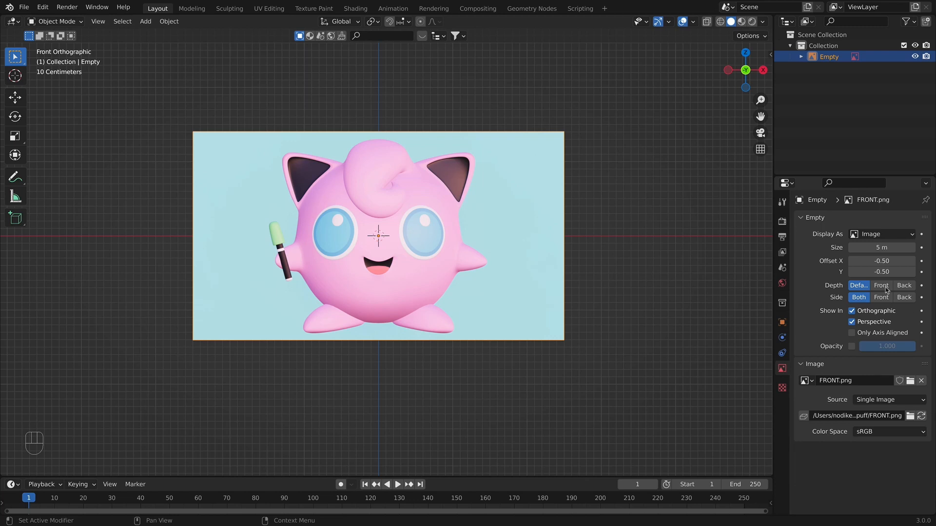
# - Set the depth of the FRONT.png reference image to Back
pyautogui.click(904, 286)
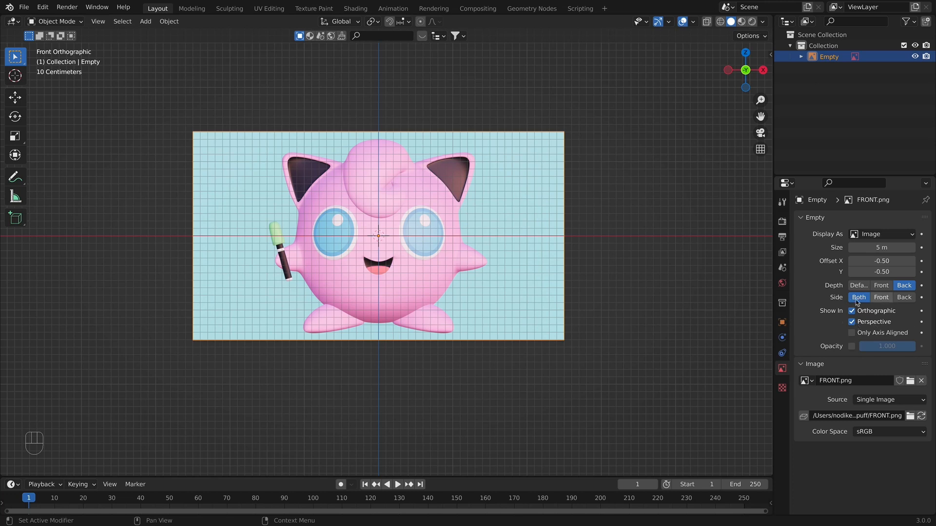
pyautogui.moveTo(438, 360); pyautogui.dragTo(639, 363, button='middle')
pyautogui.press('KP_1')
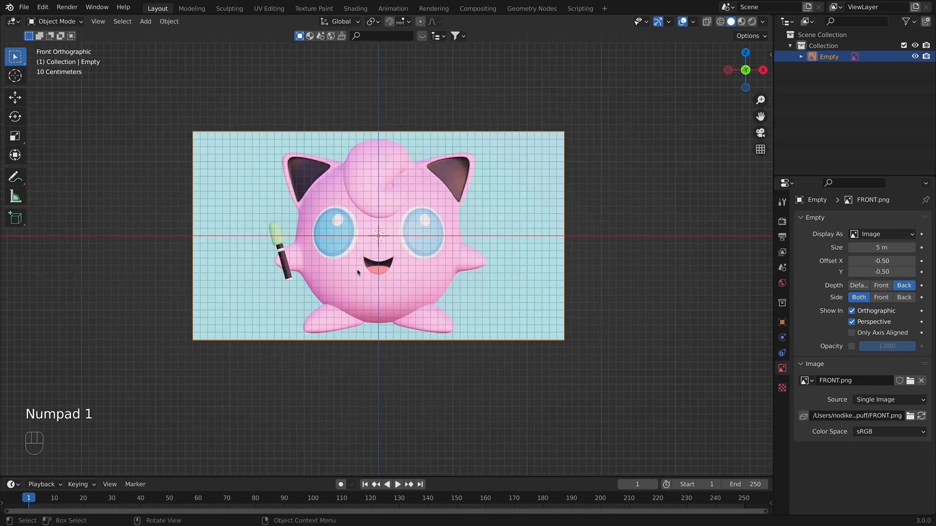
# - Add SIDE.png as a reference image aligned to the right orthographic view
pyautogui.hotkey('shift', 'a')
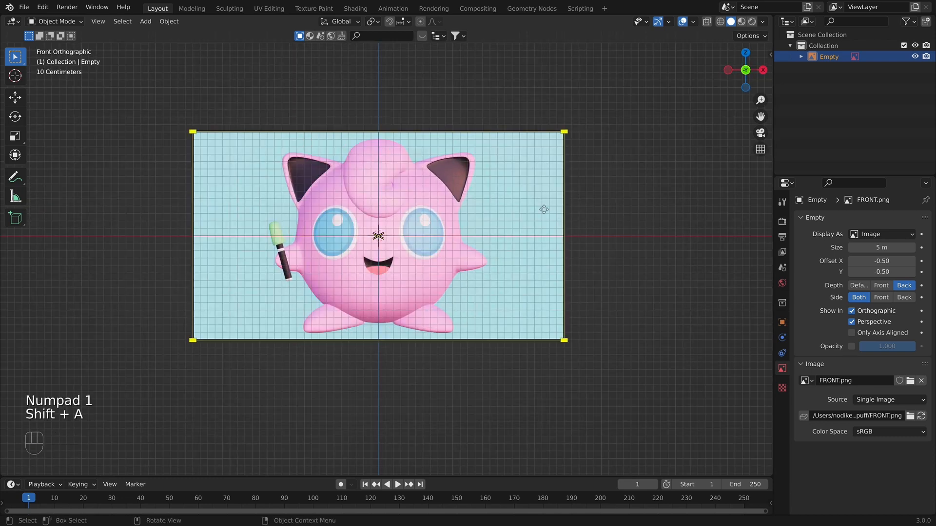
pyautogui.press('KP_3')
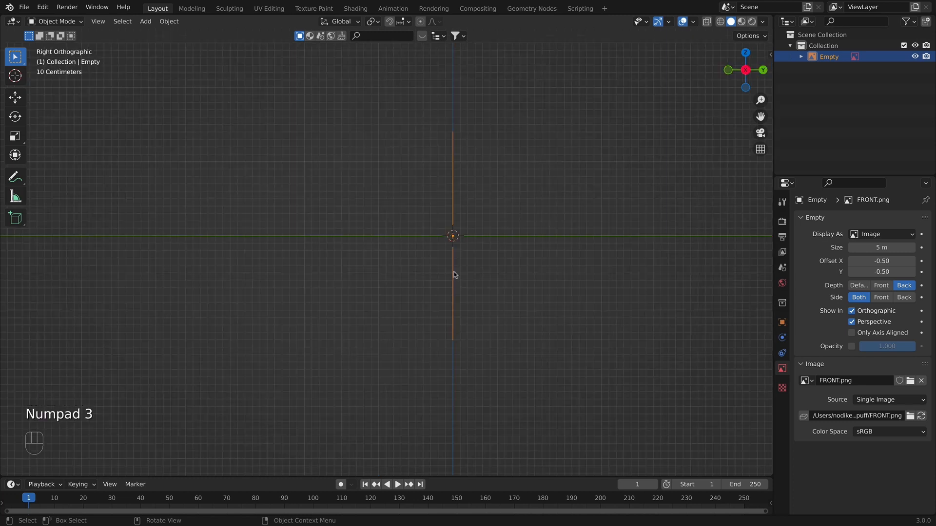
pyautogui.hotkey('shift', 'a')
pyautogui.moveTo(455, 273)
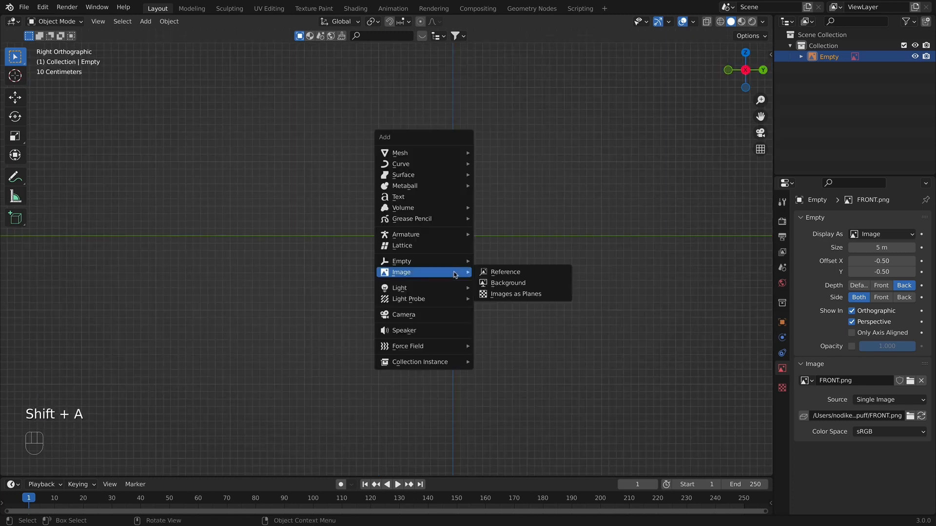
pyautogui.click(498, 274)
pyautogui.click(439, 168)
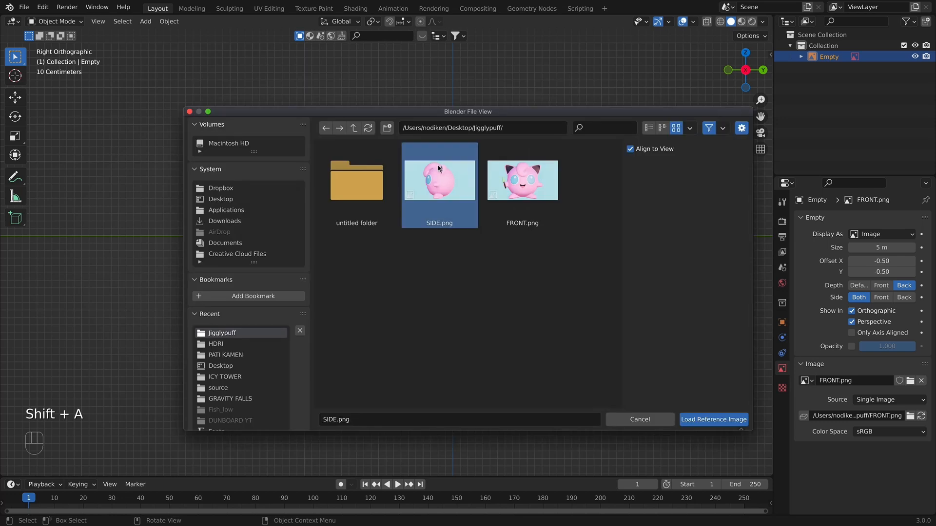
pyautogui.click(698, 418)
# - Compare the front and side references, and set the depth of the SIDE.png image to Back
pyautogui.scroll(3, 481, 320)
pyautogui.press('KP_1')
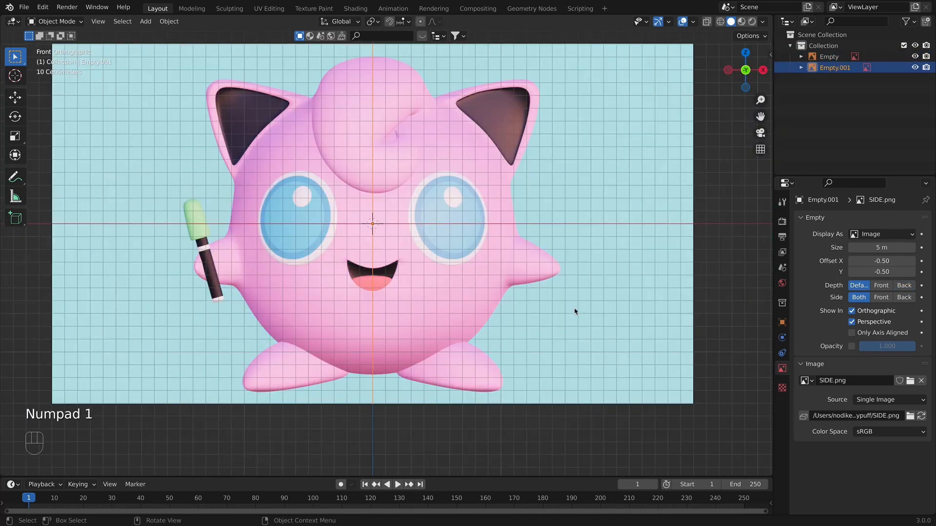
pyautogui.press('KP_3')
pyautogui.scroll(-1, 575, 311)
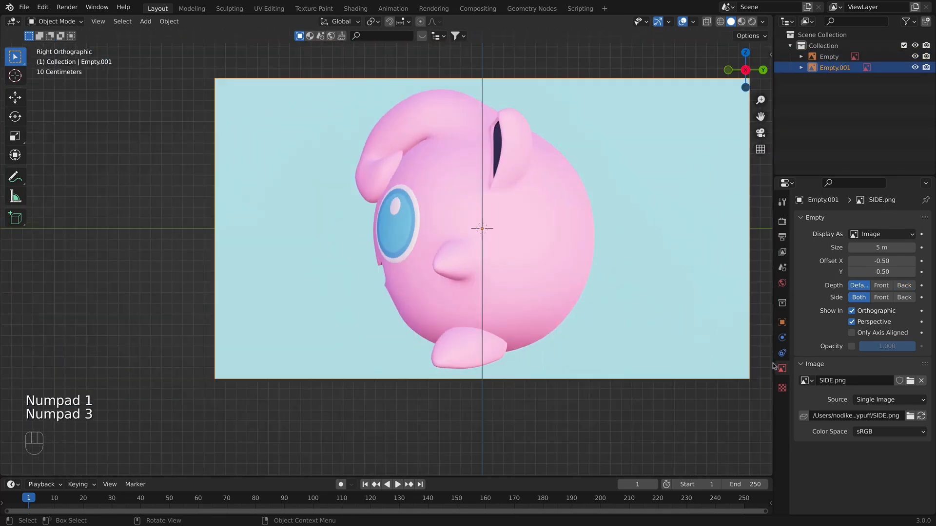
pyautogui.click(902, 286)
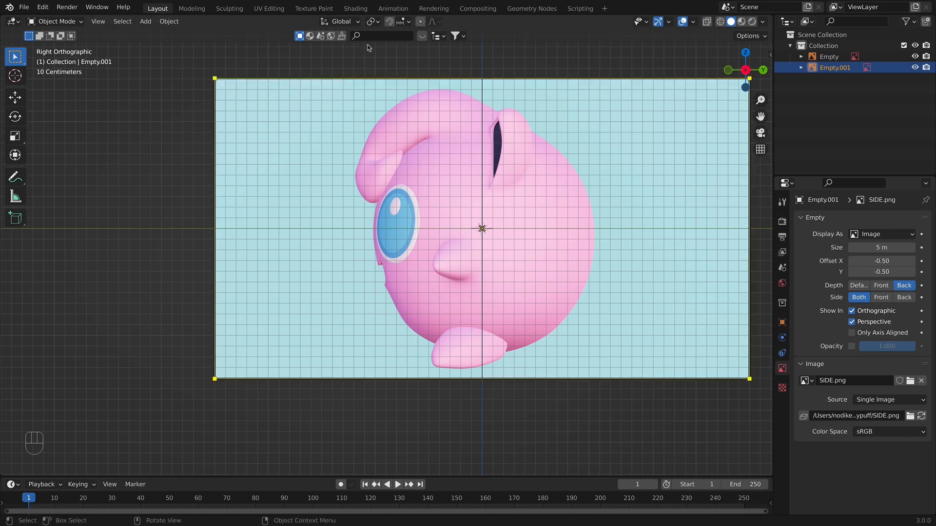
# - Show the selectability restriction toggles in the outliner, make both reference images unselectable, and test it with box selections
pyautogui.press('KP_1')
pyautogui.scroll(-4, 492, 330)
pyautogui.moveTo(492, 330); pyautogui.dragTo(454, 366, button='middle')
pyautogui.press('KP_1')
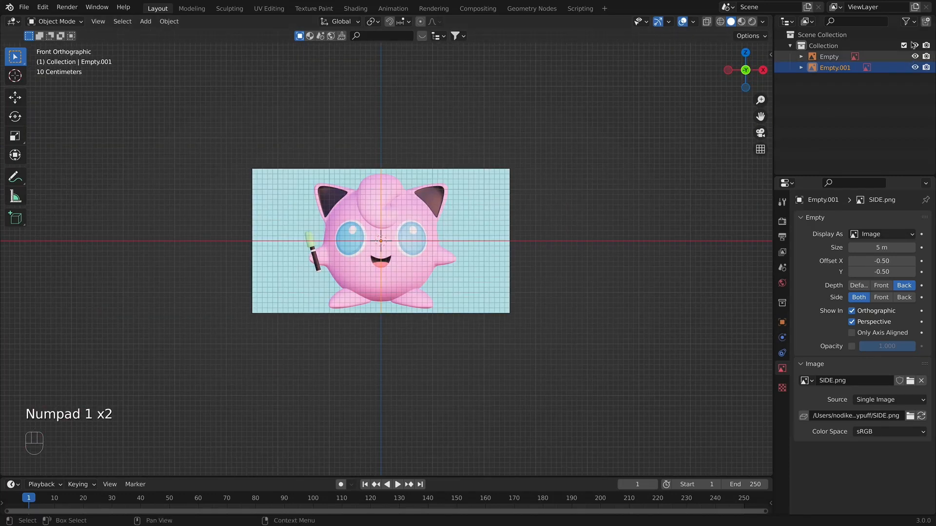
pyautogui.click(908, 22)
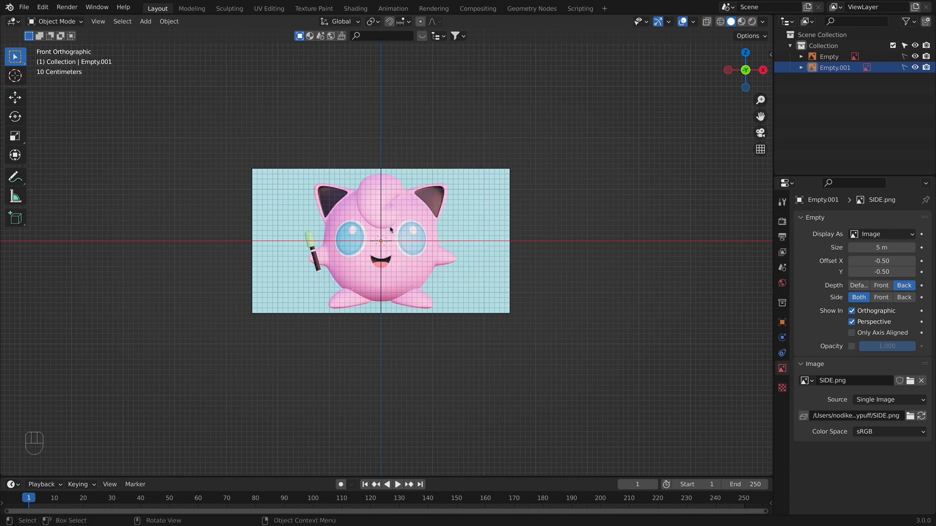
pyautogui.moveTo(311, 144); pyautogui.dragTo(458, 226)
pyautogui.moveTo(344, 164); pyautogui.dragTo(458, 199)
pyautogui.moveTo(299, 163); pyautogui.dragTo(472, 196)
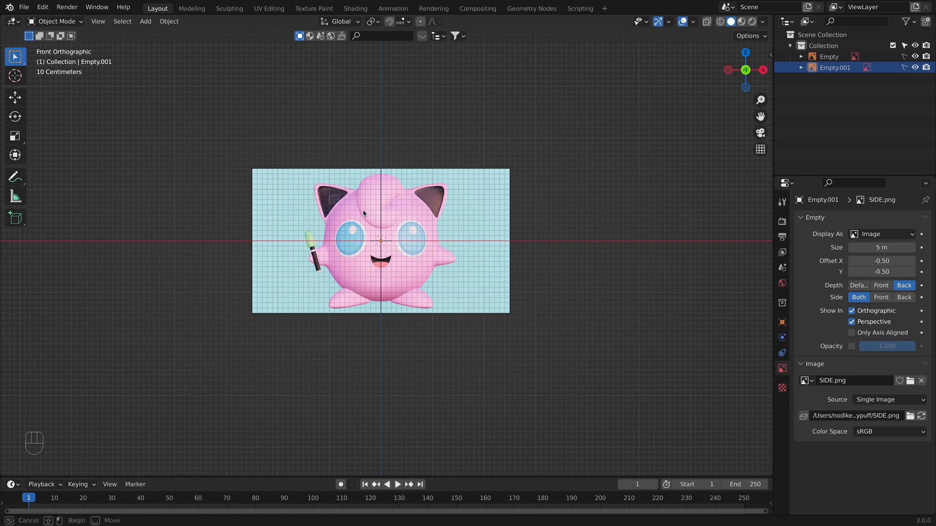
# - Add a cube mesh at the centre of the front reference and scale it down over the character's face
pyautogui.press('KP_1')
pyautogui.press('KP_3')
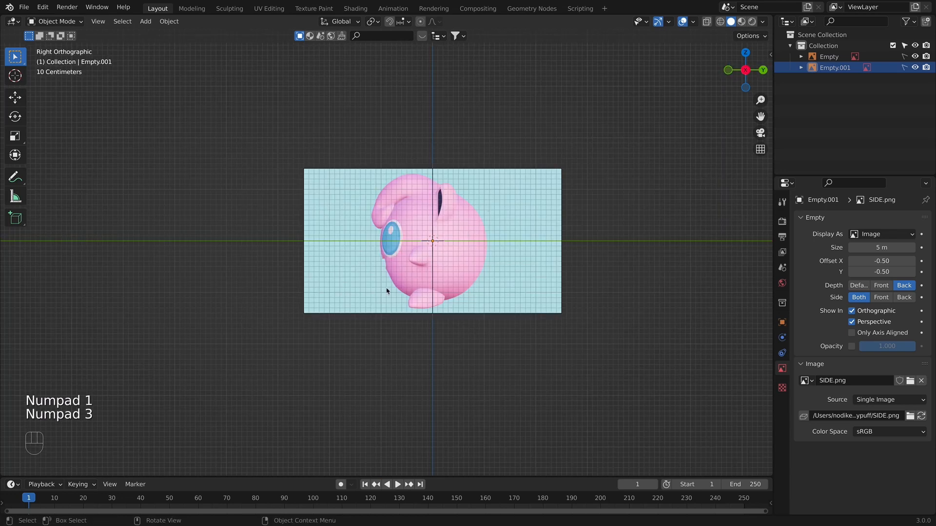
pyautogui.press('KP_1')
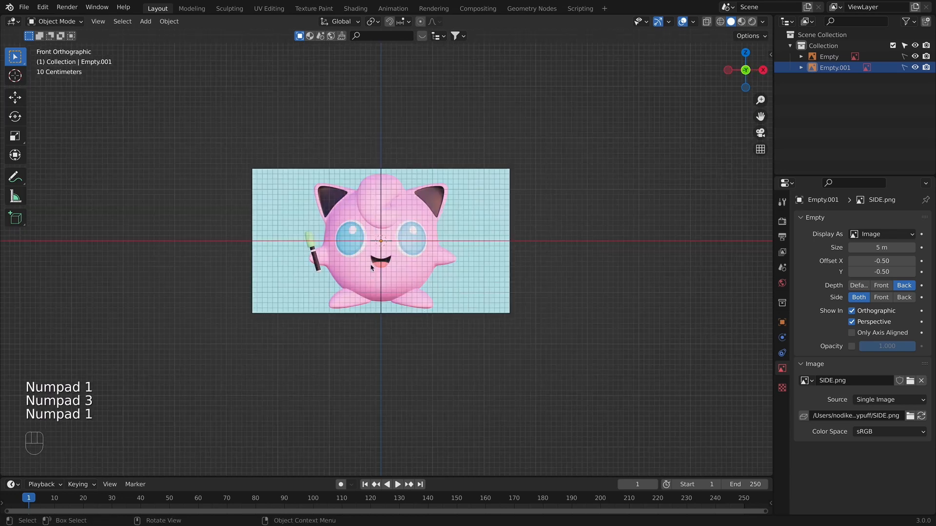
pyautogui.scroll(4, 373, 263)
pyautogui.keyDown('shift'); pyautogui.moveTo(381, 242); pyautogui.dragTo(400, 250, button='middle'); pyautogui.keyUp('shift')
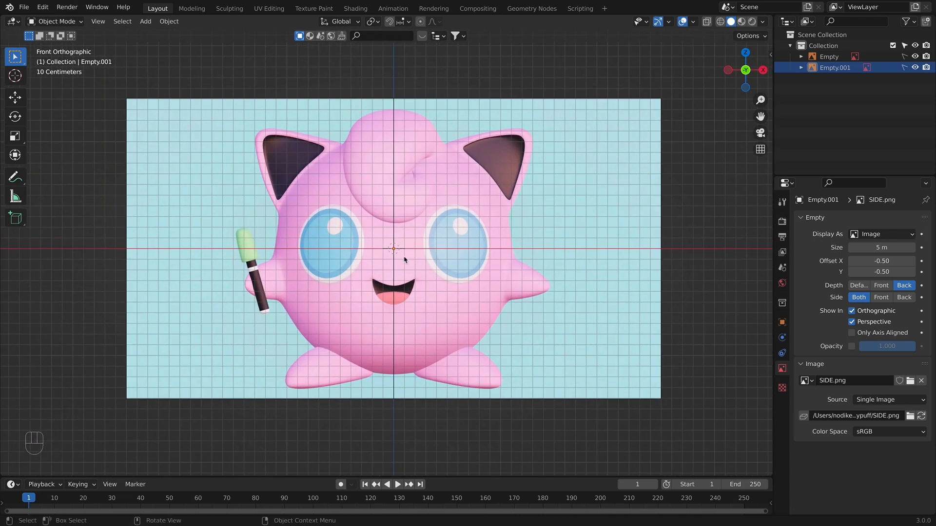
pyautogui.hotkey('shift', 'a')
pyautogui.moveTo(355, 132)
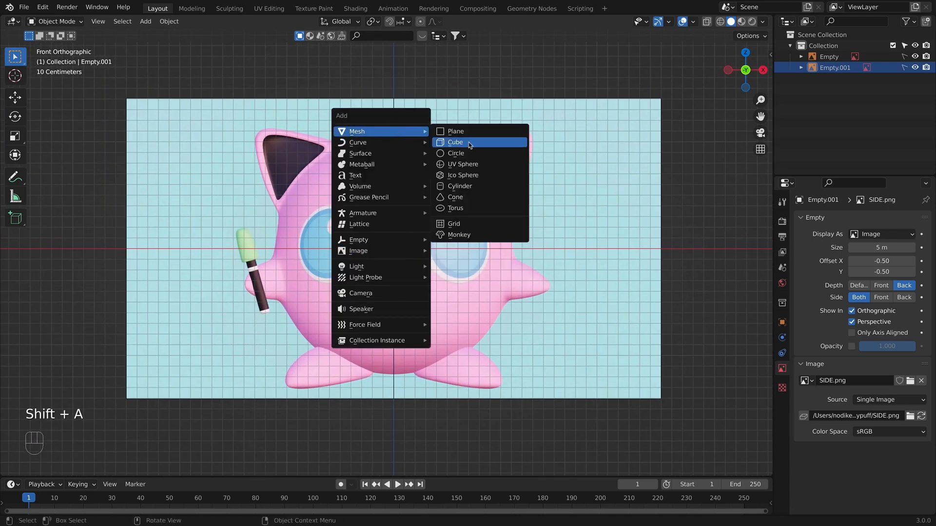
pyautogui.click(471, 143)
pyautogui.press('s')
pyautogui.click(596, 256)
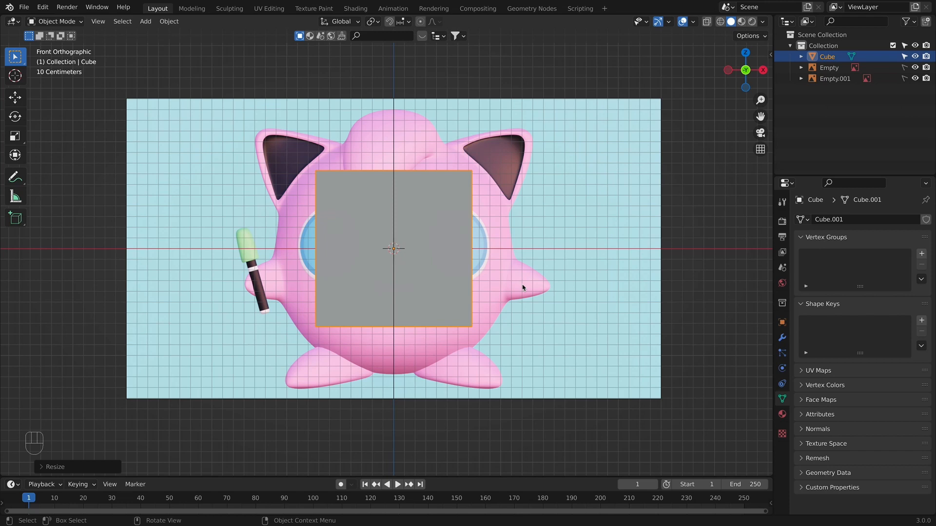
# - Add a Subdivision Surface modifier to the cube and set its viewport levels to 2
pyautogui.hotkey('shift', 'a')
pyautogui.click(781, 338)
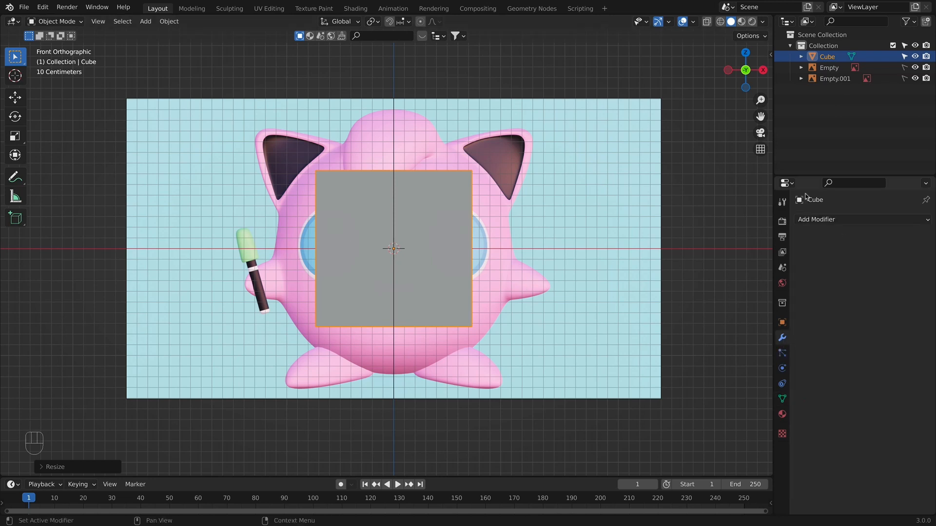
pyautogui.click(818, 220)
pyautogui.click(702, 416)
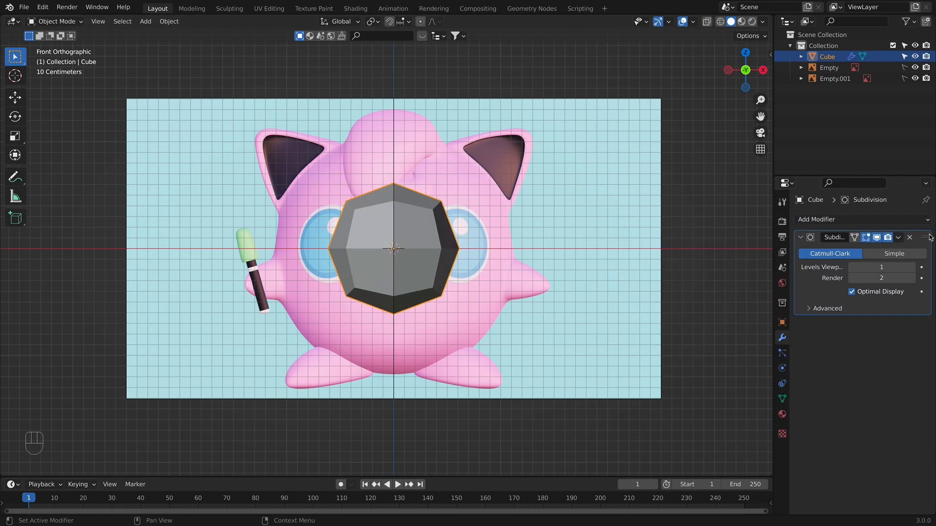
pyautogui.click(913, 267)
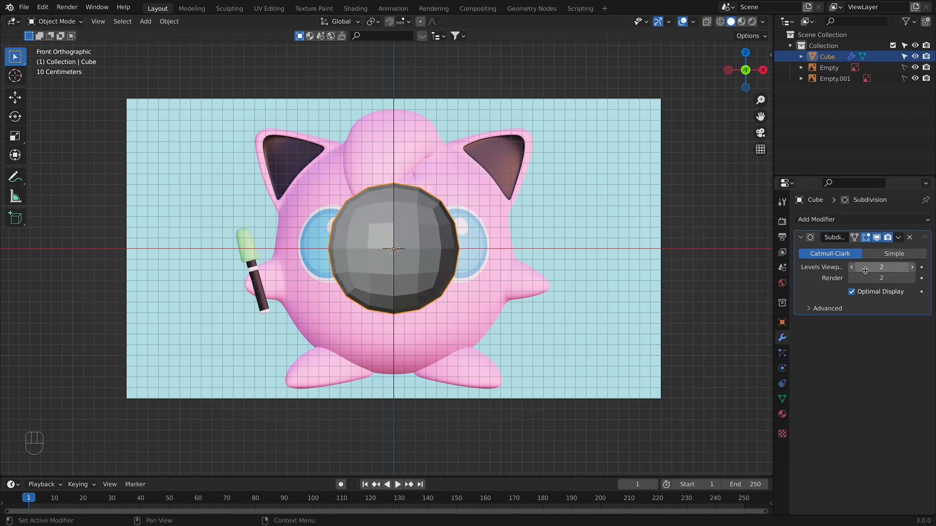
# - Scale the cube up to the body's outline in front view, and with X-ray on narrow it along Y to about 0.94 in side view
pyautogui.press('s')
pyautogui.click(735, 249)
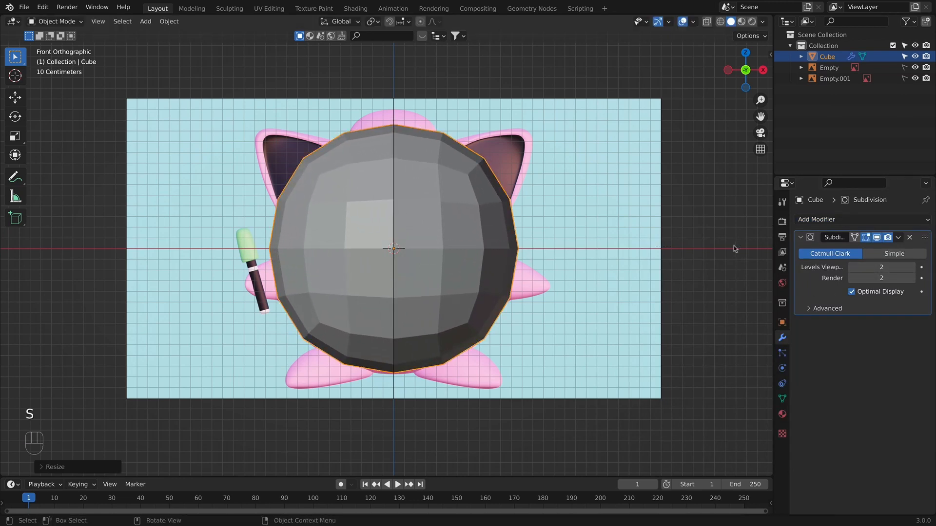
pyautogui.press('KP_3')
pyautogui.hotkey('alt', 'z')
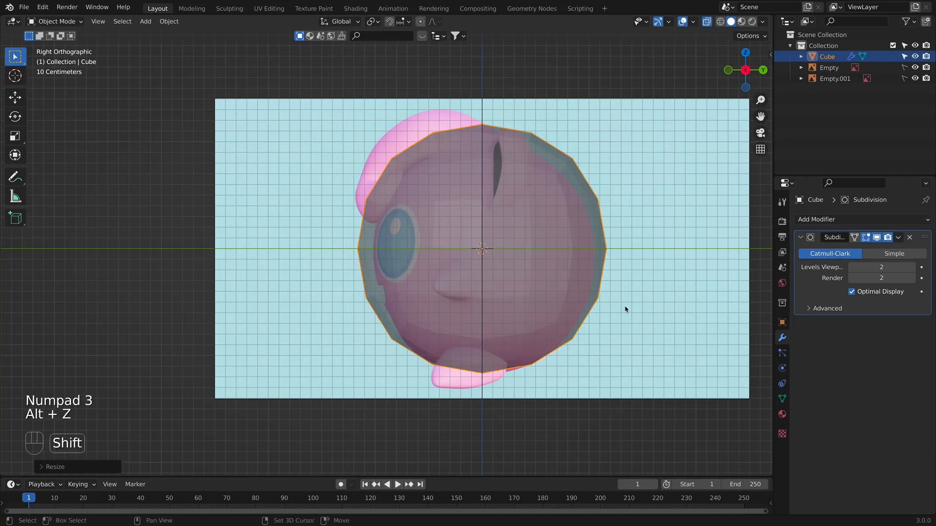
pyautogui.keyDown('shift'); pyautogui.moveTo(624, 307); pyautogui.dragTo(653, 305, button='middle'); pyautogui.keyUp('shift')
pyautogui.press('s')
pyautogui.press('y')
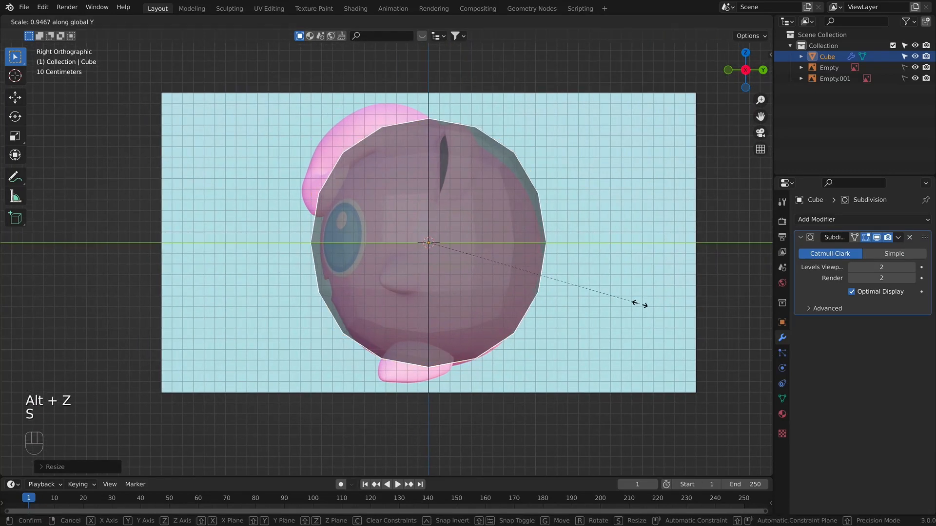
pyautogui.click(637, 305)
# - Align the body shape with the side reference by shifting it slightly along Y and about 0.05 m down along Z
pyautogui.press('g')
pyautogui.press('y')
pyautogui.click(638, 306)
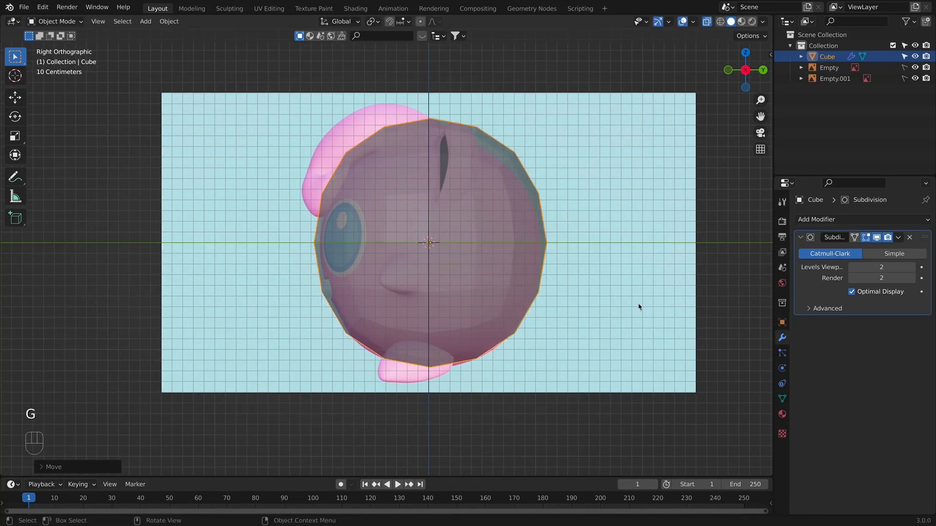
pyautogui.press('g')
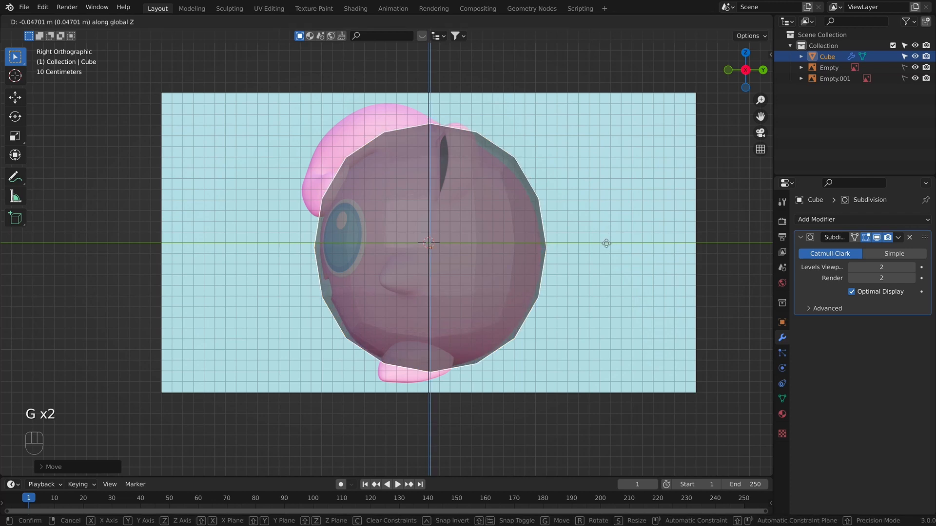
pyautogui.click(607, 247)
# - Shrink the body shape uniformly and lower it slightly along Z to fit the side reference
pyautogui.press('s')
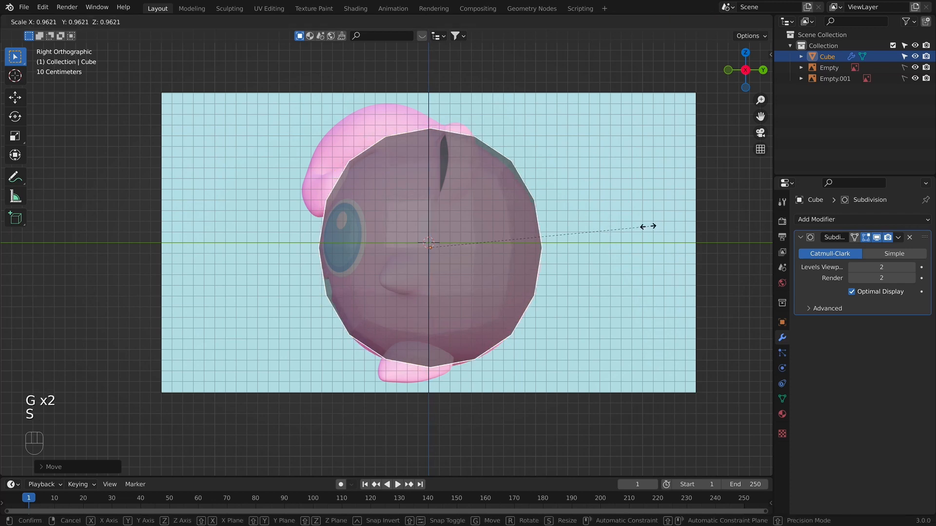
pyautogui.press('g')
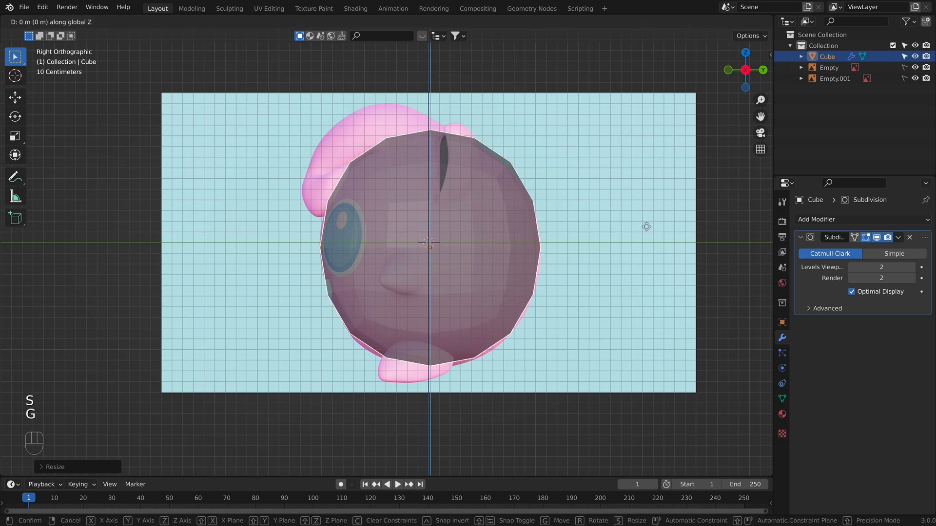
pyautogui.press('s')
pyautogui.click(647, 231)
# - Fine-tune the body shape's height and overall scale against the body outline in the front reference
pyautogui.press('KP_1')
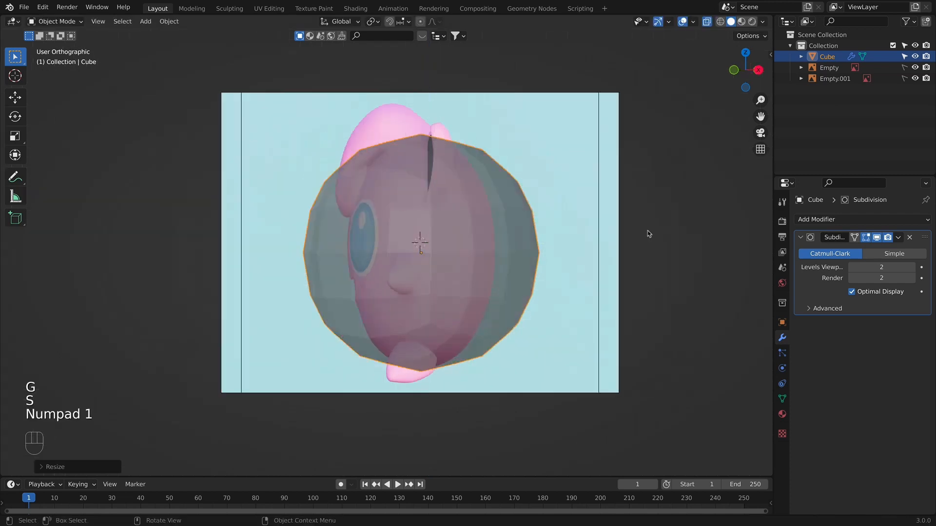
pyautogui.hotkey('alt', 'z')
pyautogui.hotkey('alt', 'z')
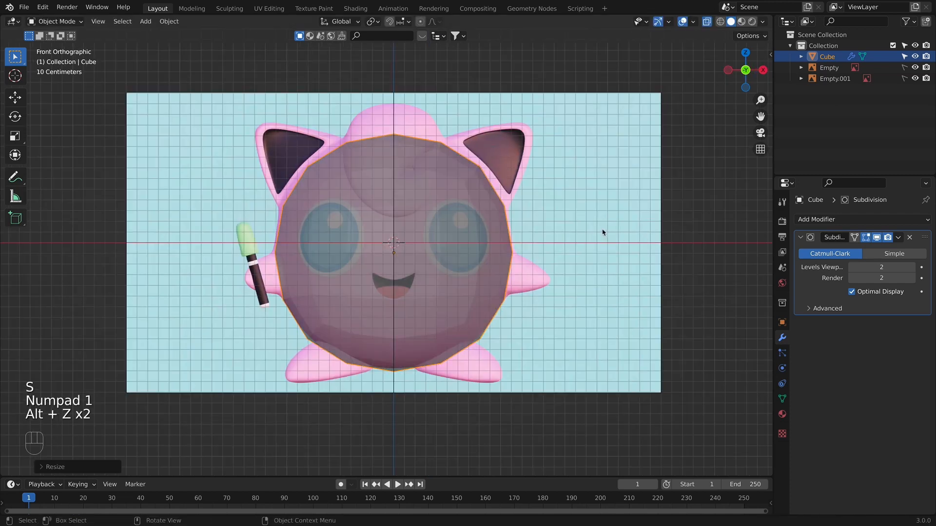
pyautogui.press('g')
pyautogui.press('s')
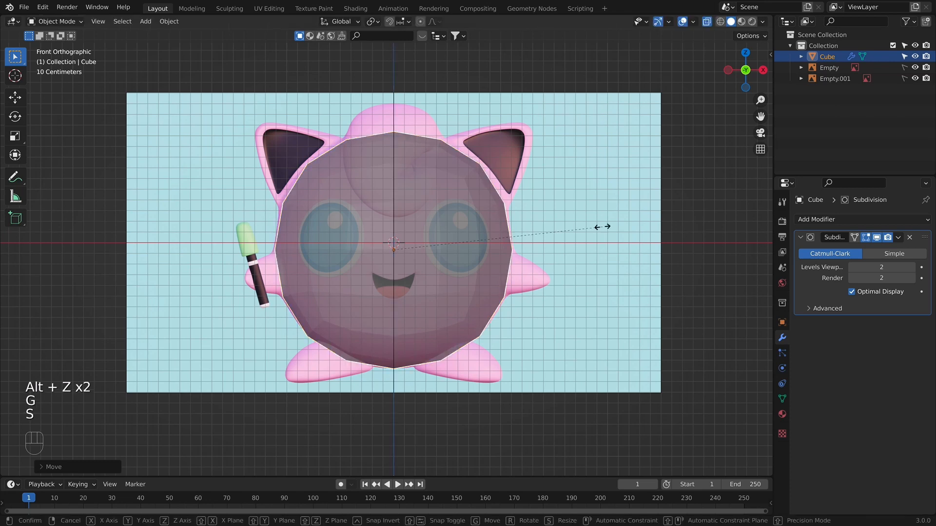
pyautogui.click(604, 227)
# - Apply the Subdivision modifier to the body shape in Object Mode
pyautogui.press('Tab')
pyautogui.press('Tab')
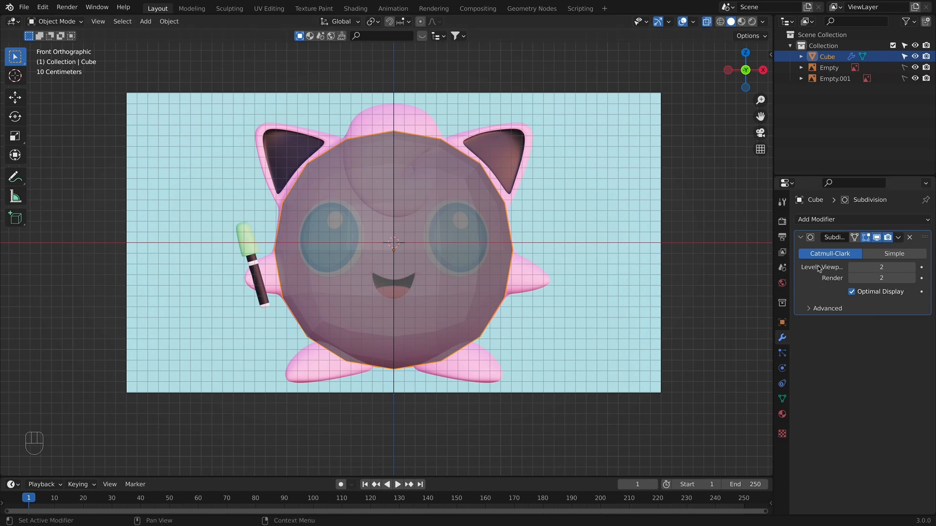
pyautogui.press('super+a')
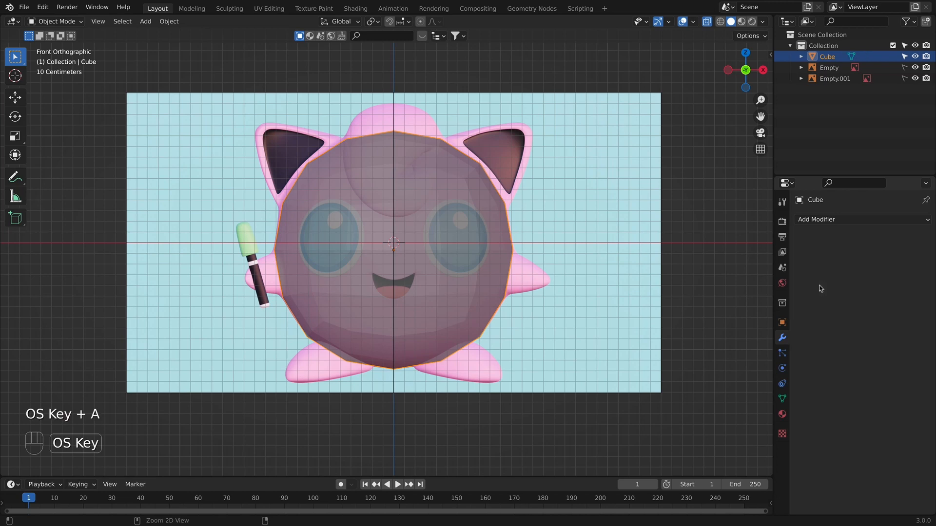
pyautogui.press('super+z')
pyautogui.click(899, 238)
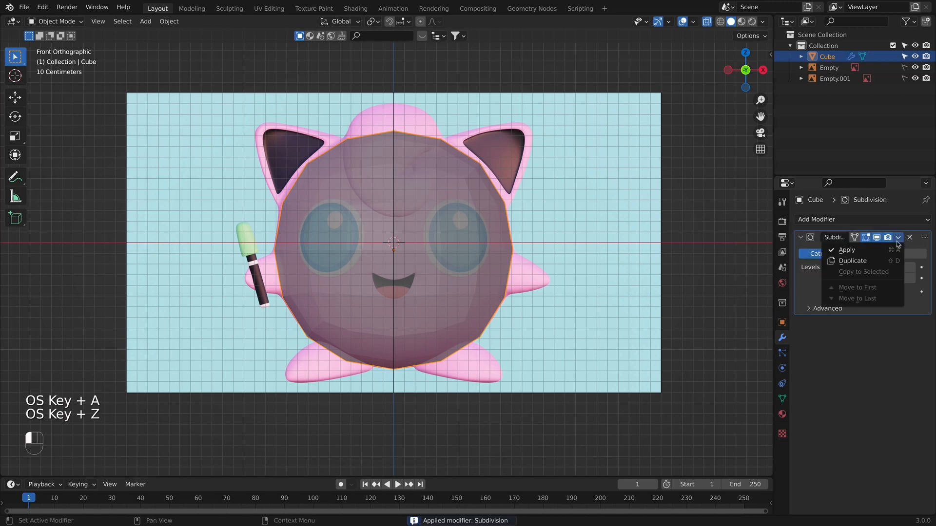
pyautogui.click(844, 249)
# - Enter Edit Mode on the body mesh and turn off X-ray display
pyautogui.press('Tab')
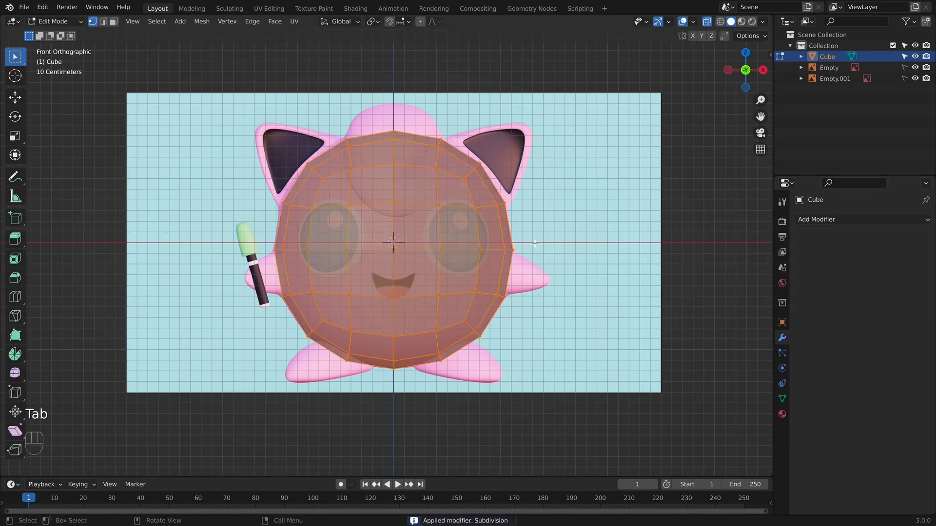
pyautogui.scroll(3, 528, 202)
pyautogui.keyDown('shift'); pyautogui.moveTo(514, 231); pyautogui.dragTo(472, 338, button='middle'); pyautogui.keyUp('shift')
pyautogui.hotkey('alt', 'z')
pyautogui.scroll(-4, 510, 203)
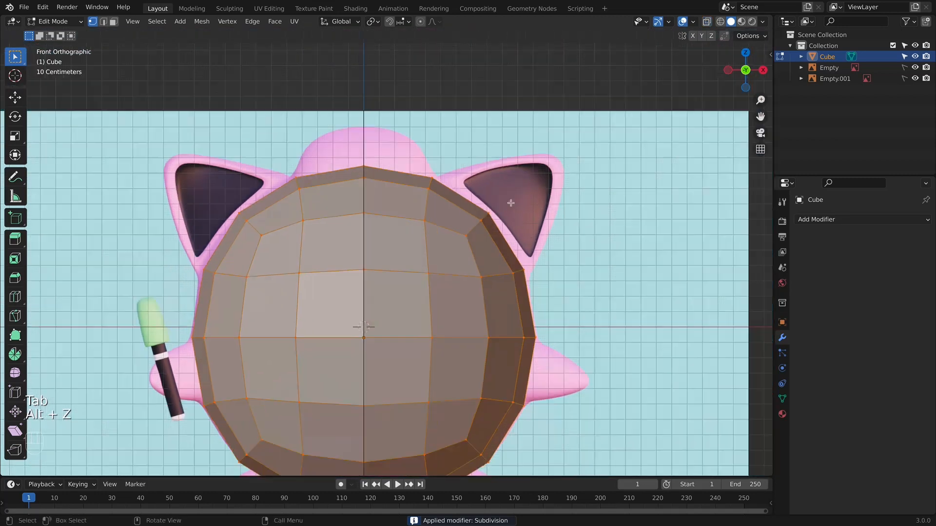
# - Delete the vertices of the body mesh on one side of the centre line, selecting through the mesh with X-ray
pyautogui.hotkey('alt', 'z')
pyautogui.moveTo(213, 163); pyautogui.dragTo(345, 414)
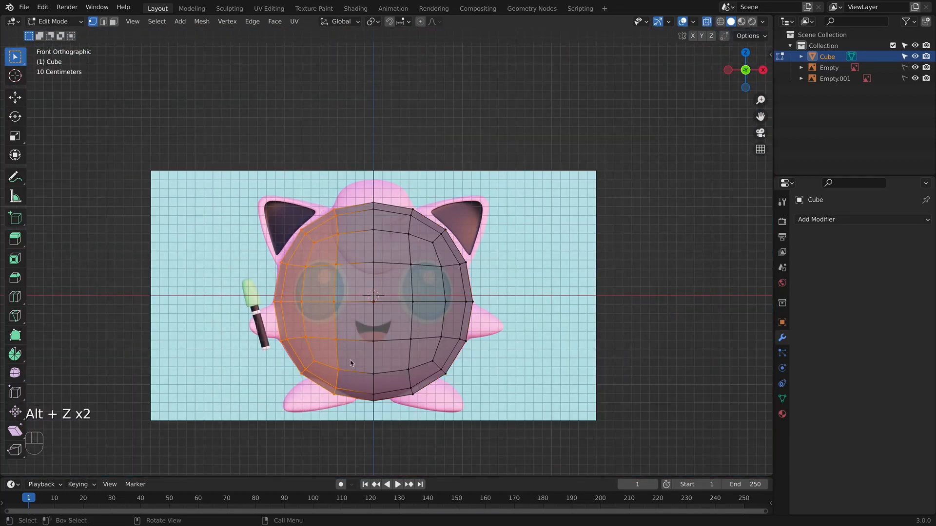
pyautogui.press('x')
pyautogui.press('x')
pyautogui.click(324, 332)
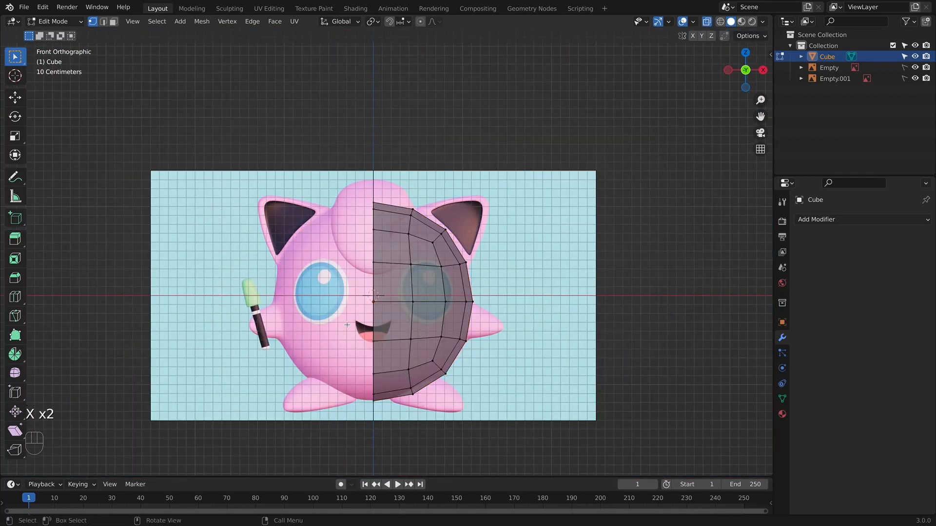
# - Add a Mirror modifier on X with Clipping and a Subdivision Surface modifier with viewport level 2 to the half body
pyautogui.press('Tab')
pyautogui.click(833, 220)
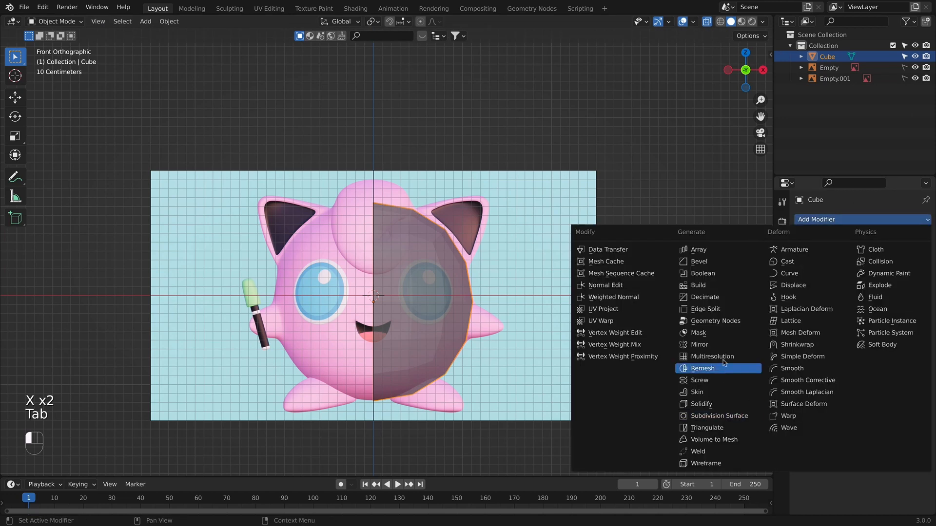
pyautogui.click(716, 345)
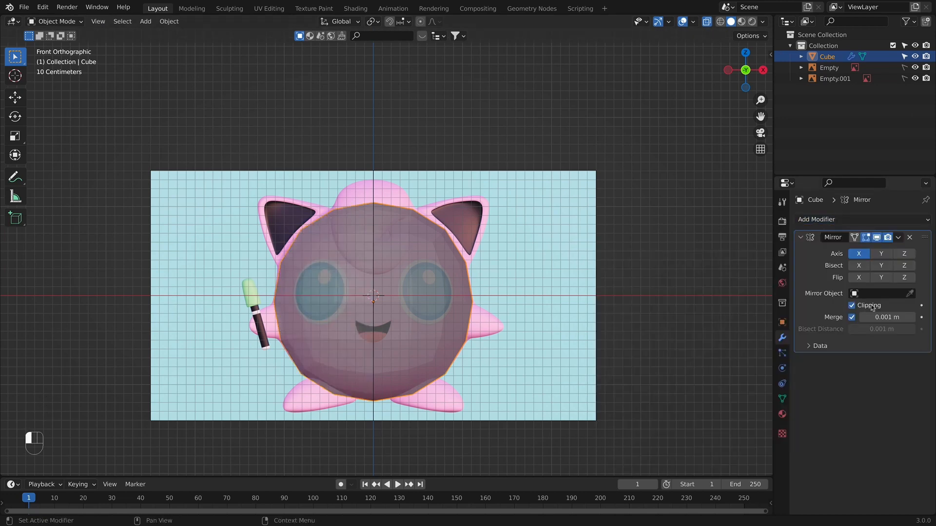
pyautogui.click(852, 219)
pyautogui.click(720, 417)
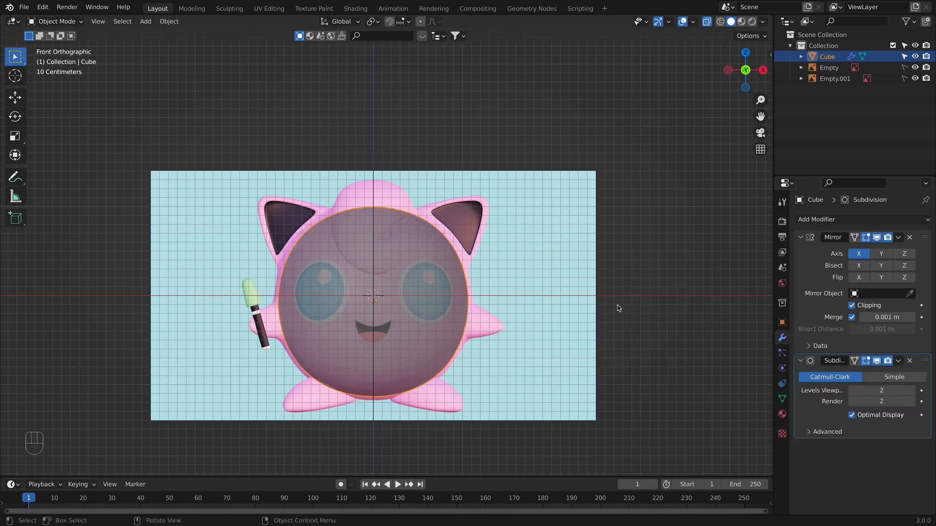
# - Scale the body up slightly and nudge it along Z to match the body outline in the front reference
pyautogui.press('s')
pyautogui.click(599, 308)
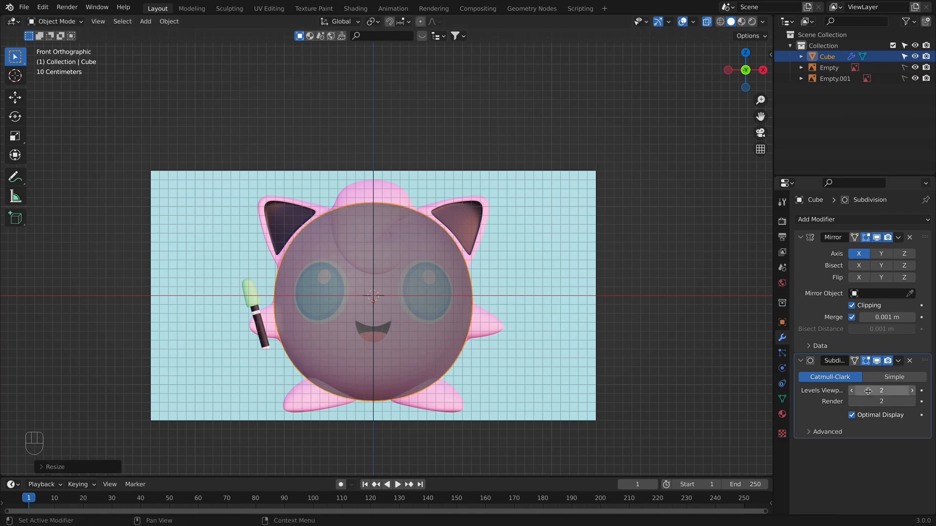
pyautogui.press('g')
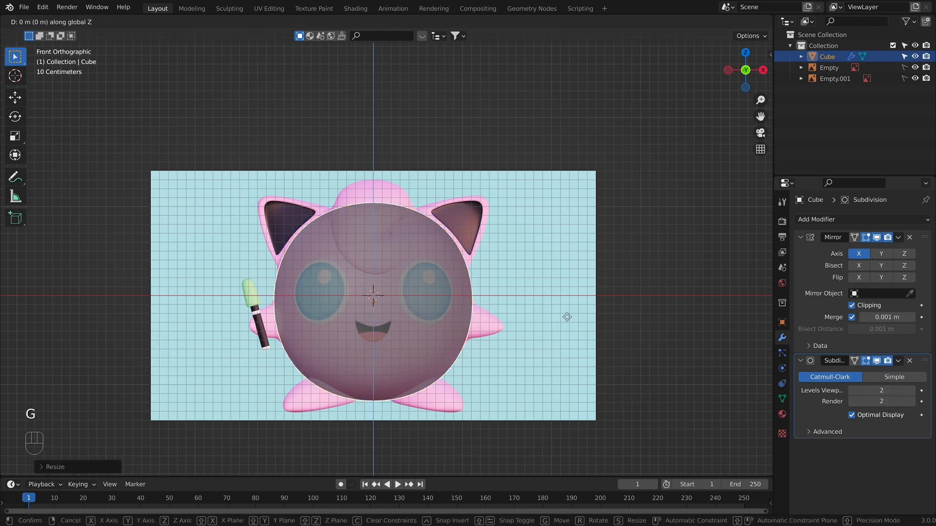
pyautogui.click(569, 324)
pyautogui.press('KP_3')
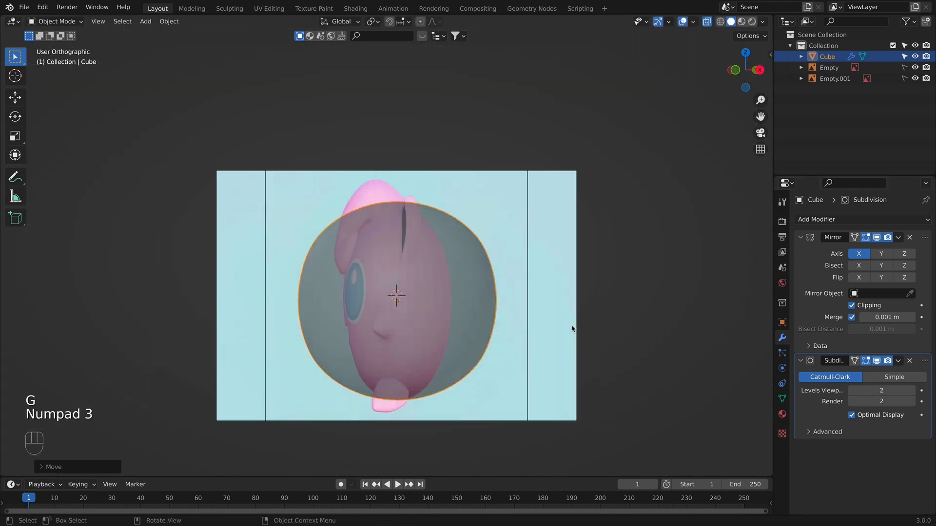
pyautogui.press('KP_1')
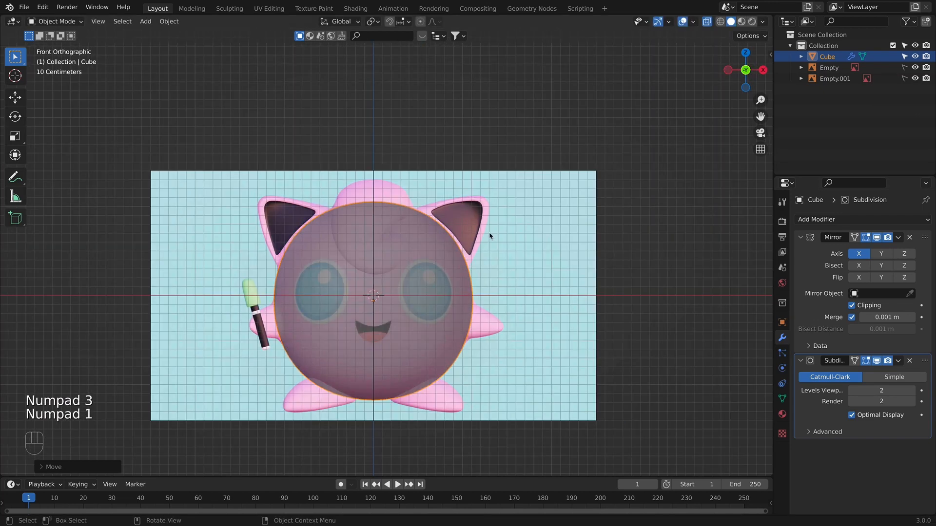
# - Select the top rows of body mesh vertices in Edit Mode with X-ray and round them with LoopTools Circle
pyautogui.press('Tab')
pyautogui.hotkey('alt', 'z')
pyautogui.hotkey('alt', 'z')
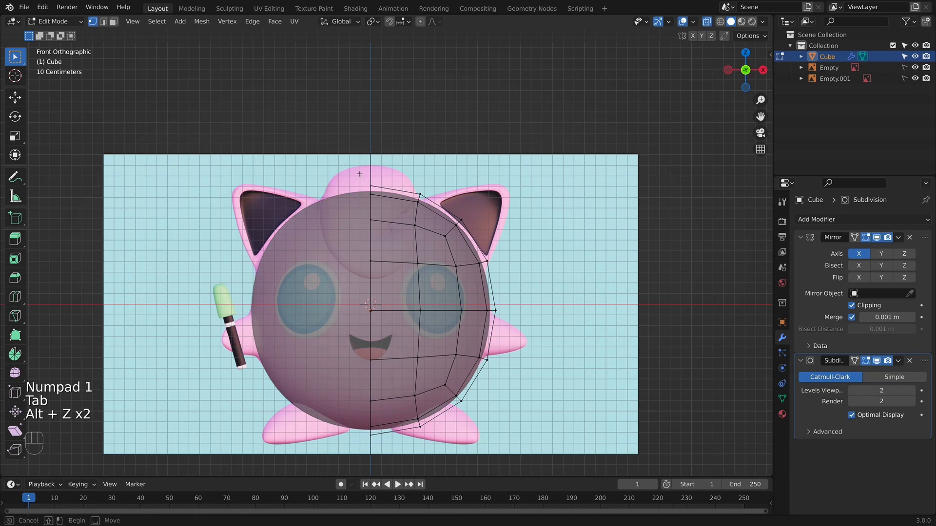
pyautogui.moveTo(343, 166); pyautogui.dragTo(509, 216)
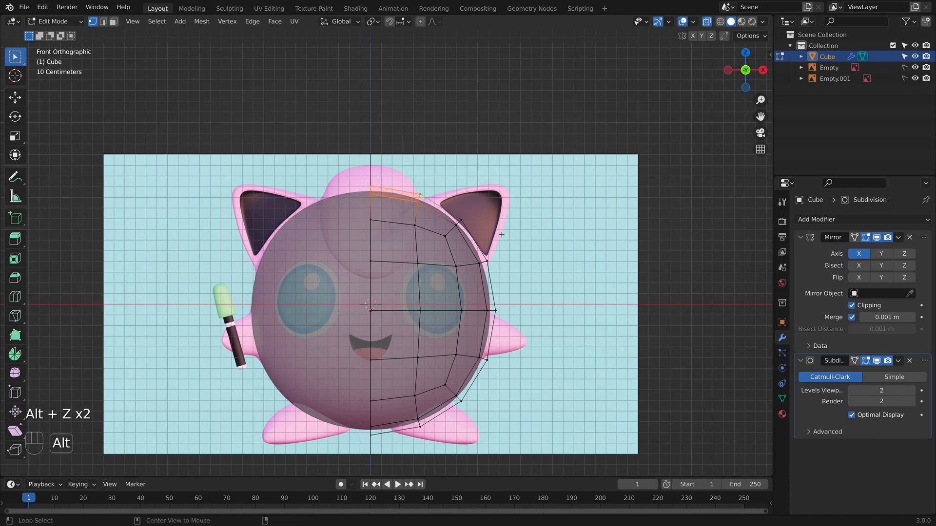
pyautogui.hotkey('alt', 'z')
pyautogui.press('Tab')
pyautogui.moveTo(600, 266); pyautogui.dragTo(428, 267, button='middle')
pyautogui.press('KP_1')
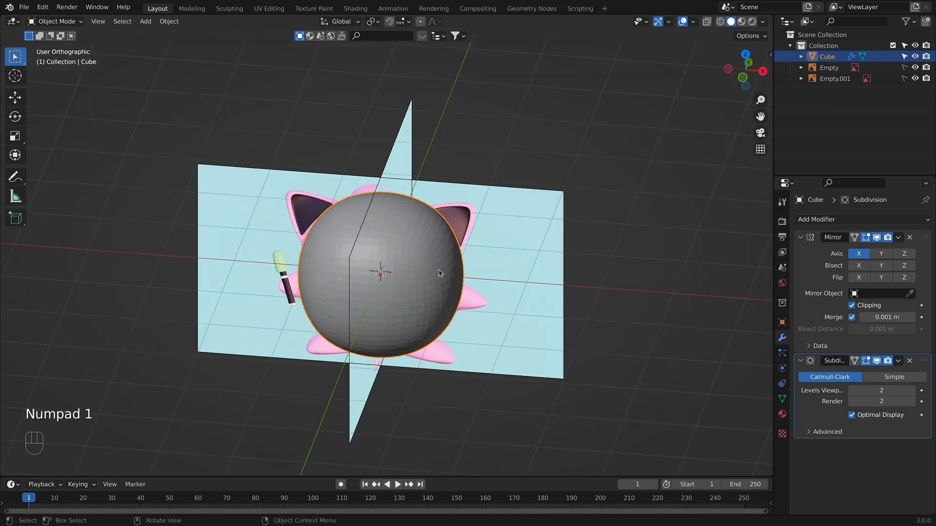
pyautogui.press('Tab')
pyautogui.hotkey('alt', 'z')
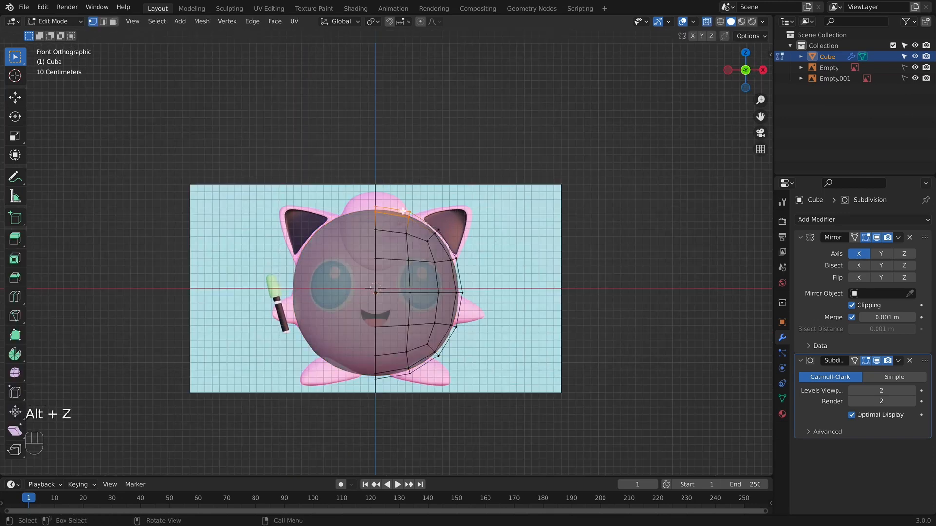
pyautogui.rightClick(390, 187)
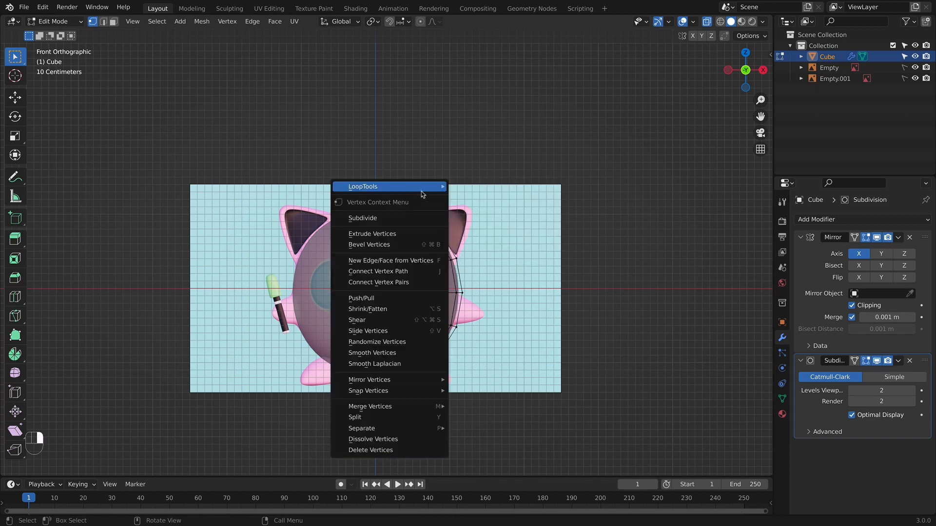
pyautogui.moveTo(422, 189)
pyautogui.click(481, 201)
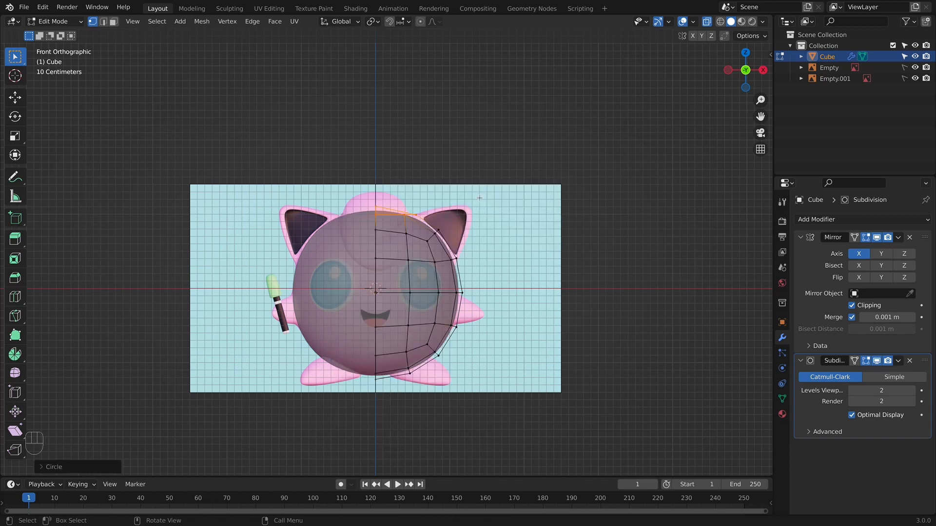
# - Round the two horizontal edge loops between the top ring and the middle of the body with LoopTools Circle
pyautogui.keyDown('alt'); pyautogui.click(385, 235); pyautogui.keyUp('alt')
pyautogui.rightClick(370, 242)
pyautogui.moveTo(390, 244)
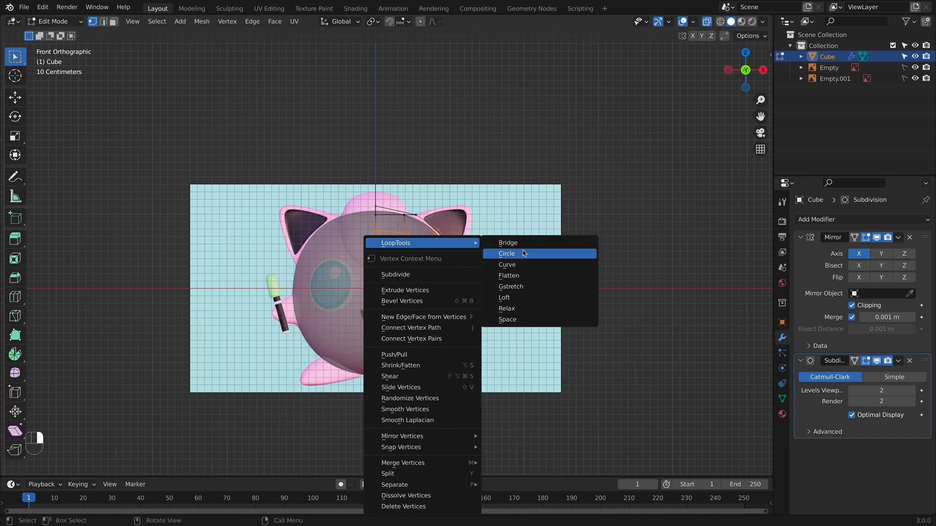
pyautogui.click(501, 253)
pyautogui.keyDown('alt'); pyautogui.click(394, 261); pyautogui.keyUp('alt')
pyautogui.rightClick(426, 251)
pyautogui.moveTo(487, 250)
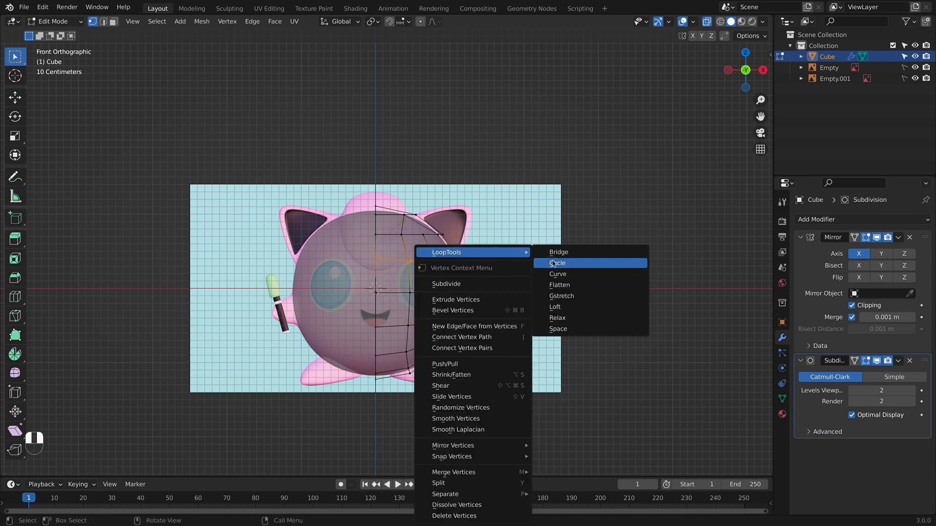
pyautogui.click(555, 265)
# - Apply LoopTools Circle to the horizontal edge loop around the body's middle
pyautogui.keyDown('alt'); pyautogui.click(424, 292); pyautogui.keyUp('alt')
pyautogui.rightClick(453, 252)
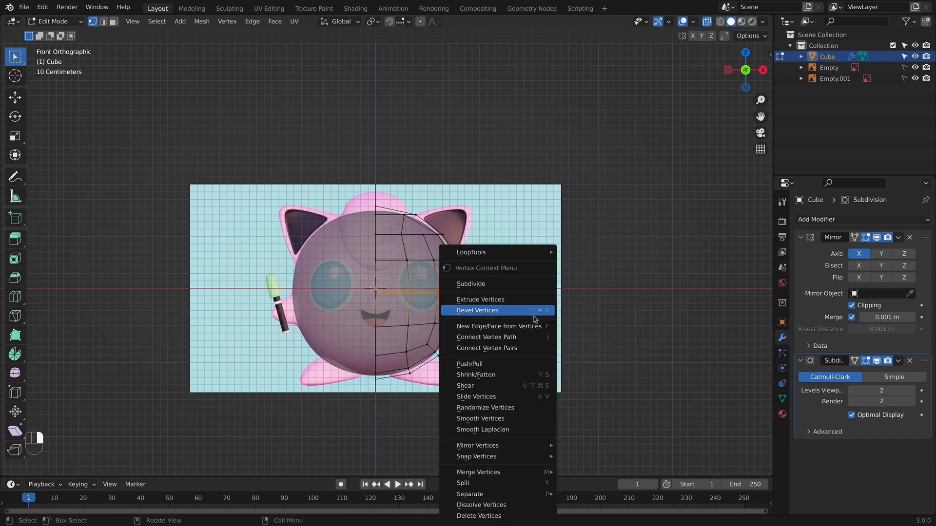
pyautogui.moveTo(512, 252)
pyautogui.click(581, 264)
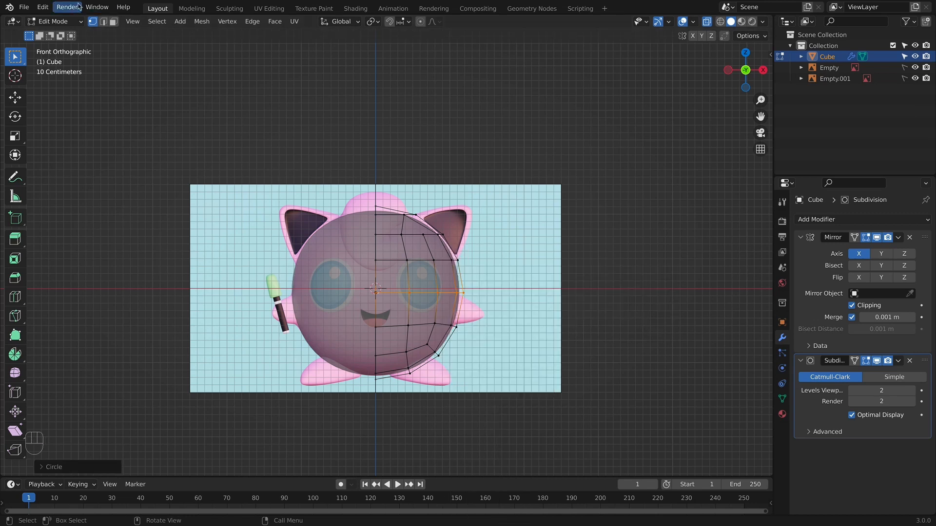
# - Check in the add-on preferences whether LoopTools is enabled, searching for "loop"
pyautogui.click(43, 7)
pyautogui.click(95, 164)
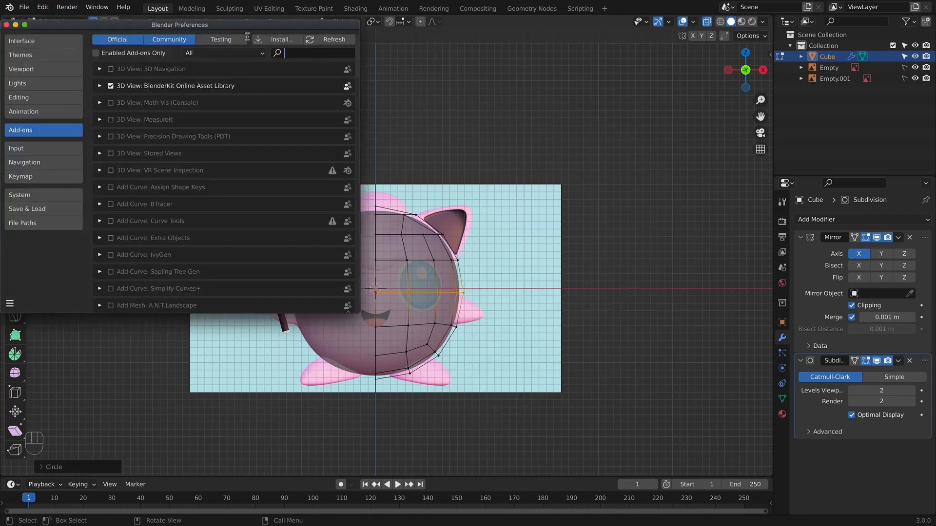
pyautogui.write('loop')
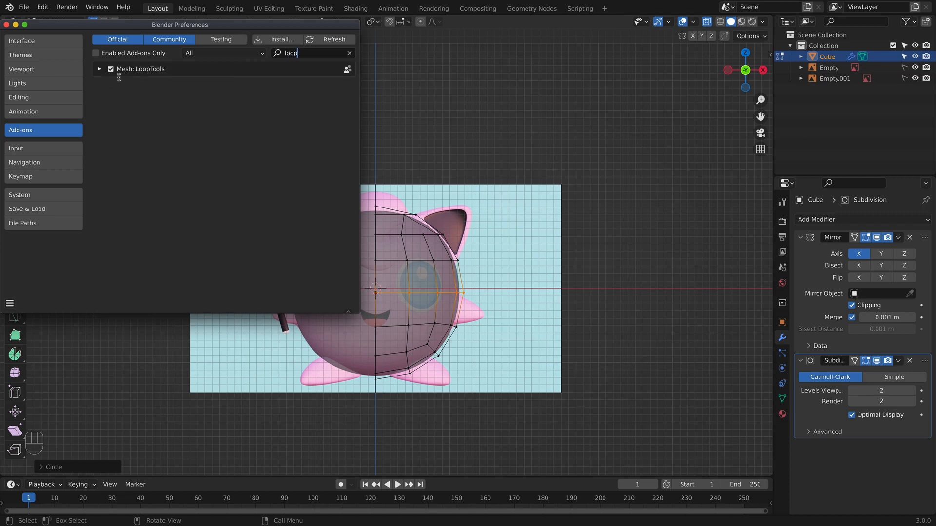
pyautogui.click(6, 24)
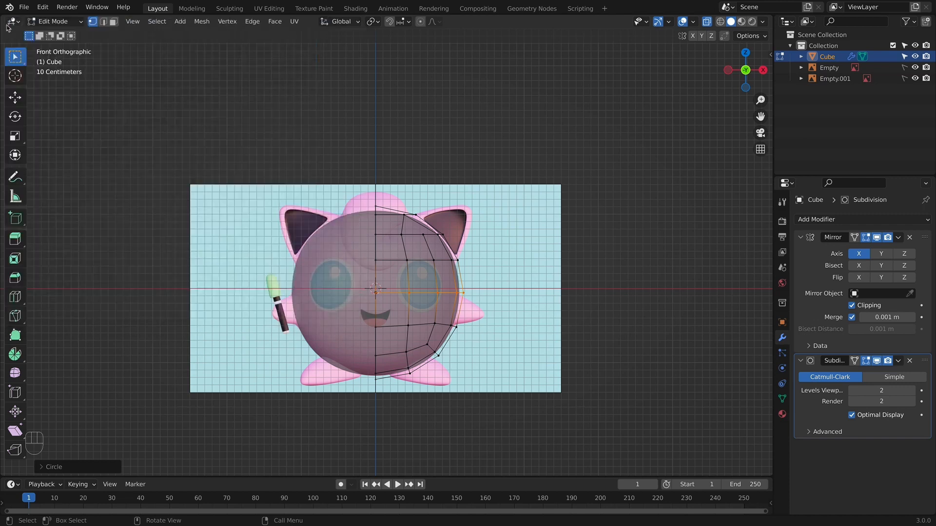
# - Round the two horizontal edge loops directly below the body's middle with LoopTools Circle
pyautogui.rightClick(440, 338)
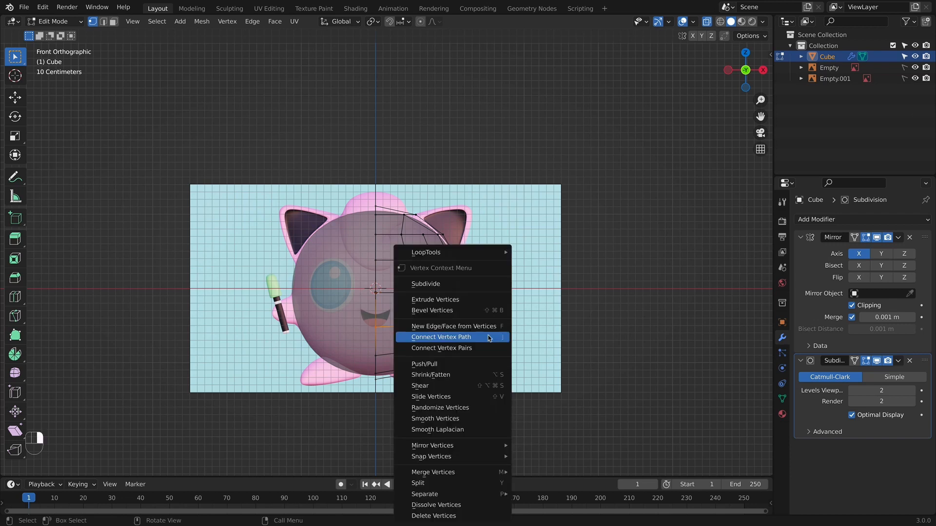
pyautogui.moveTo(456, 255)
pyautogui.click(537, 263)
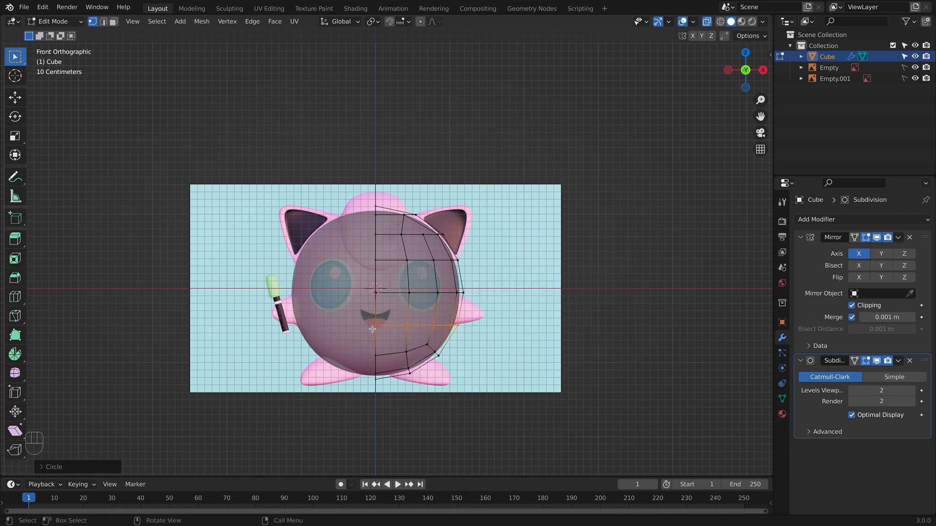
pyautogui.moveTo(349, 340); pyautogui.dragTo(487, 371)
pyautogui.rightClick(470, 252)
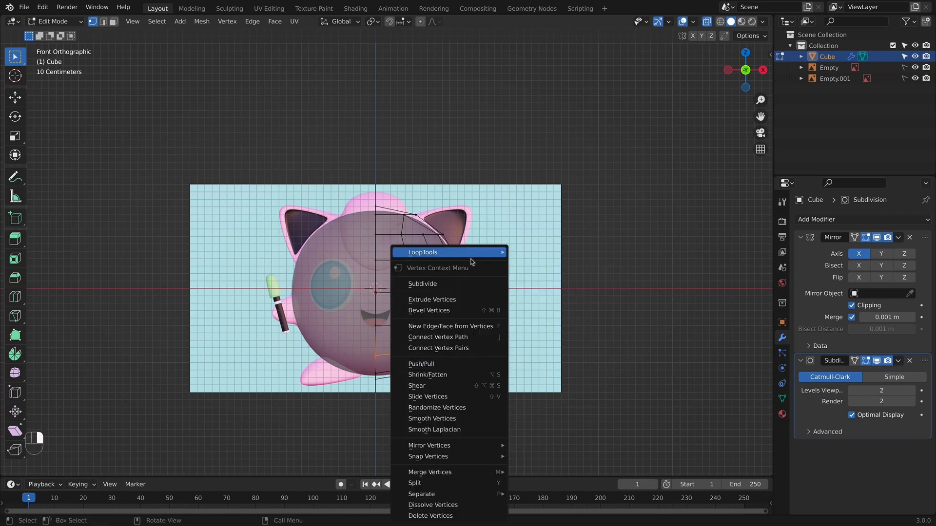
pyautogui.moveTo(502, 253)
pyautogui.click(526, 263)
# - Round the lowest ring of body vertices with LoopTools Circle and inspect the solid shape in Object Mode
pyautogui.moveTo(373, 366); pyautogui.dragTo(447, 394)
pyautogui.rightClick(457, 347)
pyautogui.moveTo(437, 251)
pyautogui.click(500, 264)
pyautogui.press('Tab')
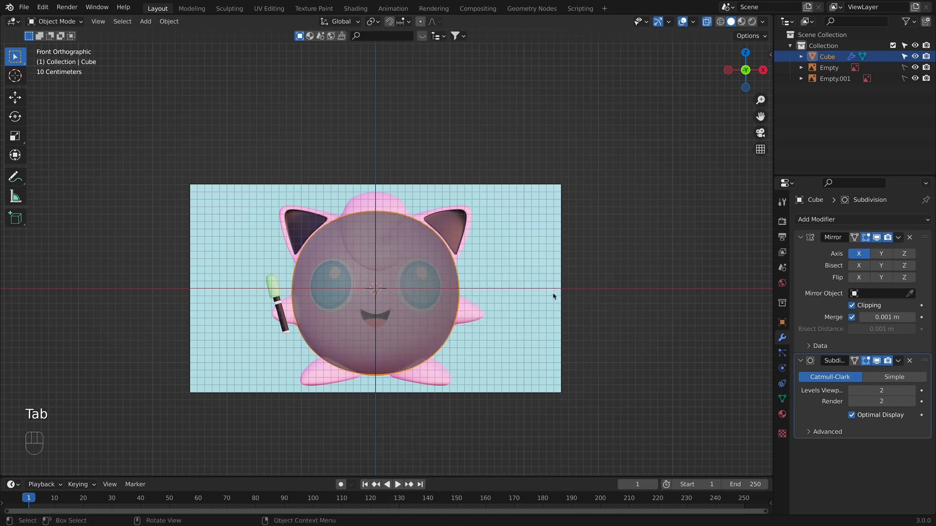
pyautogui.hotkey('alt', 'z')
pyautogui.moveTo(587, 330); pyautogui.dragTo(442, 244, button='middle')
pyautogui.press('KP_1')
# - Edge-slide the ring of vertices just below the body's top pole slightly downward, by a factor of about 0.088
pyautogui.press('Tab')
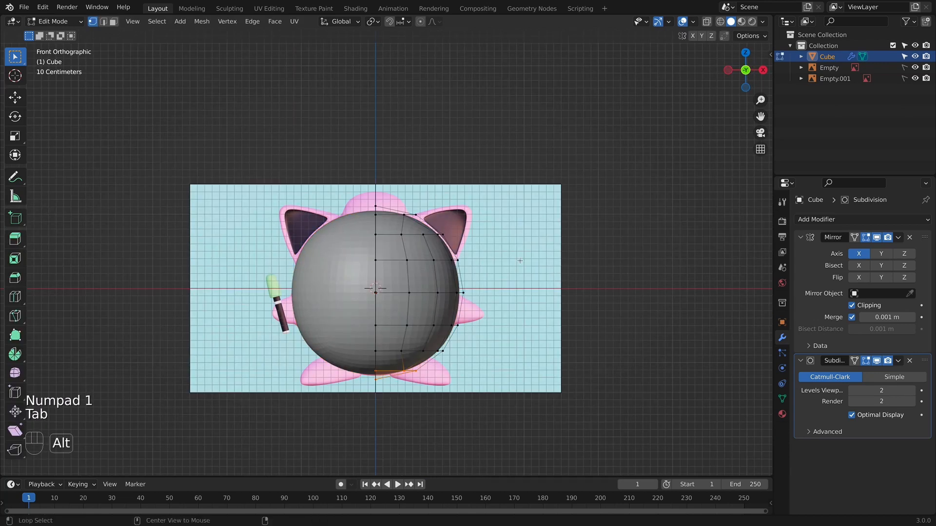
pyautogui.hotkey('alt', 'z')
pyautogui.scroll(3, 439, 203)
pyautogui.keyDown('alt'); pyautogui.click(404, 188); pyautogui.keyUp('alt')
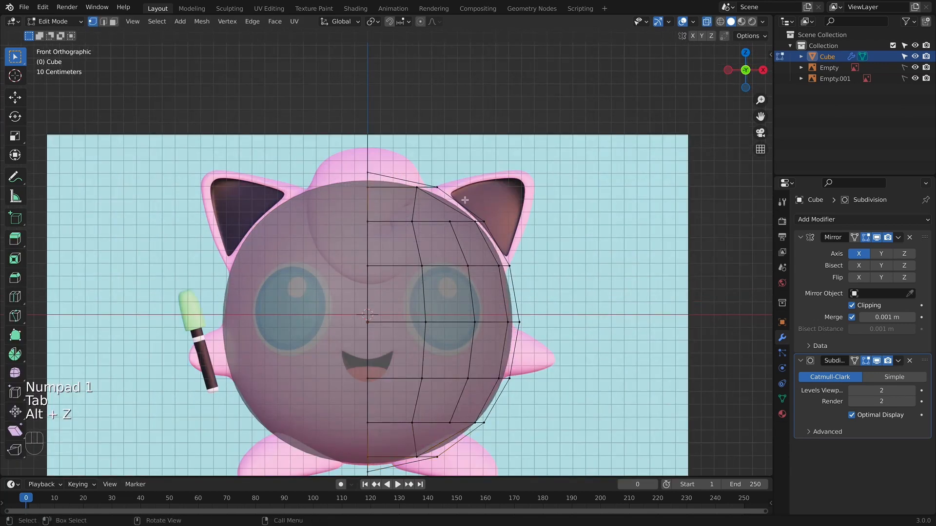
pyautogui.keyDown('alt'); pyautogui.click(463, 199); pyautogui.keyUp('alt')
pyautogui.moveTo(354, 181); pyautogui.dragTo(496, 191)
pyautogui.press('g')
pyautogui.press('g')
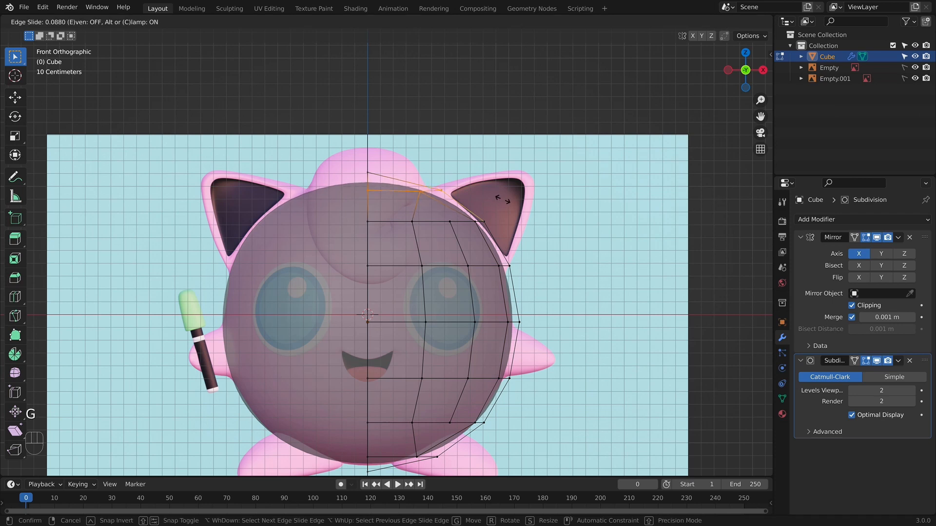
pyautogui.click(502, 198)
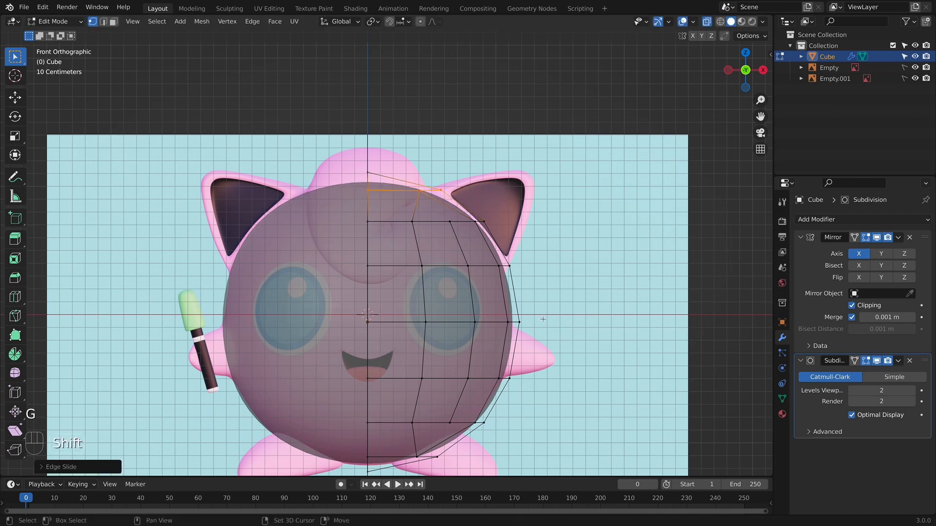
# - Select the body vertices off the centre line and move them slightly inward along X to match the front outline
pyautogui.keyDown('shift'); pyautogui.moveTo(525, 324); pyautogui.dragTo(510, 301, button='middle'); pyautogui.keyUp('shift')
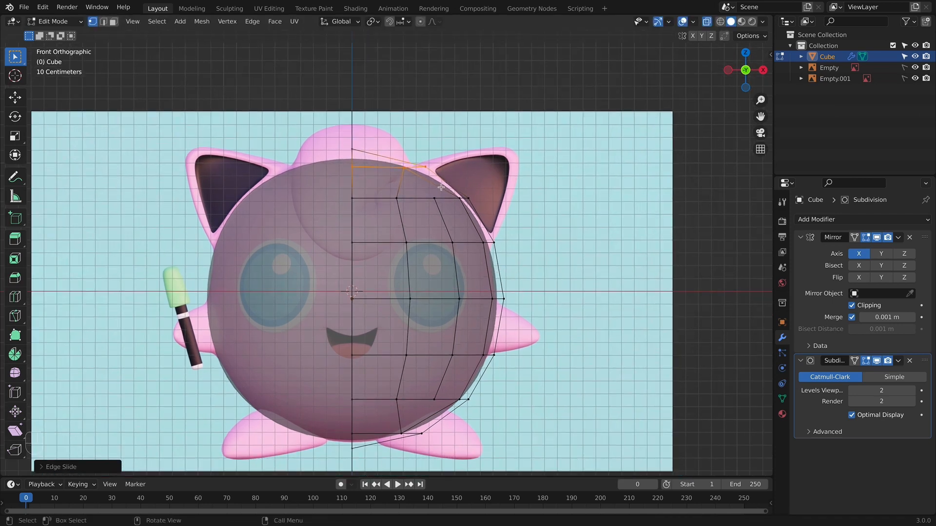
pyautogui.press('a')
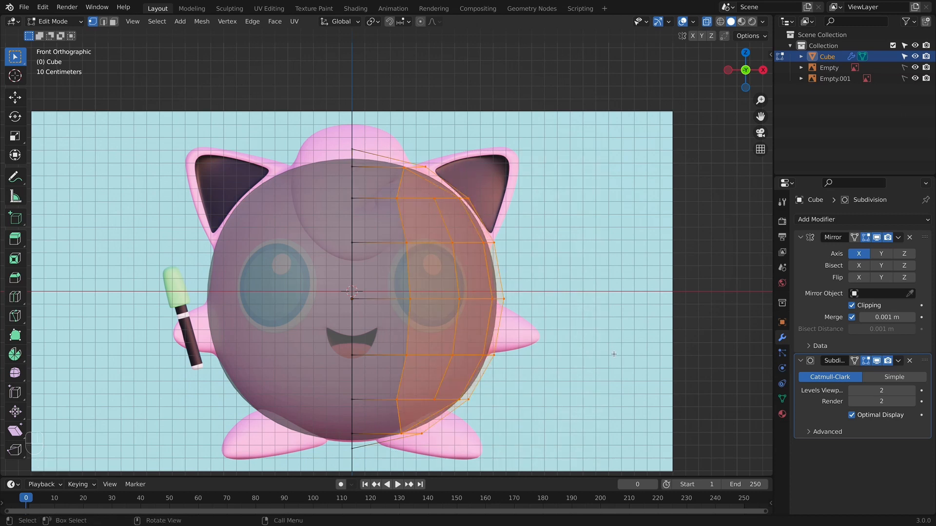
pyautogui.press('g')
pyautogui.press('x')
pyautogui.click(612, 353)
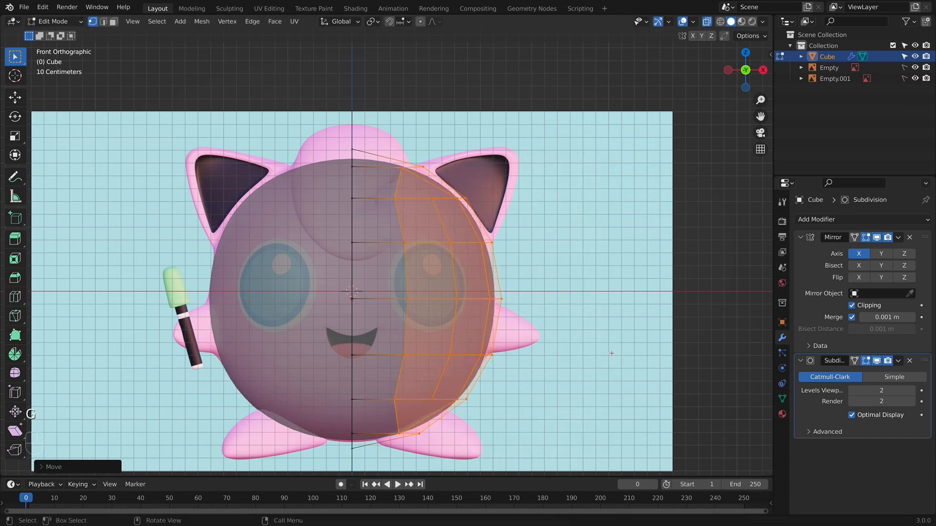
# - Return to Object Mode, deselect the body, and compare its shape with the side reference
pyautogui.press('Tab')
pyautogui.click(567, 359)
pyautogui.press('KP_3')
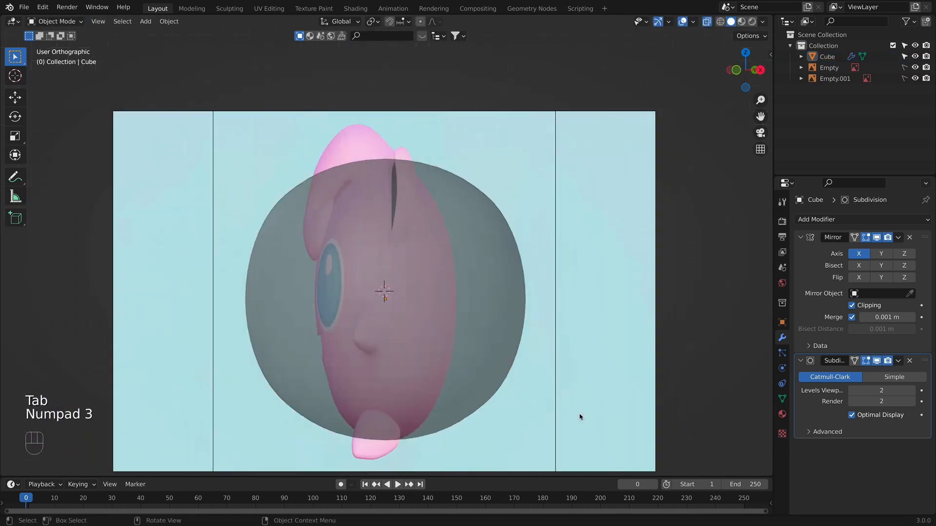
pyautogui.press('KP_1')
pyautogui.press('KP_3')
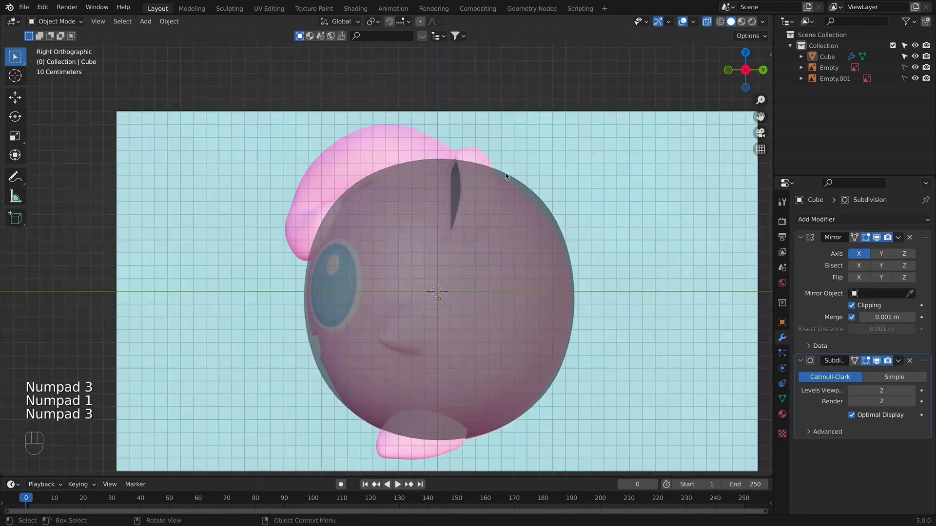
# - Select the two faces on the body's upper side at the ear position and scale them narrower along Y
pyautogui.press('Tab')
pyautogui.press('KP_1')
pyautogui.press('Tab')
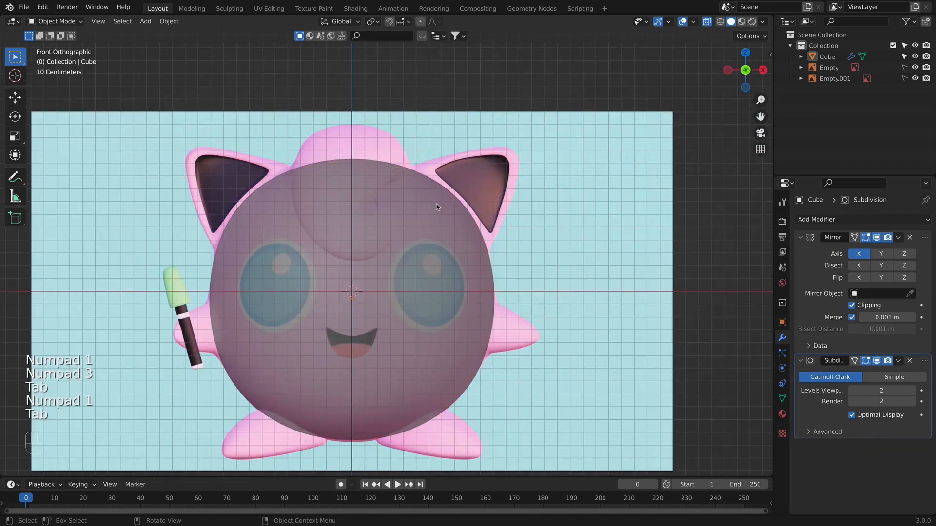
pyautogui.press('Tab')
pyautogui.moveTo(437, 206); pyautogui.dragTo(404, 269, button='middle')
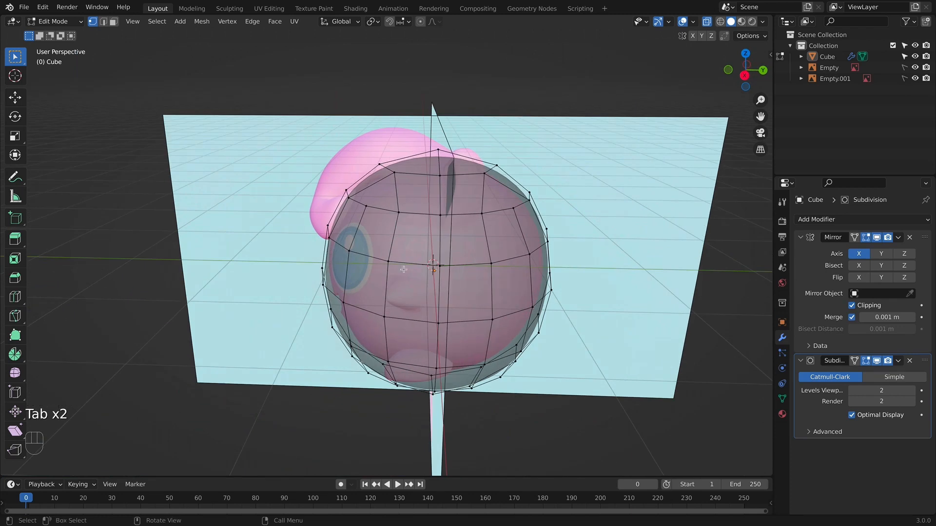
pyautogui.hotkey('alt', 'z')
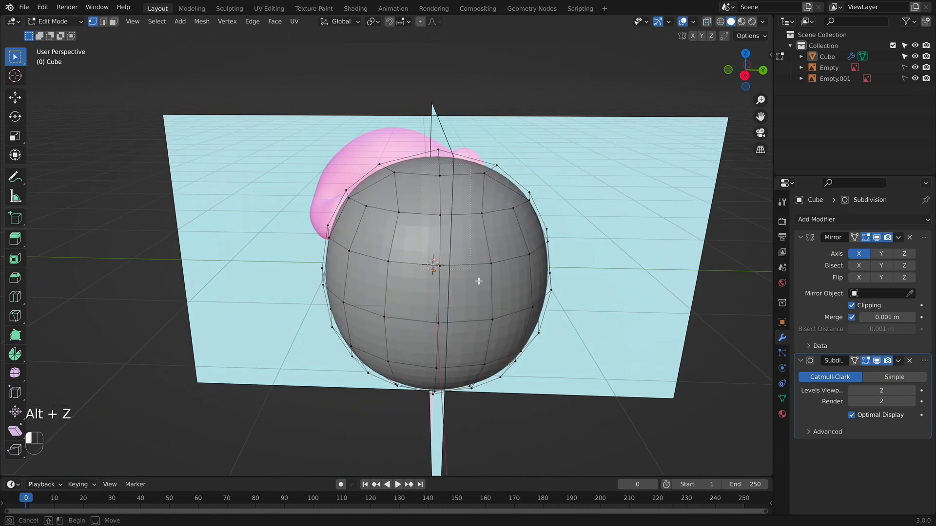
pyautogui.moveTo(489, 292); pyautogui.dragTo(489, 293)
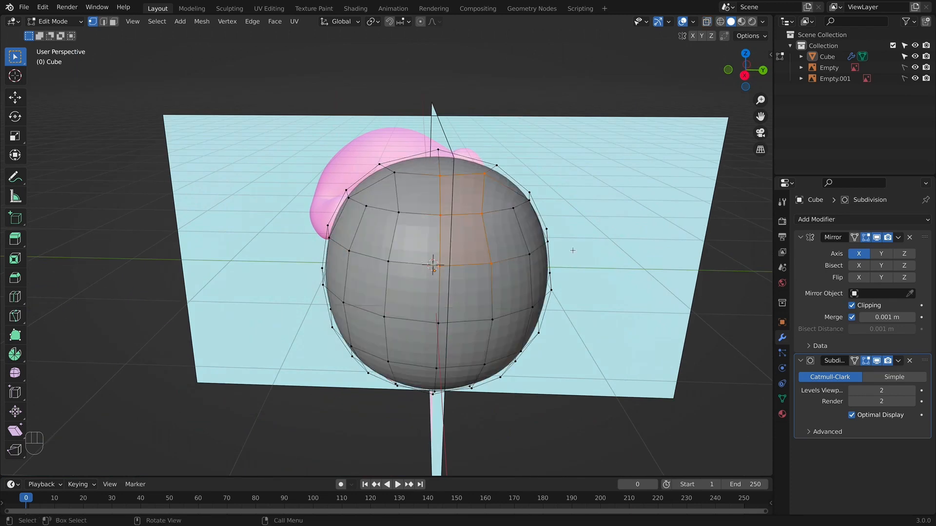
pyautogui.press('s')
pyautogui.press('y')
pyautogui.click(547, 243)
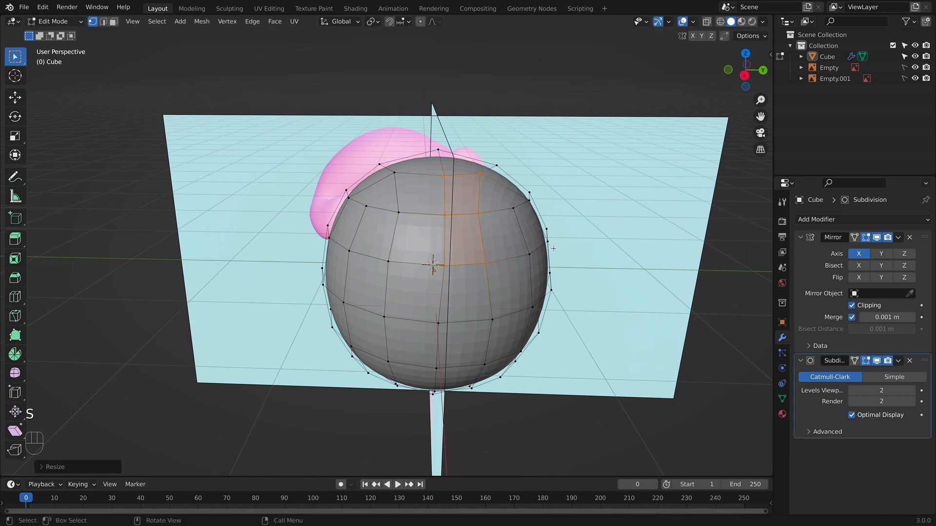
# - Extrude the selected faces outward about 0.23 m to start the ear and scale the extruded end down
pyautogui.press('KP_1')
pyautogui.press('e')
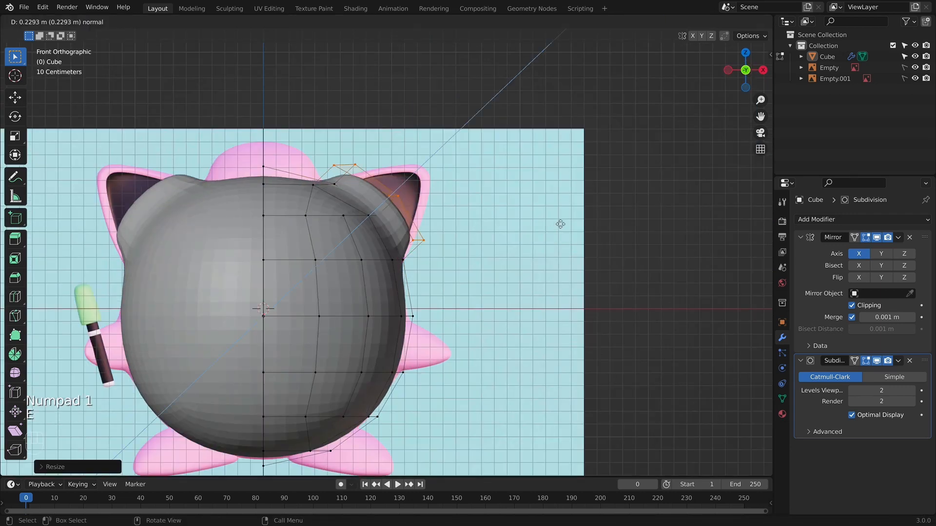
pyautogui.click(559, 220)
pyautogui.press('s')
pyautogui.click(522, 215)
# - Extrude the ear end again, shrink it to a small tip, and move it to the ear corner of the front reference
pyautogui.press('e')
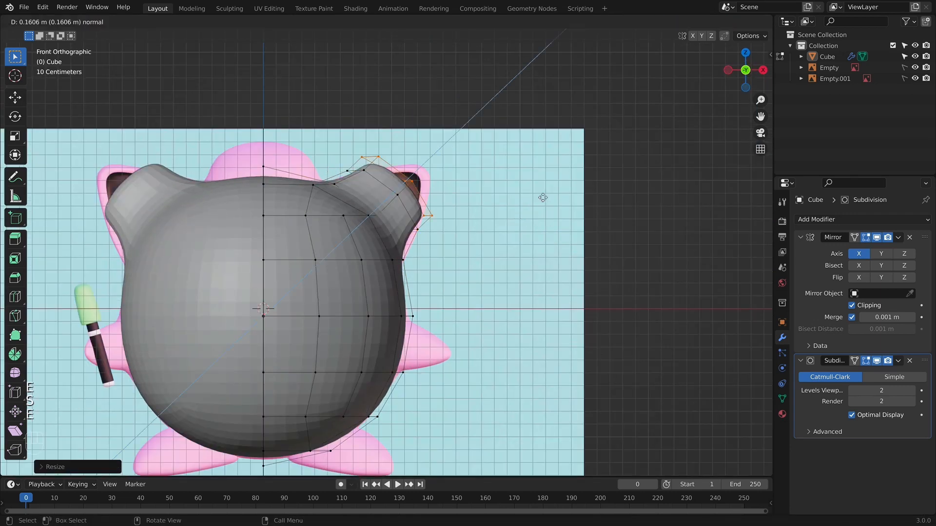
pyautogui.click(562, 183)
pyautogui.press('s')
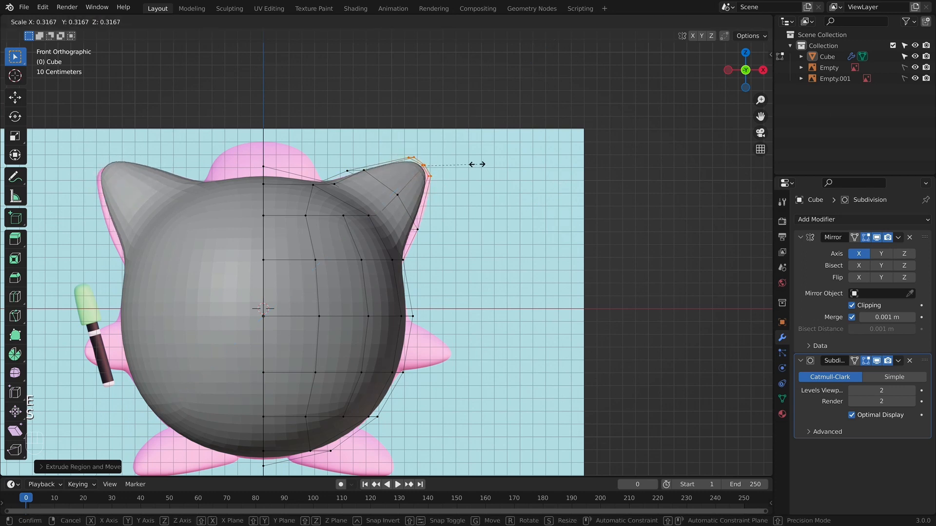
pyautogui.click(461, 138)
pyautogui.press('g')
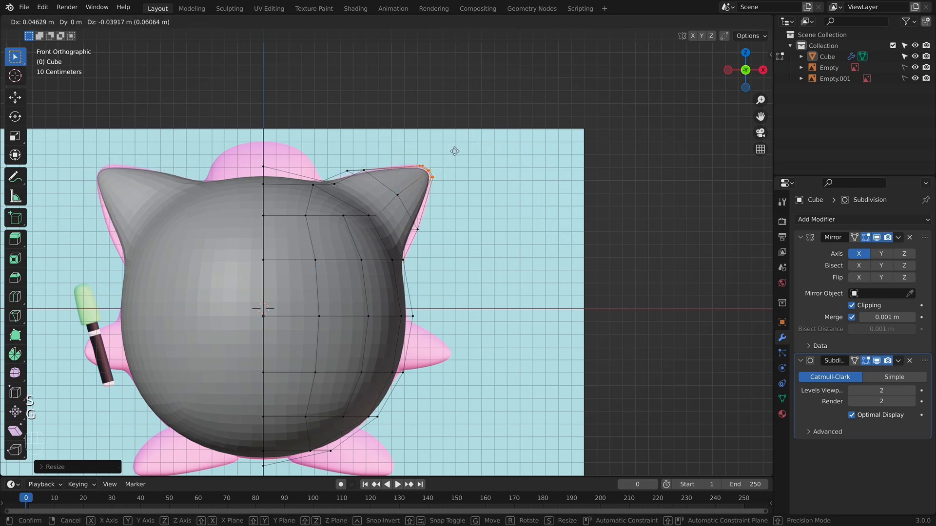
pyautogui.click(452, 150)
# - Move the ear's lower outer vertices outward and down to match the ear outline in the front reference
pyautogui.hotkey('alt', 'z')
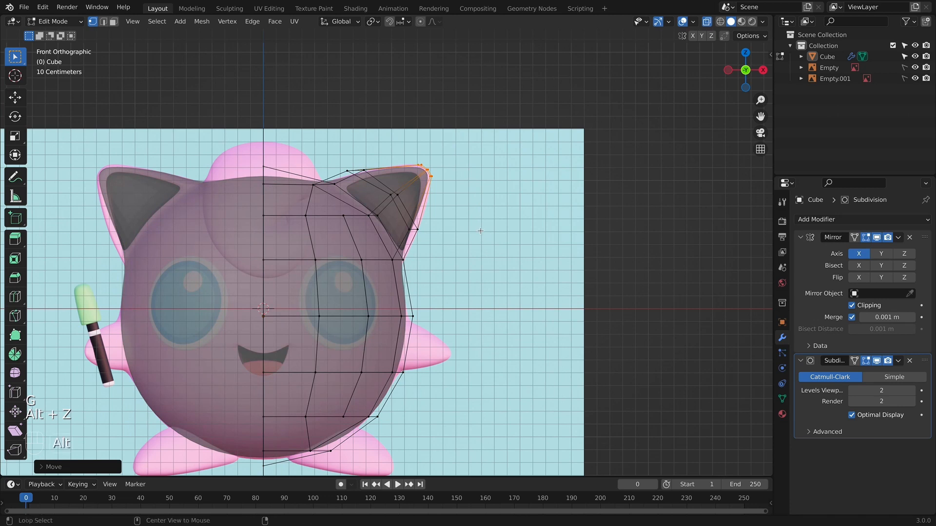
pyautogui.hotkey('alt', 'z')
pyautogui.hotkey('alt', 'z')
pyautogui.moveTo(480, 263); pyautogui.dragTo(448, 265, button='middle')
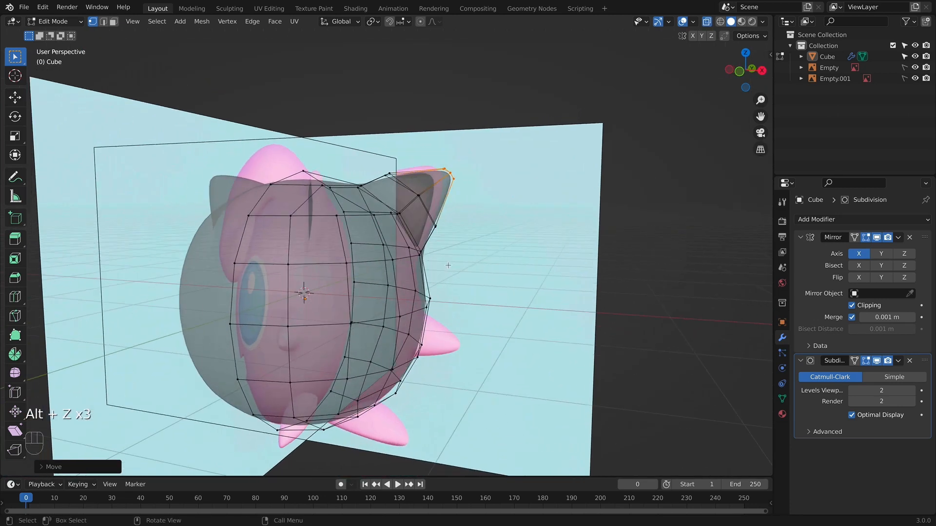
pyautogui.hotkey('alt', 'z')
pyautogui.press('KP_1')
pyautogui.scroll(4, 426, 194)
pyautogui.hotkey('alt', 'z')
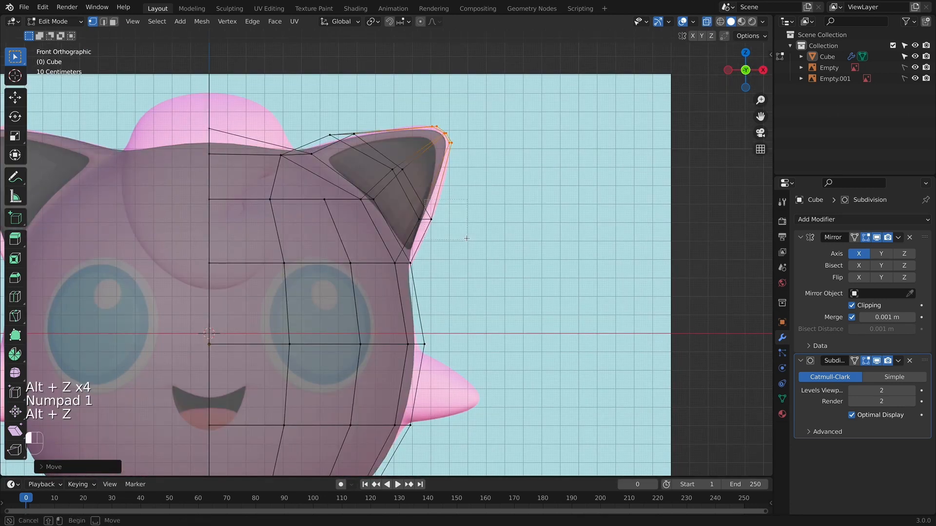
pyautogui.moveTo(467, 238); pyautogui.dragTo(466, 239)
pyautogui.press('g')
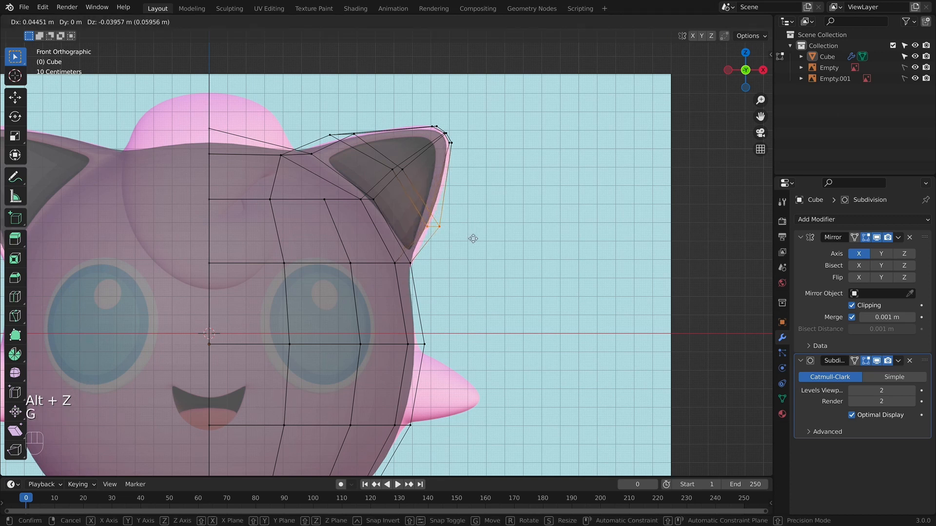
pyautogui.click(442, 249)
# - Move the vertices under the ear's base slightly down and adjust the ear's upper-edge vertices to follow the front outline
pyautogui.click(413, 266)
pyautogui.press('g')
pyautogui.press('g')
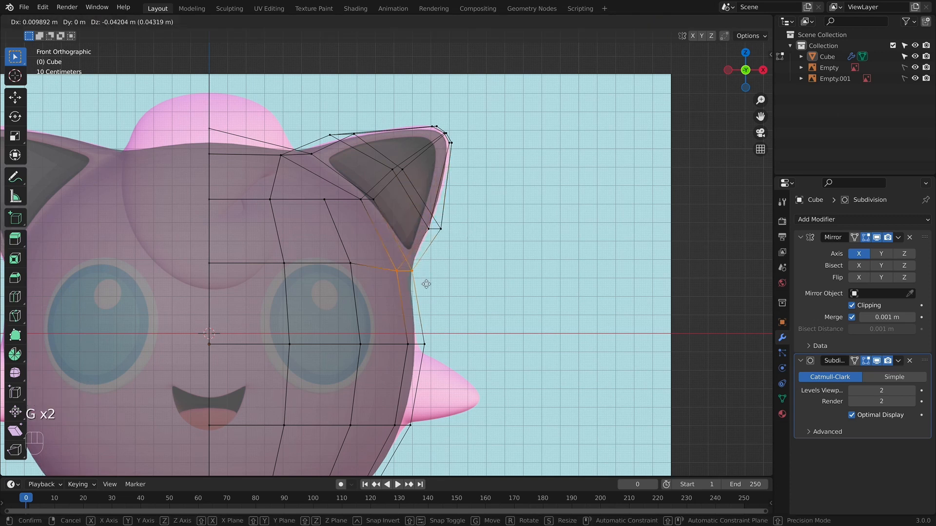
pyautogui.click(420, 274)
pyautogui.moveTo(320, 118); pyautogui.dragTo(371, 152)
pyautogui.press('g')
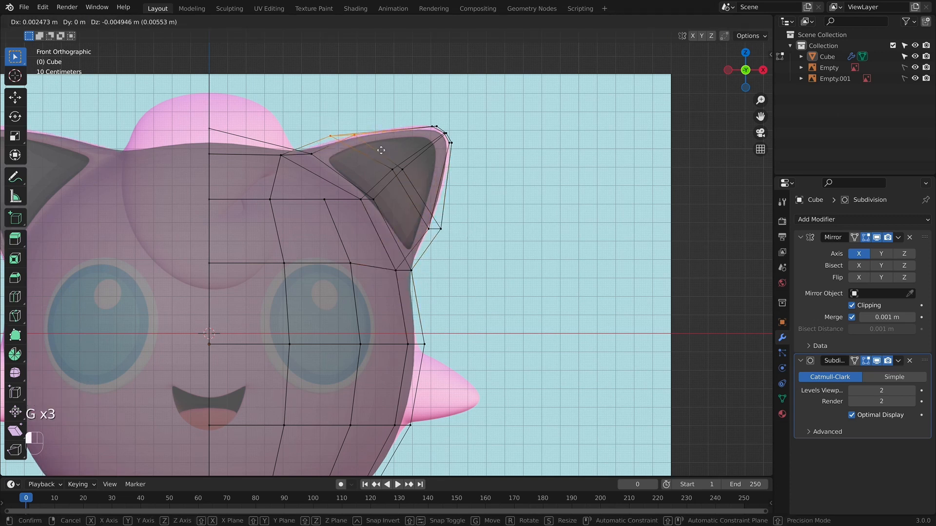
pyautogui.click(372, 156)
# - Move the ear tip vertices slightly upward and rescale them to fit the front reference
pyautogui.moveTo(411, 104); pyautogui.dragTo(487, 166)
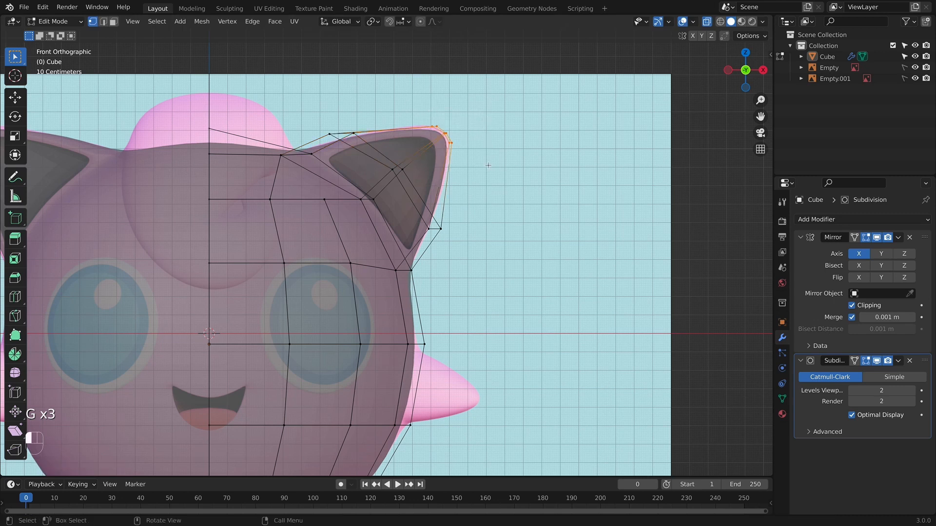
pyautogui.press('g')
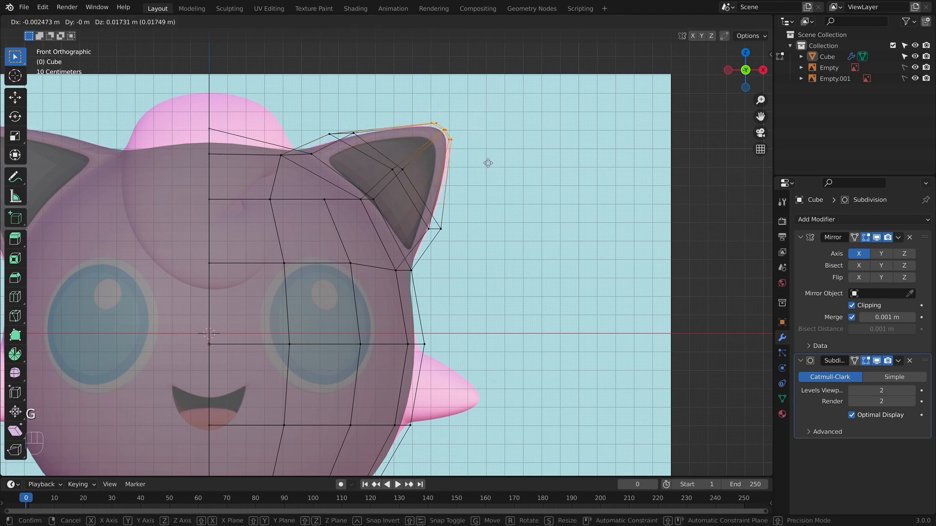
pyautogui.click(488, 162)
pyautogui.press('s')
pyautogui.click(495, 171)
# - Move the ear tip forward along Y in the side view
pyautogui.press('KP_3')
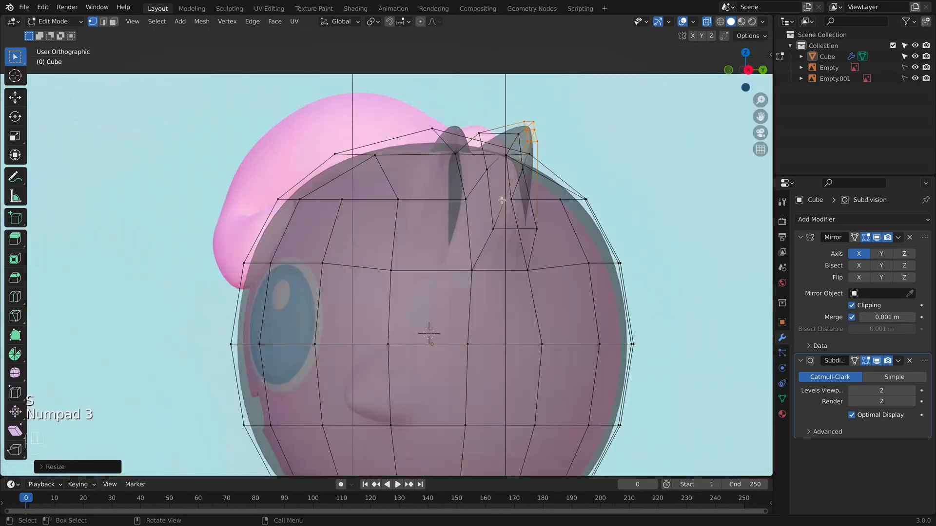
pyautogui.hotkey('alt', 'z')
pyautogui.keyDown('shift'); pyautogui.moveTo(512, 222); pyautogui.dragTo(486, 223, button='middle'); pyautogui.keyUp('shift')
pyautogui.press('g')
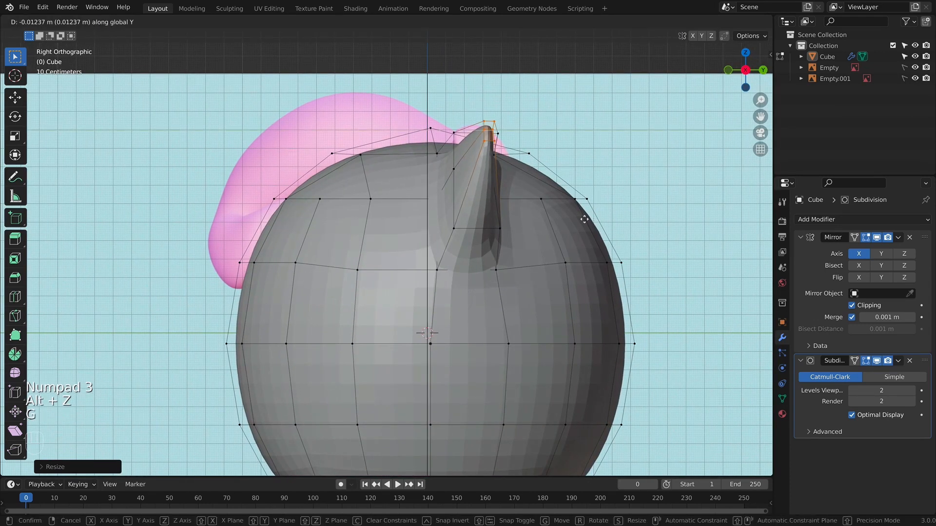
pyautogui.click(573, 222)
# - Move the middle vertex on the ear's back face backward along Y to give the ear more depth
pyautogui.hotkey('alt', 'z')
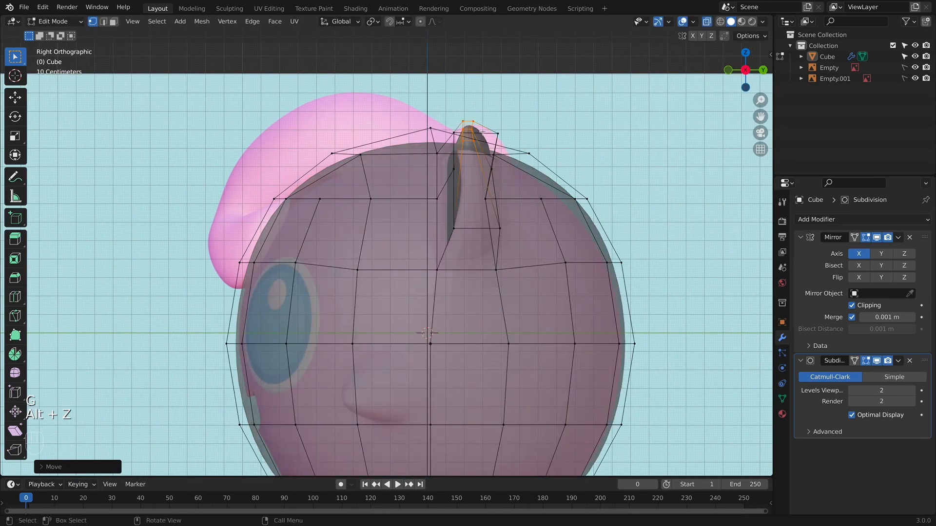
pyautogui.hotkey('alt', 'z')
pyautogui.moveTo(524, 194); pyautogui.dragTo(449, 179, button='middle')
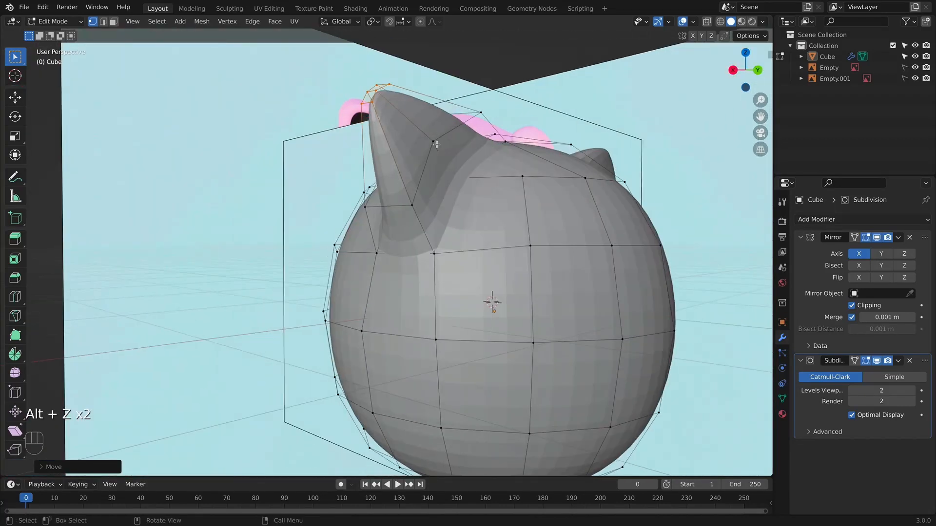
pyautogui.moveTo(507, 205); pyautogui.dragTo(528, 209, button='middle')
pyautogui.press('g')
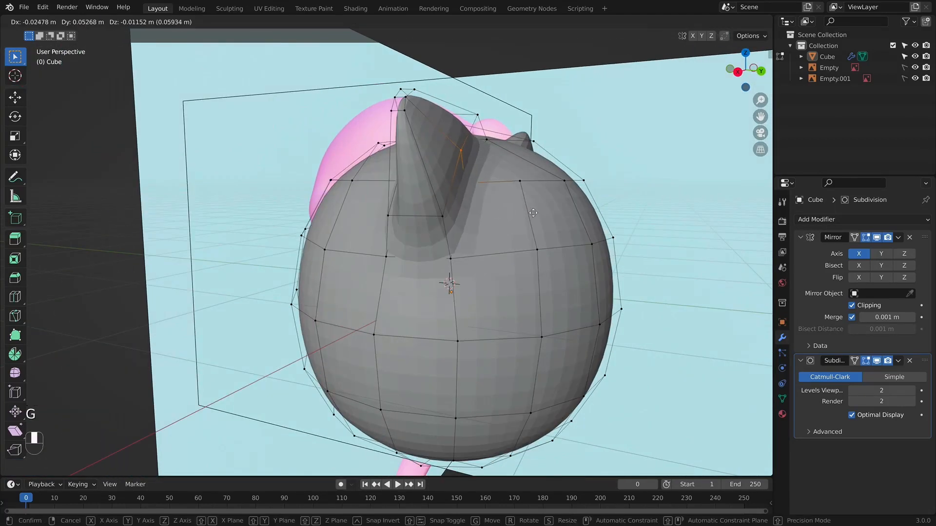
pyautogui.press('y')
pyautogui.click(545, 217)
# - Add a centred loop cut around the ear between its base section and tip
pyautogui.press('KP_1')
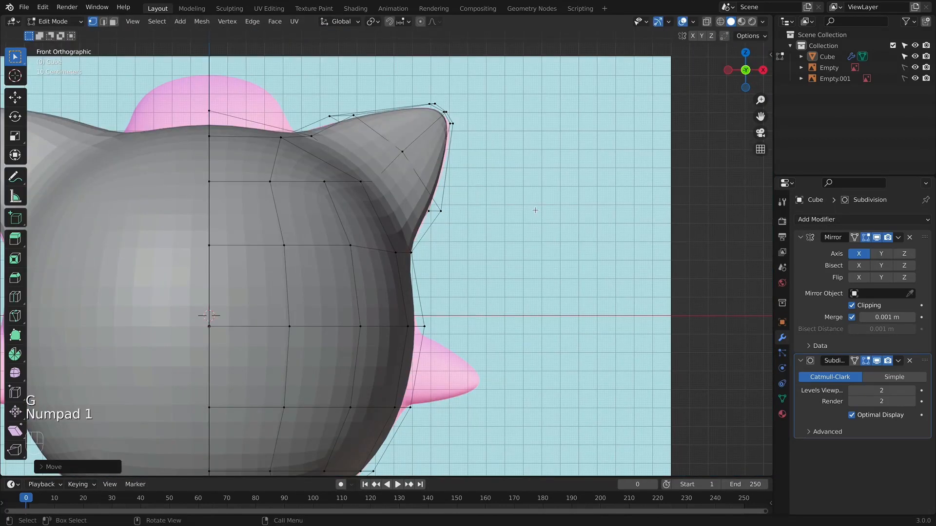
pyautogui.press('KP_3')
pyautogui.press('super+r')
pyautogui.click(461, 141)
pyautogui.rightClick(458, 132)
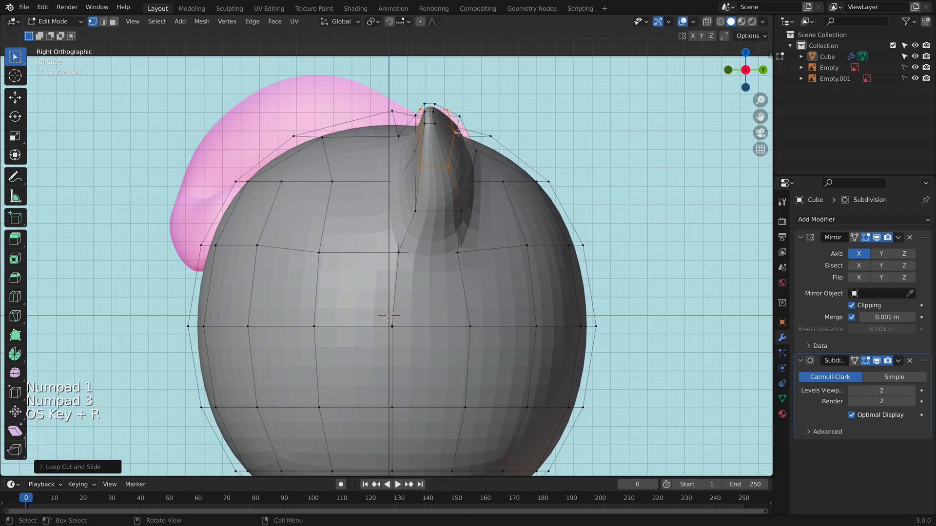
# - Move the rear vertices of the new ear loop backward and check the ear's smooth shape in Object Mode
pyautogui.click(444, 111)
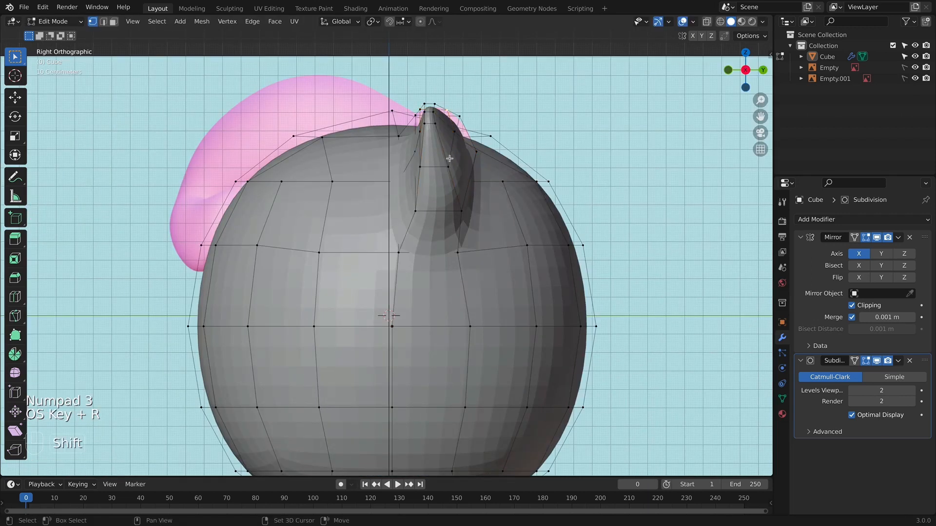
pyautogui.press('g')
pyautogui.click(505, 171)
pyautogui.press('Tab')
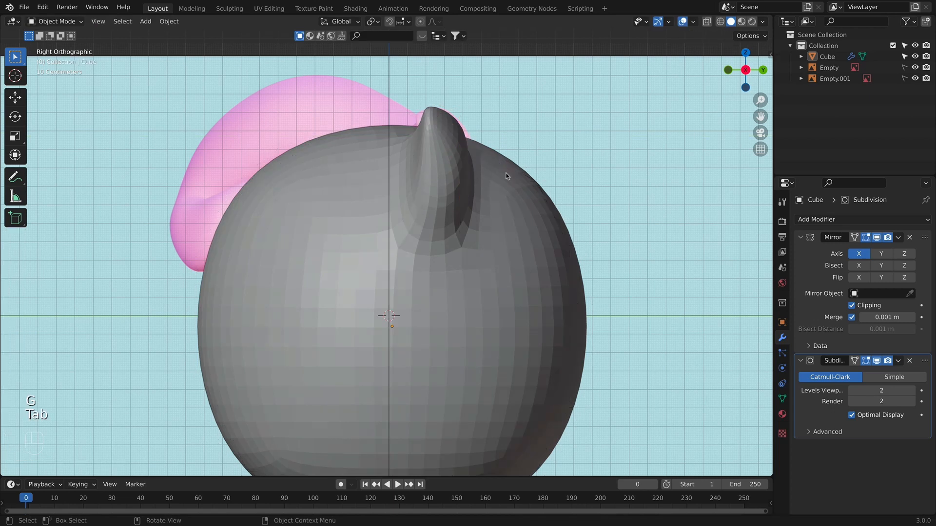
pyautogui.hotkey('alt', 'z')
pyautogui.hotkey('alt', 'z')
pyautogui.press('Tab')
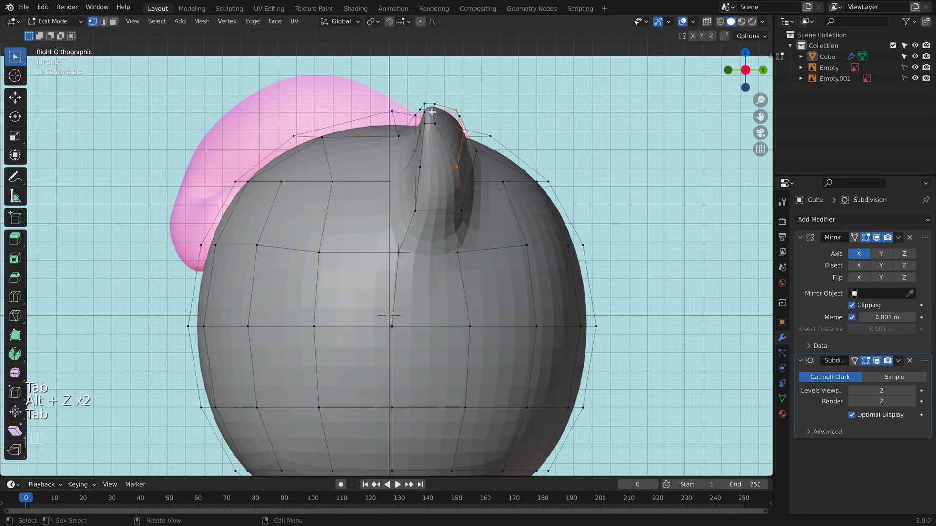
# - Select the ear tip vertices and move them further forward along Y to match the side reference
pyautogui.hotkey('alt', 'z')
pyautogui.click(433, 117)
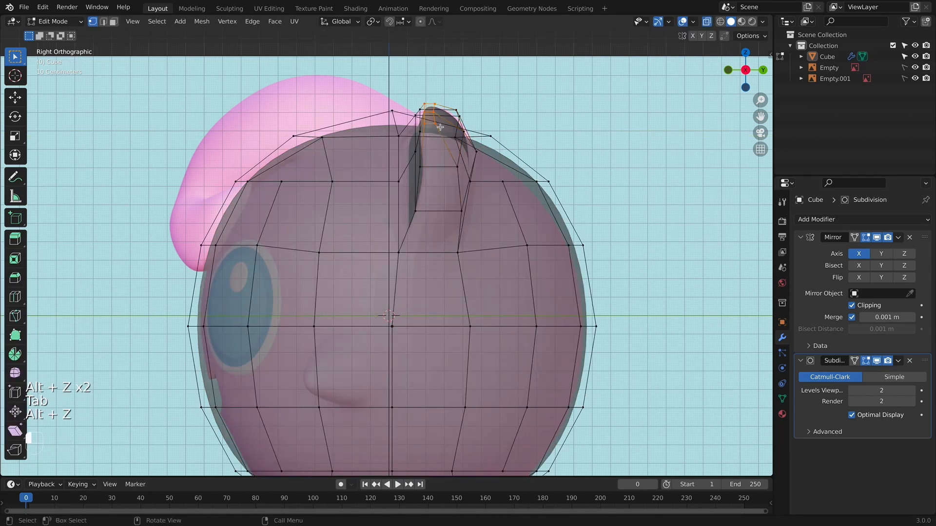
pyautogui.hotkey('alt', 'z')
pyautogui.press('g')
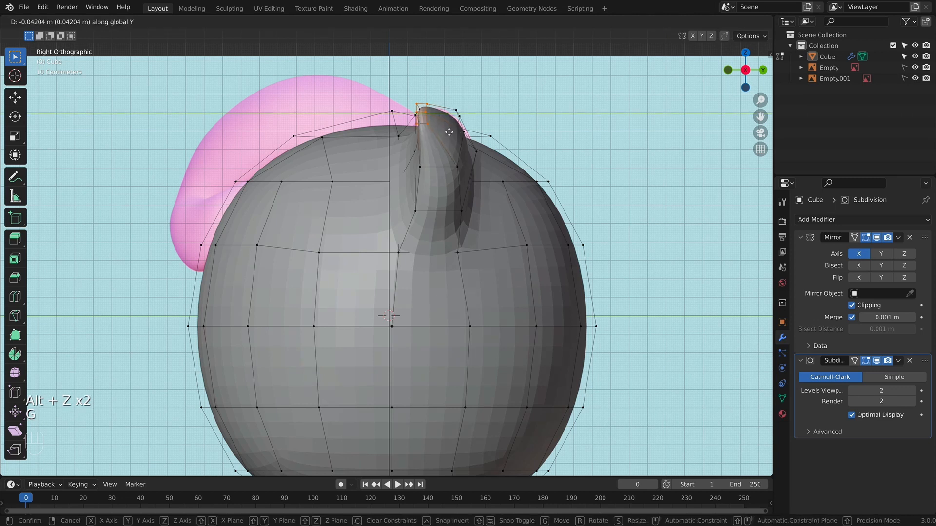
pyautogui.click(455, 136)
pyautogui.hotkey('alt', 'z')
pyautogui.hotkey('alt', 'z')
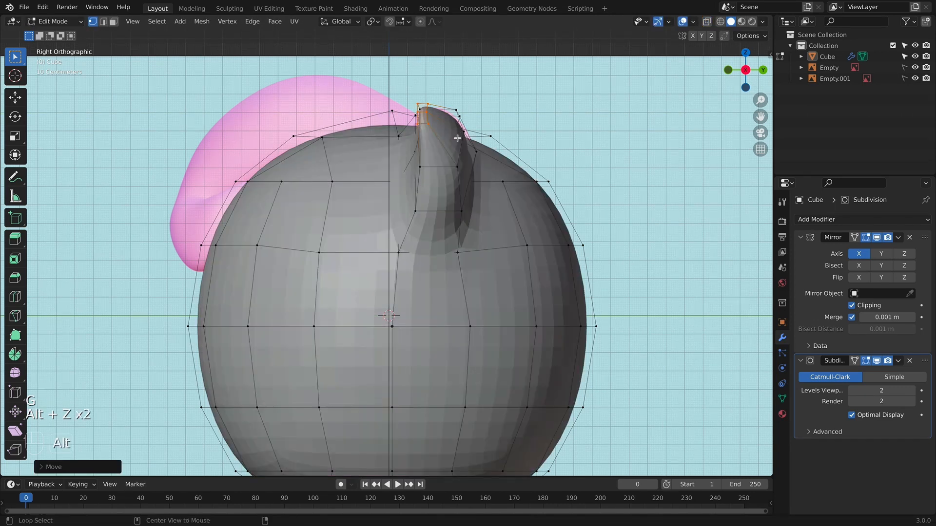
# - Select the rear vertices of the ear's middle loop and move them slightly upward to round the back of the ear
pyautogui.moveTo(459, 125); pyautogui.dragTo(433, 112, button='middle')
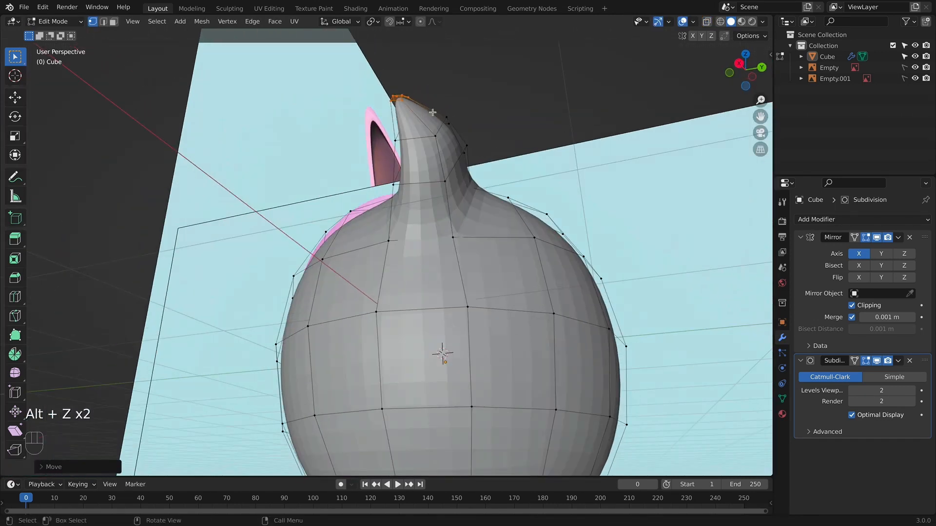
pyautogui.hotkey('alt', 'z')
pyautogui.hotkey('alt', 'z')
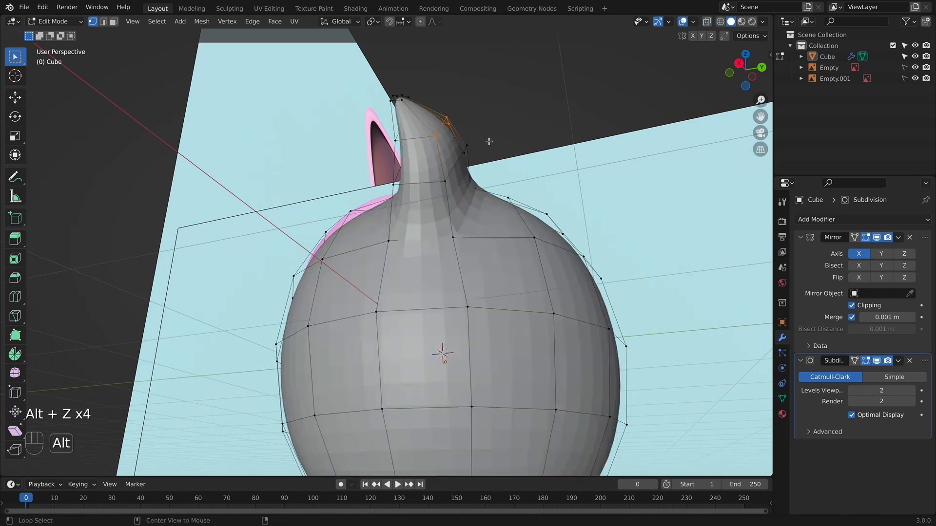
pyautogui.moveTo(489, 142); pyautogui.dragTo(506, 141, button='middle')
pyautogui.press('g')
pyautogui.click(507, 139)
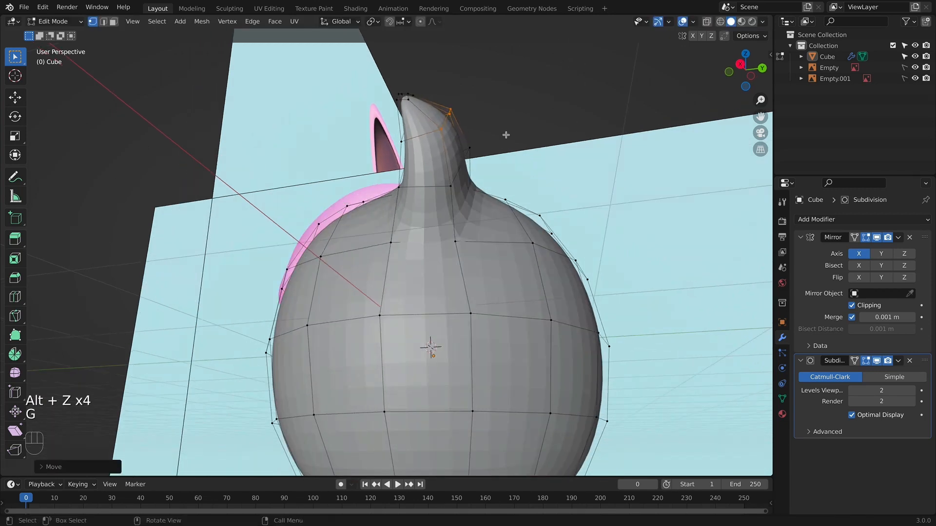
# - Deselect the front vertices of the ear's middle loop and move the remaining lower vertices to smooth the ear's back
pyautogui.press('KP_3')
pyautogui.hotkey('alt', 'z')
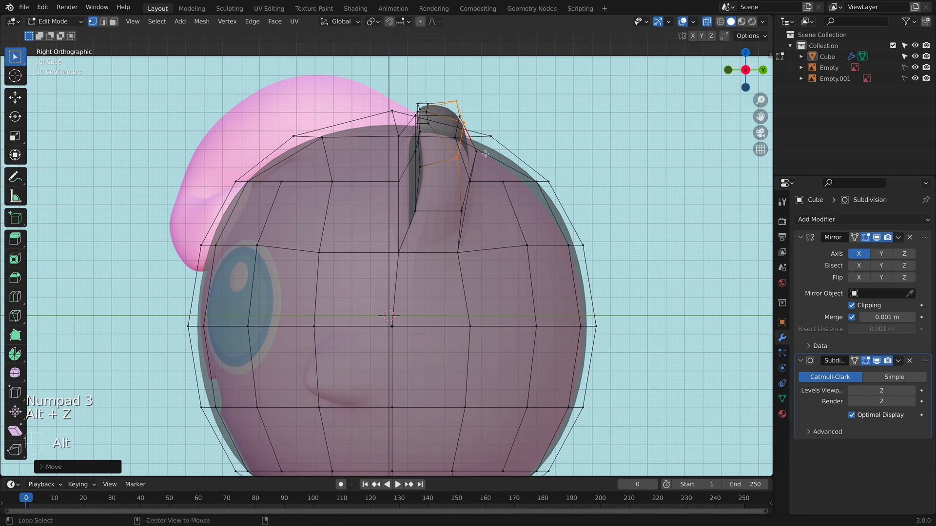
pyautogui.hotkey('alt', 'z')
pyautogui.moveTo(475, 162); pyautogui.dragTo(470, 197, button='middle')
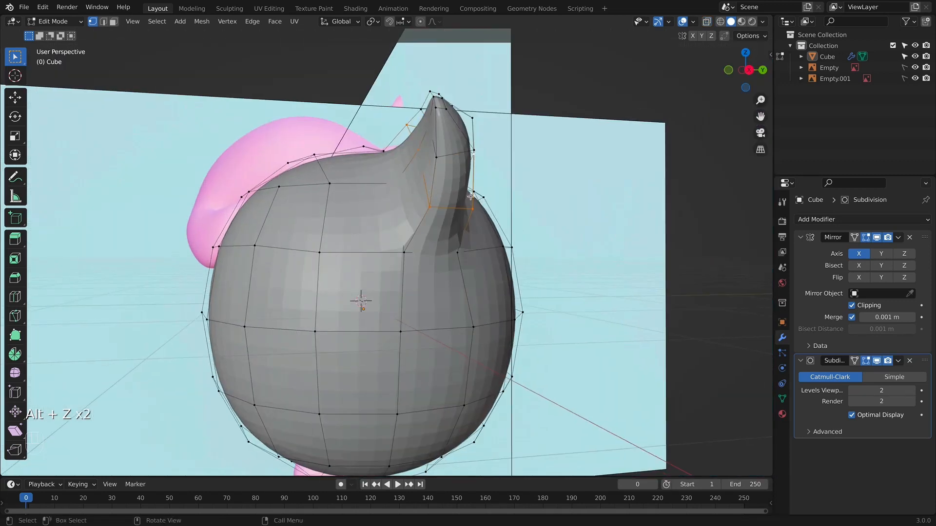
pyautogui.press('x')
pyautogui.press('c')
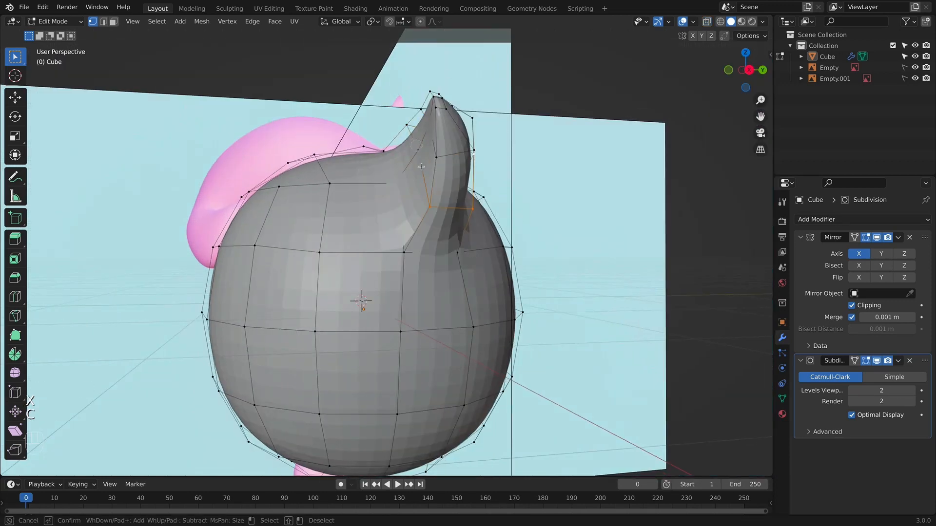
pyautogui.rightClick(448, 243)
pyautogui.moveTo(490, 222); pyautogui.dragTo(460, 226, button='middle')
pyautogui.press('g')
pyautogui.moveTo(465, 226); pyautogui.dragTo(623, 265, button='middle')
pyautogui.click(489, 225)
# - Select another vertex on the ear's outer rear side, reposition it, and check both ears in Object Mode
pyautogui.click(474, 190)
pyautogui.press('g')
pyautogui.click(495, 217)
pyautogui.press('Tab')
pyautogui.scroll(-3, 495, 224)
pyautogui.rightClick(321, 246)
pyautogui.press('KP_1')
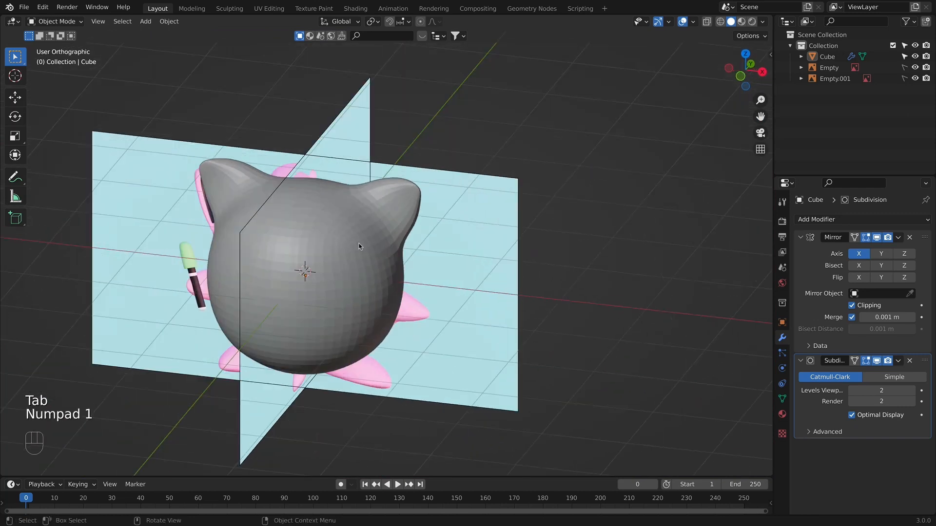
# - Move the outer-edge vertices of the ear's middle loop slightly outward and down to follow the front reference outline
pyautogui.press('Tab')
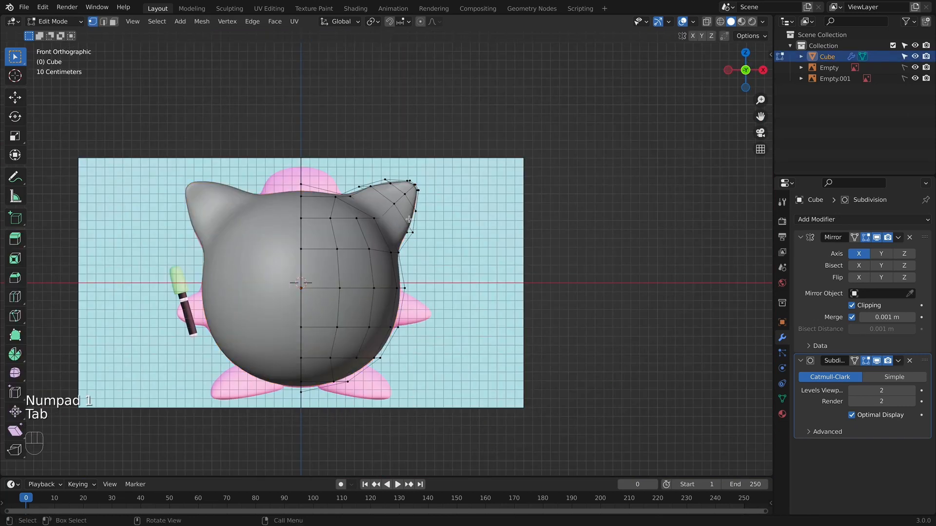
pyautogui.scroll(4, 409, 218)
pyautogui.hotkey('alt', 'z')
pyautogui.keyDown('shift'); pyautogui.moveTo(477, 183); pyautogui.dragTo(478, 215, button='middle'); pyautogui.keyUp('shift')
pyautogui.hotkey('alt', 'z')
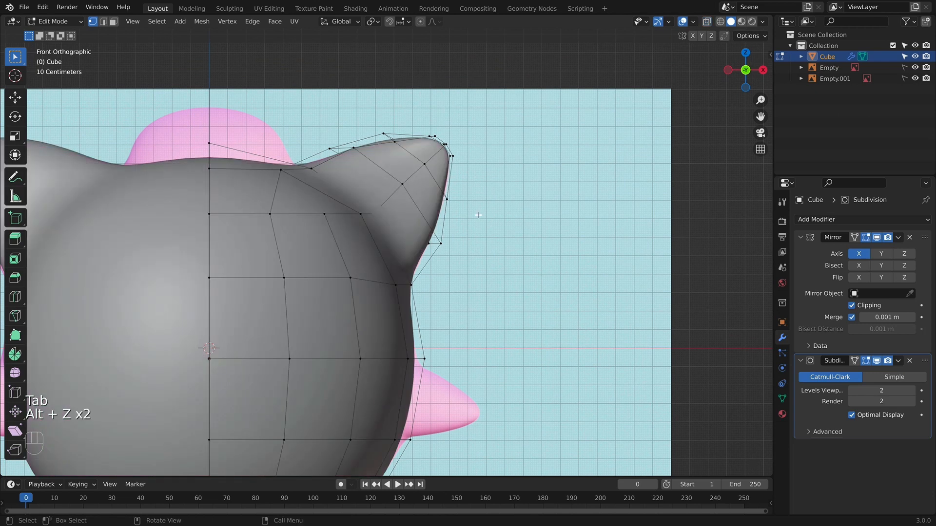
pyautogui.hotkey('alt', 'z')
pyautogui.moveTo(459, 200); pyautogui.dragTo(460, 201)
pyautogui.press('g')
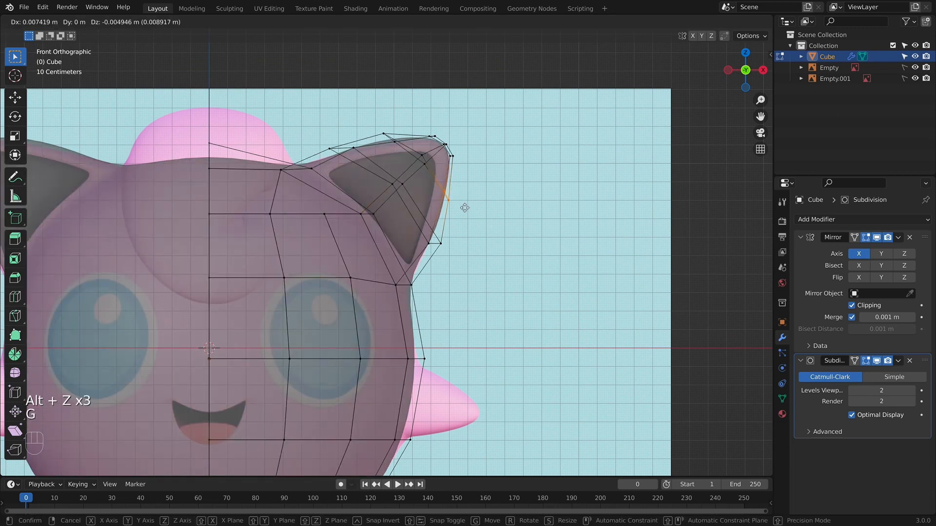
pyautogui.click(464, 208)
# - Move the top-edge vertices of the ear's middle loop about 0.025 m toward the tip and downward, and check the smooth outline
pyautogui.hotkey('alt', 'z')
pyautogui.keyDown('shift'); pyautogui.moveTo(392, 138); pyautogui.dragTo(393, 164, button='middle'); pyautogui.keyUp('shift')
pyautogui.hotkey('alt', 'z')
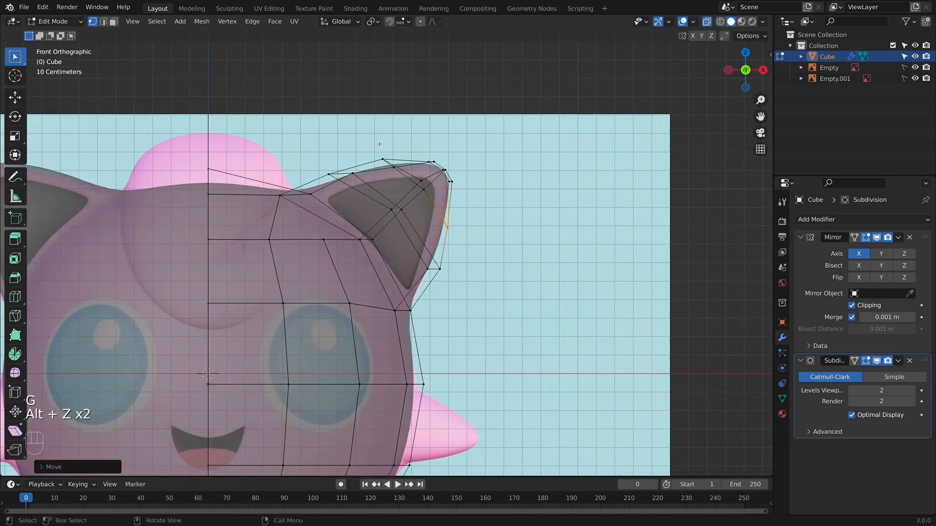
pyautogui.moveTo(392, 165); pyautogui.dragTo(392, 165)
pyautogui.press('g')
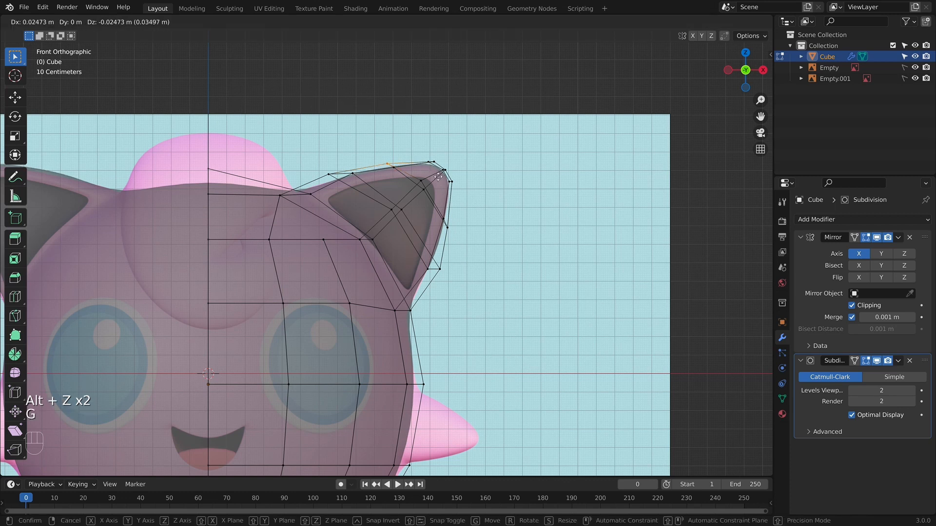
pyautogui.click(438, 177)
pyautogui.hotkey('alt', 'z')
pyautogui.press('Tab')
pyautogui.moveTo(559, 251); pyautogui.dragTo(493, 303, button='middle')
pyautogui.press('KP_1')
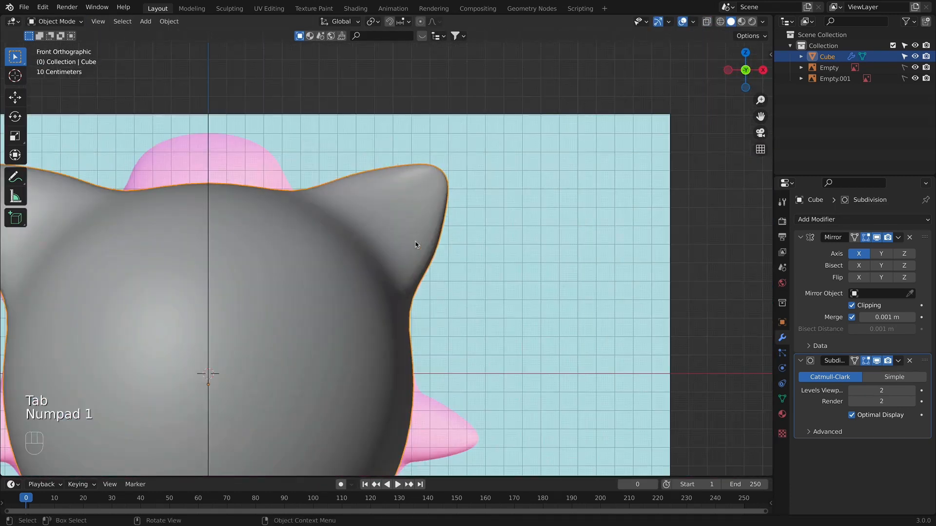
# - Select the front faces of the ear in face mode and inset them by about 0.04 m
pyautogui.press('Tab')
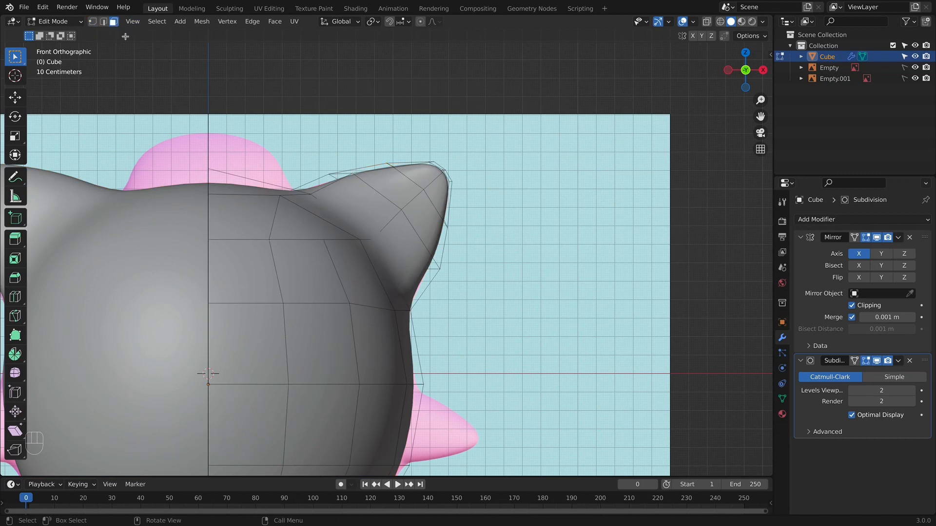
pyautogui.click(387, 211)
pyautogui.keyDown('shift'); pyautogui.click(414, 188); pyautogui.keyUp('shift')
pyautogui.keyDown('shift'); pyautogui.click(444, 196); pyautogui.keyUp('shift')
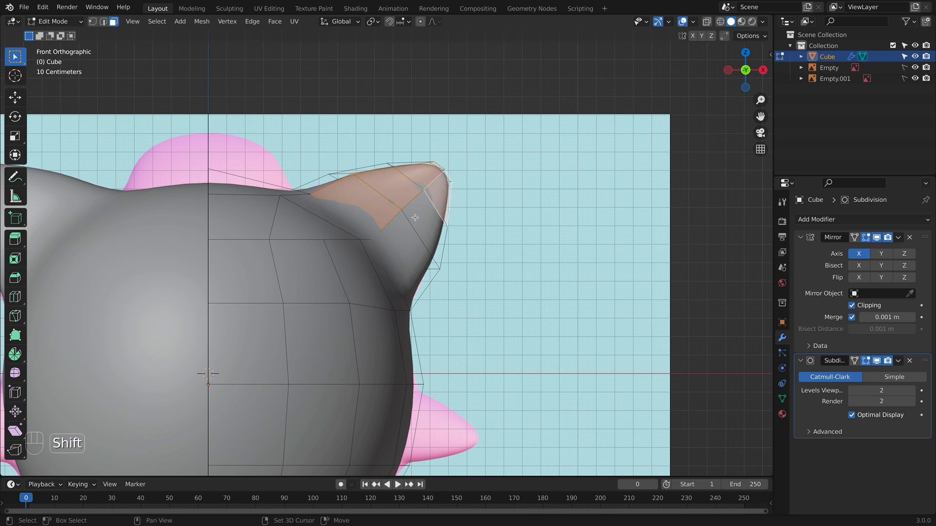
pyautogui.keyDown('shift'); pyautogui.click(401, 239); pyautogui.keyUp('shift')
pyautogui.keyDown('shift'); pyautogui.click(415, 220); pyautogui.keyUp('shift')
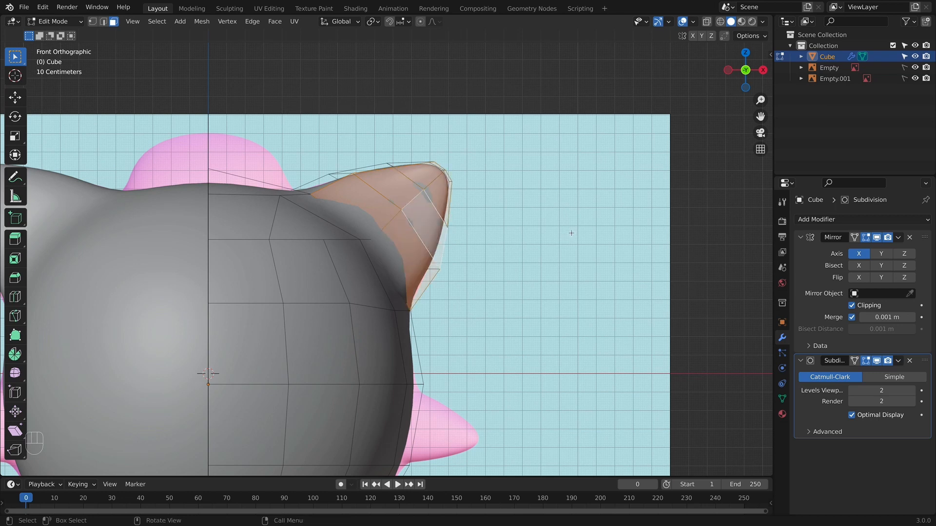
pyautogui.press('i')
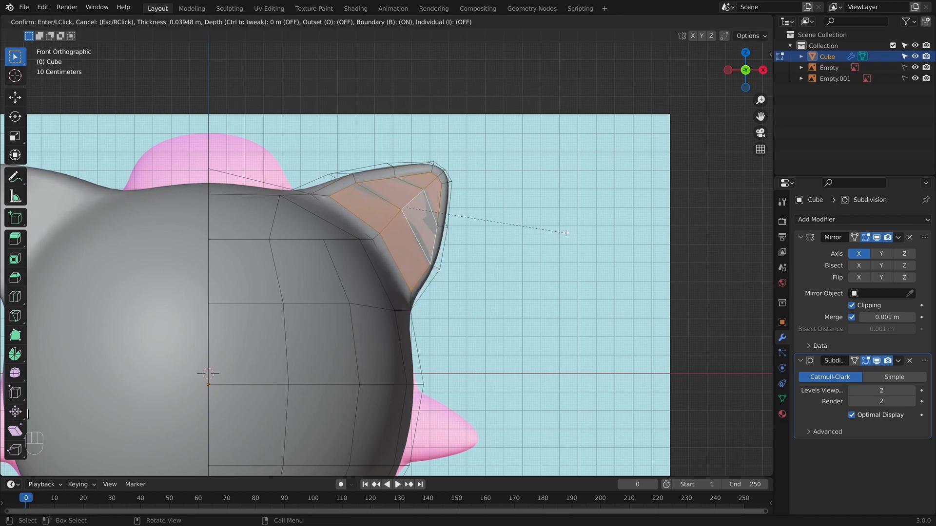
pyautogui.click(565, 233)
# - Move the inset ear faces slightly inward and down over the inner ear in the front reference
pyautogui.hotkey('alt', 'z')
pyautogui.press('g')
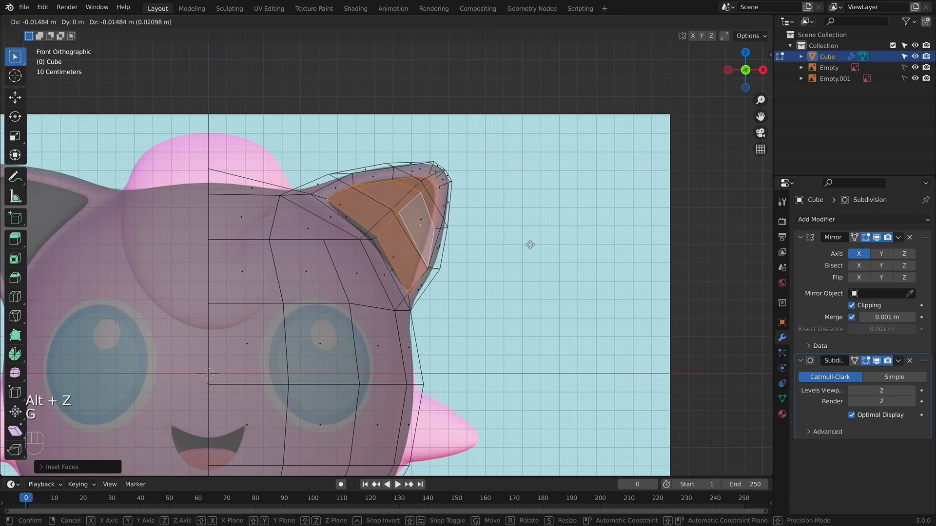
pyautogui.click(526, 247)
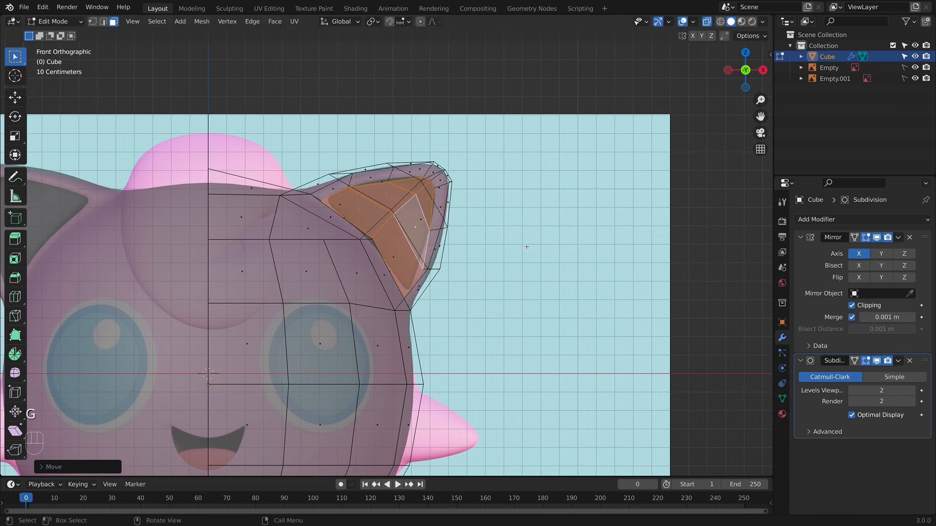
# - Adjust the upper, lower and outer side vertices of the ear in vertex mode to match the reference's inner-ear outline
pyautogui.click(94, 22)
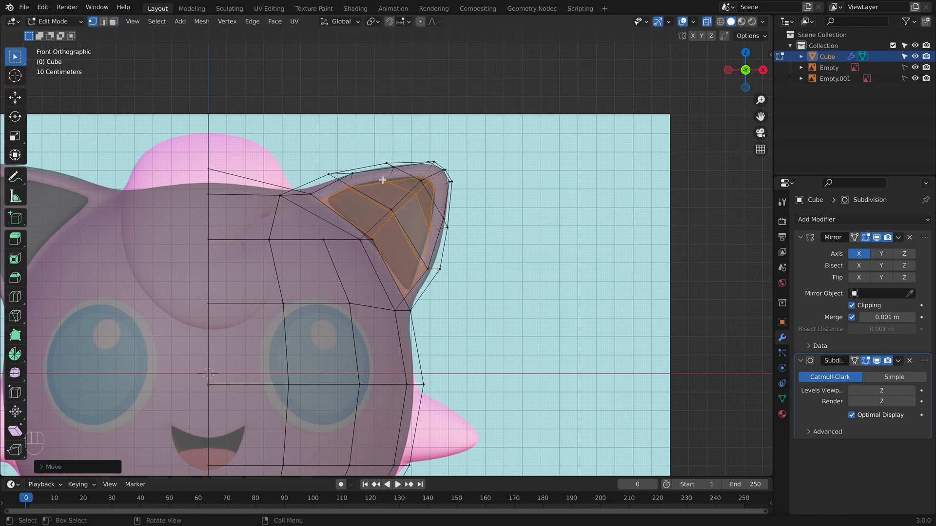
pyautogui.click(385, 182)
pyautogui.press('g')
pyautogui.click(393, 188)
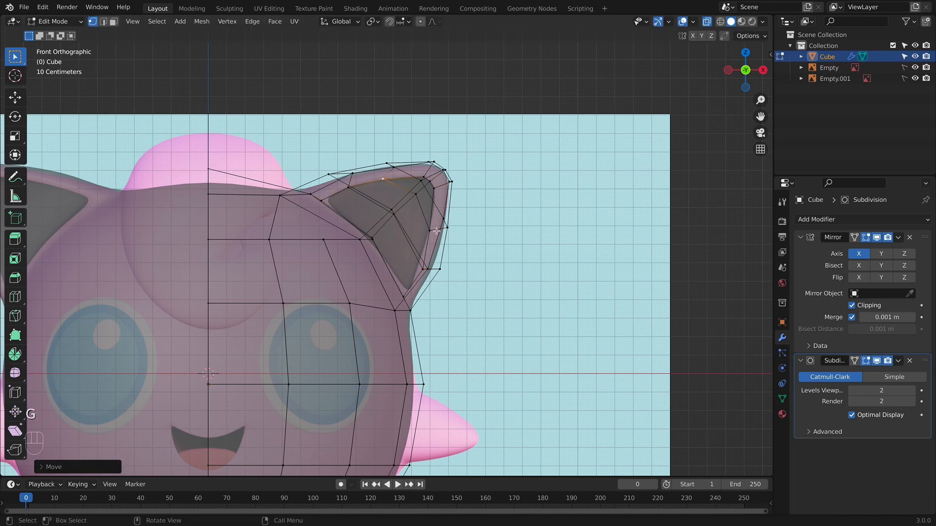
pyautogui.click(419, 266)
pyautogui.press('g')
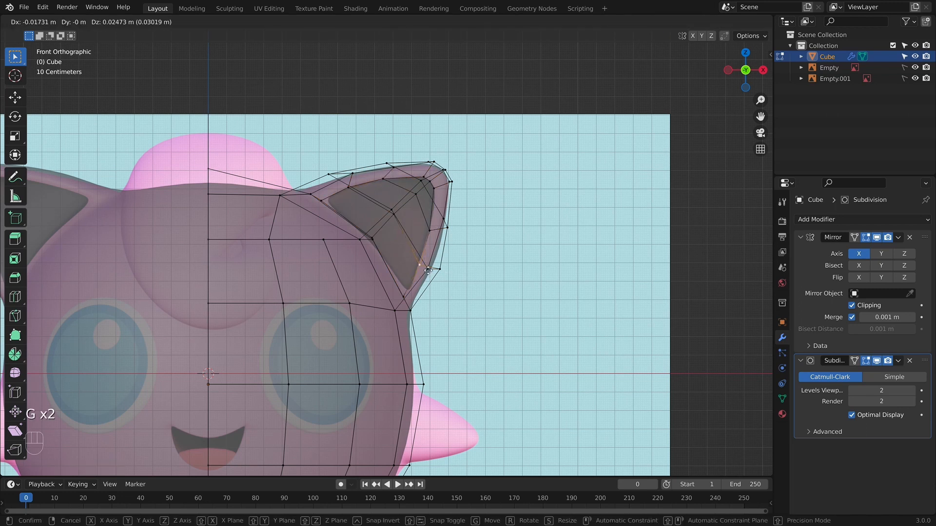
pyautogui.click(428, 270)
pyautogui.click(434, 268)
pyautogui.press('g')
pyautogui.click(441, 271)
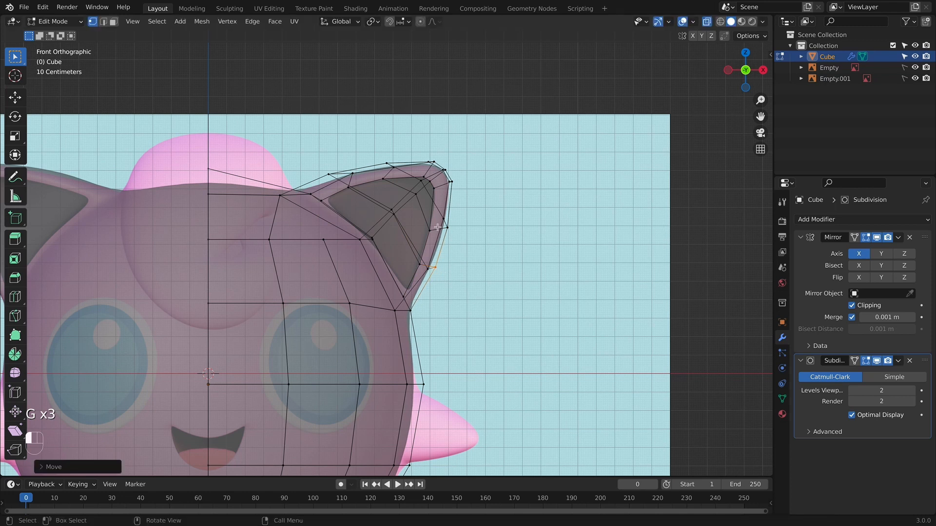
pyautogui.press('Tab')
pyautogui.hotkey('alt', 'z')
pyautogui.scroll(-3, 488, 263)
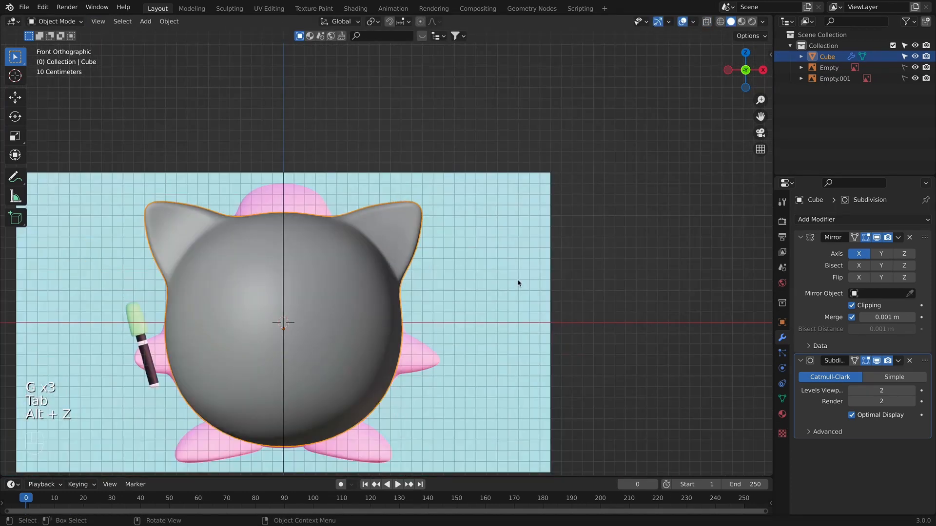
# - Extrude the inset ear faces inward to hollow out the ear, and check the result from the front in Object Mode
pyautogui.moveTo(518, 281); pyautogui.dragTo(397, 285, button='middle')
pyautogui.press('Tab')
pyautogui.scroll(3, 404, 272)
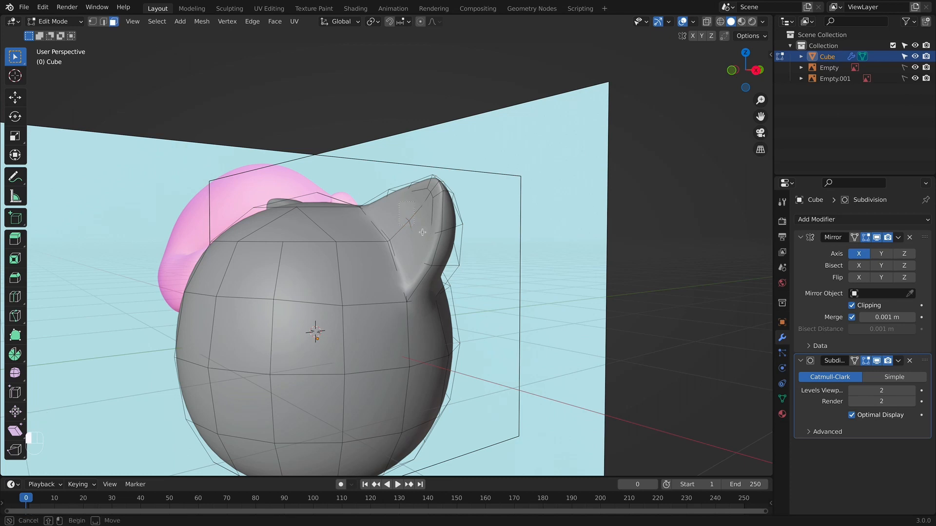
pyautogui.click(425, 214)
pyautogui.press('e')
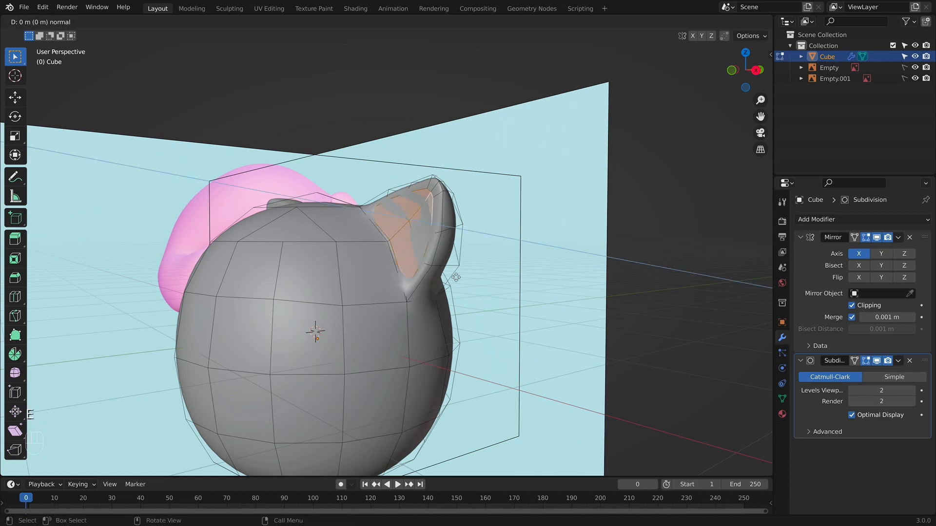
pyautogui.click(458, 278)
pyautogui.press('KP_1')
pyautogui.press('Tab')
pyautogui.click(479, 262)
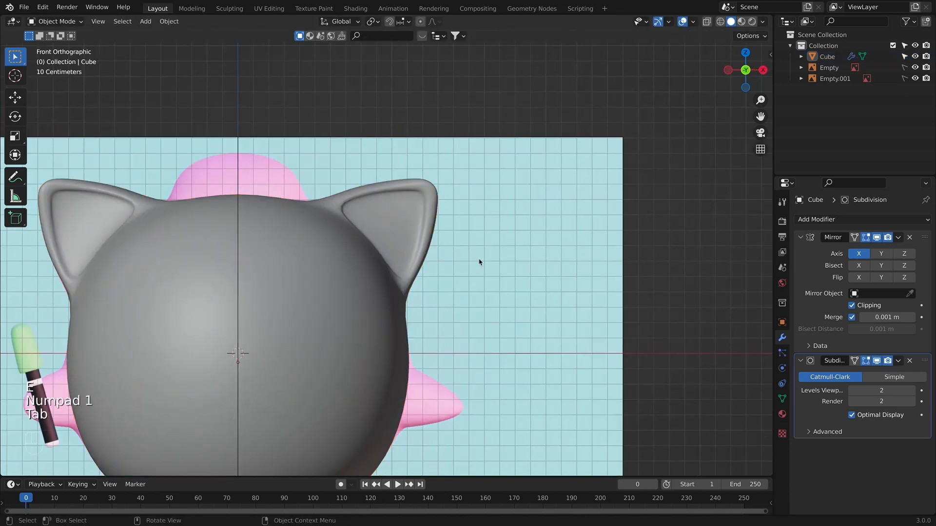
# - Extrude the body's side faces at arm height outward to start the arm, and scale the new end down
pyautogui.scroll(-5, 475, 253)
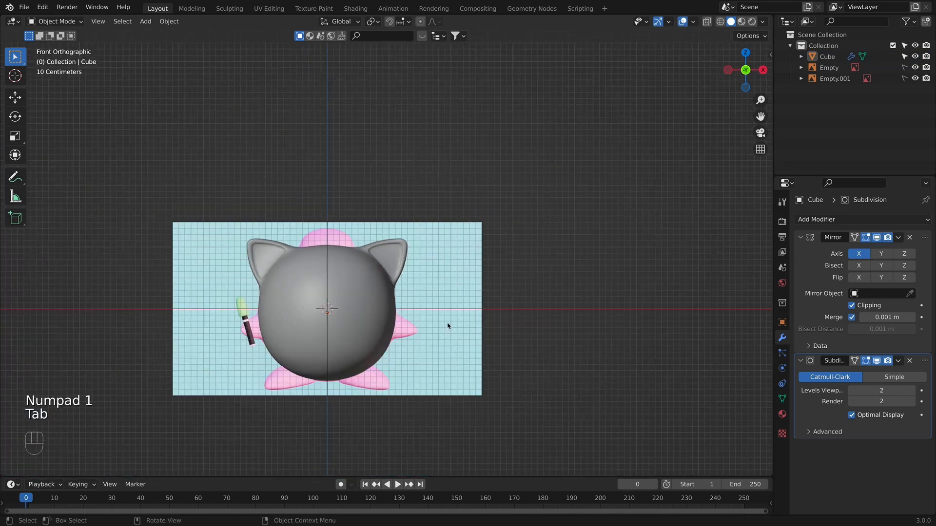
pyautogui.hotkey('alt', 'z')
pyautogui.scroll(3, 445, 321)
pyautogui.hotkey('alt', 'z')
pyautogui.keyDown('shift'); pyautogui.moveTo(430, 357); pyautogui.dragTo(446, 317, button='middle'); pyautogui.keyUp('shift')
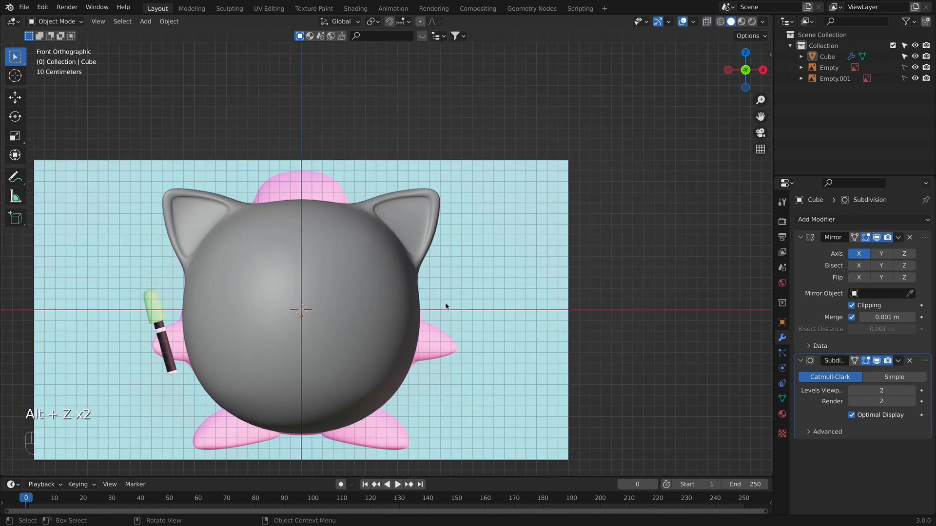
pyautogui.hotkey('alt', 'z')
pyautogui.keyDown('shift'); pyautogui.moveTo(447, 363); pyautogui.dragTo(441, 335, button='middle'); pyautogui.keyUp('shift')
pyautogui.hotkey('alt', 'z')
pyautogui.press('Tab')
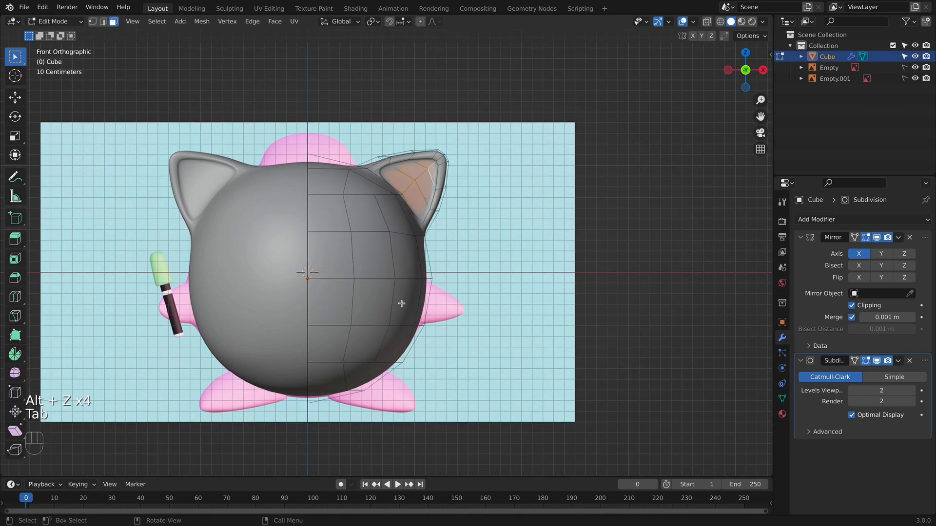
pyautogui.hotkey('alt', 'z')
pyautogui.moveTo(448, 335); pyautogui.dragTo(447, 336)
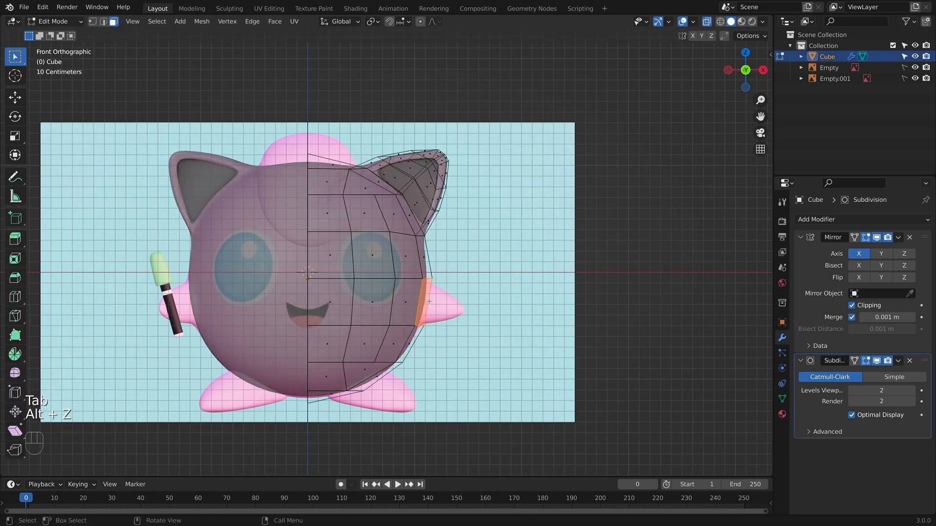
pyautogui.moveTo(417, 335); pyautogui.dragTo(423, 330, button='middle')
pyautogui.press('KP_1')
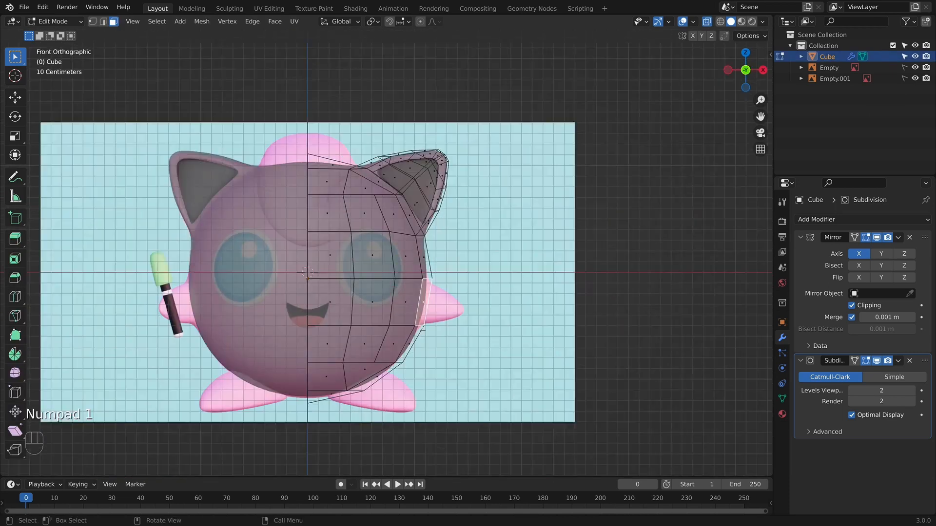
pyautogui.press('e')
pyautogui.click(506, 336)
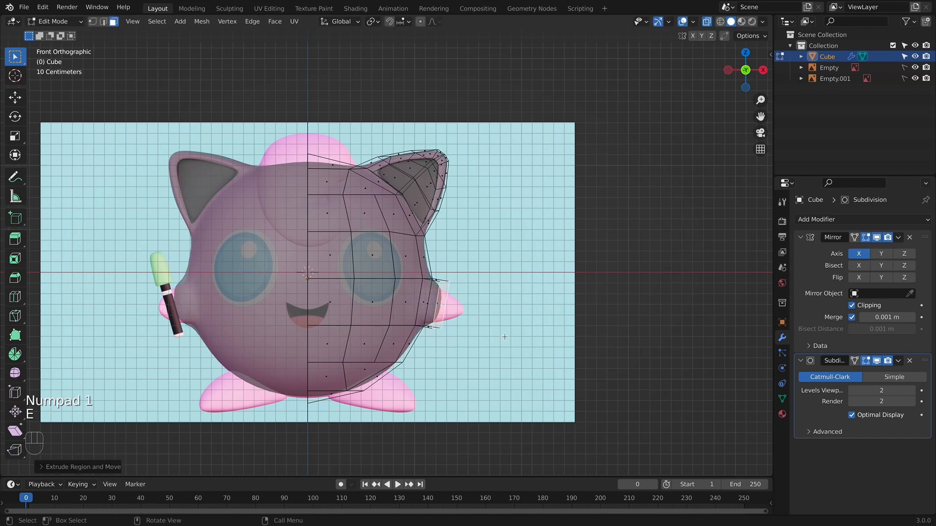
pyautogui.press('s')
pyautogui.click(511, 341)
# - Extrude the arm's end a further 0.25 m or so, scale it into a pointed tip and lower it to match the reference
pyautogui.press('e')
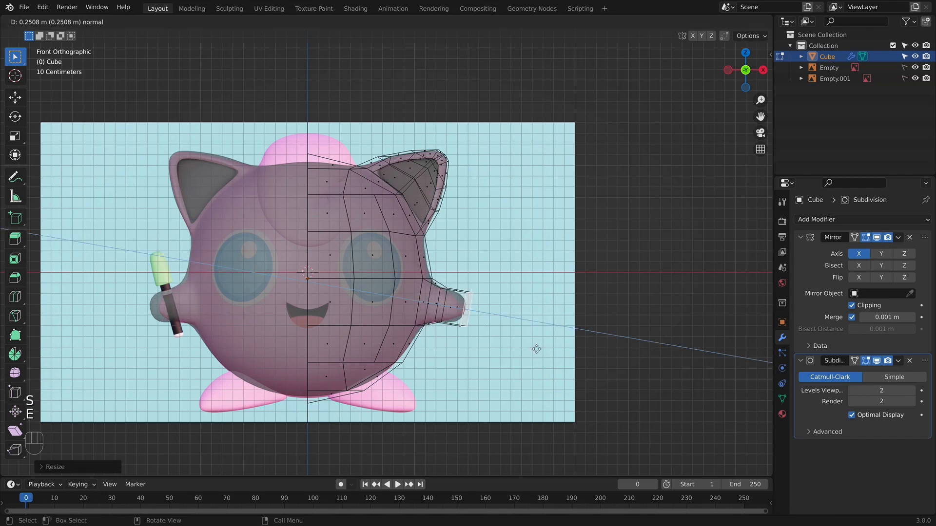
pyautogui.click(532, 347)
pyautogui.press('s')
pyautogui.click(490, 311)
pyautogui.press('g')
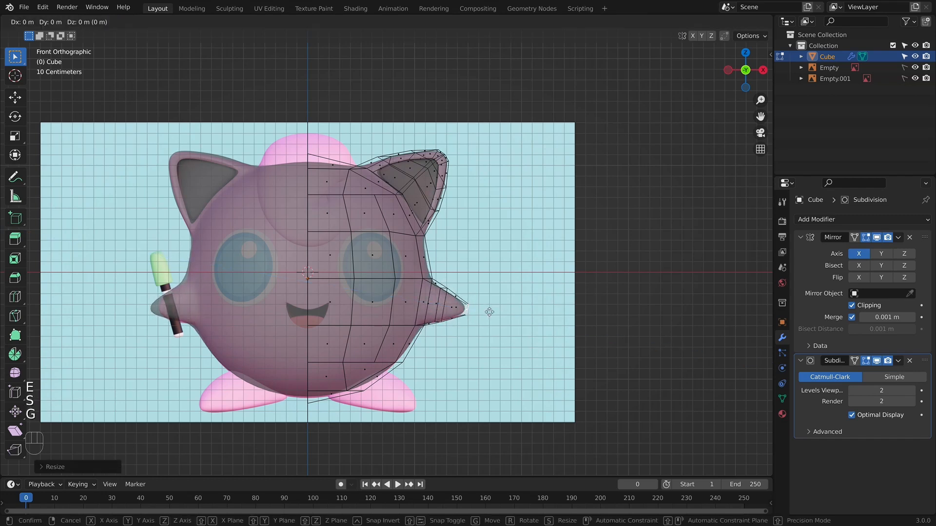
pyautogui.click(488, 315)
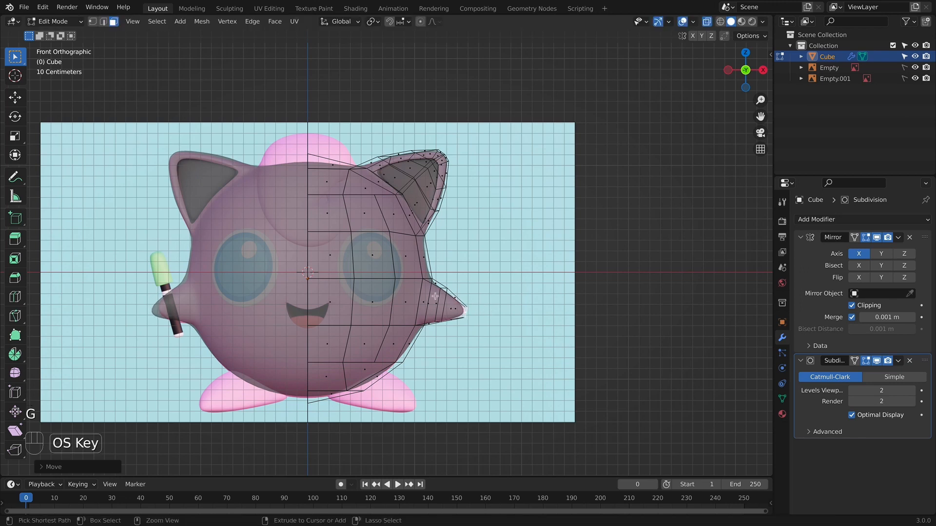
# - Add a loop cut around the arm near its base and check the arm's smooth shape in Object Mode
pyautogui.press('super+r')
pyautogui.click(435, 284)
pyautogui.click(431, 282)
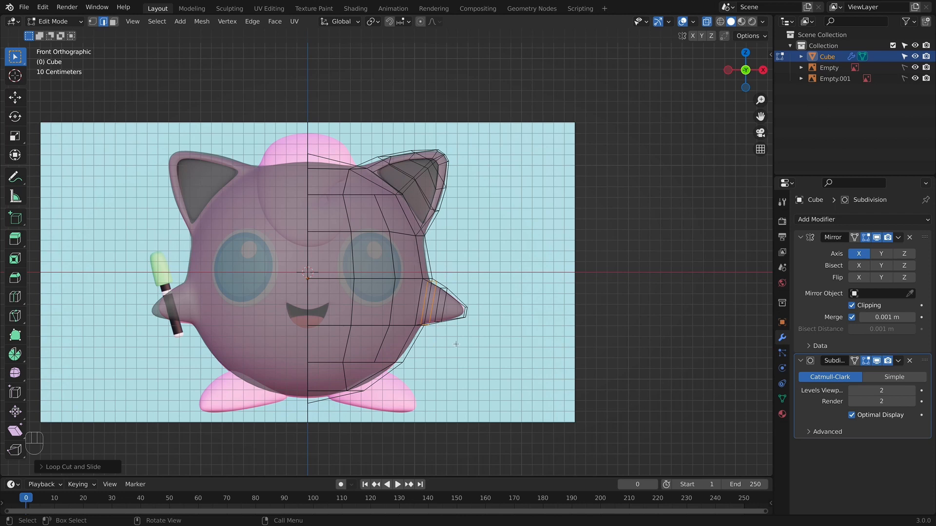
pyautogui.moveTo(455, 344); pyautogui.dragTo(423, 385, button='middle')
pyautogui.hotkey('alt', 'z')
pyautogui.press('KP_1')
pyautogui.press('Tab')
pyautogui.hotkey('alt', 'z')
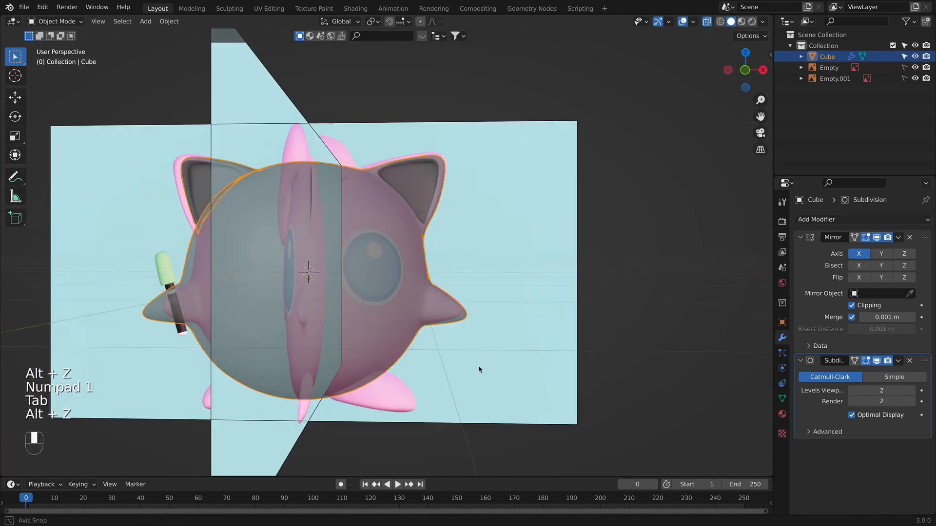
# - Move the end of the arm slightly inward and toward the front of the body
pyautogui.moveTo(479, 369); pyautogui.dragTo(421, 368, button='middle')
pyautogui.hotkey('alt', 'z')
pyautogui.press('Tab')
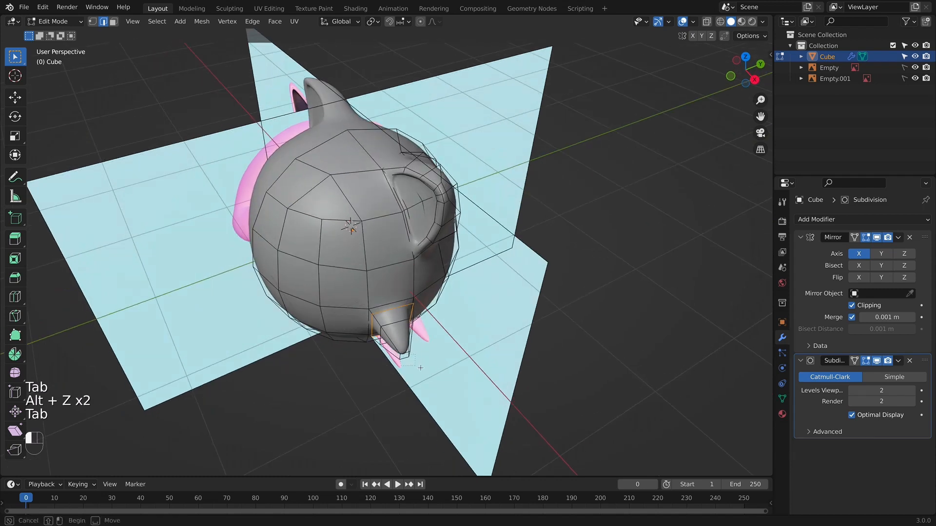
pyautogui.moveTo(420, 368); pyautogui.dragTo(420, 368)
pyautogui.moveTo(420, 368); pyautogui.dragTo(470, 404, button='middle')
pyautogui.press('g')
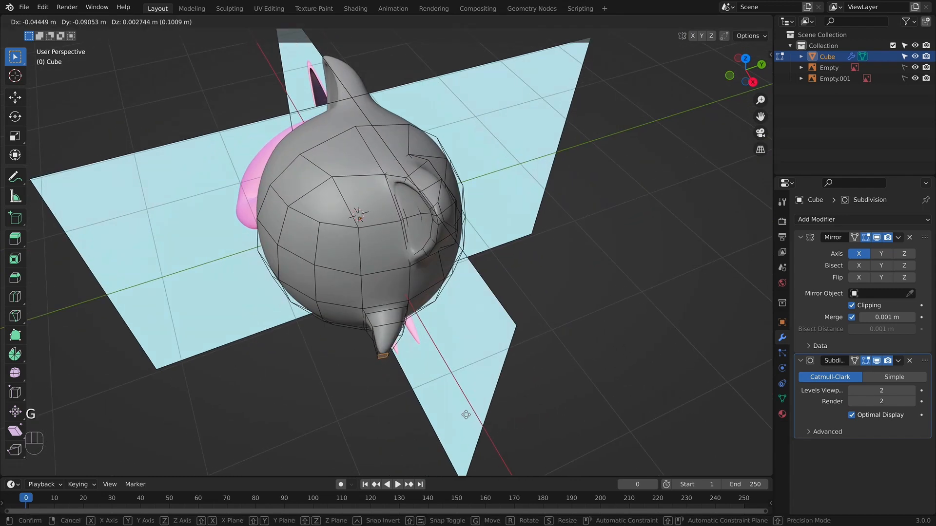
pyautogui.rightClick(470, 413)
# - Compare the body and arms with the front reference in Object Mode
pyautogui.press('KP_1')
pyautogui.press('Tab')
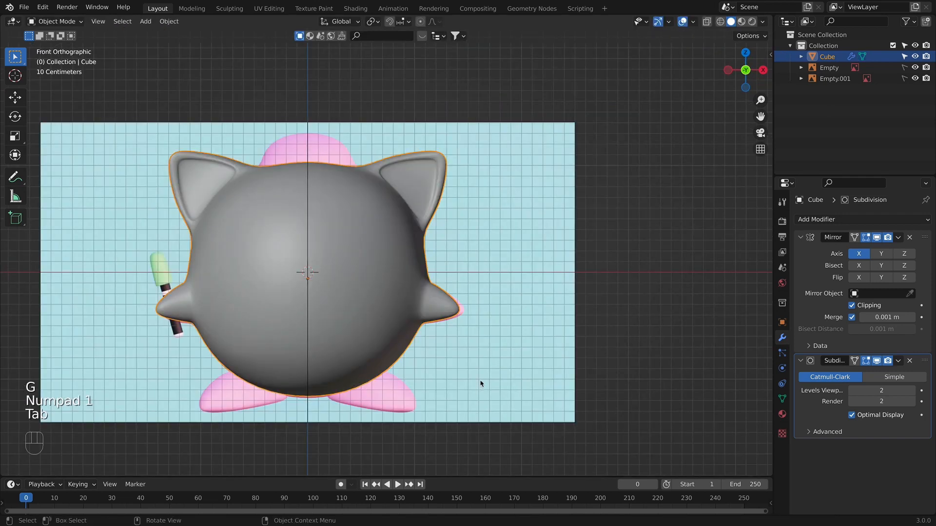
pyautogui.scroll(-3, 482, 382)
pyautogui.hotkey('alt', 'z')
pyautogui.hotkey('alt', 'z')
pyautogui.hotkey('alt', 'z')
pyautogui.click(434, 328)
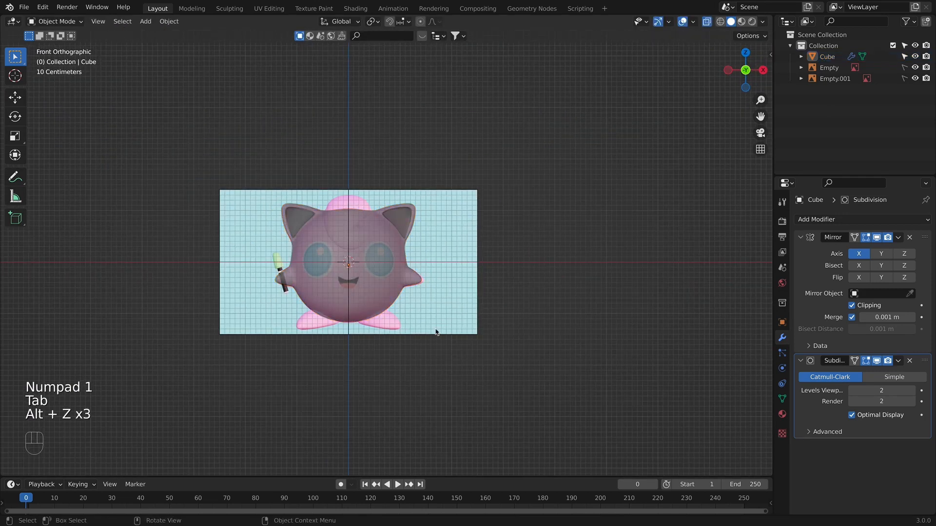
pyautogui.hotkey('alt', 'z')
# - Add a cube for the foot, scale it down, and place it over the character's left foot in the front reference
pyautogui.hotkey('shift', 'a')
pyautogui.moveTo(317, 262)
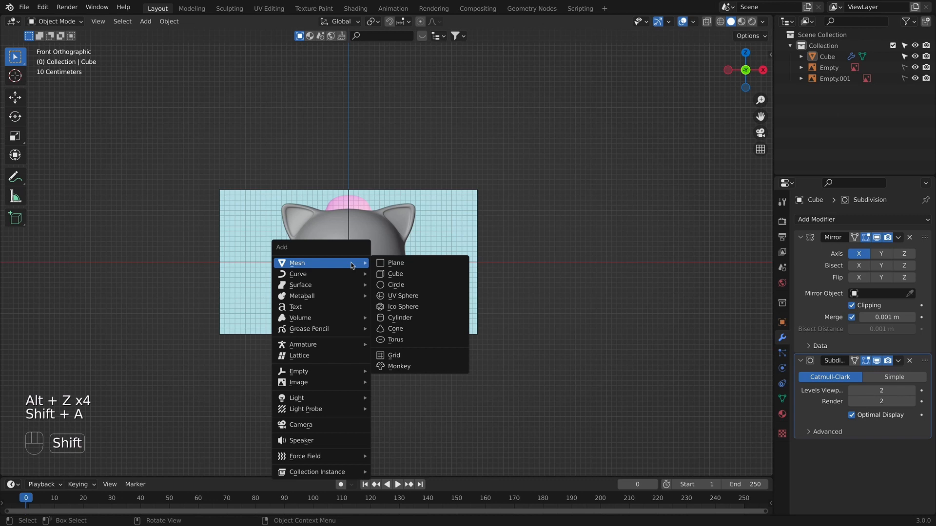
pyautogui.click(419, 279)
pyautogui.press('s')
pyautogui.click(424, 251)
pyautogui.press('g')
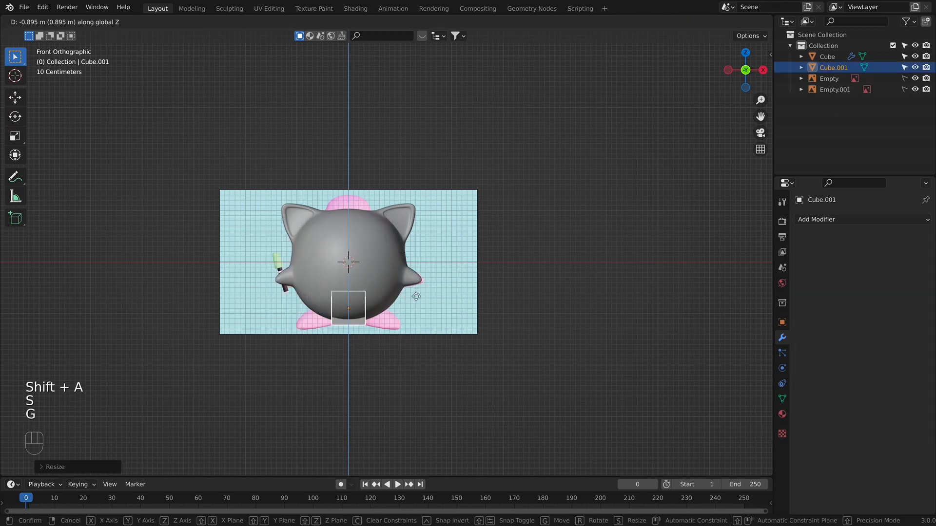
pyautogui.press('g')
pyautogui.press('g')
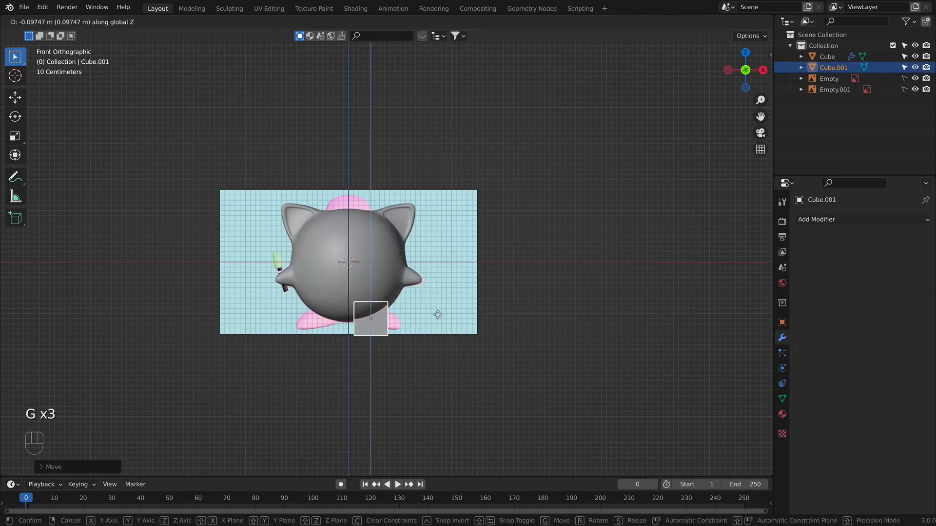
pyautogui.click(432, 313)
# - Add a Subdivision Surface modifier with viewport level 2 to the foot cube
pyautogui.click(848, 222)
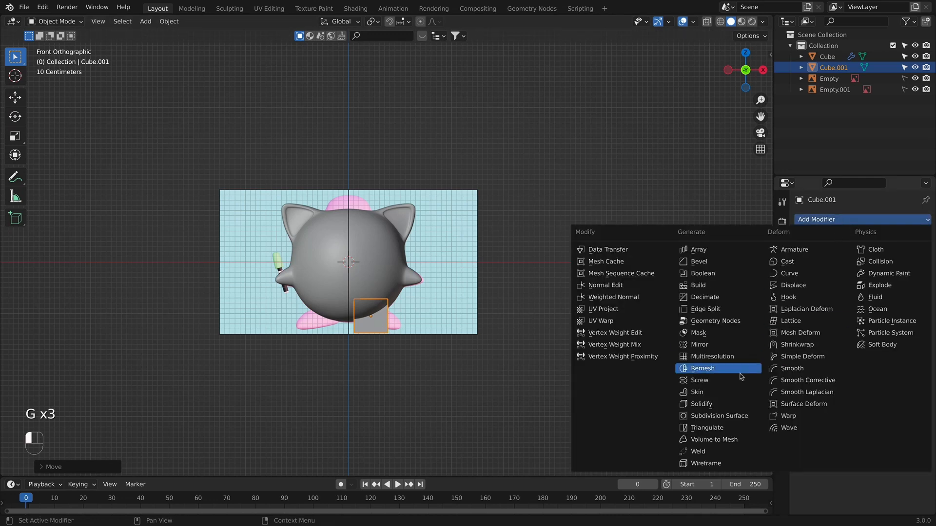
pyautogui.click(714, 418)
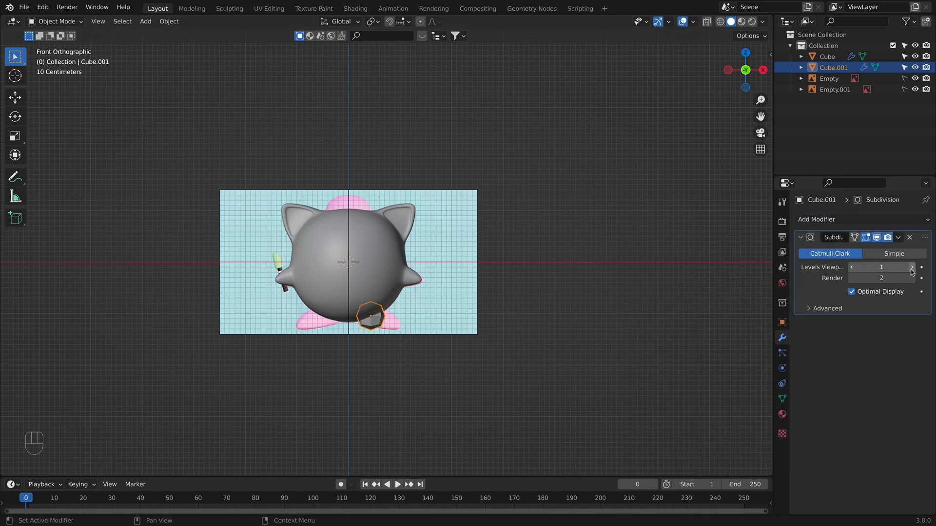
pyautogui.scroll(5, 439, 334)
# - Extrude the foot cube's outer side face outward along X to lengthen the foot
pyautogui.press('Tab')
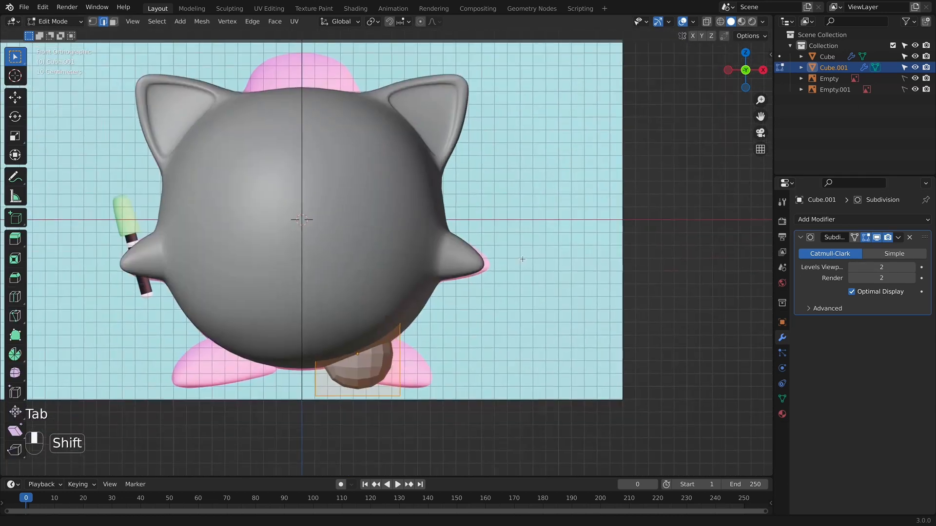
pyautogui.hotkey('alt', 'z')
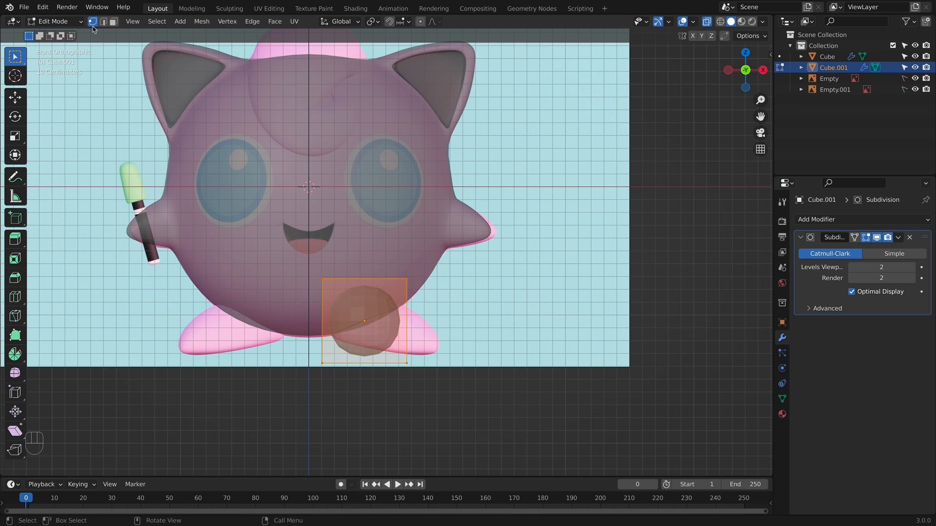
pyautogui.press('e')
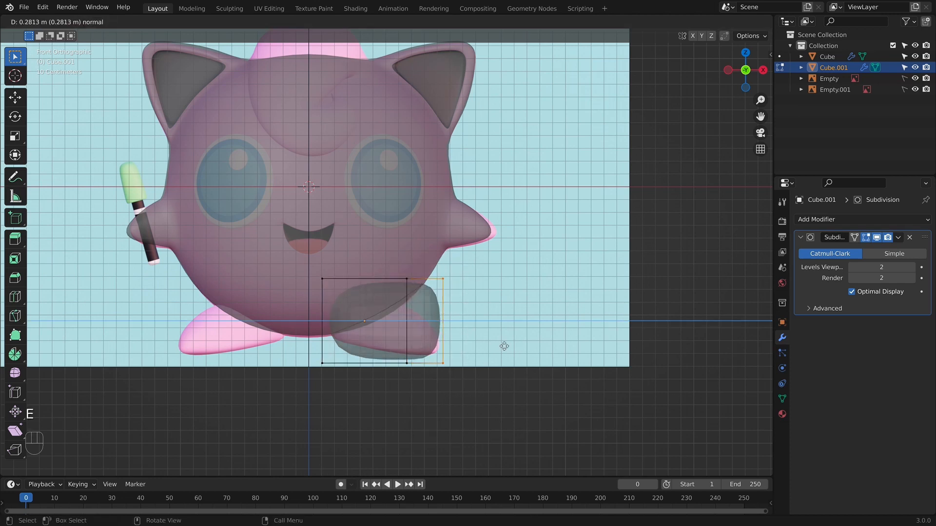
pyautogui.click(528, 348)
# - Lower the top edge of the foot's extruded end along Z until the toe is nearly flat
pyautogui.moveTo(445, 253)
pyautogui.mouseDown()
pyautogui.moveTo(509, 307)
pyautogui.moveTo(444, 259)
pyautogui.mouseUp()
pyautogui.press('b')
pyautogui.press('g')
pyautogui.press('z')
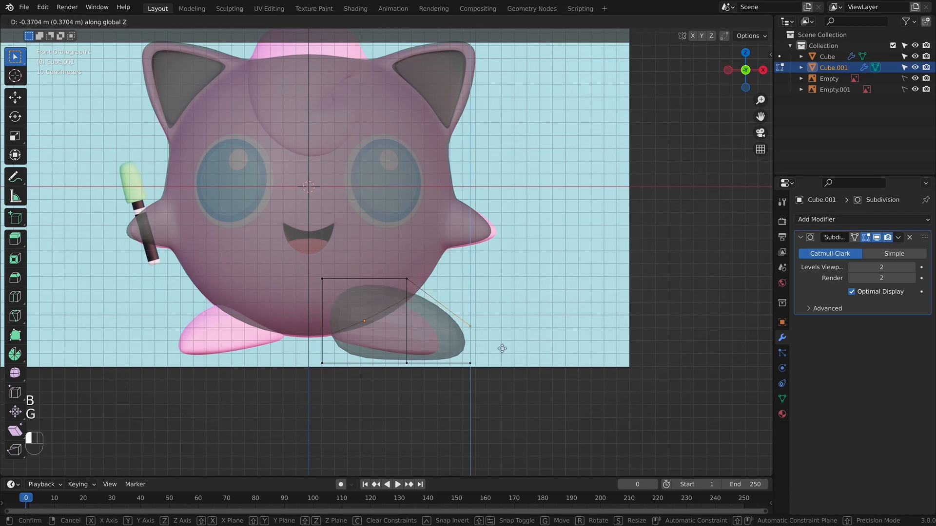
pyautogui.click(506, 375)
# - Lower the top edge at the foot's inner end slightly along Z
pyautogui.moveTo(307, 261); pyautogui.dragTo(384, 307)
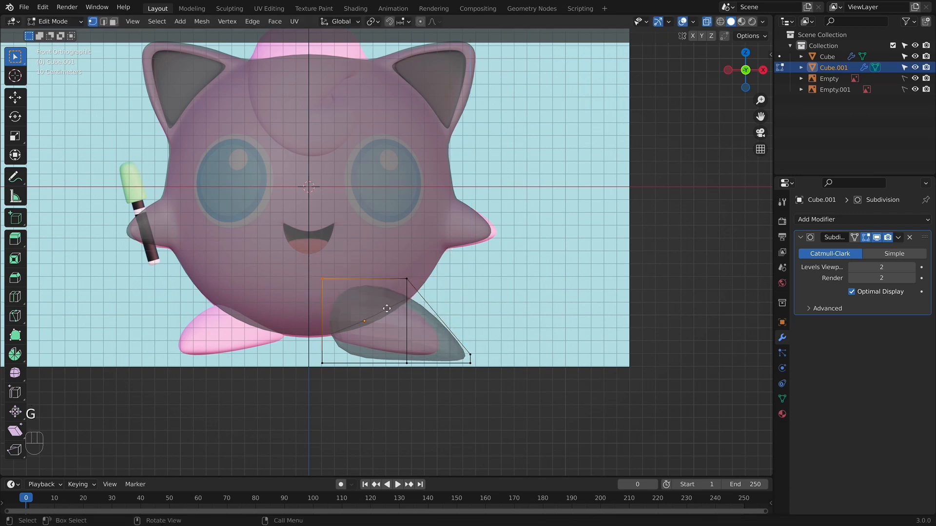
pyautogui.press('g')
pyautogui.press('z')
pyautogui.click(383, 331)
# - Scale the foot's toe-end vertices down along Y to taper the toe into a narrow tip
pyautogui.moveTo(474, 361); pyautogui.dragTo(378, 379, button='middle')
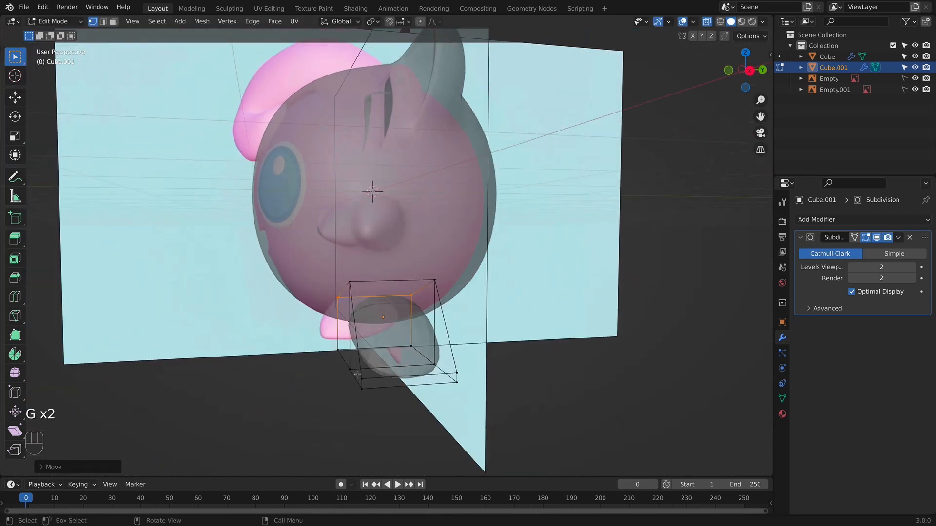
pyautogui.keyDown('shift'); pyautogui.moveTo(458, 363); pyautogui.dragTo(486, 396); pyautogui.keyUp('shift')
pyautogui.keyDown('shift'); pyautogui.moveTo(435, 413); pyautogui.dragTo(527, 411); pyautogui.keyUp('shift')
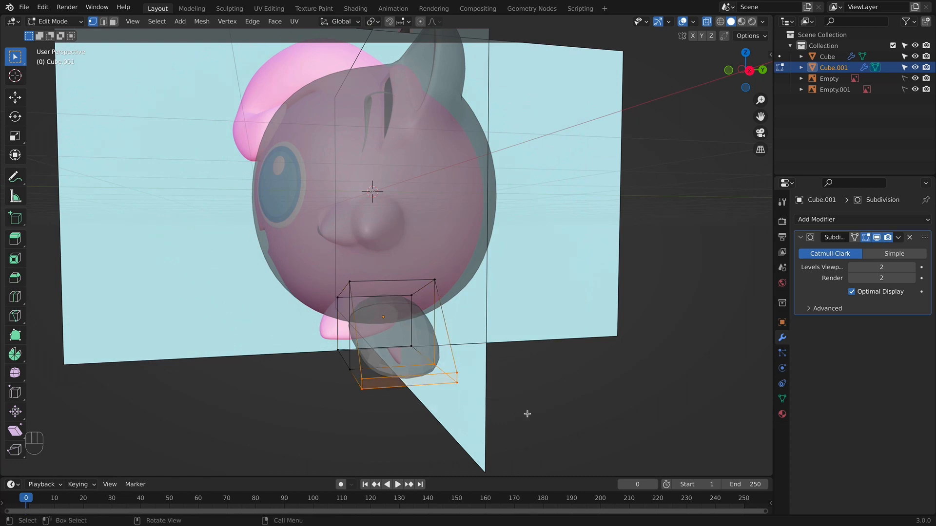
pyautogui.moveTo(526, 411); pyautogui.dragTo(387, 403, button='middle')
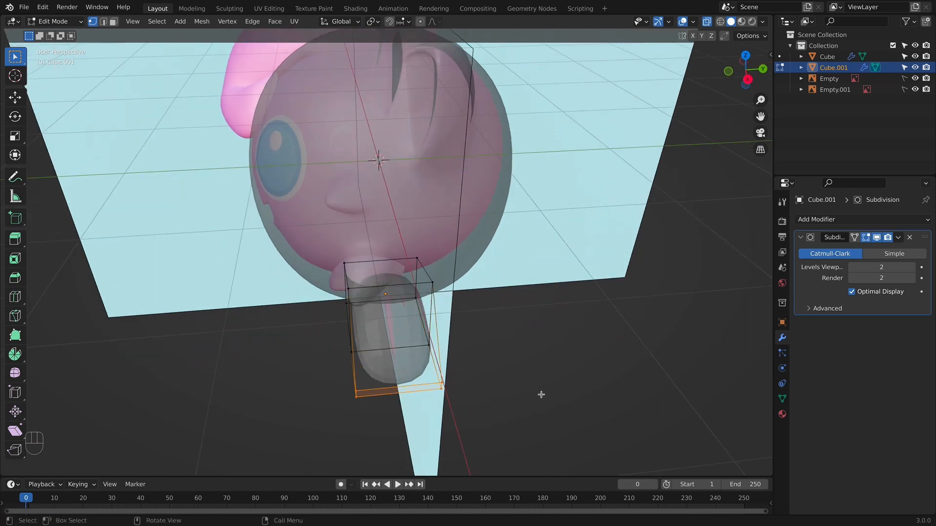
pyautogui.press('s')
pyautogui.press('y')
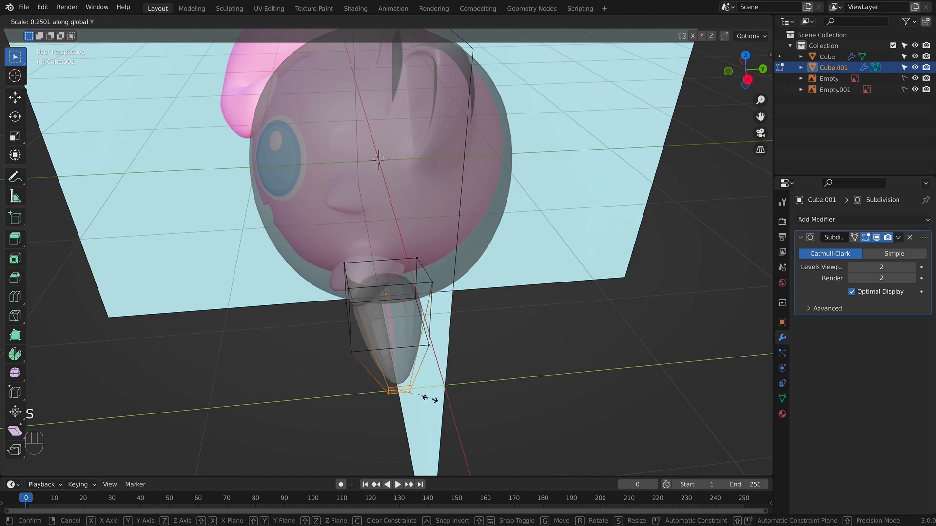
pyautogui.click(421, 397)
# - Add a loop cut across the foot's toe section and widen it along Y to round the foot
pyautogui.press('super+r')
pyautogui.click(416, 371)
pyautogui.click(438, 361)
pyautogui.press('s')
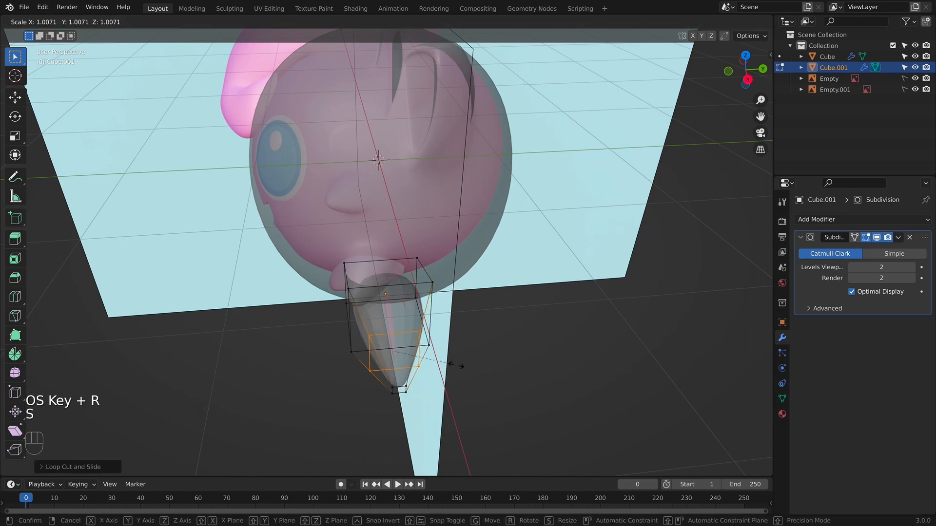
pyautogui.press('y')
pyautogui.click(465, 381)
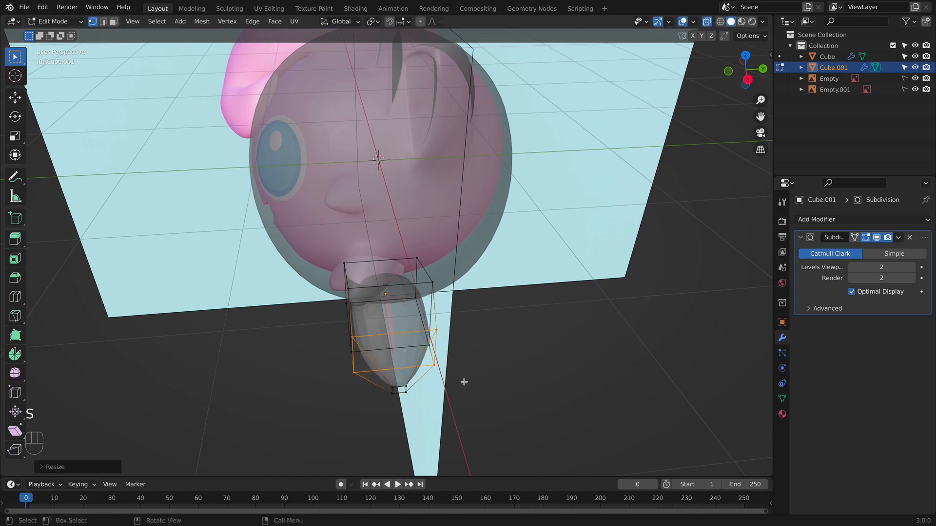
# - Lower the foot's highest top edge by about 0.16 m in the front view to flatten its upper curve
pyautogui.moveTo(463, 382); pyautogui.dragTo(569, 370, button='middle')
pyautogui.press('Tab')
pyautogui.press('KP_1')
pyautogui.press('Tab')
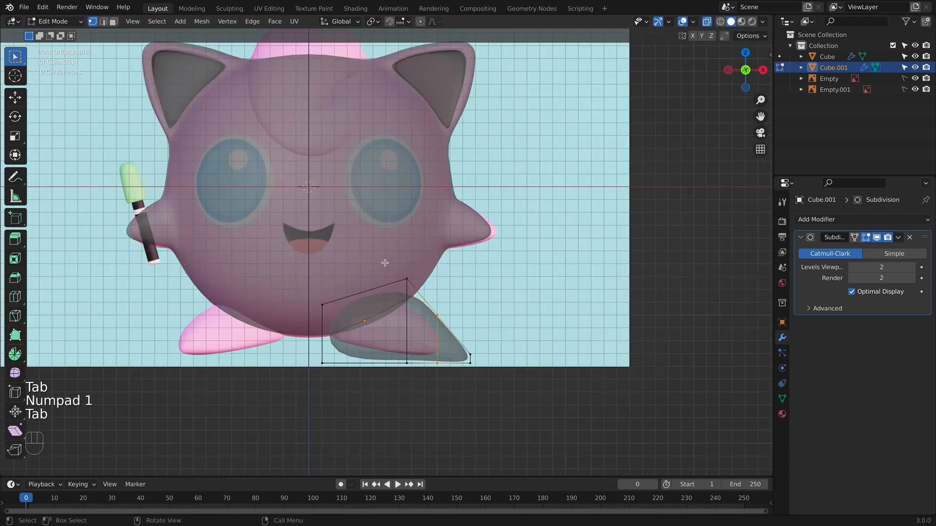
pyautogui.press('g')
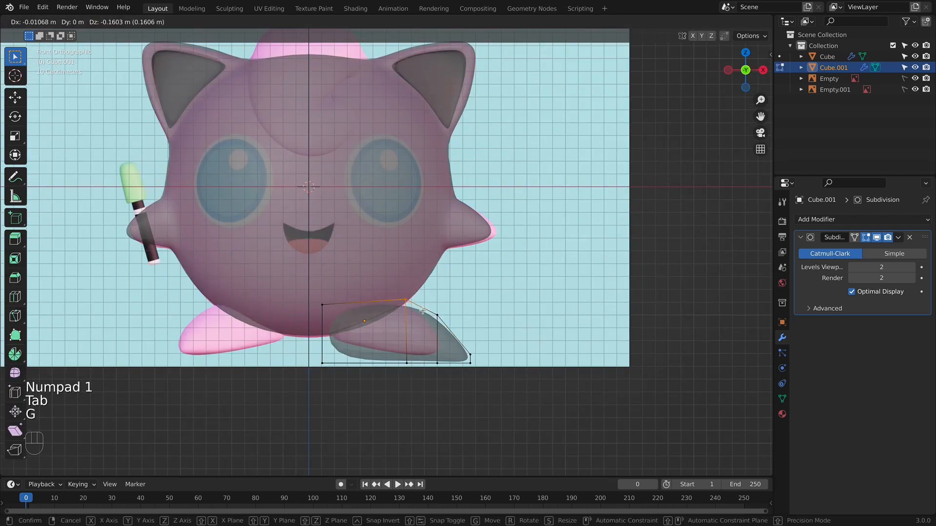
pyautogui.click(422, 311)
# - Add a horizontal loop cut around the foot close to its underside
pyautogui.press('super+r')
pyautogui.click(323, 344)
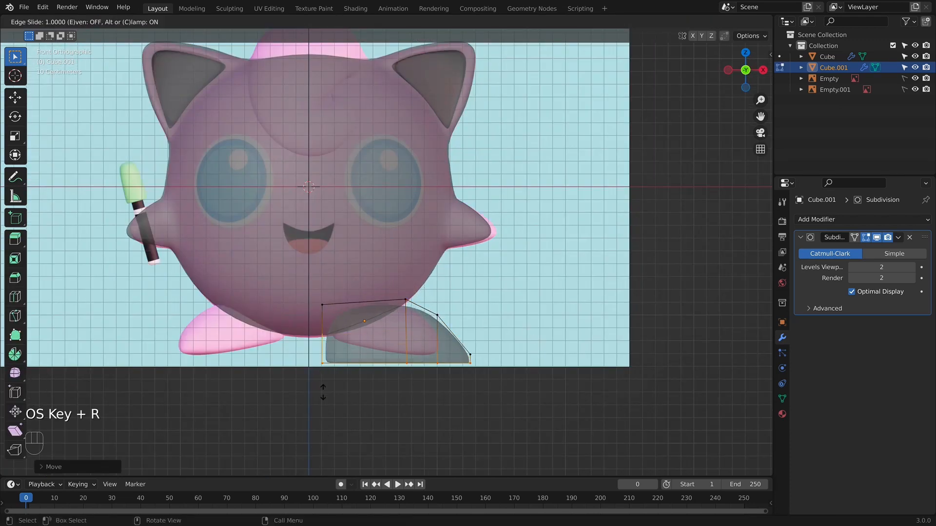
pyautogui.click(326, 382)
# - Select all of the foot's bottom vertices and scale them down to about 0.78
pyautogui.scroll(2, 358, 369)
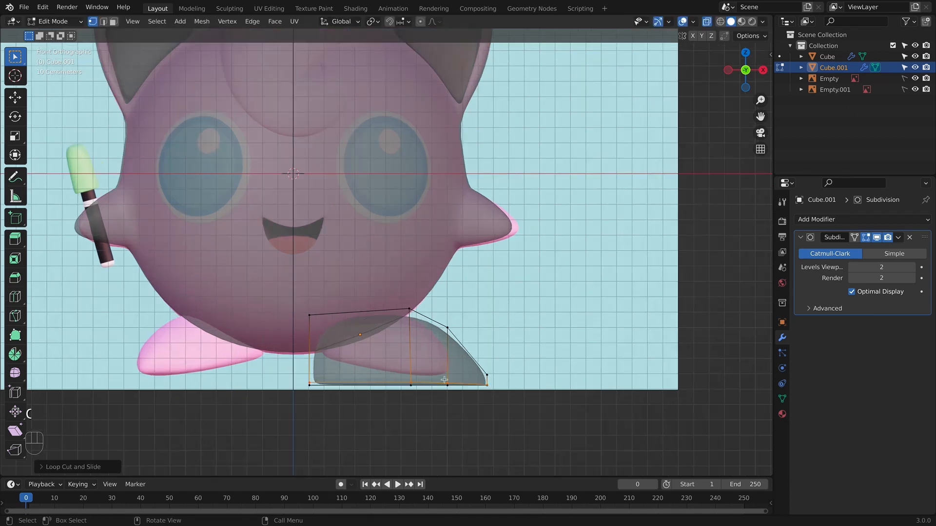
pyautogui.keyDown('shift'); pyautogui.moveTo(364, 448); pyautogui.dragTo(346, 334, button='middle'); pyautogui.keyUp('shift')
pyautogui.moveTo(275, 296); pyautogui.dragTo(493, 339)
pyautogui.scroll(1, 495, 308)
pyautogui.scroll(6, 495, 308)
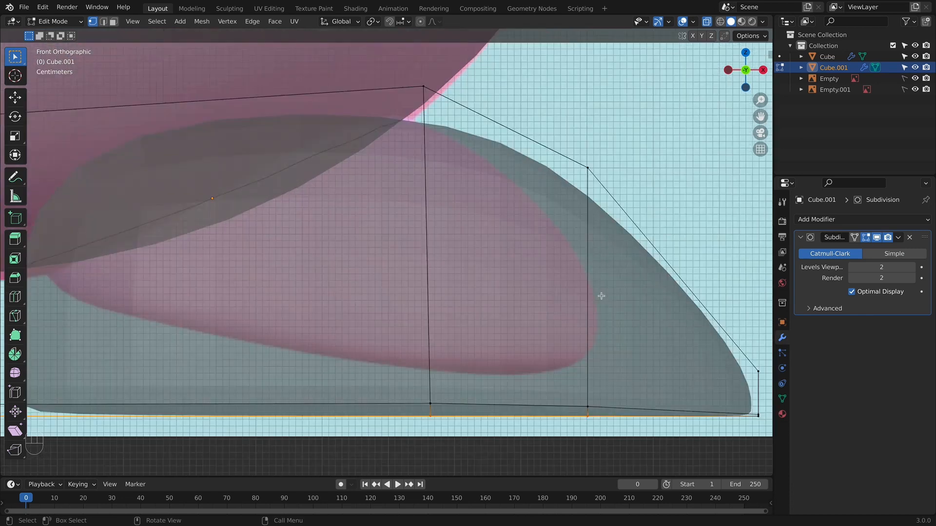
pyautogui.moveTo(598, 362)
pyautogui.keyDown('shift'); pyautogui.mouseDown()
pyautogui.moveTo(608, 370)
pyautogui.moveTo(596, 371)
pyautogui.moveTo(611, 375)
pyautogui.mouseUp(); pyautogui.keyUp('shift')
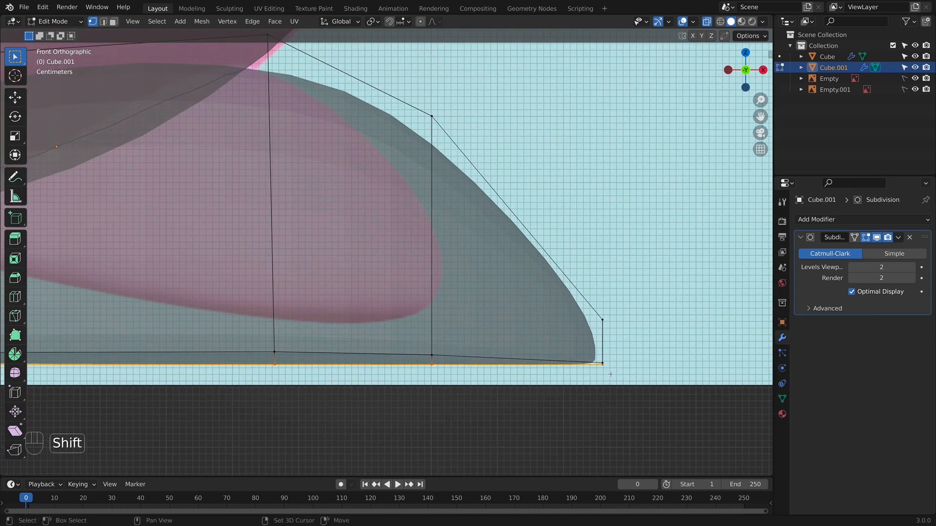
pyautogui.scroll(-4, 531, 322)
pyautogui.press('s')
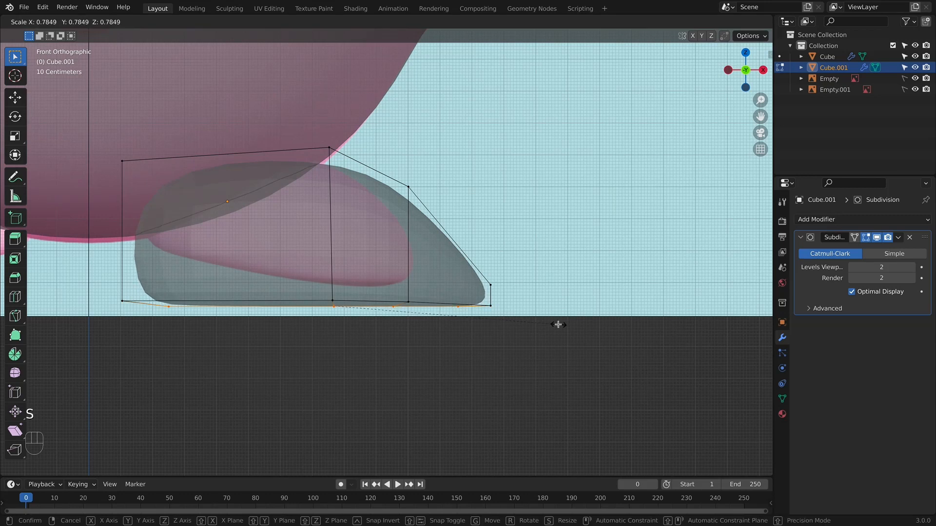
pyautogui.click(557, 325)
# - Scale the whole foot down in Object Mode toward the reference foot's size and check its shape
pyautogui.press('Tab')
pyautogui.scroll(-5, 546, 322)
pyautogui.keyDown('shift'); pyautogui.moveTo(523, 294); pyautogui.dragTo(561, 326, button='middle'); pyautogui.keyUp('shift')
pyautogui.press('s')
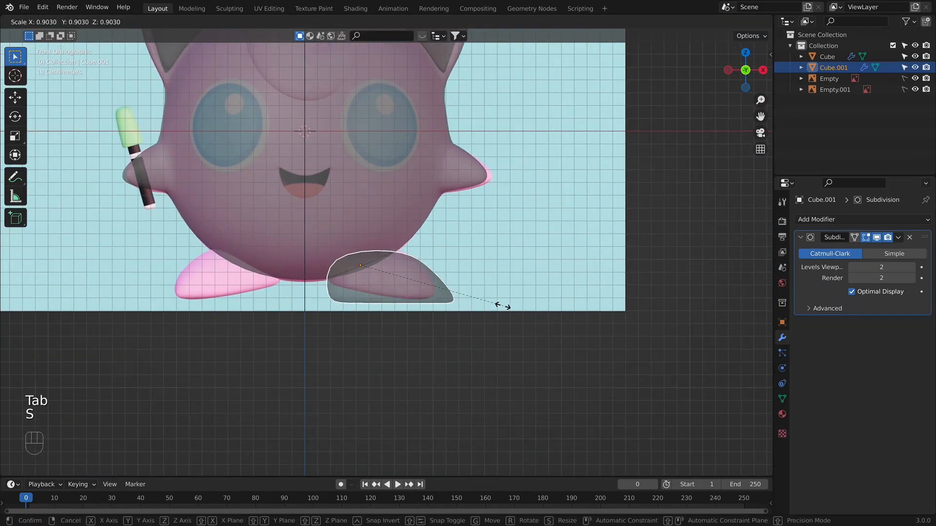
pyautogui.click(486, 307)
pyautogui.press('Tab')
pyautogui.moveTo(487, 307); pyautogui.dragTo(449, 300, button='middle')
pyautogui.press('Tab')
# - Rotate the foot about the Z axis so its toe points partly toward the character's front
pyautogui.press('KP_3')
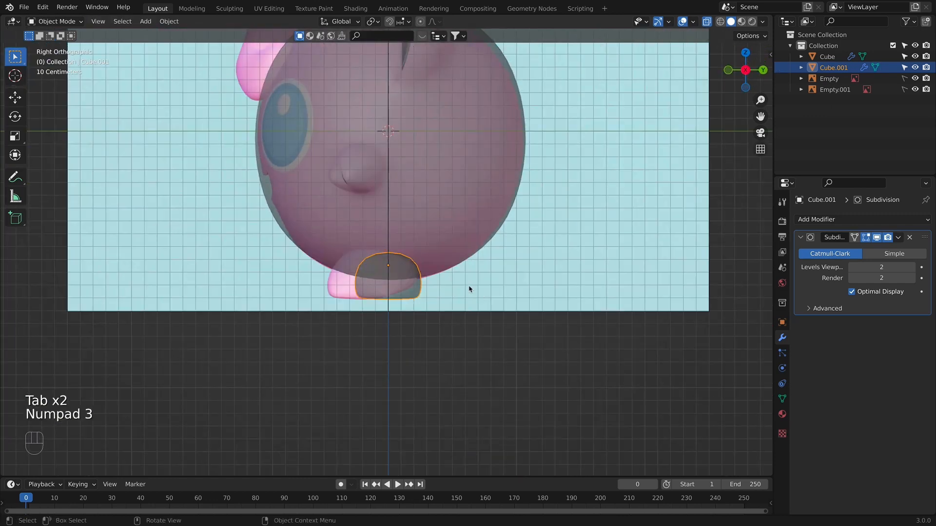
pyautogui.press('g')
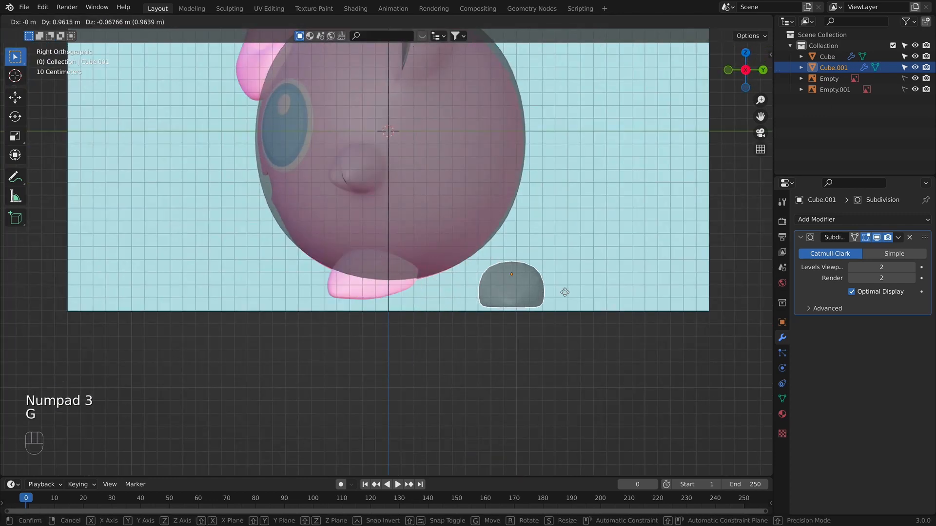
pyautogui.rightClick(563, 295)
pyautogui.press('r')
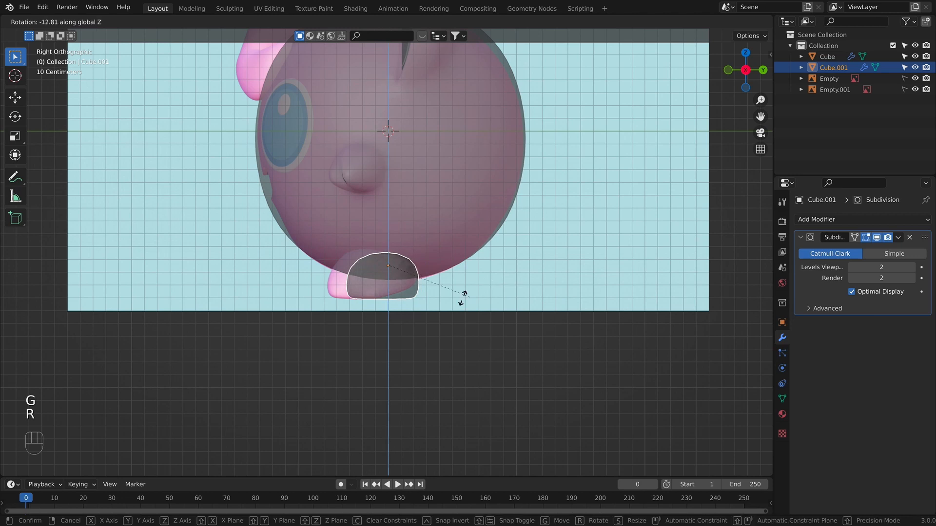
pyautogui.click(418, 306)
# - Tilt the foot slightly in the side view and move it over the side reference's foot
pyautogui.press('r')
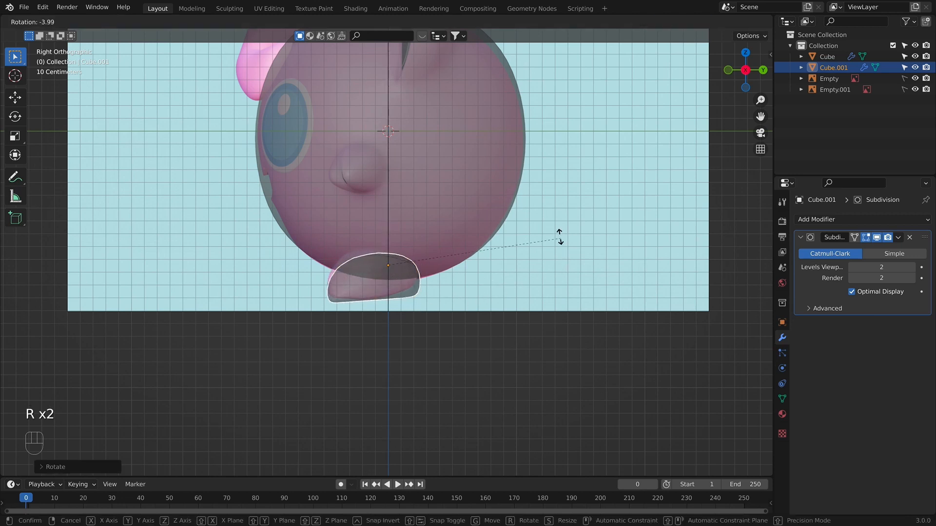
pyautogui.press('g')
pyautogui.click(541, 276)
# - Tilt the foot a few degrees in the front view and move it over the front reference's foot
pyautogui.press('KP_1')
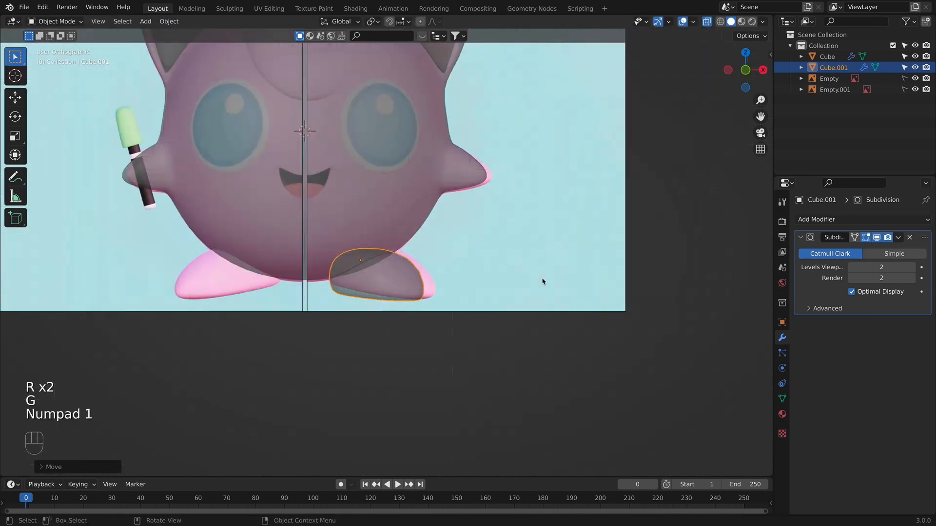
pyautogui.scroll(2, 548, 288)
pyautogui.press('r')
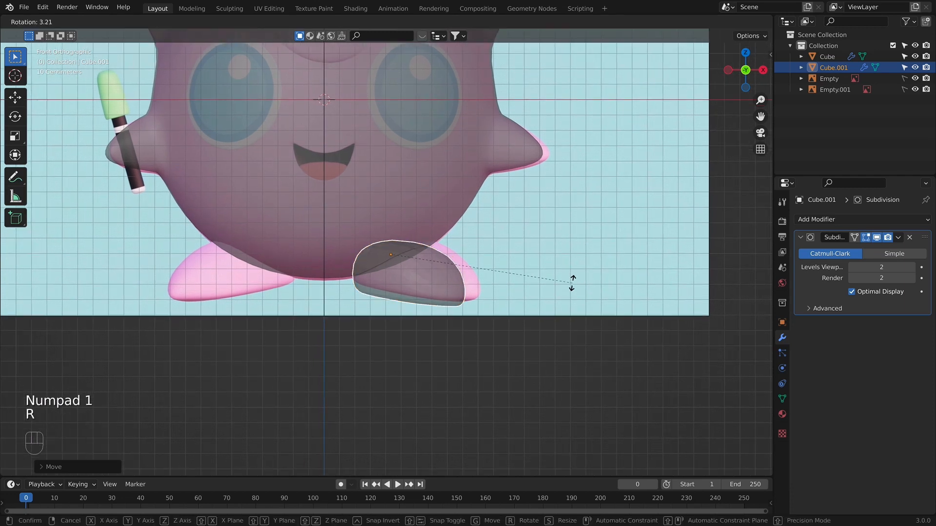
pyautogui.click(555, 283)
pyautogui.press('g')
pyautogui.click(557, 278)
# - Stretch the foot slightly along X and reposition it to match the front reference's foot outline
pyautogui.press('s')
pyautogui.press('x')
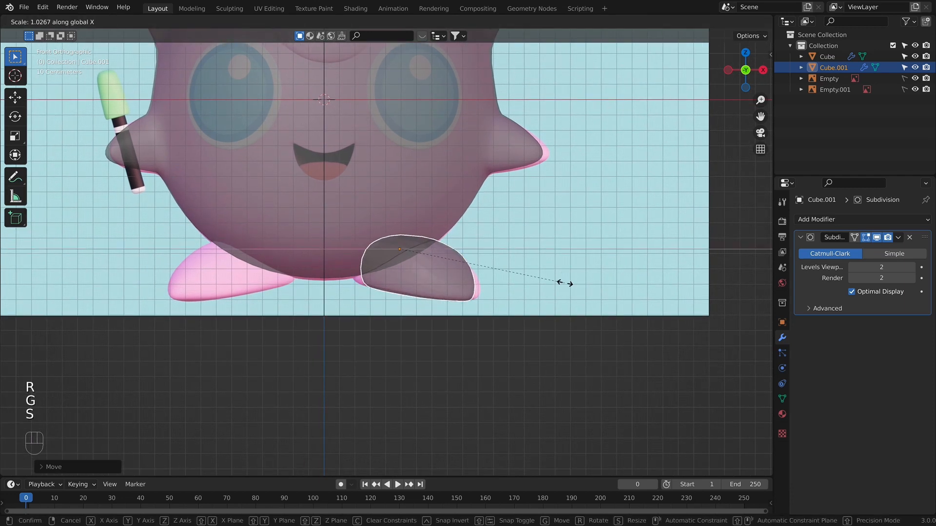
pyautogui.click(594, 293)
pyautogui.press('g')
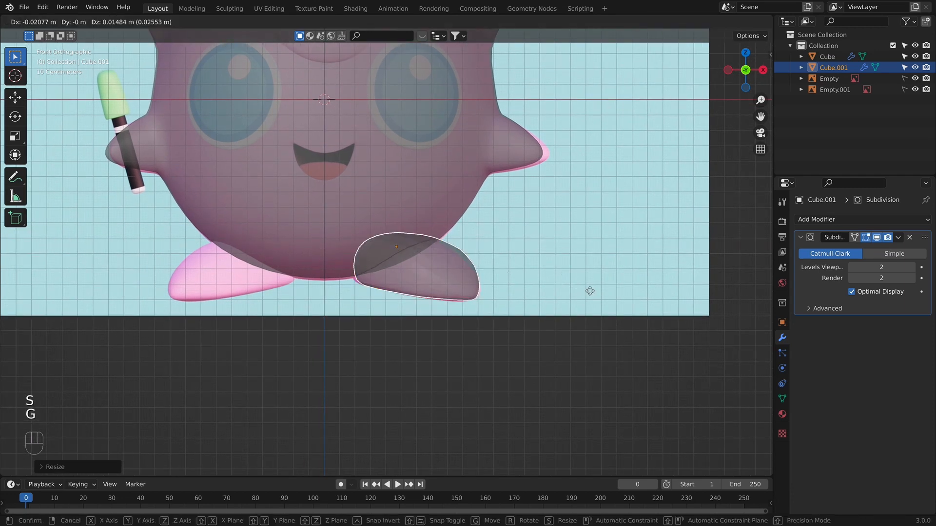
pyautogui.click(589, 292)
pyautogui.press('Tab')
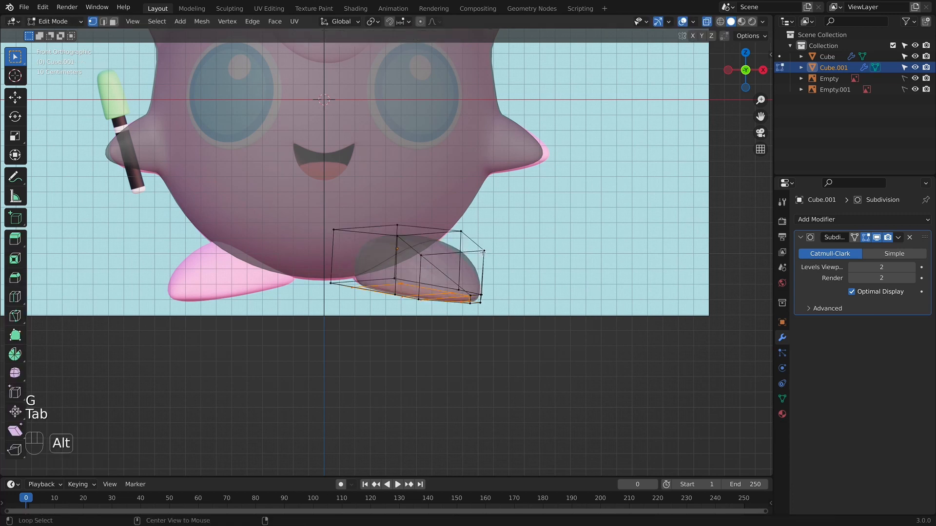
pyautogui.press('g')
pyautogui.press('z')
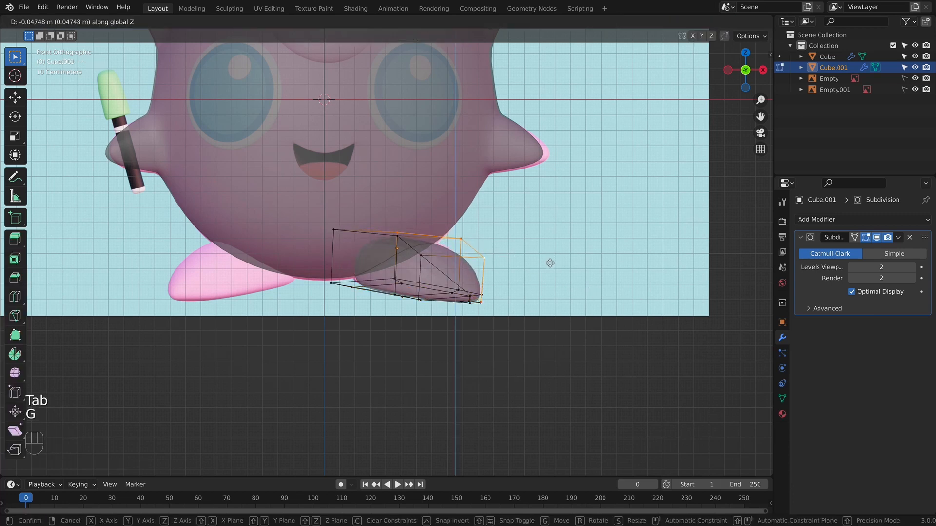
pyautogui.rightClick(550, 261)
pyautogui.click(546, 261)
# - Lower the two upper vertices at the foot's toe end by about 0.05 m along Z
pyautogui.keyDown('alt'); pyautogui.click(482, 276); pyautogui.keyUp('alt')
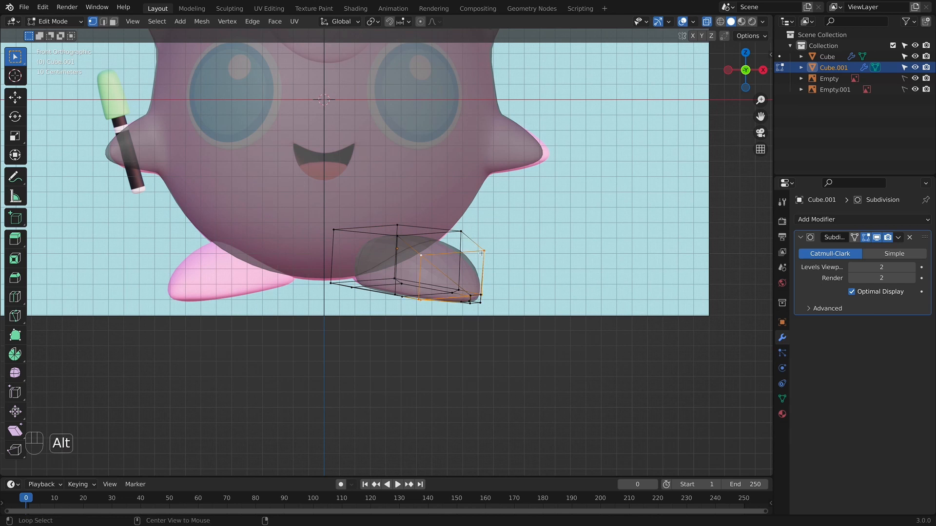
pyautogui.click(484, 251)
pyautogui.keyDown('shift'); pyautogui.click(436, 256); pyautogui.keyUp('shift')
pyautogui.press('g')
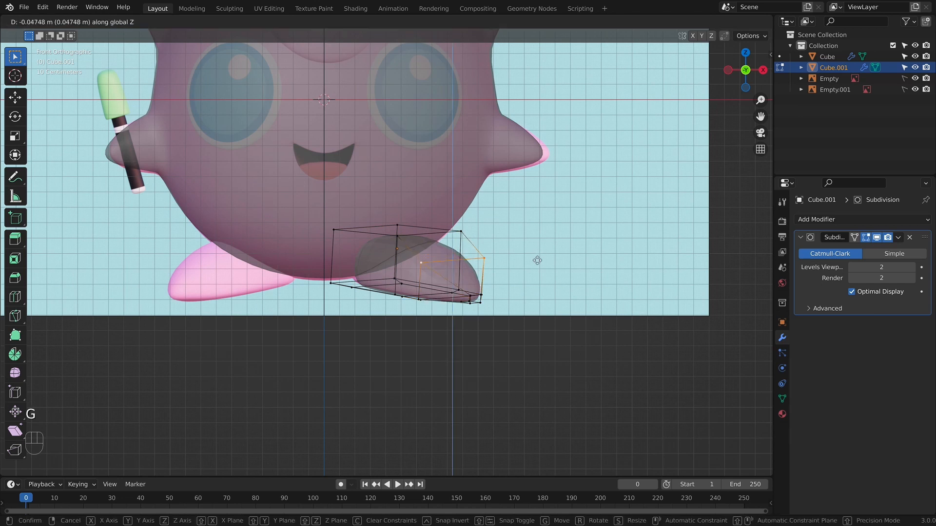
pyautogui.click(533, 260)
# - Lower the foot's two middle top vertices slightly along Z to follow the reference, and return to Object Mode
pyautogui.click(400, 234)
pyautogui.moveTo(405, 234); pyautogui.dragTo(441, 249, button='middle')
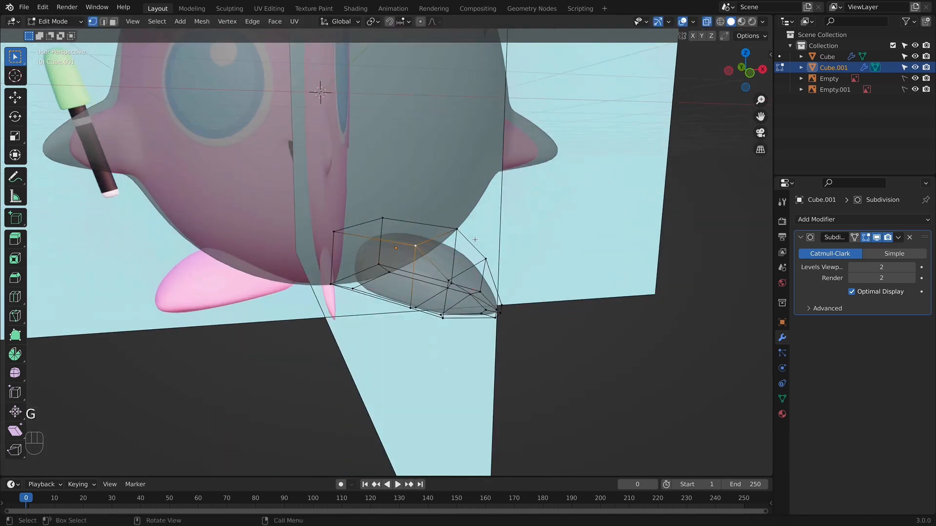
pyautogui.keyDown('shift'); pyautogui.click(463, 231); pyautogui.keyUp('shift')
pyautogui.press('KP_1')
pyautogui.press('h')
pyautogui.press('g')
pyautogui.press('z')
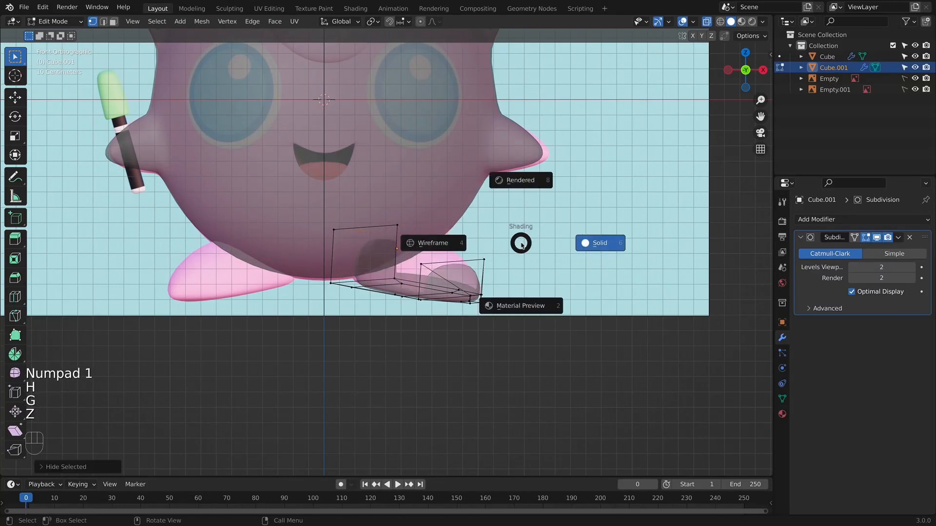
pyautogui.press('super+z')
pyautogui.press('g')
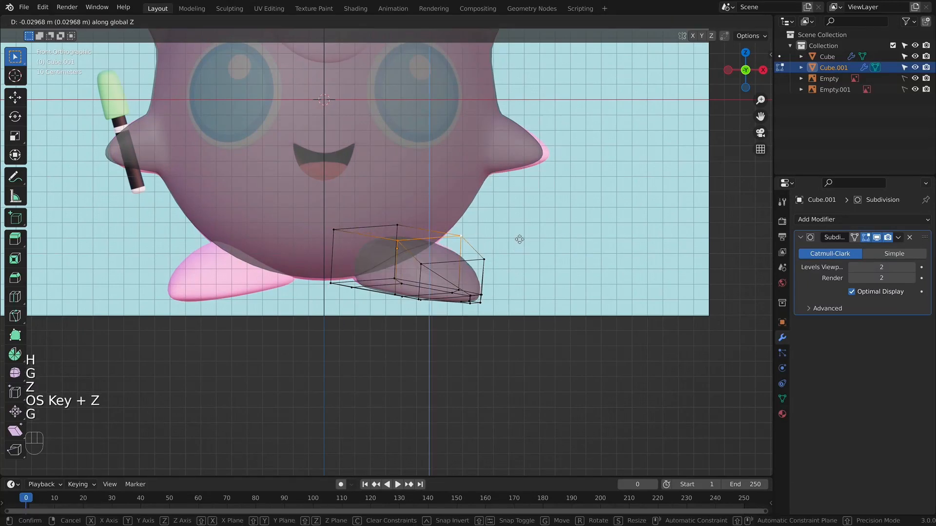
pyautogui.click(518, 238)
pyautogui.press('Tab')
# - Try applying all transforms to the foot, and undo it
pyautogui.hotkey('ctrl', 'a')
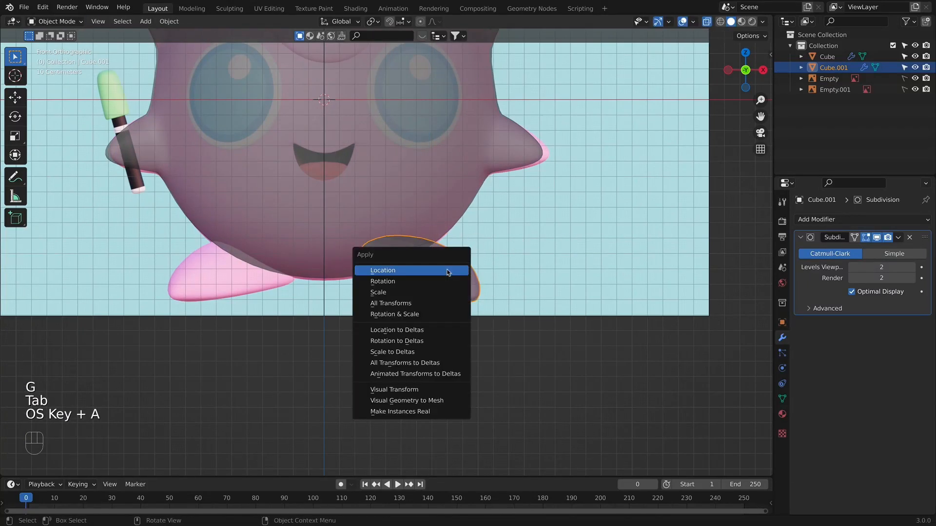
pyautogui.rightClick(448, 259)
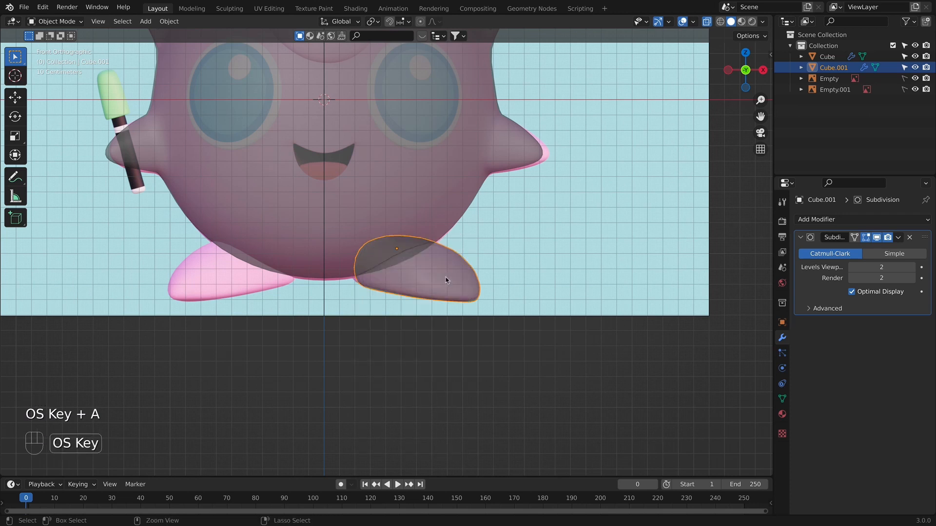
pyautogui.press('super+a')
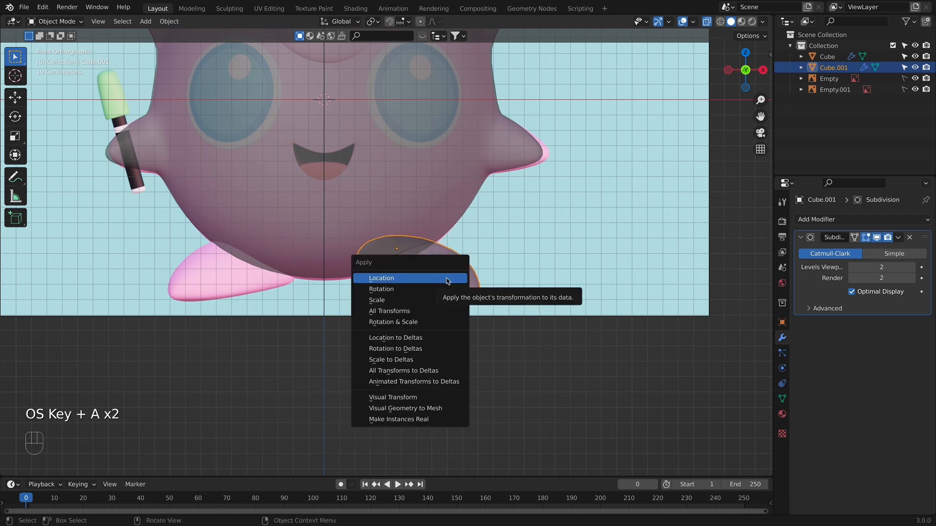
pyautogui.click(418, 311)
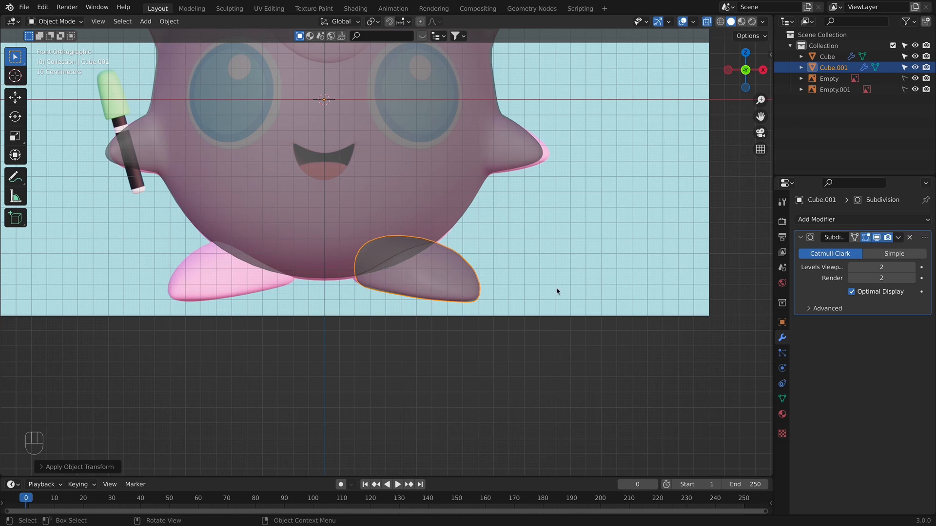
pyautogui.press('super+z')
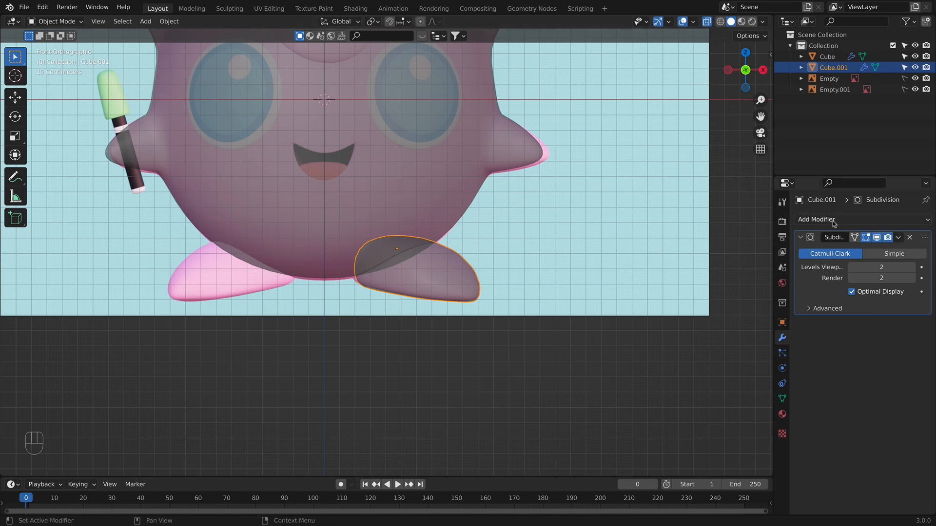
# - Add a Mirror modifier on the X axis to the foot and place it above the Subdivision modifier
pyautogui.click(799, 219)
pyautogui.press('Escape')
pyautogui.click(868, 225)
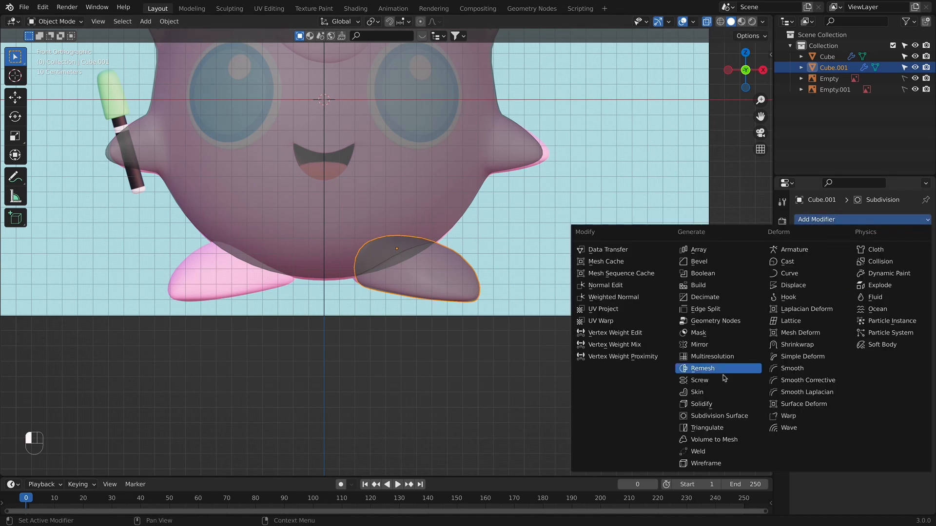
pyautogui.click(705, 347)
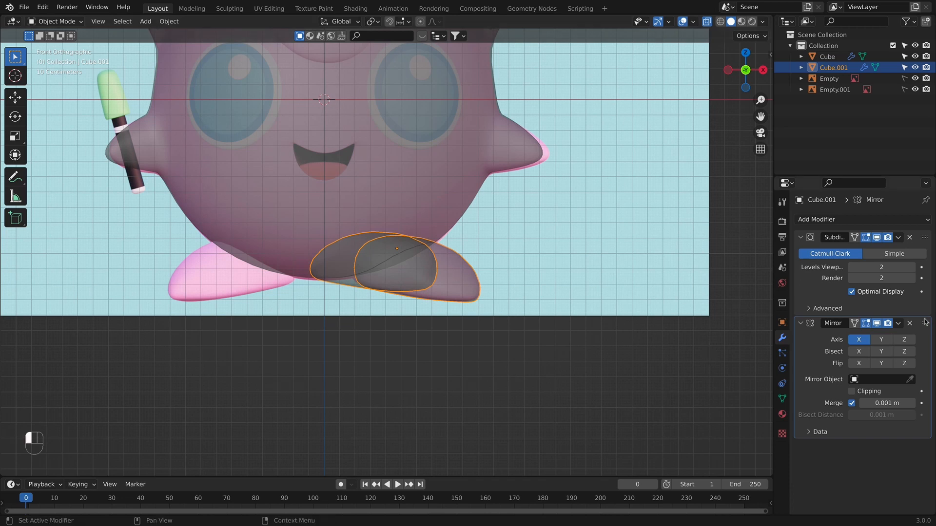
pyautogui.moveTo(925, 322); pyautogui.dragTo(889, 197)
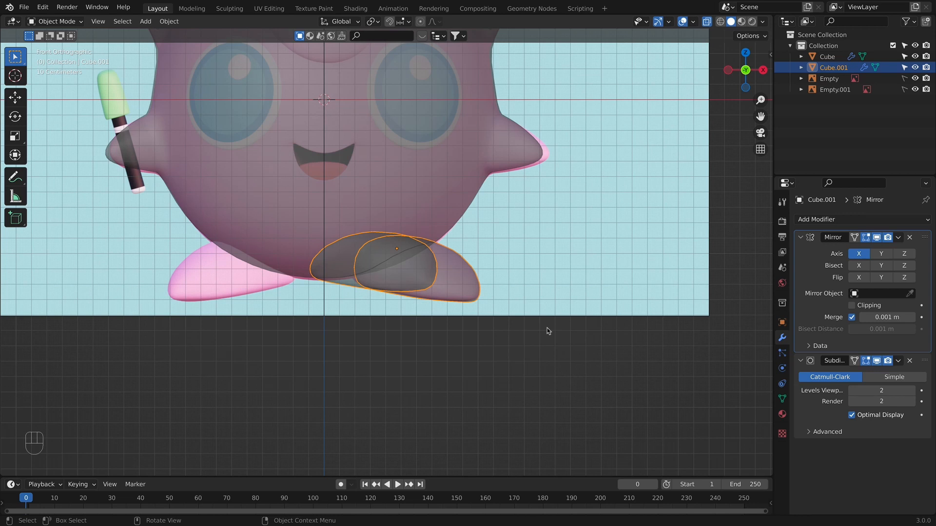
# - Show the foot's transform values and apply all its transforms so it mirrors across the world centre
pyautogui.press('n')
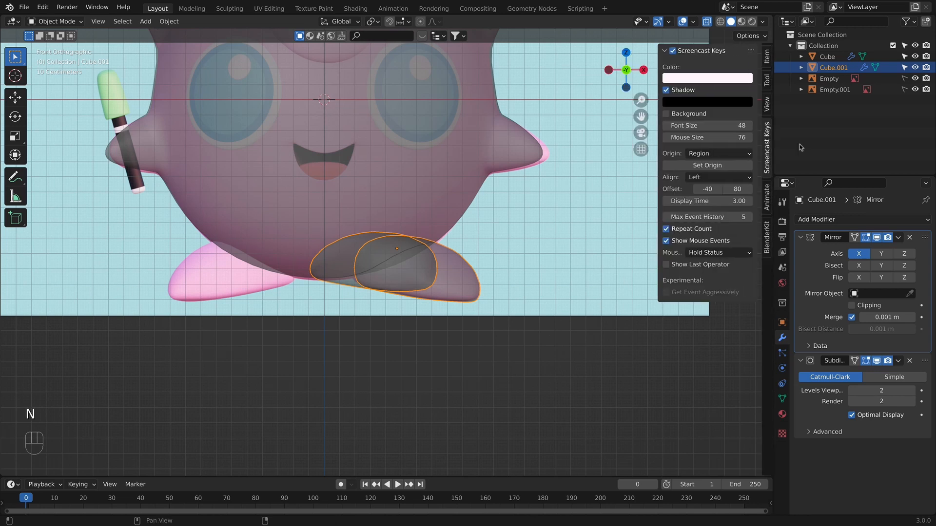
pyautogui.click(766, 58)
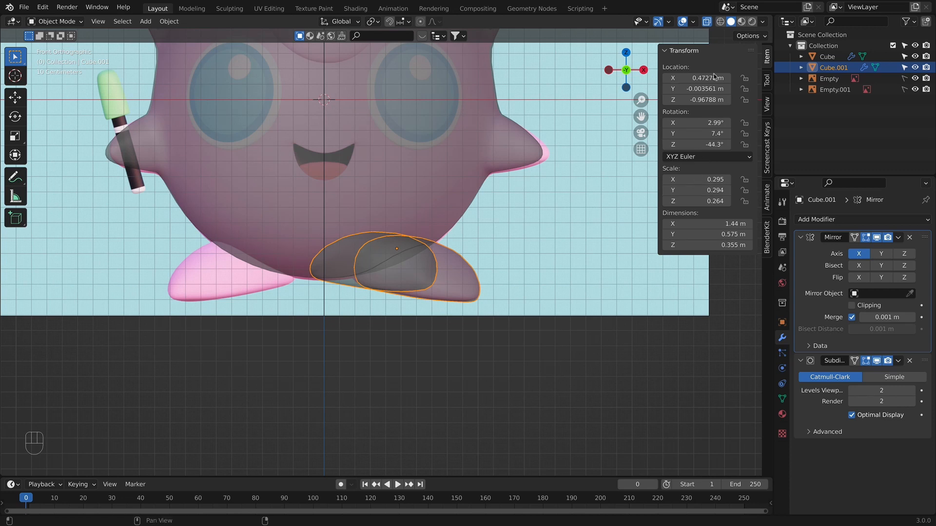
pyautogui.press('n')
pyautogui.press('n')
pyautogui.press('super+a')
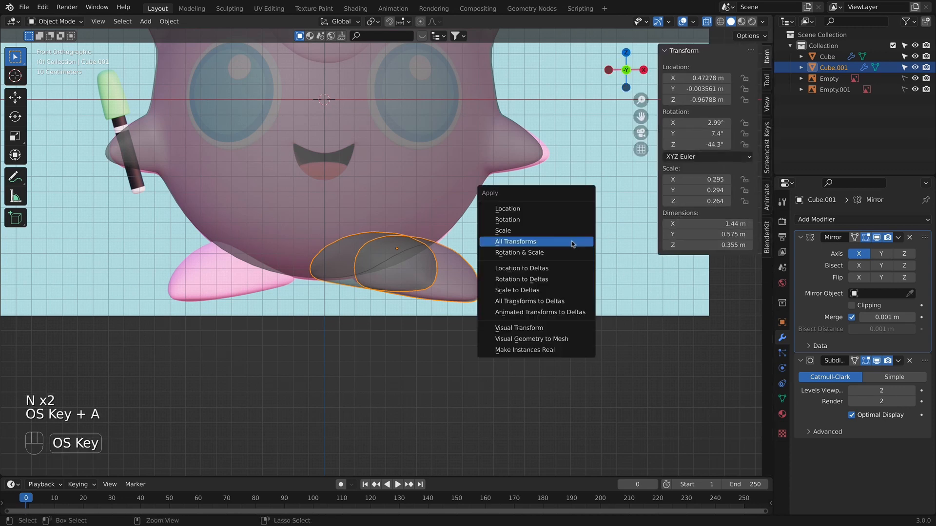
pyautogui.click(573, 242)
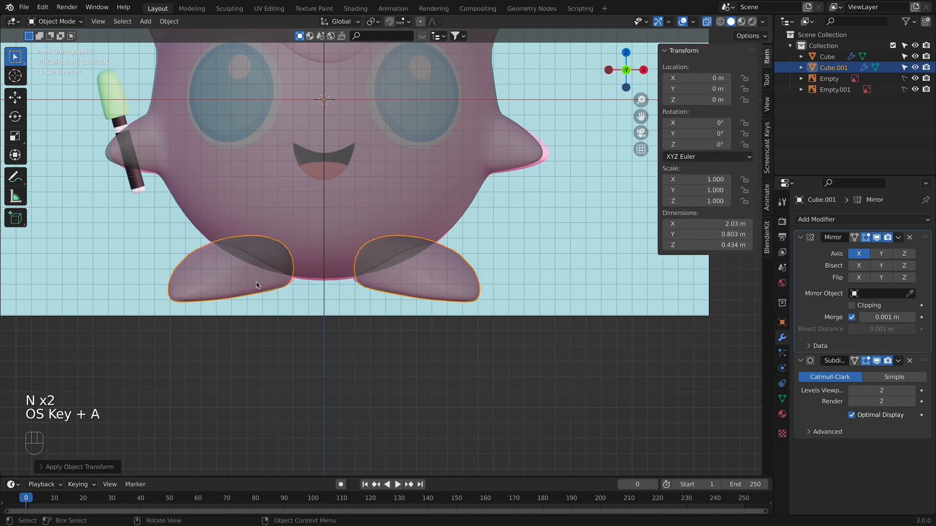
# - Turn off X-ray and check the mirrored feet in solid shading from a low angle
pyautogui.press('Tab')
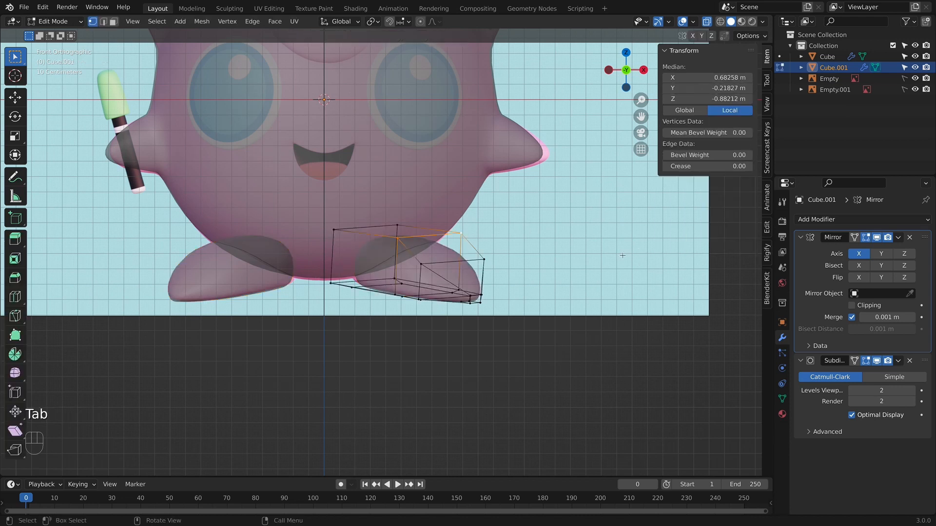
pyautogui.hotkey('alt', 'z')
pyautogui.press('Tab')
pyautogui.moveTo(583, 351); pyautogui.dragTo(495, 309, button='middle')
# - Select the two vertices just above the sole at the foot's toe and move them up slightly
pyautogui.press('Tab')
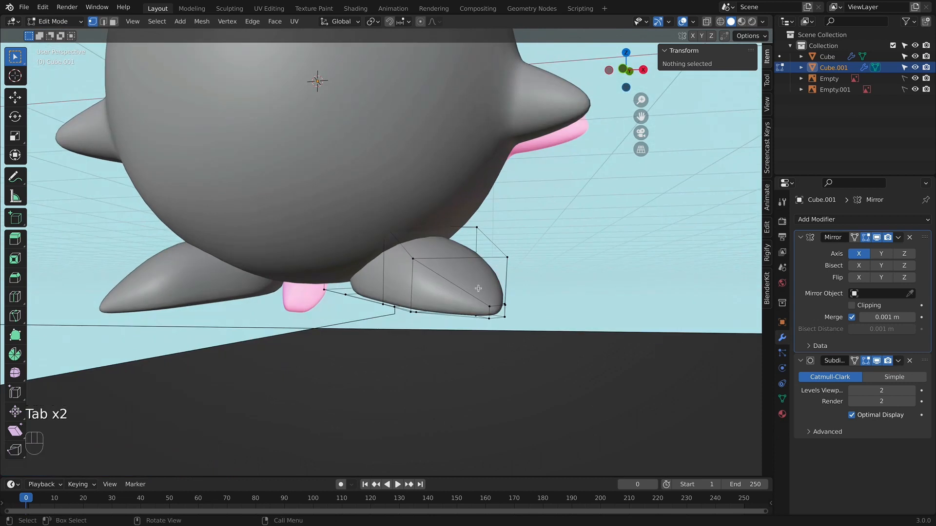
pyautogui.moveTo(477, 288); pyautogui.dragTo(511, 310)
pyautogui.moveTo(478, 313); pyautogui.dragTo(451, 312, button='middle')
pyautogui.click(479, 305)
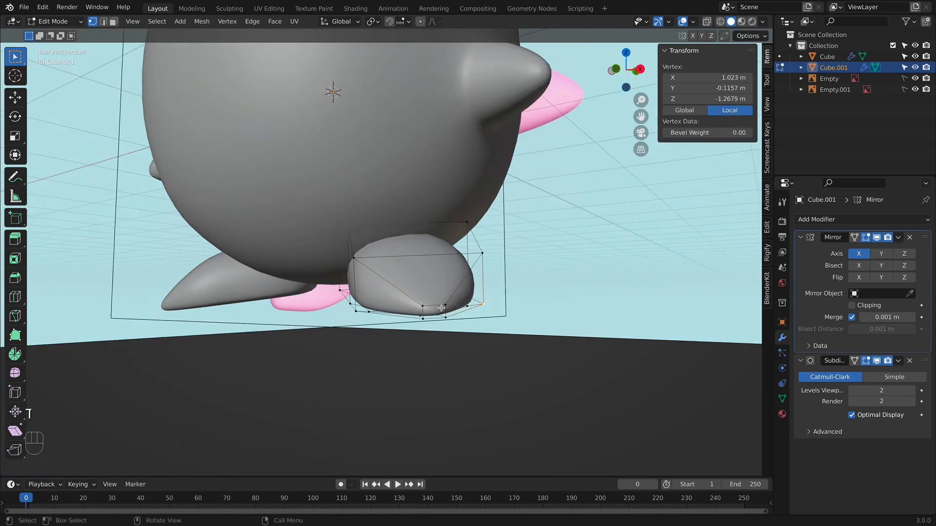
pyautogui.moveTo(414, 295); pyautogui.dragTo(435, 308)
pyautogui.press('g')
pyautogui.click(489, 289)
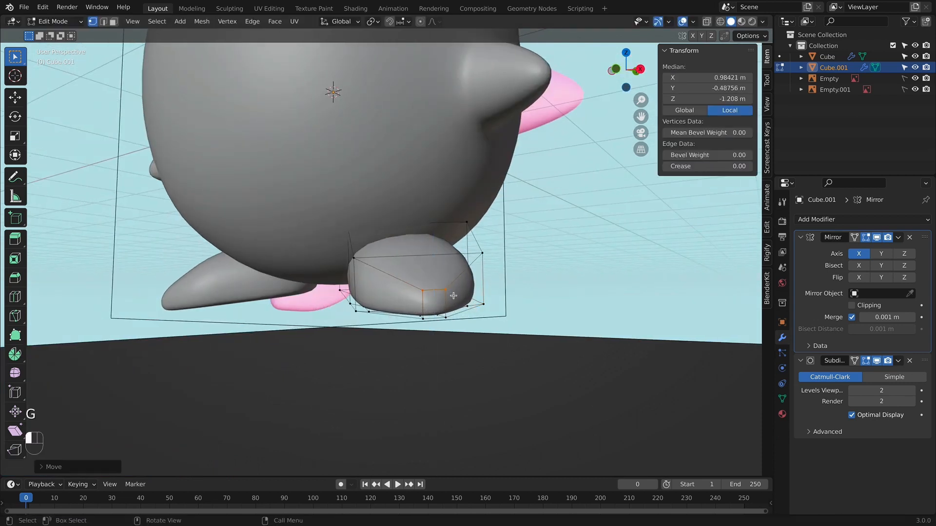
# - Return to Object Mode and show the whole model over the front reference with X-ray on
pyautogui.press('KP_1')
pyautogui.press('Tab')
pyautogui.scroll(-5, 515, 348)
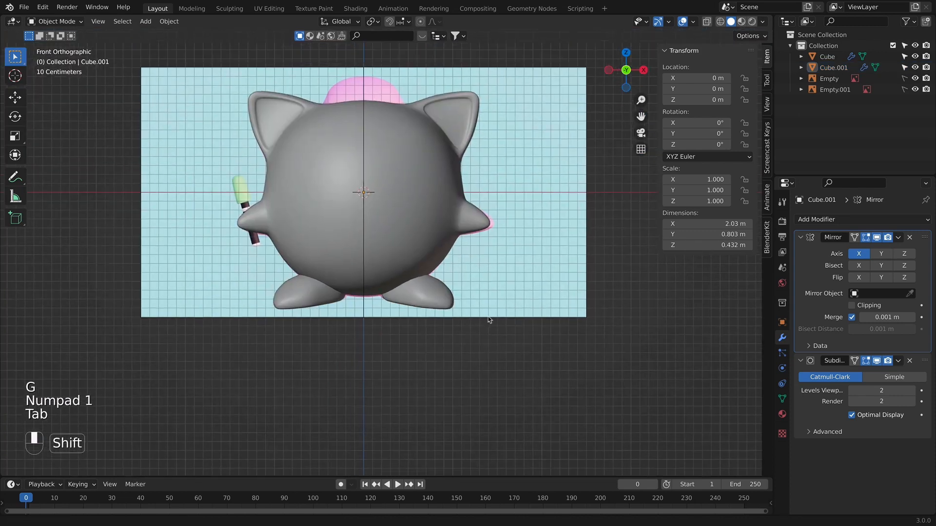
pyautogui.moveTo(491, 329)
pyautogui.mouseDown(button='middle')
pyautogui.moveTo(453, 336)
pyautogui.moveTo(493, 375)
pyautogui.moveTo(507, 363)
pyautogui.moveTo(485, 327)
pyautogui.moveTo(488, 339)
pyautogui.mouseUp(button='middle')
pyautogui.press('KP_1')
pyautogui.scroll(1, 438, 287)
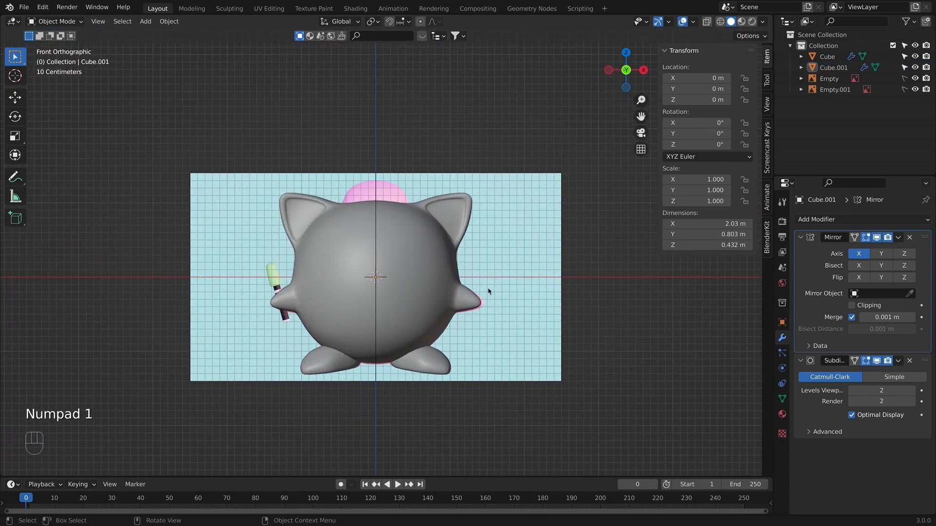
pyautogui.keyDown('shift'); pyautogui.moveTo(486, 300); pyautogui.dragTo(488, 278, button='middle'); pyautogui.keyUp('shift')
pyautogui.hotkey('alt', 'z')
pyautogui.scroll(3, 267, 262)
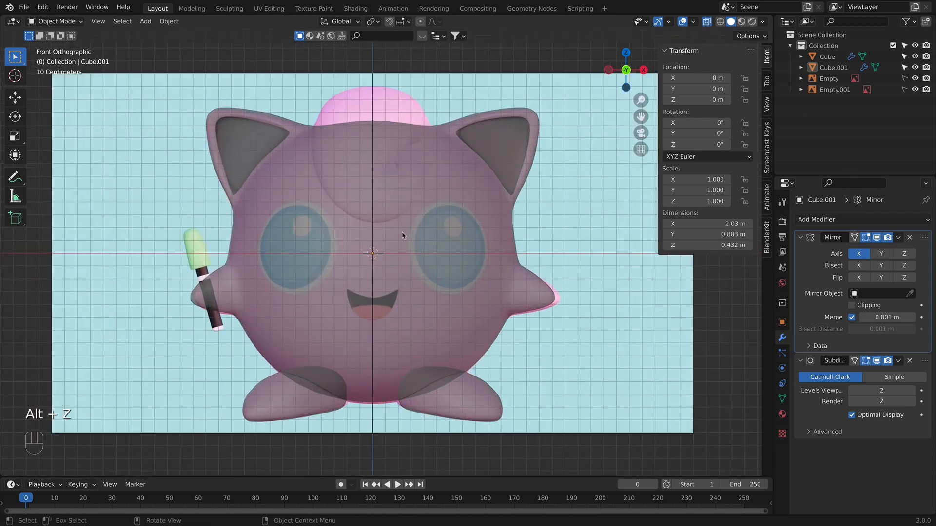
# - Add a mesh circle and rotate it 90° about the X axis so it faces the front
pyautogui.hotkey('shift', 'a')
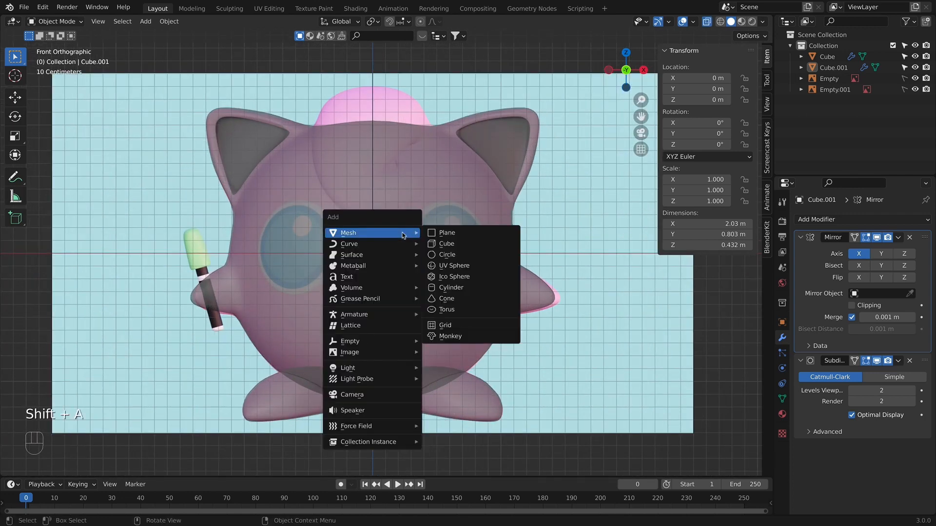
pyautogui.click(442, 254)
pyautogui.press('r')
pyautogui.press('x')
pyautogui.press('9')
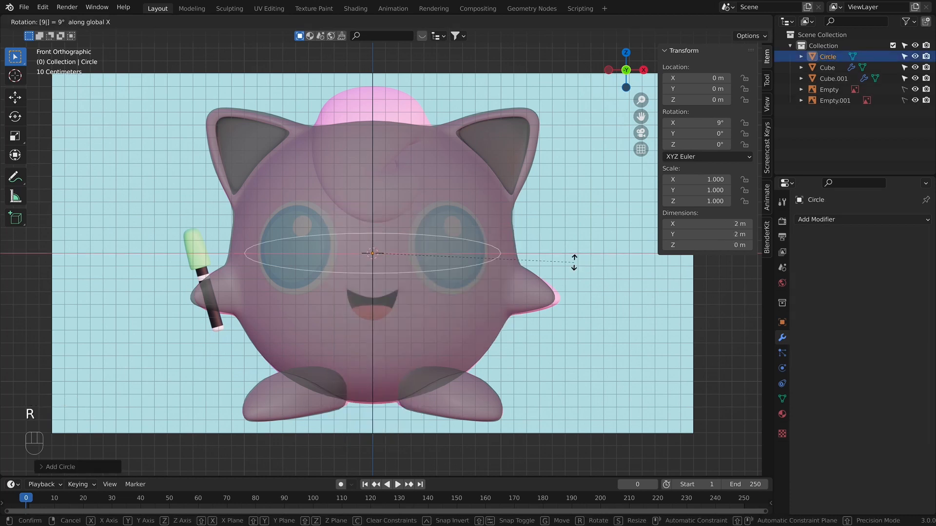
pyautogui.press('0')
pyautogui.press('Return')
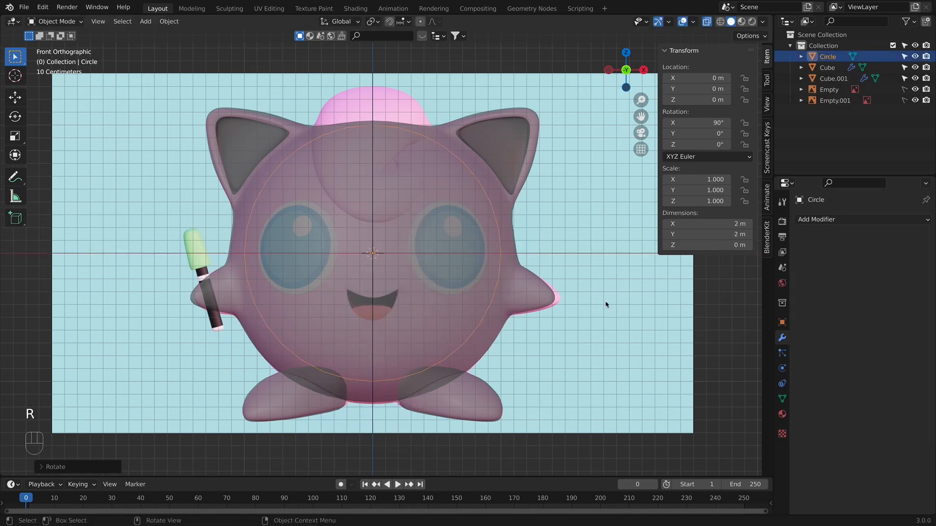
# - Scale the circle down to about 0.373 and move it about 0.49 m along X onto the reference eye
pyautogui.press('s')
pyautogui.click(476, 290)
pyautogui.press('g')
pyautogui.press('x')
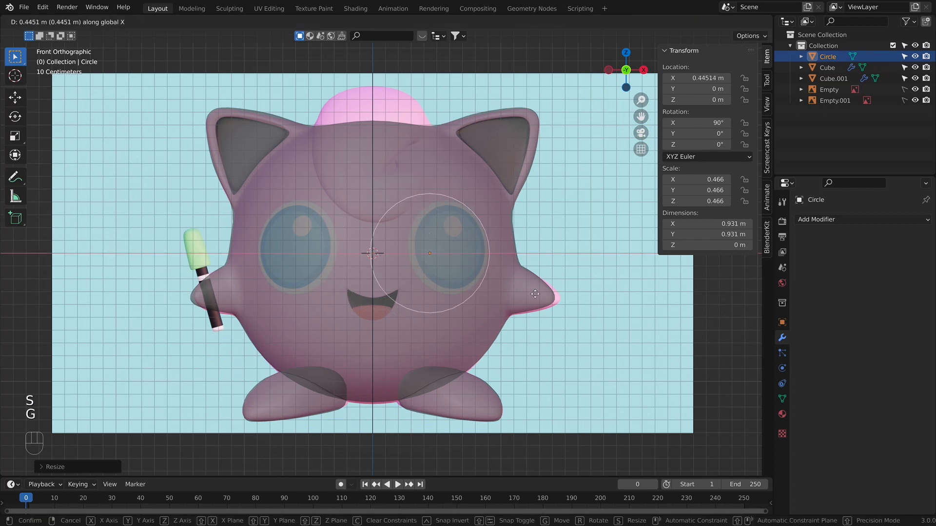
pyautogui.click(545, 290)
pyautogui.press('s')
pyautogui.click(558, 277)
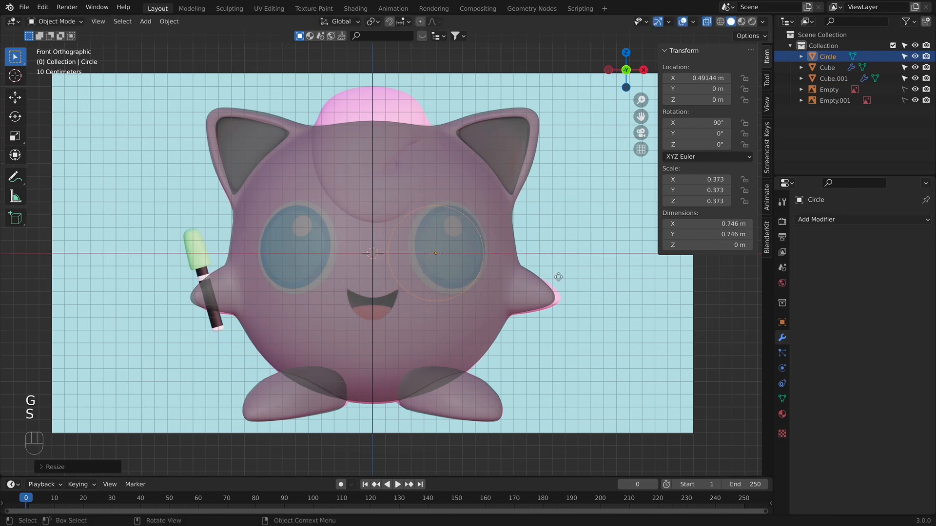
# - Fit the circle over the reference eye at X about 0.591 m and Z about 0.043 m, narrowing its X scale to about 0.321
pyautogui.press('g')
pyautogui.press('x')
pyautogui.click(590, 277)
pyautogui.press('s')
pyautogui.press('x')
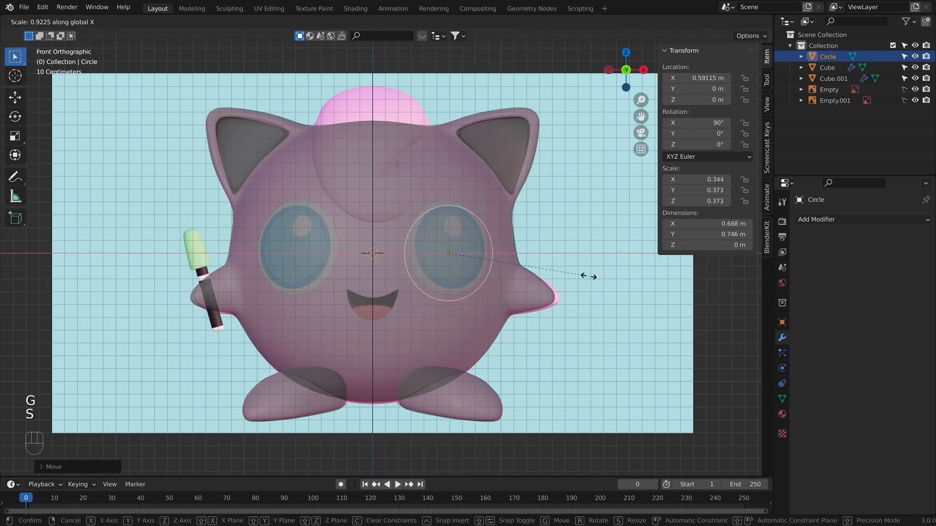
pyautogui.click(580, 274)
pyautogui.press('g')
pyautogui.press('z')
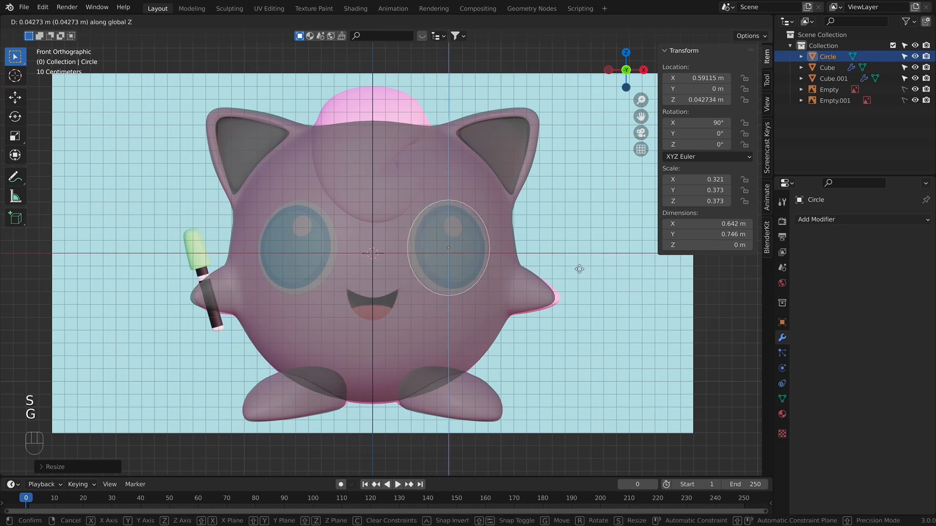
pyautogui.click(578, 270)
# - Extrude the circle's edge loop inward twice, scaling each new ring to about 0.83 to form two concentric rings of faces
pyautogui.scroll(2, 580, 273)
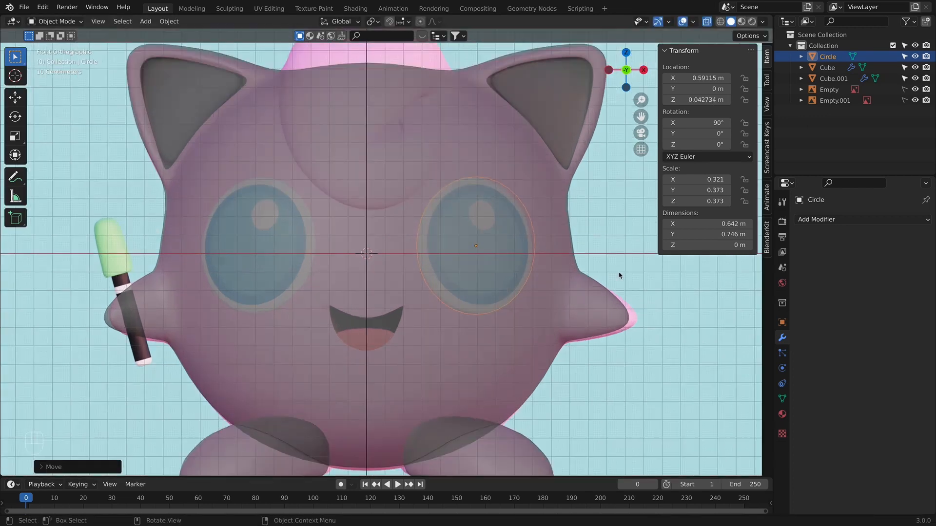
pyautogui.keyDown('shift'); pyautogui.moveTo(618, 273); pyautogui.dragTo(507, 254, button='middle'); pyautogui.keyUp('shift')
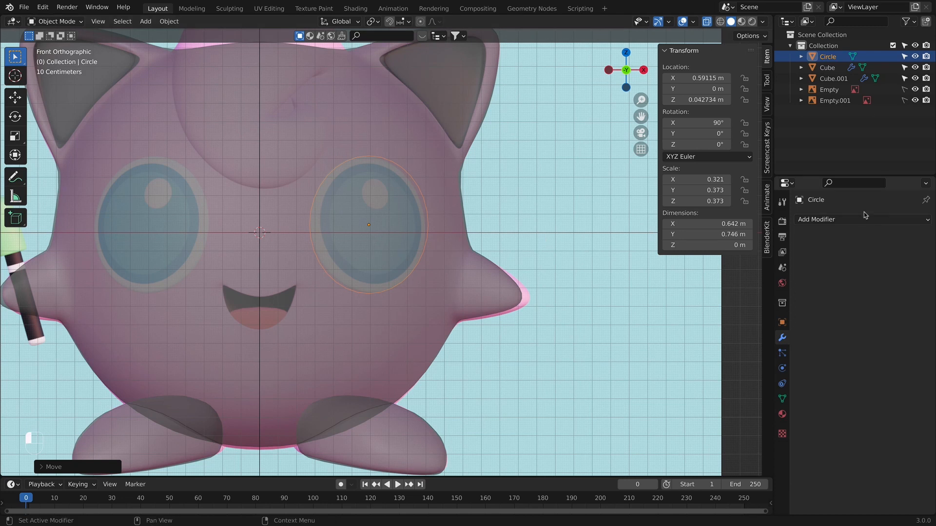
pyautogui.press('Tab')
pyautogui.press('e')
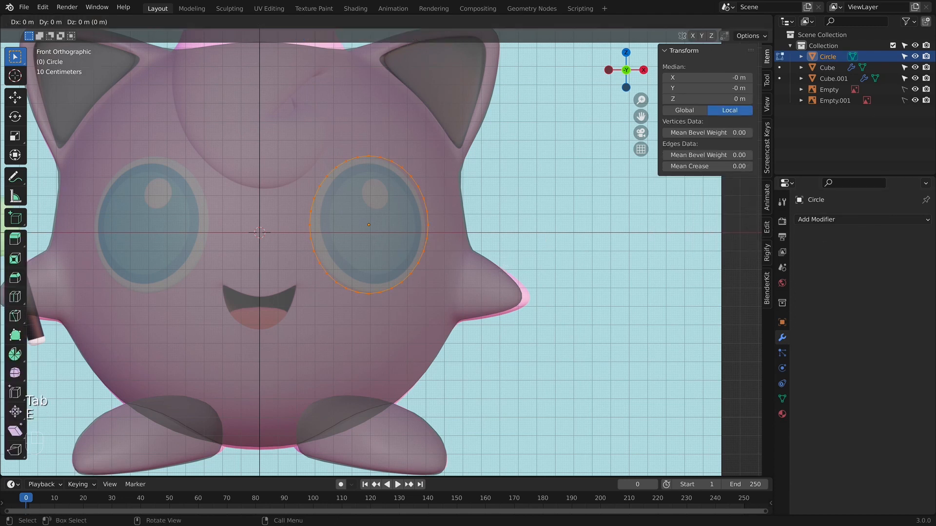
pyautogui.click(566, 315)
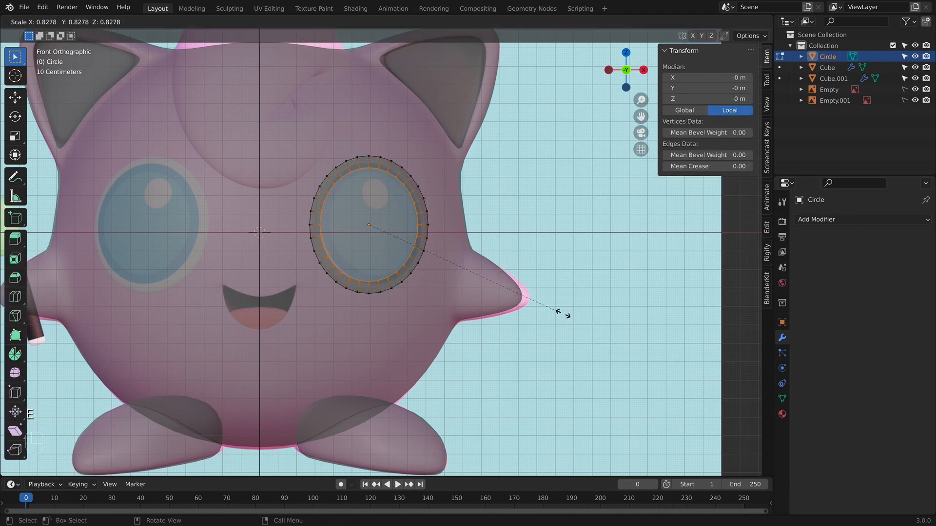
pyautogui.press('e')
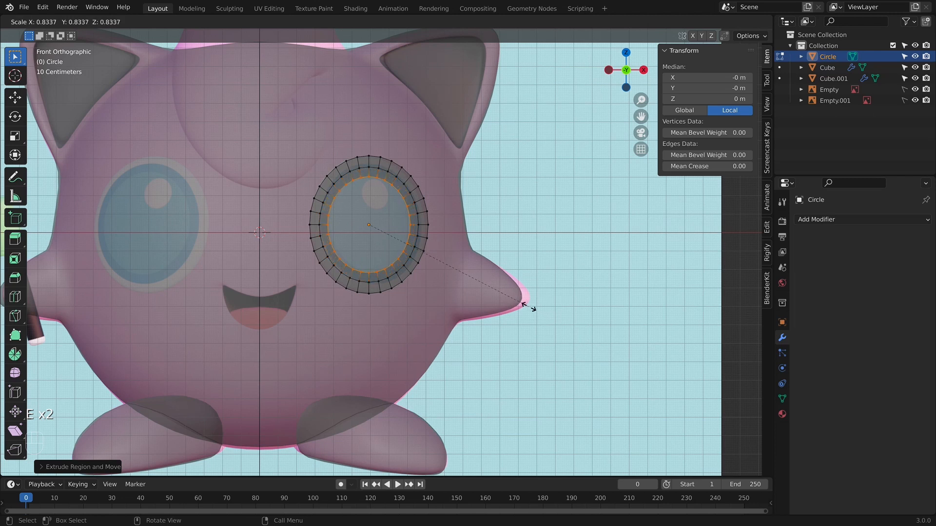
pyautogui.click(528, 306)
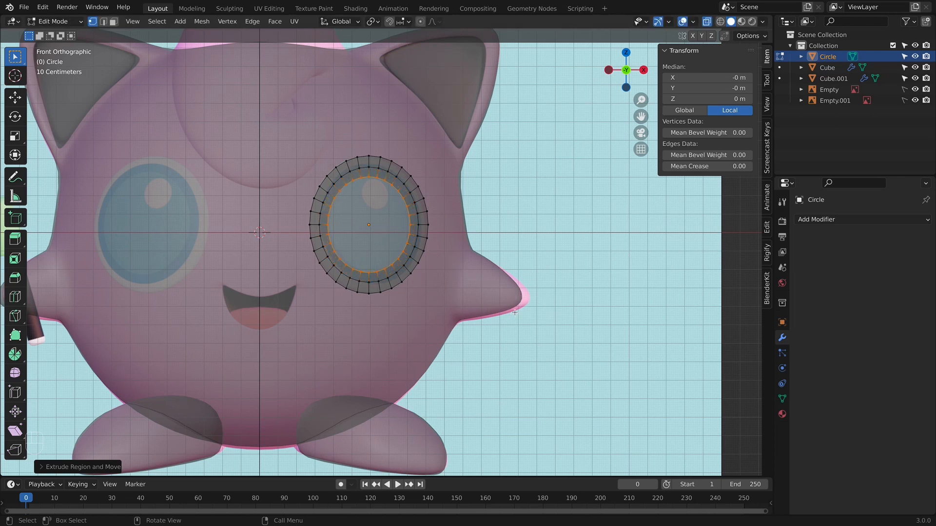
# - Close the circle's inner opening with Grid Fill and return to Object Mode with X-ray off
pyautogui.press('f')
pyautogui.press('super+z')
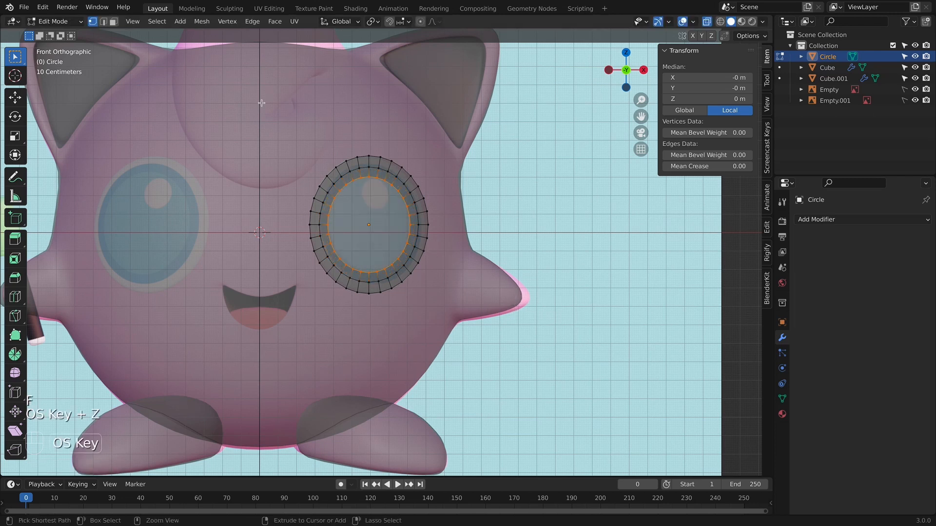
pyautogui.click(281, 25)
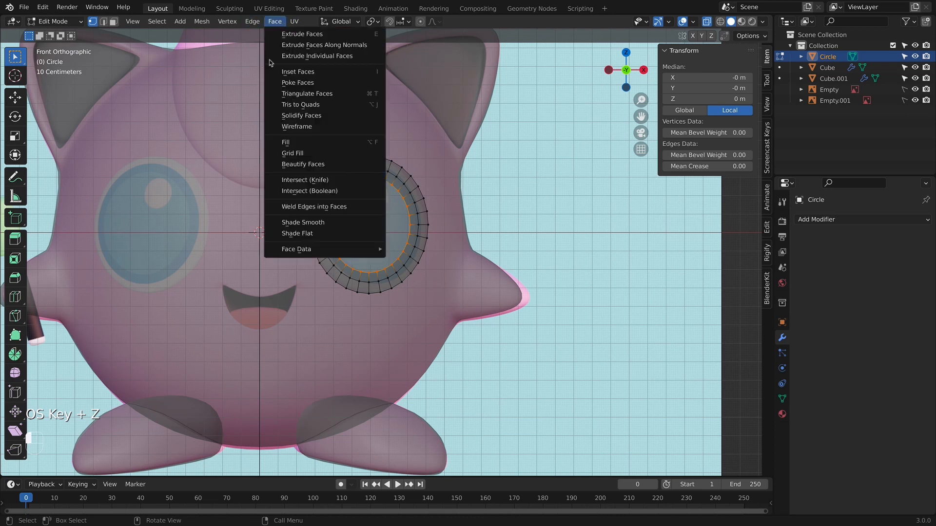
pyautogui.click(309, 154)
pyautogui.press('Tab')
pyautogui.hotkey('alt', 'z')
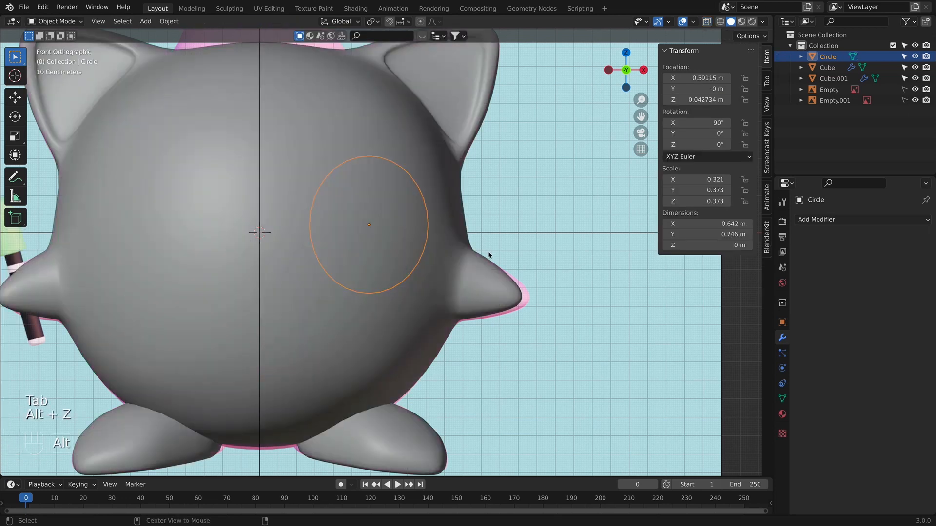
# - Move the eye disc forward along Y to about -0.978 m, in front of the body
pyautogui.moveTo(490, 254); pyautogui.dragTo(468, 292, button='middle')
pyautogui.press('g')
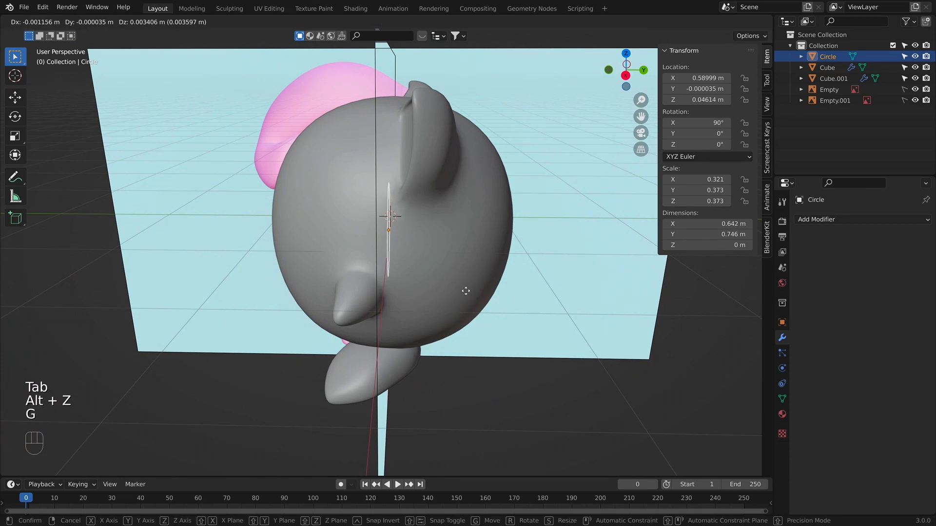
pyautogui.click(351, 275)
pyautogui.moveTo(351, 276); pyautogui.dragTo(363, 312, button='middle')
pyautogui.press('KP_1')
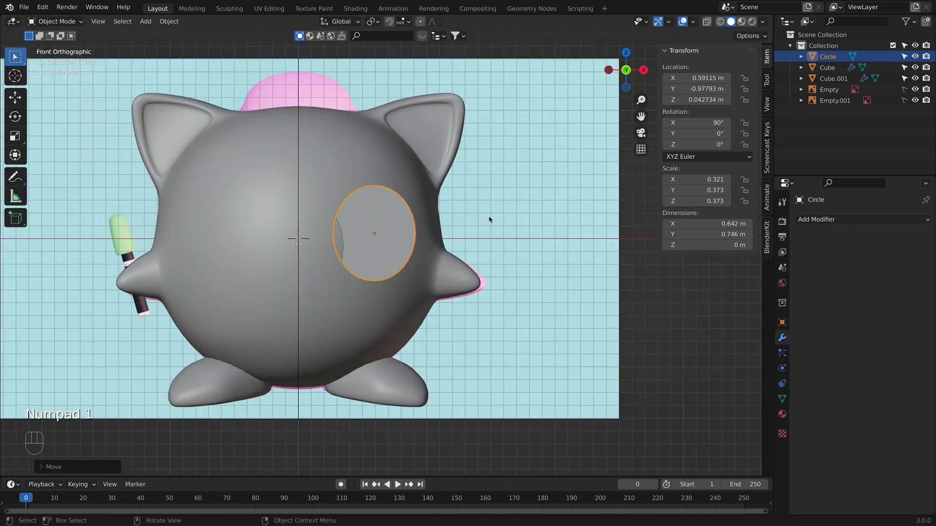
# - Rotate the eye disc about 14.8° around Z in the top view to follow the body's curve
pyautogui.press('KP_3')
pyautogui.press('KP_7')
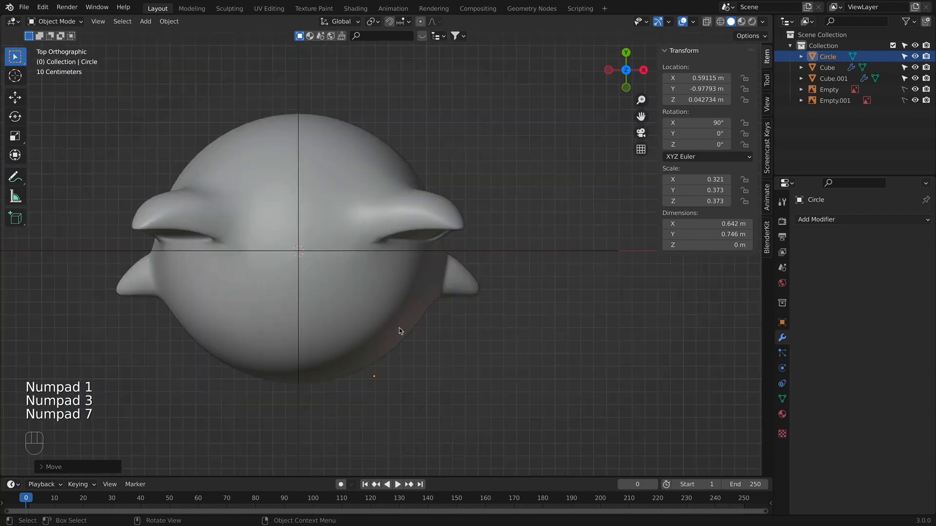
pyautogui.press('r')
pyautogui.click(441, 335)
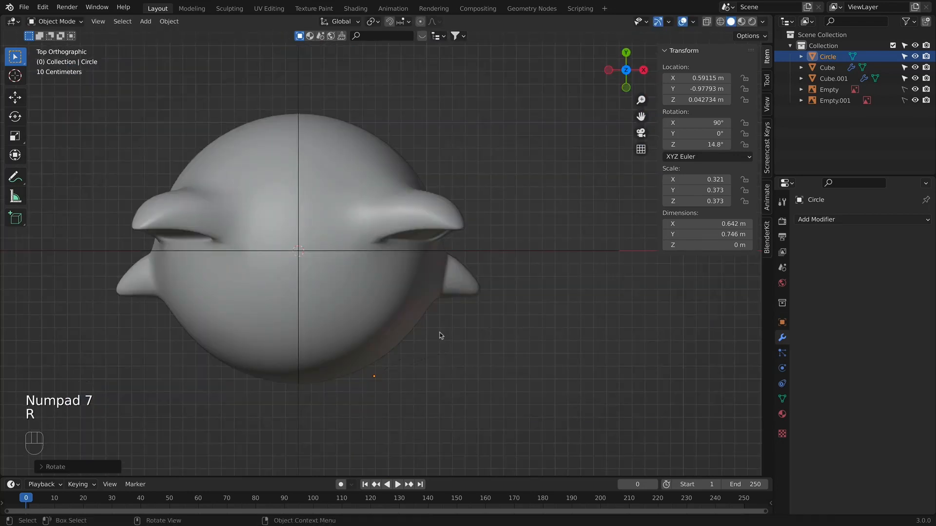
# - Add a Shrinkwrap modifier to the eye disc with the body mesh (Cube) as its target
pyautogui.press('KP_1')
pyautogui.click(845, 219)
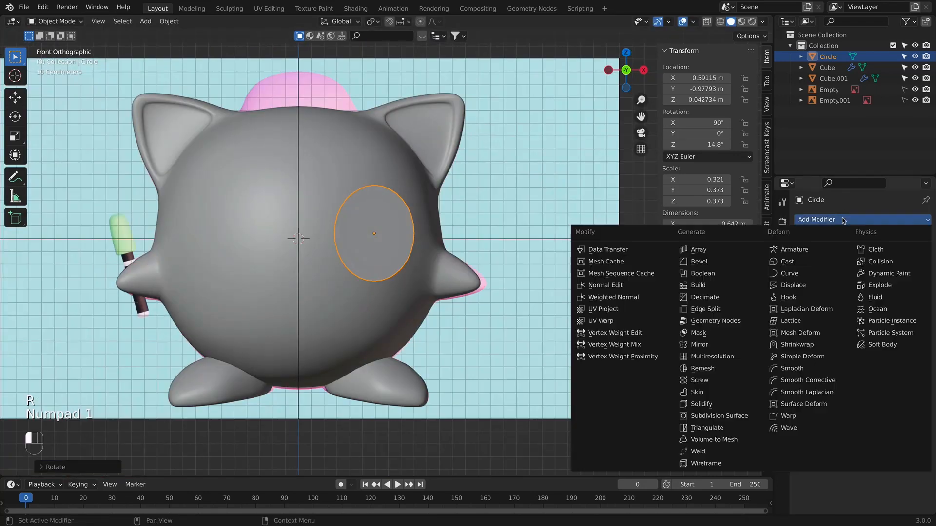
pyautogui.click(793, 345)
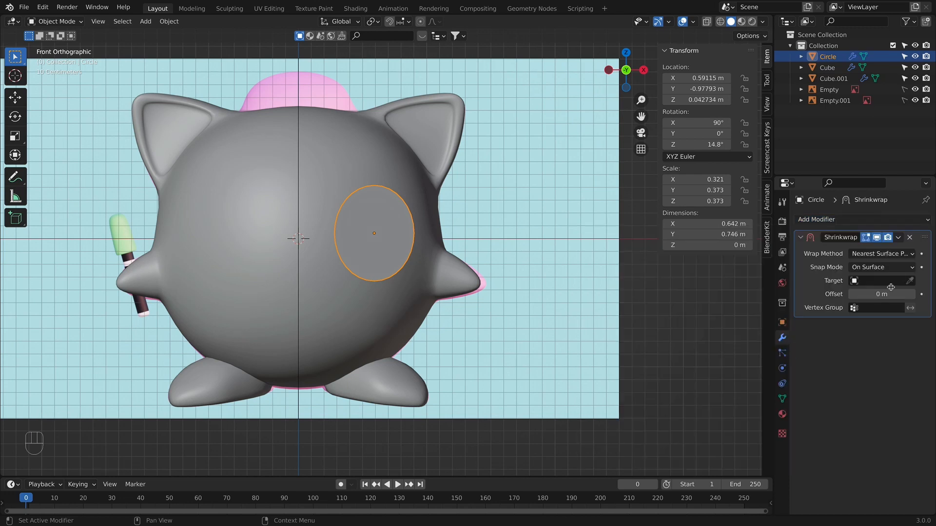
pyautogui.click(905, 282)
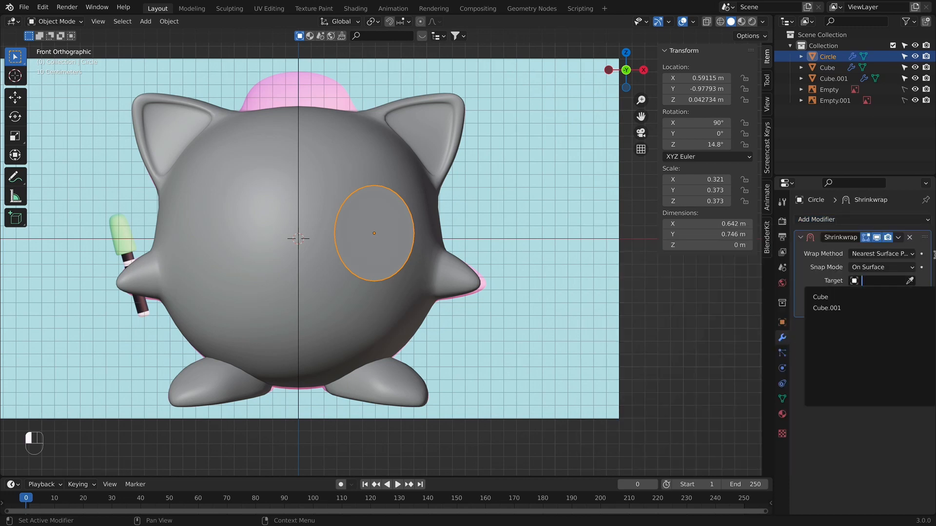
pyautogui.click(909, 281)
pyautogui.click(425, 181)
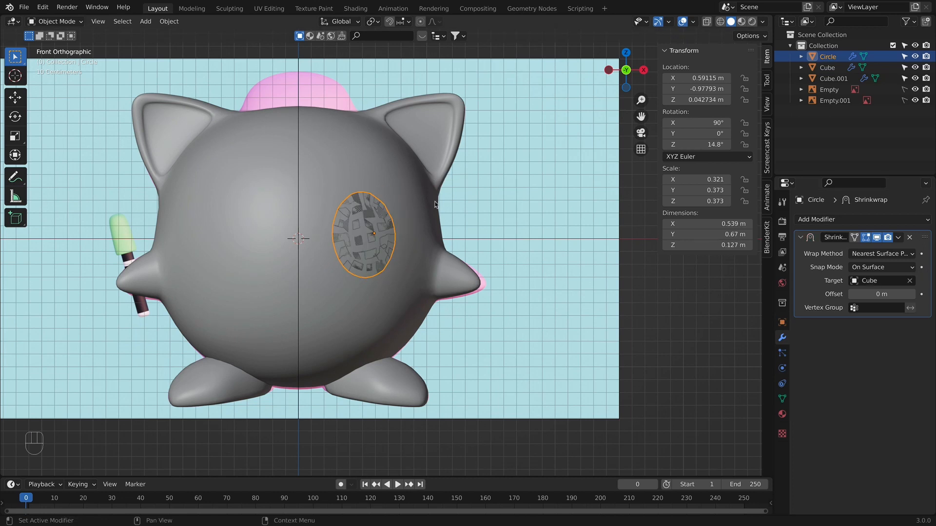
# - With X-ray on, select the whole eye mesh in Edit Mode and move it about 0.065 m along X and 0.021 m up
pyautogui.hotkey('alt', 'z')
pyautogui.press('Tab')
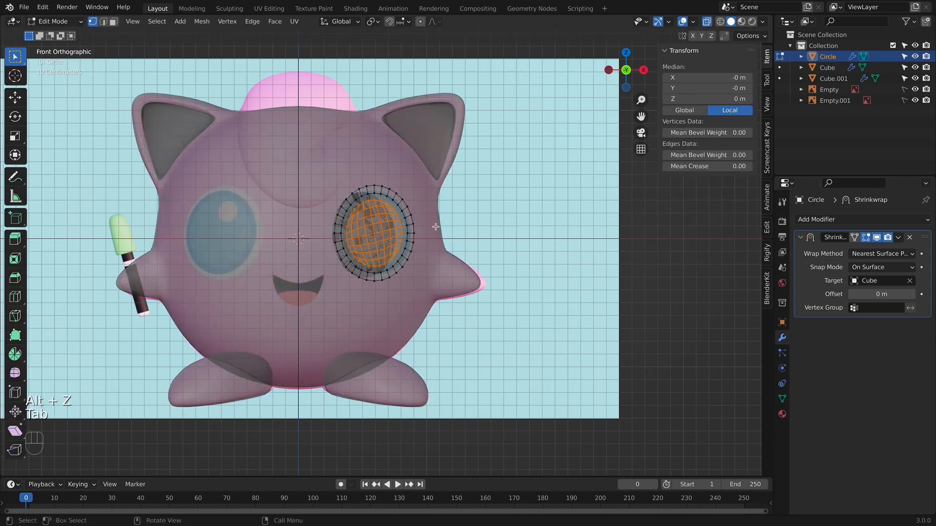
pyautogui.scroll(1, 435, 227)
pyautogui.press('g')
pyautogui.rightClick(440, 227)
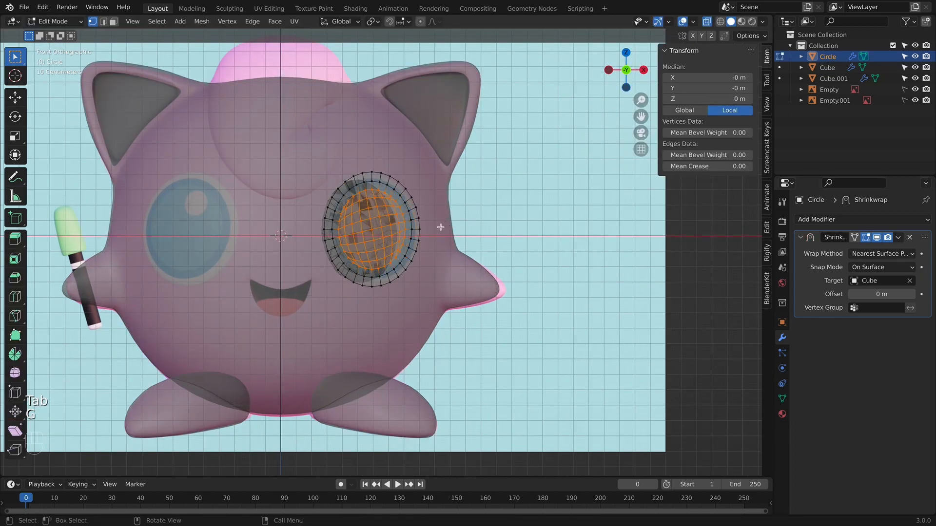
pyautogui.press('a')
pyautogui.press('g')
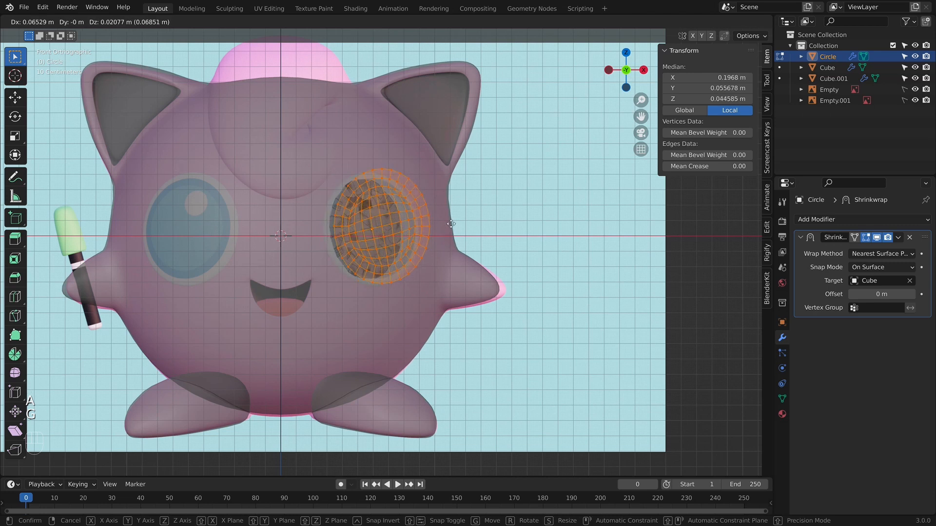
pyautogui.click(453, 225)
# - Rotate the eye mesh to match the slant of the body's surface and move it closer to the body
pyautogui.moveTo(453, 226); pyautogui.dragTo(428, 326, button='middle')
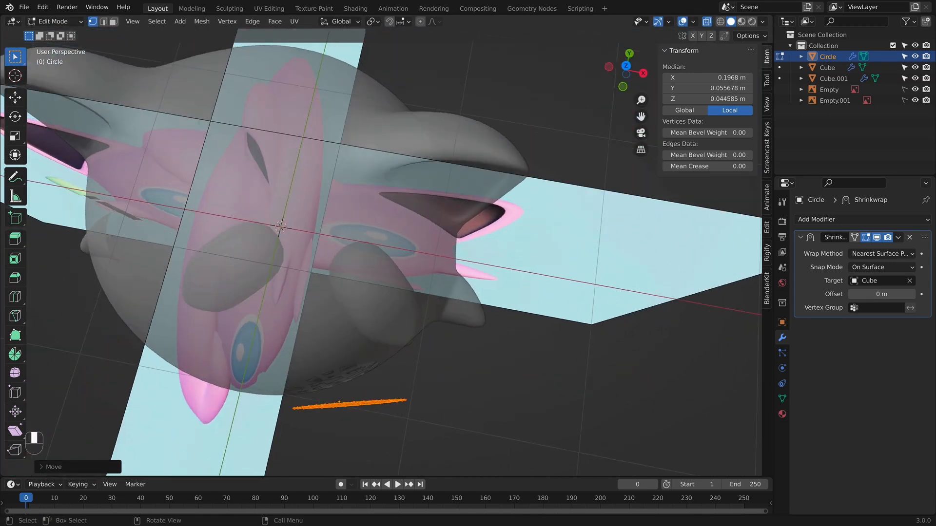
pyautogui.press('r')
pyautogui.click(420, 319)
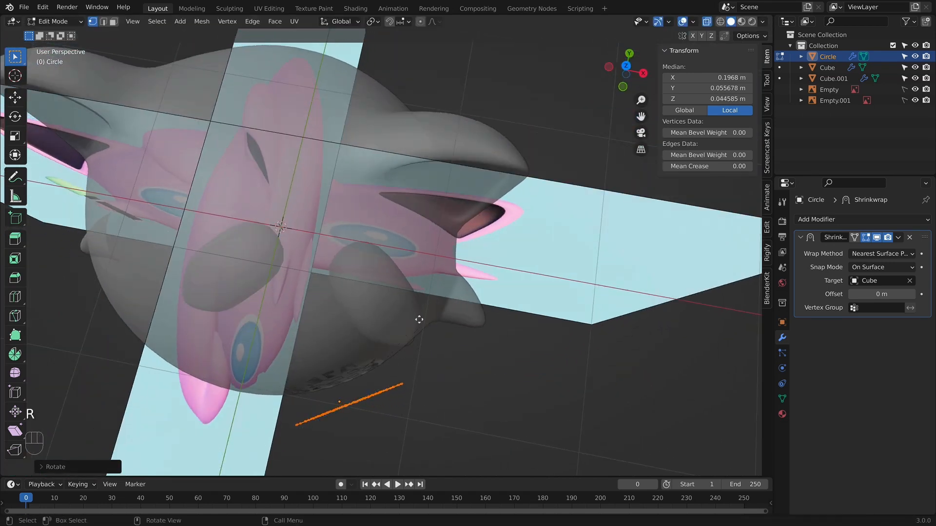
pyautogui.press('g')
pyautogui.click(411, 302)
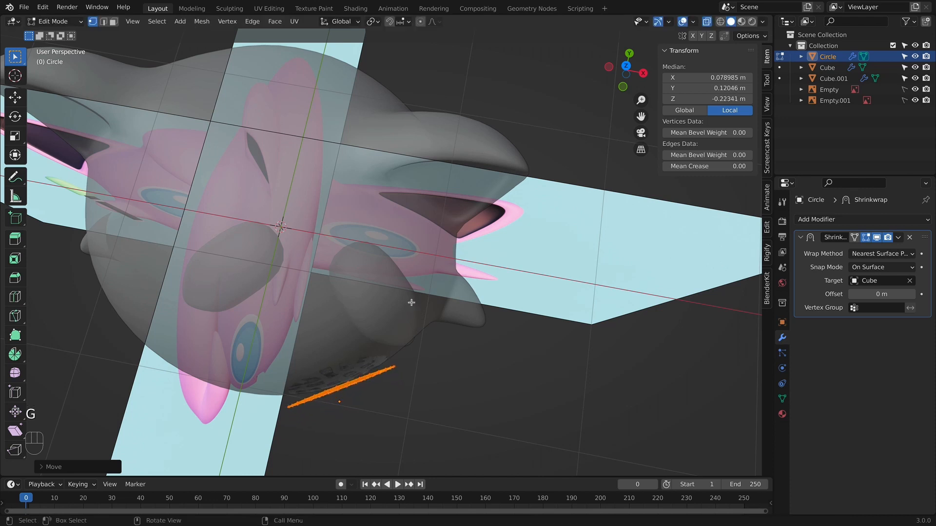
# - Realign the eye mesh with the front reference, enlarge it by about 1.08 and widen it by a further 1.08 along X
pyautogui.press('KP_1')
pyautogui.hotkey('alt', 'z')
pyautogui.hotkey('alt', 'z')
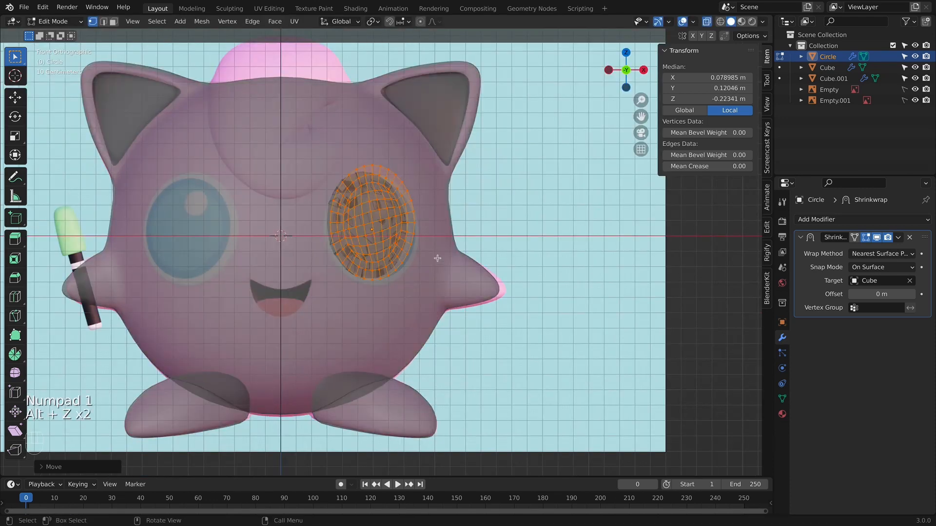
pyautogui.press('g')
pyautogui.click(438, 260)
pyautogui.press('s')
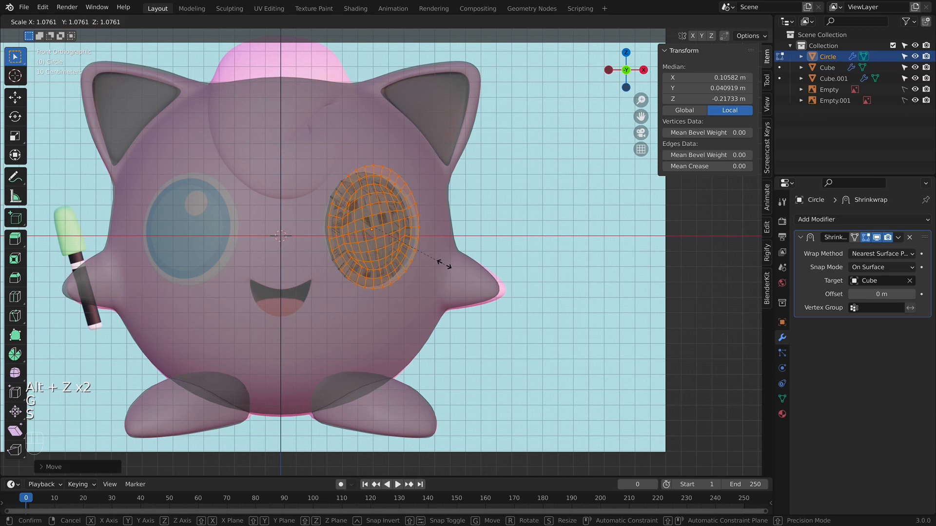
pyautogui.click(444, 265)
pyautogui.press('s')
pyautogui.press('x')
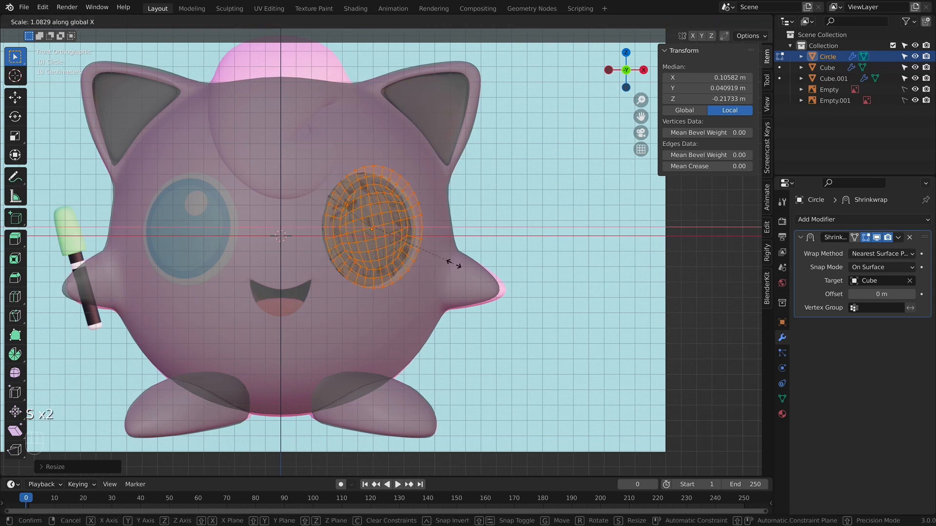
pyautogui.click(453, 263)
# - Shift the eye mesh slightly outward along X and widen it by about 1.05 along X
pyautogui.press('g')
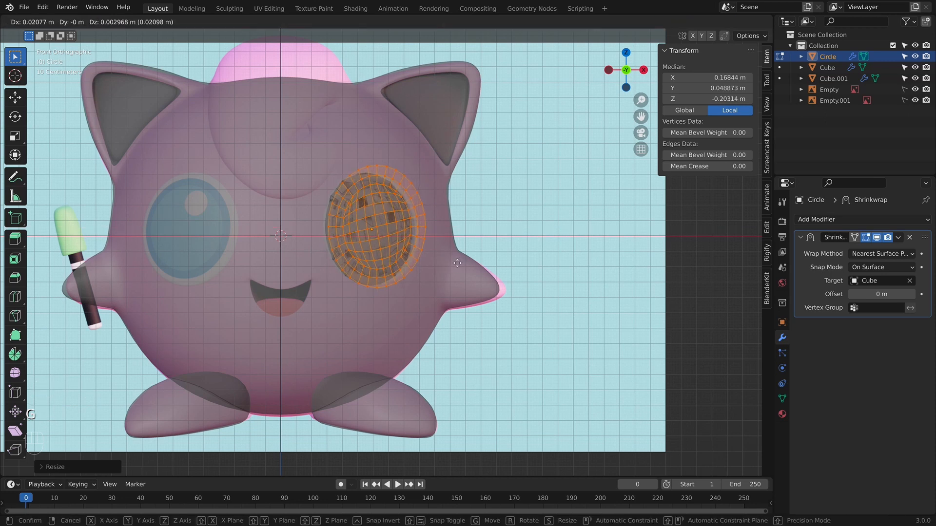
pyautogui.click(458, 263)
pyautogui.press('s')
pyautogui.press('x')
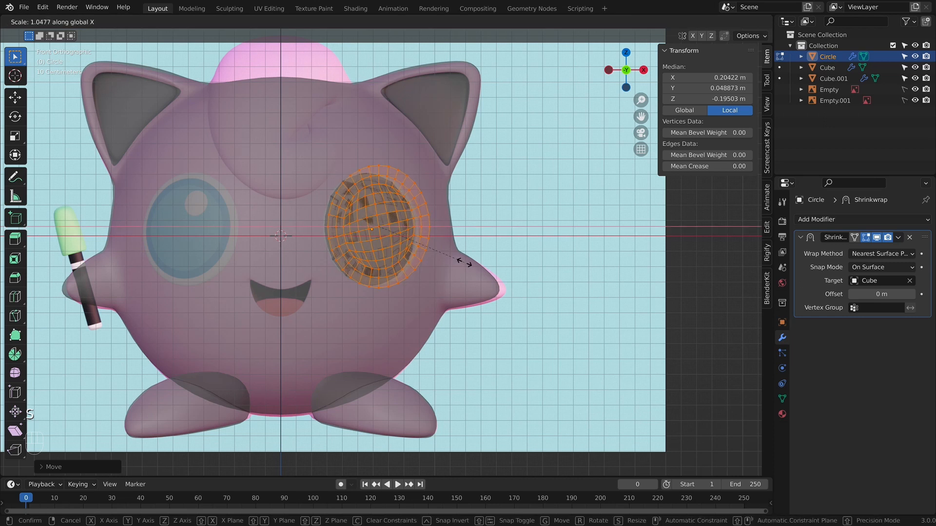
pyautogui.click(464, 263)
# - Rotate the eye mesh about 6.7° around the global Z axis and move it closer to the body's surface
pyautogui.moveTo(464, 263); pyautogui.dragTo(435, 392, button='middle')
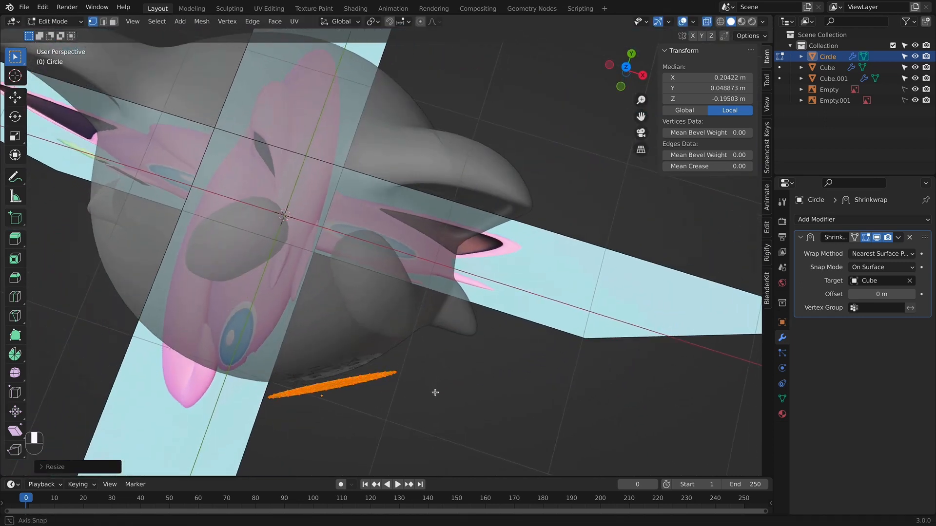
pyautogui.press('r')
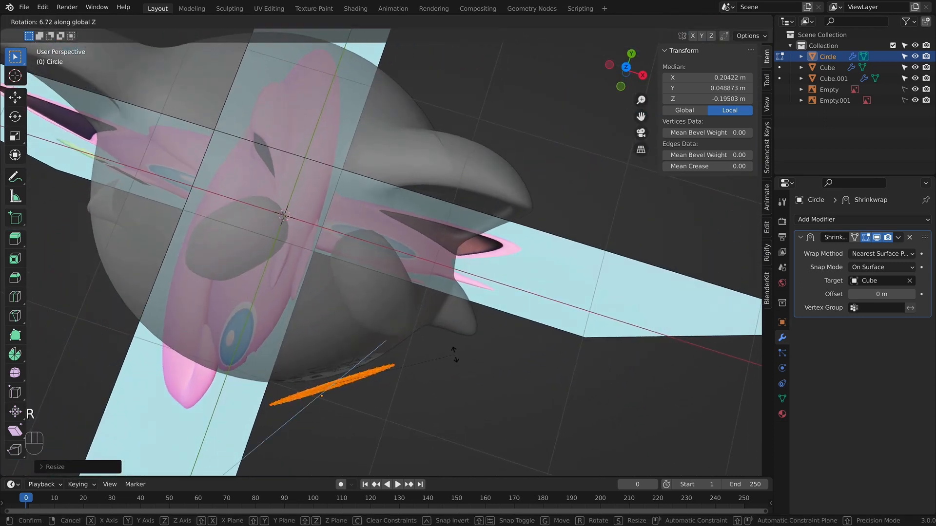
pyautogui.click(454, 354)
pyautogui.press('g')
pyautogui.click(453, 351)
pyautogui.press('KP_1')
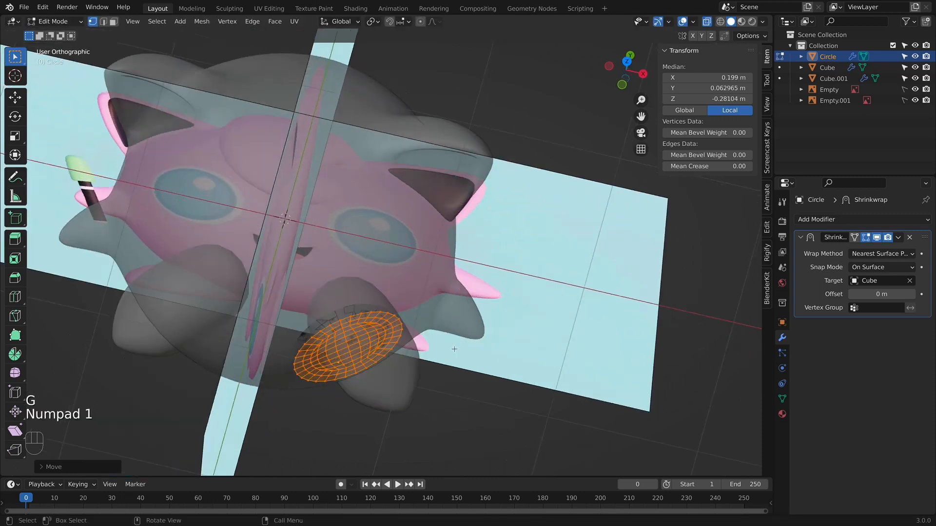
# - Scale the eye mesh slightly to fit the reference eye in front view and turn X-ray off
pyautogui.press('s')
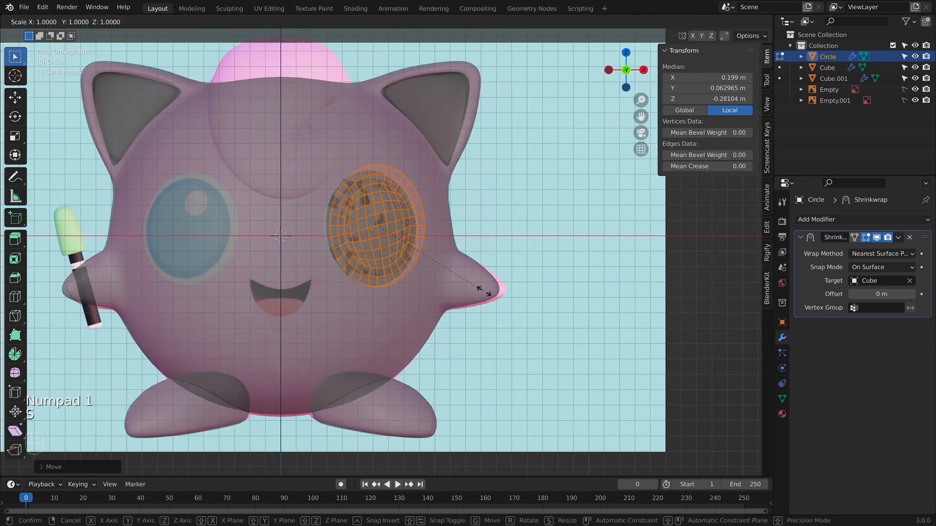
pyautogui.click(485, 293)
pyautogui.hotkey('alt', 'z')
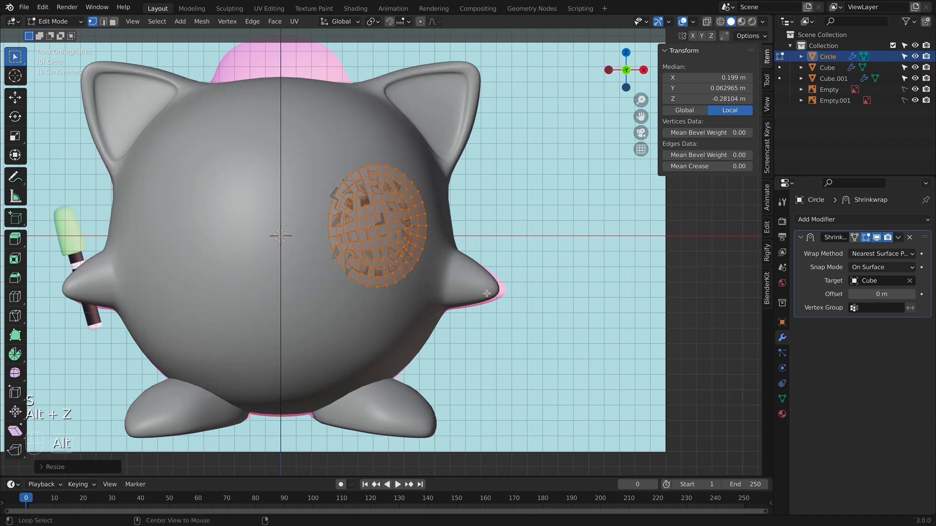
# - Set the eye Shrinkwrap's snap mode to Outside Surface with X-ray on, and apply the modifier in Object Mode
pyautogui.hotkey('alt', 'z')
pyautogui.click(896, 271)
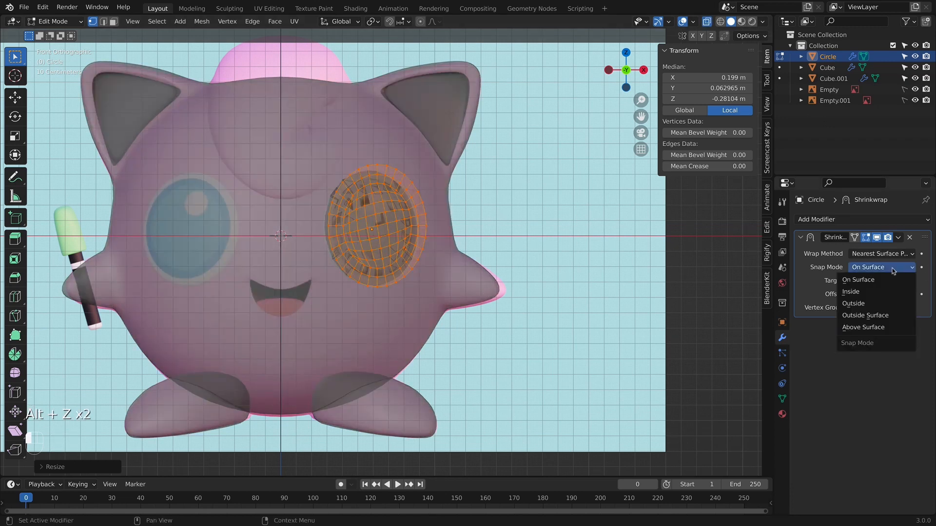
pyautogui.click(877, 317)
pyautogui.press('Tab')
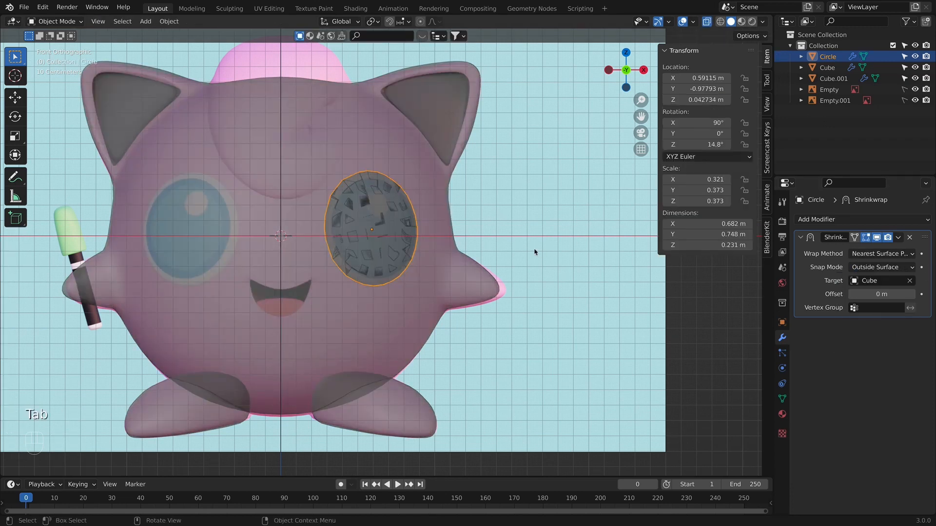
pyautogui.press('Tab')
pyautogui.press('Tab')
pyautogui.press('super+a')
# - Add a Subdivision Surface modifier at viewport level 2 to the eye, plus a 0.09 m Solidify placed before it
pyautogui.click(809, 219)
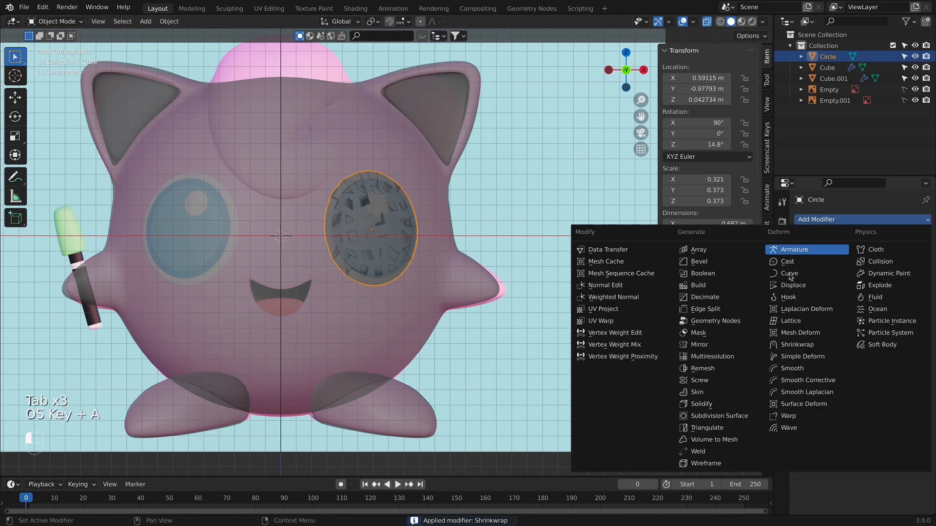
pyautogui.click(717, 417)
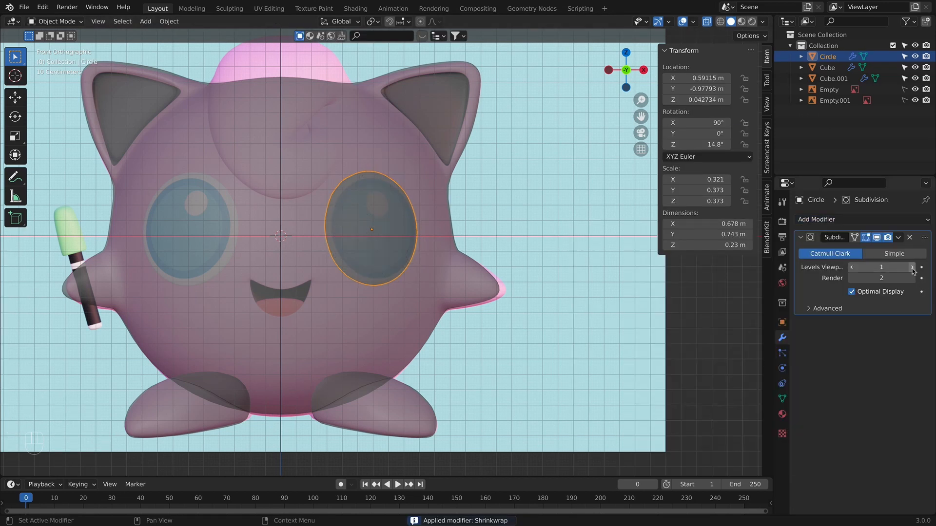
pyautogui.click(840, 220)
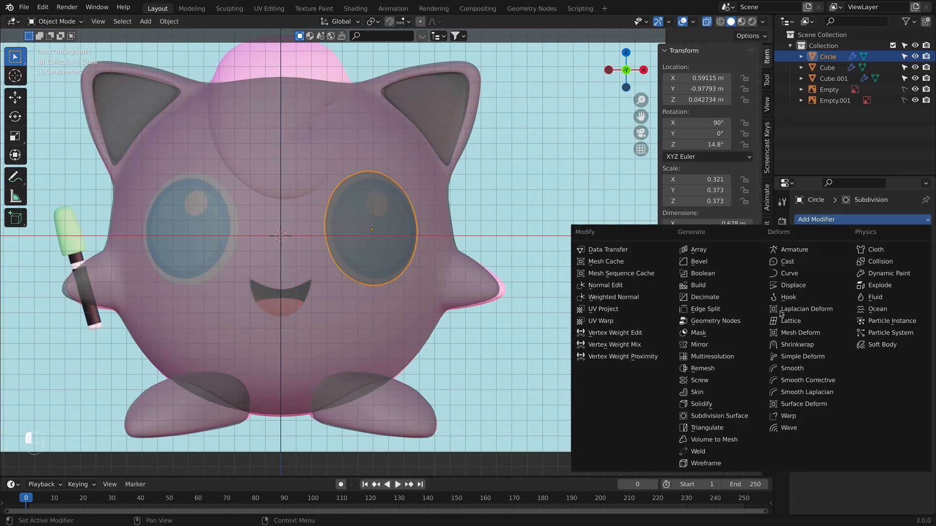
pyautogui.click(721, 404)
pyautogui.moveTo(922, 325); pyautogui.dragTo(923, 237)
pyautogui.hotkey('alt', 'z')
pyautogui.moveTo(555, 286); pyautogui.dragTo(643, 282, button='middle')
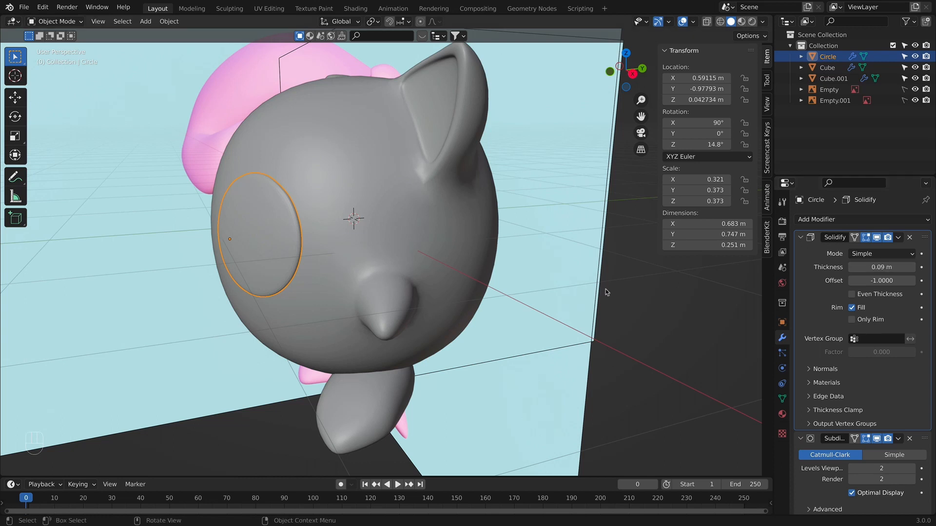
pyautogui.moveTo(606, 288)
pyautogui.mouseDown(button='middle')
pyautogui.moveTo(585, 267)
pyautogui.moveTo(612, 277)
pyautogui.mouseUp(button='middle')
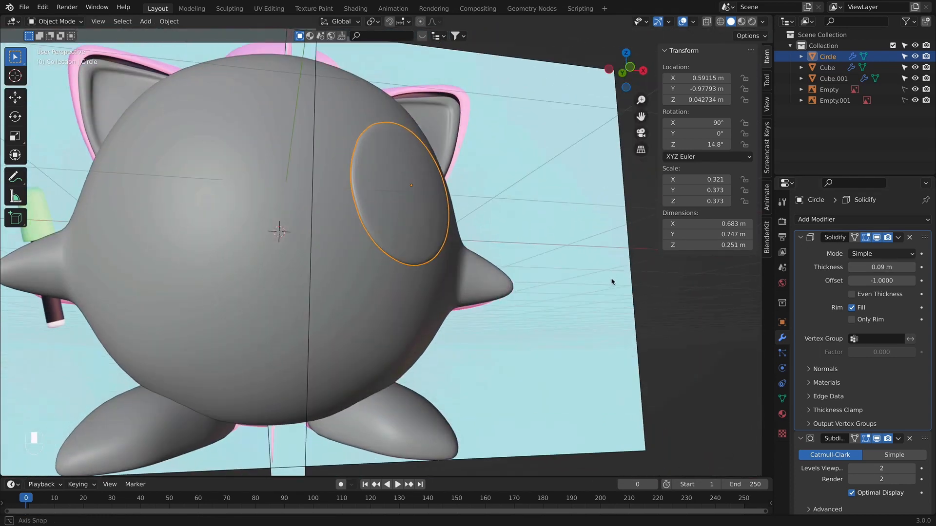
# - Try applying all transforms to the eye while the Solidify modifier is still live, and undo it
pyautogui.press('KP_1')
pyautogui.press('super+a')
pyautogui.click(455, 238)
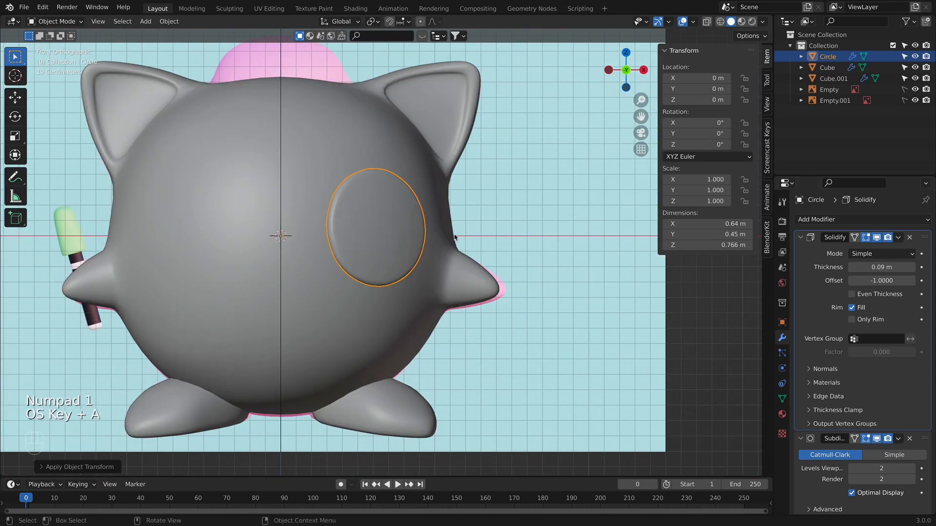
pyautogui.press('super+z')
# - Apply the eye's Solidify modifier and all of its object transforms
pyautogui.press('super+a')
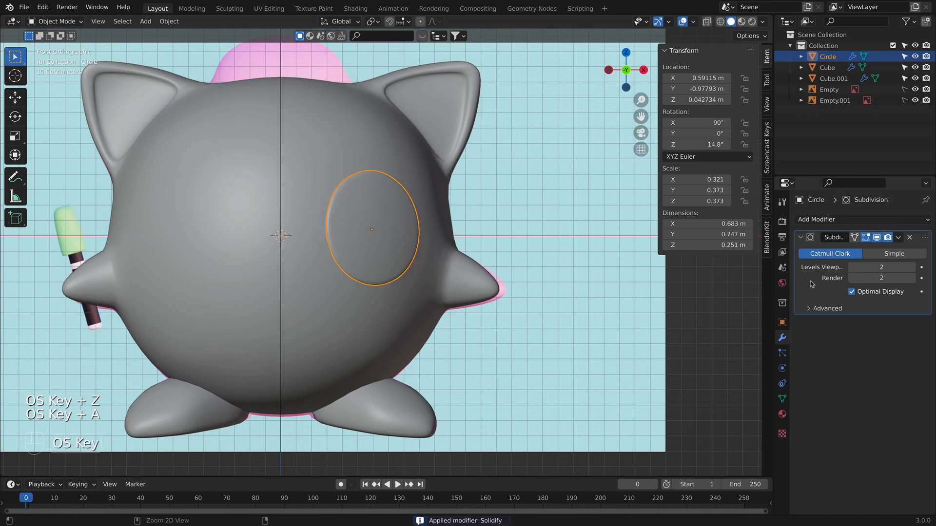
pyautogui.press('super+a')
pyautogui.click(356, 236)
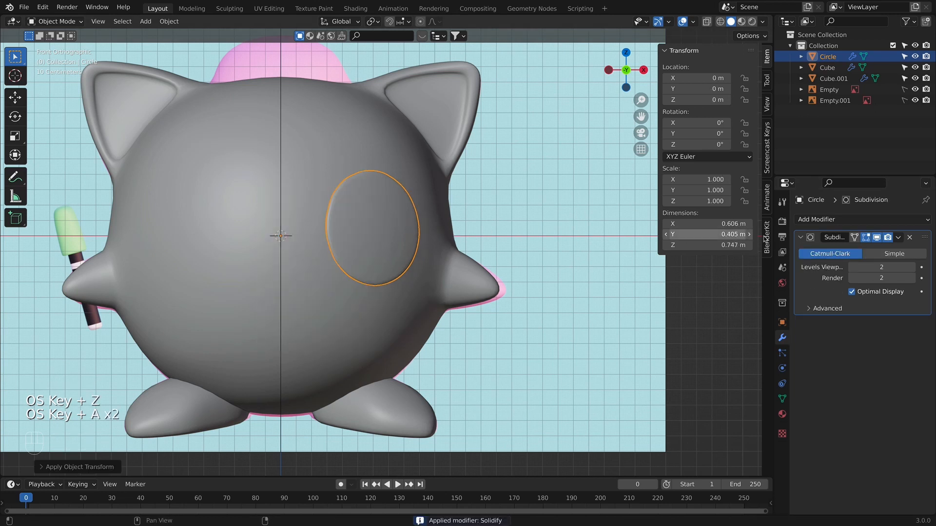
# - Add a Mirror modifier across the X axis to create the second eye
pyautogui.click(823, 219)
pyautogui.click(712, 345)
pyautogui.scroll(-4, 548, 345)
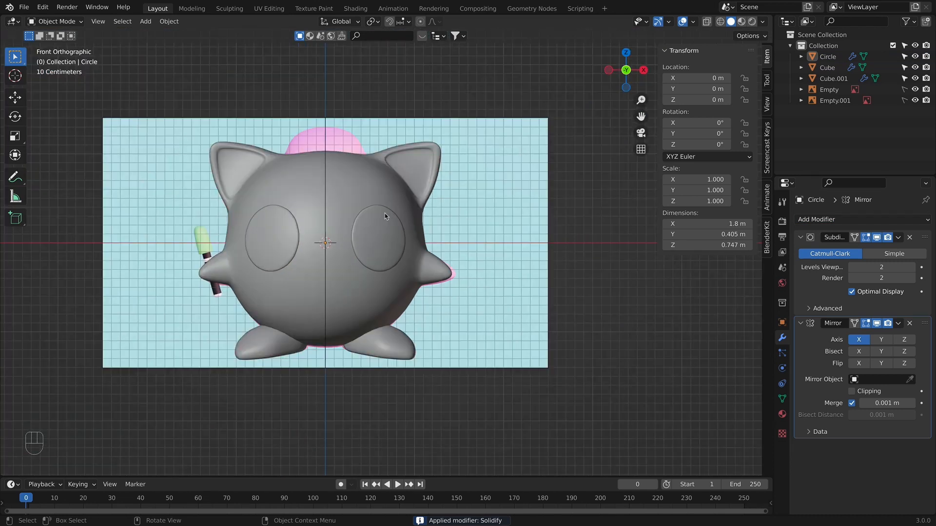
# - Shift the eye mesh about 0.009 m inward along X to match the front reference, checking it with X-ray off
pyautogui.hotkey('alt', 'z')
pyautogui.scroll(5, 460, 274)
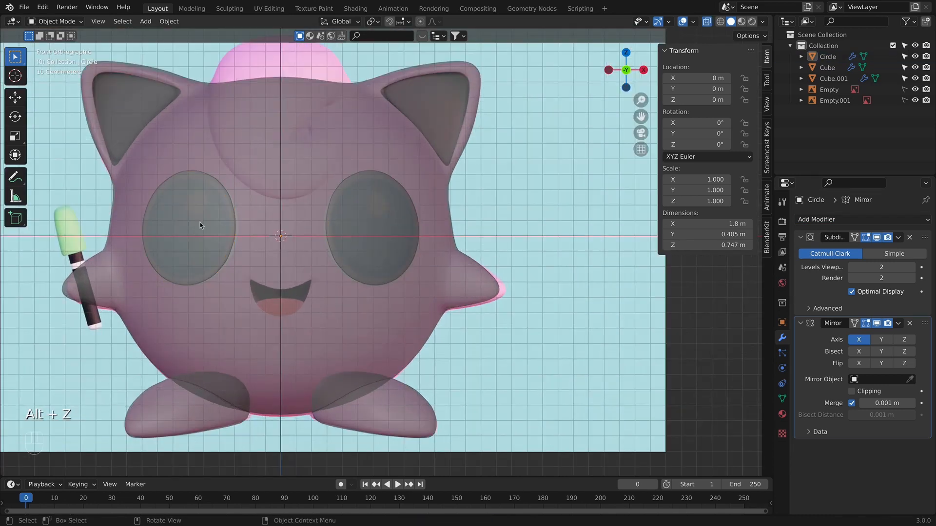
pyautogui.click(400, 241)
pyautogui.click(375, 229)
pyautogui.press('Tab')
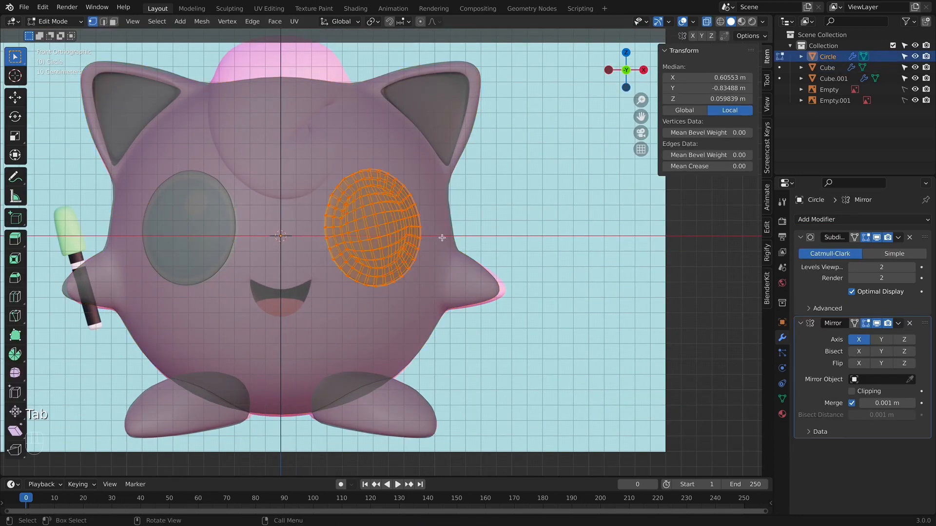
pyautogui.press('g')
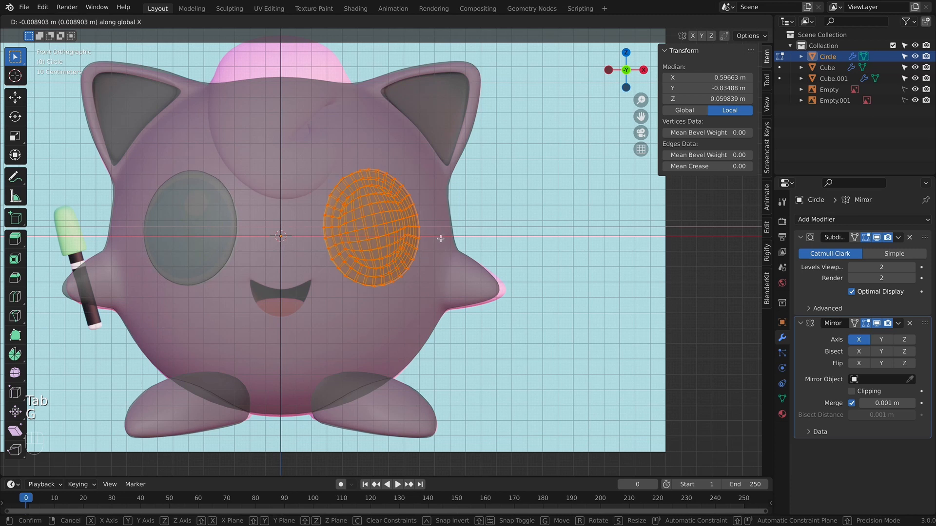
pyautogui.click(440, 238)
pyautogui.hotkey('alt', 'z')
pyautogui.moveTo(440, 238); pyautogui.dragTo(436, 328, button='middle')
pyautogui.press('KP_1')
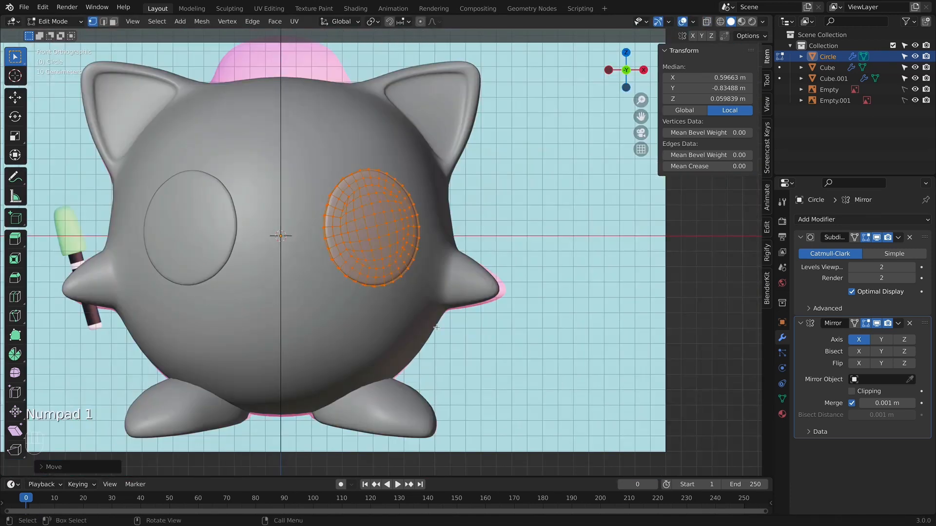
# - Duplicate the whole eye mesh in place and separate the copy into its own object
pyautogui.press('Tab')
pyautogui.press('Tab')
pyautogui.hotkey('shift', 'd')
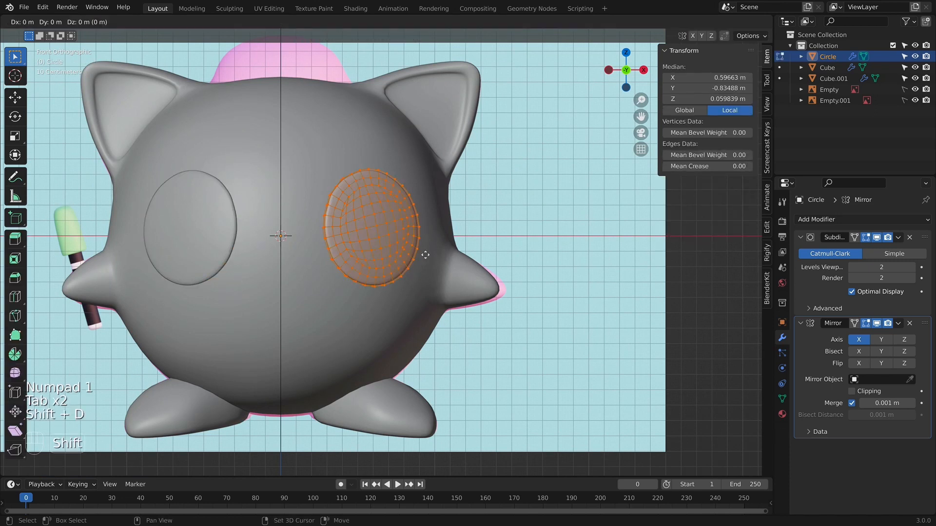
pyautogui.rightClick(424, 255)
pyautogui.press('p')
pyautogui.click(517, 248)
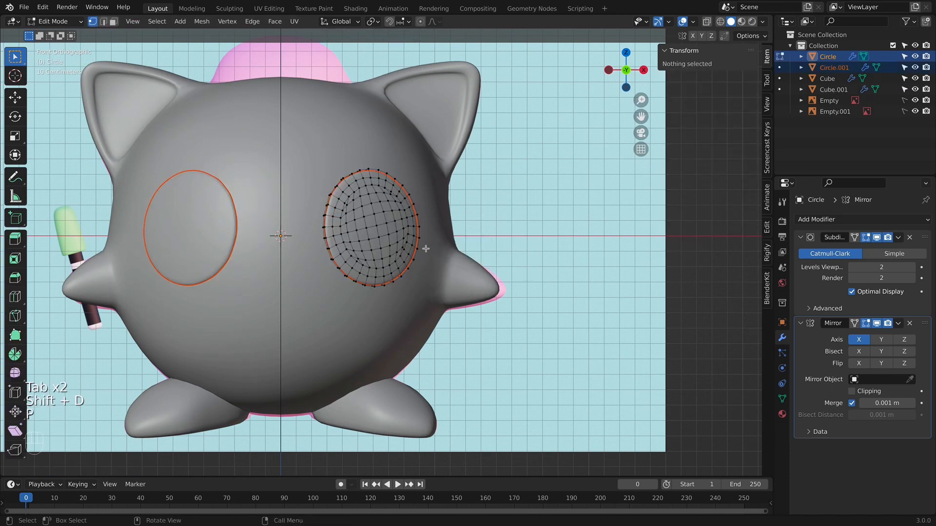
# - Shrink the duplicated eye mesh to a small highlight and place it in the upper part of the eye
pyautogui.press('Tab')
pyautogui.hotkey('alt', 'z')
pyautogui.press('Tab')
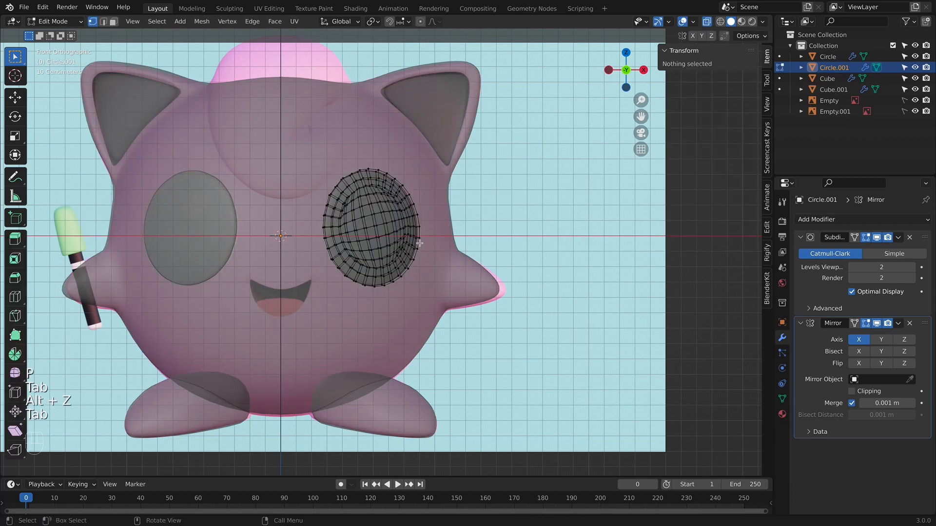
pyautogui.press('s')
pyautogui.press('a')
pyautogui.press('s')
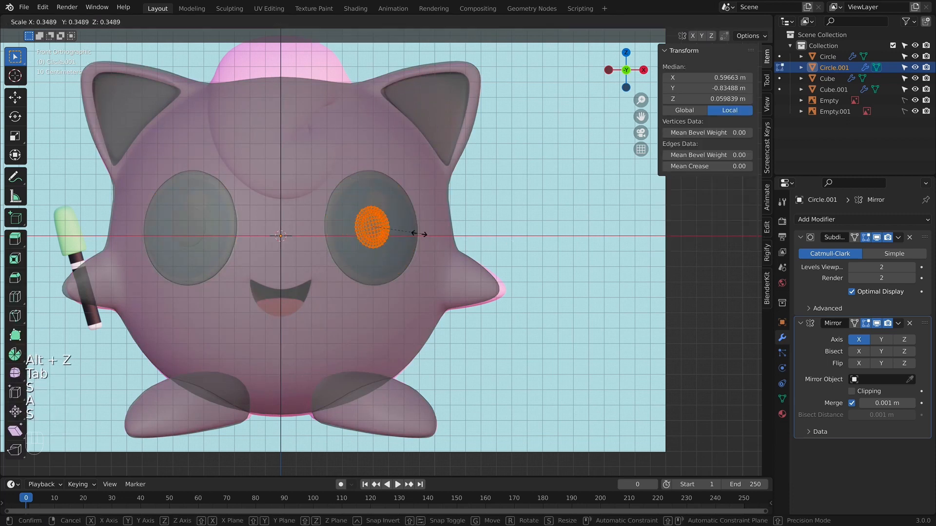
pyautogui.click(409, 231)
pyautogui.press('g')
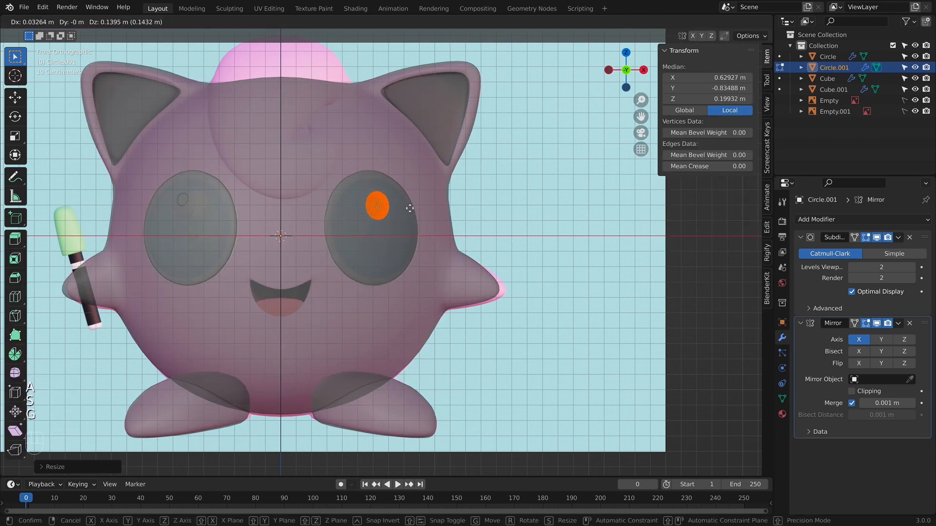
pyautogui.click(410, 208)
# - Move the highlight mesh along Y so it sits on the front surface of the eye
pyautogui.moveTo(409, 207); pyautogui.dragTo(480, 299, button='middle')
pyautogui.hotkey('alt', 'z')
pyautogui.press('g')
pyautogui.press('y')
pyautogui.click(334, 236)
pyautogui.scroll(3, 334, 236)
# - Rotate the highlight by about 4° in side view so it follows the eye's curvature
pyautogui.moveTo(383, 264); pyautogui.dragTo(387, 155, button='middle')
pyautogui.press('Tab')
pyautogui.scroll(3, 339, 202)
pyautogui.press('Tab')
pyautogui.press('r')
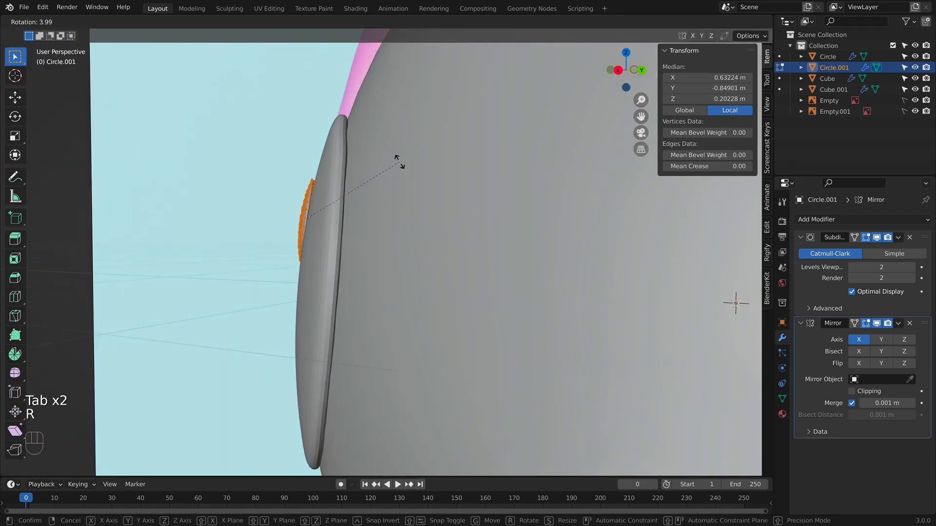
pyautogui.click(401, 167)
# - Move the highlight's Mirror modifier before its Subdivision modifier and apply it
pyautogui.press('KP_1')
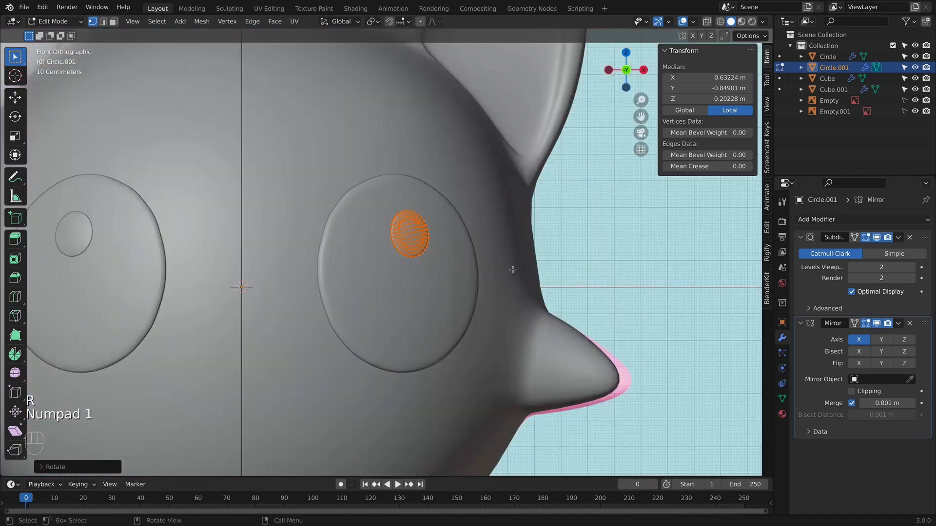
pyautogui.press('Tab')
pyautogui.keyDown('shift'); pyautogui.moveTo(405, 274); pyautogui.dragTo(543, 261, button='middle'); pyautogui.keyUp('shift')
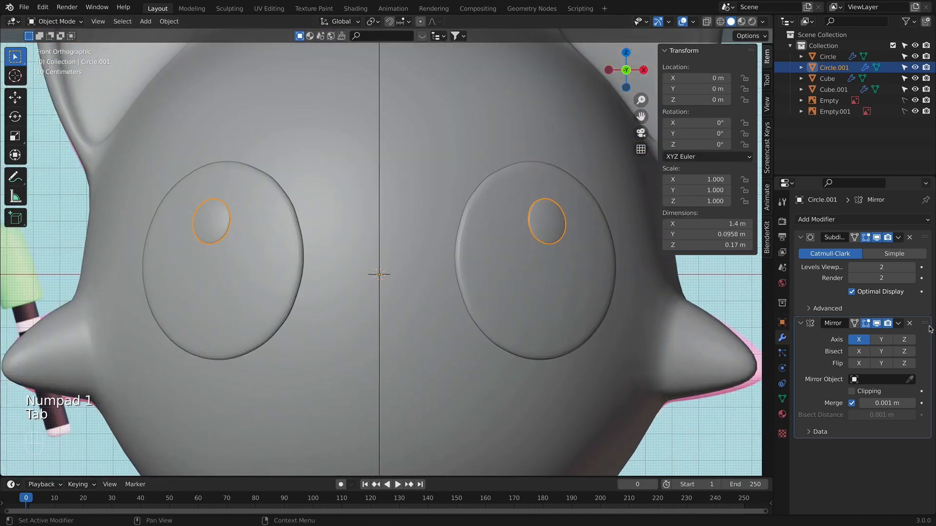
pyautogui.moveTo(925, 323); pyautogui.dragTo(924, 237)
pyautogui.press('super+a')
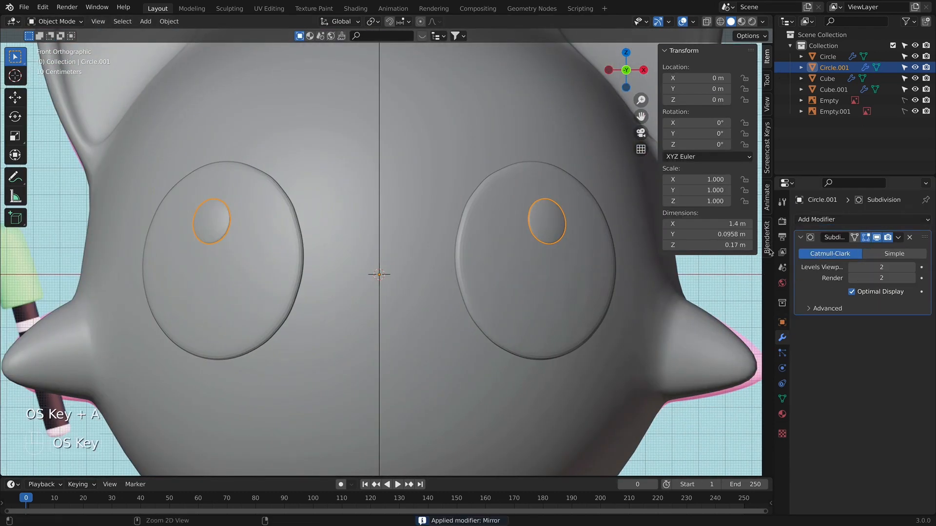
# - Select the linked highlight mesh on the negative X side and move it about 0.09 m inward to match the reference
pyautogui.press('Tab')
pyautogui.hotkey('alt', 'z')
pyautogui.click(210, 223)
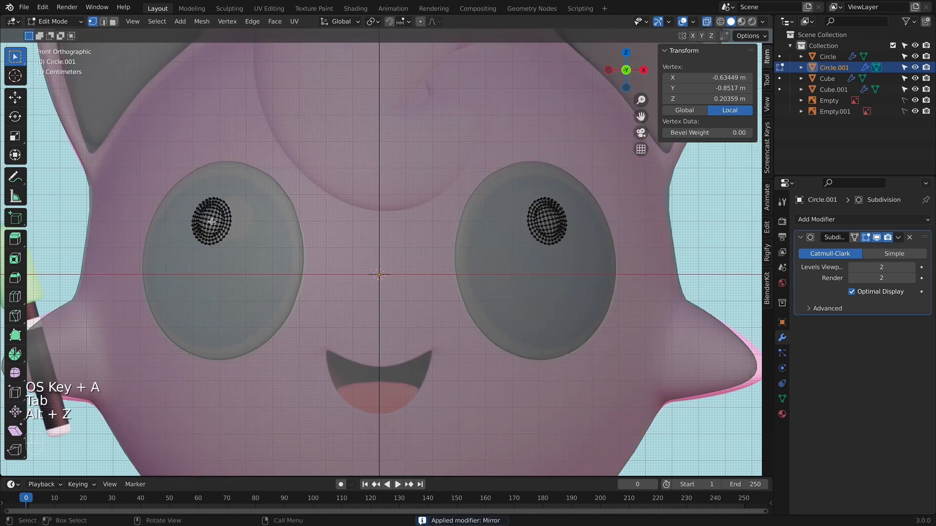
pyautogui.press('l')
pyautogui.press('g')
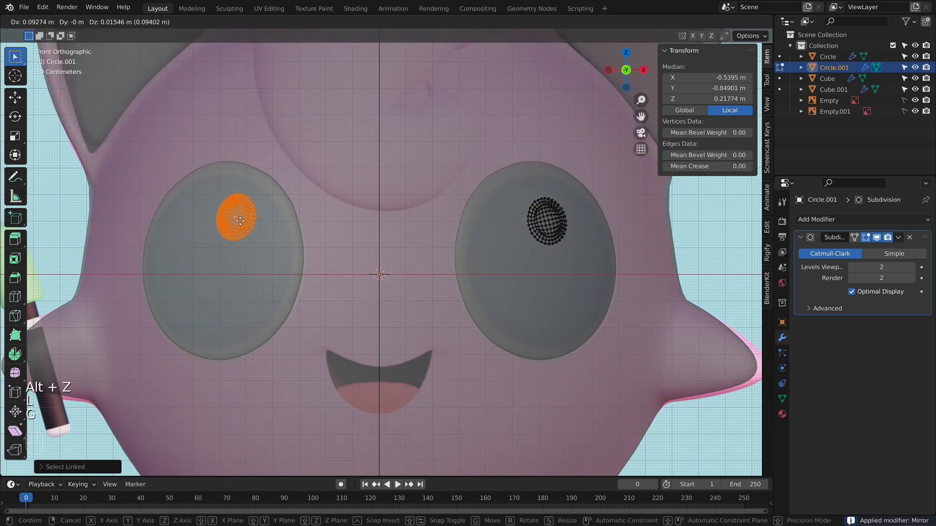
pyautogui.click(238, 223)
# - Turn X-ray off and reposition the moved highlight against the surface of its eye
pyautogui.moveTo(238, 223); pyautogui.dragTo(515, 303, button='middle')
pyautogui.hotkey('alt', 'z')
pyautogui.press('g')
pyautogui.click(551, 321)
pyautogui.scroll(2, 554, 219)
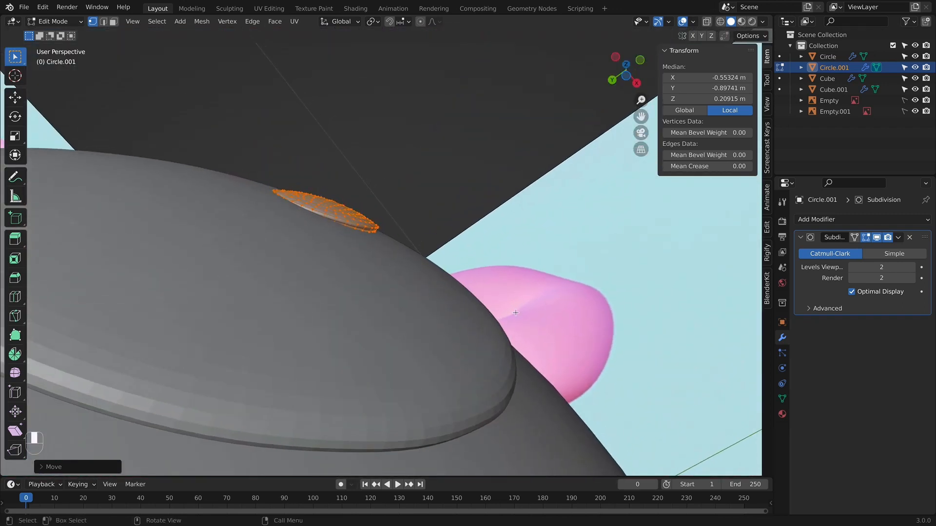
# - Rotate the moved highlight slightly to follow the eye's surface and return to Object Mode in front view
pyautogui.press('r')
pyautogui.click(512, 313)
pyautogui.click(457, 151)
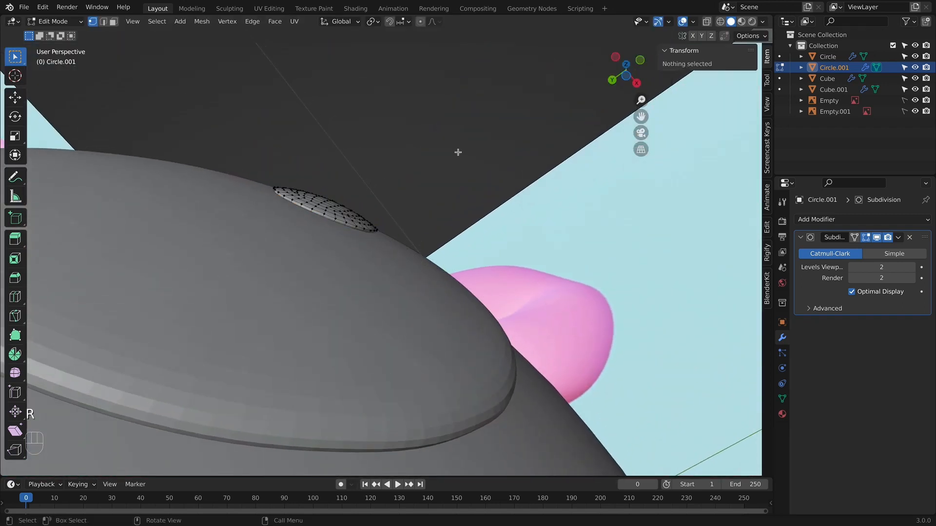
pyautogui.press('KP_1')
pyautogui.scroll(-2, 554, 337)
pyautogui.press('Tab')
pyautogui.scroll(-3, 517, 296)
pyautogui.keyDown('shift'); pyautogui.moveTo(517, 295); pyautogui.dragTo(367, 246); pyautogui.keyUp('shift')
pyautogui.click(497, 271)
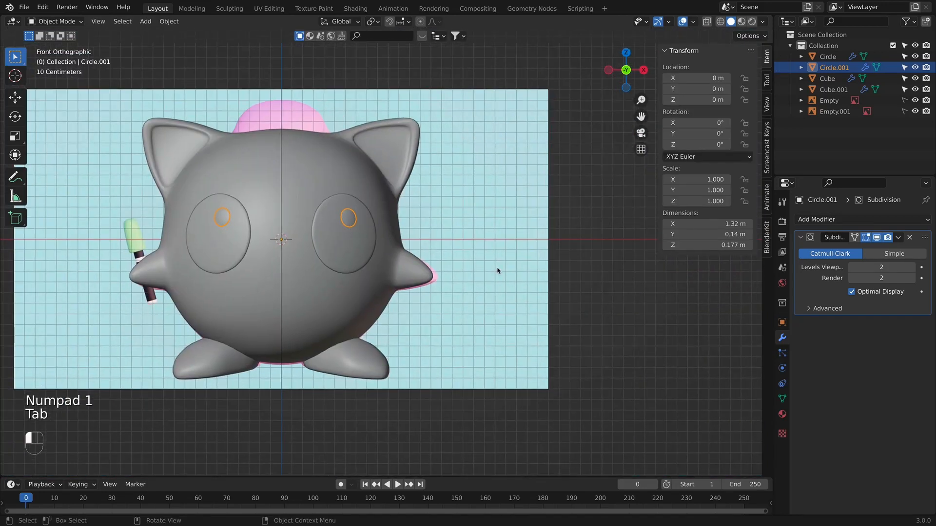
# - Select the body, compare its topology with the hair in the front reference, and apply its Mirror modifier
pyautogui.keyDown('shift'); pyautogui.moveTo(451, 295); pyautogui.dragTo(559, 290, button='middle'); pyautogui.keyUp('shift')
pyautogui.click(425, 284)
pyautogui.press('Tab')
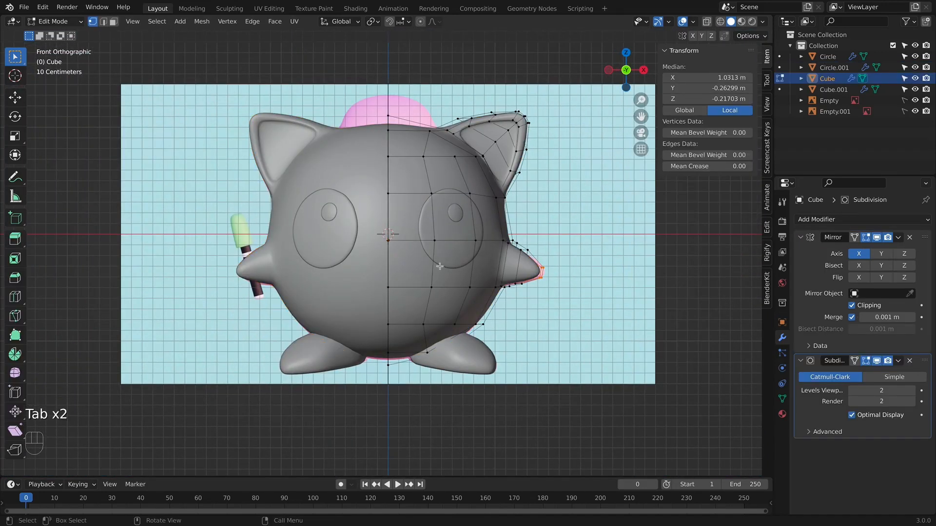
pyautogui.keyDown('shift'); pyautogui.scroll(2, 440, 266); pyautogui.keyUp('shift')
pyautogui.hotkey('alt', 'z')
pyautogui.keyDown('shift'); pyautogui.scroll(4, 403, 244); pyautogui.keyUp('shift')
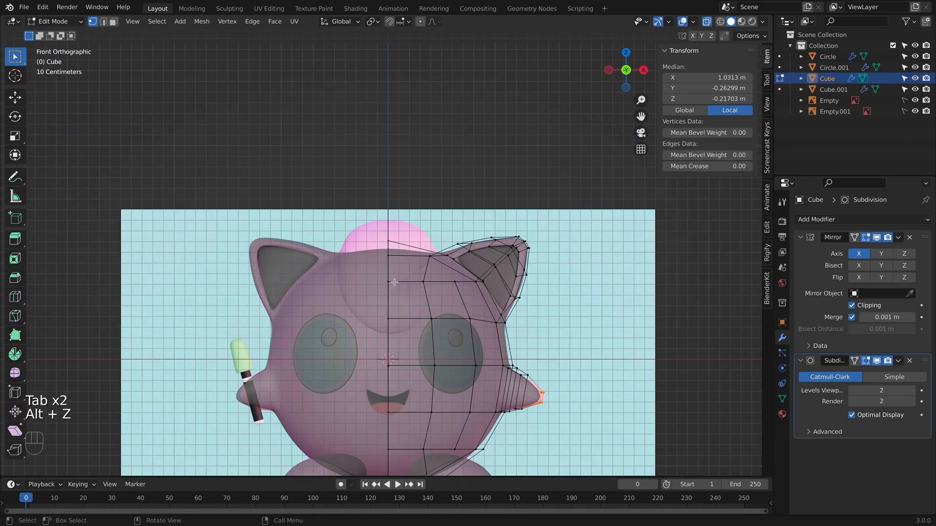
pyautogui.hotkey('alt', 'z')
pyautogui.scroll(2, 376, 229)
pyautogui.keyDown('shift'); pyautogui.moveTo(390, 249); pyautogui.dragTo(374, 199, button='middle'); pyautogui.keyUp('shift')
pyautogui.press('Tab')
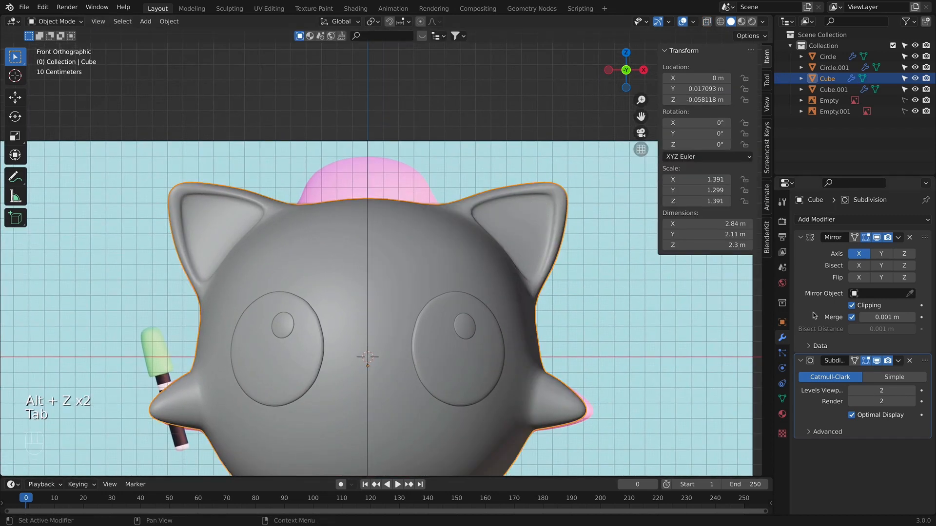
pyautogui.click(823, 272)
pyautogui.press('super+a')
# - Enter Edit Mode, select the faces at the top of the head and shape them into a circle with LoopTools
pyautogui.press('Tab')
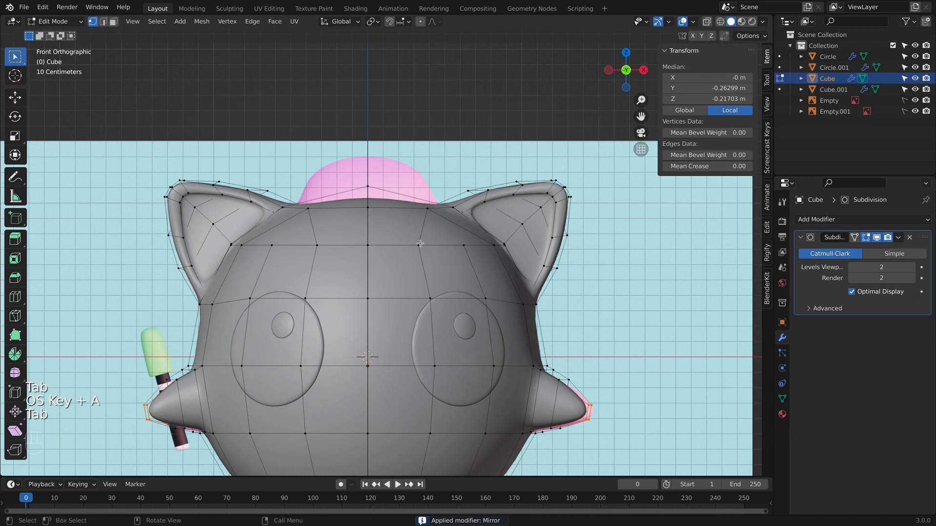
pyautogui.moveTo(440, 275); pyautogui.dragTo(449, 392, button='middle')
pyautogui.keyDown('shift'); pyautogui.moveTo(384, 274); pyautogui.dragTo(388, 301, button='middle'); pyautogui.keyUp('shift')
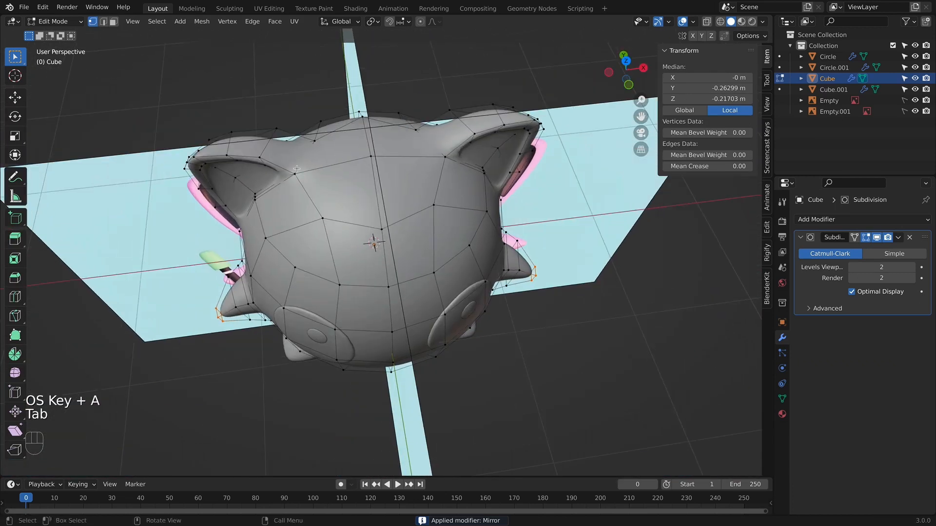
pyautogui.click(306, 192)
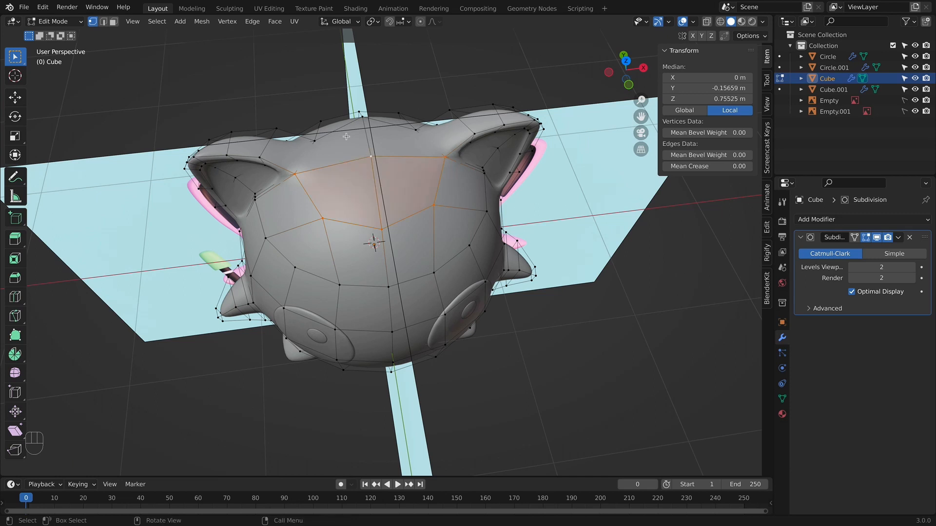
pyautogui.rightClick(359, 157)
pyautogui.moveTo(359, 157)
pyautogui.click(431, 167)
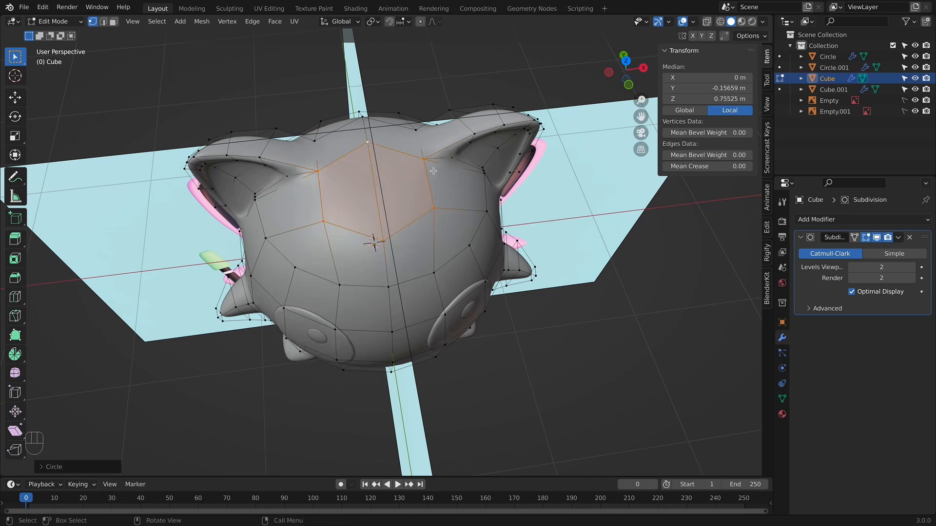
# - Scale the selected head faces to the hair's width in the front reference and extrude them upward about 0.3 m
pyautogui.press('KP_1')
pyautogui.press('s')
pyautogui.click(499, 251)
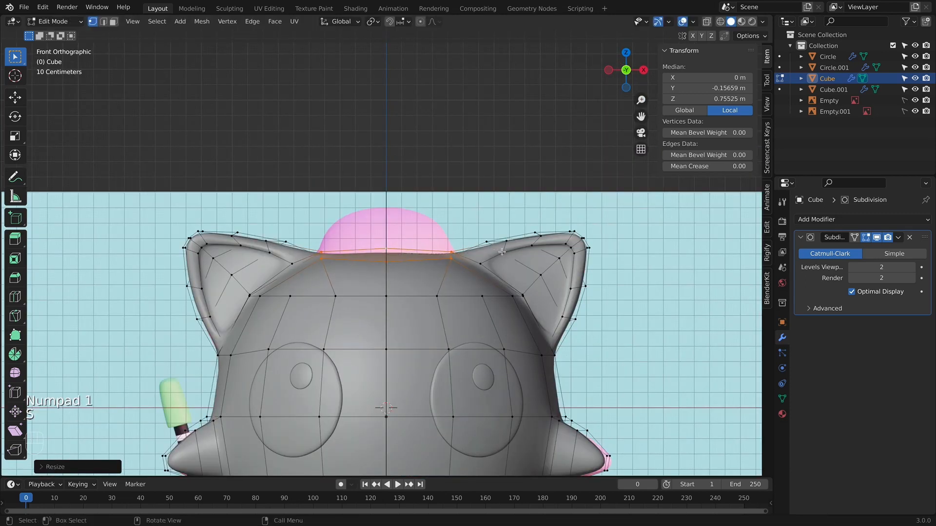
pyautogui.hotkey('alt', 'z')
pyautogui.press('e')
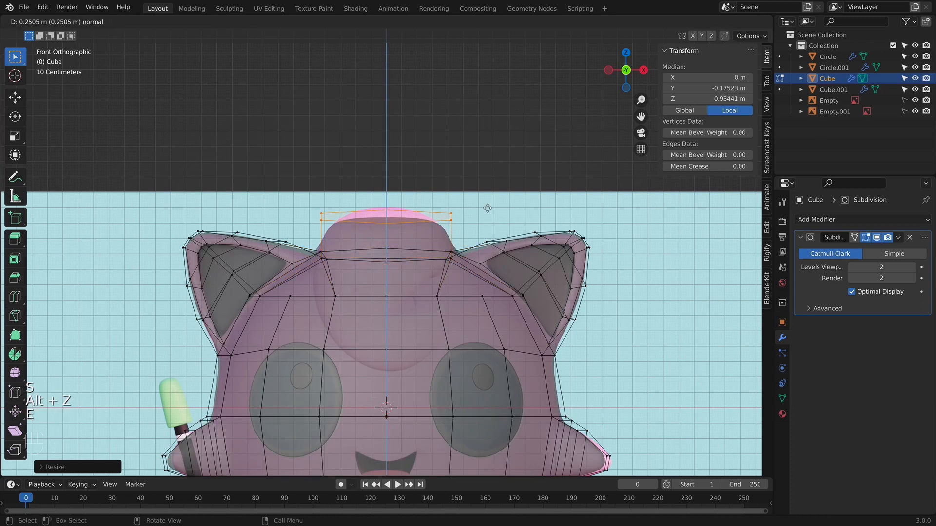
pyautogui.click(487, 199)
# - Narrow the top of the extruded hair along X to match the reference and turn X-ray off
pyautogui.press('s')
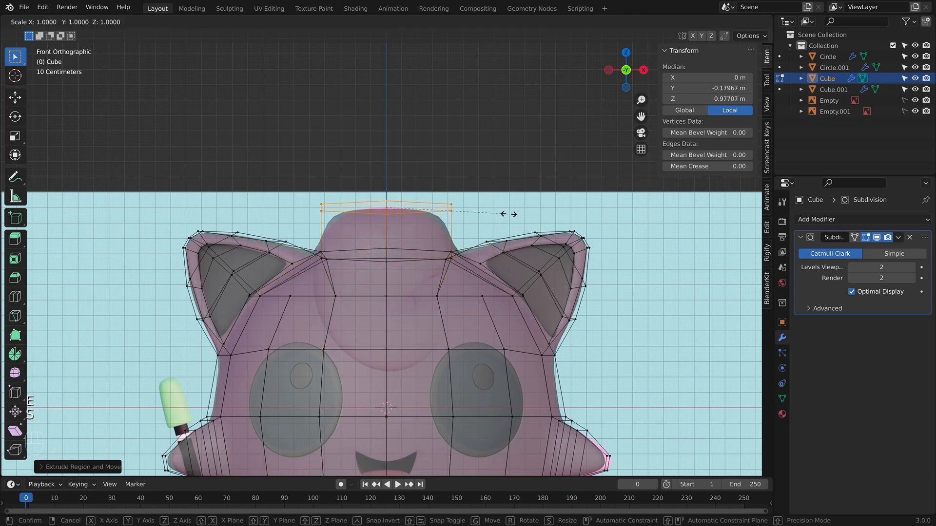
pyautogui.press('x')
pyautogui.click(488, 210)
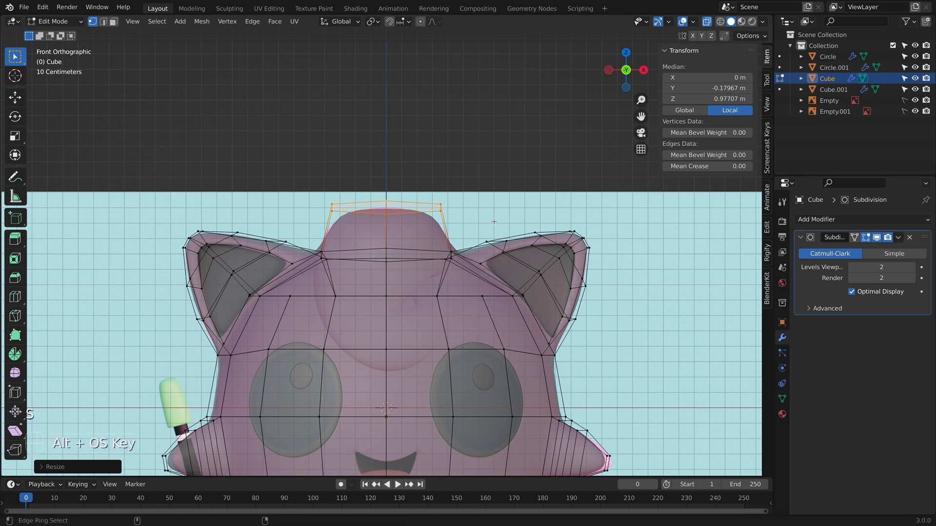
pyautogui.press('super+x')
pyautogui.press('super+z')
pyautogui.hotkey('alt', 'z')
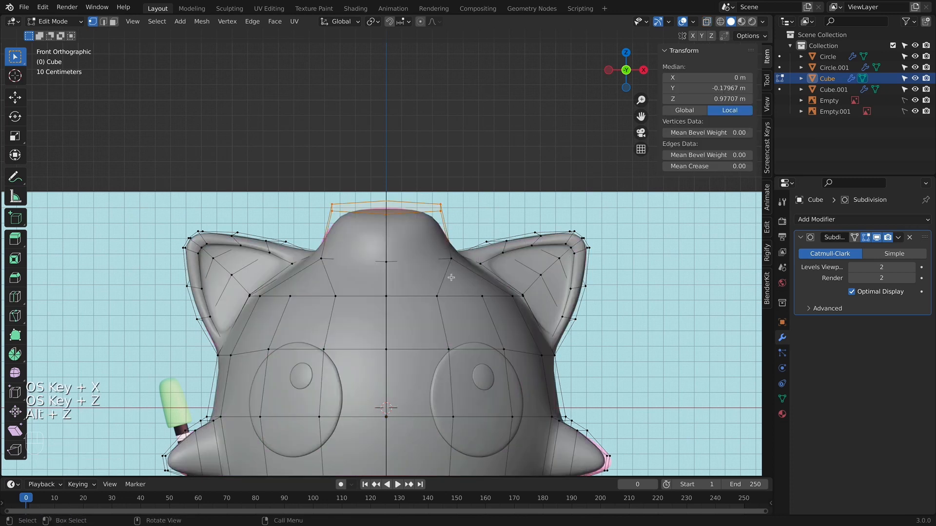
# - Select the front faces of the raised hair, extrude them forward about 0.3 m and lower them along the side reference
pyautogui.moveTo(451, 277); pyautogui.dragTo(500, 237, button='middle')
pyautogui.click(300, 224)
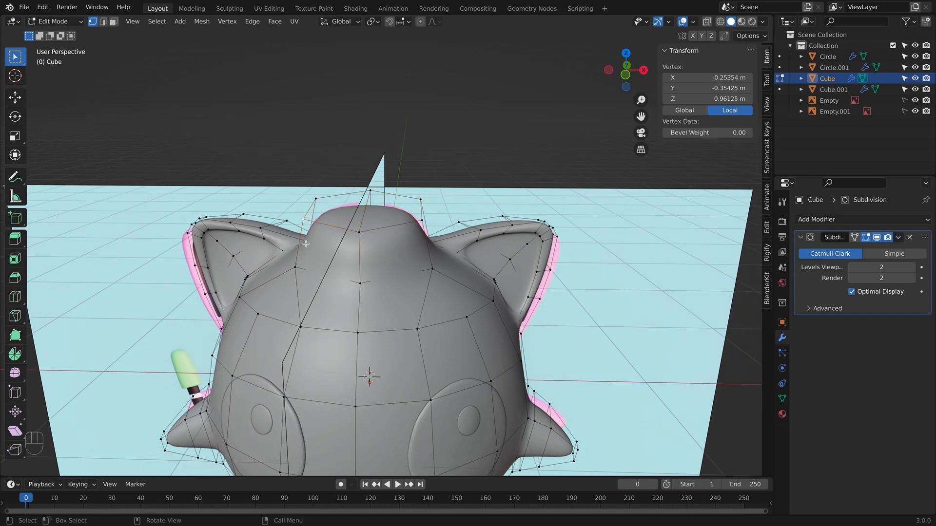
pyautogui.keyDown('shift'); pyautogui.click(295, 266); pyautogui.keyUp('shift')
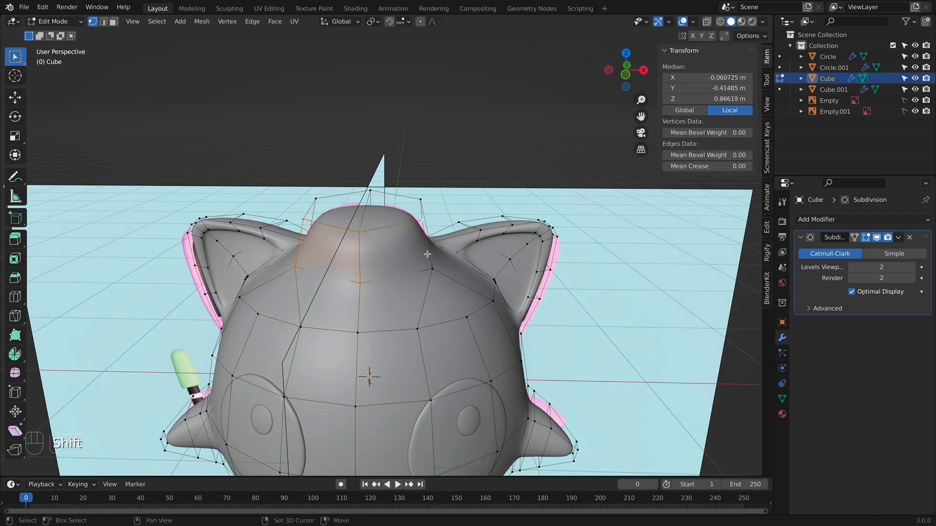
pyautogui.moveTo(440, 269); pyautogui.dragTo(375, 269, button='middle')
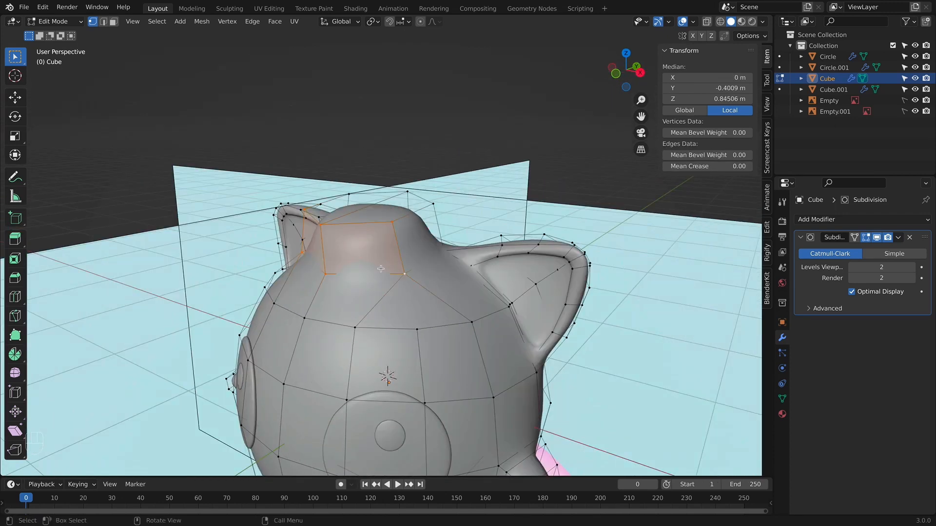
pyautogui.press('KP_1')
pyautogui.press('KP_3')
pyautogui.hotkey('alt', 'z')
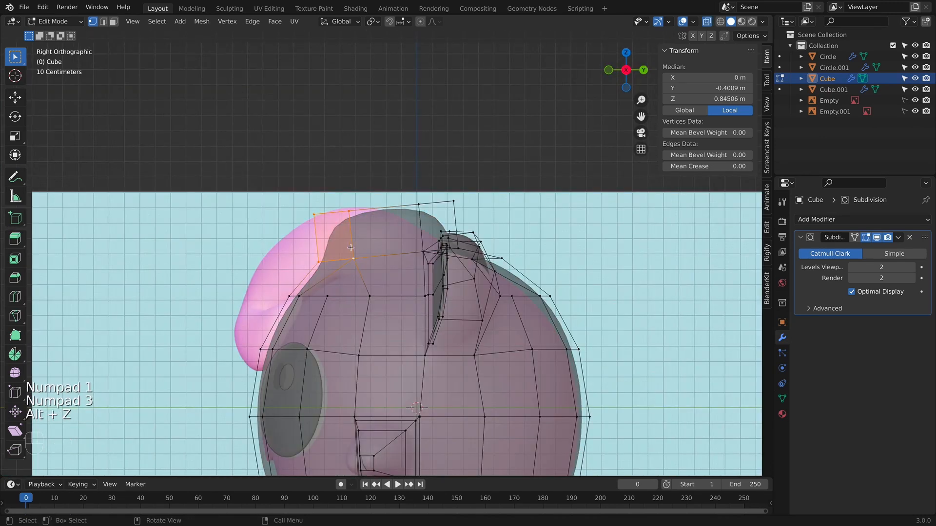
pyautogui.press('e')
pyautogui.click(292, 266)
pyautogui.press('g')
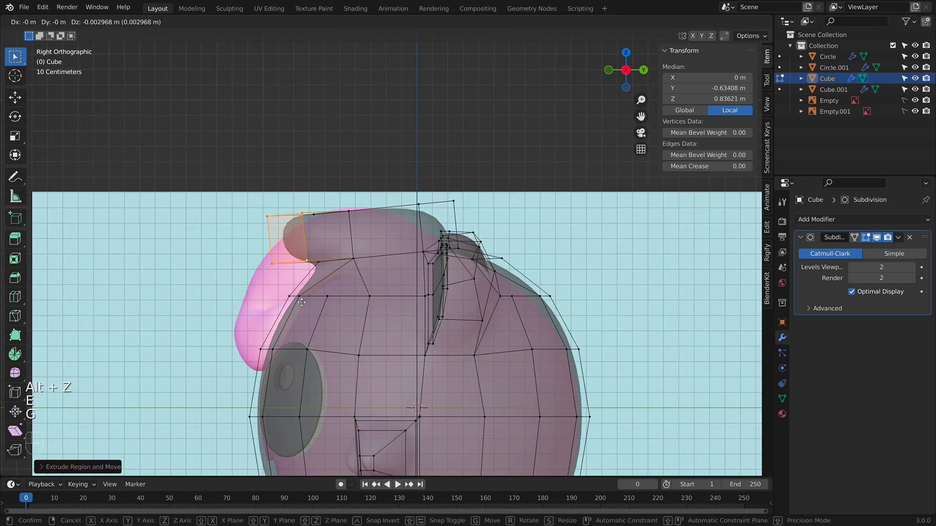
pyautogui.click(304, 327)
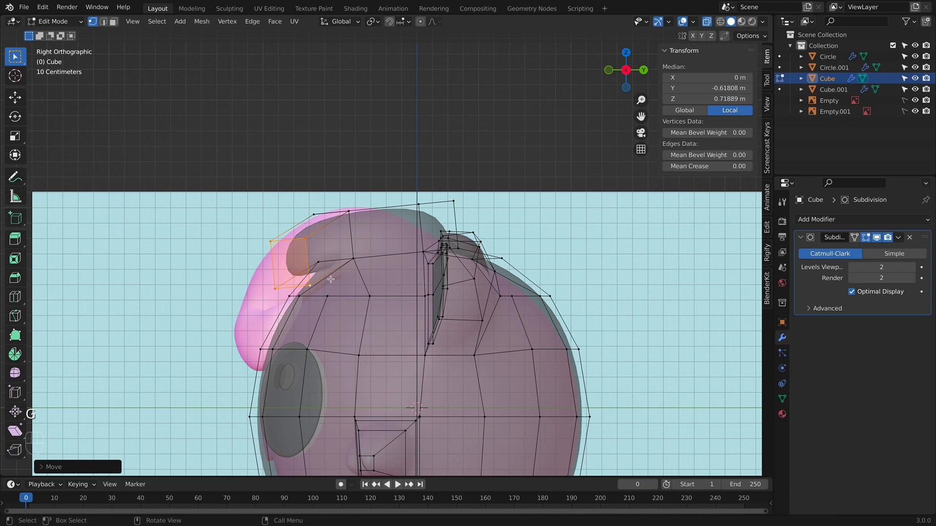
# - Round the front end of the hair with LoopTools Circle, then rotate and scale it to follow the side reference
pyautogui.press('s')
pyautogui.click(352, 306)
pyautogui.rightClick(304, 261)
pyautogui.moveTo(306, 253)
pyautogui.click(355, 263)
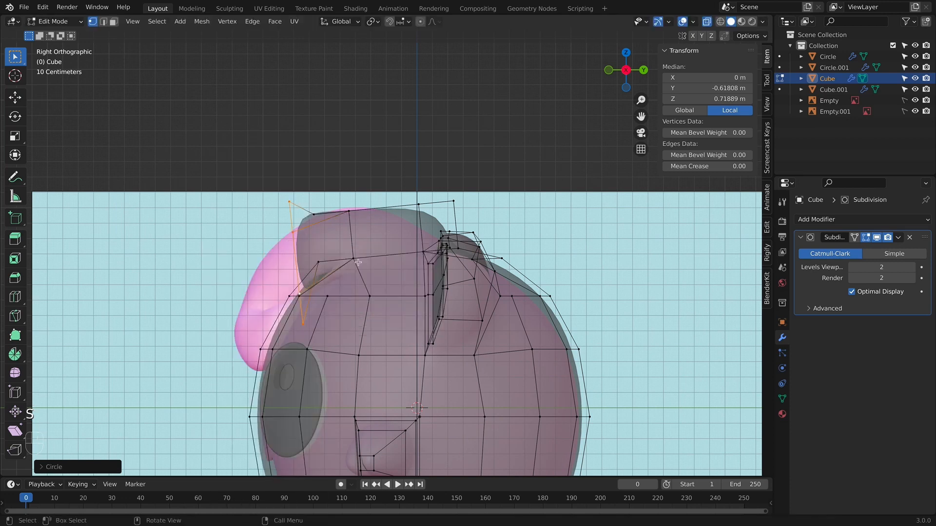
pyautogui.press('r')
pyautogui.click(371, 307)
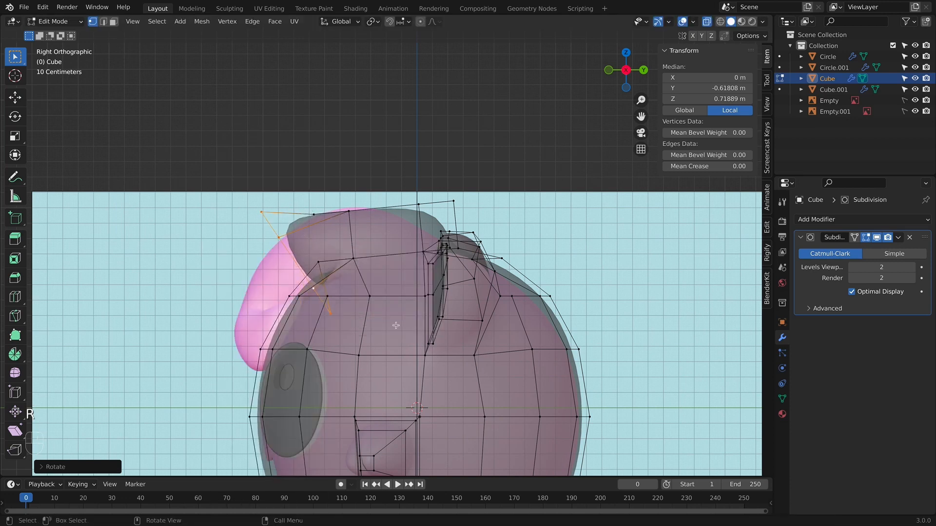
pyautogui.press('s')
pyautogui.click(369, 306)
# - In front view, enlarge the hair's front end and move it slightly toward negative X to match the reference
pyautogui.moveTo(369, 306); pyautogui.dragTo(452, 306, button='middle')
pyautogui.press('KP_1')
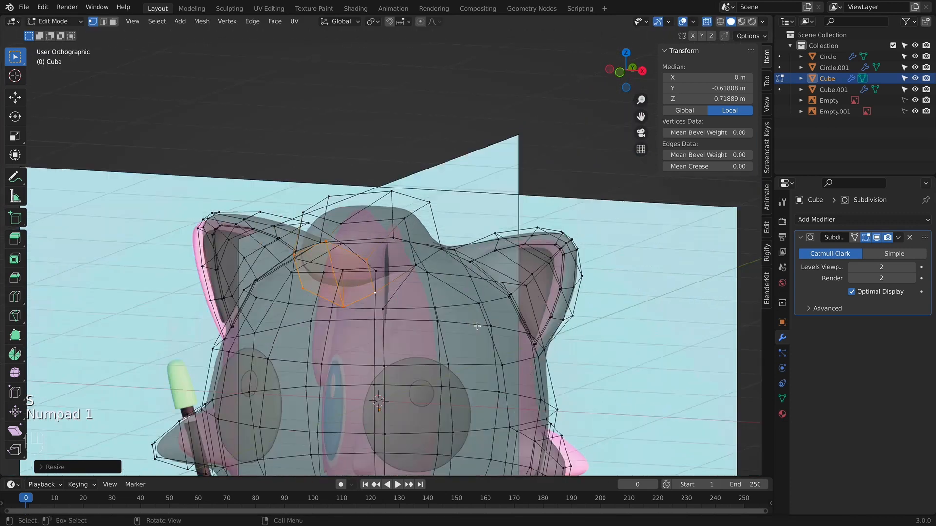
pyautogui.hotkey('alt', 'z')
pyautogui.hotkey('alt', 'z')
pyautogui.press('s')
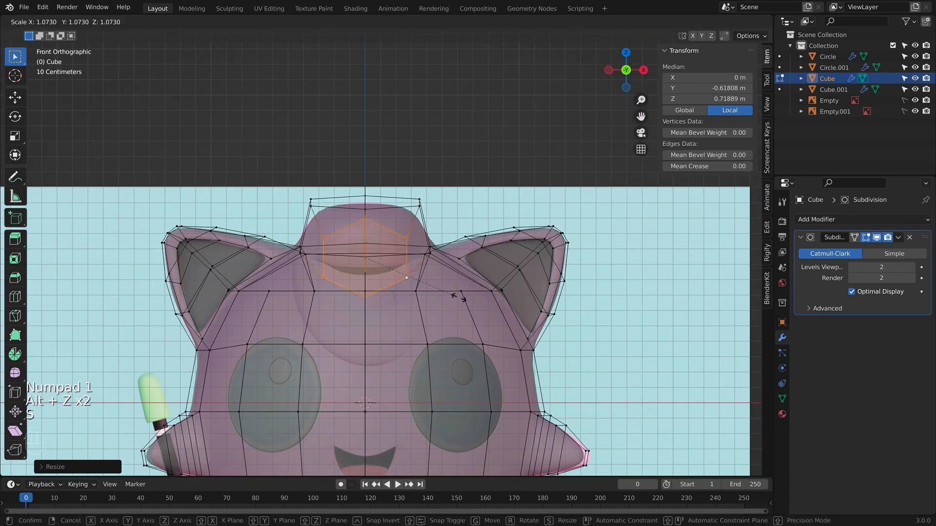
pyautogui.click(473, 303)
pyautogui.press('g')
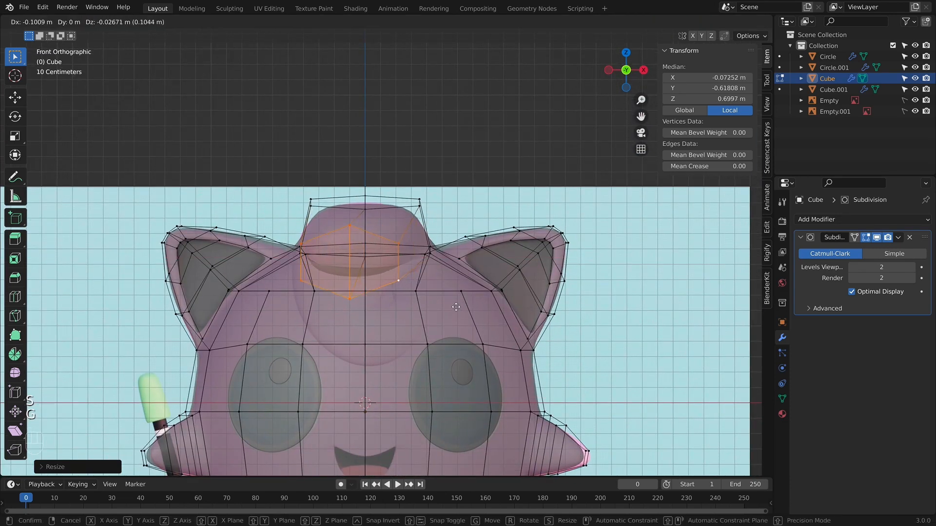
pyautogui.click(432, 309)
# - Extrude the hair's front end downward and reposition the new section over the curl in the side reference
pyautogui.press('e')
pyautogui.click(423, 360)
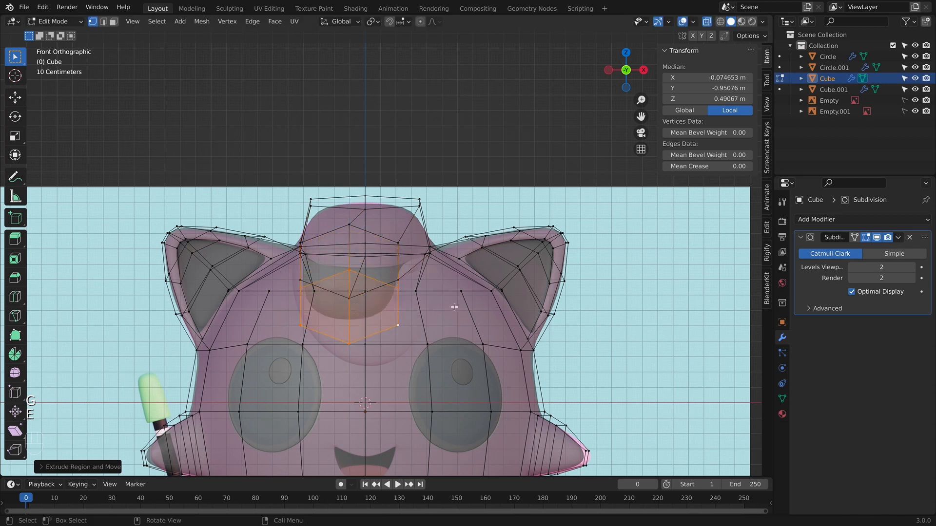
pyautogui.press('KP_3')
pyautogui.press('g')
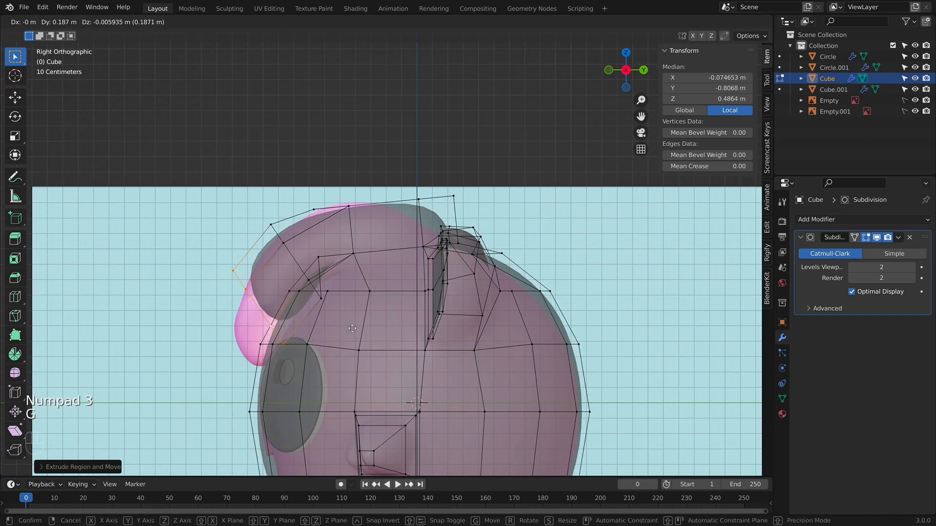
pyautogui.click(354, 334)
# - Rotate and scale the new hair section in side view to follow the downward bend of the curl
pyautogui.press('r')
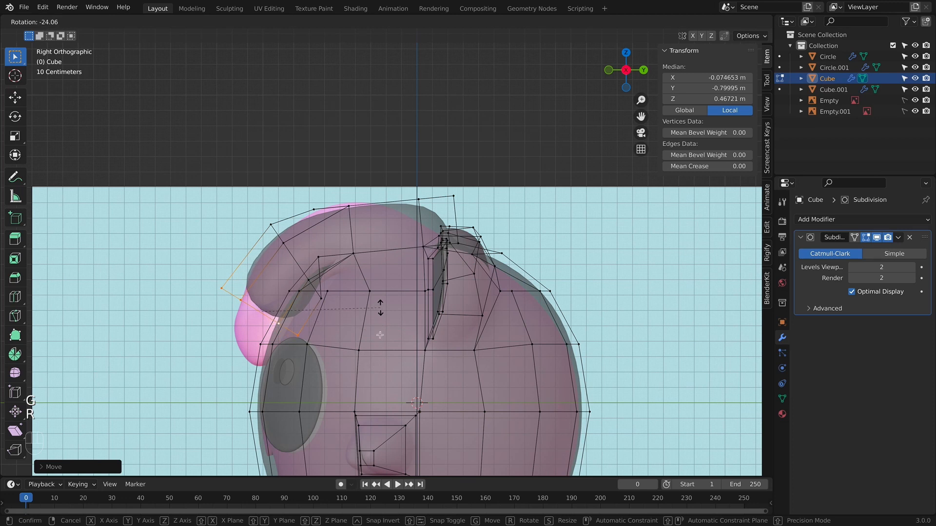
pyautogui.click(381, 308)
pyautogui.press('s')
pyautogui.click(369, 331)
# - Extrude the hair's end about 0.3 m farther down in front view to form the tip
pyautogui.press('KP_1')
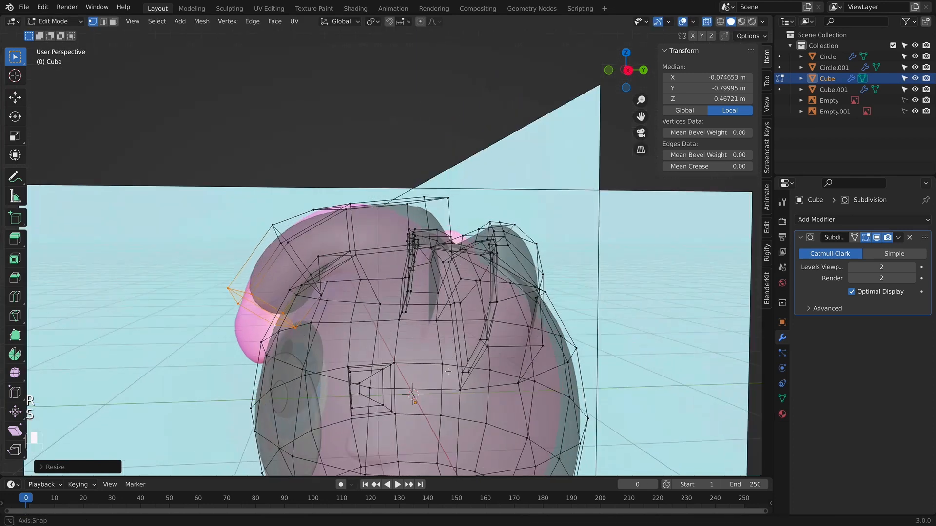
pyautogui.press('e')
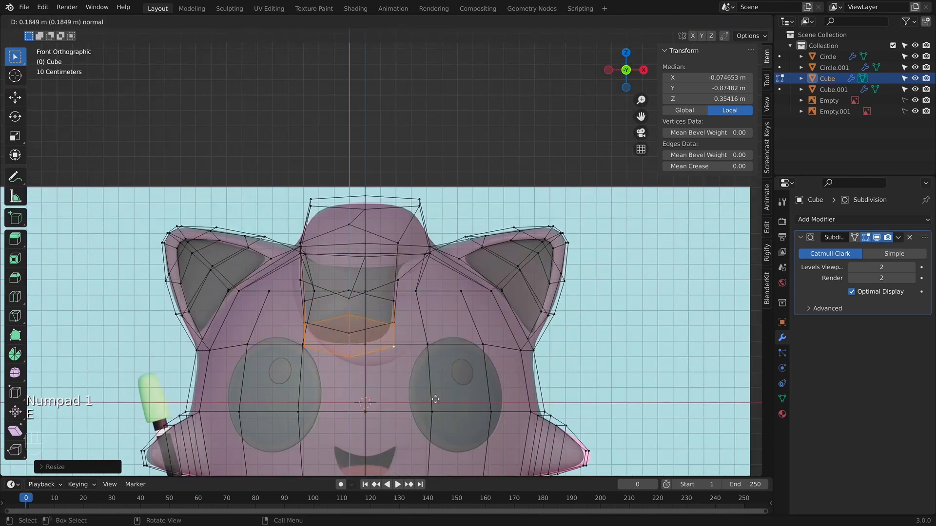
pyautogui.click(476, 415)
pyautogui.press('r')
pyautogui.click(448, 243)
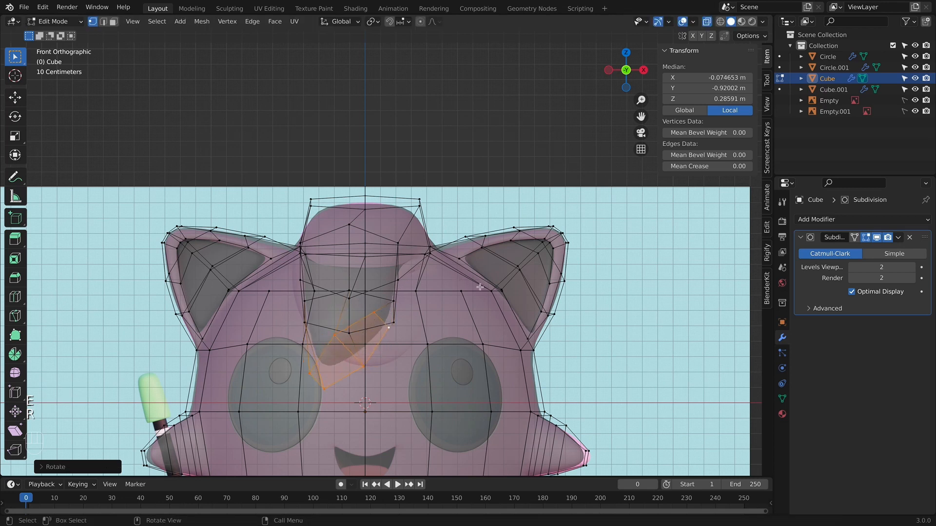
pyautogui.press('super+z')
# - Shape the end faces of the hair tip into a circle with LoopTools
pyautogui.rightClick(376, 348)
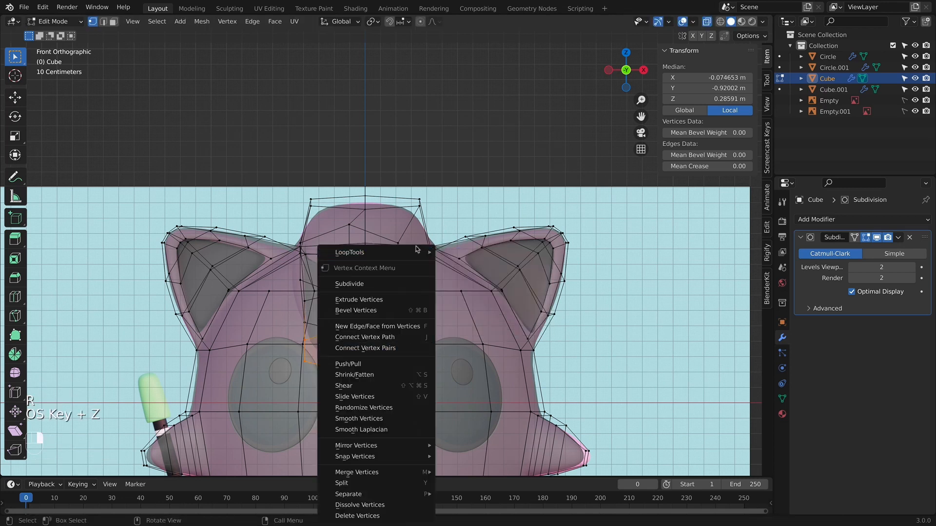
pyautogui.moveTo(424, 260)
pyautogui.click(458, 265)
pyautogui.press('r')
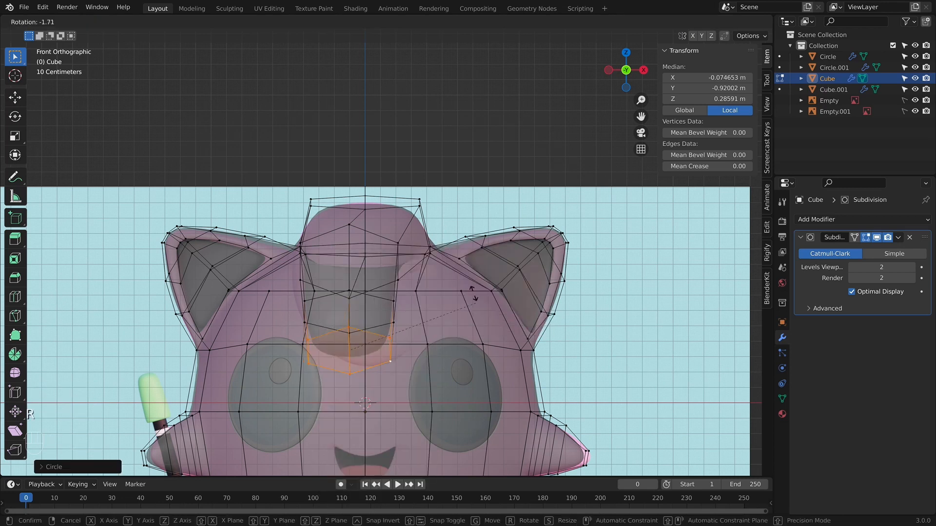
pyautogui.click(463, 287)
pyautogui.press('super+z')
# - Rotate the rounded hair tip and move it upward toward positive X to match the curl in the reference
pyautogui.press('r')
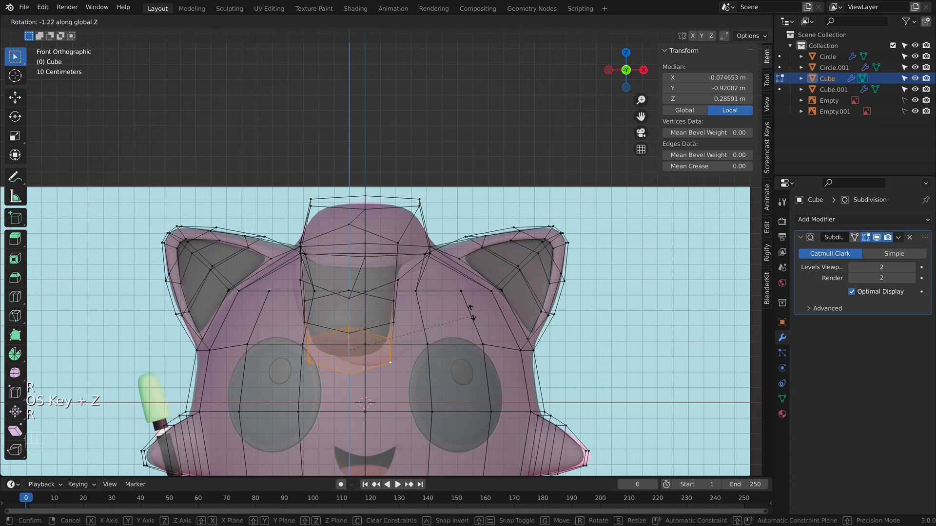
pyautogui.click(478, 369)
pyautogui.press('g')
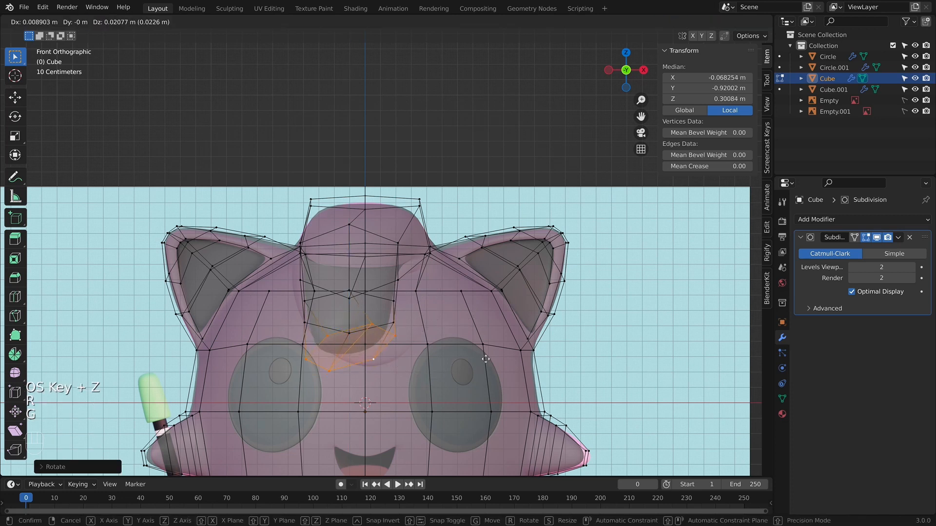
pyautogui.click(478, 350)
# - Select the edge loop just above the hair tip and widen it along X to fit the front reference
pyautogui.hotkey('alt', 'z')
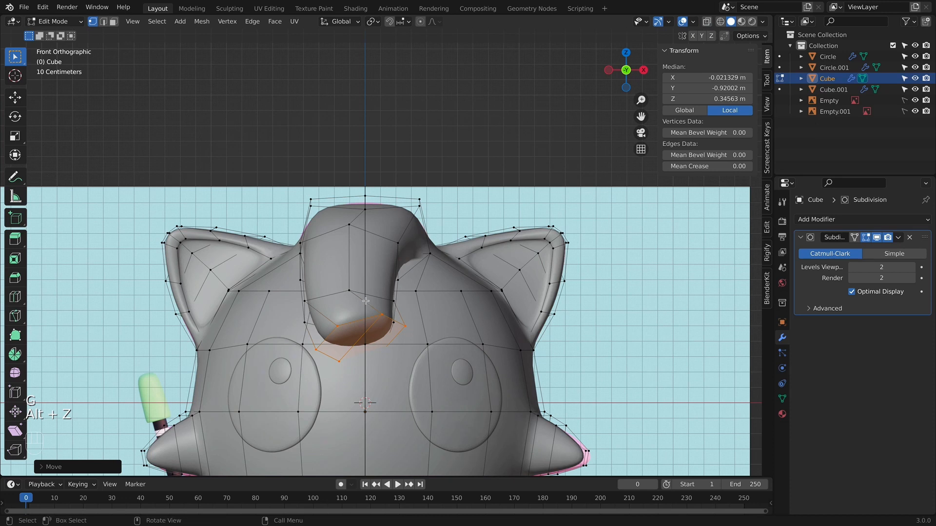
pyautogui.hotkey('alt', 'z')
pyautogui.press('s')
pyautogui.press('x')
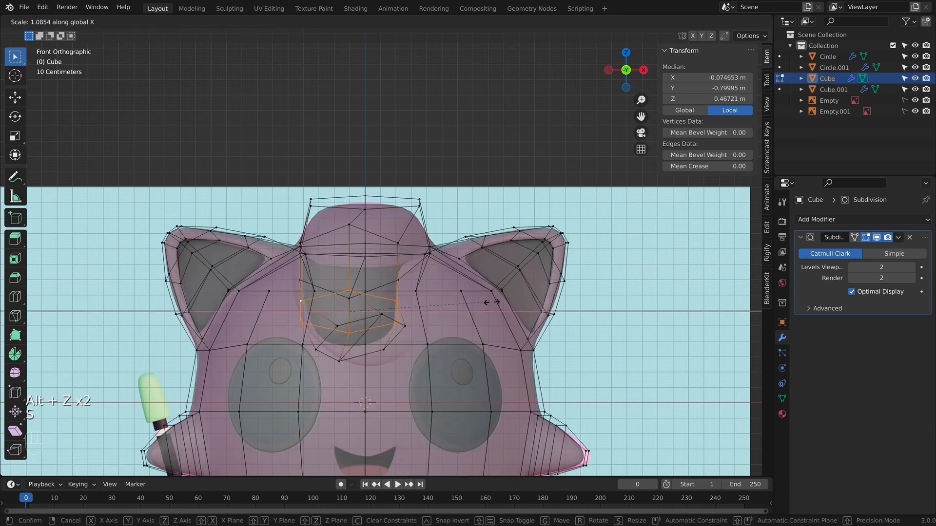
pyautogui.click(518, 306)
pyautogui.hotkey('alt', 'z')
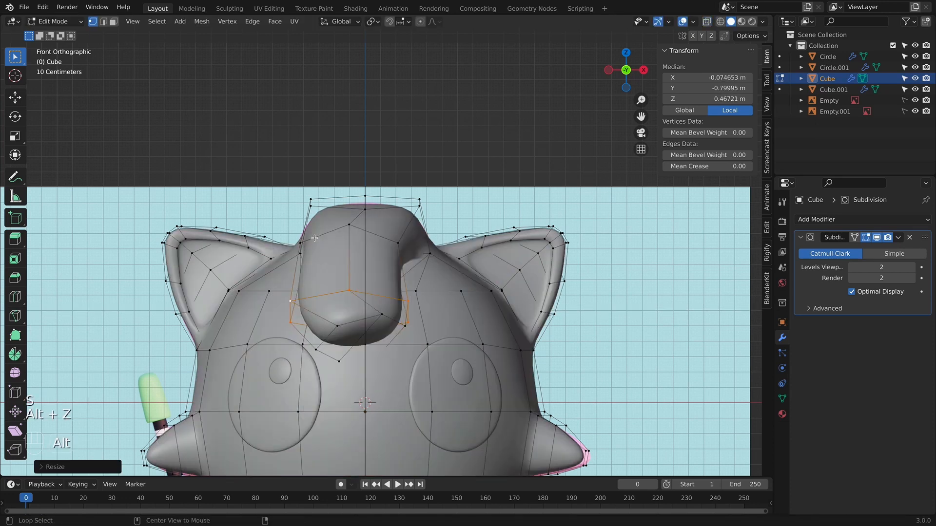
# - Select the upper edge loop of the hair, widen it about 1.3 times along X and shift it toward negative X
pyautogui.hotkey('alt', 'z')
pyautogui.hotkey('alt', 'z')
pyautogui.keyDown('alt'); pyautogui.click(334, 242); pyautogui.keyUp('alt')
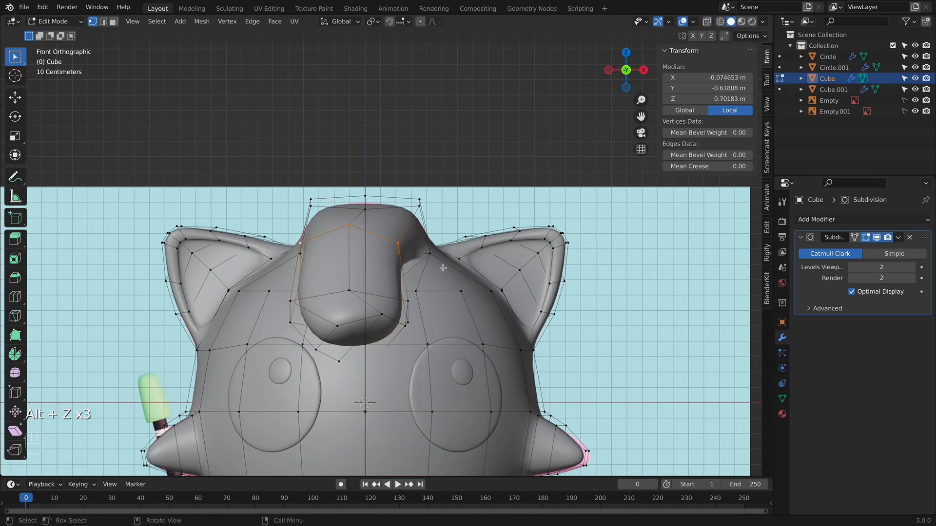
pyautogui.press('s')
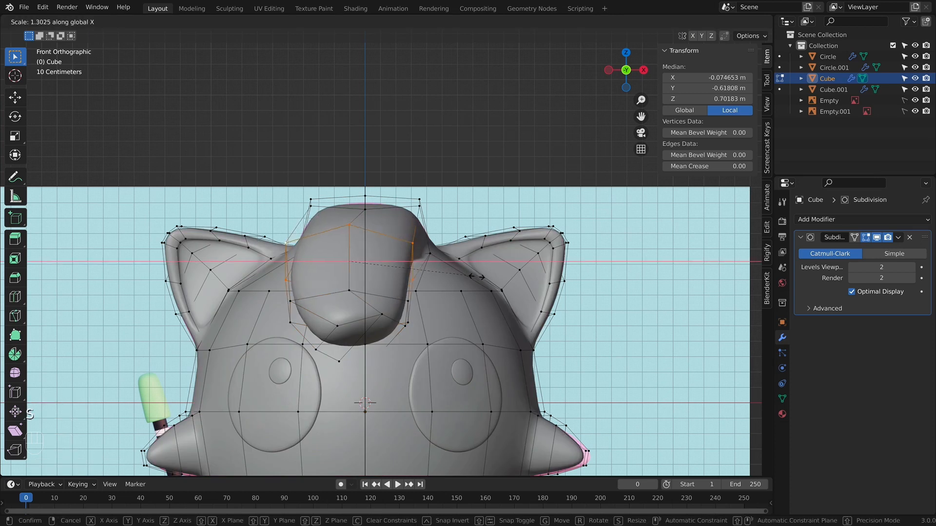
pyautogui.click(472, 276)
pyautogui.hotkey('alt', 'z')
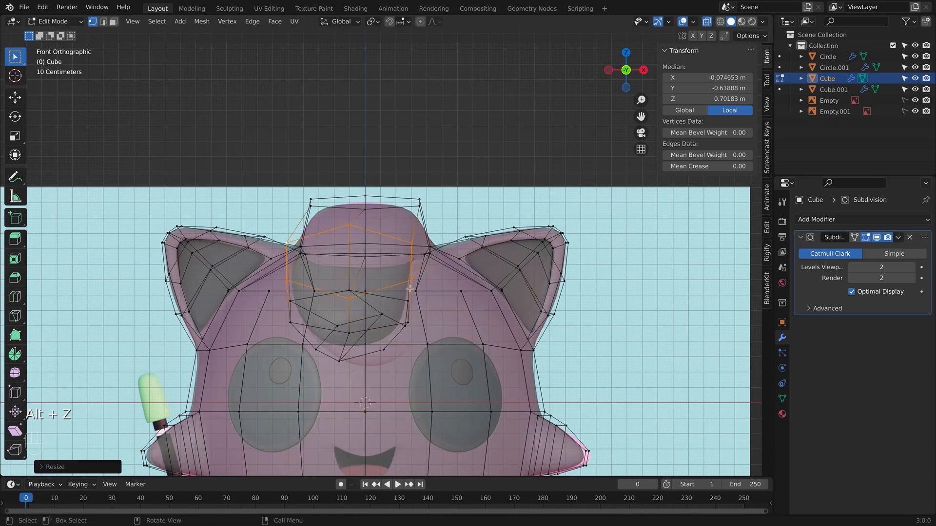
pyautogui.hotkey('alt', 'z')
pyautogui.press('g')
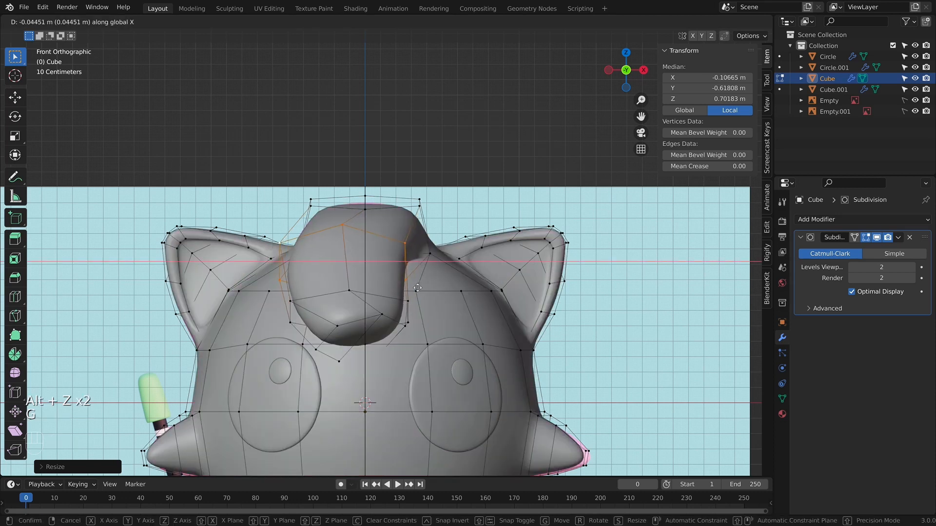
pyautogui.click(385, 312)
# - Select the edge loop at the hair tip, scale it down and move it along Y toward the body to about Y -0.86 m
pyautogui.hotkey('alt', 'z')
pyautogui.keyDown('alt'); pyautogui.click(357, 323); pyautogui.keyUp('alt')
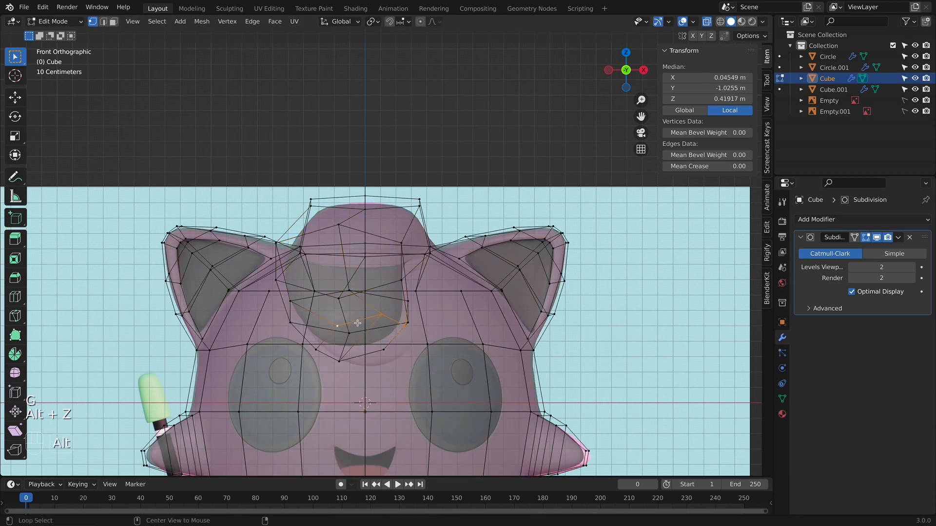
pyautogui.keyDown('alt'); pyautogui.click(352, 360); pyautogui.keyUp('alt')
pyautogui.hotkey('alt', 'z')
pyautogui.moveTo(465, 318); pyautogui.dragTo(361, 321, button='middle')
pyautogui.press('s')
pyautogui.click(348, 327)
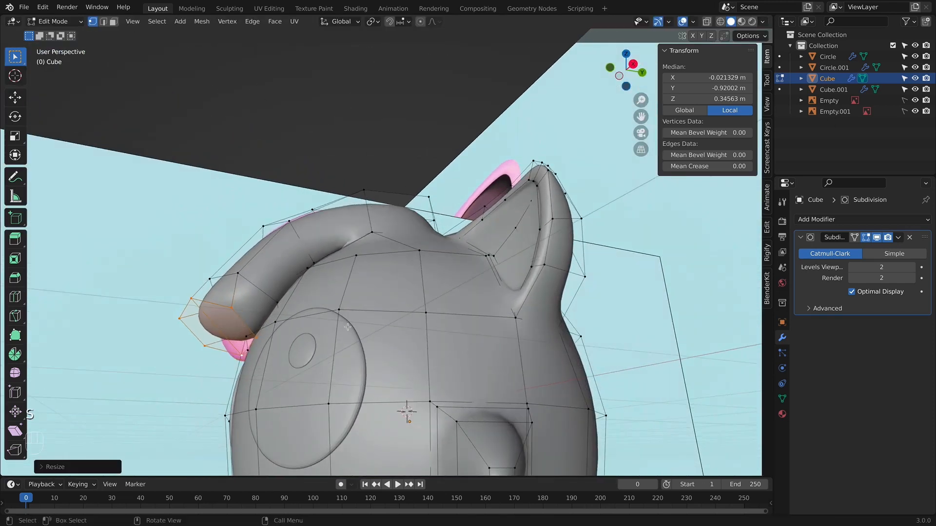
pyautogui.press('g')
pyautogui.press('z')
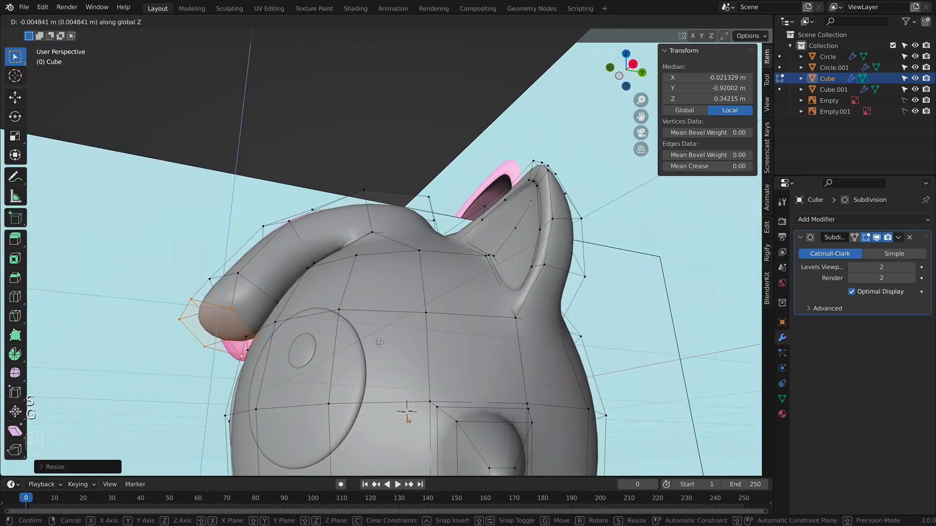
pyautogui.click(385, 342)
# - In front view, move the edge loop above the hair tip about 0.07 m toward negative X
pyautogui.press('KP_1')
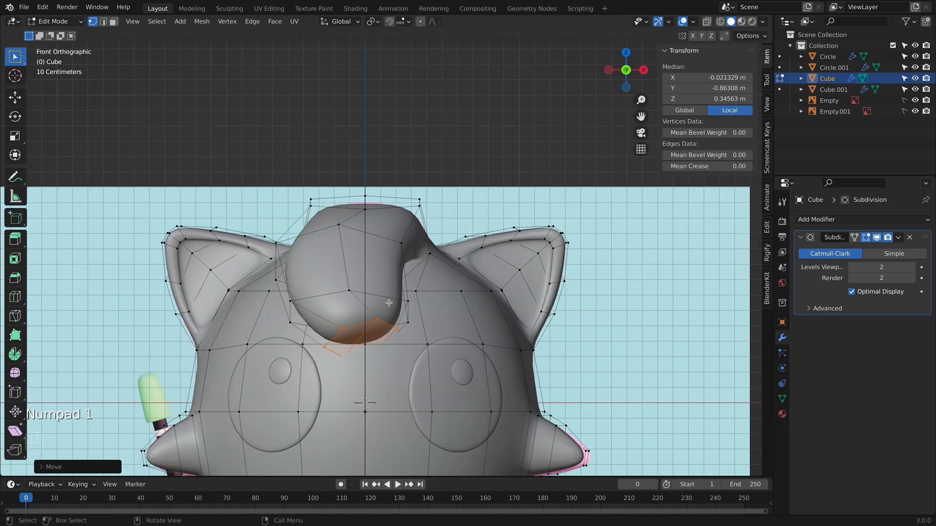
pyautogui.keyDown('alt'); pyautogui.click(374, 293); pyautogui.keyUp('alt')
pyautogui.press('g')
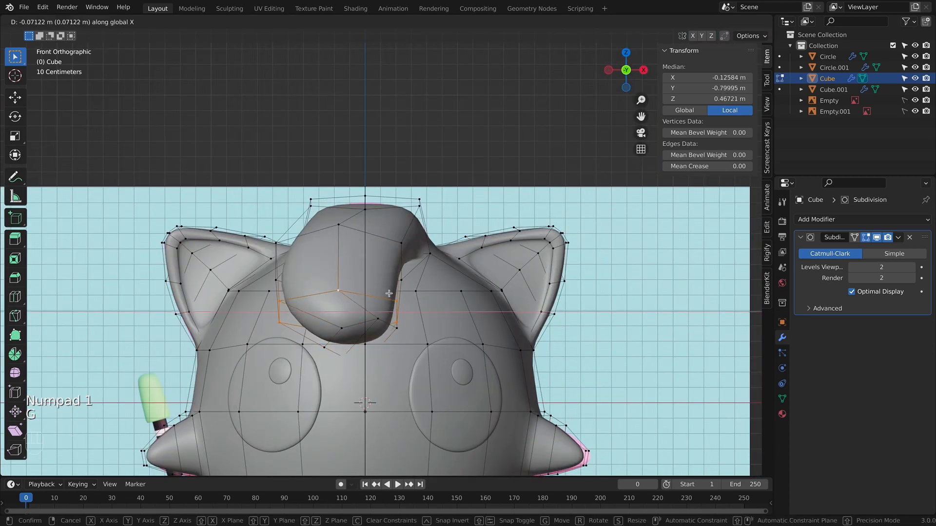
pyautogui.click(383, 324)
pyautogui.keyDown('alt'); pyautogui.click(383, 324); pyautogui.keyUp('alt')
pyautogui.press('r')
pyautogui.rightClick(375, 341)
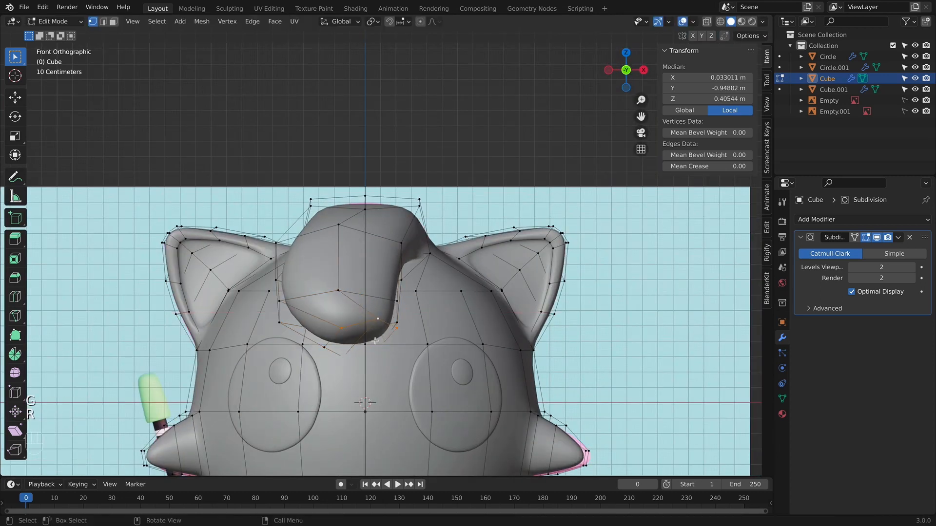
# - Select the end of the hair tip and rotate it so it faces positive X along the reference curl
pyautogui.keyDown('alt'); pyautogui.click(387, 359); pyautogui.keyUp('alt')
pyautogui.hotkey('alt', 'z')
pyautogui.keyDown('shift'); pyautogui.moveTo(425, 312); pyautogui.dragTo(413, 329, button='middle'); pyautogui.keyUp('shift')
pyautogui.press('r')
pyautogui.click(423, 287)
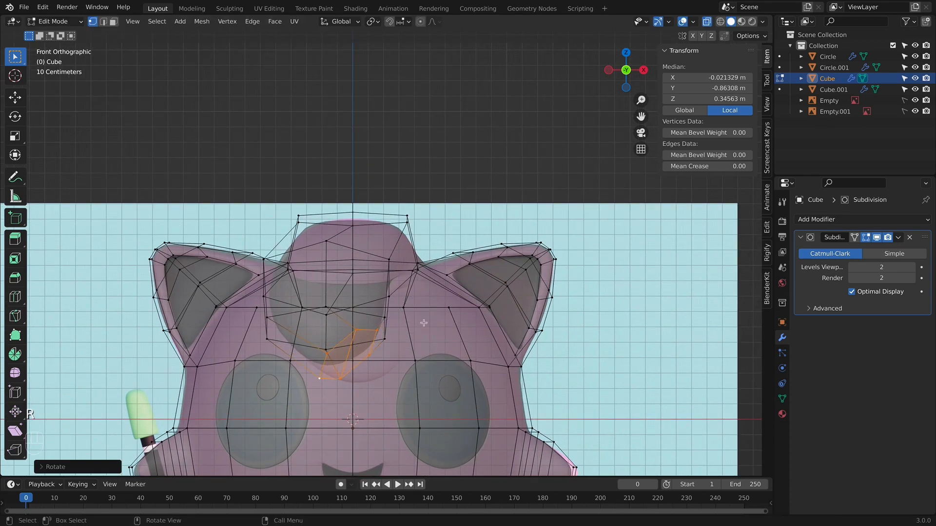
# - Extrude the hair tip toward positive X, rotate the new end to follow the curl and scale it to about 0.7
pyautogui.press('e')
pyautogui.click(489, 390)
pyautogui.press('g')
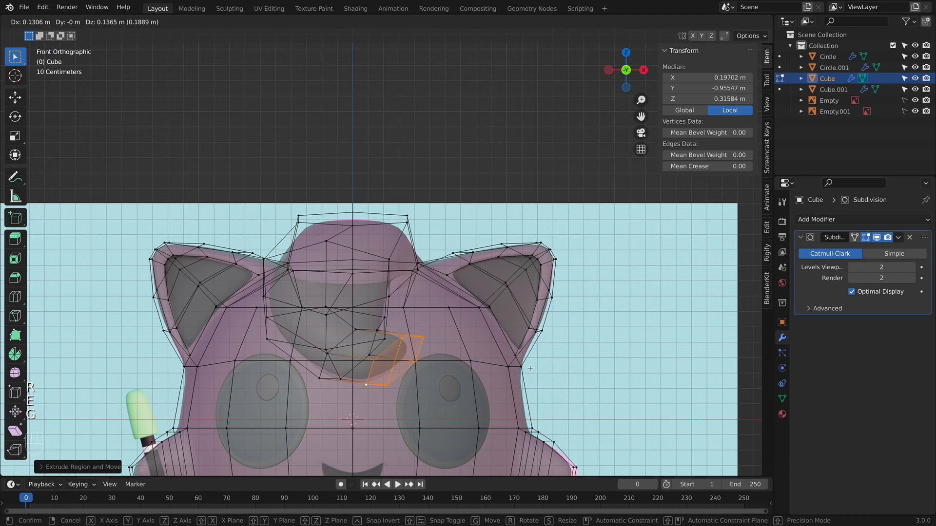
pyautogui.click(510, 363)
pyautogui.press('r')
pyautogui.click(424, 266)
pyautogui.press('s')
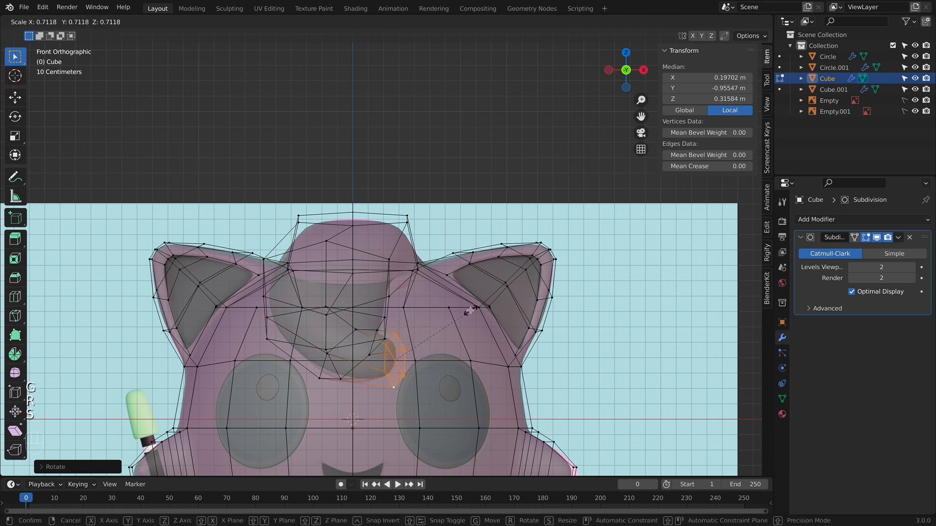
pyautogui.click(470, 311)
# - Extrude the curl's end again upward, then position, rotate and shrink the new end to follow the reference
pyautogui.press('e')
pyautogui.click(544, 341)
pyautogui.press('g')
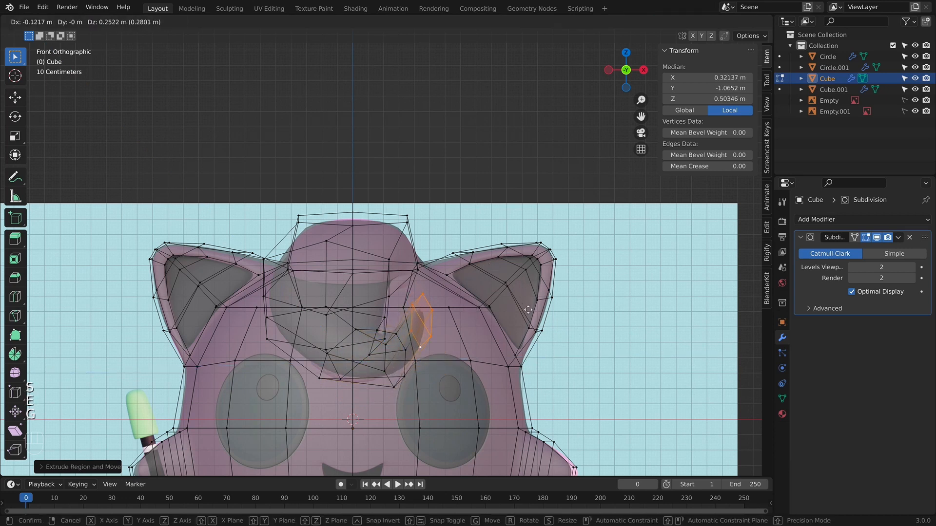
pyautogui.click(522, 309)
pyautogui.press('r')
pyautogui.click(511, 238)
pyautogui.press('s')
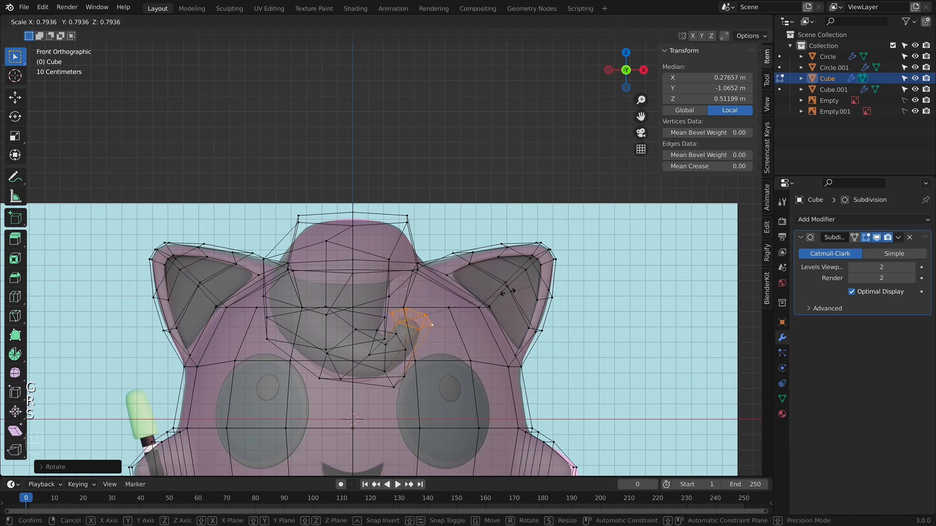
pyautogui.click(454, 304)
# - Reposition the curl's end to about X 0.29 m, Z 0.42 m and enlarge it about 1.8 times
pyautogui.press('g')
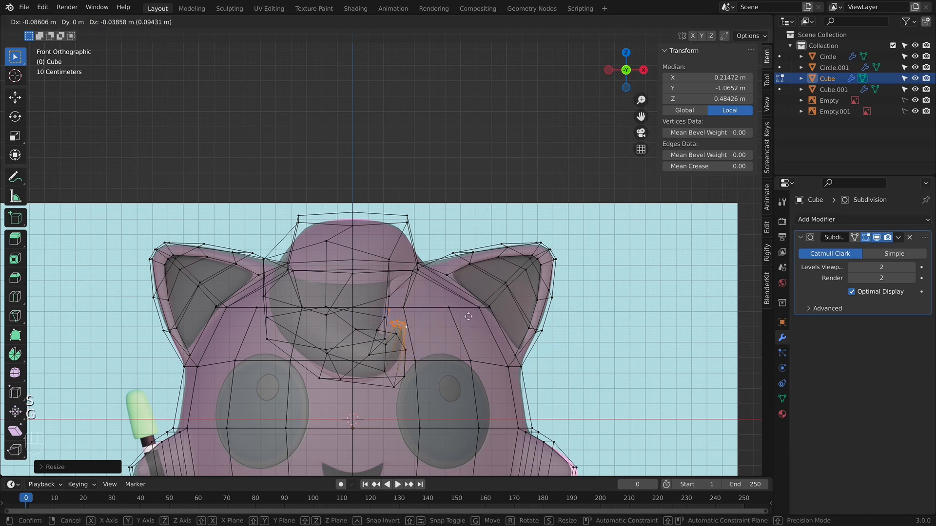
pyautogui.click(484, 330)
pyautogui.press('s')
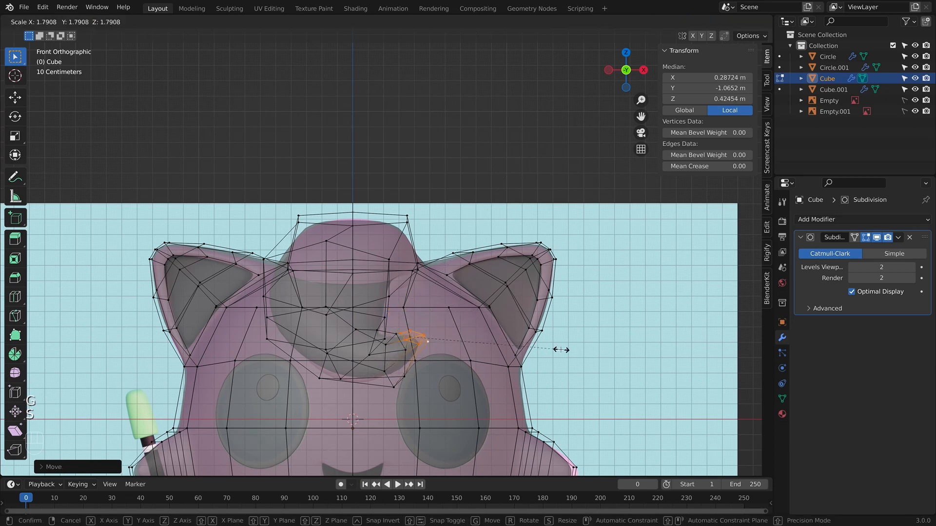
pyautogui.click(557, 346)
# - Extrude the curl's end once more up and inward, rotate it and shrink it into a small point
pyautogui.press('e')
pyautogui.click(496, 305)
pyautogui.press('g')
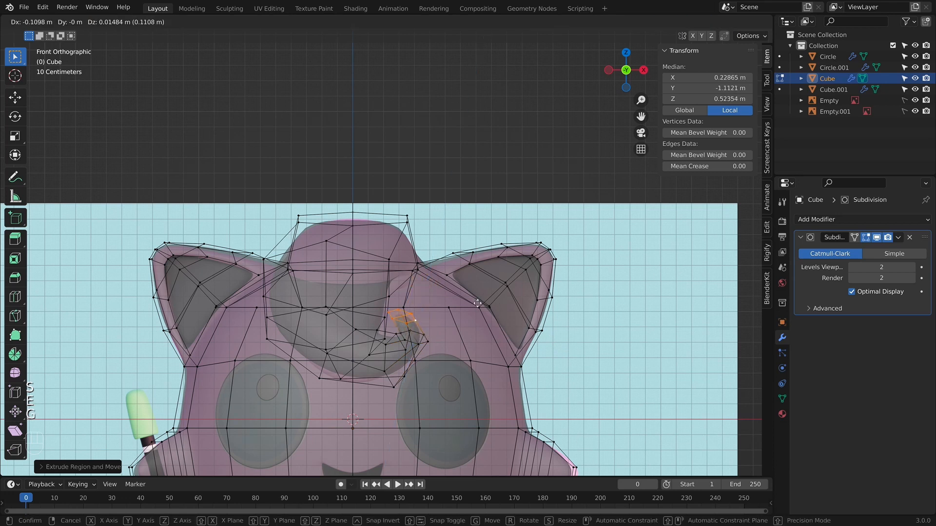
pyautogui.click(480, 304)
pyautogui.press('r')
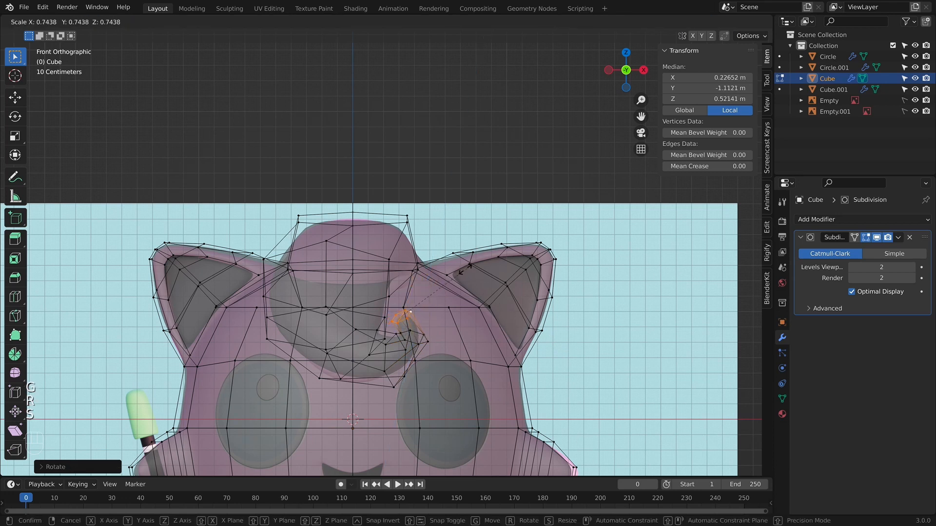
pyautogui.click(436, 289)
pyautogui.press('s')
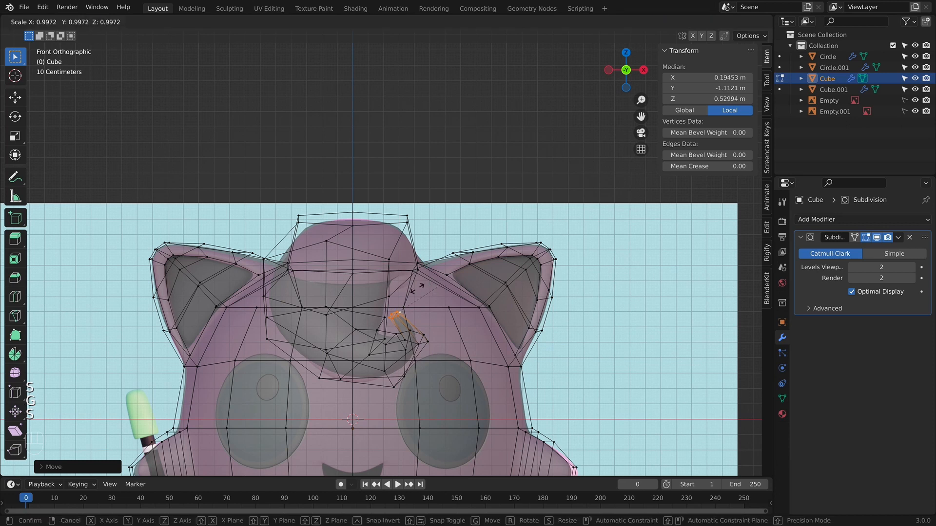
pyautogui.click(410, 289)
pyautogui.hotkey('alt', 'z')
pyautogui.scroll(-2, 417, 332)
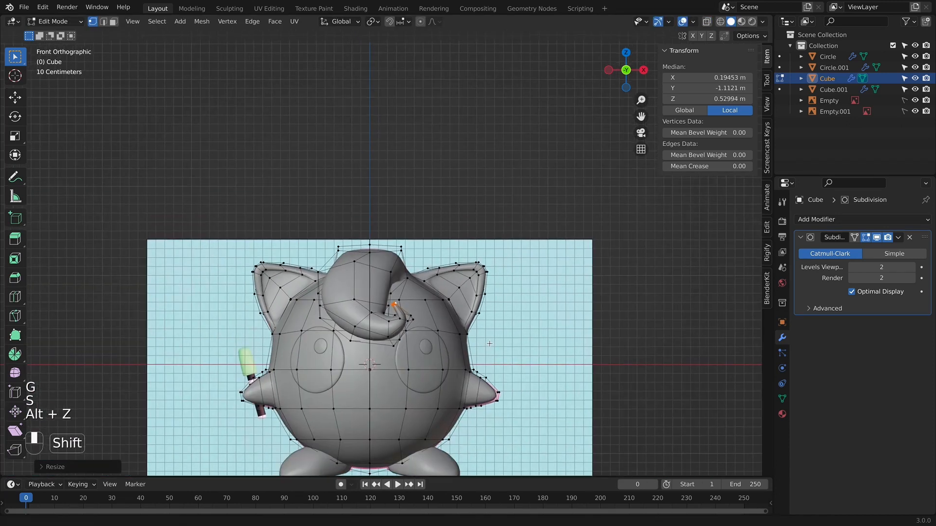
pyautogui.press('KP_3')
pyautogui.scroll(2, 422, 319)
pyautogui.hotkey('alt', 'z')
pyautogui.keyDown('shift'); pyautogui.moveTo(314, 332); pyautogui.dragTo(374, 264, button='middle'); pyautogui.keyUp('shift')
pyautogui.scroll(2, 374, 264)
pyautogui.press('g')
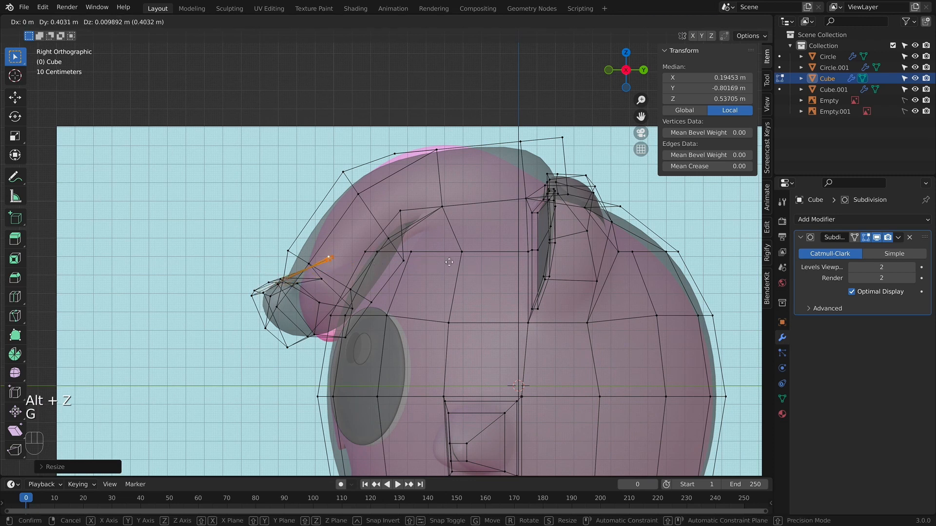
pyautogui.rightClick(452, 262)
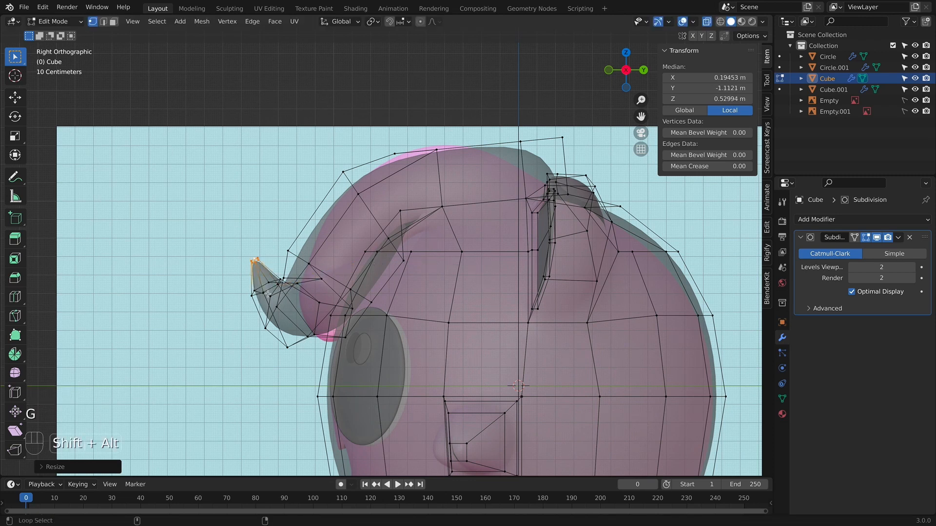
# - Select the last two edge loops of the curled tip and move them along Y toward the body to about Y -0.79 m
pyautogui.hotkey('alt', 'z')
pyautogui.moveTo(273, 294); pyautogui.dragTo(297, 320, button='middle')
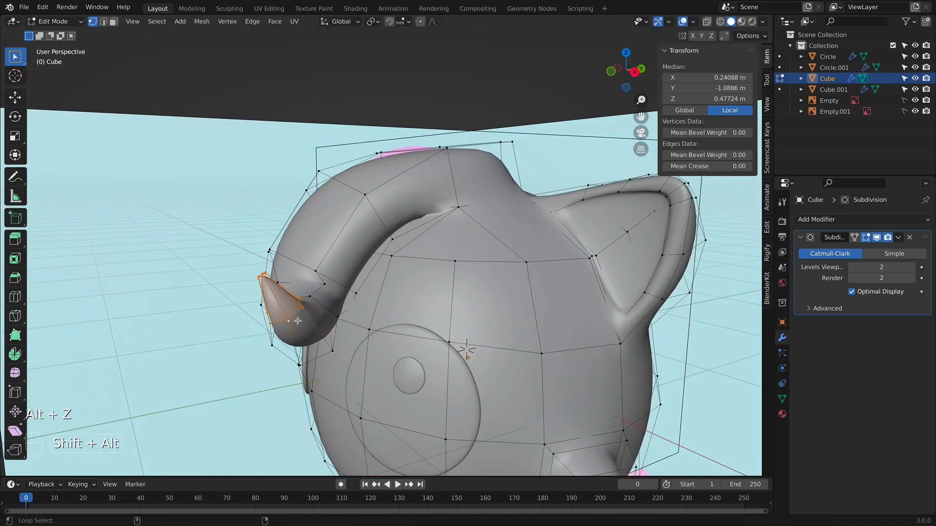
pyautogui.press('g')
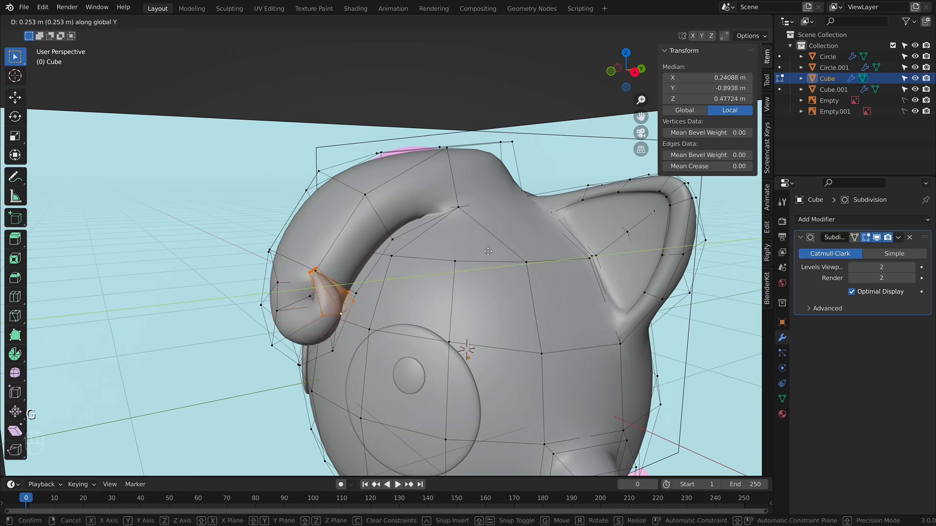
pyautogui.click(487, 247)
# - In side view, rotate the last two curl loops toward the face and move them about 0.09 m closer along Y
pyautogui.press('KP_3')
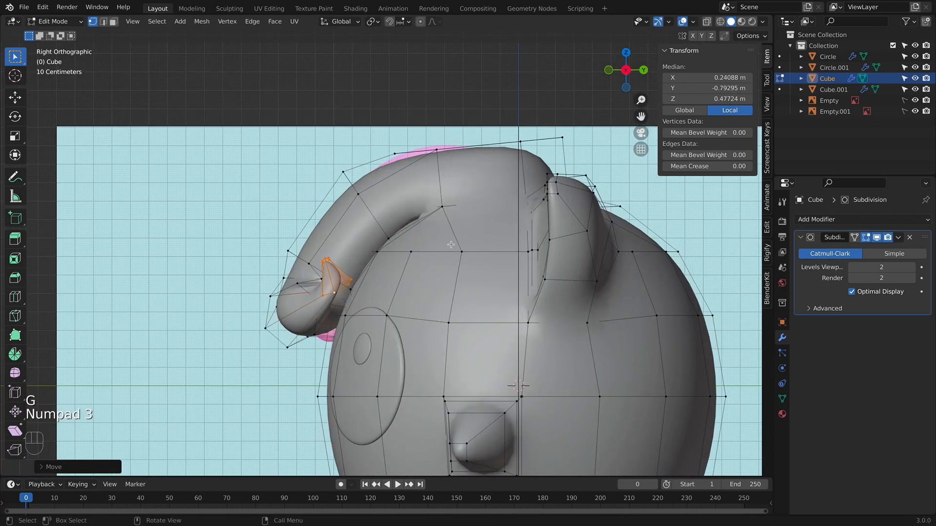
pyautogui.press('r')
pyautogui.click(456, 307)
pyautogui.press('g')
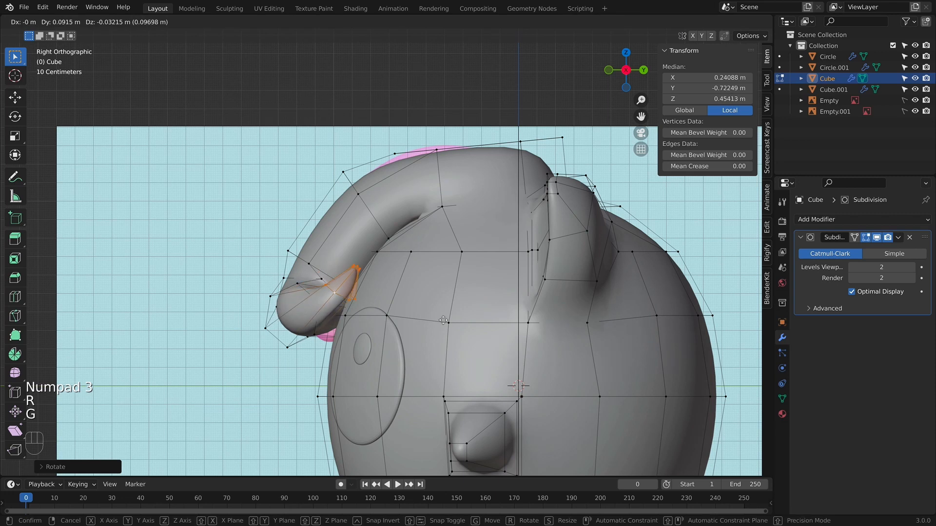
pyautogui.click(442, 320)
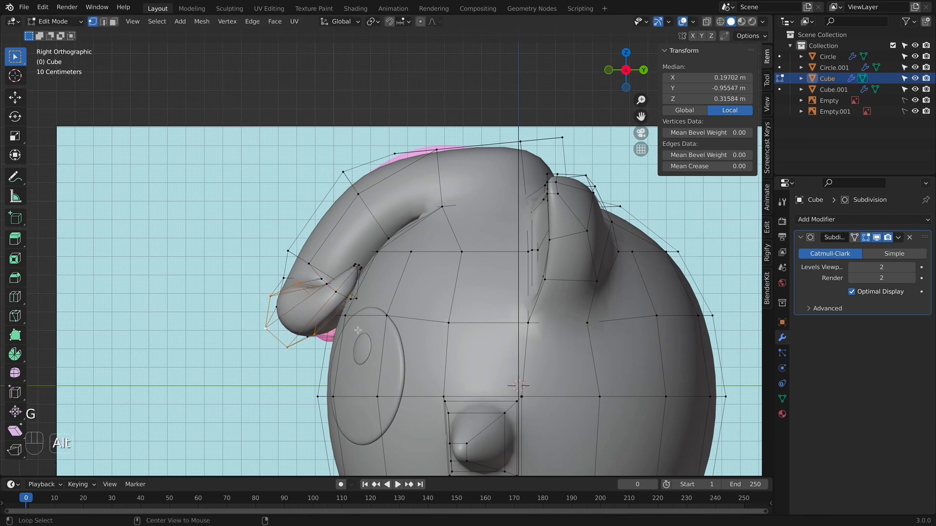
# - Move the edge loop at the curl's lower bend toward the body to about Y -0.86 m, Z 0.30 m
pyautogui.press('g')
pyautogui.click(389, 329)
pyautogui.moveTo(389, 328); pyautogui.dragTo(447, 369, button='middle')
# - Slide the middle edge loop of the hair along its edges and nudge it toward negative X
pyautogui.press('KP_1')
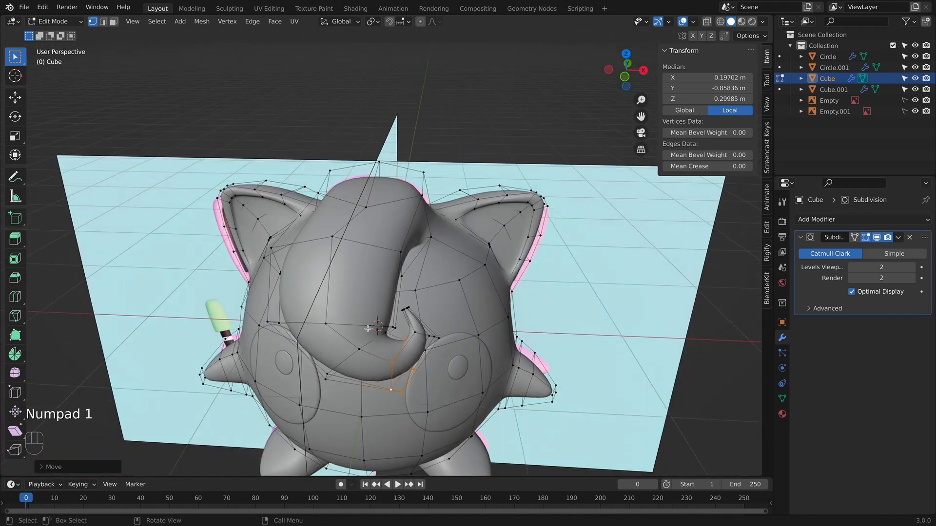
pyautogui.press('g')
pyautogui.press('g')
pyautogui.click(373, 306)
pyautogui.press('g')
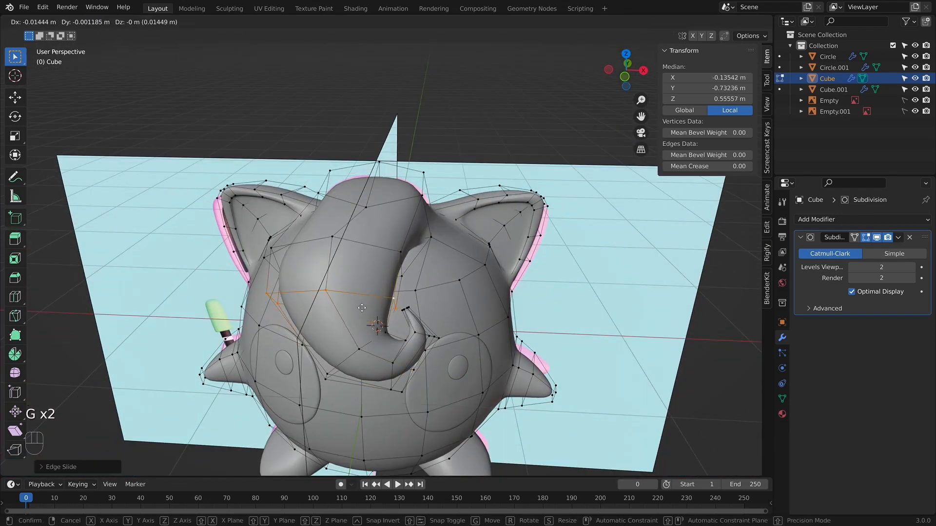
pyautogui.click(362, 314)
# - Enlarge the edge loop just before the curl's bend about 1.2 times
pyautogui.keyDown('alt'); pyautogui.click(359, 348); pyautogui.keyUp('alt')
pyautogui.press('s')
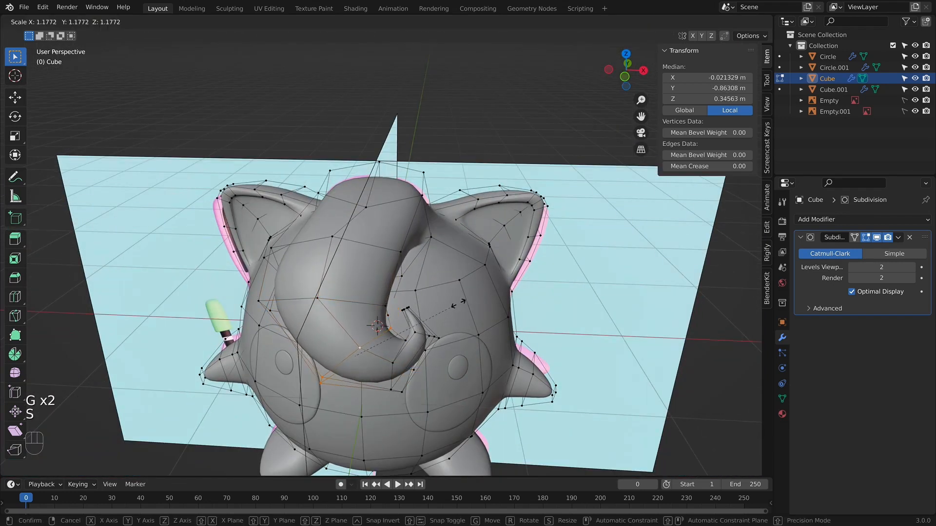
pyautogui.click(464, 312)
# - In see-through front view, move the upper edge loop of the hair tuft along X to about -0.08 m
pyautogui.press('KP_1')
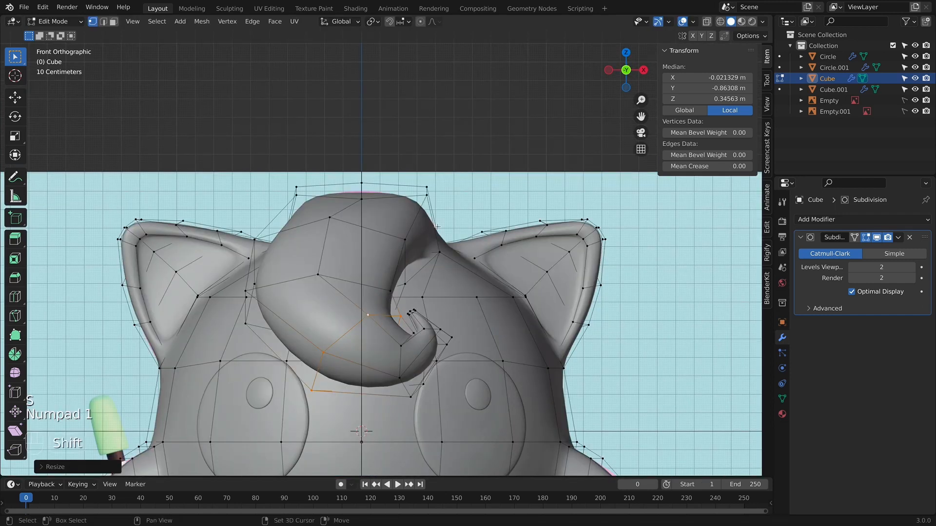
pyautogui.moveTo(436, 227)
pyautogui.keyDown('shift'); pyautogui.mouseDown(button='middle')
pyautogui.moveTo(422, 201)
pyautogui.moveTo(442, 211)
pyautogui.mouseUp(button='middle'); pyautogui.keyUp('shift')
pyautogui.hotkey('alt', 'z')
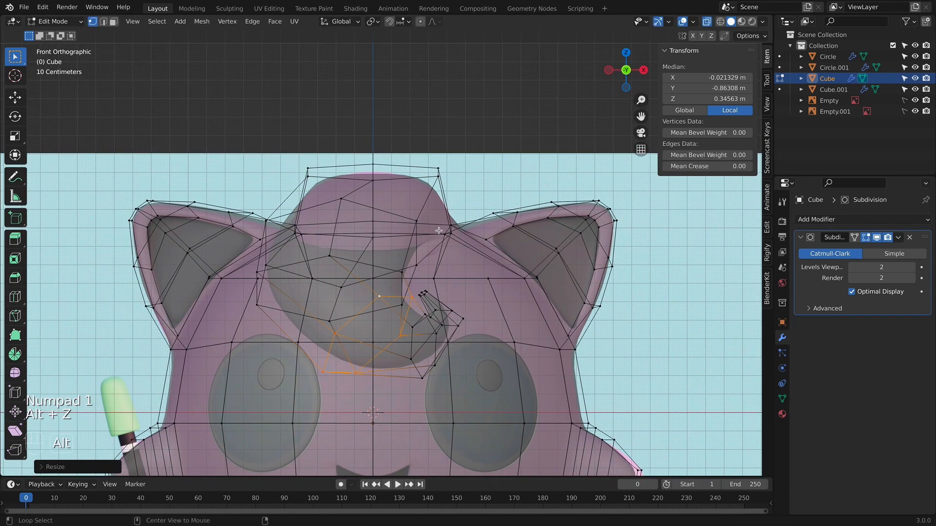
pyautogui.hotkey('alt', 'z')
pyautogui.hotkey('alt', 'z')
pyautogui.keyDown('alt'); pyautogui.click(403, 214); pyautogui.keyUp('alt')
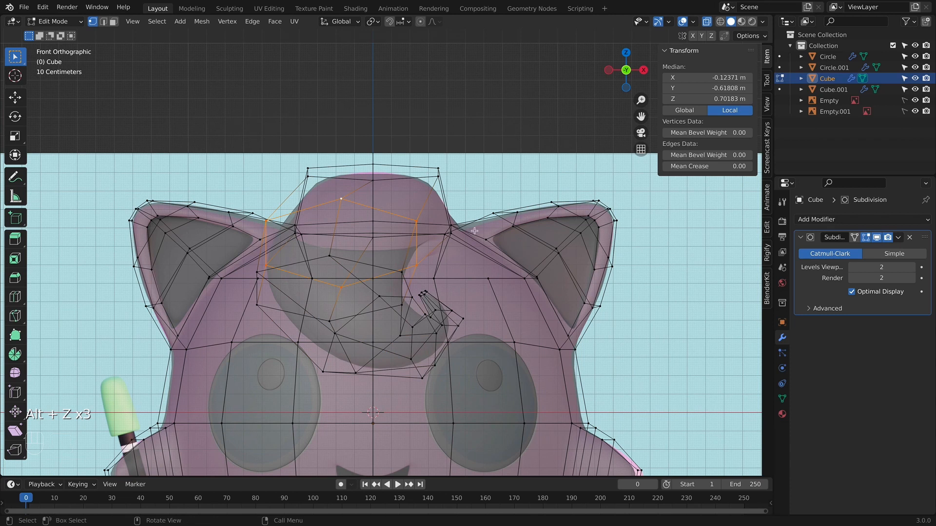
pyautogui.press('g')
pyautogui.press('x')
pyautogui.click(486, 237)
# - Widen the tuft's upper edge loop about 1.09 times along X and check the outline against the front reference
pyautogui.press('s')
pyautogui.press('x')
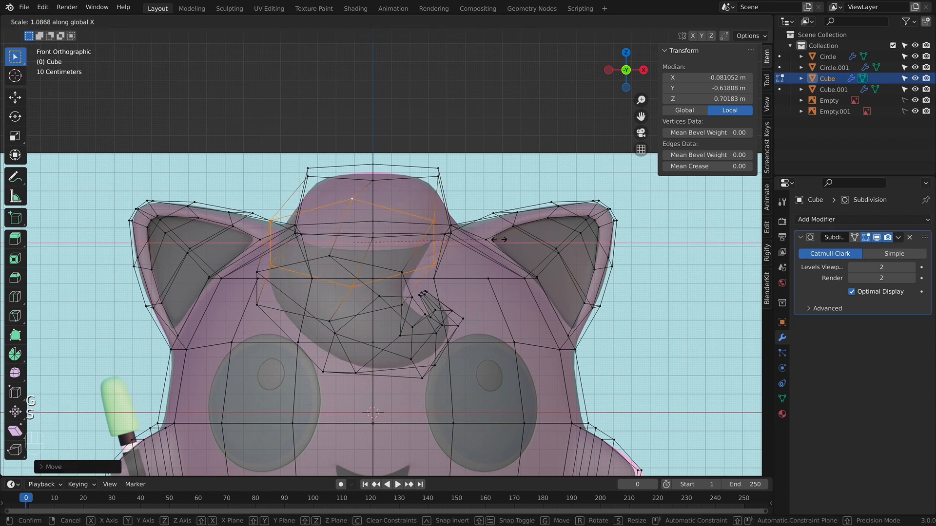
pyautogui.click(497, 240)
pyautogui.press('Tab')
pyautogui.hotkey('alt', 'z')
pyautogui.hotkey('alt', 'z')
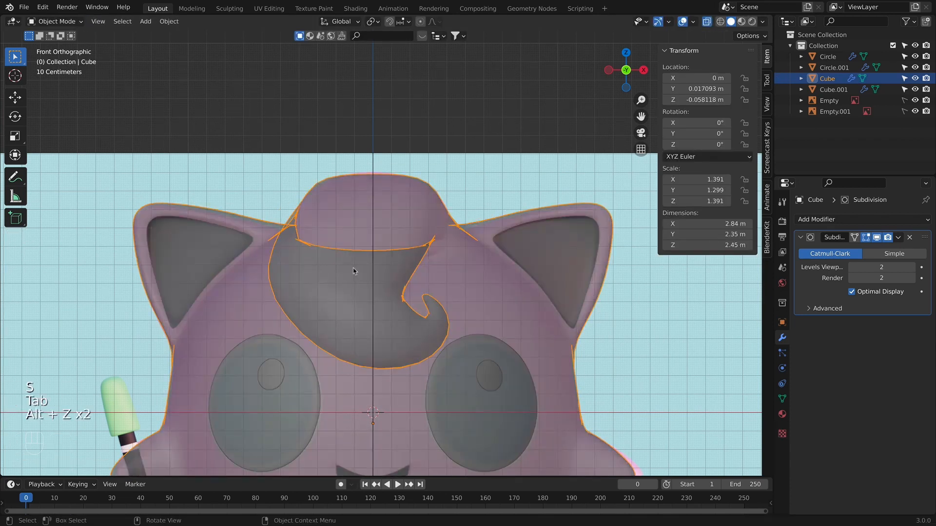
# - Move the middle edge loop of the hair tuft along X to about -0.086 m
pyautogui.press('Tab')
pyautogui.keyDown('alt'); pyautogui.click(262, 305); pyautogui.keyUp('alt')
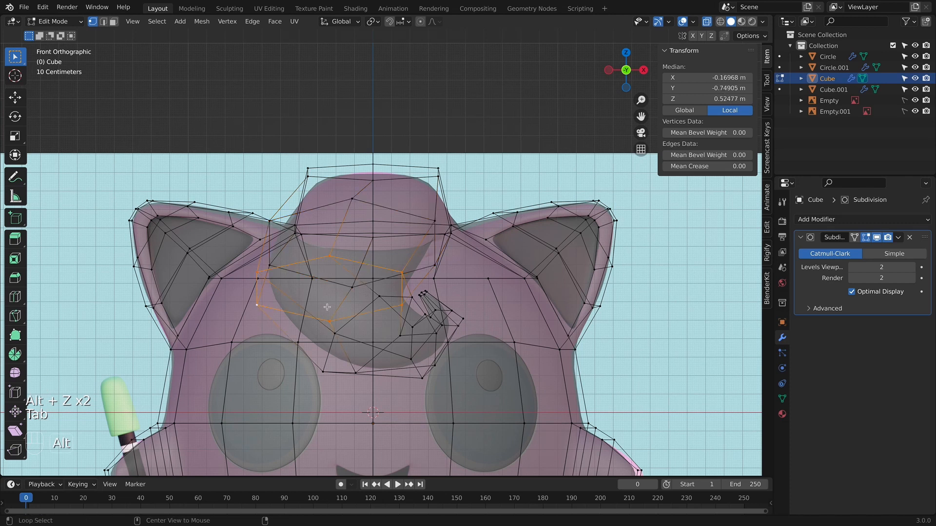
pyautogui.press('g')
pyautogui.press('x')
pyautogui.click(415, 310)
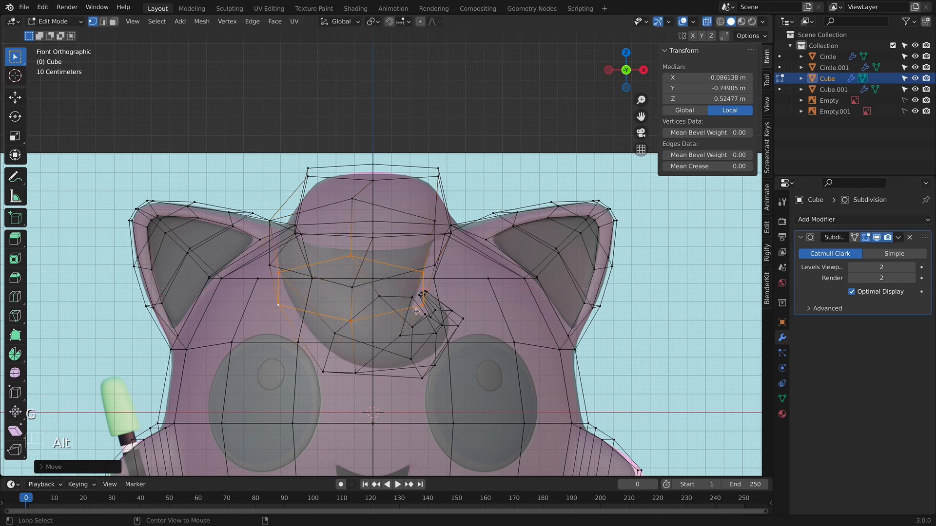
# - Narrow the tuft's middle edge loop to about 0.9 times along X and shift it to X -0.12 m
pyautogui.hotkey('alt', 'z')
pyautogui.keyDown('shift'); pyautogui.moveTo(470, 307); pyautogui.dragTo(464, 295, button='middle'); pyautogui.keyUp('shift')
pyautogui.press('s')
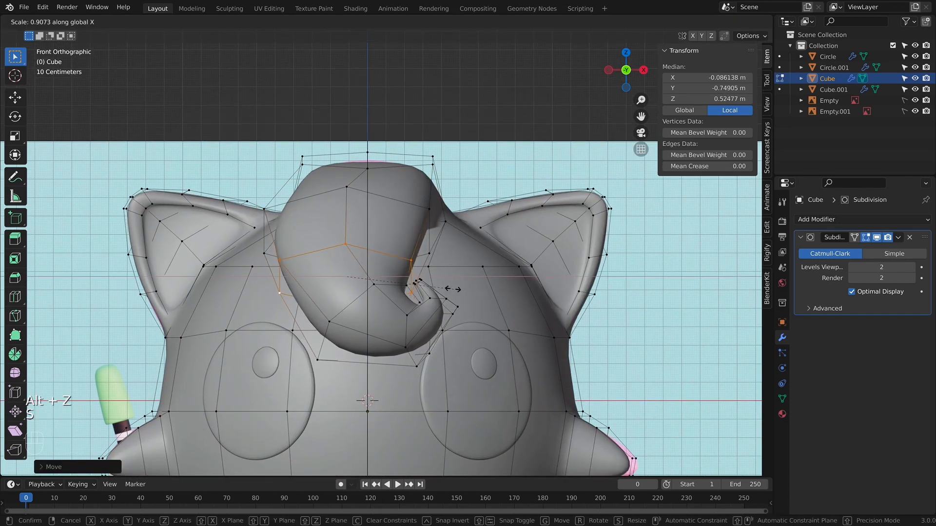
pyautogui.click(445, 289)
pyautogui.press('g')
pyautogui.press('x')
pyautogui.click(444, 289)
pyautogui.hotkey('alt', 'z')
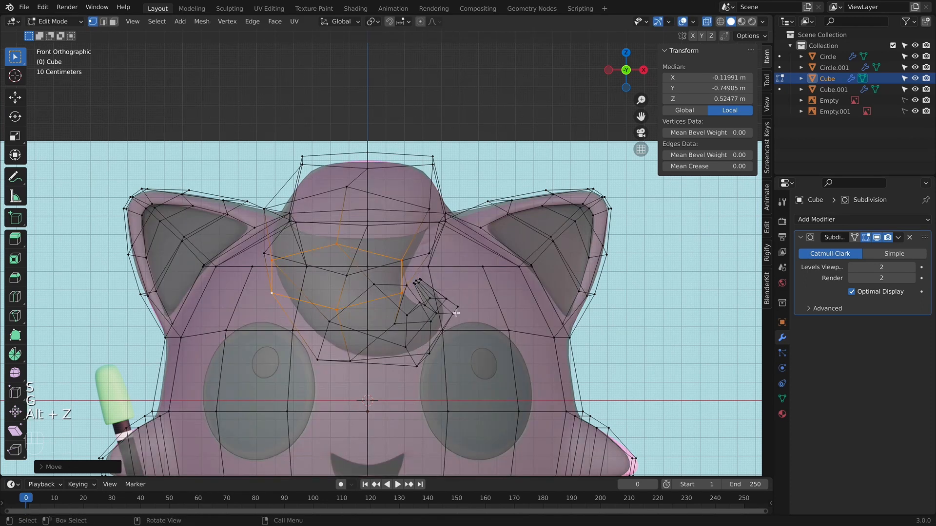
pyautogui.hotkey('alt', 'z')
# - Nudge the end of the curl's tip slightly upward and toward negative X in front view
pyautogui.scroll(-3, 448, 292)
pyautogui.press('Tab')
pyautogui.scroll(2, 463, 303)
pyautogui.keyDown('shift'); pyautogui.moveTo(463, 303); pyautogui.dragTo(450, 289, button='middle'); pyautogui.keyUp('shift')
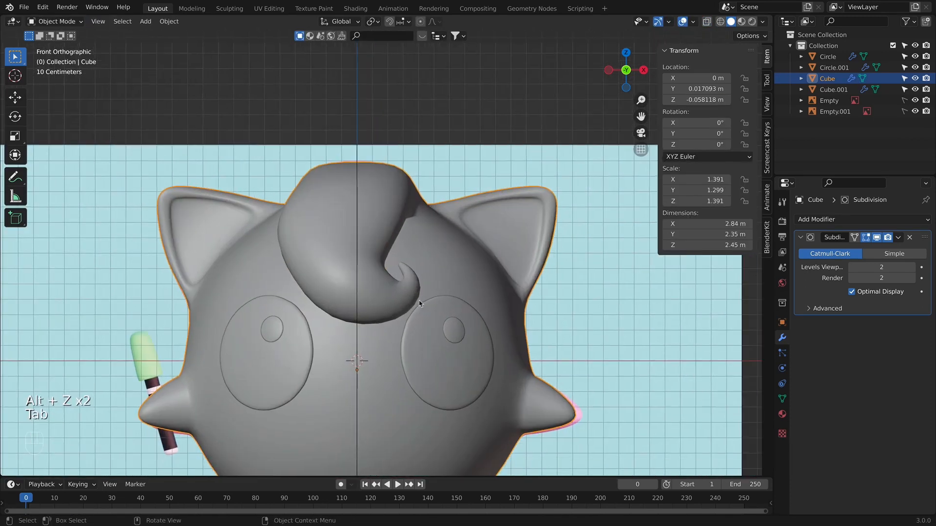
pyautogui.press('Tab')
pyautogui.hotkey('alt', 'z')
pyautogui.click(408, 267)
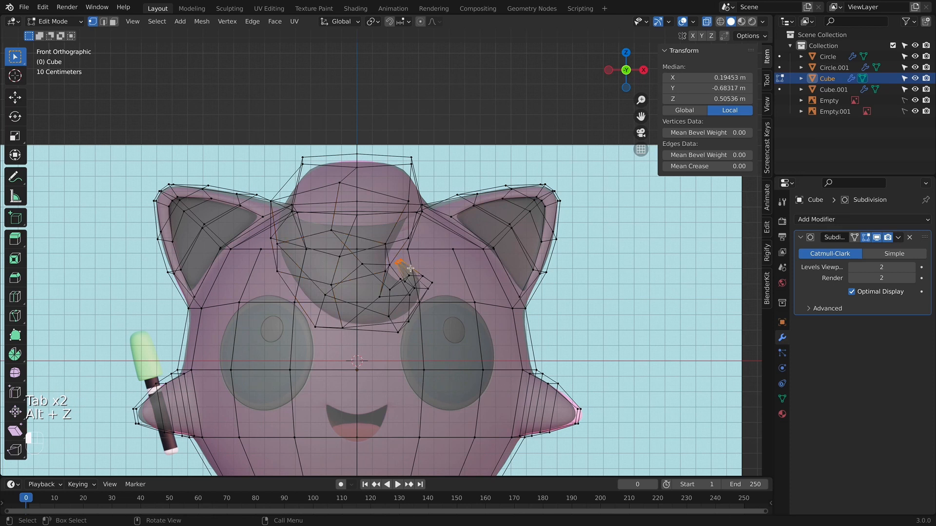
pyautogui.press('g')
pyautogui.click(419, 266)
# - Move the edge loop just below the curl's tip to about X 0.225 m, Z 0.463 m
pyautogui.keyDown('alt'); pyautogui.click(426, 277); pyautogui.keyUp('alt')
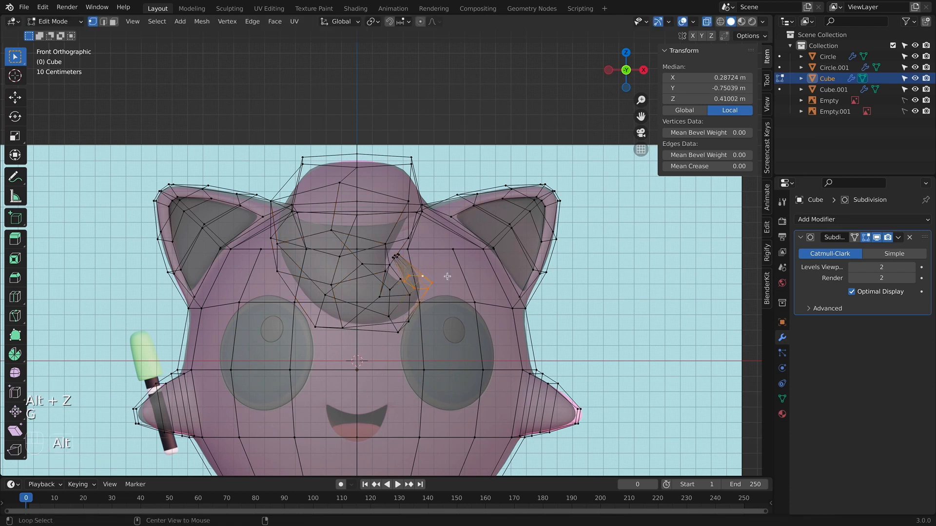
pyautogui.press('g')
pyautogui.click(434, 262)
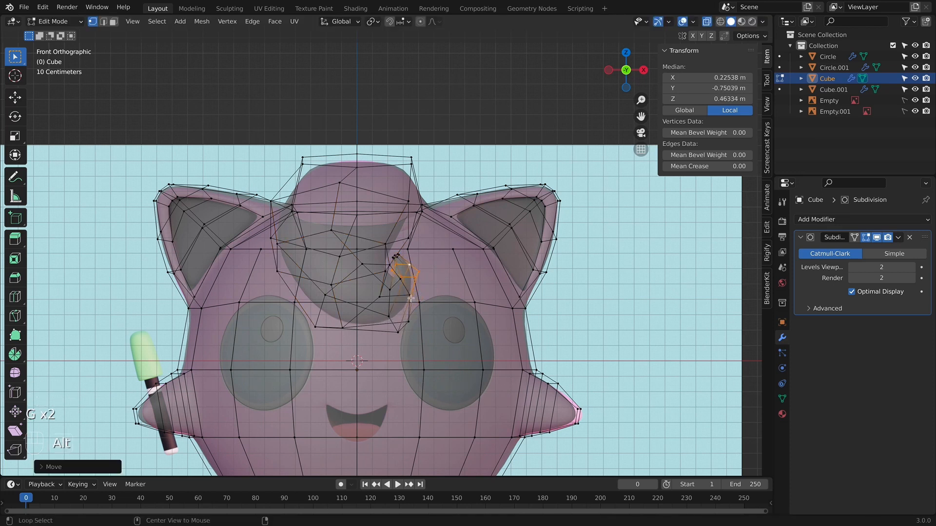
# - Move the edge loop at the curl's lower bend inward to about X 0.15 m, Z 0.30 m
pyautogui.keyDown('alt'); pyautogui.click(408, 291); pyautogui.keyUp('alt')
pyautogui.press('g')
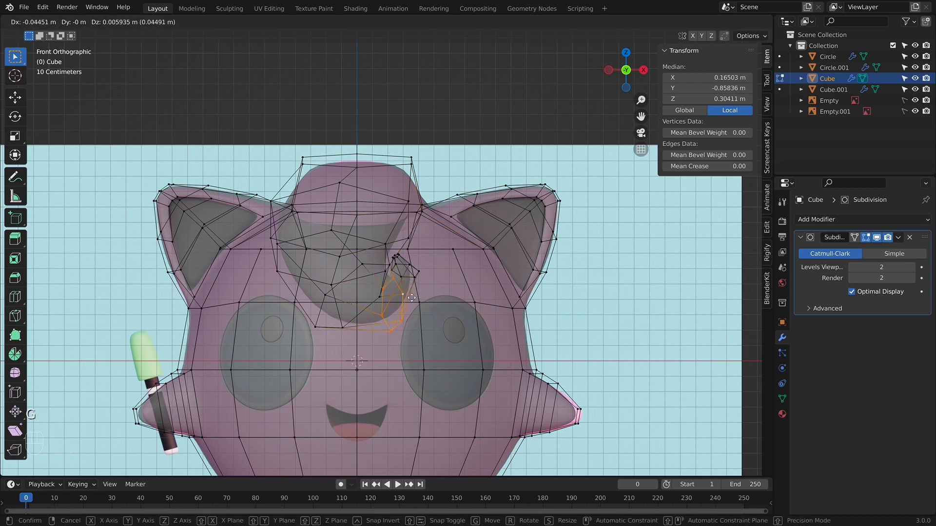
pyautogui.click(406, 297)
pyautogui.hotkey('alt', 'z')
pyautogui.hotkey('alt', 'z')
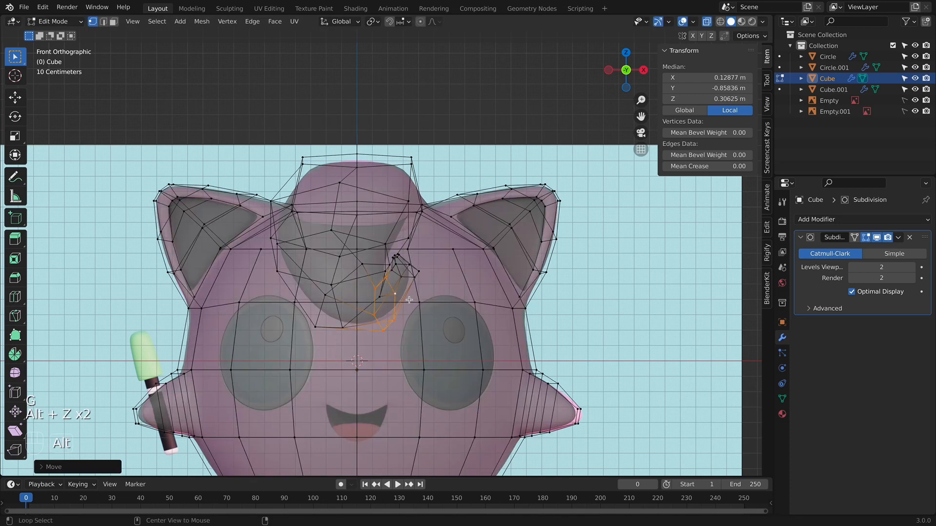
pyautogui.press('g')
pyautogui.click(413, 304)
pyautogui.hotkey('alt', 'z')
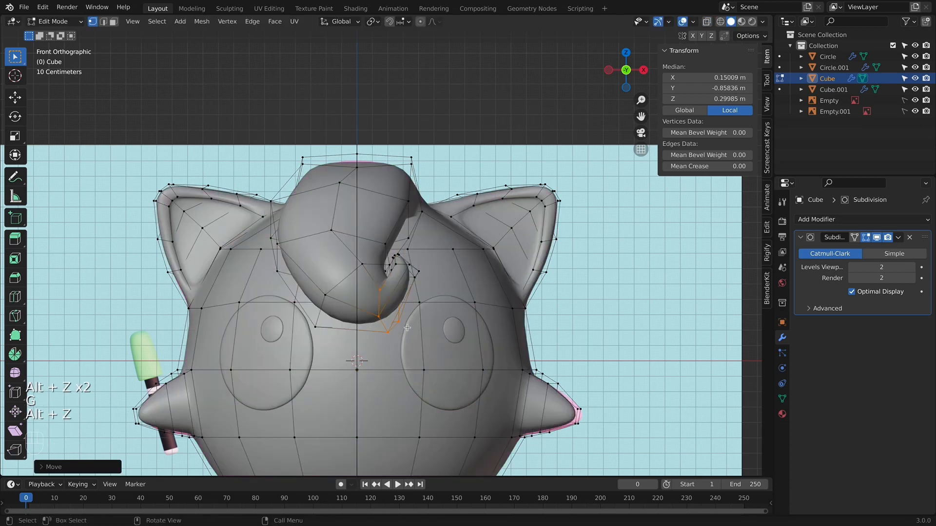
# - Select the edge loop just before the curl's bend from the side and shrink it slightly
pyautogui.scroll(-4, 486, 347)
pyautogui.keyDown('shift'); pyautogui.moveTo(487, 346); pyautogui.dragTo(487, 367, button='middle'); pyautogui.keyUp('shift')
pyautogui.scroll(4, 487, 366)
pyautogui.moveTo(415, 287); pyautogui.dragTo(350, 303, button='middle')
pyautogui.press('KP_3')
pyautogui.hotkey('alt', 'z')
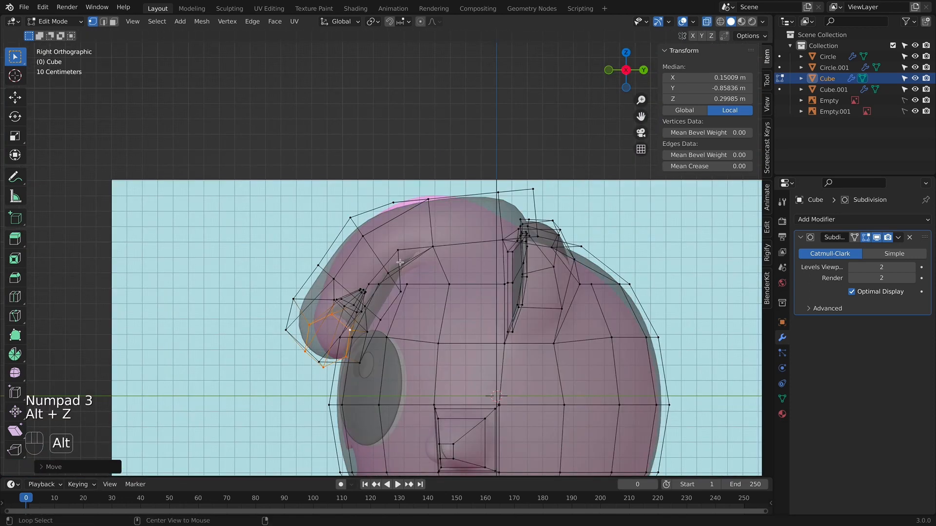
pyautogui.scroll(3, 316, 302)
pyautogui.keyDown('alt'); pyautogui.click(279, 316); pyautogui.keyUp('alt')
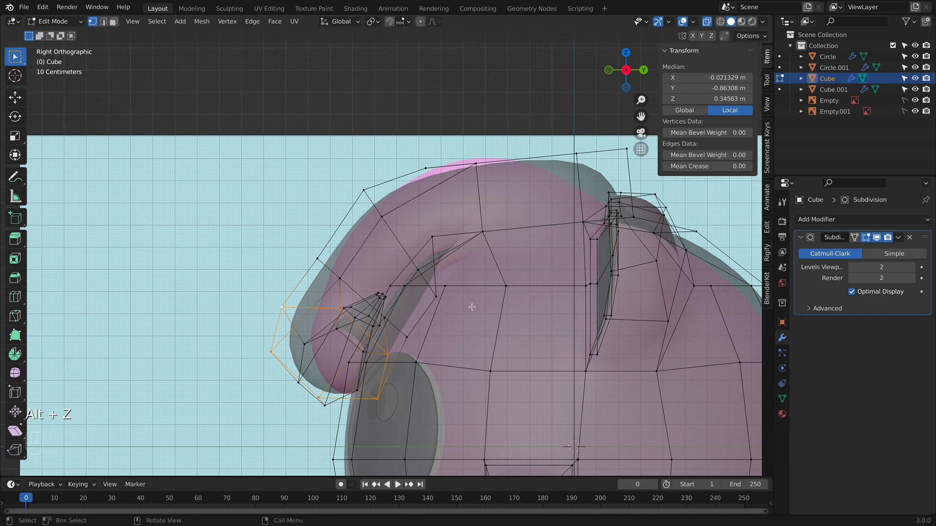
pyautogui.scroll(-5, 482, 318)
pyautogui.moveTo(482, 318); pyautogui.dragTo(557, 324, button='middle')
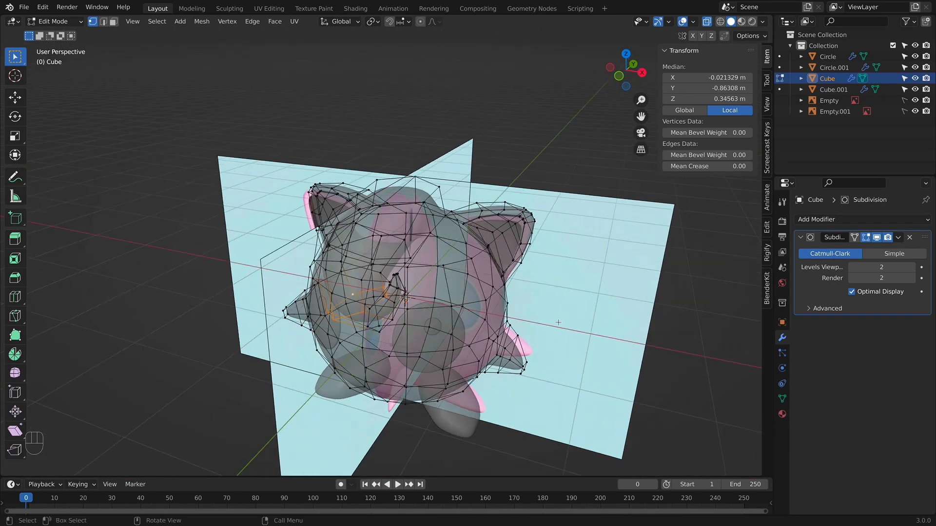
pyautogui.press('s')
pyautogui.click(522, 314)
# - In side view, move the loop before the curl's bend toward the body to about Y -0.81 m
pyautogui.press('KP_3')
pyautogui.scroll(4, 460, 298)
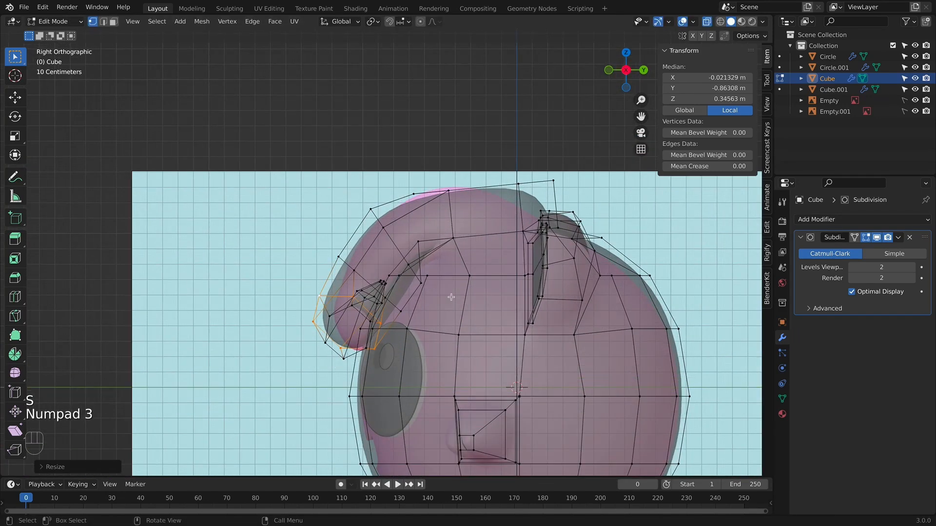
pyautogui.press('g')
pyautogui.click(463, 296)
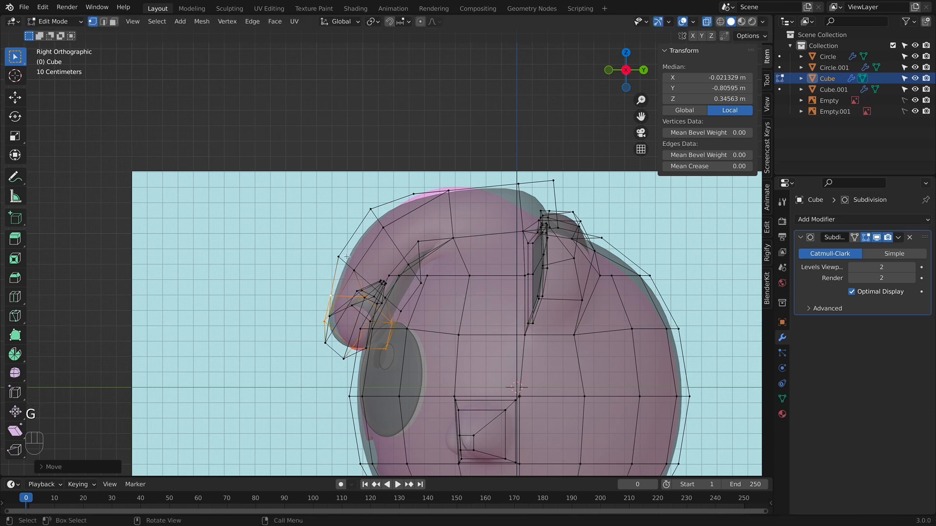
# - Move the tuft's middle edge loop toward the body to about Y -0.73 m, Z 0.52 m
pyautogui.keyDown('alt'); pyautogui.click(344, 266); pyautogui.keyUp('alt')
pyautogui.keyDown('alt'); pyautogui.click(359, 267); pyautogui.keyUp('alt')
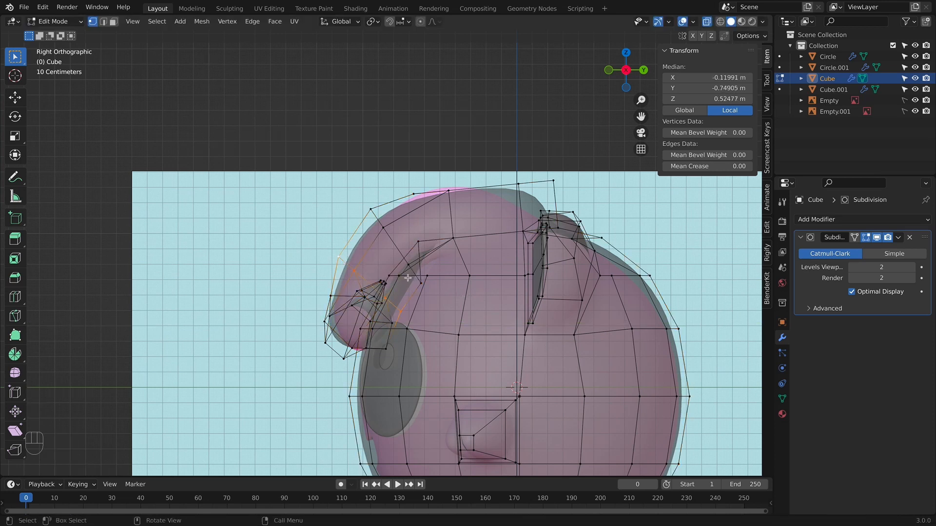
pyautogui.press('g')
pyautogui.click(412, 279)
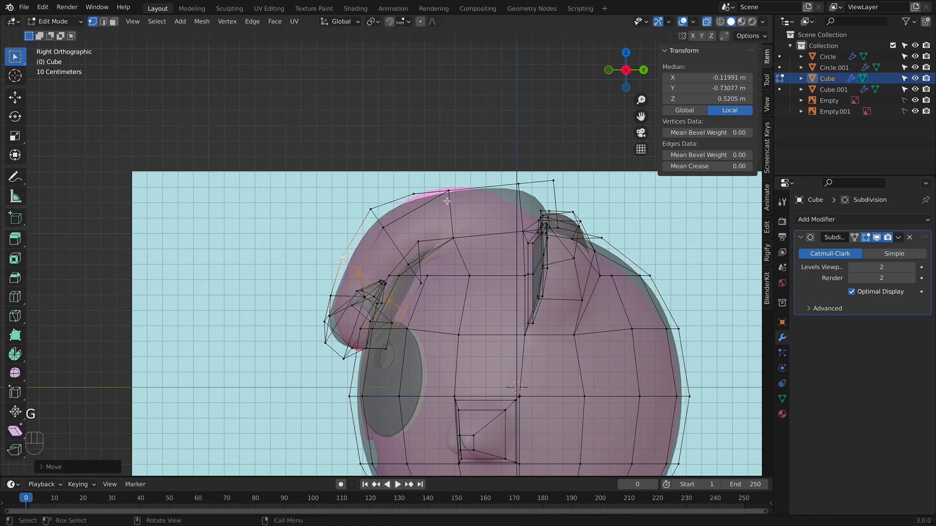
# - Stretch the edge loop at the top of the tuft along Z and raise it slightly to match the side reference
pyautogui.keyDown('alt'); pyautogui.click(447, 201); pyautogui.keyUp('alt')
pyautogui.press('s')
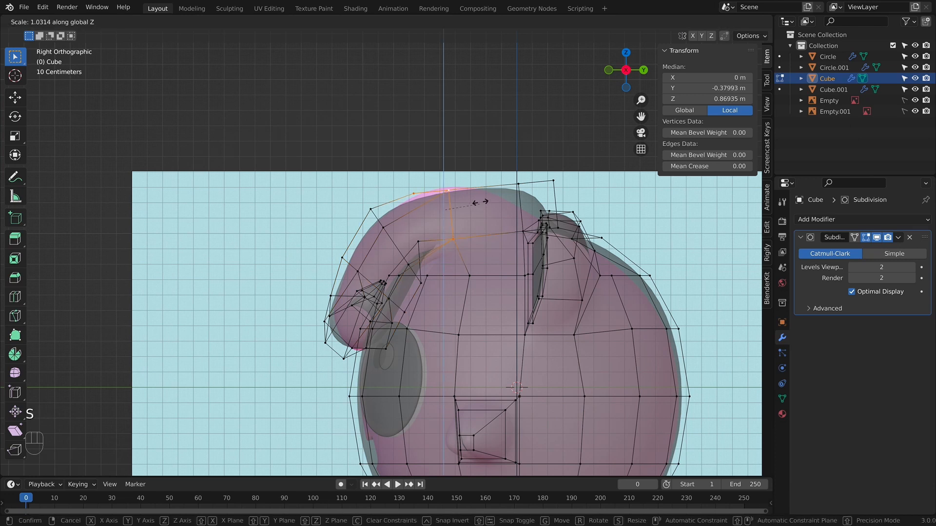
pyautogui.click(485, 194)
pyautogui.press('g')
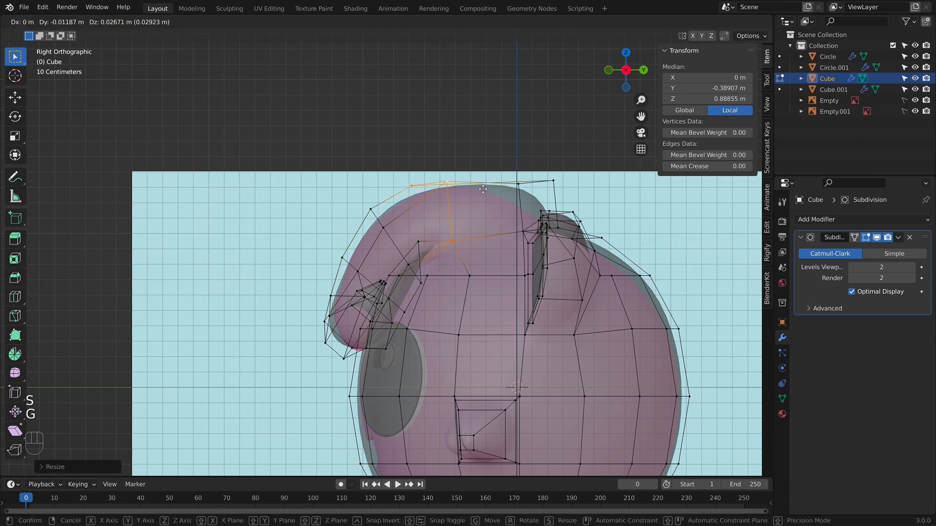
pyautogui.click(473, 192)
pyautogui.press('Tab')
pyautogui.press('Tab')
# - Move the vertices at the tuft's upper back forward and down to about Y -0.10 m, Z 0.96 m
pyautogui.click(553, 181)
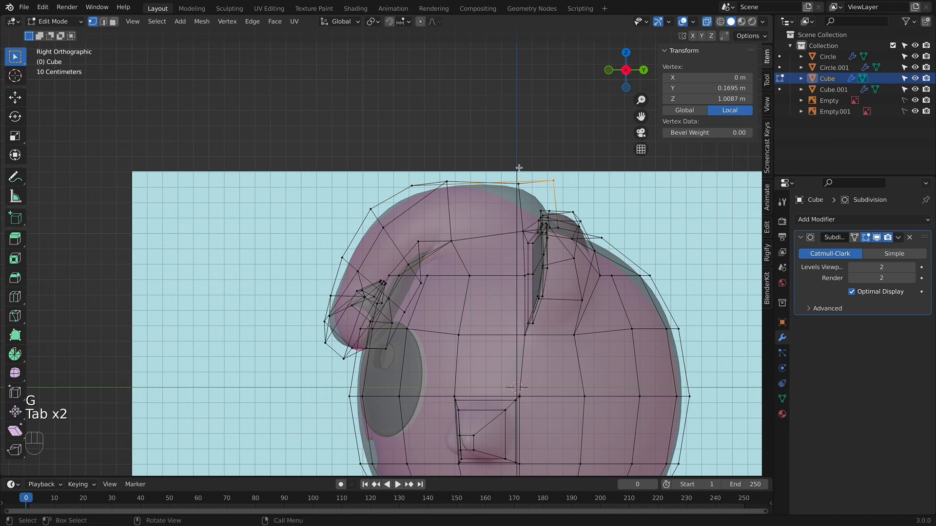
pyautogui.moveTo(512, 154); pyautogui.dragTo(580, 200)
pyautogui.press('g')
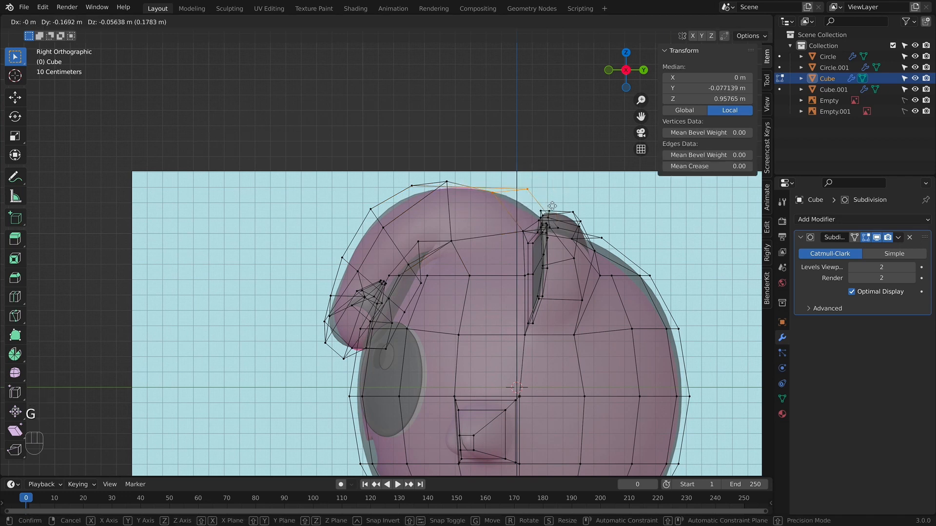
pyautogui.click(548, 206)
pyautogui.press('Tab')
pyautogui.scroll(-2, 521, 280)
pyautogui.hotkey('alt', 'z')
pyautogui.moveTo(520, 281); pyautogui.dragTo(575, 292, button='middle')
# - Compare the tuft and curl mesh with the front reference in a close see-through front view
pyautogui.press('KP_1')
pyautogui.press('Tab')
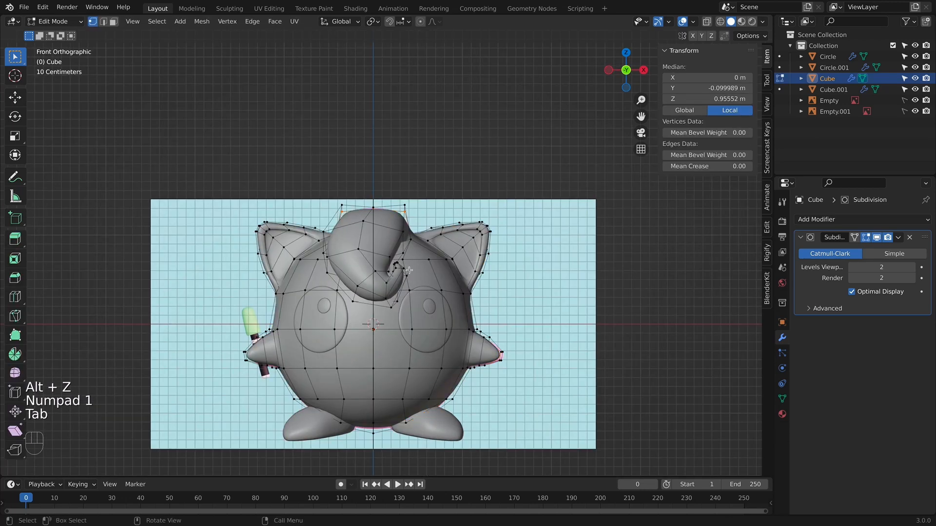
pyautogui.scroll(4, 408, 267)
pyautogui.scroll(1, 408, 266)
pyautogui.keyDown('shift'); pyautogui.moveTo(408, 267); pyautogui.dragTo(437, 235, button='middle'); pyautogui.keyUp('shift')
pyautogui.hotkey('alt', 'z')
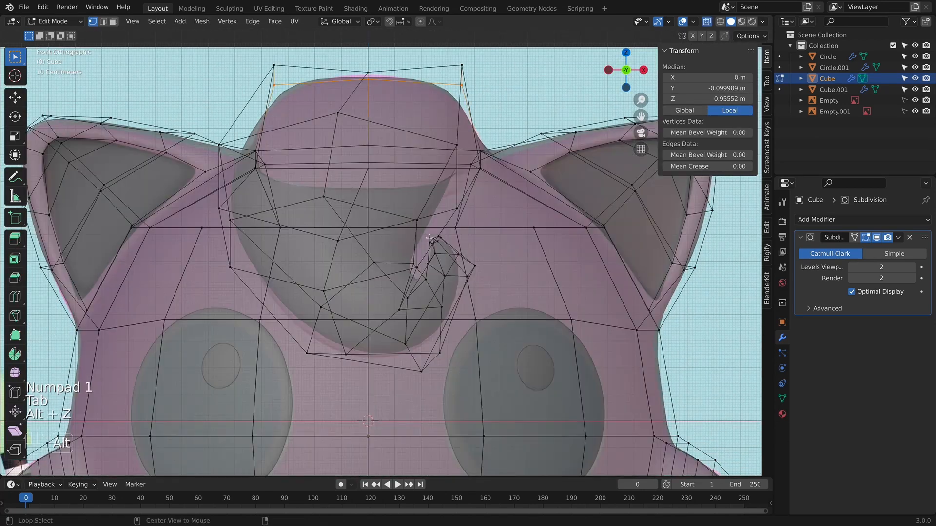
# - Select the edge loops along the end of the hair curl and rotate them about -10 degrees
pyautogui.keyDown('alt'); pyautogui.click(442, 249); pyautogui.keyUp('alt')
pyautogui.keyDown('alt'); pyautogui.keyDown('shift'); pyautogui.click(449, 270); pyautogui.keyUp('shift'); pyautogui.keyUp('alt')
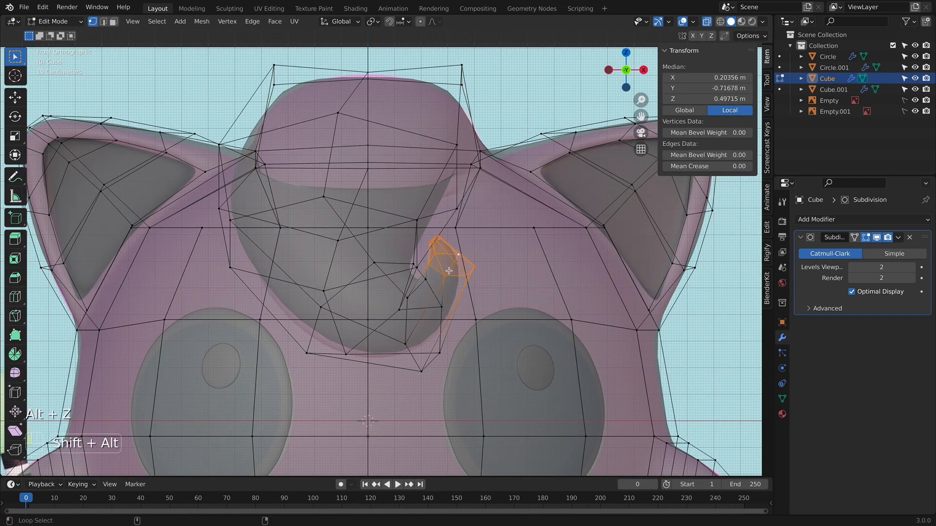
pyautogui.keyDown('alt'); pyautogui.keyDown('shift'); pyautogui.click(444, 323); pyautogui.keyUp('shift'); pyautogui.keyUp('alt')
pyautogui.press('super+z')
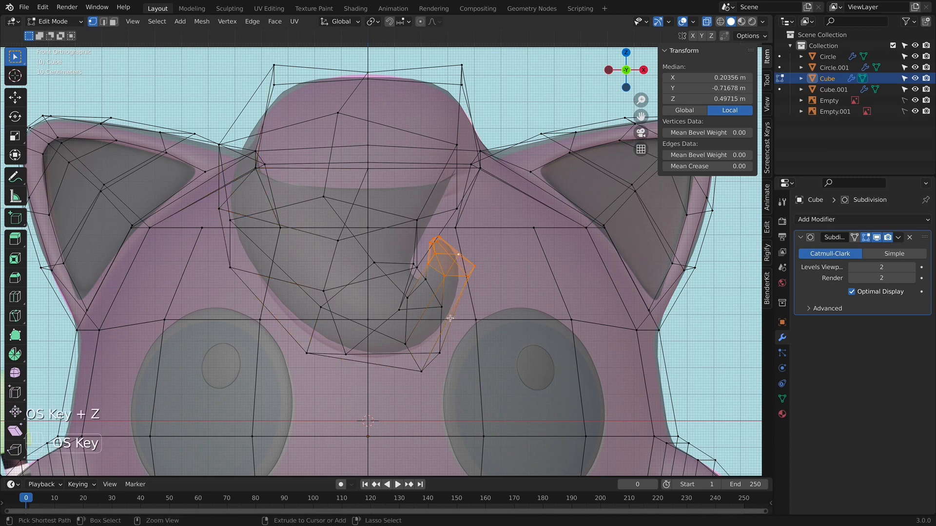
pyautogui.keyDown('alt'); pyautogui.keyDown('shift'); pyautogui.click(443, 318); pyautogui.keyUp('shift'); pyautogui.keyUp('alt')
pyautogui.press('super+t')
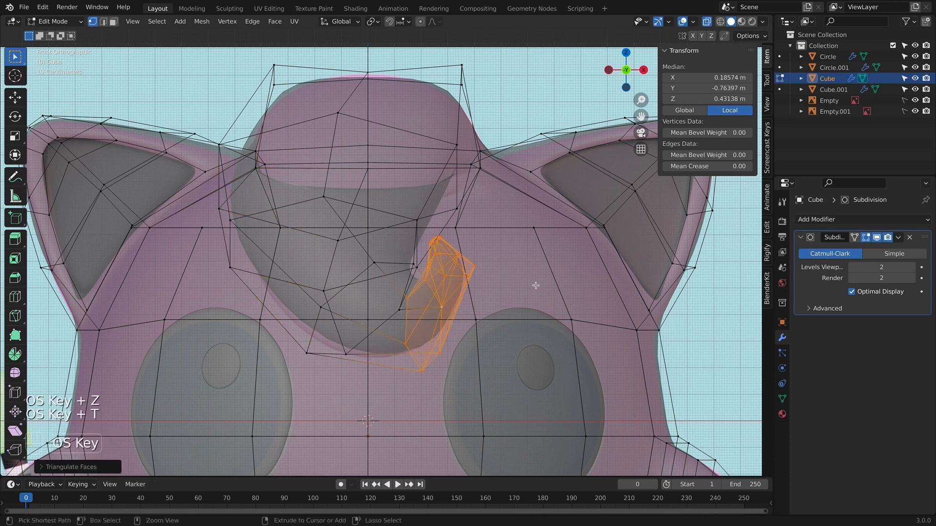
pyautogui.press('super+z')
pyautogui.press('r')
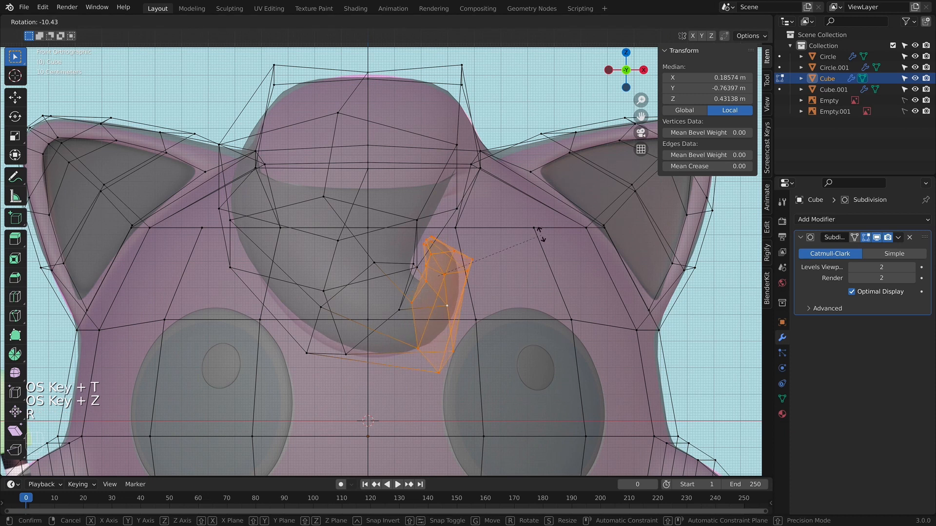
pyautogui.click(539, 231)
# - Slide the edge loop at the curl's lower bend along the mesh and move it to follow the reference outline
pyautogui.keyDown('alt'); pyautogui.click(420, 327); pyautogui.keyUp('alt')
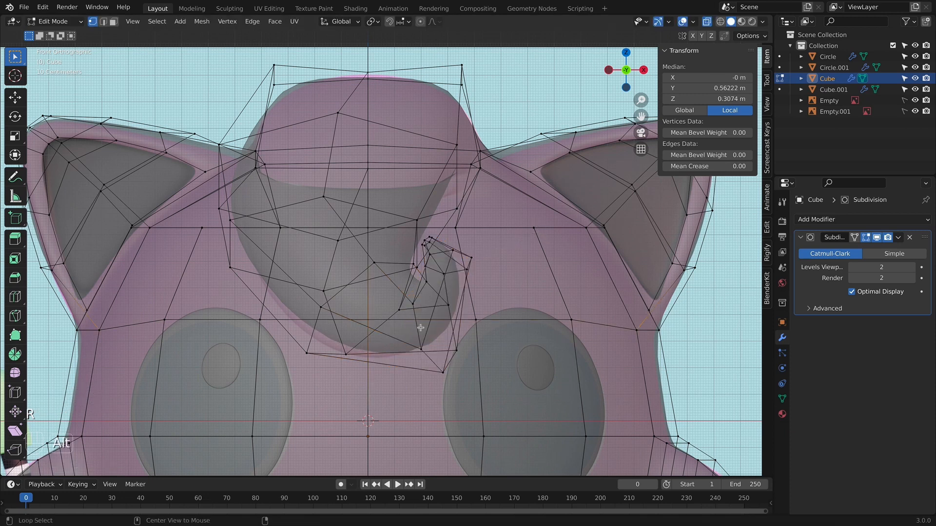
pyautogui.keyDown('alt'); pyautogui.click(422, 336); pyautogui.keyUp('alt')
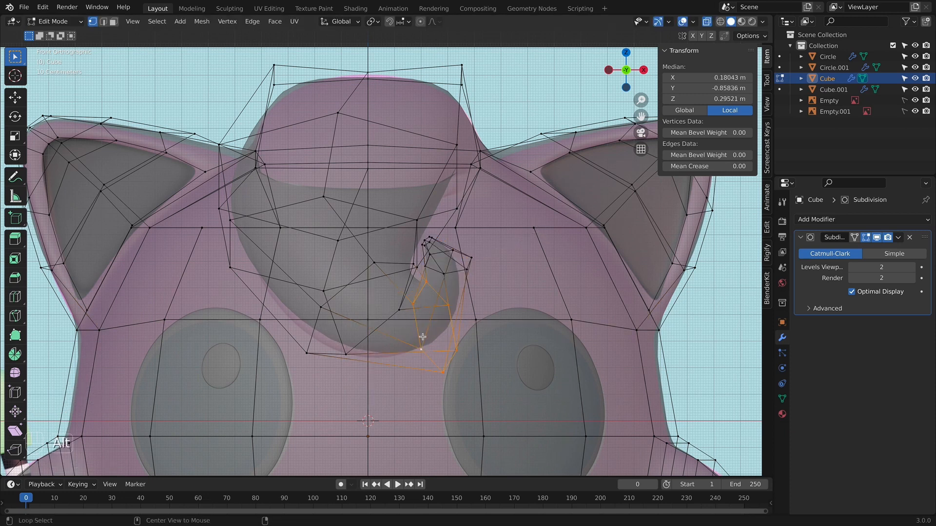
pyautogui.press('g')
pyautogui.press('g')
pyautogui.click(508, 371)
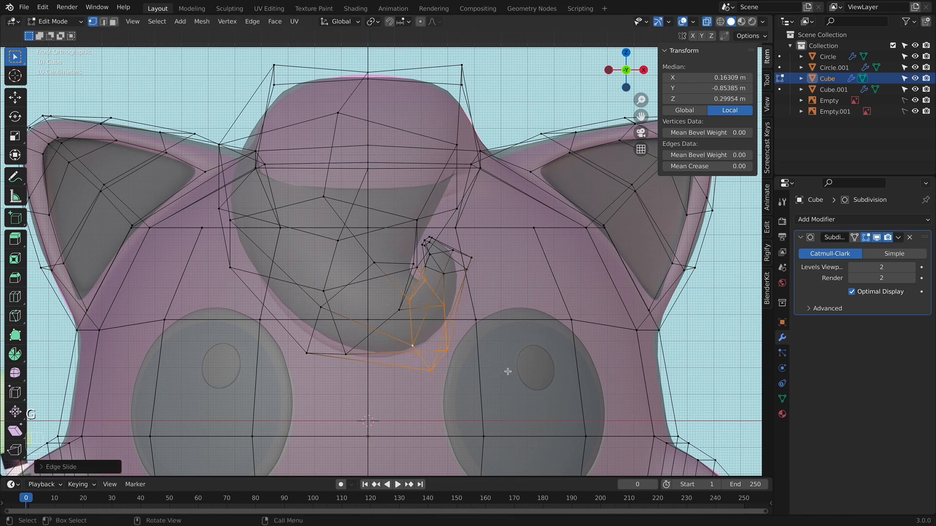
pyautogui.press('g')
pyautogui.click(449, 366)
# - Move the edge loop across the tuft's lower middle to smooth its bottom curve
pyautogui.keyDown('alt'); pyautogui.click(310, 332); pyautogui.keyUp('alt')
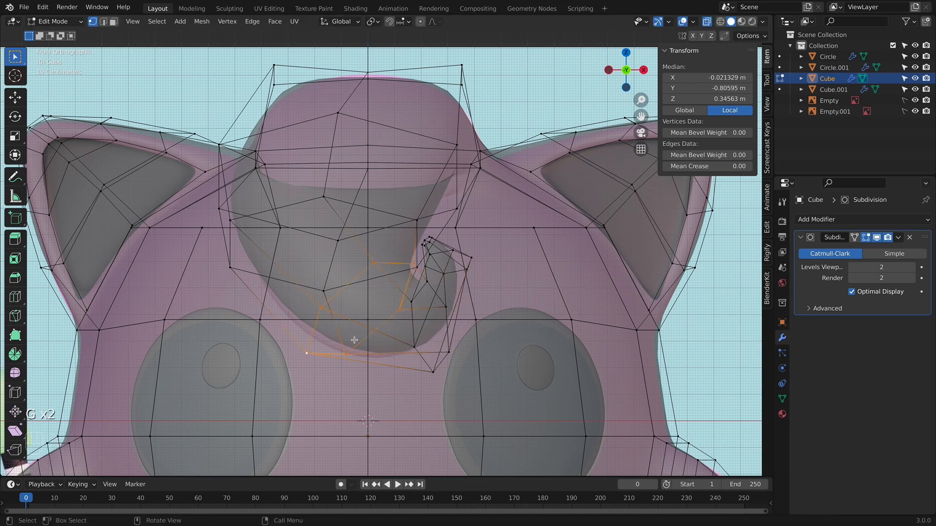
pyautogui.press('g')
pyautogui.click(346, 347)
pyautogui.press('Tab')
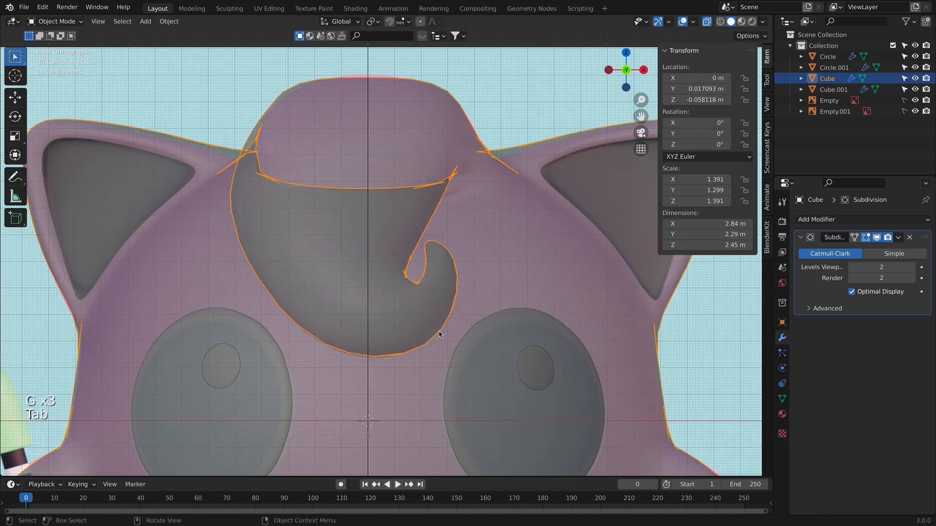
# - Examine the hair tuft's shape in solid display from the front and from an angle
pyautogui.hotkey('alt', 'z')
pyautogui.scroll(-8, 441, 312)
pyautogui.moveTo(555, 307); pyautogui.dragTo(453, 314, button='middle')
pyautogui.scroll(4, 449, 303)
pyautogui.press('KP_1')
pyautogui.click(424, 268)
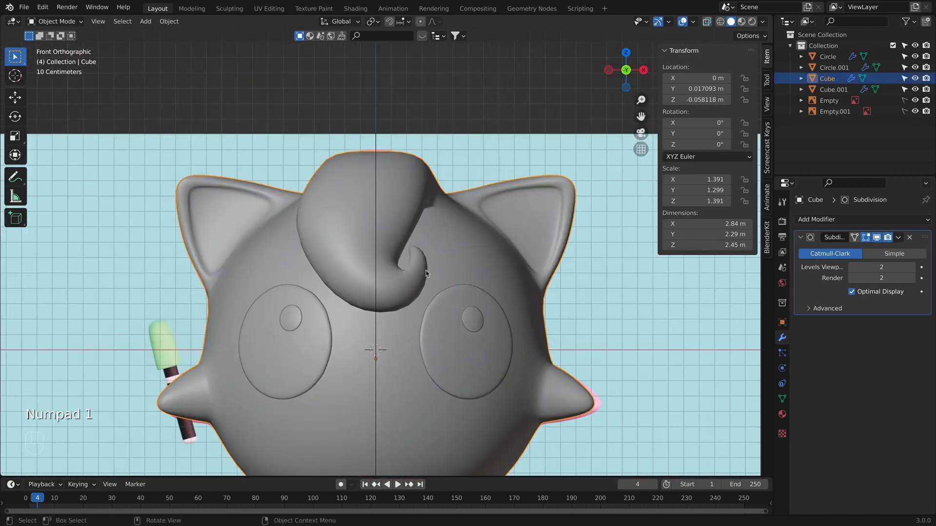
pyautogui.moveTo(389, 256); pyautogui.dragTo(416, 279, button='middle')
pyautogui.scroll(3, 423, 289)
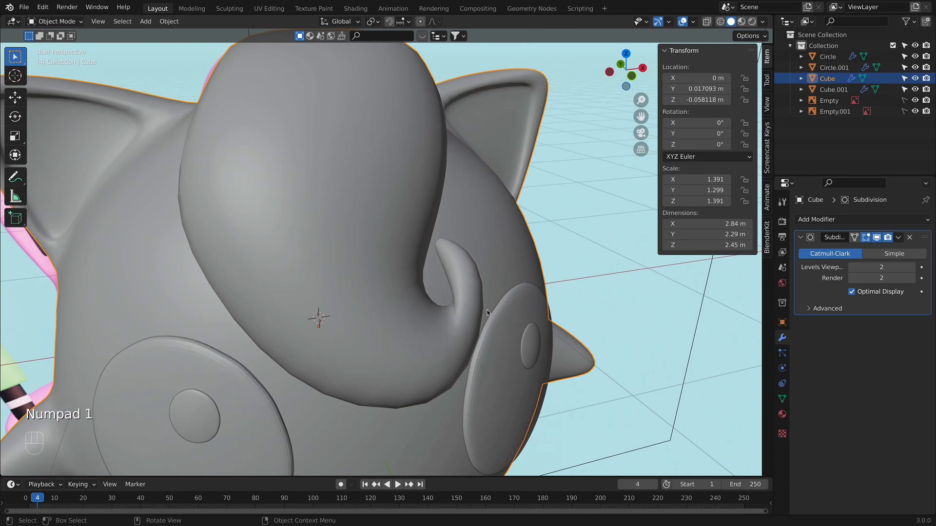
# - Move the vertex on the curl's inner bend inward toward the tuft
pyautogui.press('Tab')
pyautogui.scroll(2, 462, 274)
pyautogui.keyDown('shift'); pyautogui.moveTo(493, 310); pyautogui.dragTo(474, 316, button='middle'); pyautogui.keyUp('shift')
pyautogui.click(455, 261)
pyautogui.hotkey('alt', 'z')
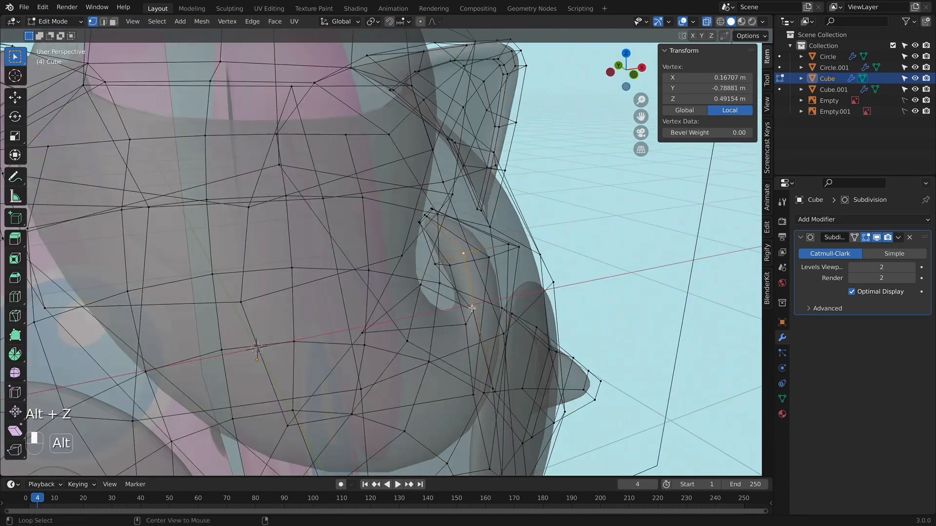
pyautogui.hotkey('alt', 'z')
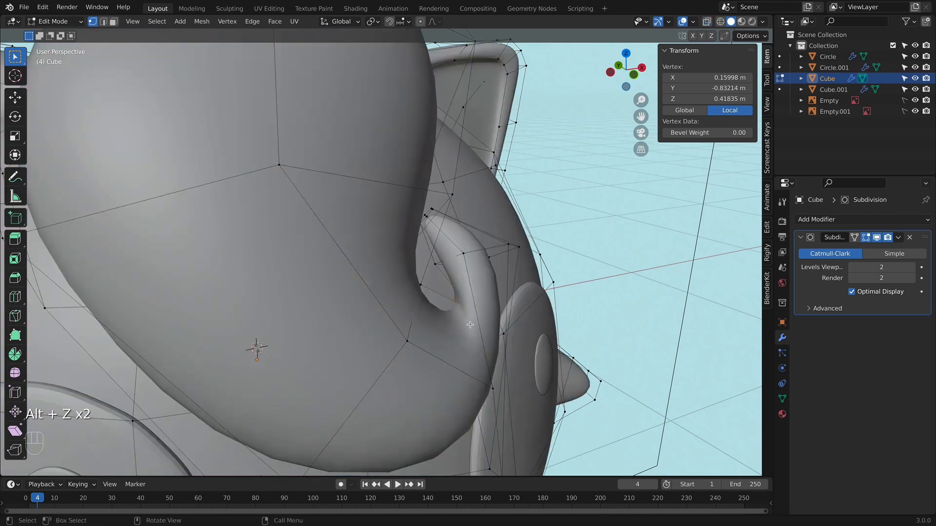
pyautogui.press('g')
pyautogui.click(459, 323)
# - Move the vertex hidden behind the curl's inner bend about 0.1 m inward, then check the outline from the front
pyautogui.hotkey('alt', 'z')
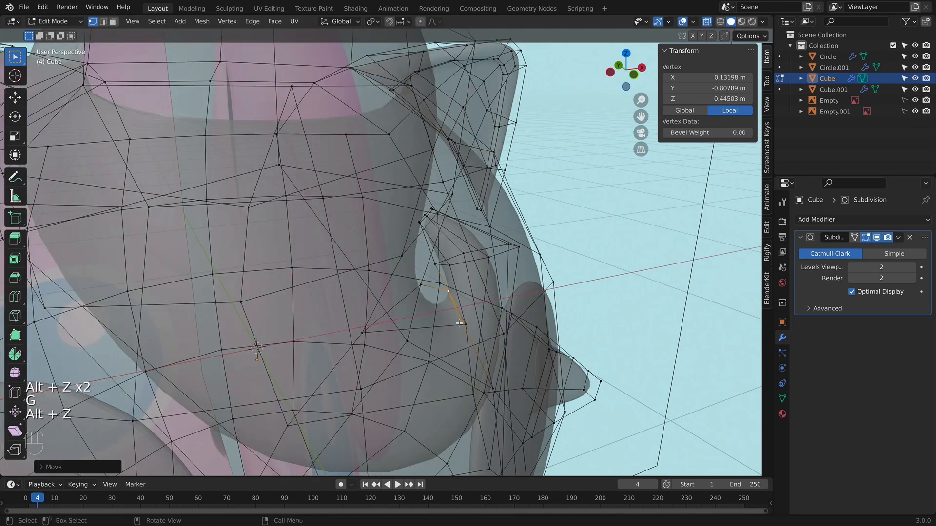
pyautogui.hotkey('alt', 'z')
pyautogui.press('g')
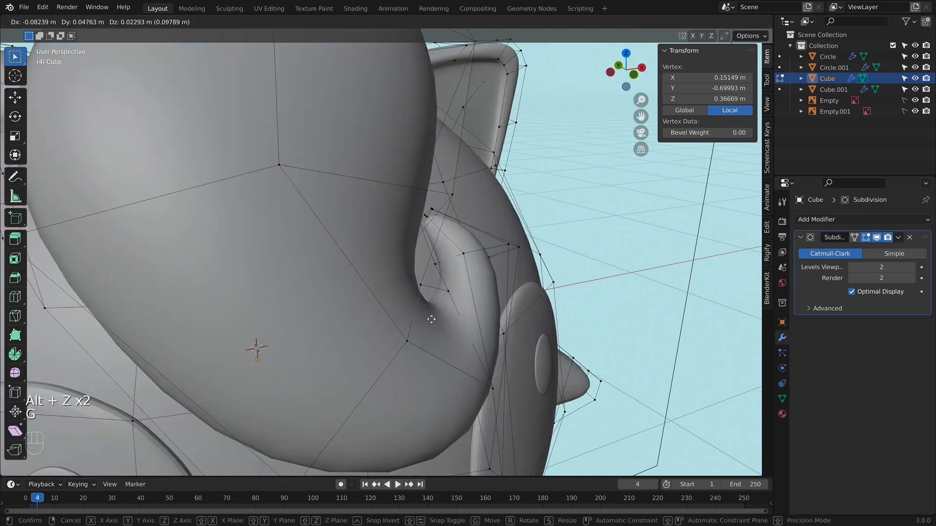
pyautogui.click(432, 319)
pyautogui.hotkey('alt', 'z')
pyautogui.press('KP_1')
pyautogui.press('Tab')
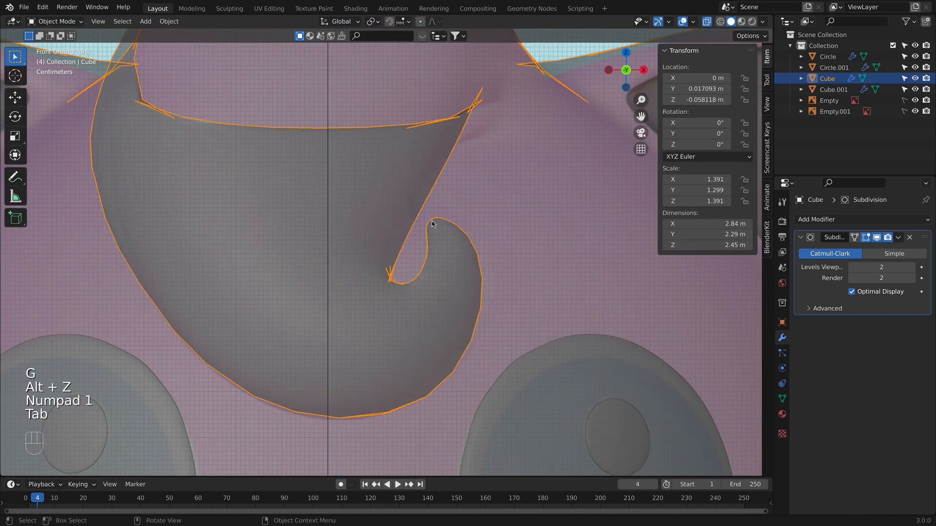
# - Select the end vertices of the curl's tip and scale them down
pyautogui.press('Tab')
pyautogui.hotkey('alt', 'z')
pyautogui.keyDown('alt'); pyautogui.click(428, 217); pyautogui.keyUp('alt')
pyautogui.hotkey('alt', 'z')
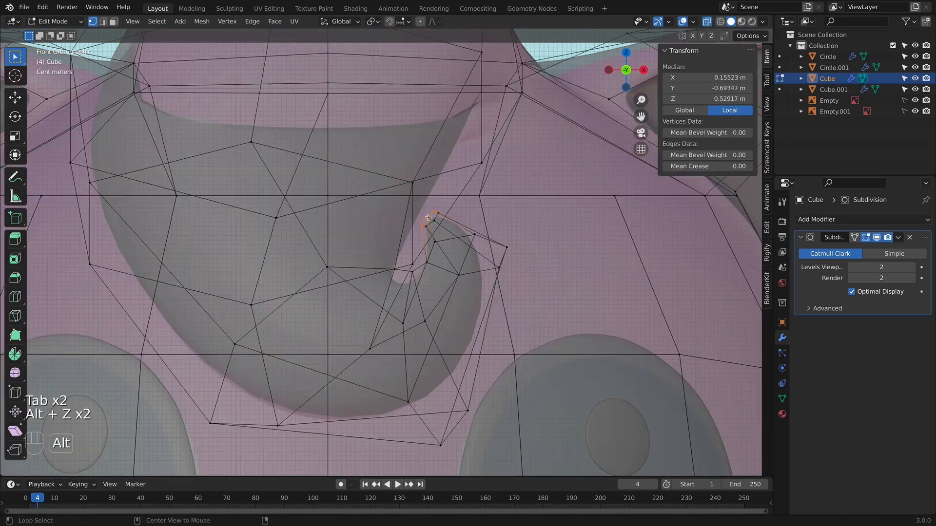
pyautogui.moveTo(428, 217); pyautogui.dragTo(446, 232)
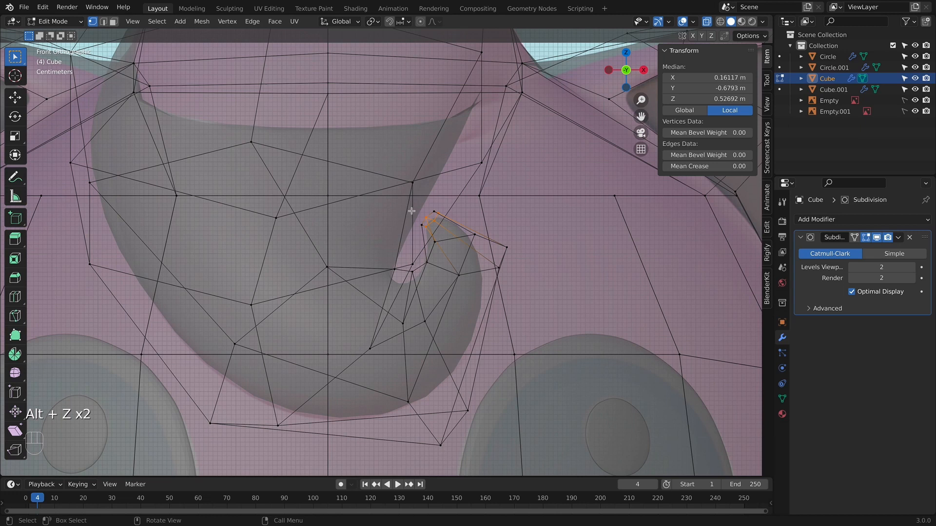
pyautogui.press('s')
pyautogui.click(436, 220)
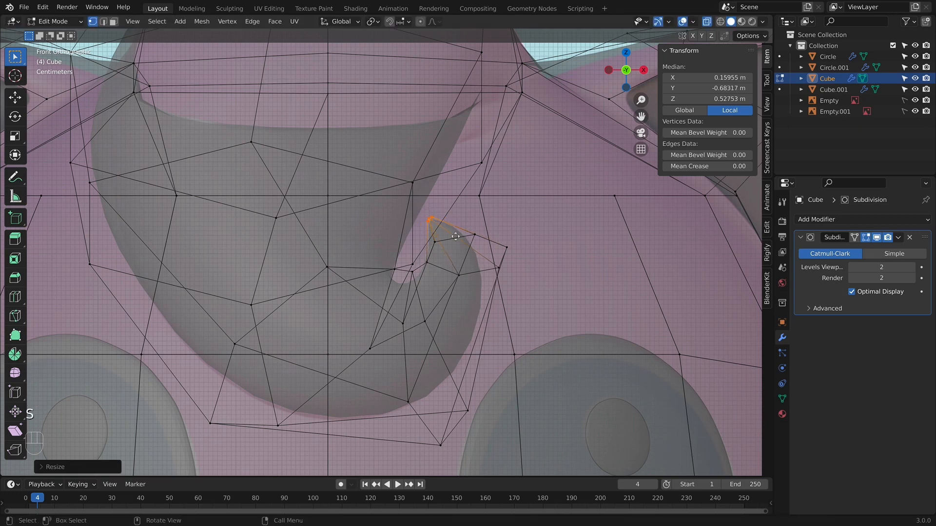
# - Move the curl's tip further inward to tighten the curl and check the tuft in solid display
pyautogui.press('g')
pyautogui.click(441, 251)
pyautogui.press('Tab')
pyautogui.scroll(-6, 522, 268)
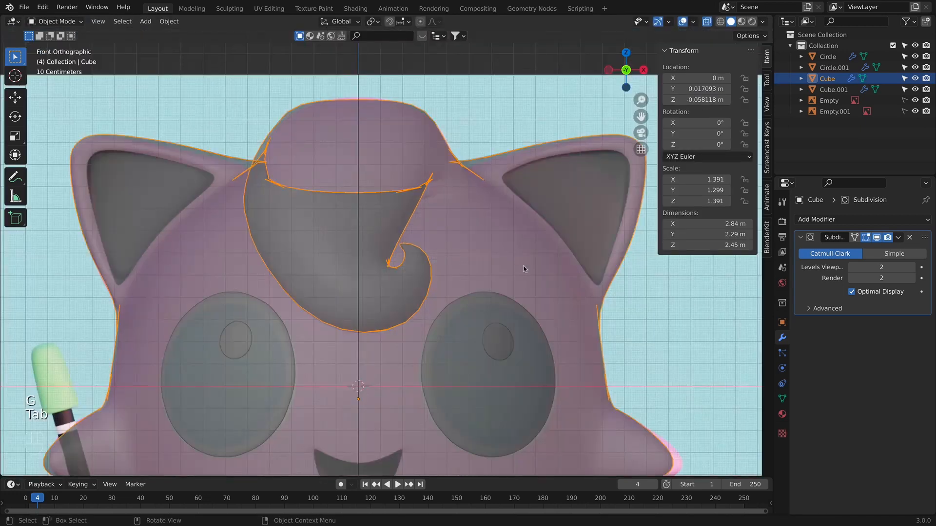
pyautogui.hotkey('alt', 'z')
pyautogui.click(475, 300)
pyautogui.scroll(4, 441, 282)
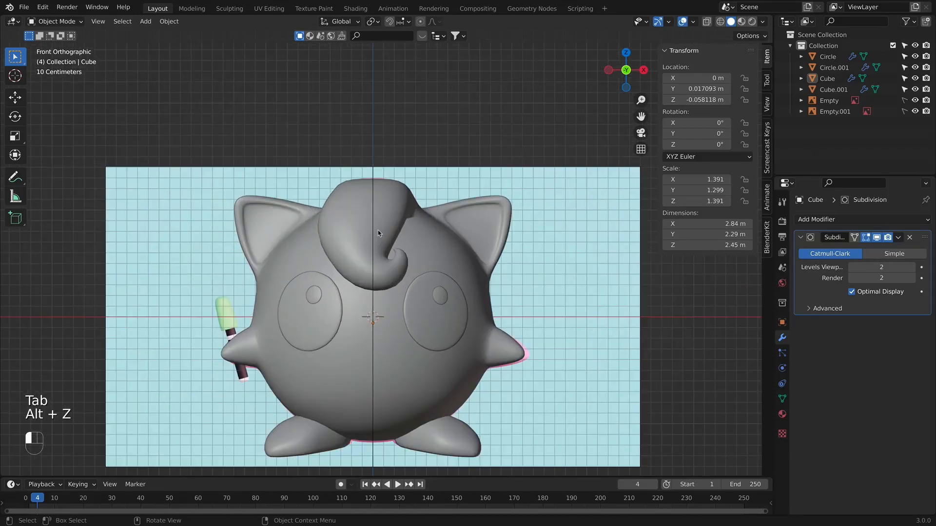
# - Select the body mesh's upper corner vertices on both sides of the tuft's top and lower them
pyautogui.click(393, 239)
pyautogui.press('Tab')
pyautogui.scroll(2, 433, 154)
pyautogui.hotkey('alt', 'z')
pyautogui.keyDown('shift'); pyautogui.moveTo(431, 142); pyautogui.dragTo(446, 188, button='middle'); pyautogui.keyUp('shift')
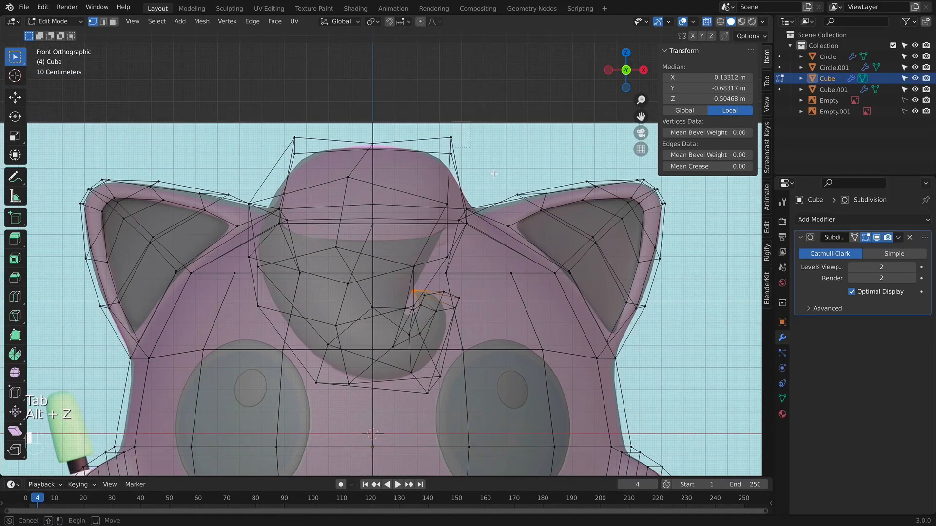
pyautogui.click(433, 121)
pyautogui.moveTo(433, 121); pyautogui.dragTo(482, 162)
pyautogui.keyDown('shift'); pyautogui.moveTo(259, 115); pyautogui.dragTo(328, 168); pyautogui.keyUp('shift')
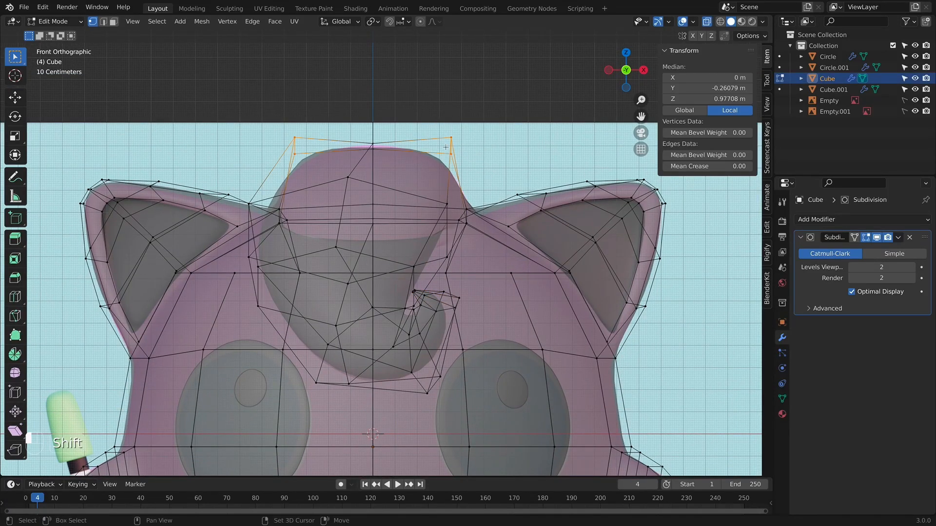
pyautogui.press('g')
pyautogui.click(394, 144)
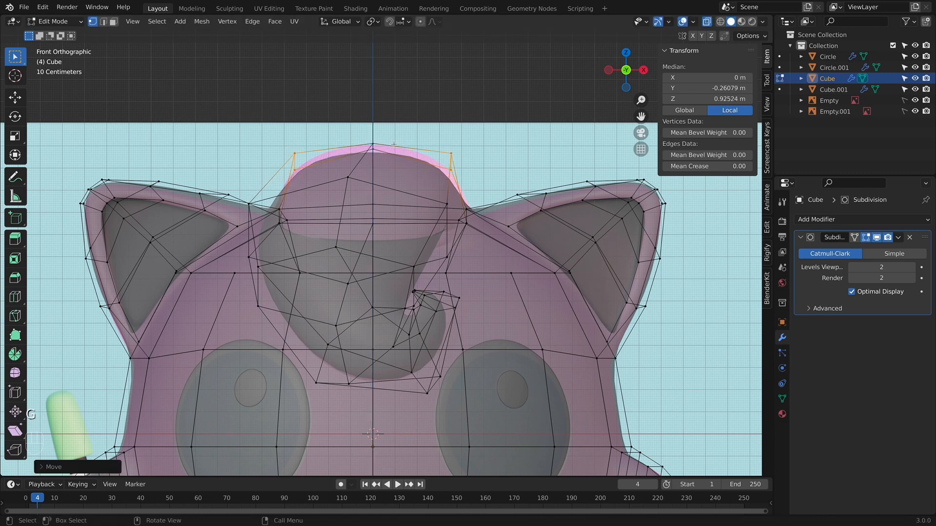
# - Raise the tuft's top vertices, including the centre, about 0.016 m along Z
pyautogui.press('g')
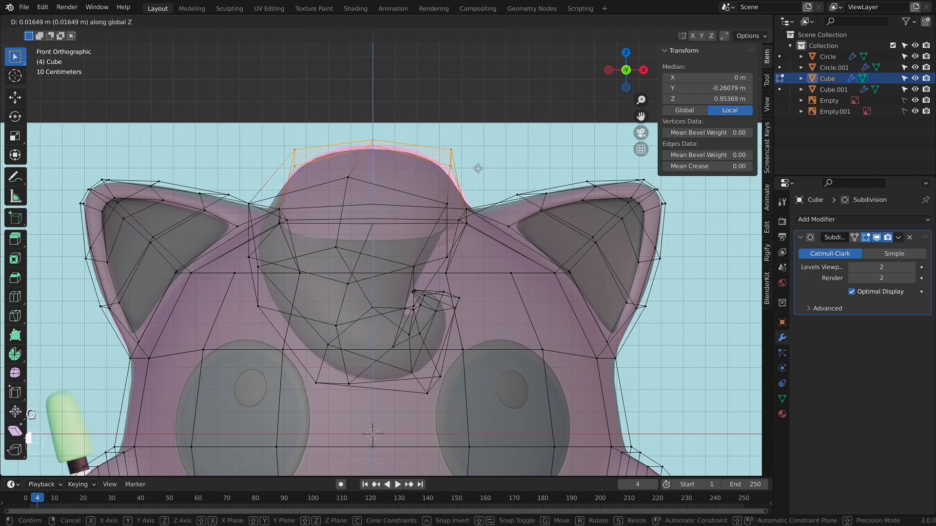
pyautogui.click(476, 169)
pyautogui.press('Tab')
pyautogui.hotkey('alt', 'z')
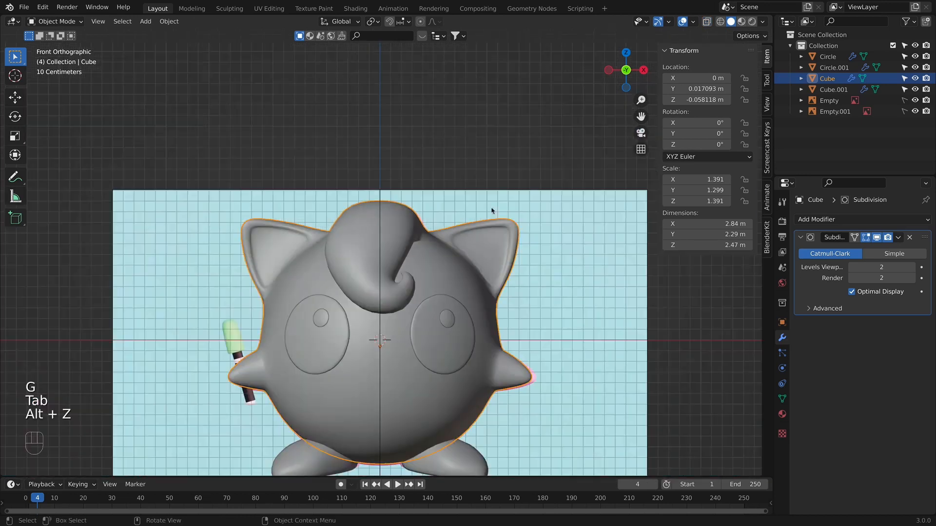
# - In the right side view, move the centre-line vertex behind the ear inward toward the reference outline
pyautogui.moveTo(547, 289); pyautogui.dragTo(503, 266, button='middle')
pyautogui.press('KP_1')
pyautogui.press('KP_3')
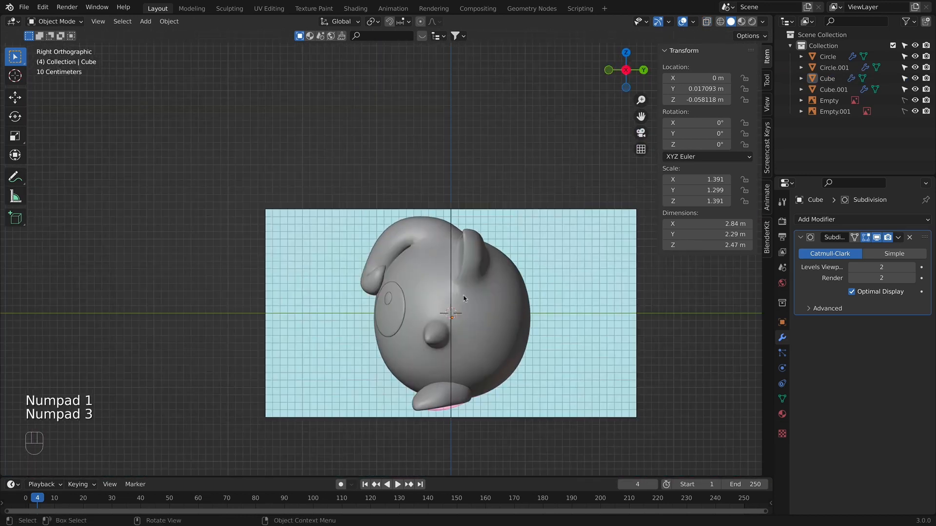
pyautogui.press('Tab')
pyautogui.keyDown('shift'); pyautogui.moveTo(578, 289); pyautogui.dragTo(525, 285, button='middle'); pyautogui.keyUp('shift')
pyautogui.hotkey('alt', 'z')
pyautogui.keyDown('shift'); pyautogui.moveTo(476, 251); pyautogui.dragTo(469, 246); pyautogui.keyUp('shift')
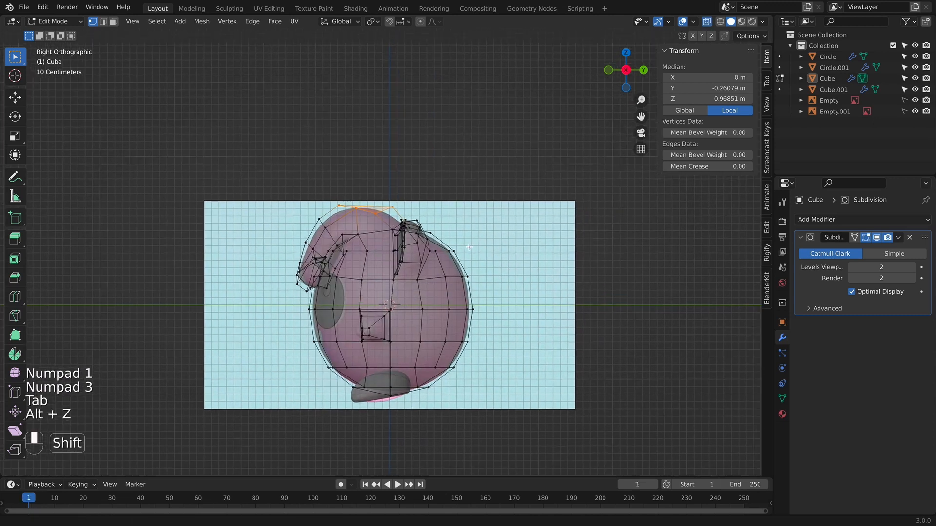
pyautogui.keyDown('shift'); pyautogui.moveTo(469, 246); pyautogui.dragTo(433, 225, button='middle'); pyautogui.keyUp('shift')
pyautogui.scroll(3, 420, 223)
pyautogui.click(408, 184)
pyautogui.press('g')
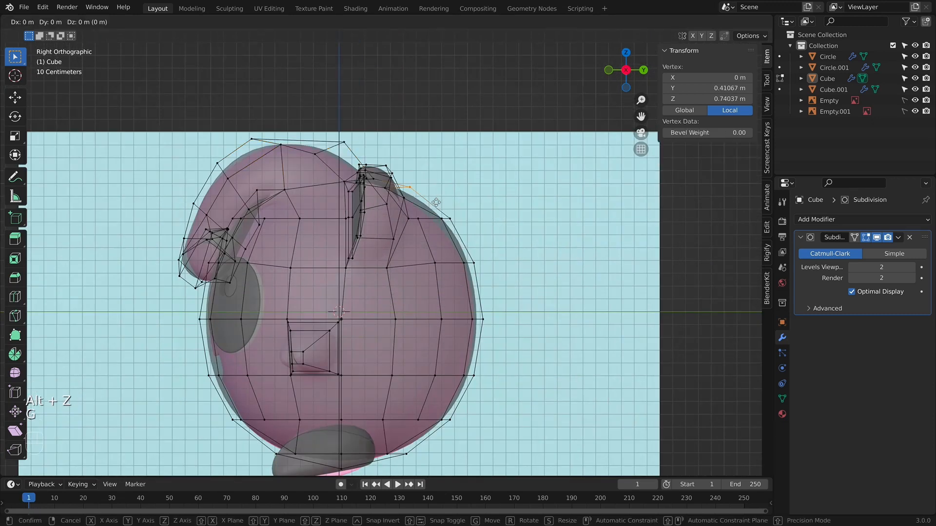
pyautogui.click(434, 208)
# - Select the vertices along the body's back and move them about 0.04 m inward to match the side reference
pyautogui.moveTo(413, 211); pyautogui.dragTo(452, 242)
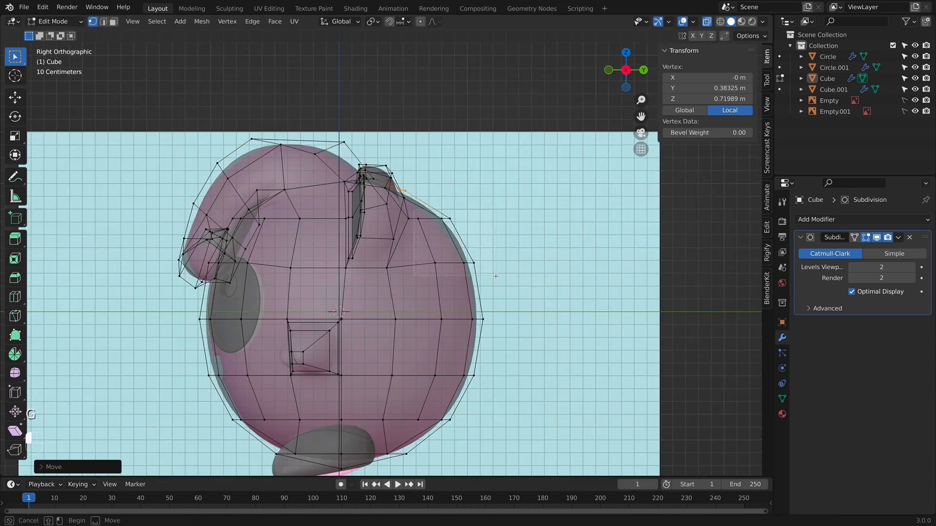
pyautogui.moveTo(574, 469); pyautogui.dragTo(574, 469)
pyautogui.press('g')
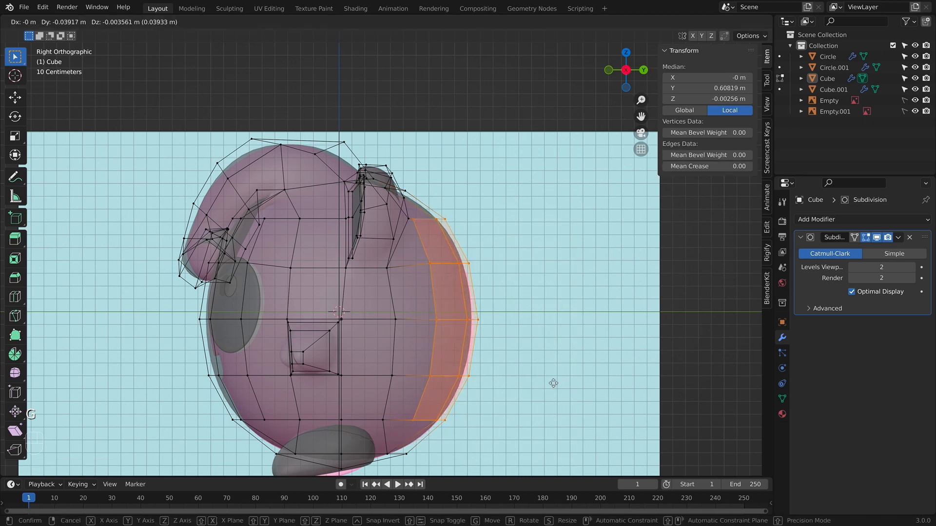
pyautogui.click(553, 383)
pyautogui.press('Tab')
pyautogui.press('KP_1')
pyautogui.scroll(-3, 507, 327)
pyautogui.hotkey('alt', 'z')
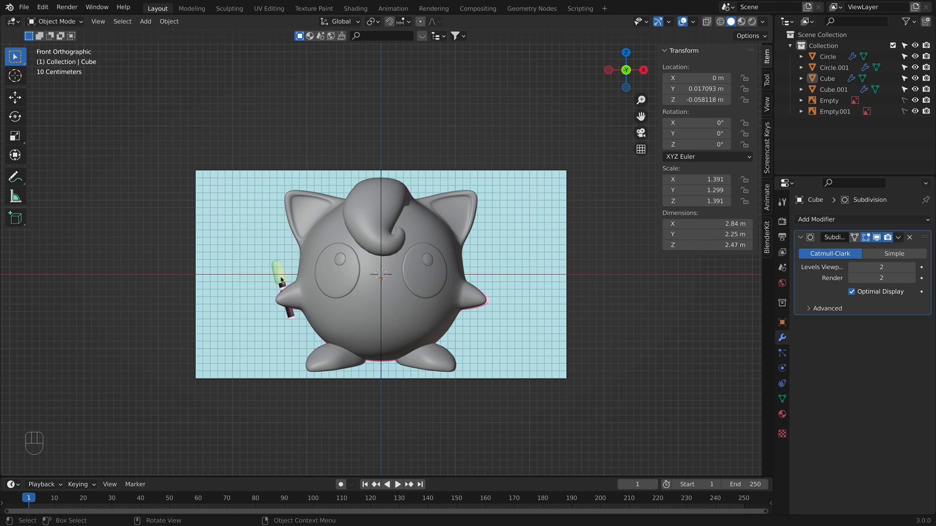
# - Edit the body mesh in front view and vertex-bevel the centre vertex at the mouth into a diamond-shaped face
pyautogui.scroll(3, 415, 303)
pyautogui.click(415, 302)
pyautogui.press('Tab')
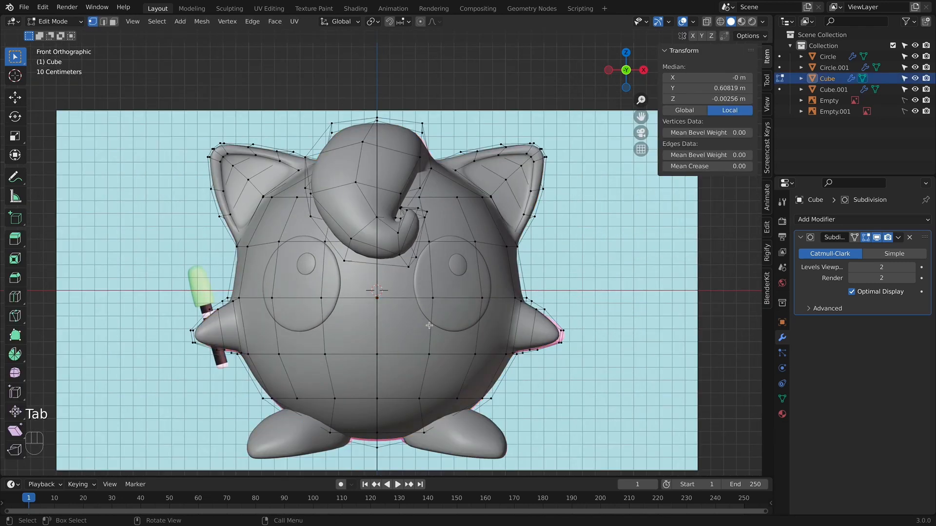
pyautogui.hotkey('alt', 'z')
pyautogui.scroll(2, 397, 305)
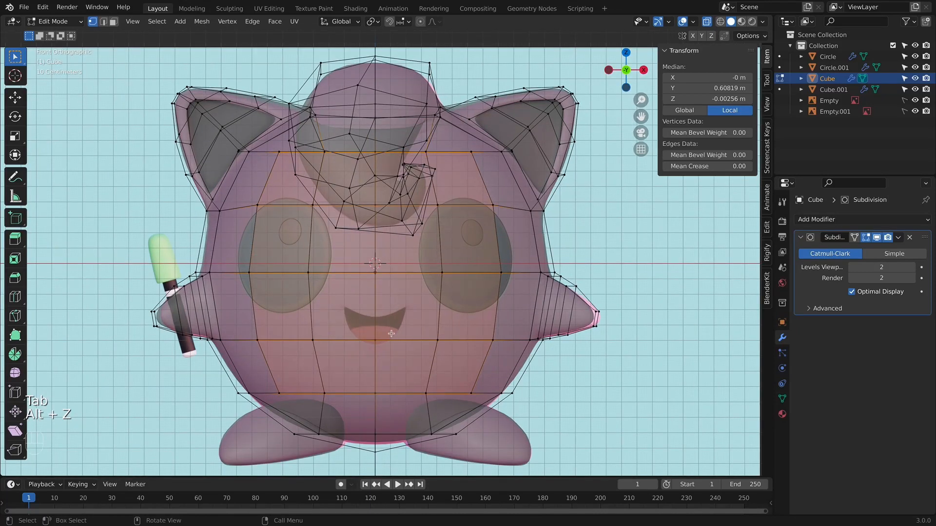
pyautogui.click(382, 347)
pyautogui.hotkey('alt', 'z')
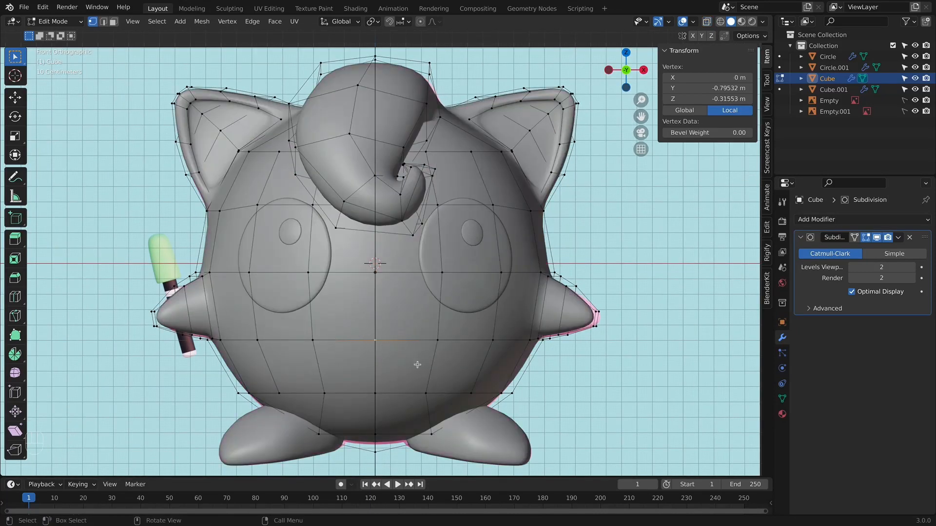
pyautogui.press('super')
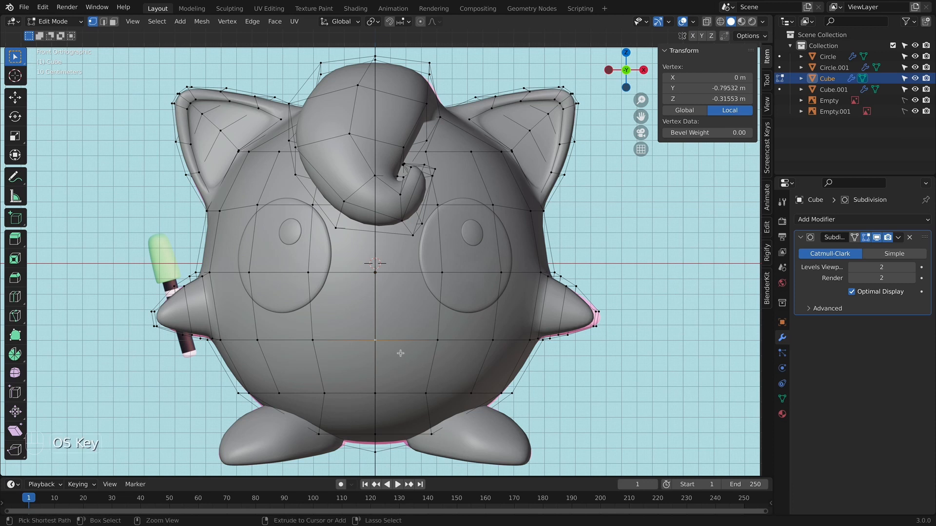
pyautogui.press('shift+super+b')
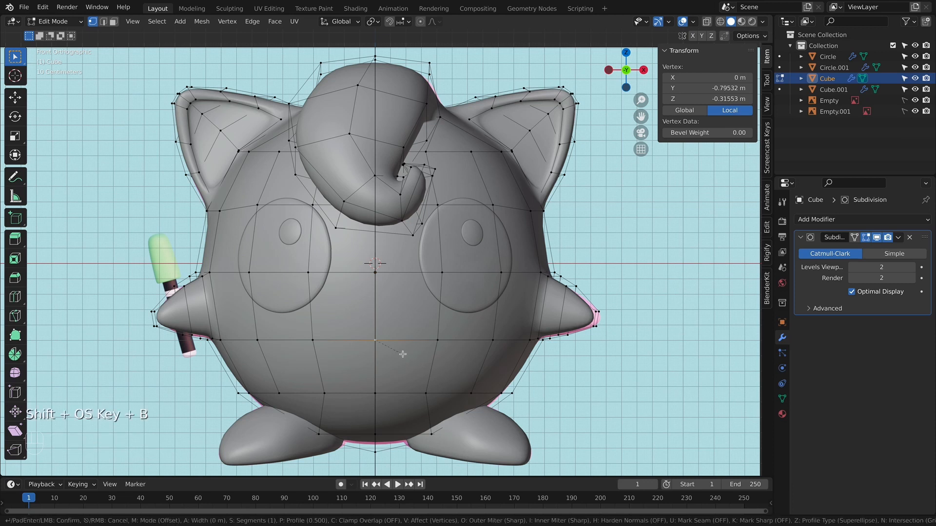
pyautogui.click(405, 356)
# - Move the diamond's top vertex to the middle of the reference mouth's upper edge and its +X side vertex to the nearby mouth corner
pyautogui.hotkey('alt', 'z')
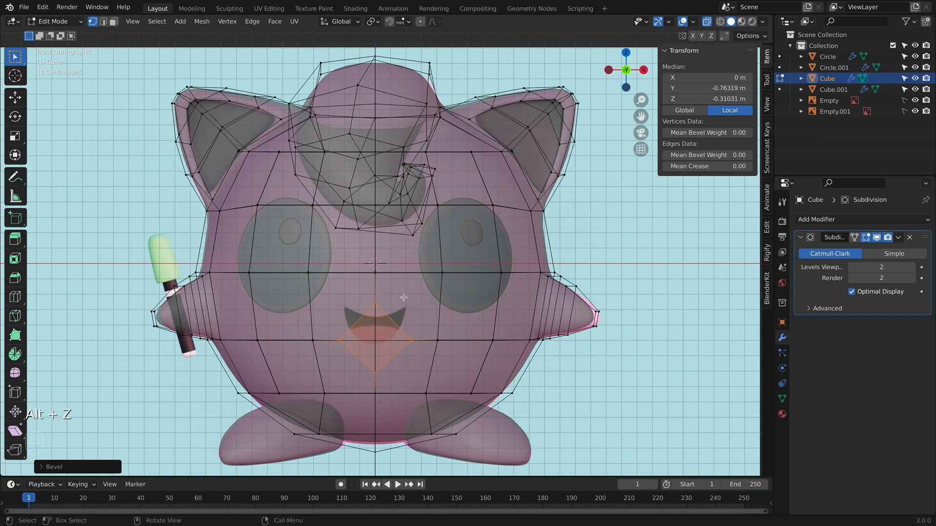
pyautogui.scroll(4, 394, 267)
pyautogui.keyDown('shift'); pyautogui.moveTo(448, 272); pyautogui.dragTo(452, 164, button='middle'); pyautogui.keyUp('shift')
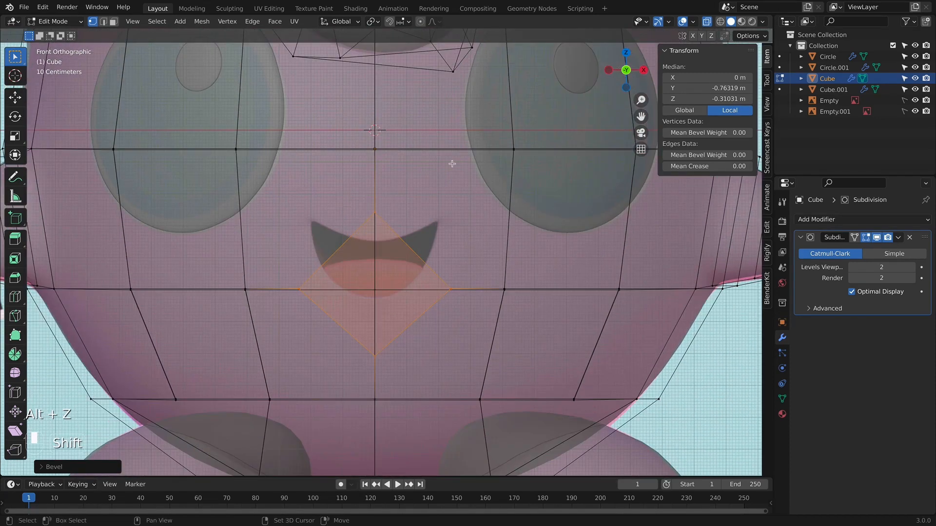
pyautogui.click(382, 215)
pyautogui.press('g')
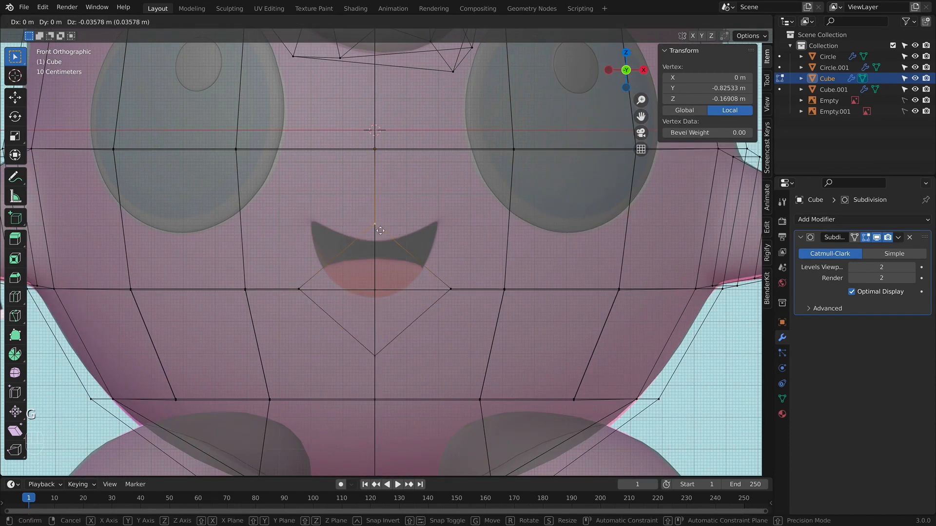
pyautogui.rightClick(381, 247)
pyautogui.press('g')
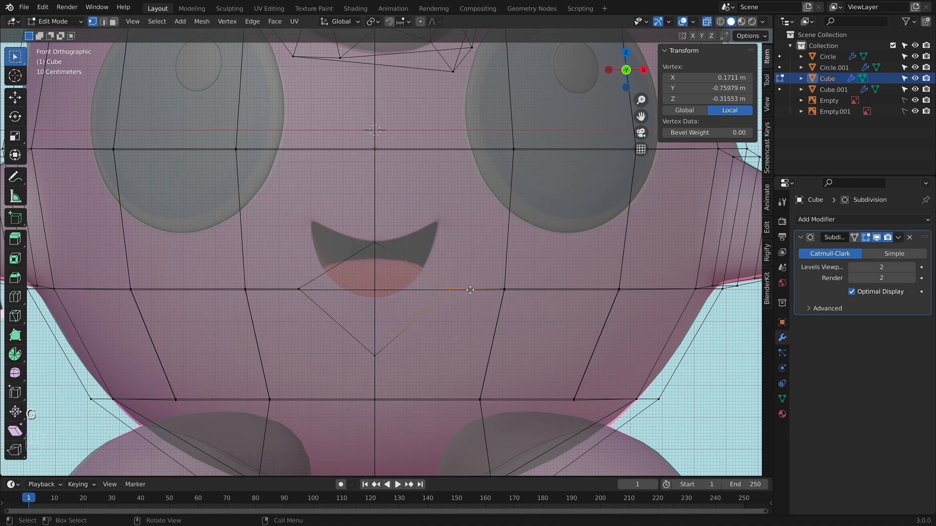
pyautogui.click(456, 230)
pyautogui.press('g')
pyautogui.click(343, 268)
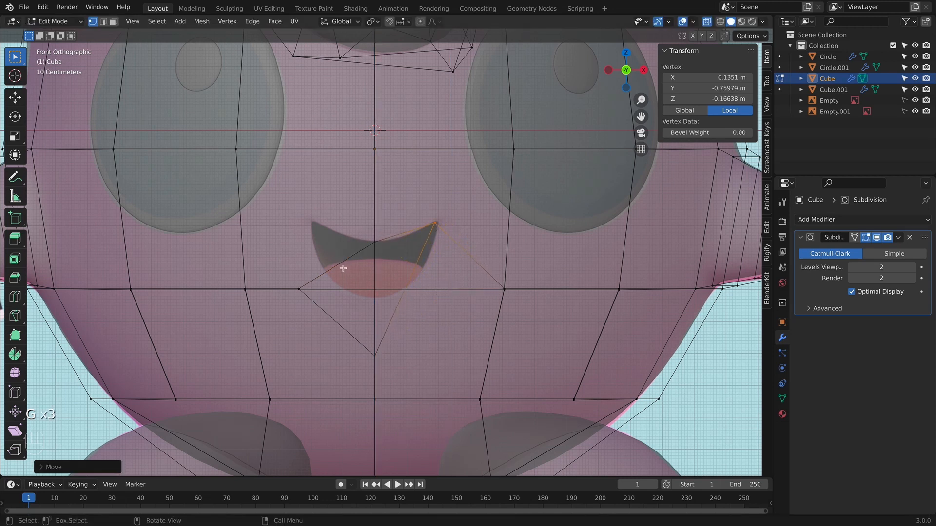
# - Move the diamond's -X side vertex to the other mouth corner and raise its bottom vertex along Z to the mouth's lower edge
pyautogui.click(300, 290)
pyautogui.press('g')
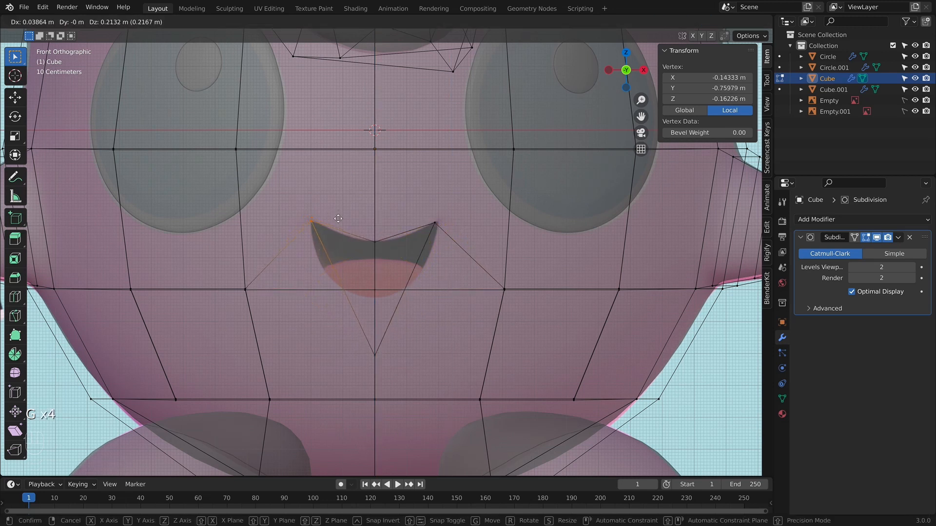
pyautogui.click(337, 219)
pyautogui.click(373, 352)
pyautogui.press('g')
pyautogui.press('z')
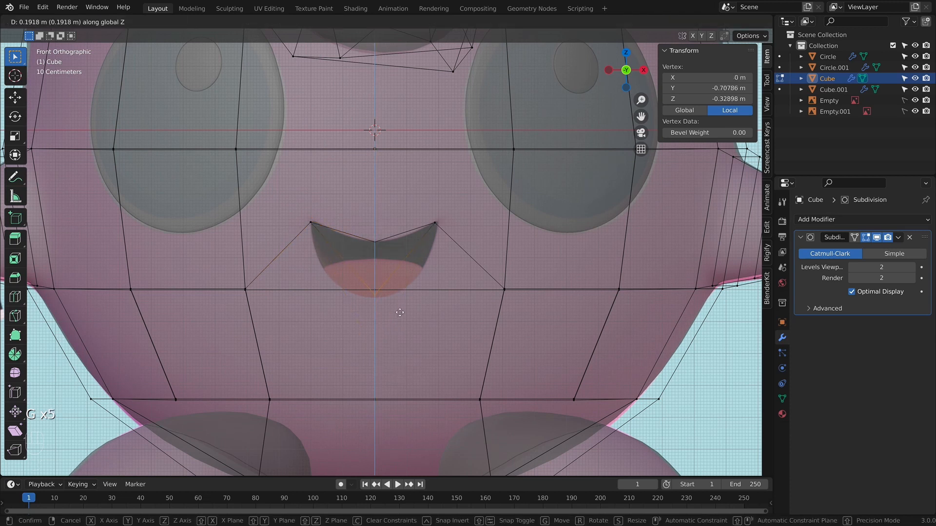
pyautogui.click(400, 320)
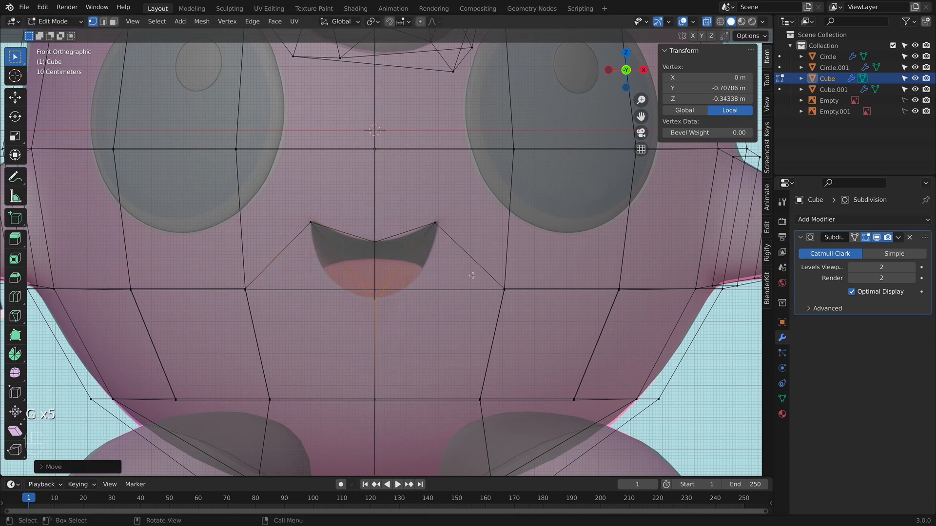
# - Add two crossing loop cuts through the mouth face, centred on its edges
pyautogui.hotkey('alt', 'z')
pyautogui.scroll(-8, 472, 275)
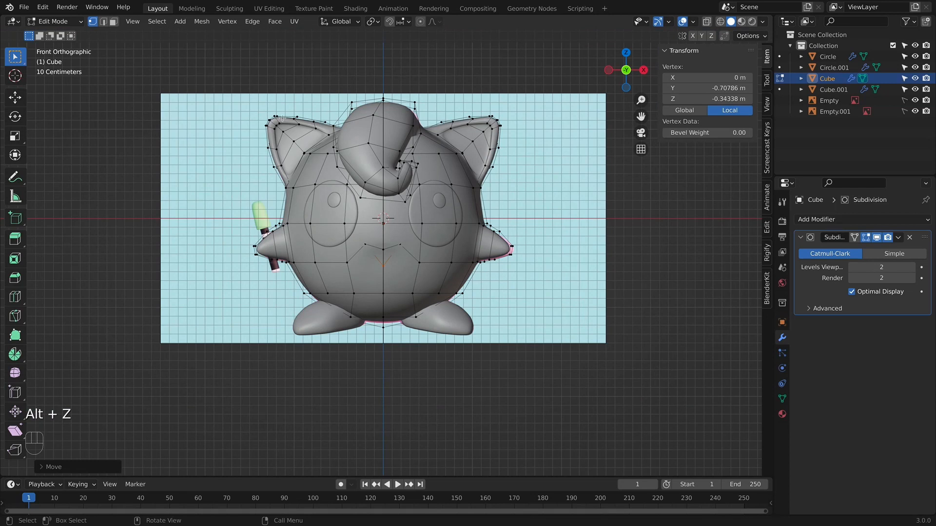
pyautogui.scroll(3, 426, 278)
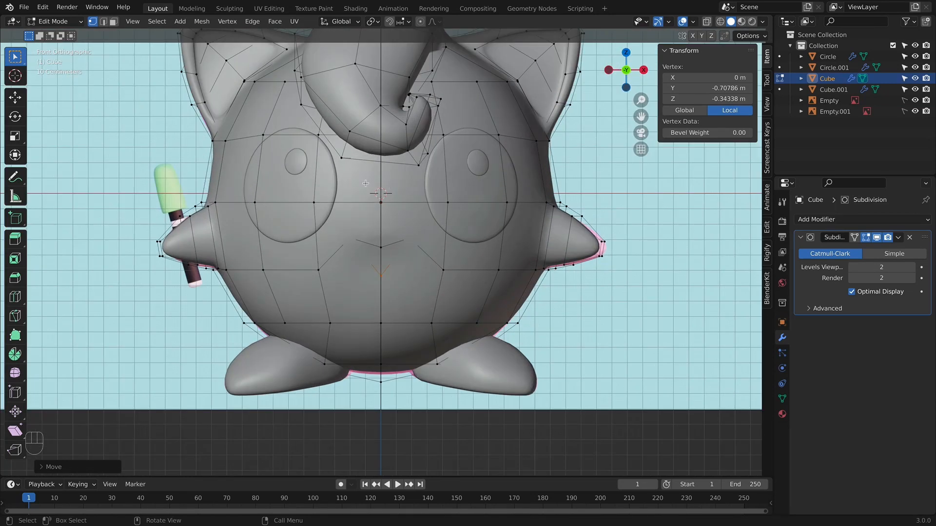
pyautogui.scroll(4, 366, 183)
pyautogui.hotkey('alt', 'z')
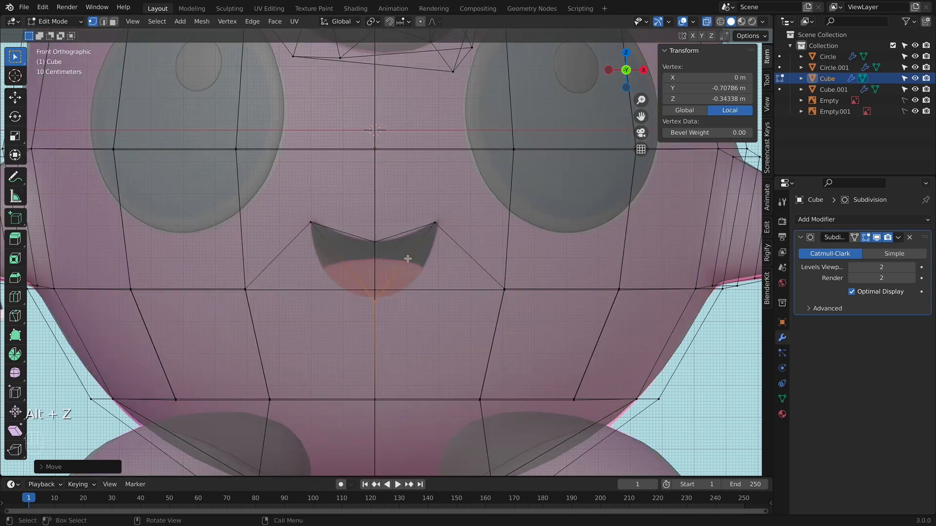
pyautogui.press('super+r')
pyautogui.rightClick(398, 265)
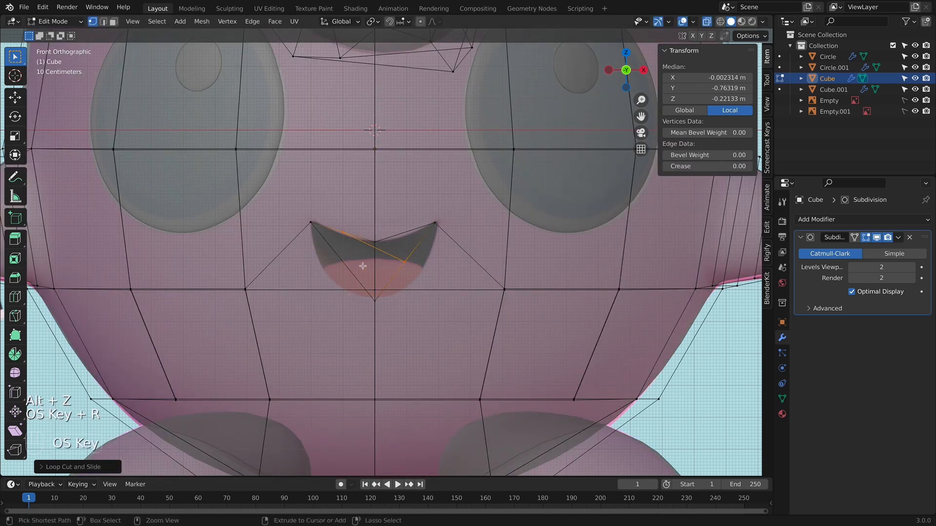
pyautogui.press('super+r')
pyautogui.click(348, 268)
pyautogui.rightClick(348, 269)
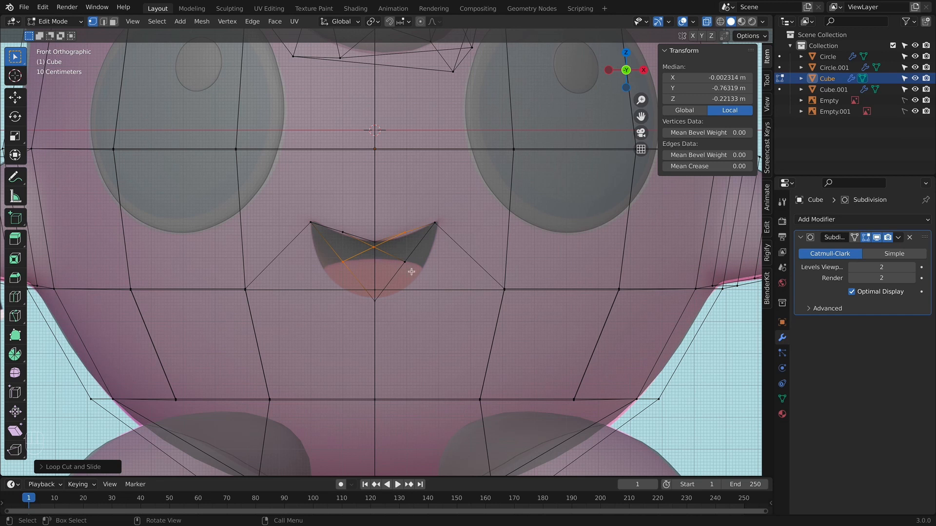
# - Move the two lower midpoint vertices outward onto the reference mouth's curve and lower the mouth's centre vertex
pyautogui.moveTo(402, 257); pyautogui.dragTo(418, 270)
pyautogui.press('g')
pyautogui.click(430, 288)
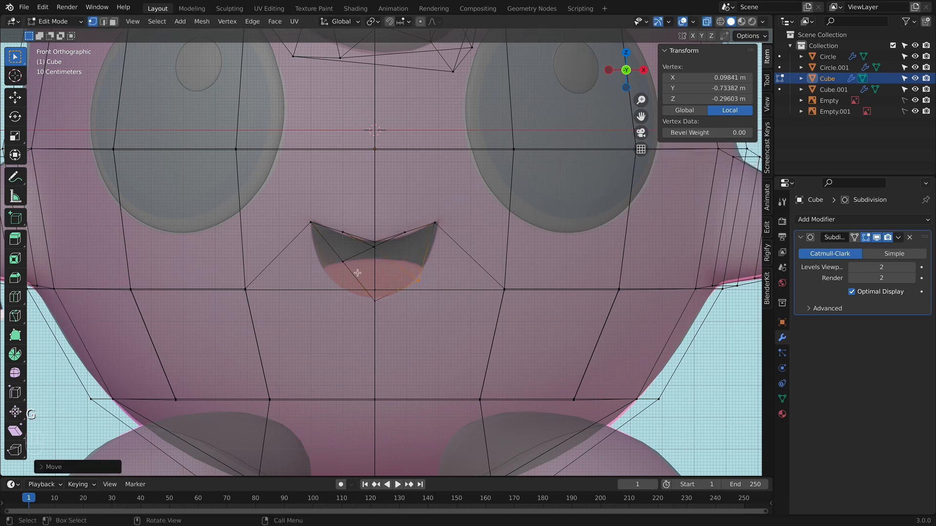
pyautogui.click(339, 262)
pyautogui.press('g')
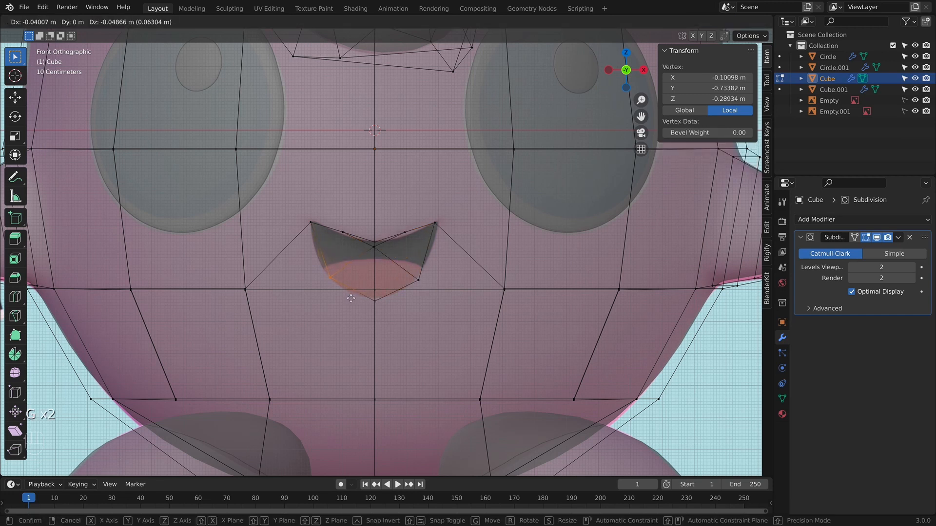
pyautogui.click(348, 297)
pyautogui.click(374, 246)
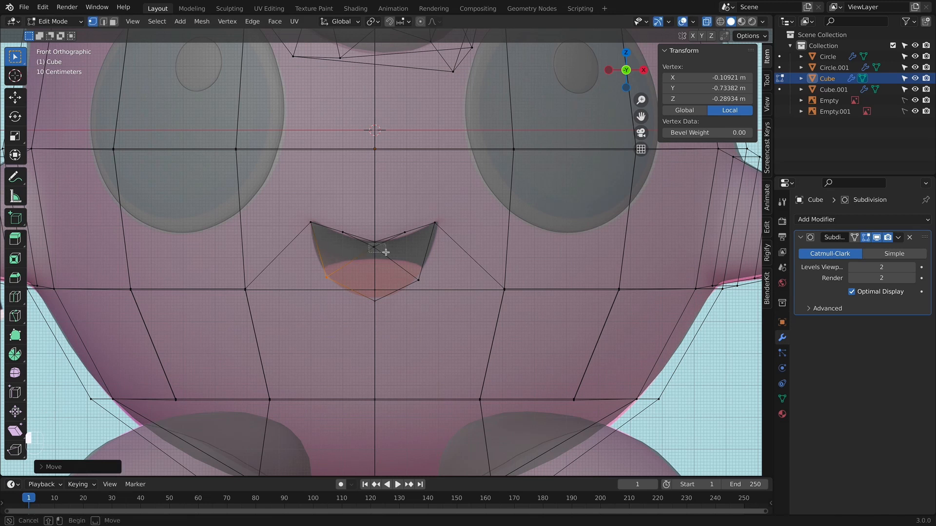
pyautogui.press('g')
pyautogui.click(387, 269)
# - Examine the mouth geometry in solid and see-through shading, from an angle and from the right side
pyautogui.hotkey('alt', 'z')
pyautogui.hotkey('alt', 'z')
pyautogui.hotkey('alt', 'z')
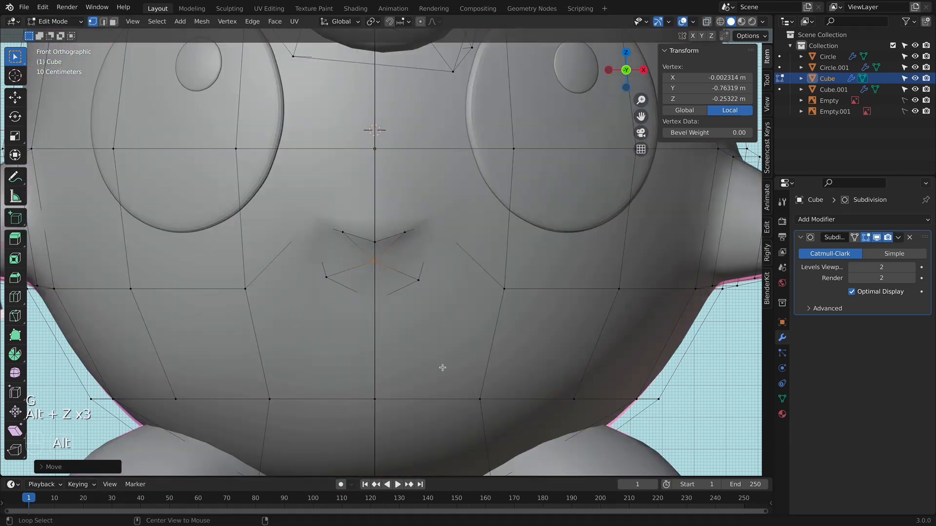
pyautogui.hotkey('alt', 'z')
pyautogui.scroll(-2, 468, 365)
pyautogui.moveTo(476, 364); pyautogui.dragTo(646, 353, button='middle')
pyautogui.hotkey('alt', 'z')
pyautogui.scroll(-3, 645, 353)
pyautogui.press('KP_3')
pyautogui.scroll(2, 303, 258)
pyautogui.keyDown('shift'); pyautogui.moveTo(303, 258); pyautogui.dragTo(480, 238, button='middle'); pyautogui.keyUp('shift')
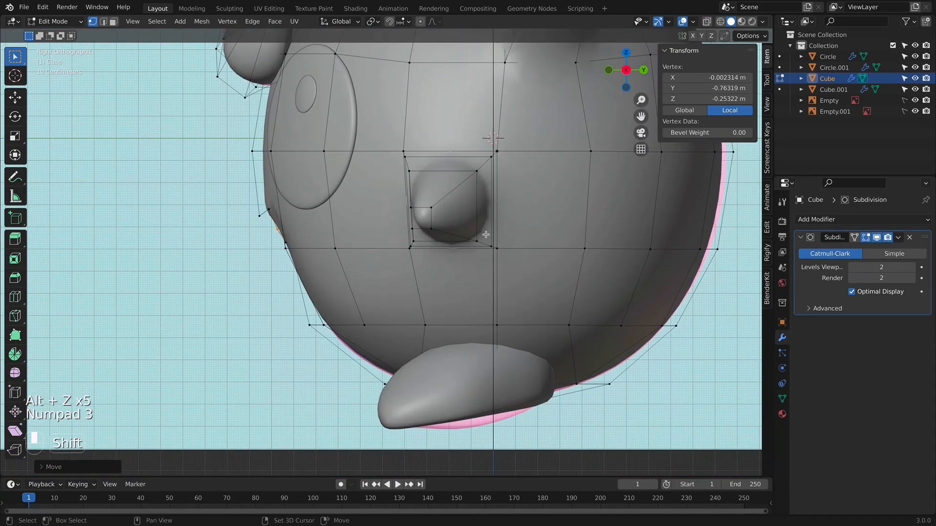
# - Box-select the mouth vertices in see-through front view and move them slightly forward and down in the right side view
pyautogui.hotkey('alt', 'z')
pyautogui.press('KP_1')
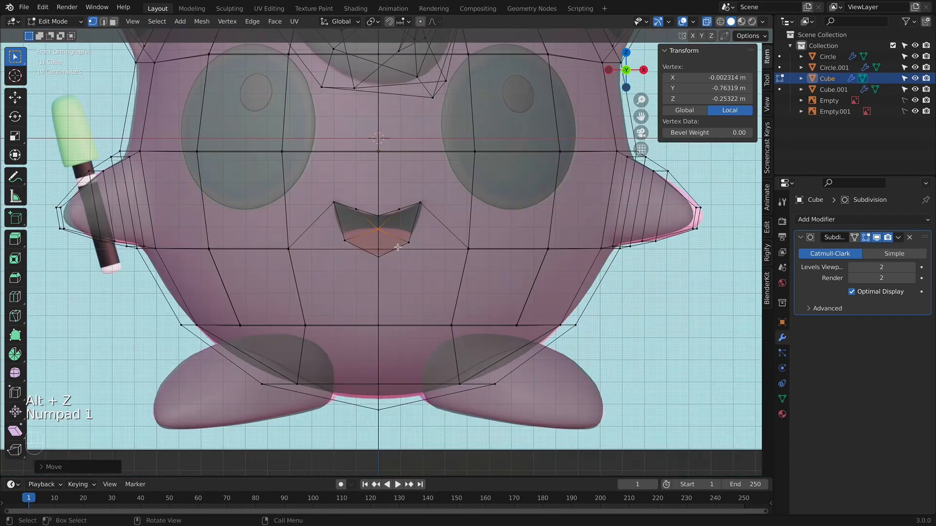
pyautogui.moveTo(330, 194); pyautogui.dragTo(437, 264)
pyautogui.hotkey('alt', 'z')
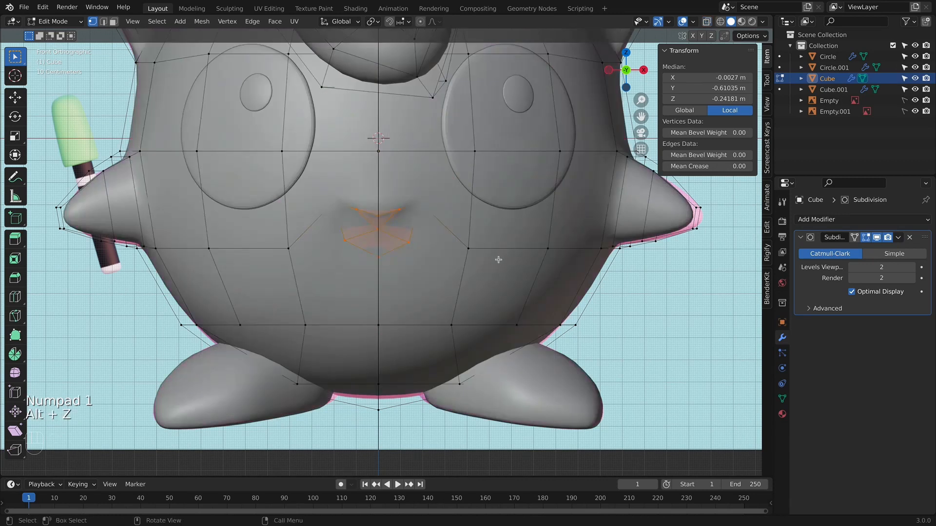
pyautogui.press('KP_3')
pyautogui.press('g')
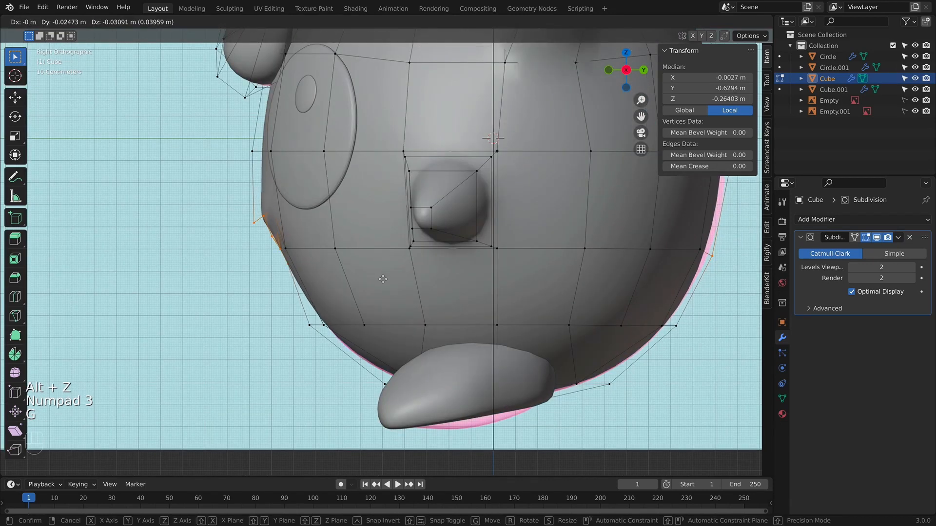
pyautogui.click(390, 274)
pyautogui.press('KP_1')
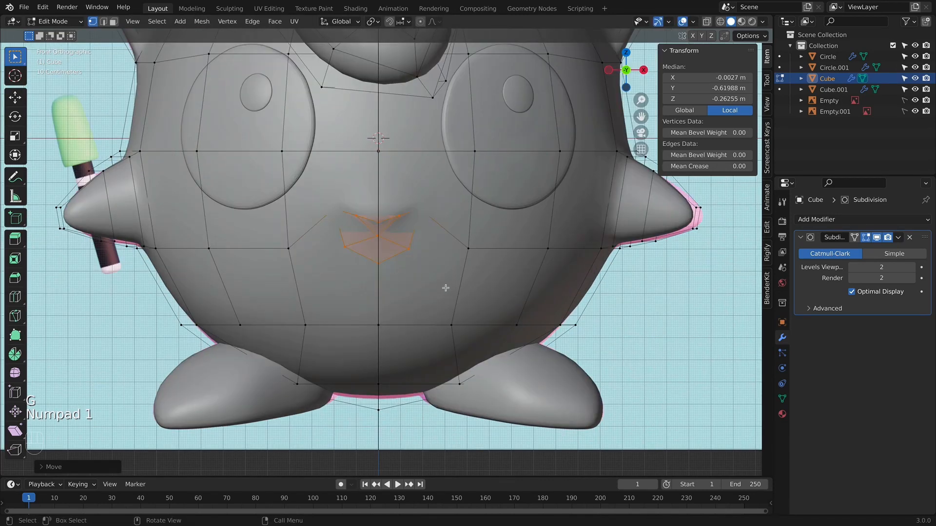
# - Extrude the selected mouth faces about 0.06 m inward along Y and check the result against the front reference
pyautogui.press('KP_3')
pyautogui.press('e')
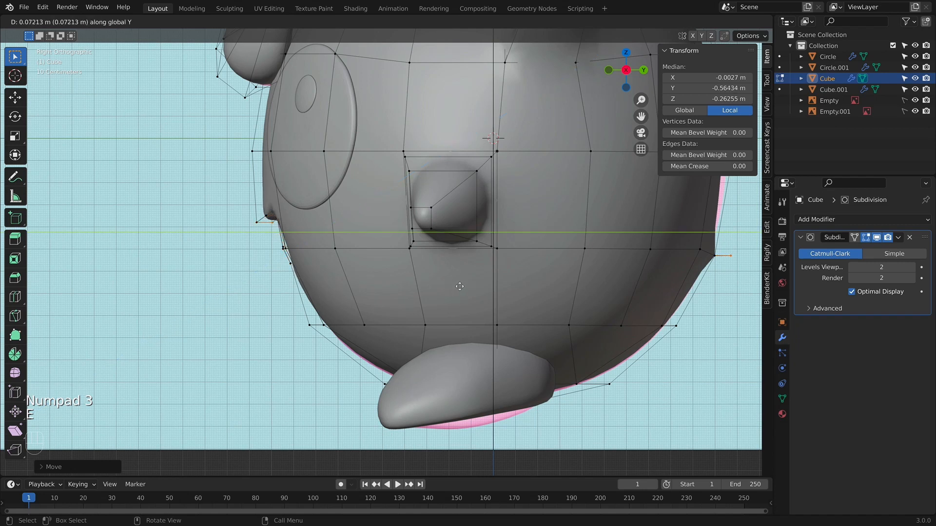
pyautogui.click(460, 287)
pyautogui.press('KP_1')
pyautogui.hotkey('alt', 'z')
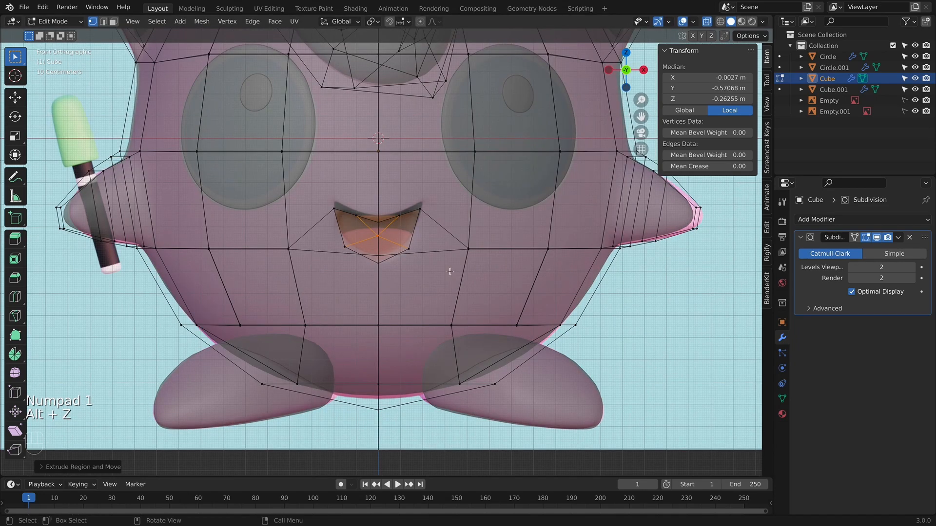
# - Move both mouth corners' vertices up and outward so the smoothed mouth reaches the reference corners
pyautogui.scroll(4, 450, 272)
pyautogui.press('Tab')
pyautogui.press('Tab')
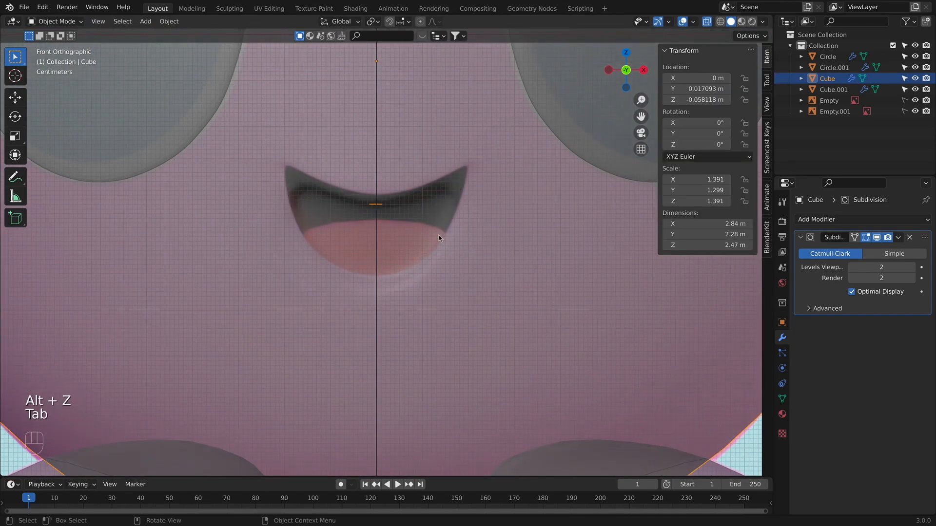
pyautogui.click(463, 186)
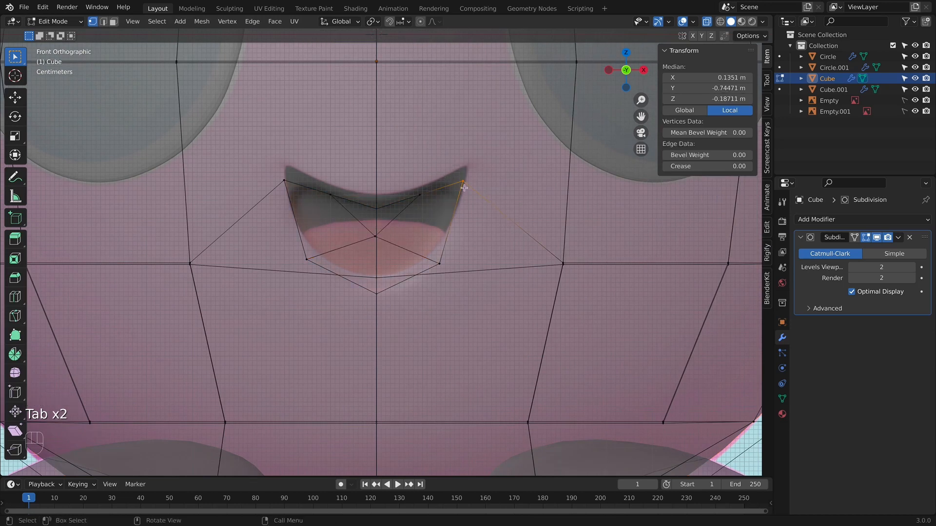
pyautogui.press('g')
pyautogui.click(499, 180)
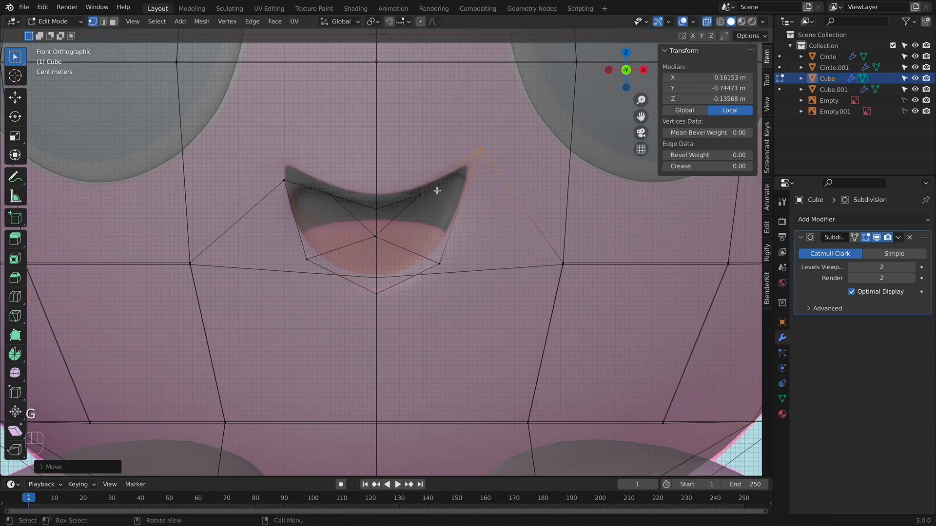
pyautogui.moveTo(267, 174); pyautogui.dragTo(312, 200)
pyautogui.press('g')
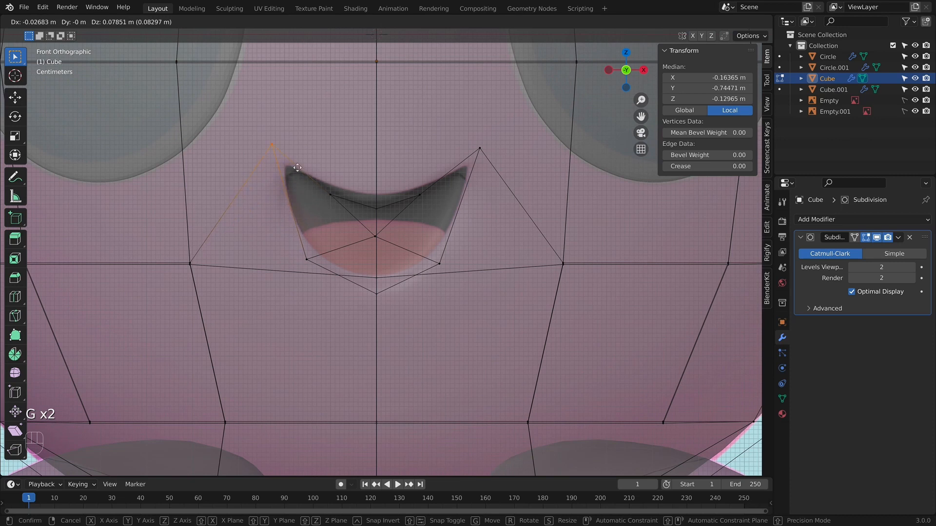
pyautogui.click(298, 169)
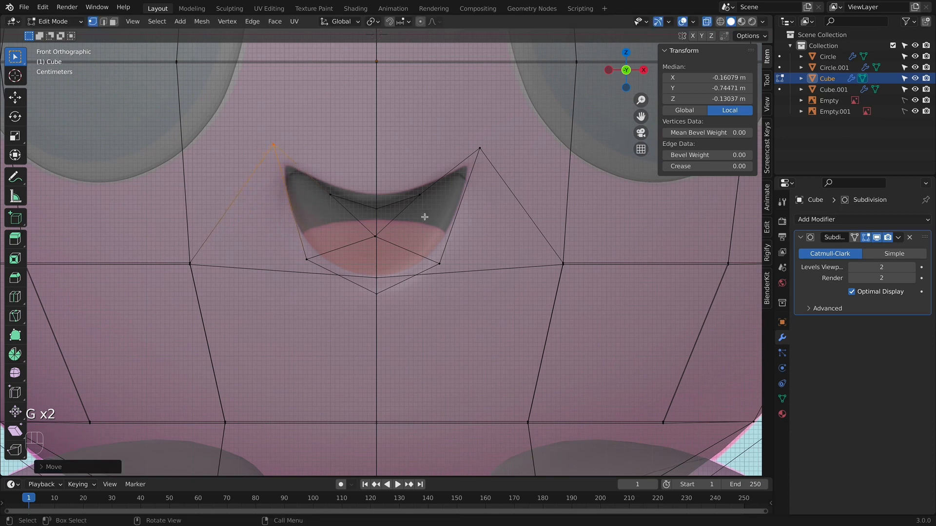
pyautogui.hotkey('alt', 'z')
pyautogui.moveTo(433, 224); pyautogui.dragTo(573, 283, button='middle')
pyautogui.scroll(-3, 572, 283)
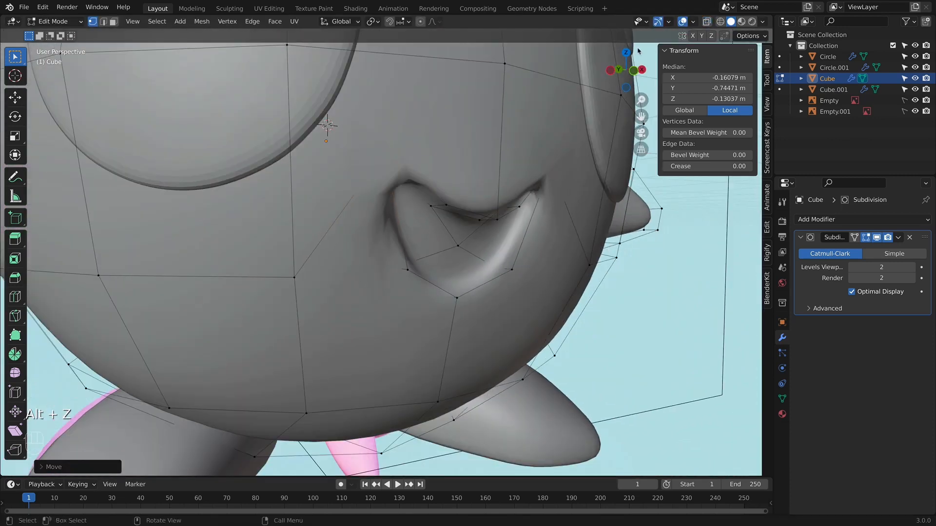
# - Add a loop cut around the mouth's inner wall and slide it toward the recessed floor
pyautogui.press('super+r')
pyautogui.click(496, 268)
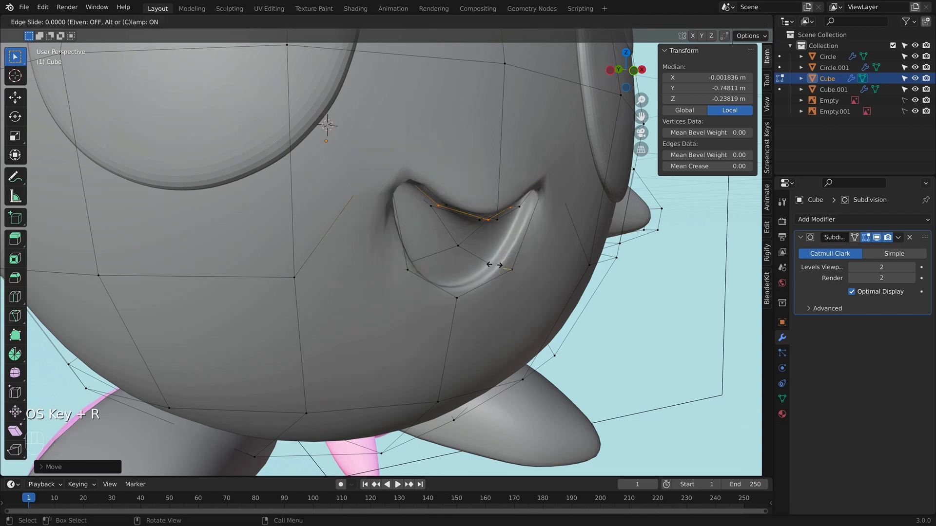
pyautogui.click(490, 263)
pyautogui.press('super+r')
pyautogui.click(492, 266)
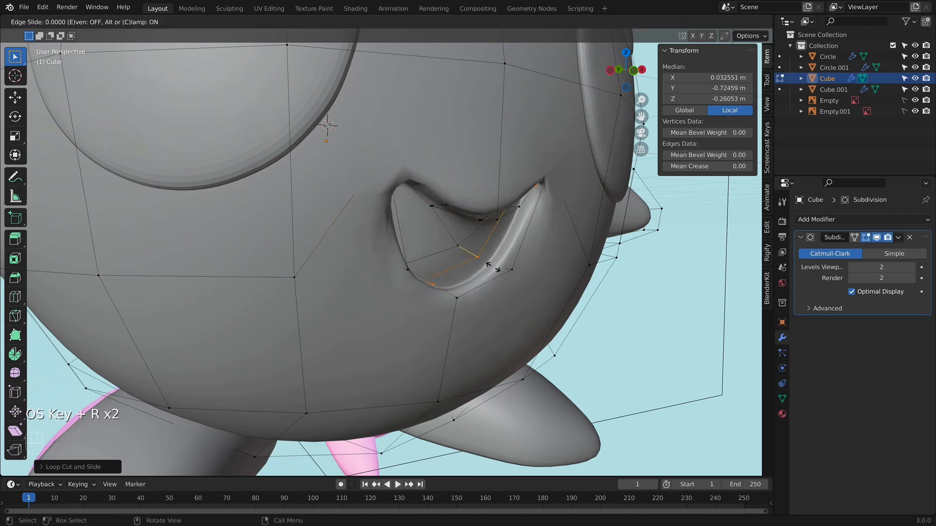
pyautogui.click(495, 266)
pyautogui.press('super+z')
# - Add a second loop cut around the mouth's inner wall, near the outer rim
pyautogui.press('super+r')
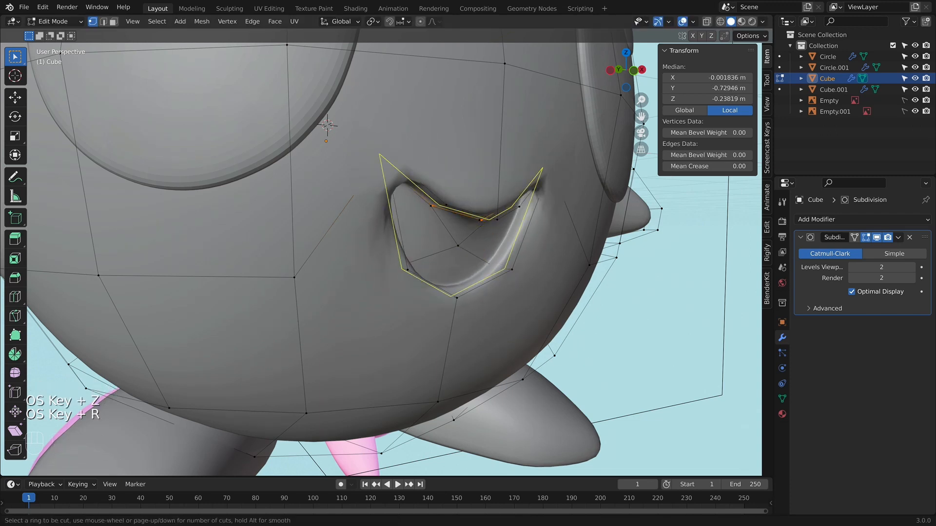
pyautogui.click(500, 266)
pyautogui.click(502, 267)
# - Set the body's Subdivision levels to 3 for both viewport and render in Object Mode
pyautogui.press('KP_1')
pyautogui.press('Tab')
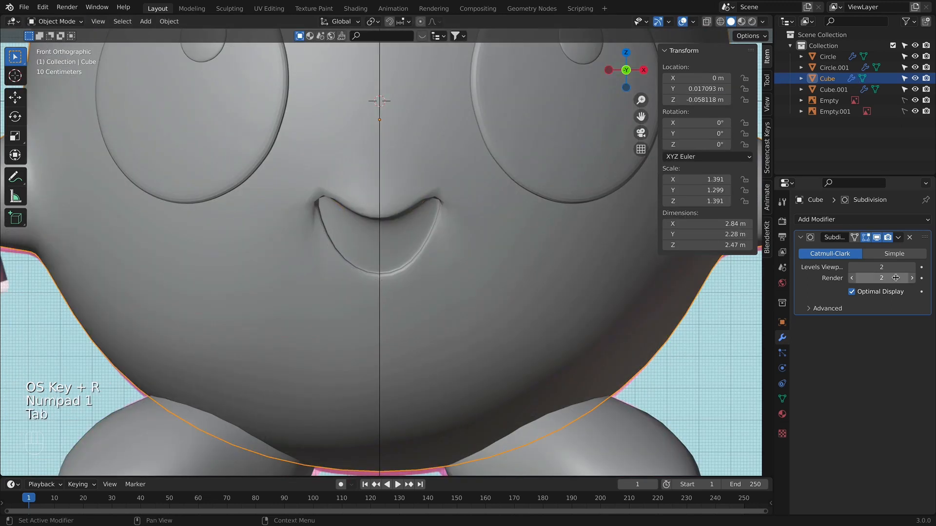
pyautogui.click(911, 267)
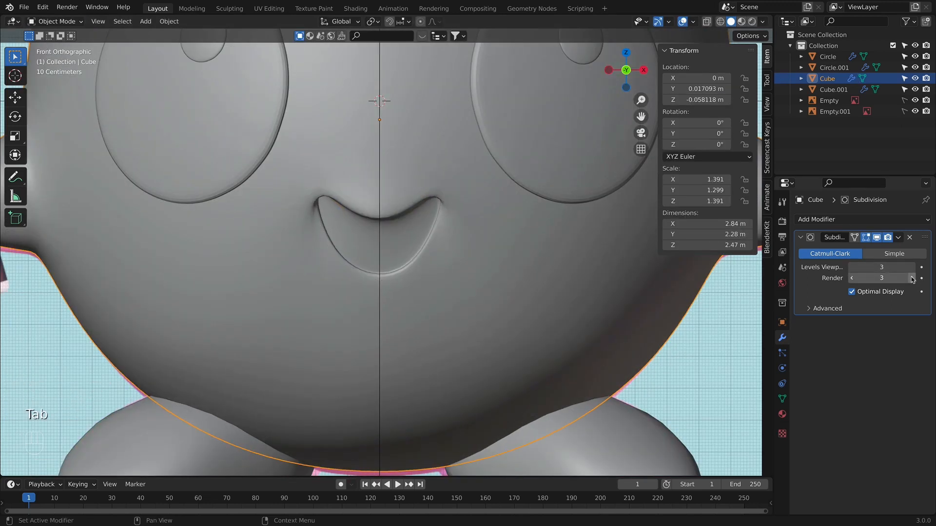
# - Move the centre vertices of the upper lip slightly up to the reference mouth line in see-through front view
pyautogui.hotkey('alt', 'z')
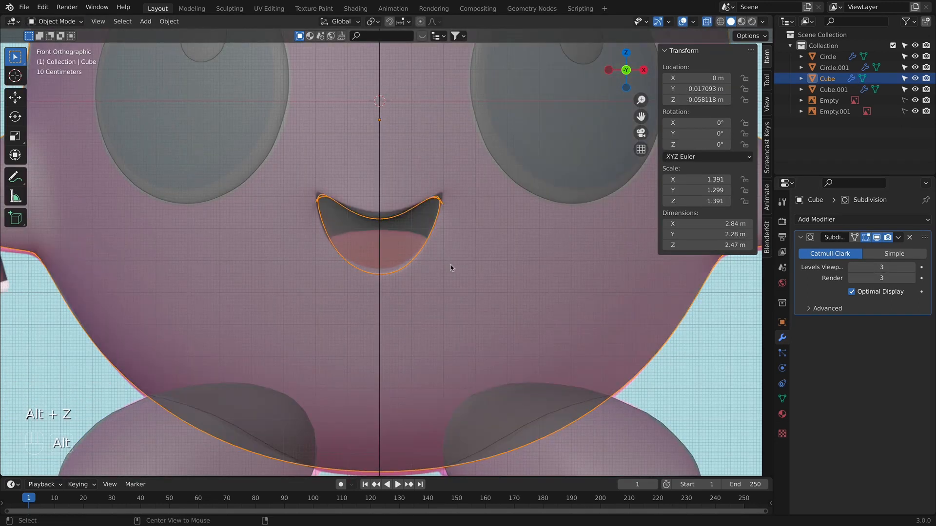
pyautogui.press('Tab')
pyautogui.click(379, 220)
pyautogui.press('g')
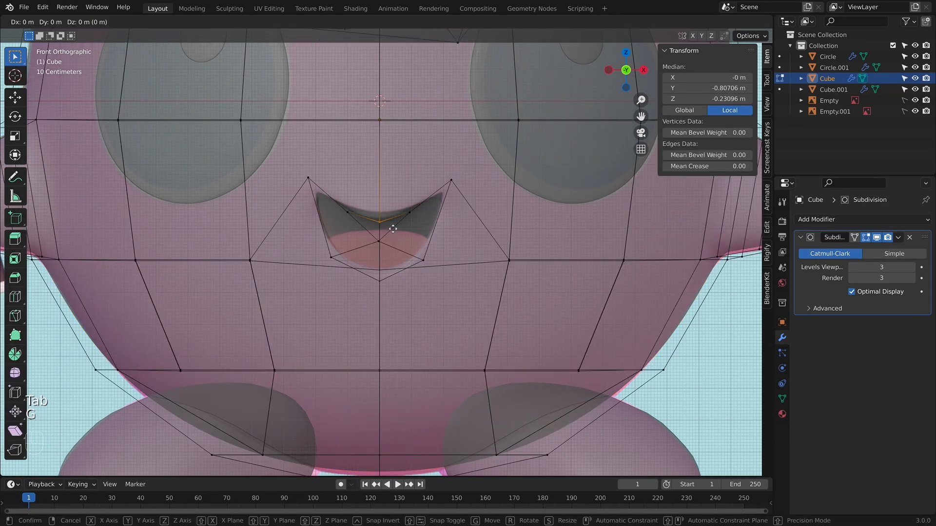
pyautogui.click(394, 221)
pyautogui.press('Tab')
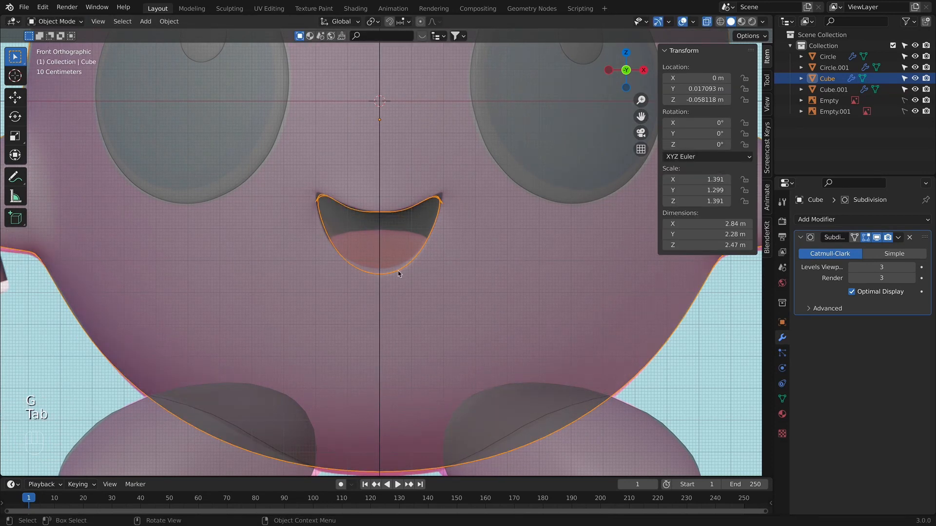
# - Raise the centre vertices of the lower lip along Z to the reference and view the mouth in solid shading
pyautogui.press('Tab')
pyautogui.click(374, 274)
pyautogui.press('g')
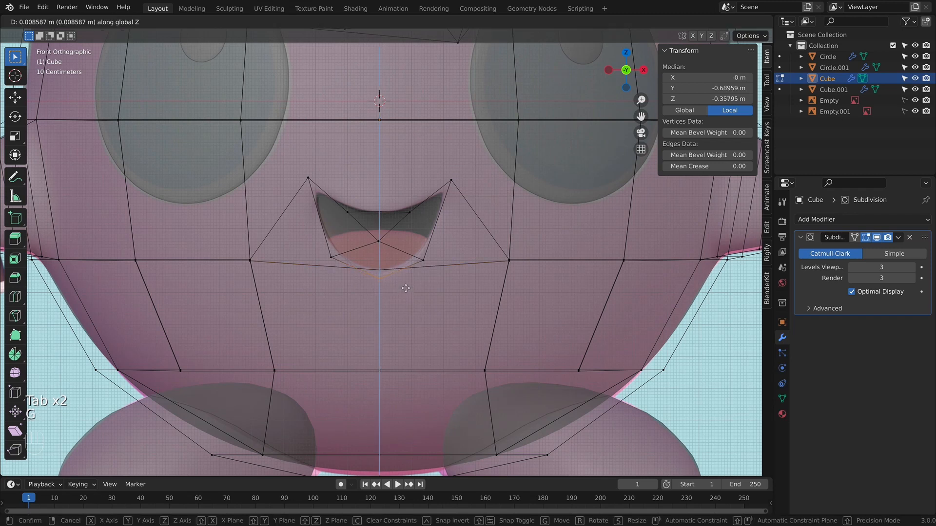
pyautogui.click(406, 284)
pyautogui.press('Tab')
pyautogui.hotkey('alt', 'z')
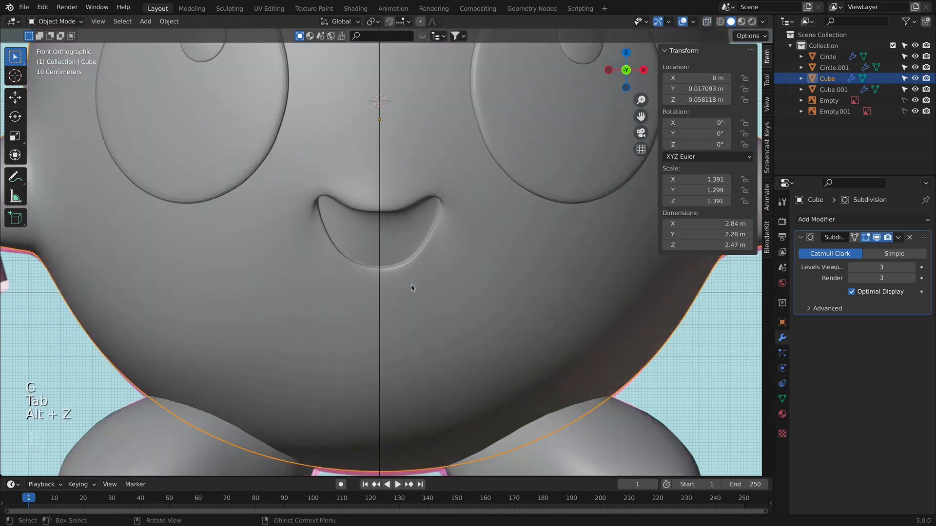
# - Select the upper-lip edges in see-through right side view and move them inward along Y
pyautogui.scroll(-4, 580, 287)
pyautogui.click(580, 286)
pyautogui.scroll(-3, 456, 280)
pyautogui.moveTo(456, 280); pyautogui.dragTo(581, 280, button='middle')
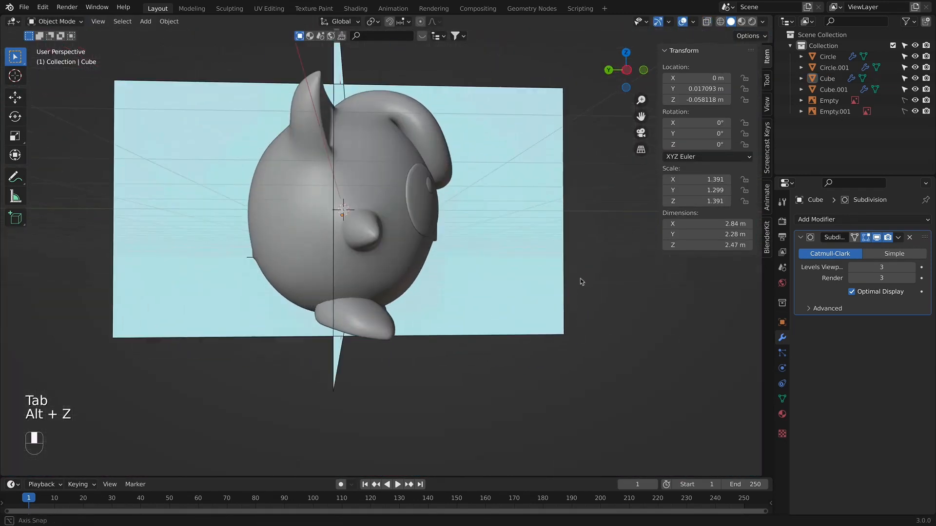
pyautogui.scroll(4, 456, 269)
pyautogui.press('KP_3')
pyautogui.press('Tab')
pyautogui.hotkey('alt', 'z')
pyautogui.scroll(4, 347, 242)
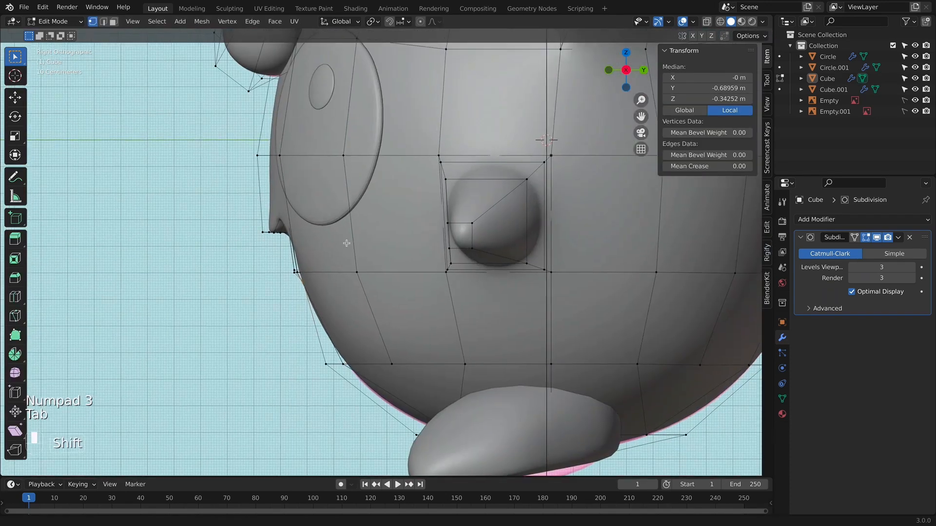
pyautogui.keyDown('alt'); pyautogui.click(312, 249); pyautogui.keyUp('alt')
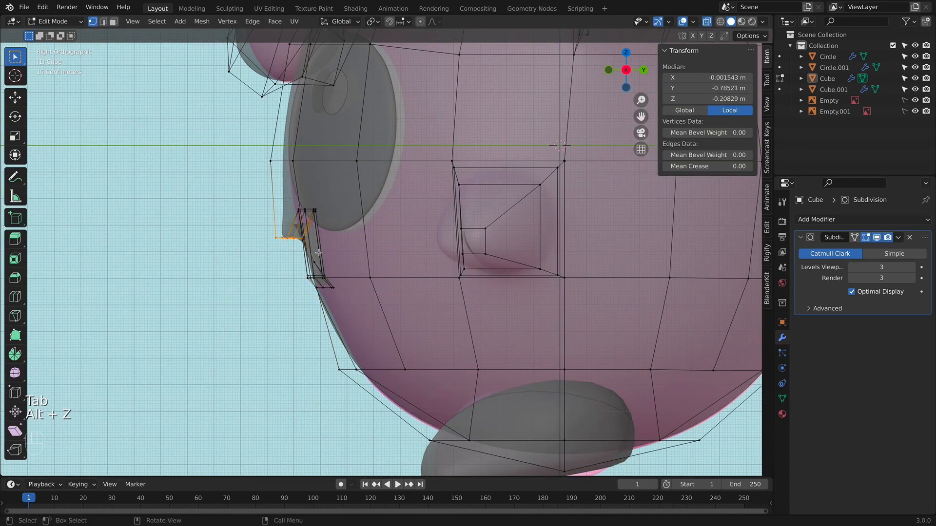
pyautogui.press('g')
pyautogui.click(333, 250)
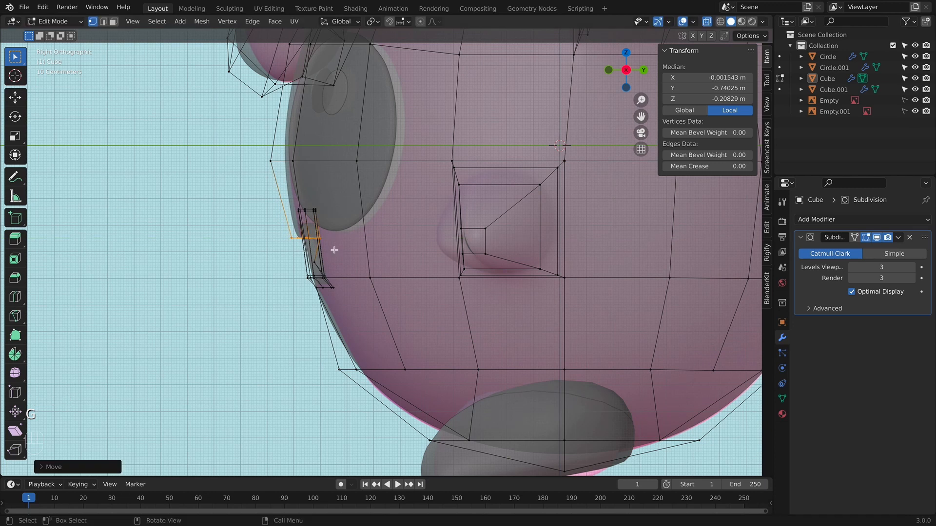
# - Move the upper-lip edges about 0.015 m further inward along Y and check the mouth in solid shading
pyautogui.press('Tab')
pyautogui.press('Tab')
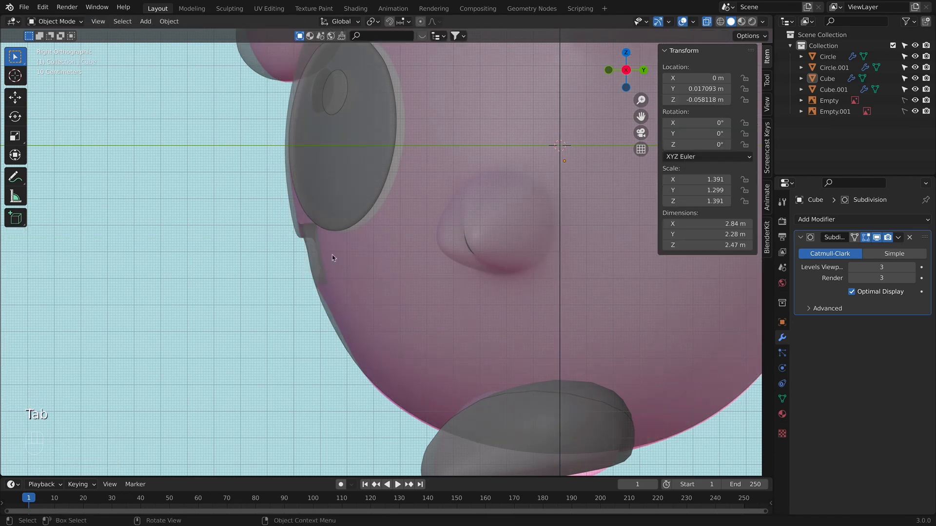
pyautogui.press('g')
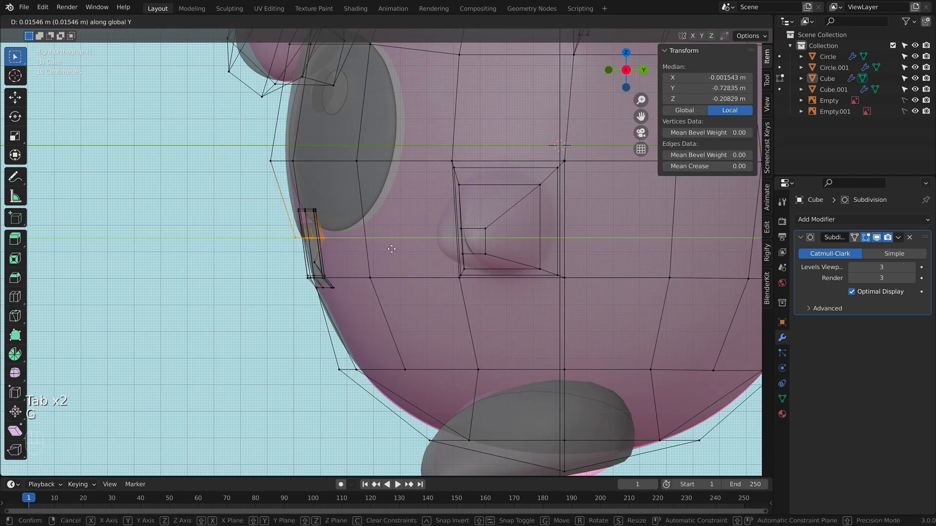
pyautogui.press('Tab')
pyautogui.hotkey('alt', 'z')
pyautogui.moveTo(391, 262); pyautogui.dragTo(500, 254, button='middle')
pyautogui.press('KP_1')
# - Move the centre vertex of the mouth floor about 0.046 m inward along Y and check the whole model from the front
pyautogui.press('Tab')
pyautogui.scroll(1, 483, 255)
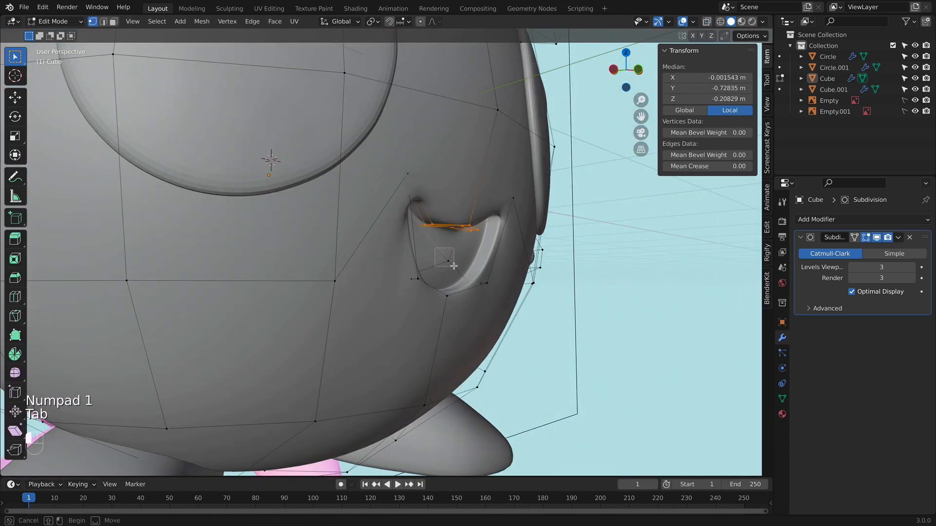
pyautogui.click(449, 259)
pyautogui.press('g')
pyautogui.press('y')
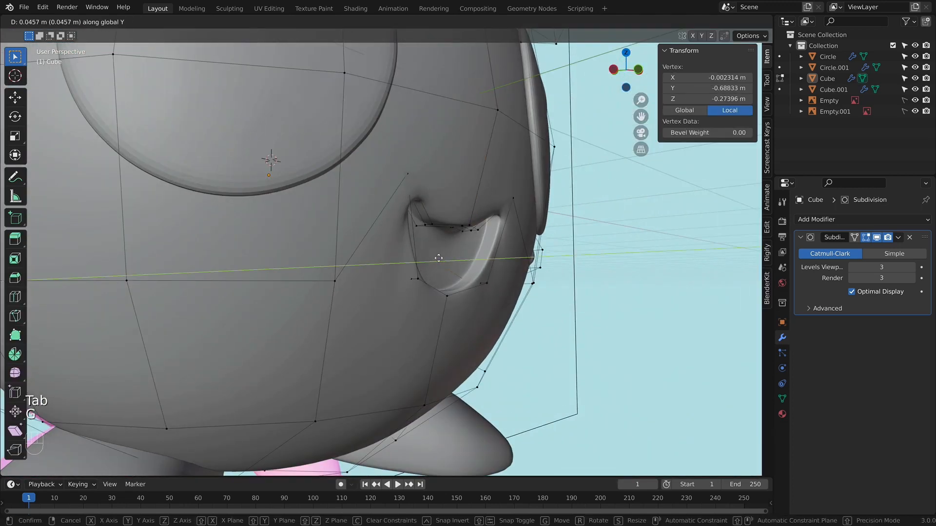
pyautogui.click(438, 258)
pyautogui.scroll(-2, 439, 258)
pyautogui.press('KP_1')
pyautogui.press('Tab')
pyautogui.scroll(-3, 428, 268)
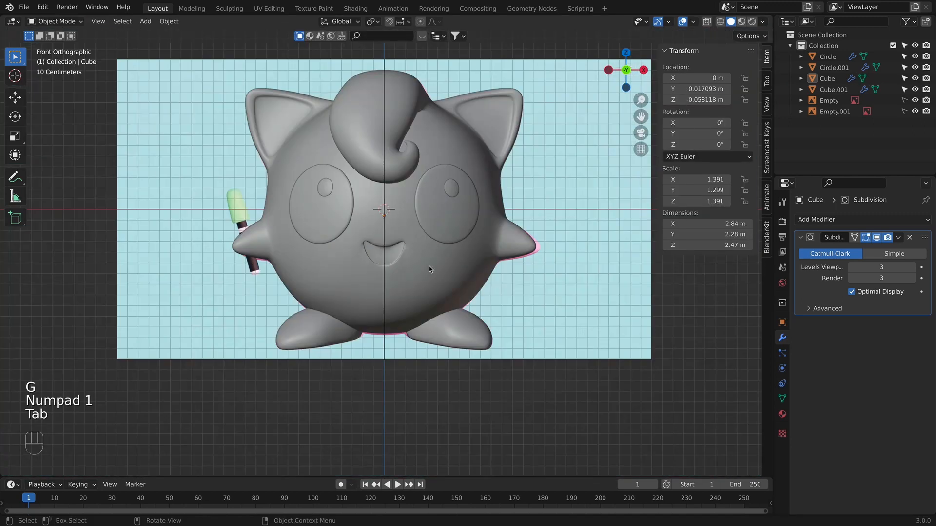
# - Add a cube, scale it to about 0.146, and move it down along Z to about -0.495 m at the mouth
pyautogui.scroll(1, 381, 255)
pyautogui.hotkey('shift', 'a')
pyautogui.moveTo(381, 254)
pyautogui.click(432, 264)
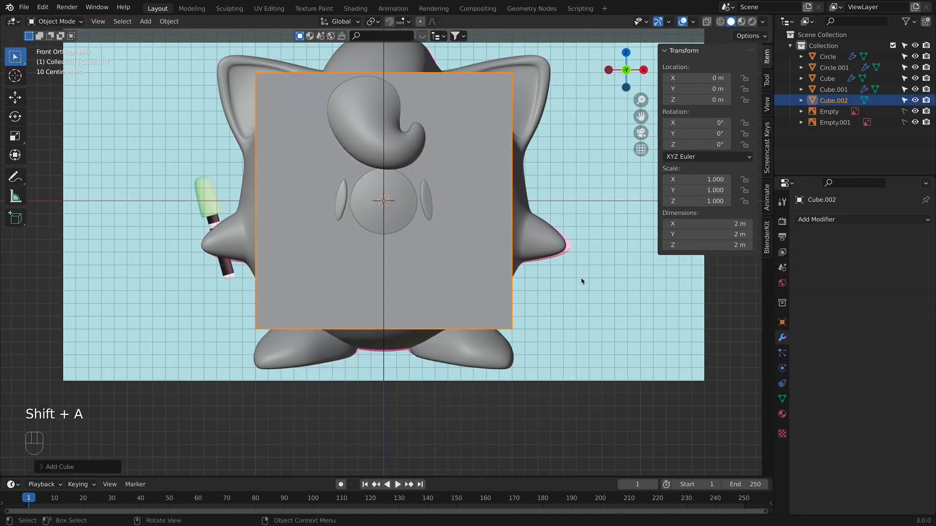
pyautogui.press('s')
pyautogui.click(414, 201)
pyautogui.press('g')
pyautogui.press('z')
pyautogui.click(468, 271)
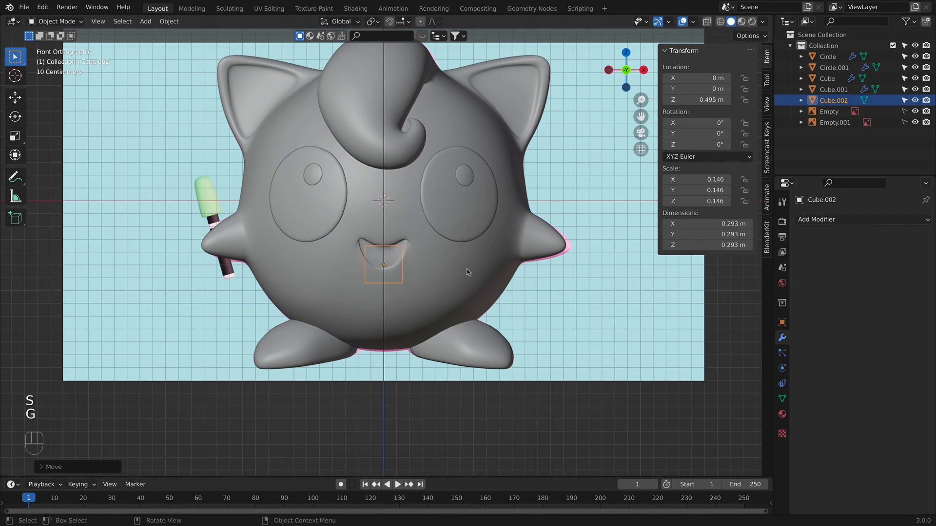
# - Move the cube forward along Y to about -0.905 m and flatten it along Y to a scale of about 0.066
pyautogui.press('g')
pyautogui.press('y')
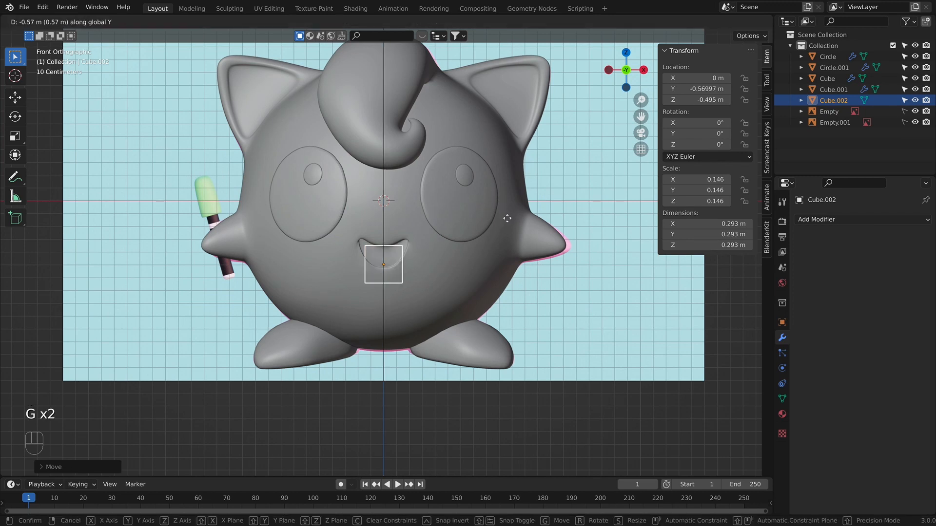
pyautogui.click(507, 218)
pyautogui.moveTo(582, 279); pyautogui.dragTo(621, 286, button='middle')
pyautogui.press('g')
pyautogui.press('y')
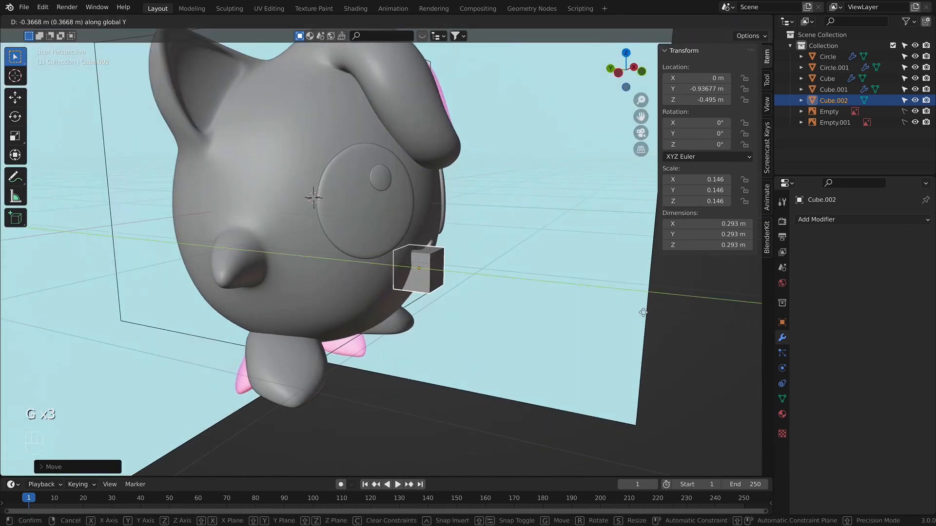
pyautogui.click(640, 312)
pyautogui.press('s')
pyautogui.press('y')
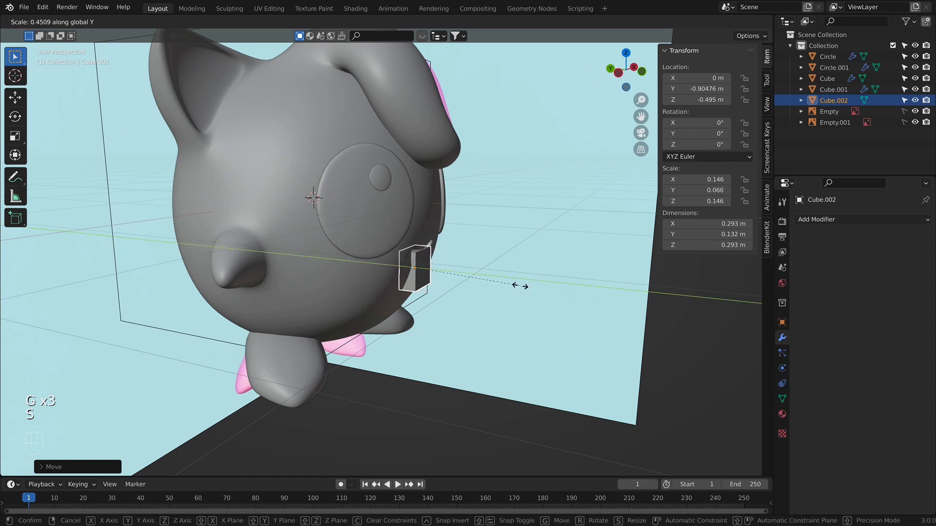
pyautogui.click(516, 286)
# - Add a Subdivision Surface modifier with 2 viewport levels to the new cube
pyautogui.click(813, 222)
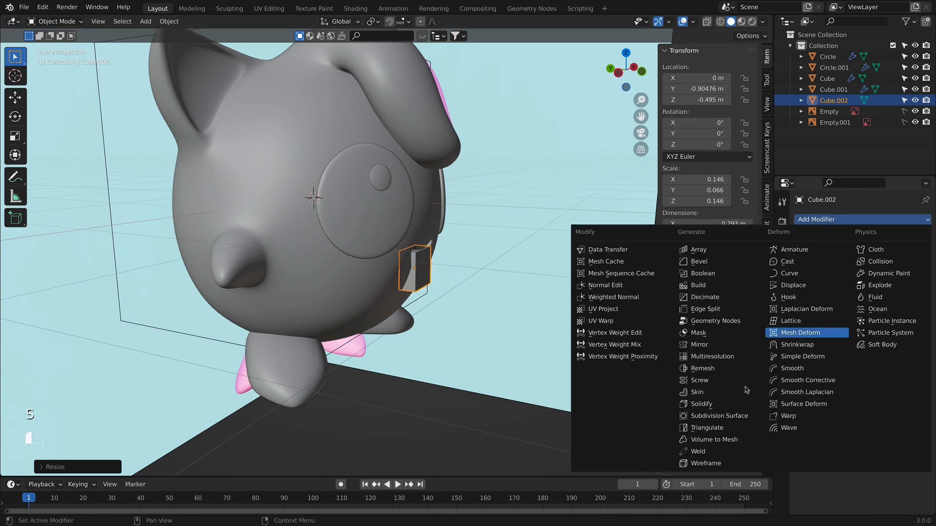
pyautogui.click(716, 416)
pyautogui.click(912, 268)
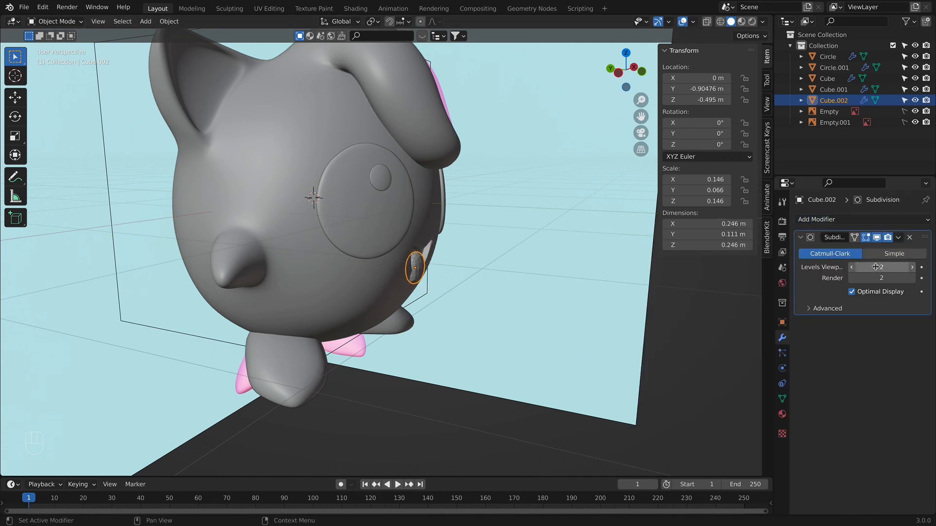
# - Widen the cube's mesh along X to about twice its width and move it back along Y into the mouth
pyautogui.press('KP_1')
pyautogui.press('Tab')
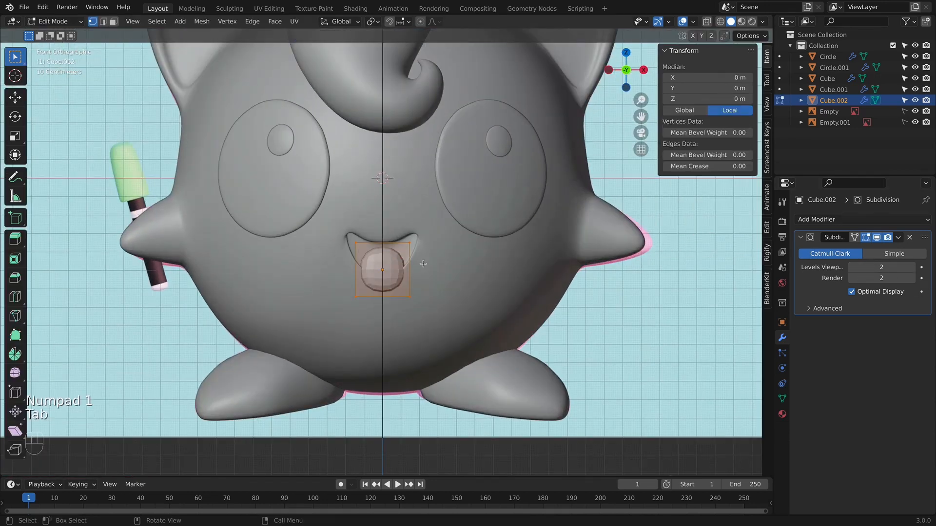
pyautogui.press('s')
pyautogui.click(520, 278)
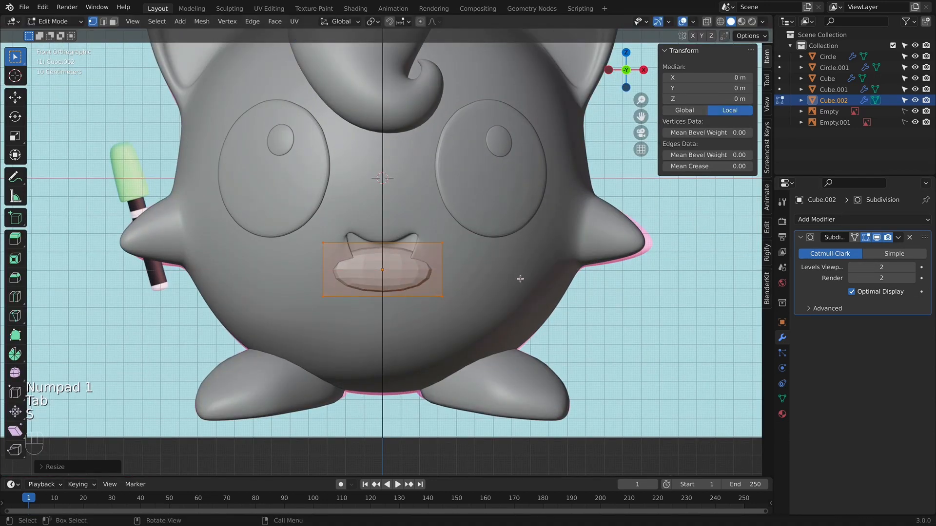
pyautogui.moveTo(520, 279); pyautogui.dragTo(605, 303, button='middle')
pyautogui.press('g')
pyautogui.click(547, 289)
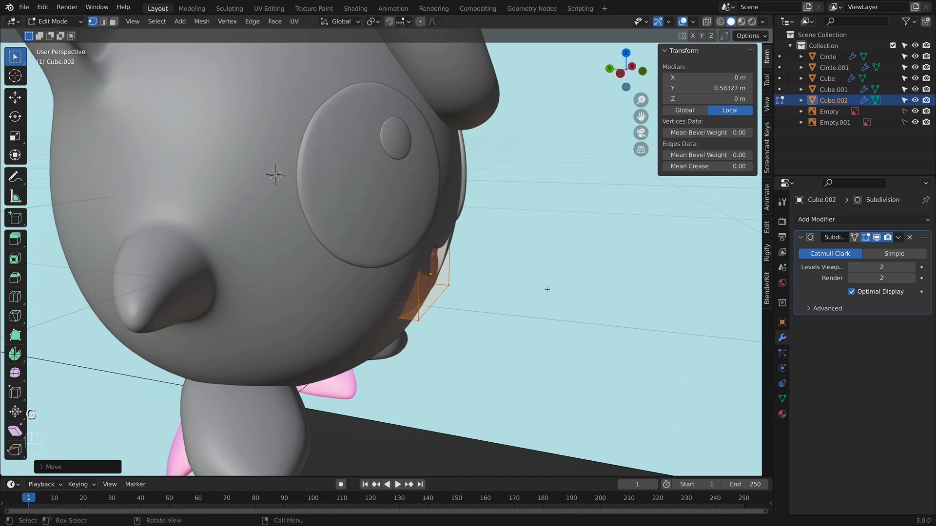
# - Select the cube's bottom edges in see-through shading and move them slightly back toward the body
pyautogui.hotkey('alt', 'z')
pyautogui.keyDown('alt'); pyautogui.click(407, 298); pyautogui.keyUp('alt')
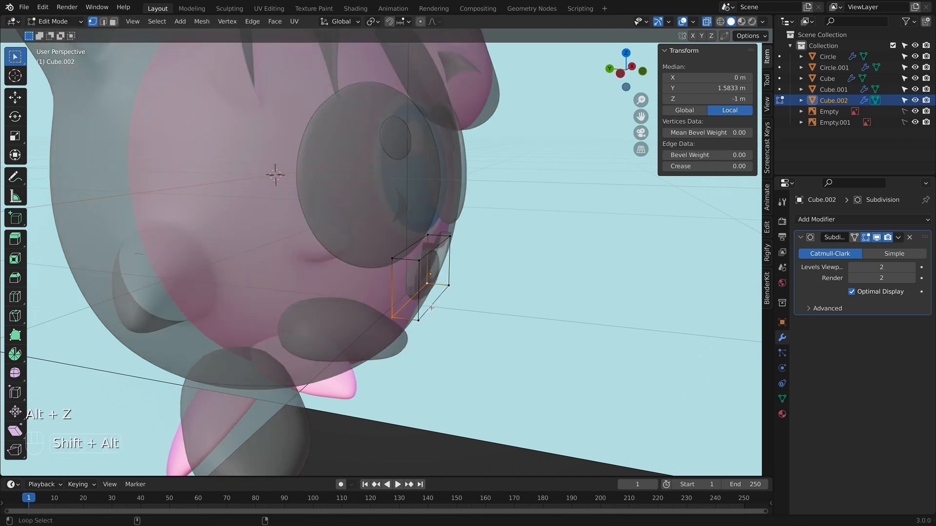
pyautogui.keyDown('alt'); pyautogui.keyDown('shift'); pyautogui.click(435, 304); pyautogui.keyUp('shift'); pyautogui.keyUp('alt')
pyautogui.press('g')
pyautogui.click(536, 314)
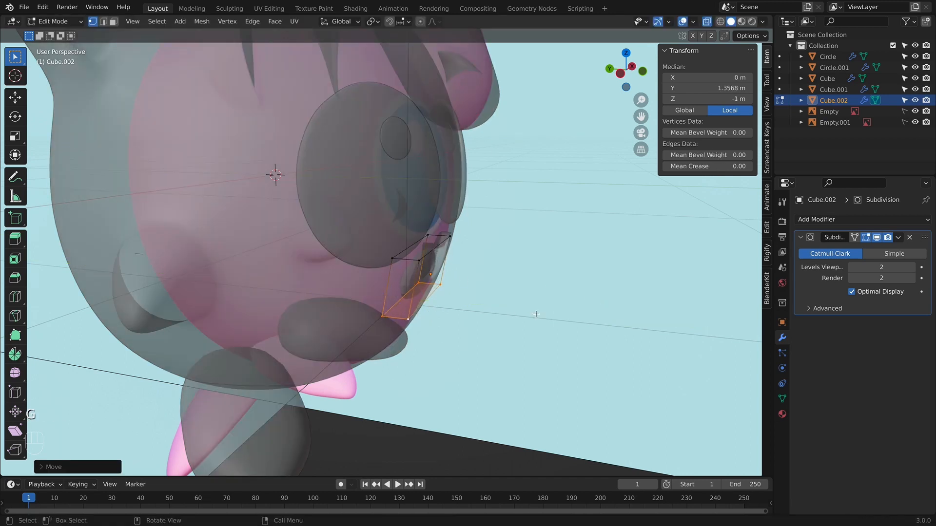
# - Move the tongue's whole mesh slightly down along Z in the front view, to a local median Z of about -0.137 m
pyautogui.hotkey('alt', 'z')
pyautogui.press('q')
pyautogui.press('KP_1')
pyautogui.hotkey('alt', 'z')
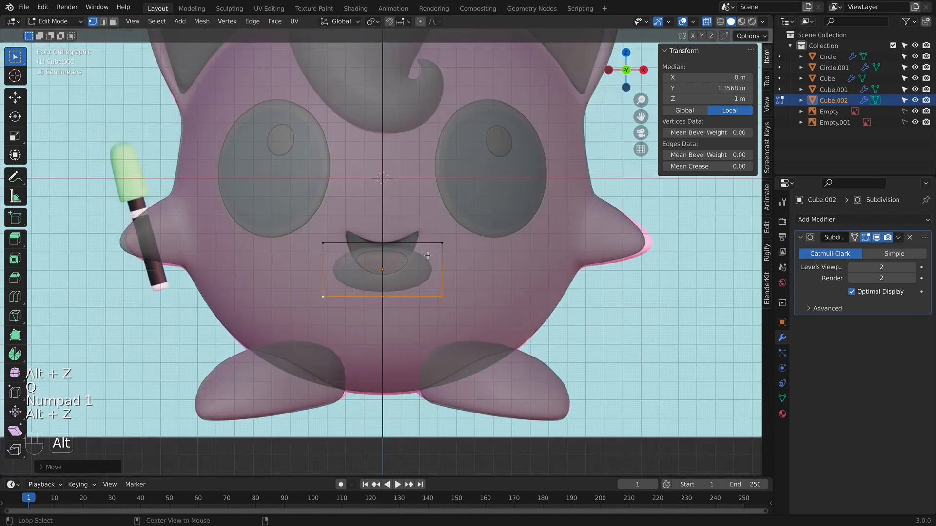
pyautogui.hotkey('alt', 'z')
pyautogui.hotkey('alt', 'z')
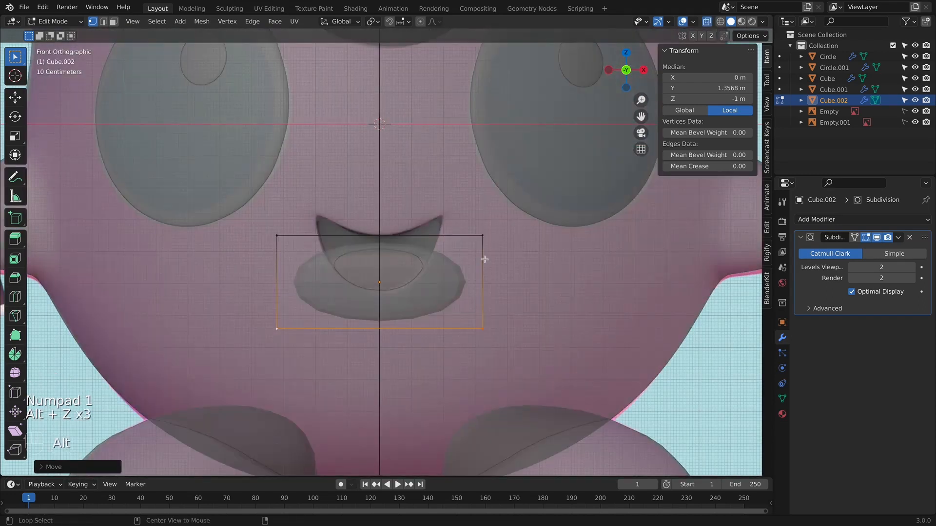
pyautogui.press('a')
pyautogui.press('g')
pyautogui.click(508, 269)
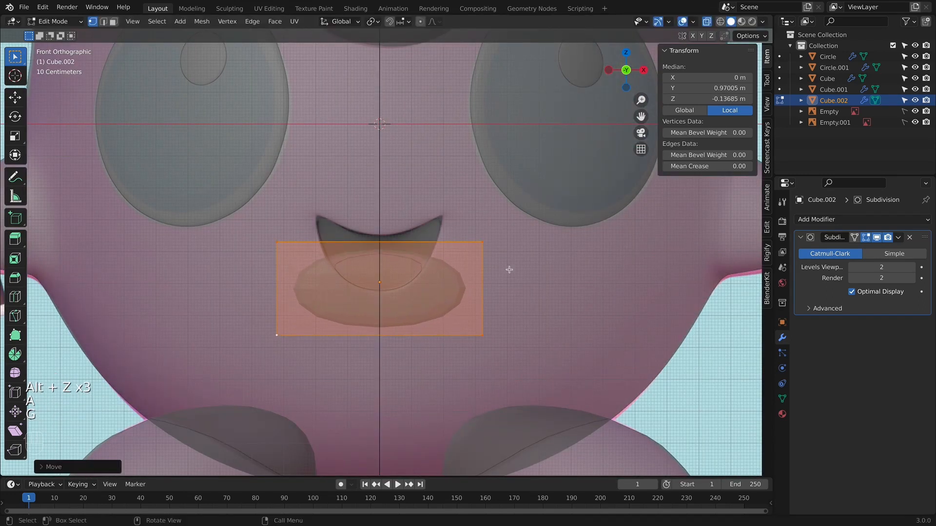
# - Scale the tongue's mesh along Y and move it forward along Y so its front sits inside the mouth opening
pyautogui.press('g')
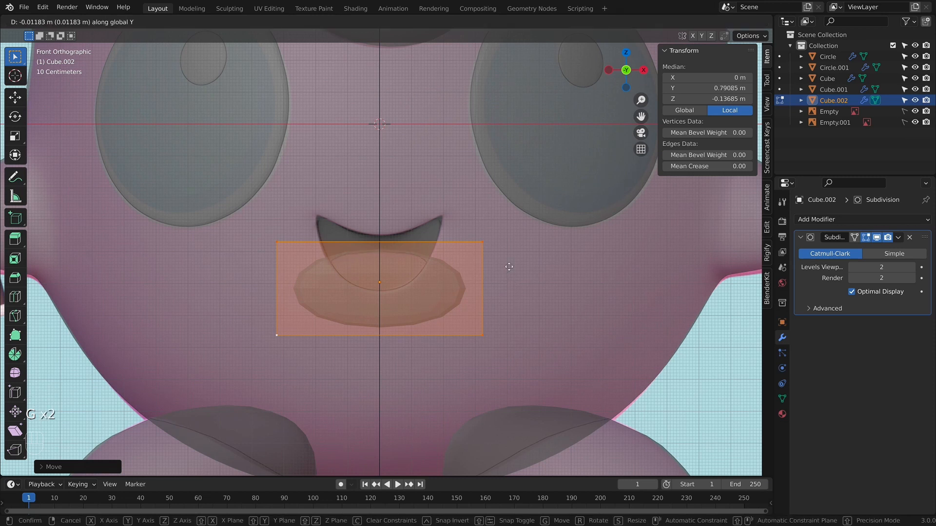
pyautogui.rightClick(509, 266)
pyautogui.moveTo(531, 337); pyautogui.dragTo(587, 336, button='middle')
pyautogui.press('s')
pyautogui.press('y')
pyautogui.click(541, 322)
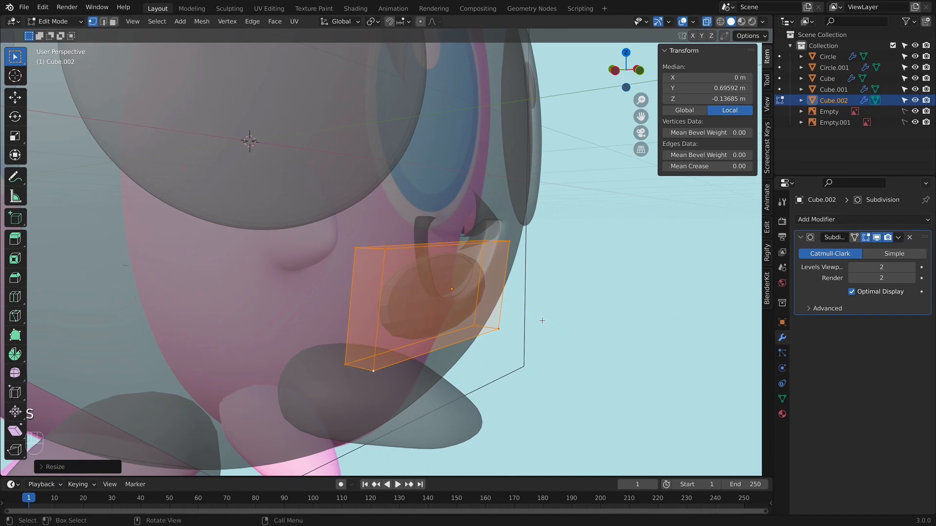
pyautogui.press('KP_3')
pyautogui.press('KP_1')
pyautogui.press('g')
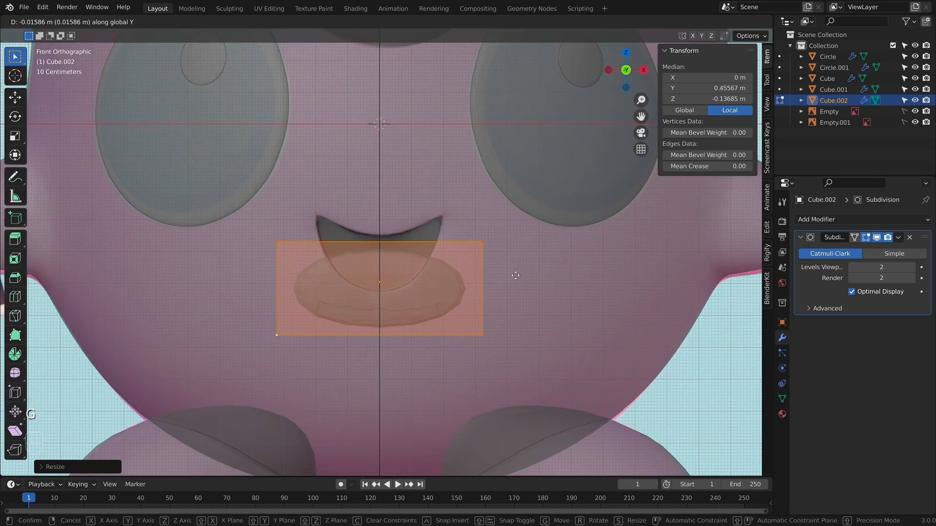
pyautogui.click(514, 277)
# - Move the tongue's bottom edges back toward the body to a local Y of about 1.24 m, and finish mesh editing in solid shading
pyautogui.moveTo(213, 310); pyautogui.dragTo(537, 378)
pyautogui.moveTo(537, 378); pyautogui.dragTo(642, 388, button='middle')
pyautogui.press('g')
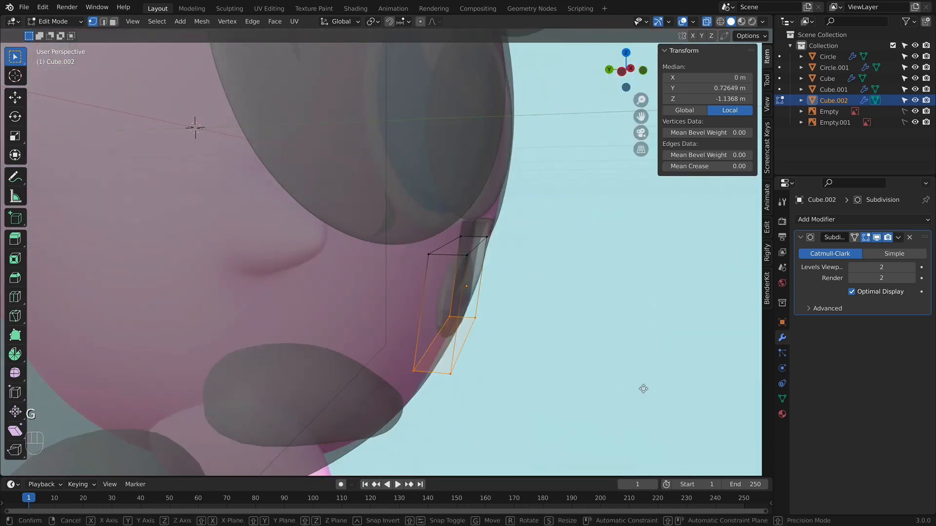
pyautogui.click(631, 385)
pyautogui.press('KP_1')
pyautogui.hotkey('alt', 'z')
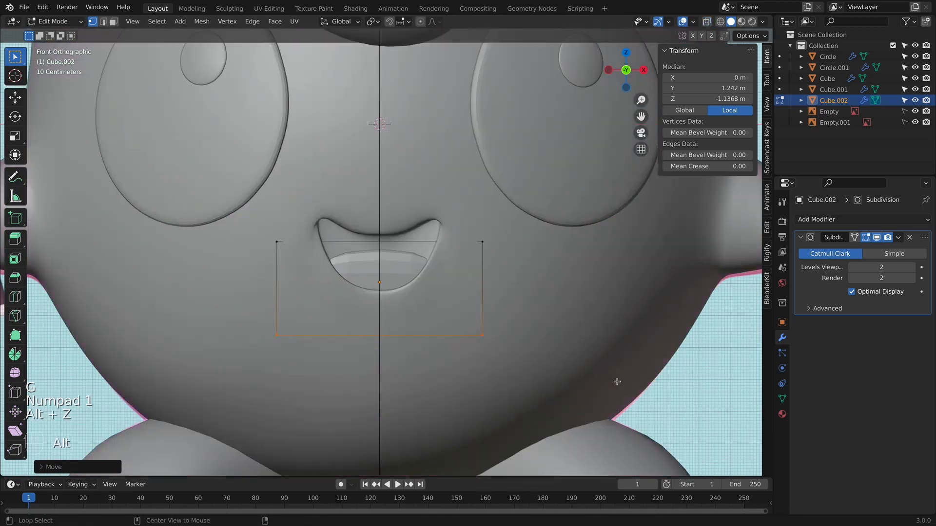
pyautogui.scroll(-3, 616, 382)
pyautogui.press('Tab')
pyautogui.click(629, 317)
pyautogui.scroll(-3, 394, 283)
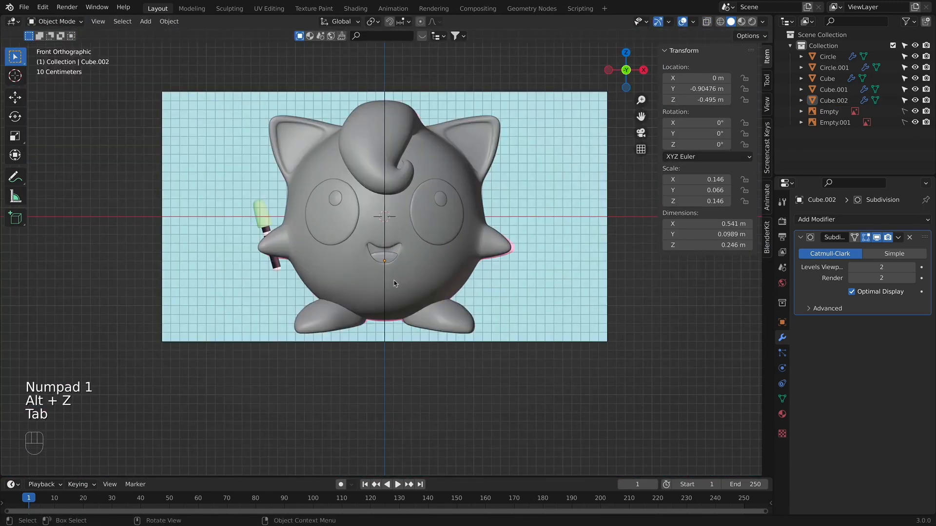
pyautogui.click(391, 258)
pyautogui.rightClick(390, 258)
pyautogui.click(391, 259)
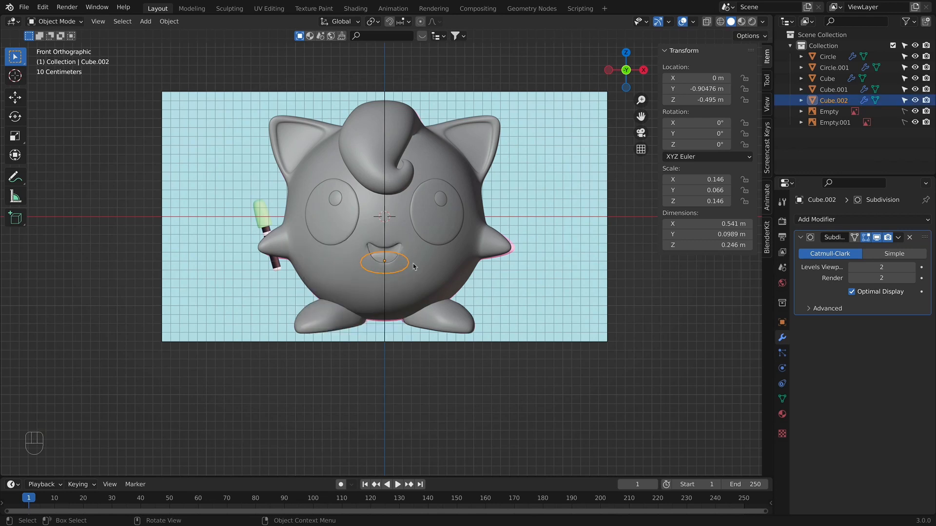
pyautogui.click(478, 289)
# - Delete the stray loose vertex on the back of the body mesh and return to object mode
pyautogui.scroll(-3, 453, 292)
pyautogui.keyDown('shift'); pyautogui.moveTo(438, 297); pyautogui.dragTo(410, 331, button='middle'); pyautogui.keyUp('shift')
pyautogui.moveTo(409, 332); pyautogui.dragTo(440, 328, button='middle')
pyautogui.scroll(4, 278, 326)
pyautogui.press('Tab')
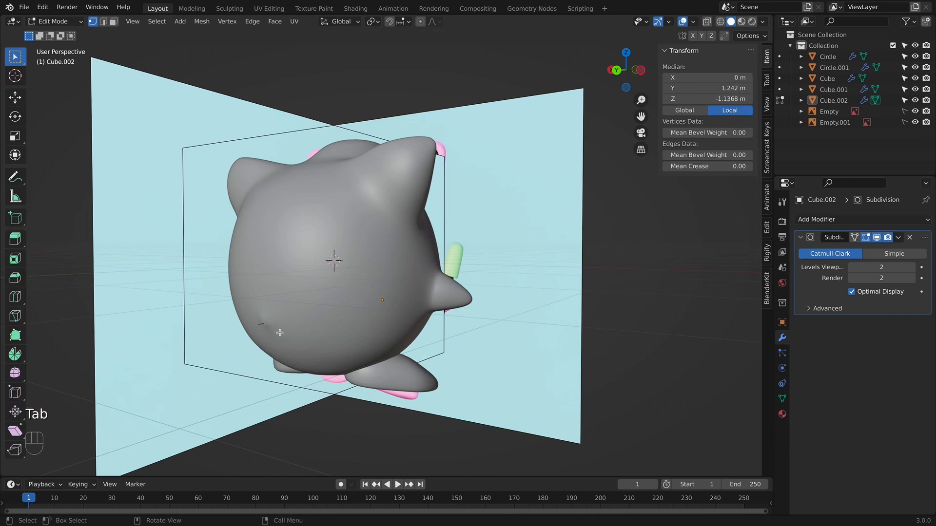
pyautogui.keyDown('shift'); pyautogui.moveTo(279, 333); pyautogui.dragTo(354, 306, button='middle'); pyautogui.keyUp('shift')
pyautogui.moveTo(354, 306); pyautogui.dragTo(382, 294, button='middle')
pyautogui.press('Tab')
pyautogui.click(382, 294)
pyautogui.press('Tab')
pyautogui.scroll(3, 331, 299)
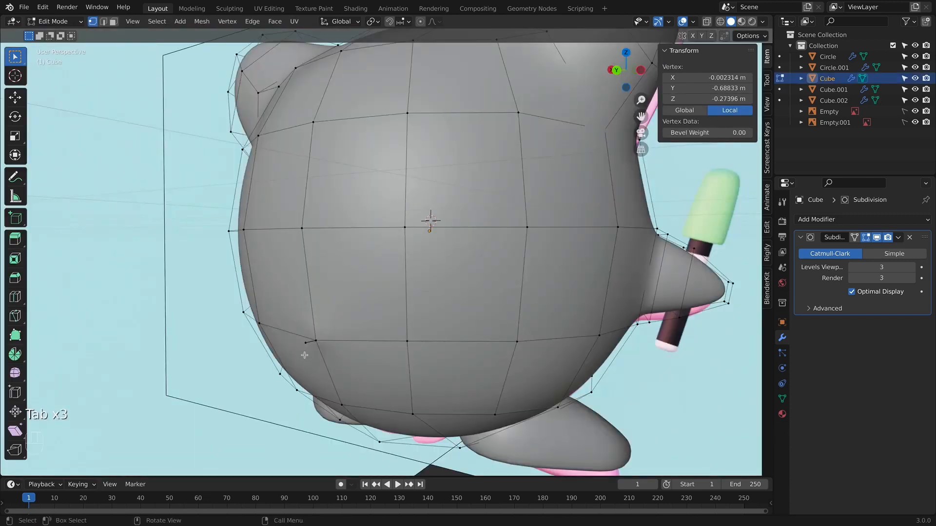
pyautogui.press('x')
pyautogui.press('Tab')
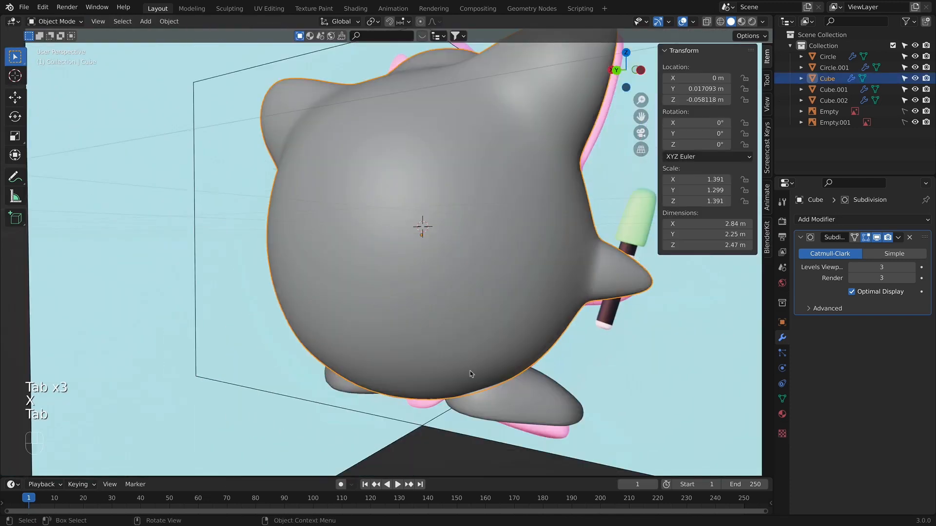
# - Compare the whole model with the front reference image, alternating between see-through and solid shading
pyautogui.press('KP_1')
pyautogui.moveTo(616, 353); pyautogui.dragTo(598, 369, button='middle')
pyautogui.press('KP_1')
pyautogui.press('KP_1')
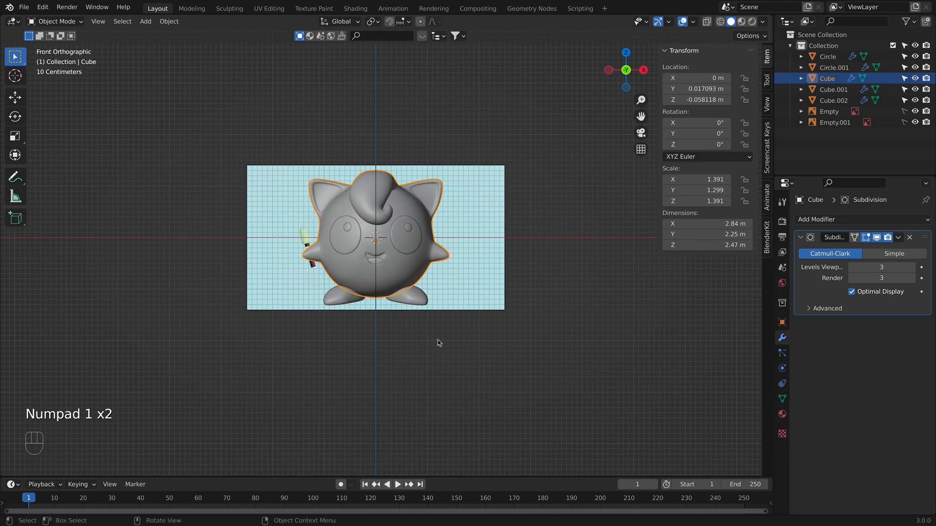
pyautogui.hotkey('alt', 'z')
pyautogui.hotkey('alt', 'z')
pyautogui.scroll(3, 437, 340)
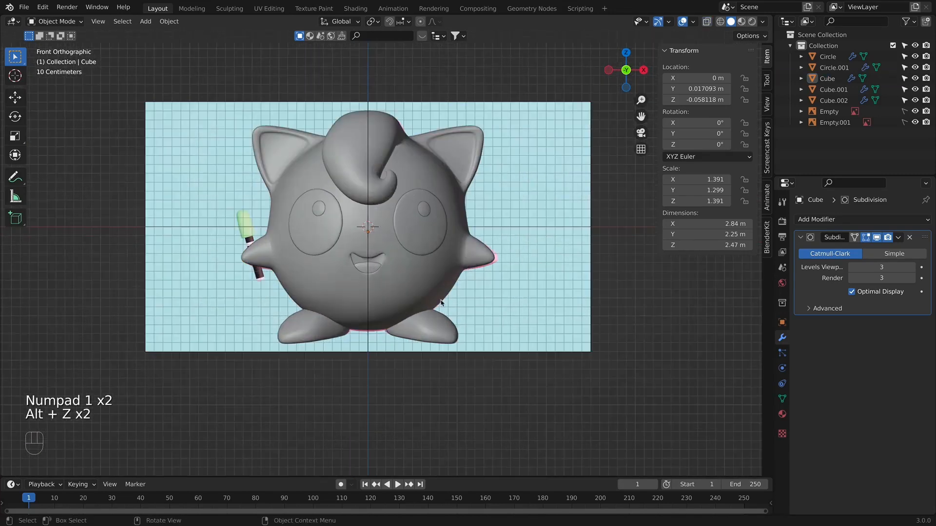
pyautogui.hotkey('alt', 'z')
pyautogui.hotkey('alt', 'z')
# - Add a cube for the microphone, move it along X to about -1.882 m and scale it down to about 0.072
pyautogui.keyDown('shift'); pyautogui.moveTo(263, 217); pyautogui.dragTo(335, 250, button='middle'); pyautogui.keyUp('shift')
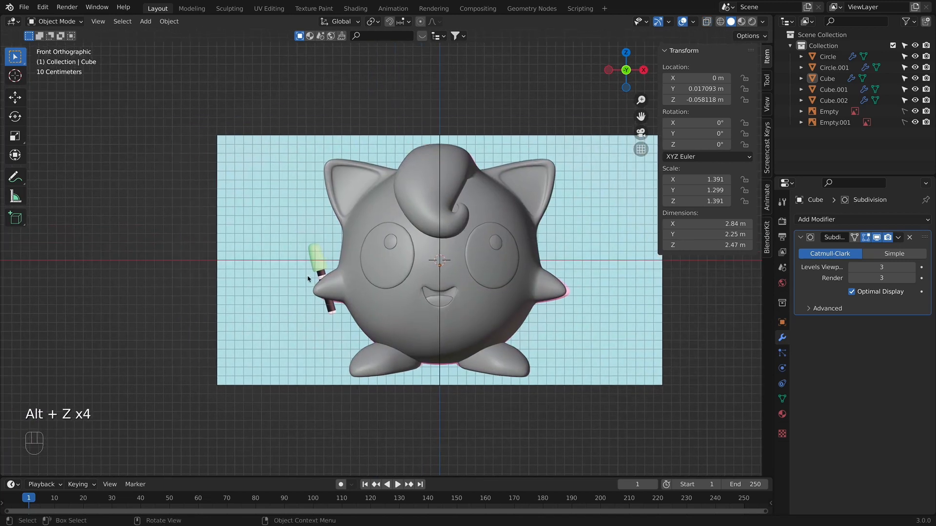
pyautogui.hotkey('shift', 'a')
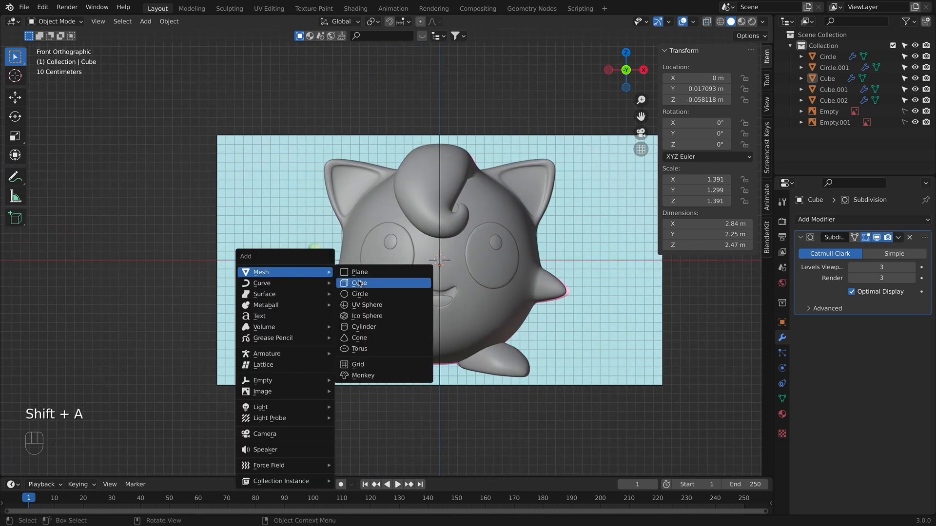
pyautogui.click(362, 282)
pyautogui.press('s')
pyautogui.click(448, 266)
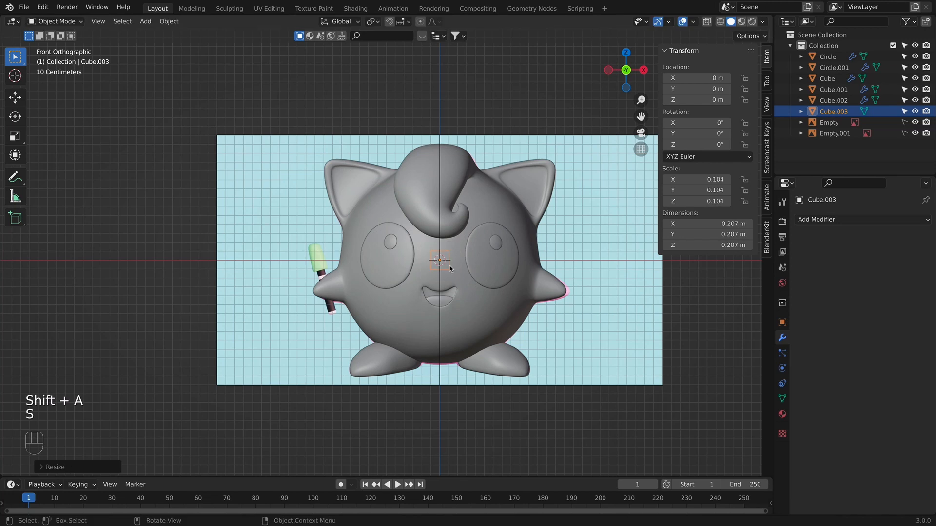
pyautogui.press('g')
pyautogui.press('x')
pyautogui.click(277, 273)
pyautogui.press('s')
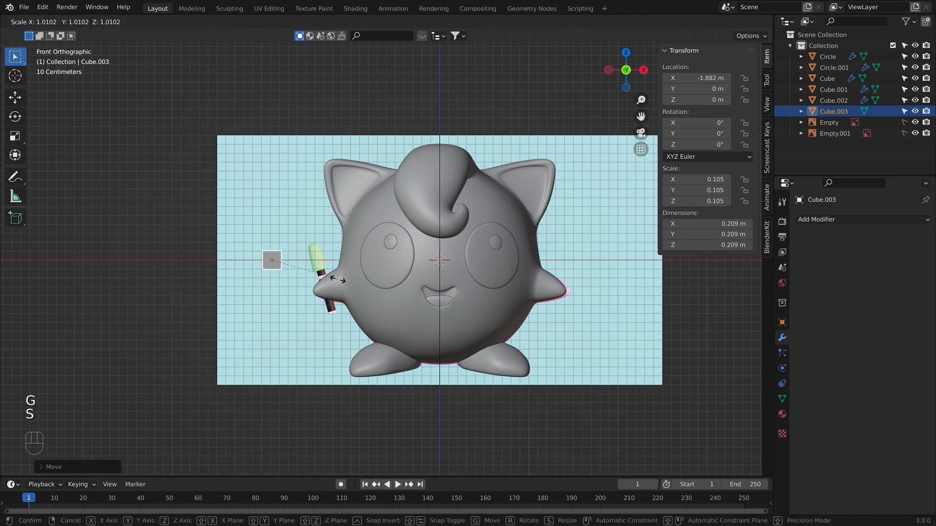
pyautogui.click(312, 268)
pyautogui.scroll(3, 159, 190)
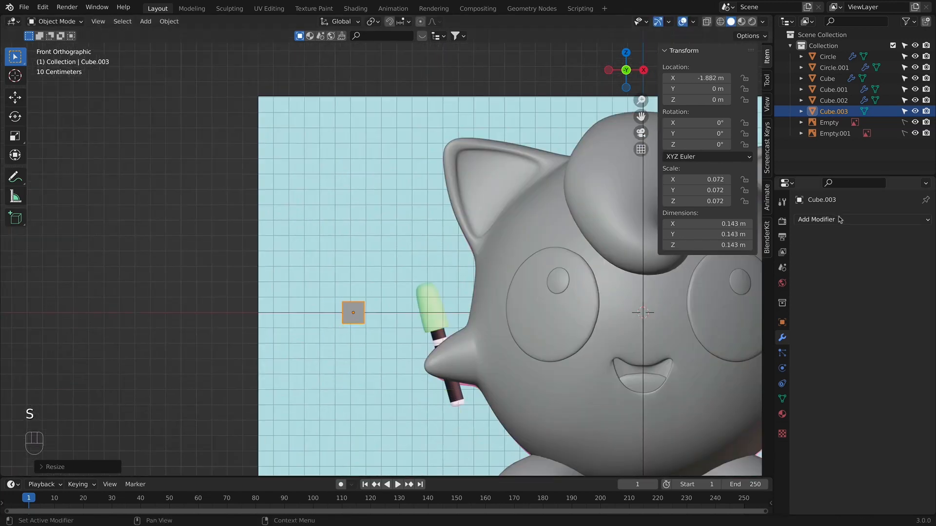
# - Add a Subdivision Surface modifier with 2 viewport levels to the small cube
pyautogui.click(863, 220)
pyautogui.click(718, 417)
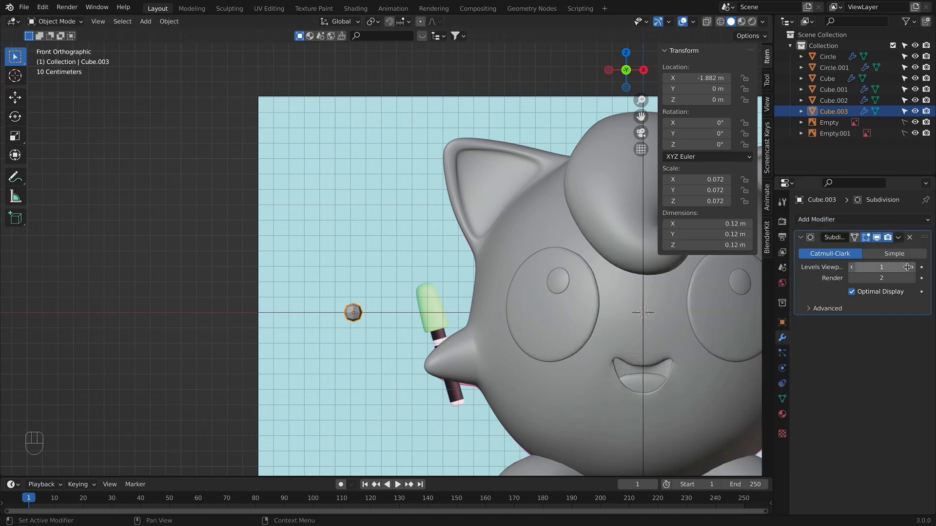
pyautogui.click(911, 267)
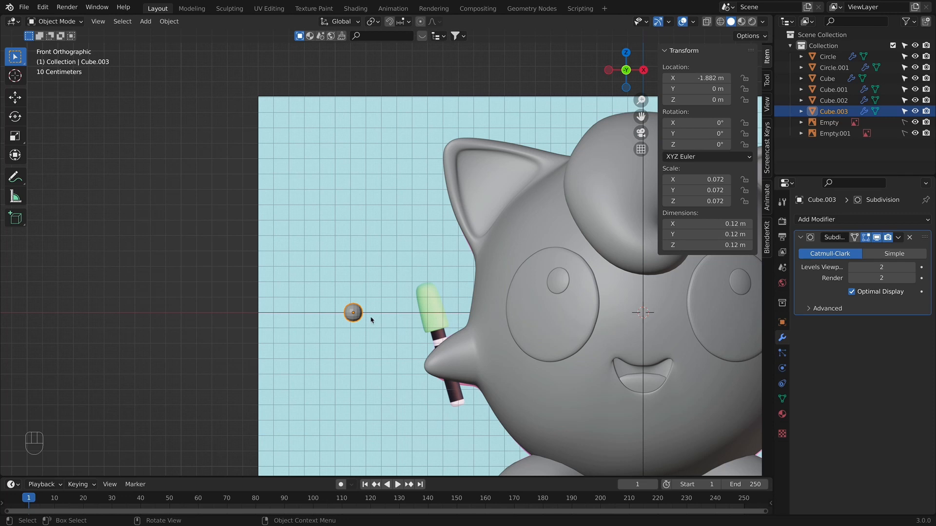
# - Lower the small cube's top vertices in see-through shading to a local Z of about -0.06 m
pyautogui.press('Tab')
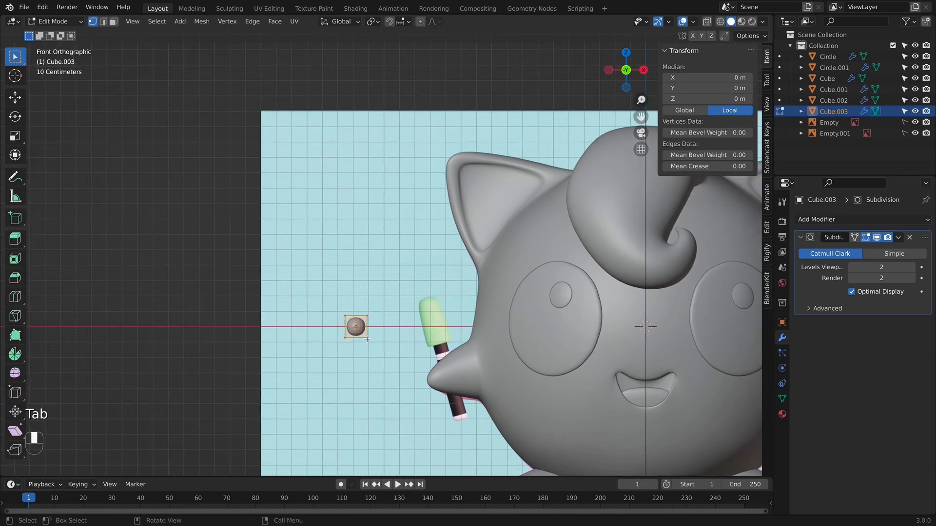
pyautogui.hotkey('alt', 'z')
pyautogui.press('g')
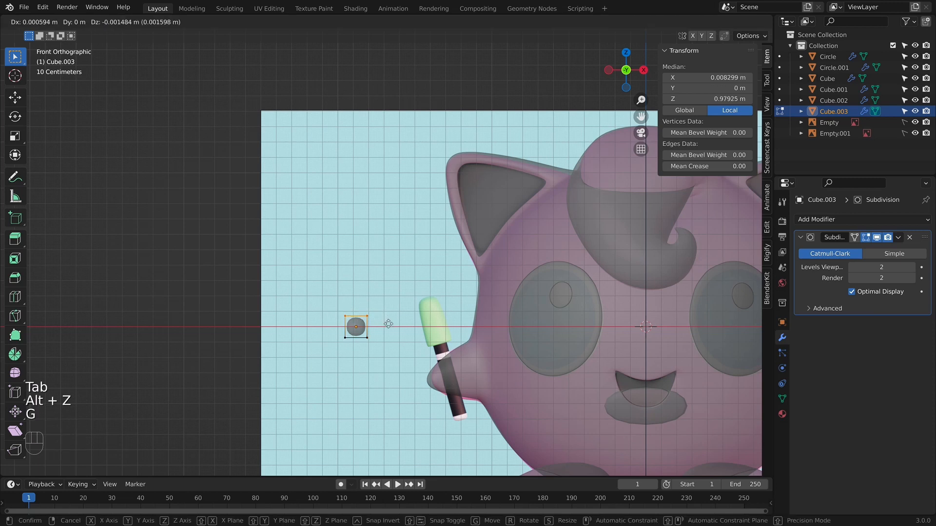
pyautogui.click(388, 332)
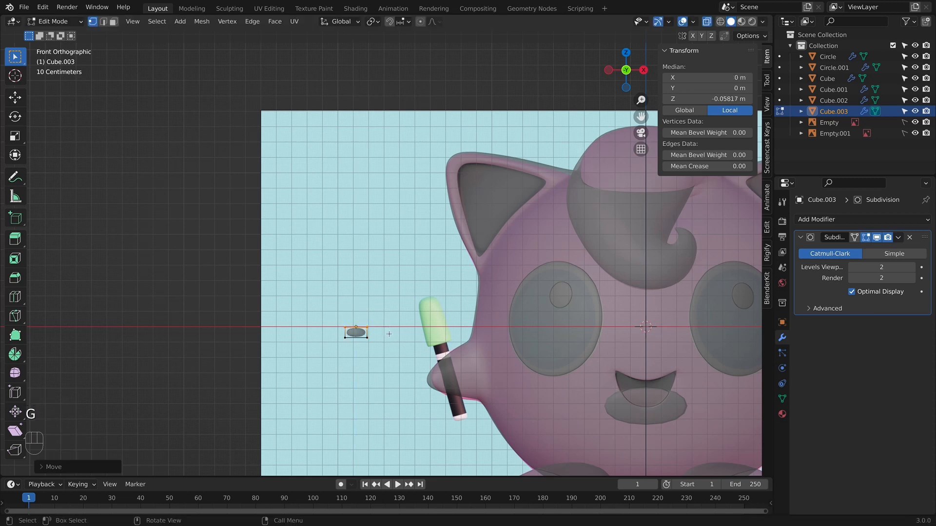
# - Extrude the top face upward by a short segment and then a long one to form the microphone handle
pyautogui.press('e')
pyautogui.click(390, 326)
pyautogui.press('e')
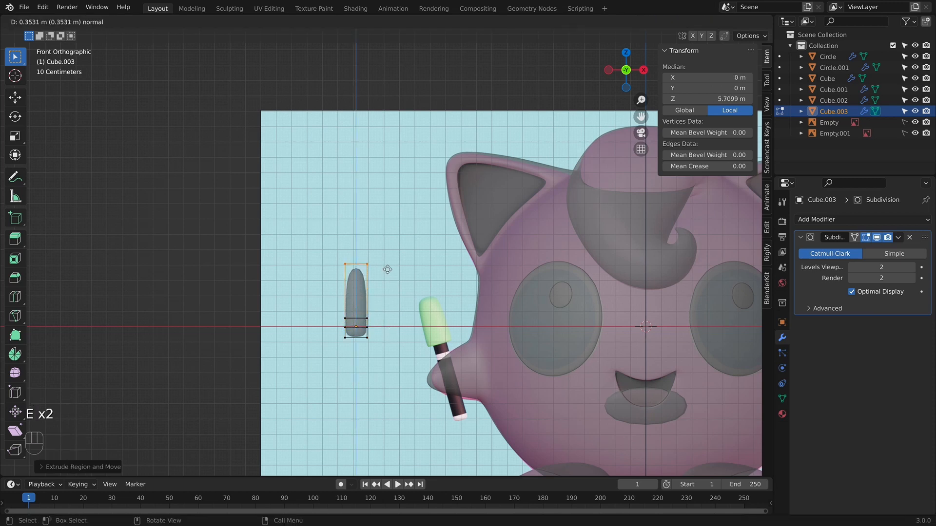
pyautogui.click(387, 263)
# - Extrude the handle's top face upward three more times in short segments
pyautogui.press('e')
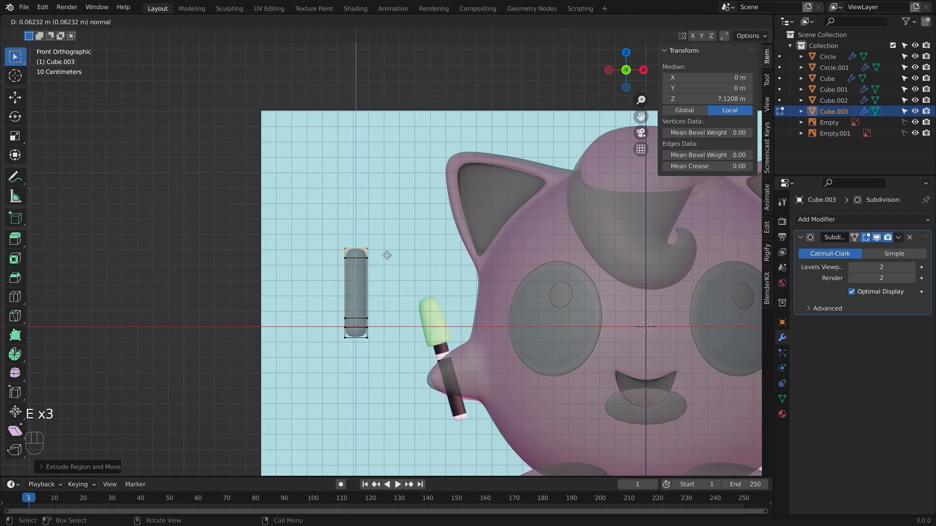
pyautogui.click(385, 259)
pyautogui.press('e')
pyautogui.click(385, 252)
pyautogui.press('e')
pyautogui.click(384, 247)
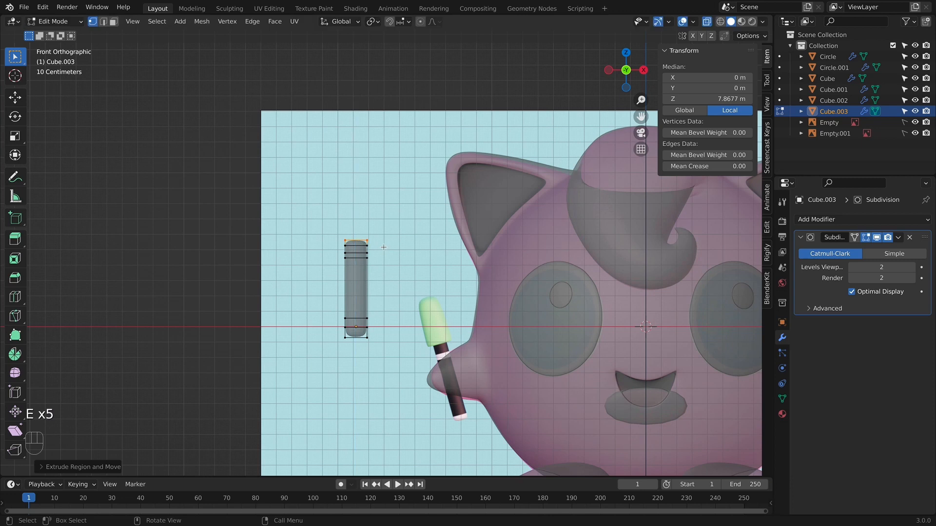
# - Extrude the top face upward by a longer segment and add a loop cut close to its upper end
pyautogui.press('e')
pyautogui.click(382, 219)
pyautogui.press('super+r')
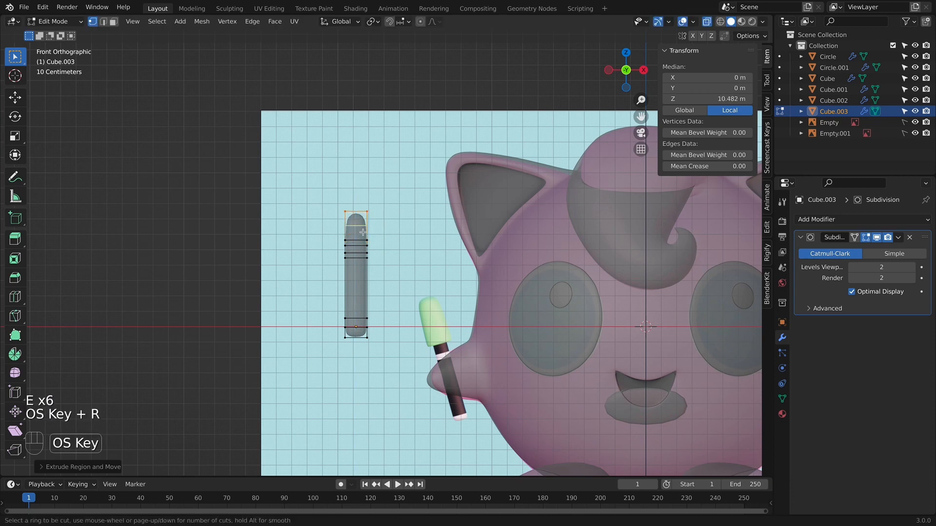
pyautogui.click(368, 223)
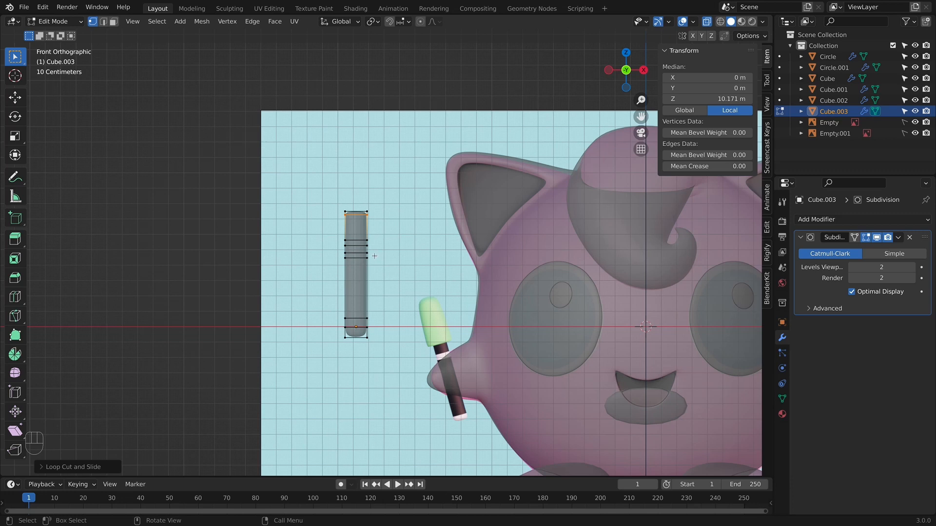
pyautogui.press('Tab')
pyautogui.press('Tab')
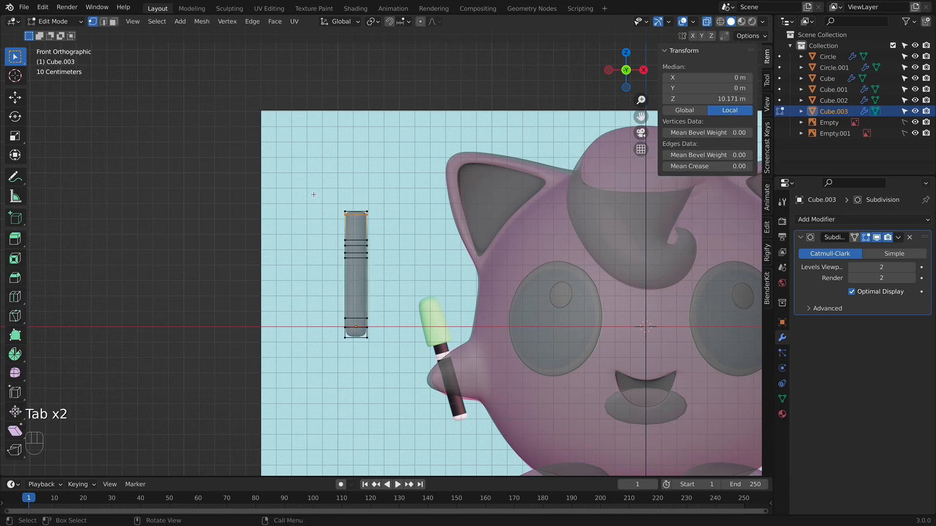
# - Duplicate the handle's upper section, scale the copy to about 1.31, and raise it along Z as the microphone head
pyautogui.moveTo(329, 193); pyautogui.dragTo(428, 250)
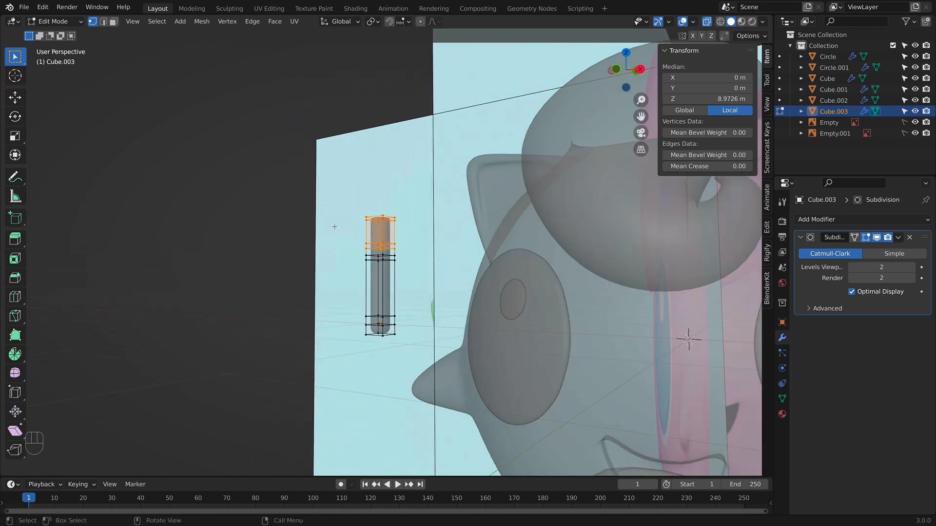
pyautogui.press('KP_1')
pyautogui.keyDown('shift'); pyautogui.moveTo(449, 246); pyautogui.dragTo(477, 250, button='middle'); pyautogui.keyUp('shift')
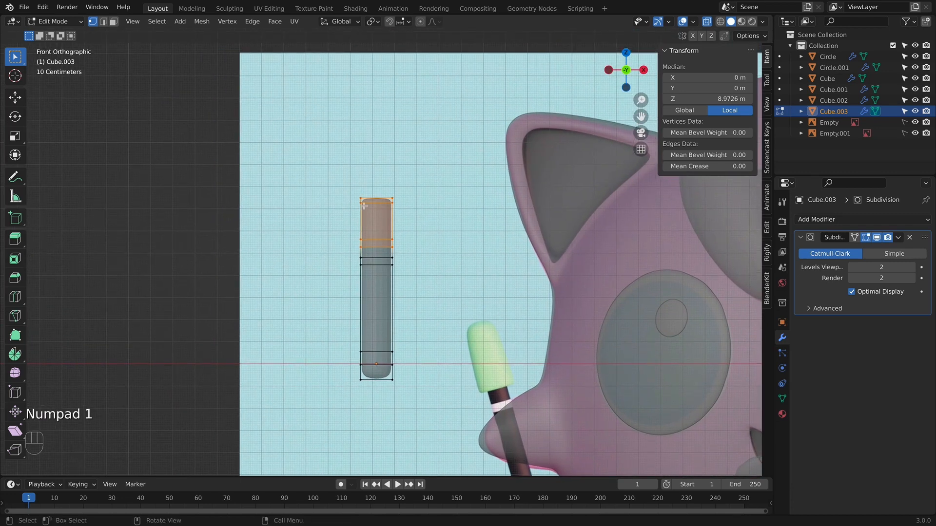
pyautogui.hotkey('shift', 'd')
pyautogui.press('s')
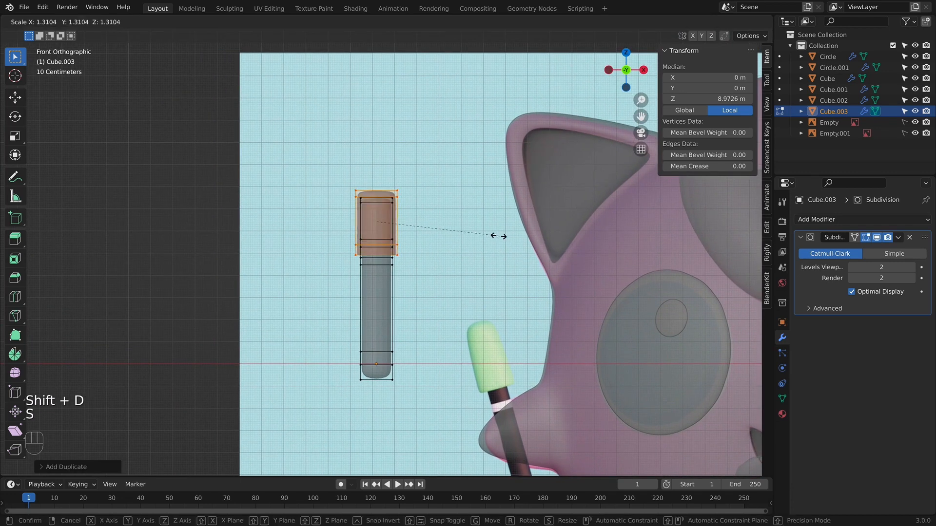
pyautogui.click(497, 236)
pyautogui.press('g')
pyautogui.press('z')
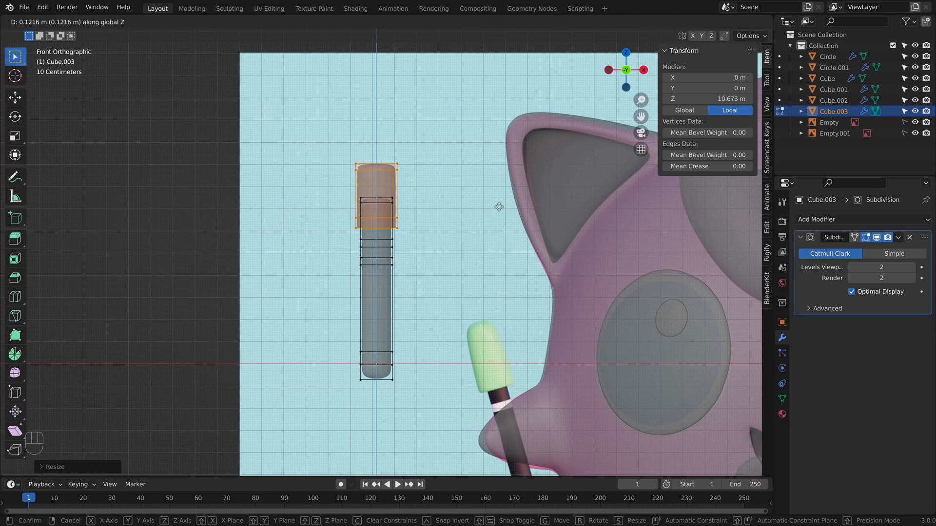
pyautogui.click(497, 207)
# - Widen the microphone head's lower loops along X by about 1.26 and its upper loop slightly along X
pyautogui.moveTo(350, 217); pyautogui.dragTo(424, 232)
pyautogui.moveTo(328, 203); pyautogui.dragTo(397, 227)
pyautogui.press('s')
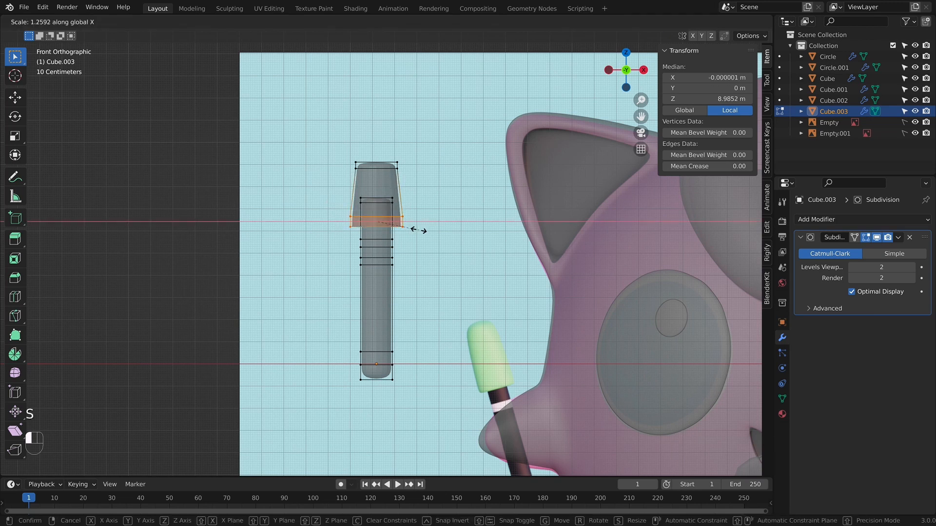
pyautogui.click(400, 224)
pyautogui.moveTo(353, 166); pyautogui.dragTo(428, 183)
pyautogui.press('s')
pyautogui.press('x')
pyautogui.click(431, 183)
# - Round the head's top by scaling its top face to about 0.55 and pulling the loop beneath it slightly inward
pyautogui.moveTo(343, 152); pyautogui.dragTo(448, 166)
pyautogui.press('s')
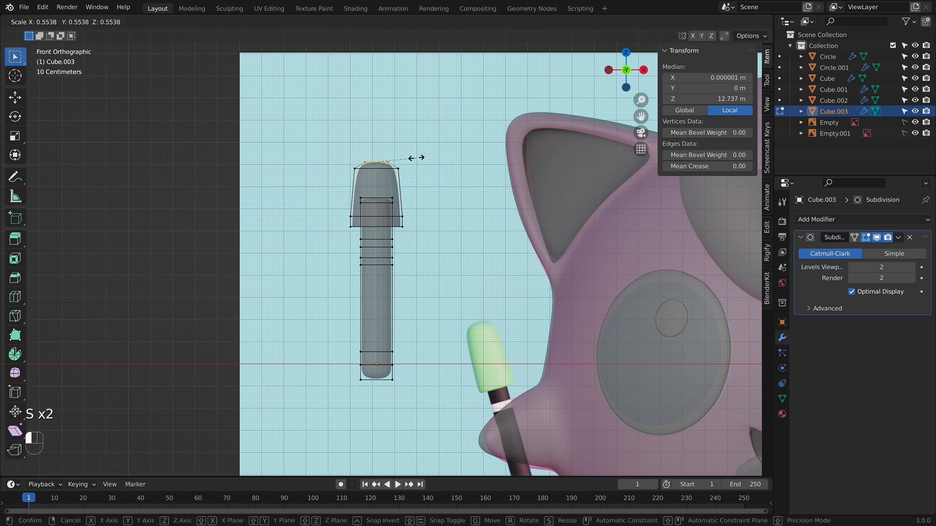
pyautogui.click(417, 157)
pyautogui.moveTo(357, 166); pyautogui.dragTo(428, 178)
pyautogui.press('s')
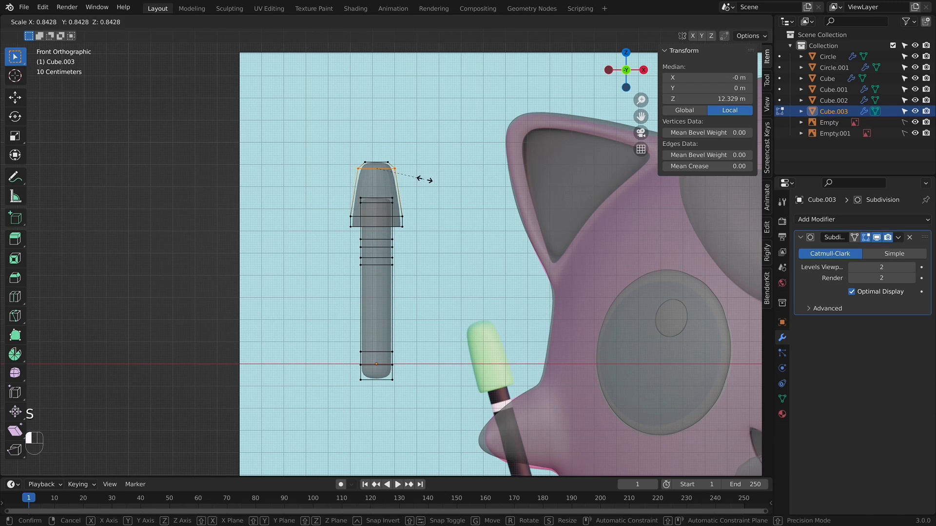
pyautogui.click(428, 182)
# - Scale the head's open bottom rim slightly, extrude it inward to the handle's width, and extrude it up inside the head
pyautogui.moveTo(342, 221); pyautogui.dragTo(450, 238)
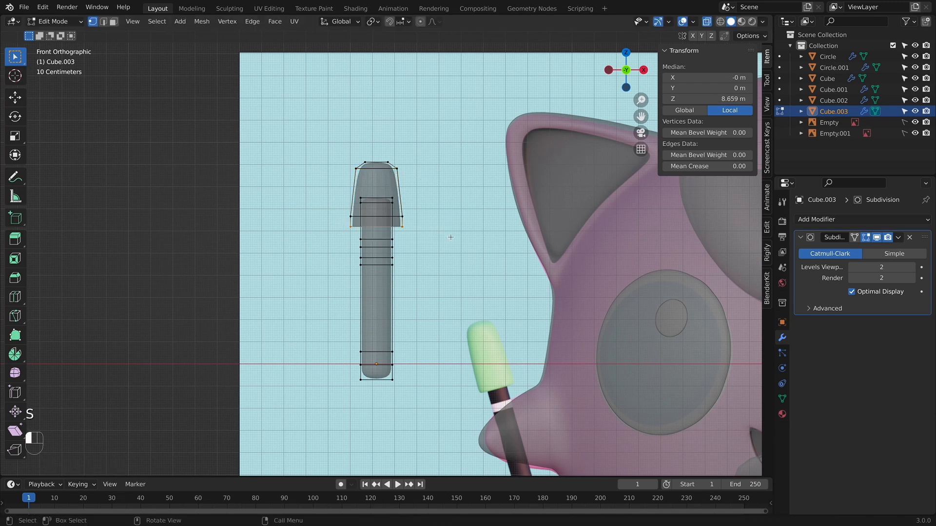
pyautogui.press('s')
pyautogui.click(442, 233)
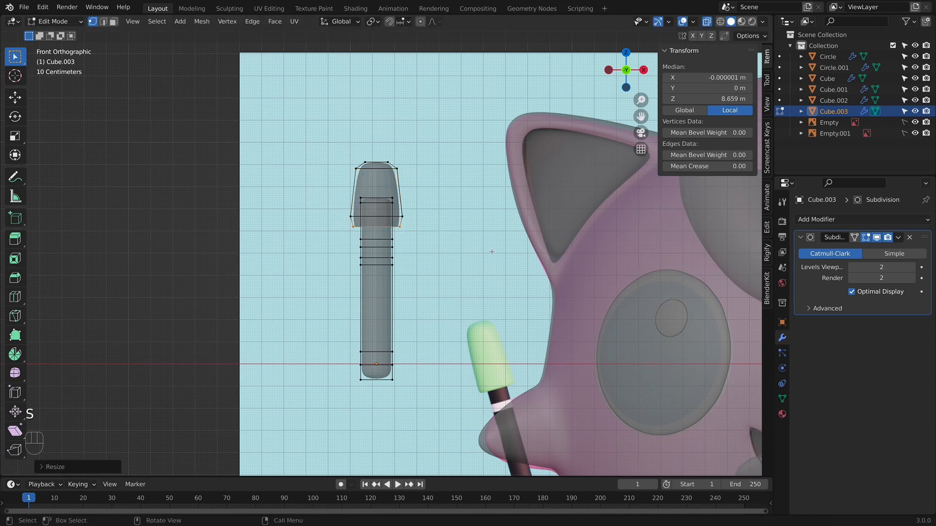
pyautogui.press('e')
pyautogui.press('s')
pyautogui.click(466, 242)
pyautogui.press('e')
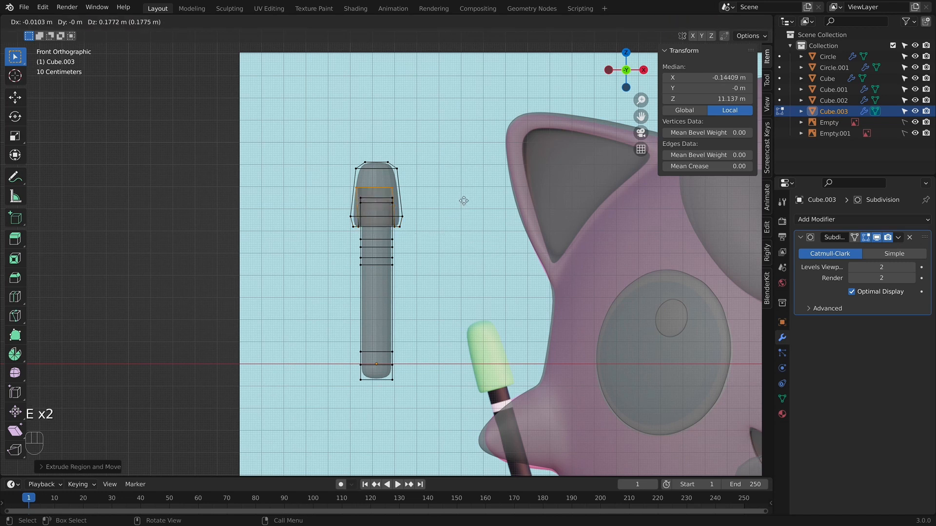
pyautogui.click(464, 210)
pyautogui.press('Tab')
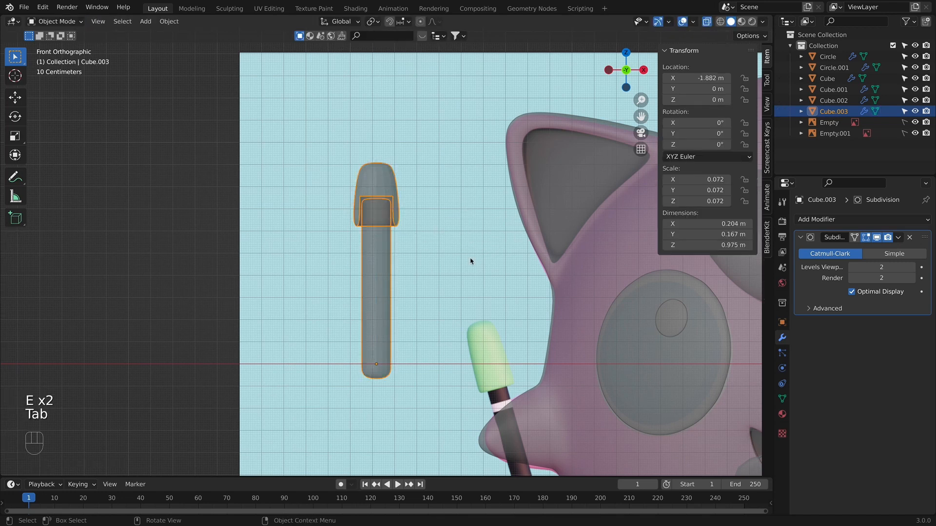
# - Shade the microphone smooth in solid view and reopen its mesh for editing from the front
pyautogui.moveTo(411, 261); pyautogui.dragTo(378, 231, button='middle')
pyautogui.hotkey('alt', 'z')
pyautogui.scroll(1, 383, 251)
pyautogui.press('KP_1')
pyautogui.rightClick(366, 219)
pyautogui.click(364, 219)
pyautogui.press('Tab')
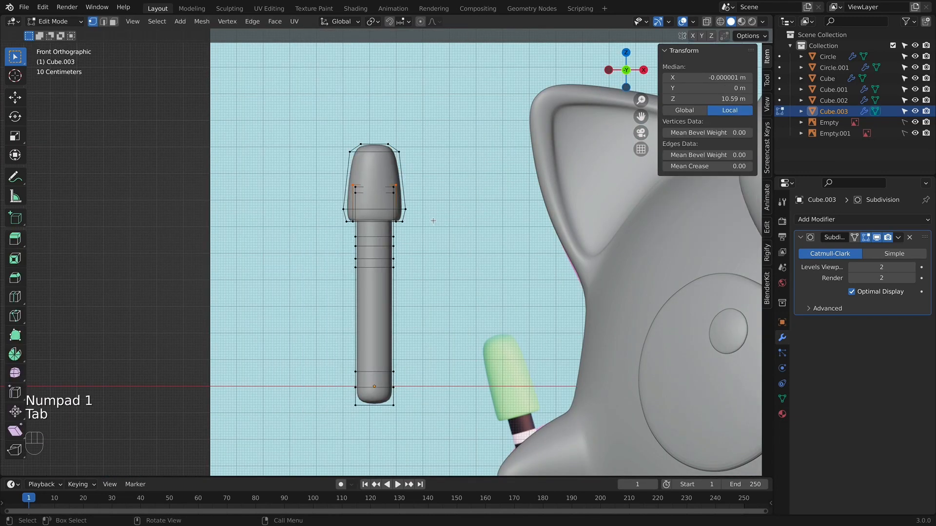
# - Widen the top of the microphone head by scaling its two uppermost loops outward twice in see-through shading
pyautogui.hotkey('alt', 'z')
pyautogui.moveTo(342, 141); pyautogui.dragTo(407, 160)
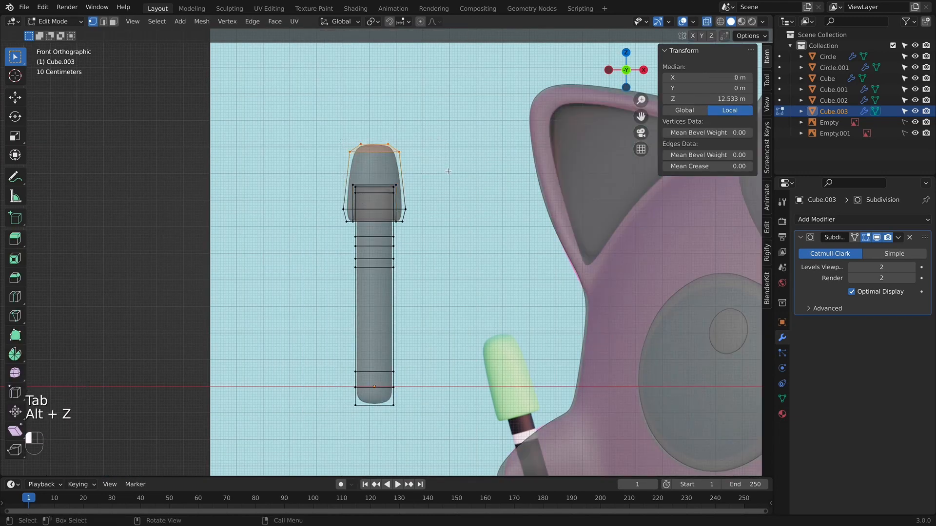
pyautogui.press('s')
pyautogui.click(463, 173)
pyautogui.press('Tab')
pyautogui.press('Tab')
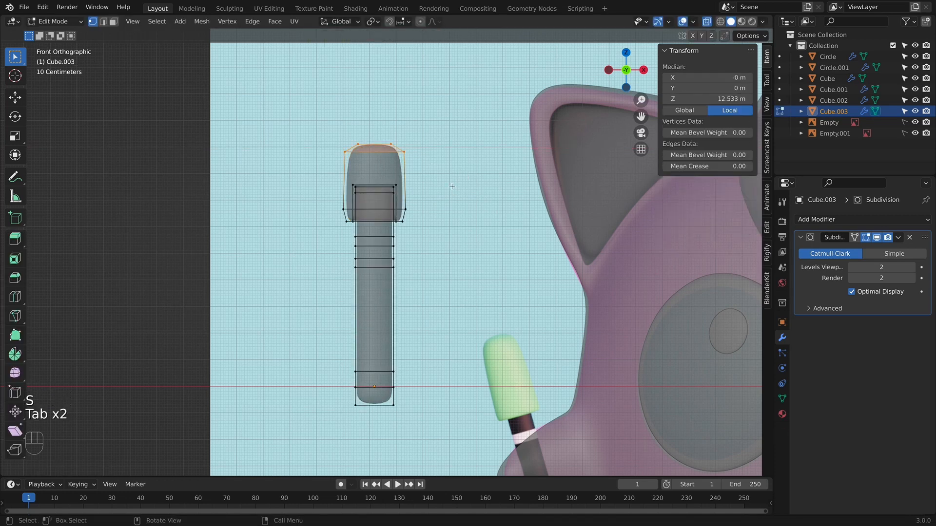
pyautogui.press('s')
pyautogui.click(475, 213)
# - Narrow the whole microphone mesh along X to a width of about 0.167 m
pyautogui.press('a')
pyautogui.press('s')
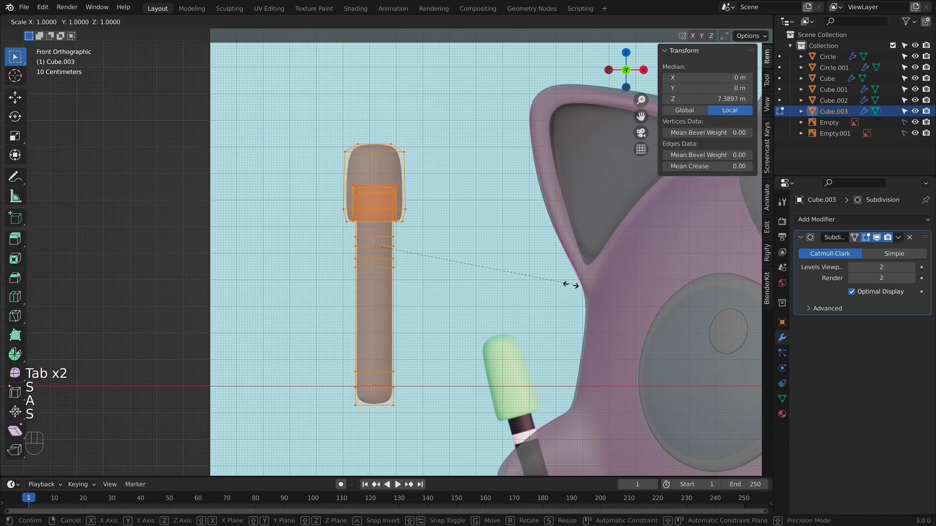
pyautogui.press('x')
pyautogui.click(531, 276)
pyautogui.press('Tab')
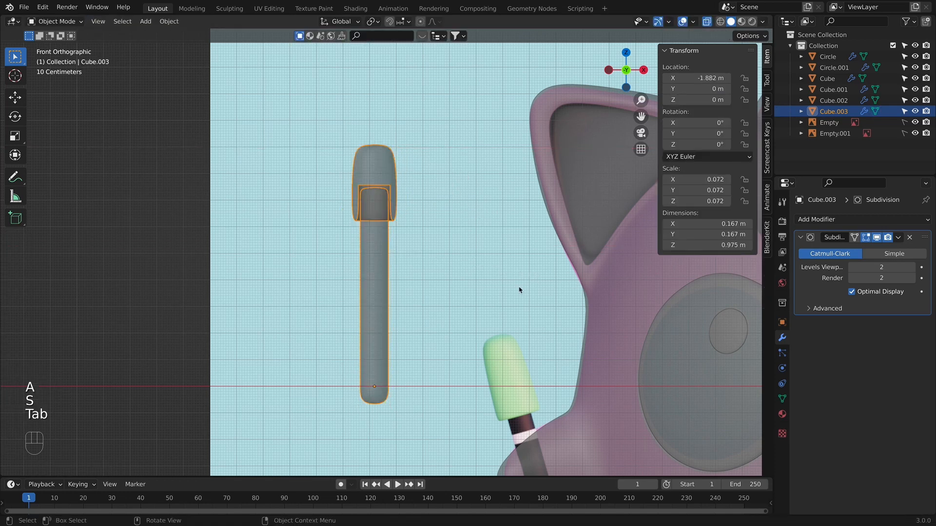
# - Shorten the microphone object by scaling it along Z to about 0.063
pyautogui.scroll(-4, 507, 297)
pyautogui.hotkey('alt', 'z')
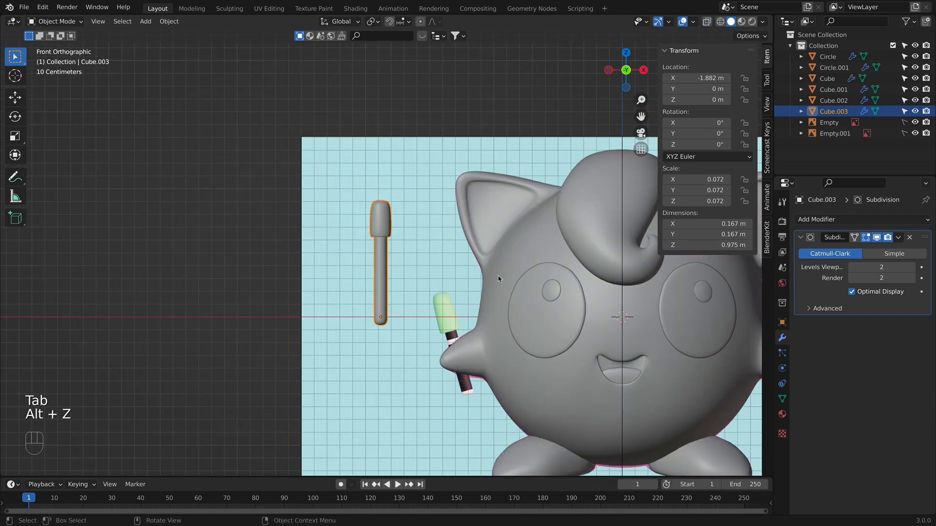
pyautogui.press('s')
pyautogui.press('z')
pyautogui.click(392, 227)
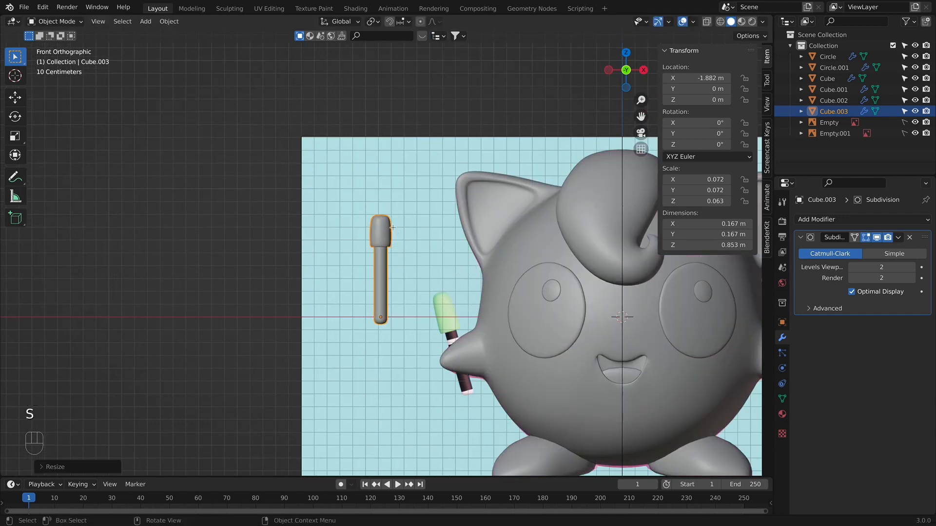
# - Raise the vertices at the top of the microphone head, lengthening the microphone to about 0.93 m
pyautogui.press('Tab')
pyautogui.hotkey('alt', 'z')
pyautogui.moveTo(329, 194); pyautogui.dragTo(427, 219)
pyautogui.press('g')
pyautogui.click(429, 219)
pyautogui.press('Tab')
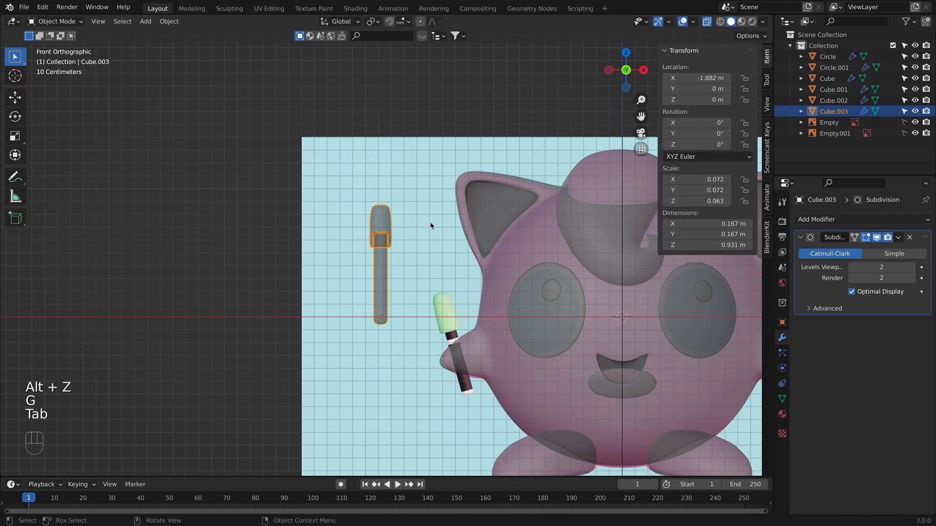
# - Move the microphone onto the reference one at the hand and tilt it to about -14.7° around Y
pyautogui.press('g')
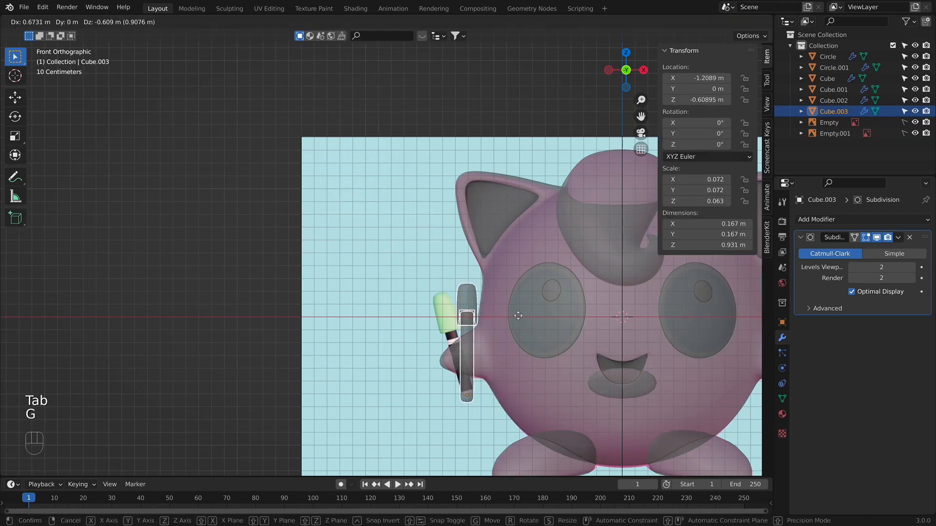
pyautogui.click(518, 318)
pyautogui.press('r')
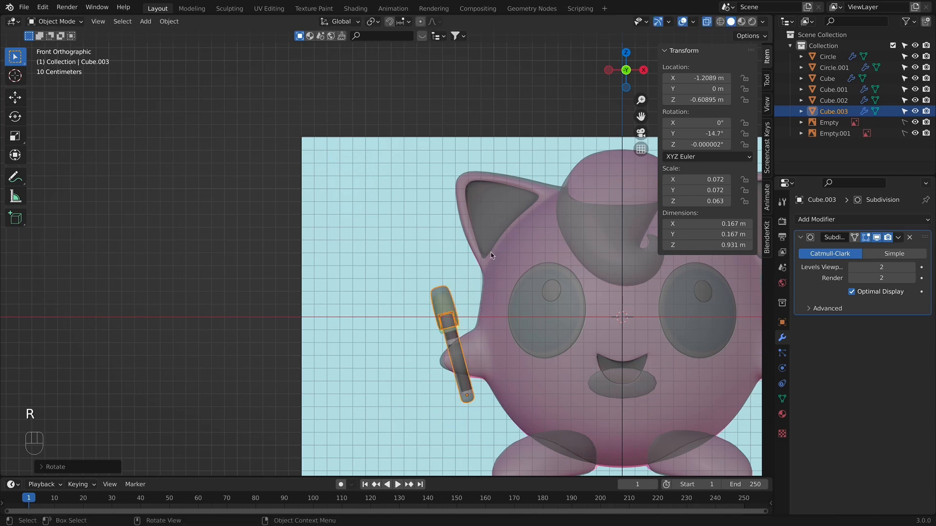
pyautogui.click(494, 263)
pyautogui.press('g')
pyautogui.click(494, 257)
# - Move the handle's bottom-end vertices up toward the head, shortening the microphone to about 0.84 m
pyautogui.press('Tab')
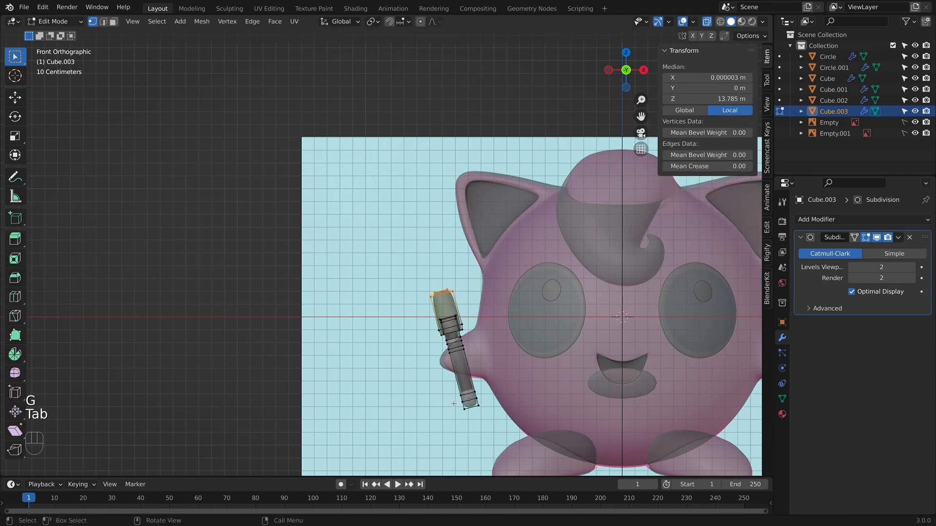
pyautogui.moveTo(449, 384); pyautogui.dragTo(498, 417)
pyautogui.press('g')
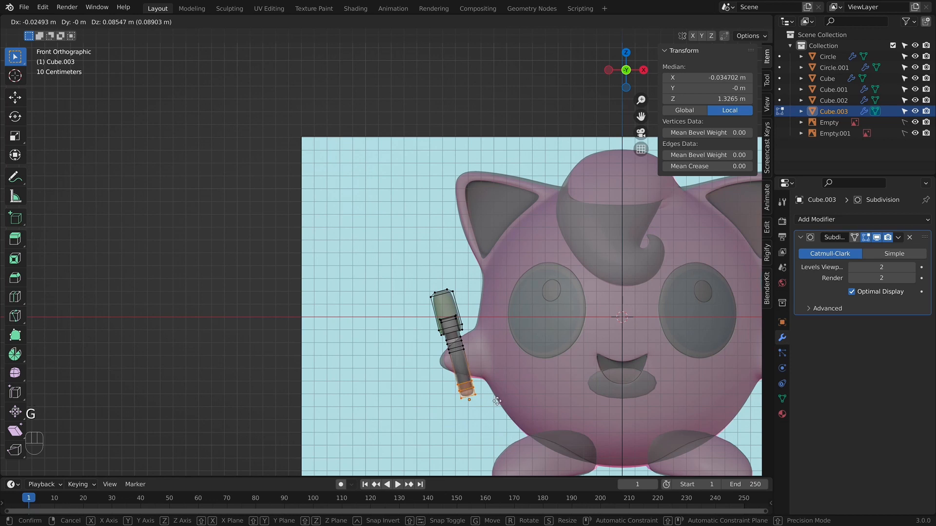
pyautogui.click(497, 401)
pyautogui.press('Tab')
pyautogui.scroll(-2, 483, 397)
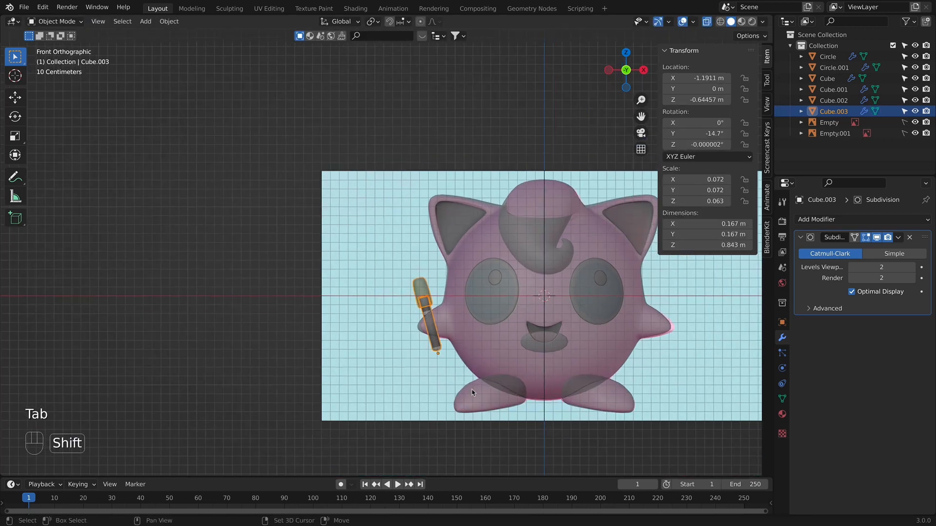
# - Move the microphone forward in front of the arm to a Y location of about -0.394 m
pyautogui.press('Tab')
pyautogui.moveTo(506, 316); pyautogui.dragTo(460, 302, button='middle')
pyautogui.press('Tab')
pyautogui.press('g')
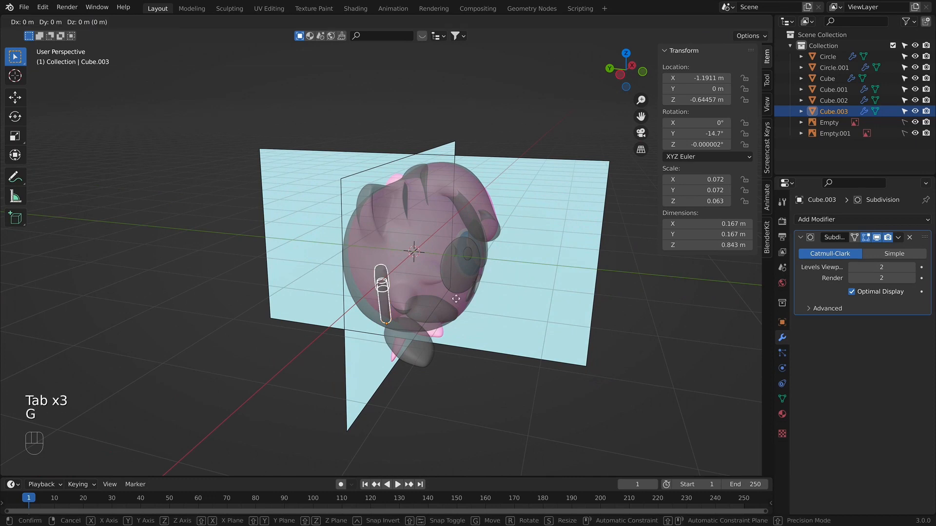
pyautogui.hotkey('alt', 'z')
pyautogui.scroll(4, 480, 305)
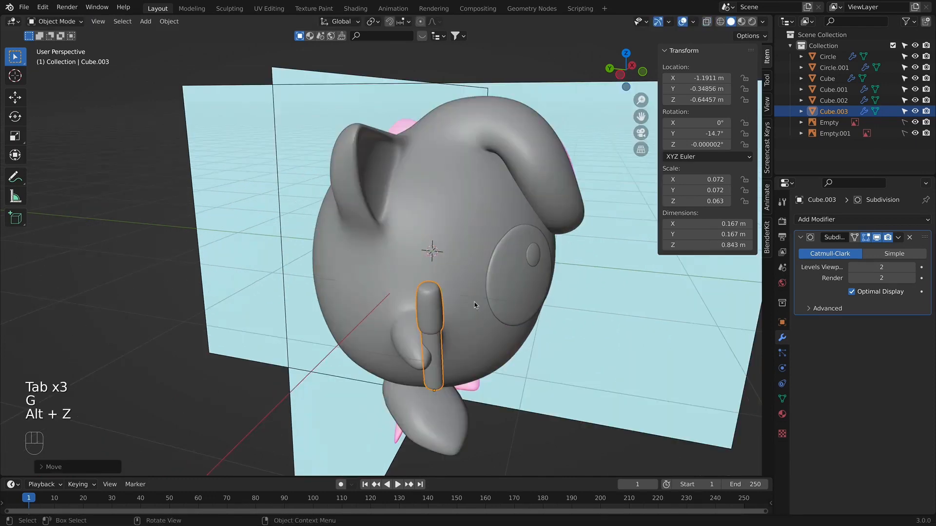
pyautogui.click(499, 343)
pyautogui.keyDown('shift'); pyautogui.moveTo(500, 342); pyautogui.dragTo(501, 346, button='middle'); pyautogui.keyUp('shift')
pyautogui.press('g')
pyautogui.click(504, 351)
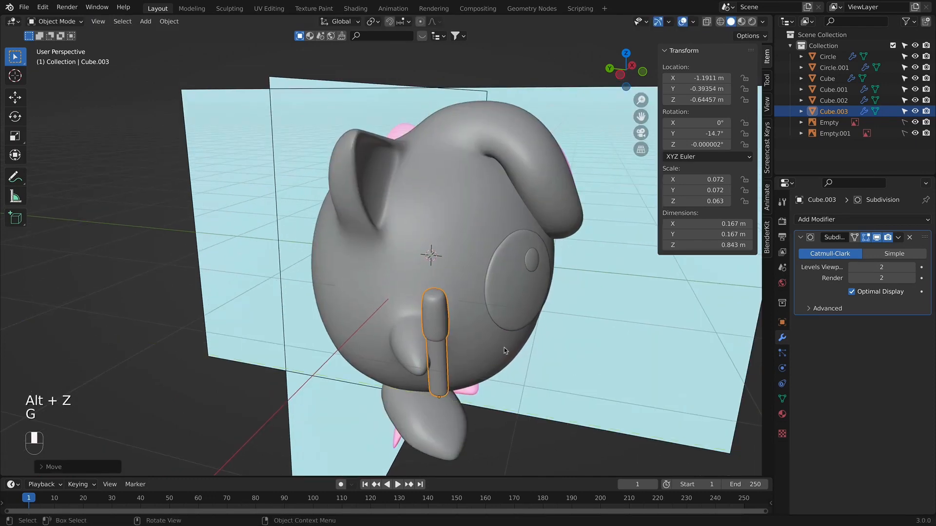
# - Rotate the body's hand-tip face and move it forward so the arm reaches the microphone handle
pyautogui.click(423, 366)
pyautogui.press('Tab')
pyautogui.click(413, 371)
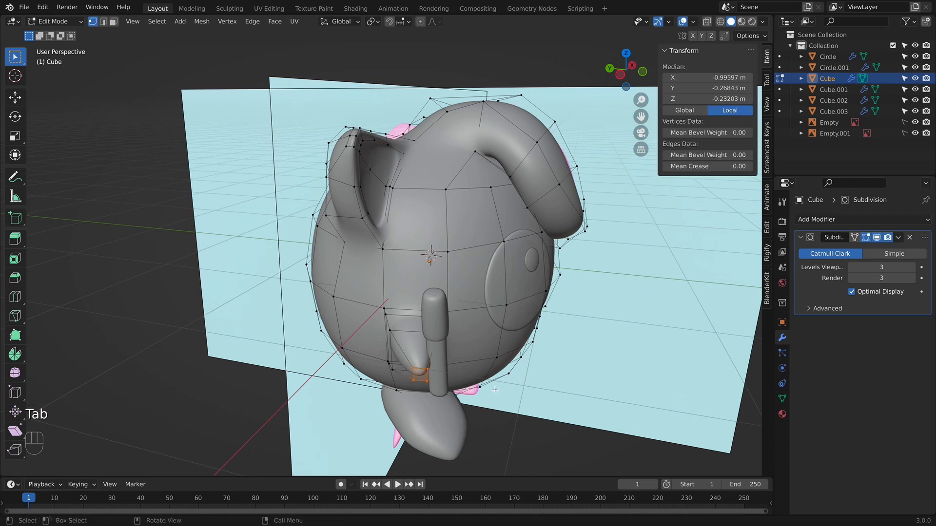
pyautogui.press('r')
pyautogui.click(477, 349)
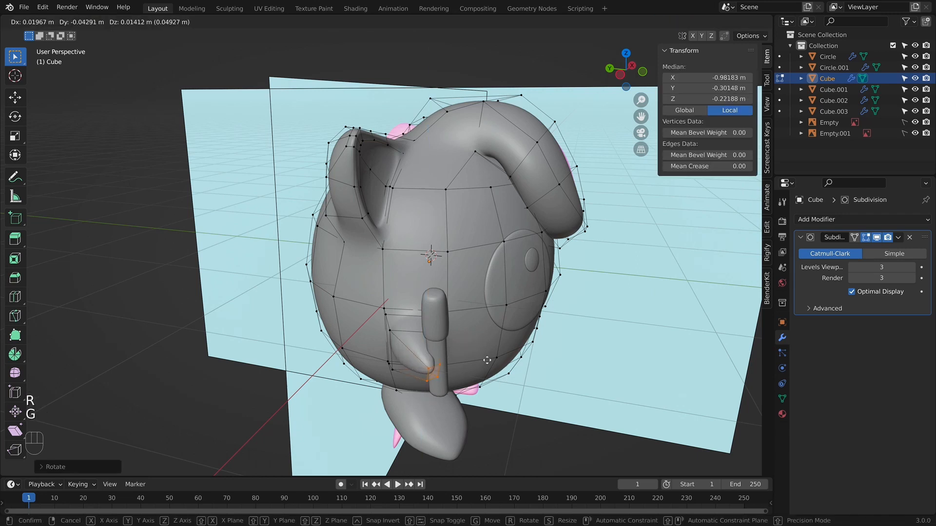
pyautogui.press('Tab')
# - Delete the reference image Empty.001 from the scene
pyautogui.press('KP_1')
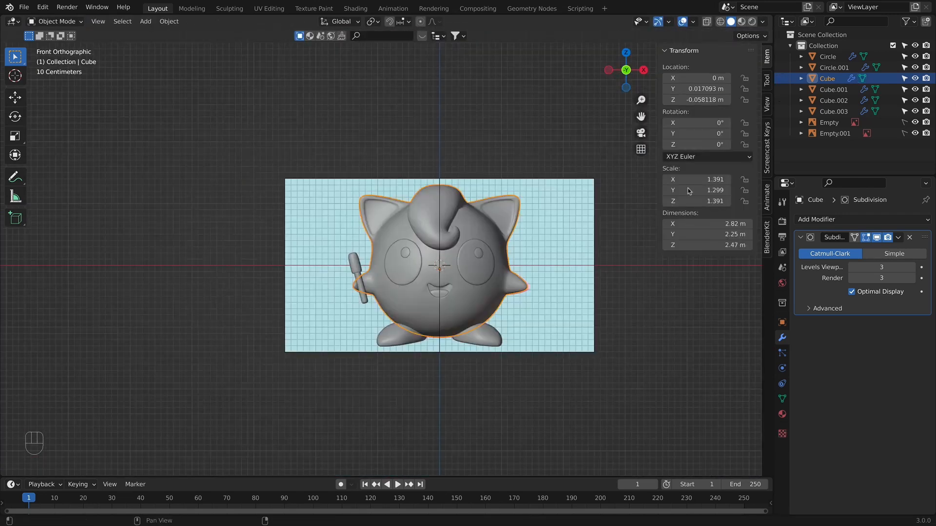
pyautogui.click(543, 312)
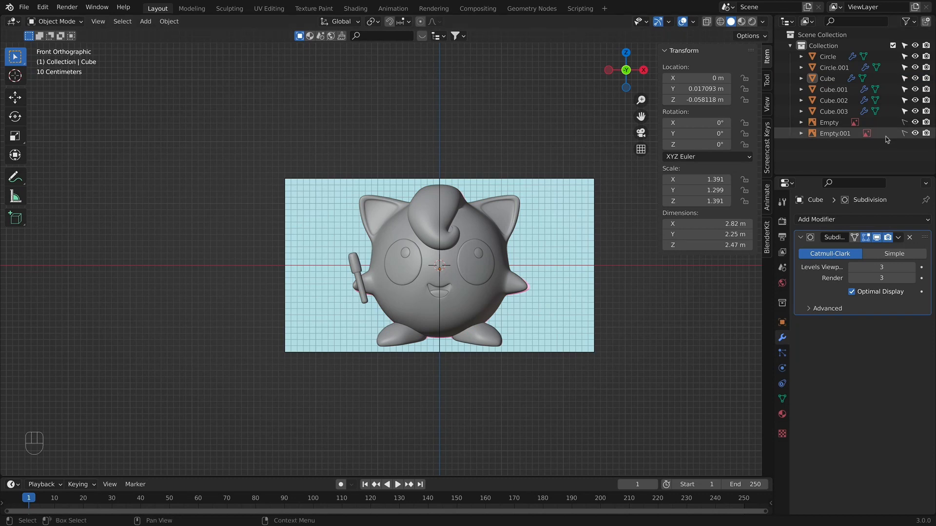
pyautogui.click(840, 134)
pyautogui.press('x')
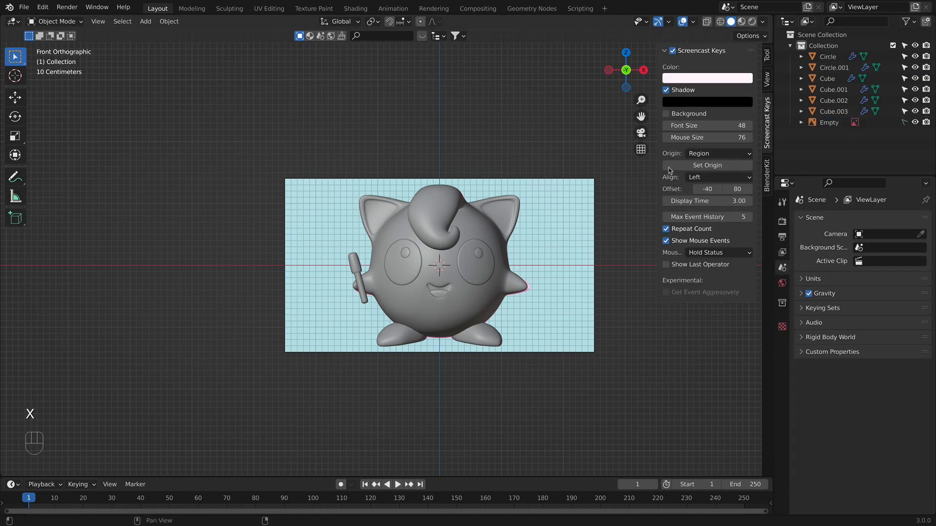
# - Make the remaining reference image selectable and move it along X to about -3.47 m, beside the model
pyautogui.click(564, 218)
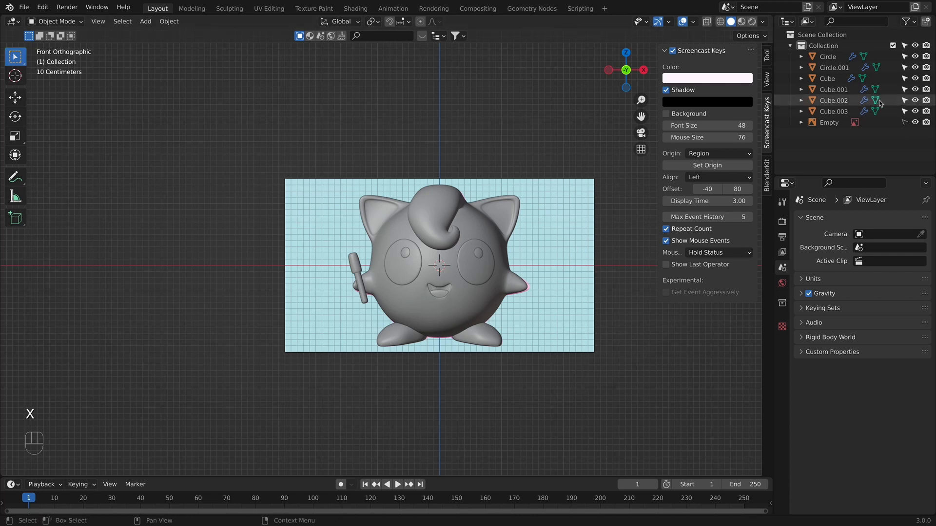
pyautogui.press('g')
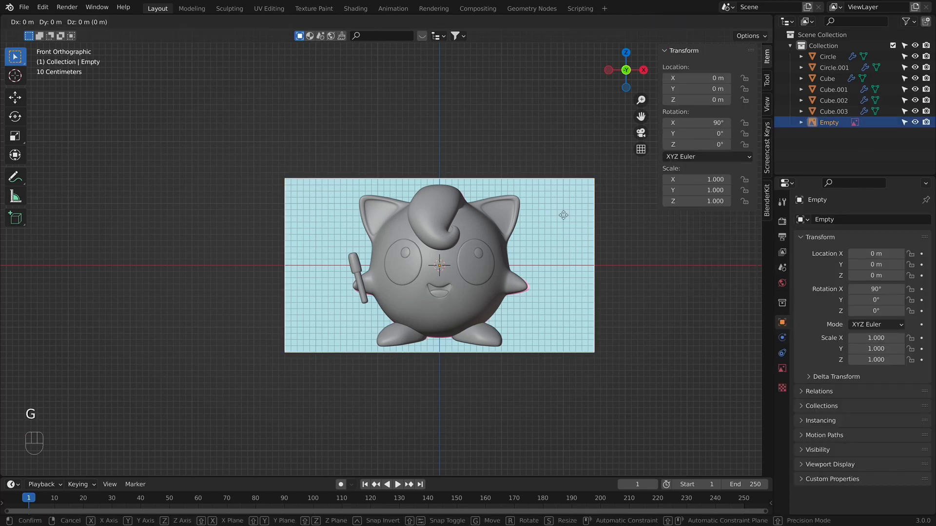
pyautogui.press('x')
pyautogui.click(539, 249)
pyautogui.click(538, 248)
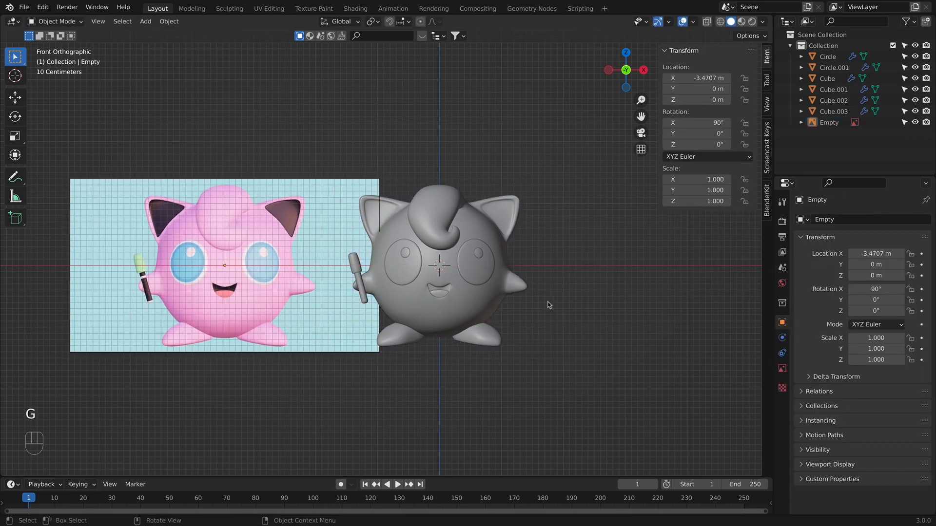
# - In the body mesh, edge-slide the upper-lip vertices on the mouth's +X side outward toward that mouth corner
pyautogui.scroll(4, 420, 288)
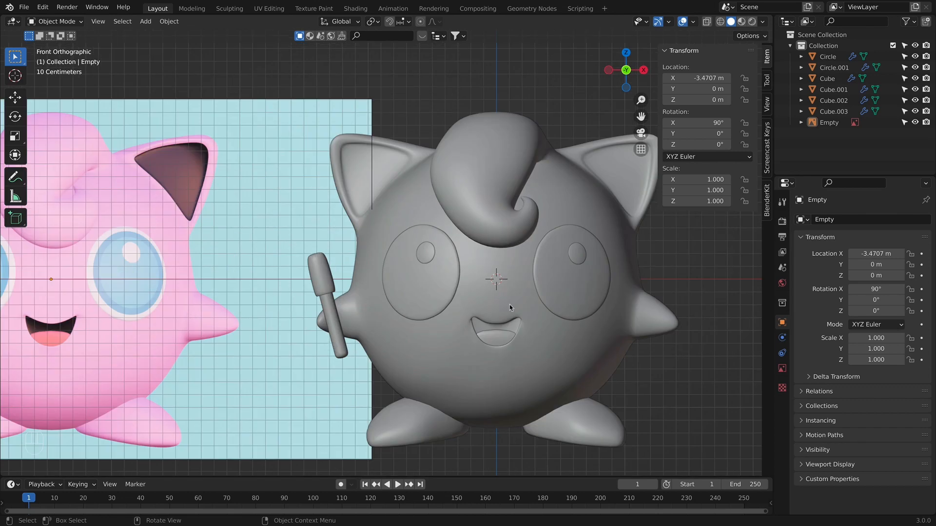
pyautogui.scroll(1, 510, 307)
pyautogui.keyDown('shift'); pyautogui.moveTo(487, 257); pyautogui.dragTo(465, 230); pyautogui.keyUp('shift')
pyautogui.keyDown('shift'); pyautogui.moveTo(466, 229); pyautogui.dragTo(448, 190, button='middle'); pyautogui.keyUp('shift')
pyautogui.scroll(4, 488, 244)
pyautogui.click(620, 283)
pyautogui.press('Tab')
pyautogui.keyDown('shift'); pyautogui.moveTo(529, 245); pyautogui.dragTo(413, 193, button='middle'); pyautogui.keyUp('shift')
pyautogui.click(427, 241)
pyautogui.scroll(-6, 476, 254)
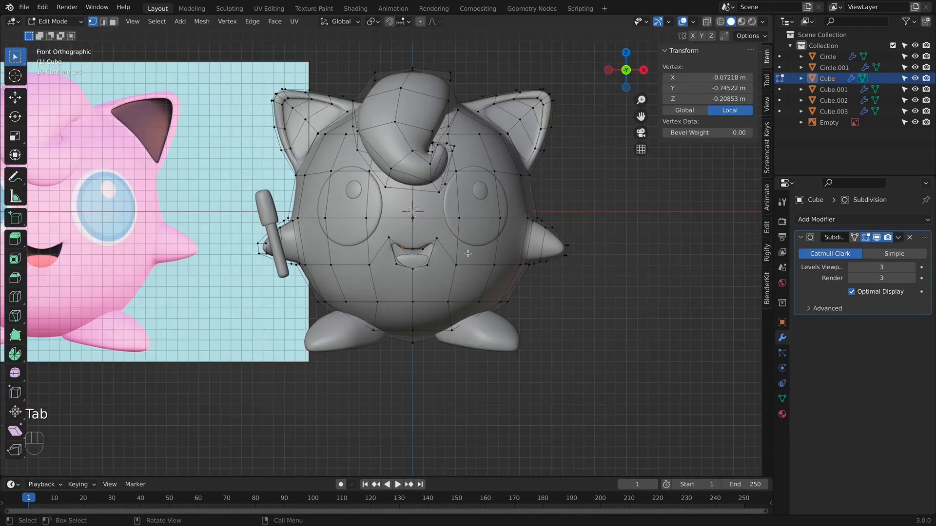
pyautogui.scroll(4, 467, 254)
pyautogui.press('KP_1')
pyautogui.keyDown('shift'); pyautogui.click(482, 252); pyautogui.keyUp('shift')
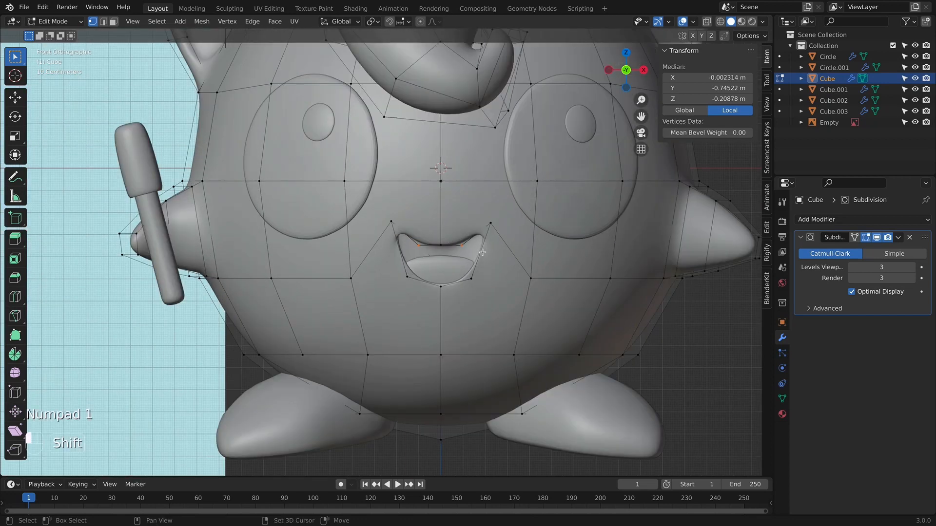
pyautogui.moveTo(454, 239); pyautogui.dragTo(470, 251)
pyautogui.hotkey('alt', 'z')
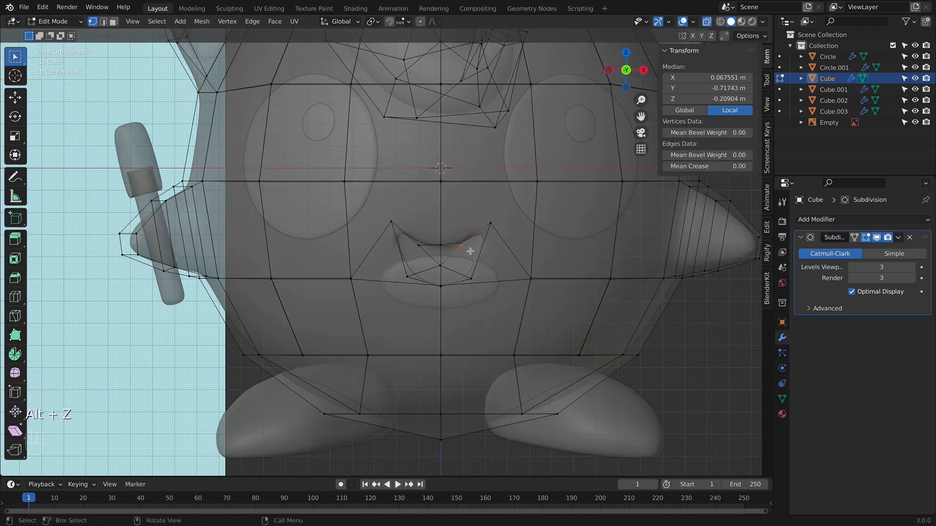
pyautogui.press('g')
pyautogui.rightClick(480, 246)
pyautogui.press('g')
pyautogui.press('g')
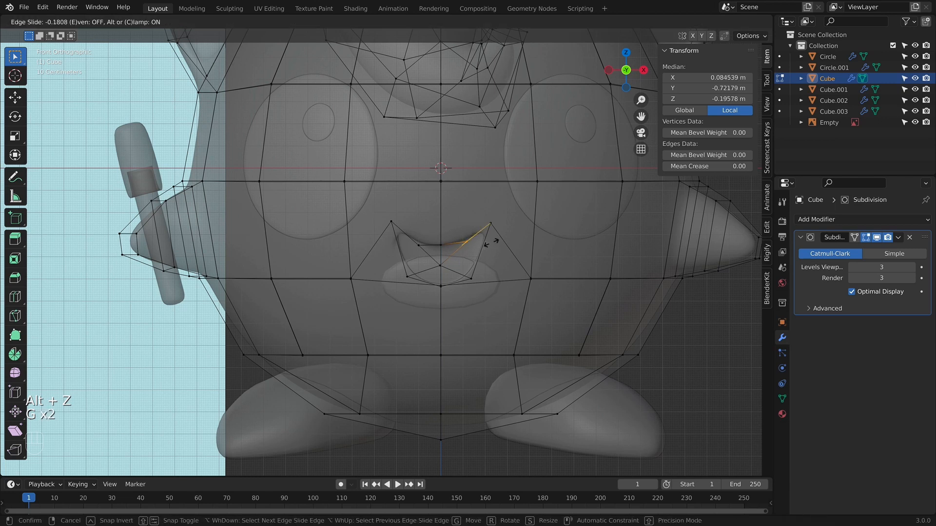
pyautogui.click(497, 238)
# - Edge-slide the matching upper-lip vertices on the mouth's -X side outward toward their corner and return to Object Mode
pyautogui.press('g')
pyautogui.press('g')
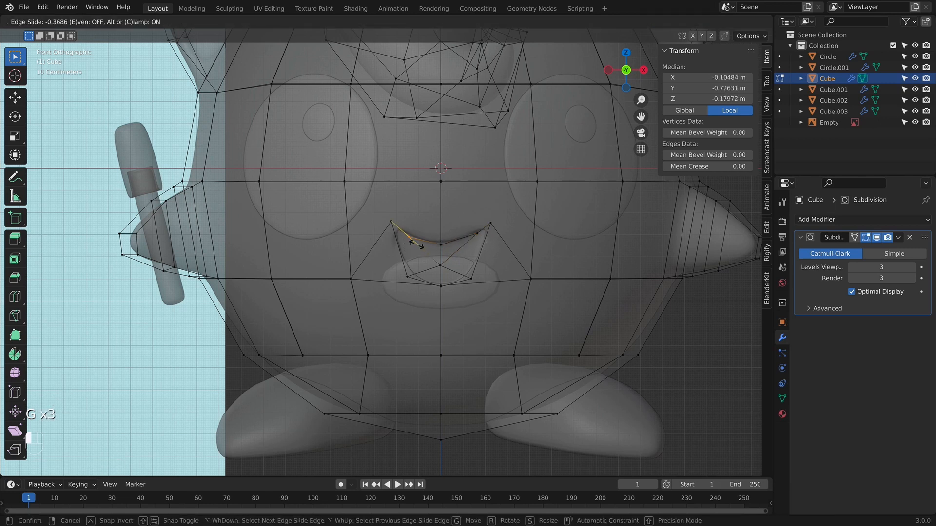
pyautogui.click(410, 239)
pyautogui.press('Tab')
pyautogui.scroll(-8, 516, 293)
pyautogui.hotkey('alt', 'z')
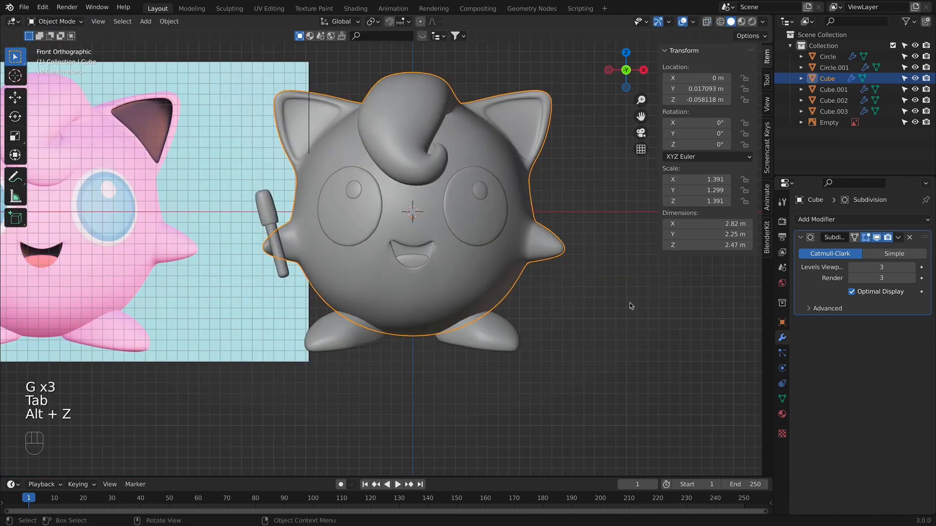
pyautogui.keyDown('shift'); pyautogui.moveTo(515, 293); pyautogui.dragTo(542, 301, button='middle'); pyautogui.keyUp('shift')
pyautogui.scroll(3, 437, 299)
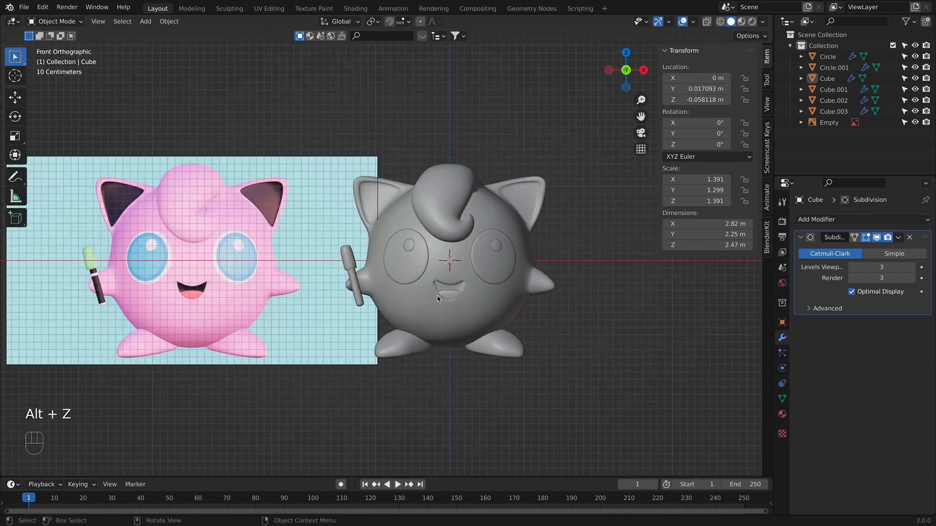
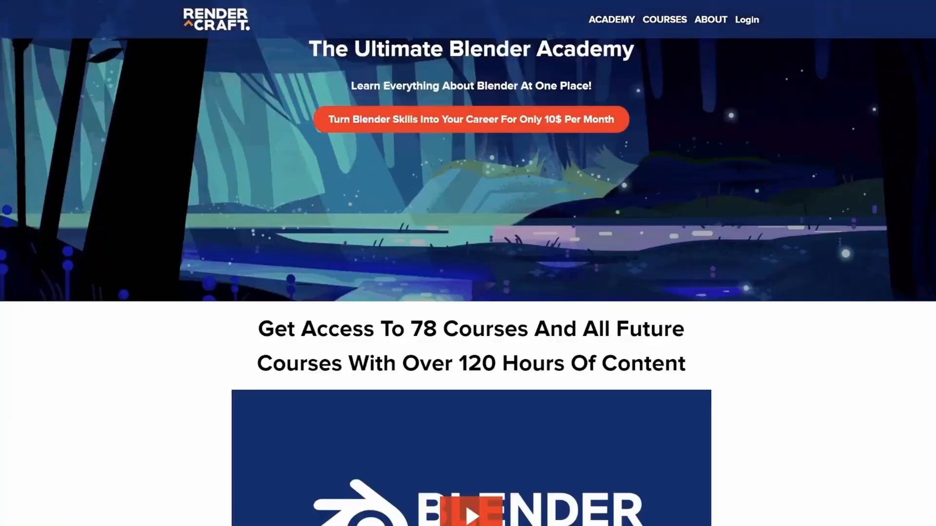
pyautogui.scroll(-20, 468, 282)
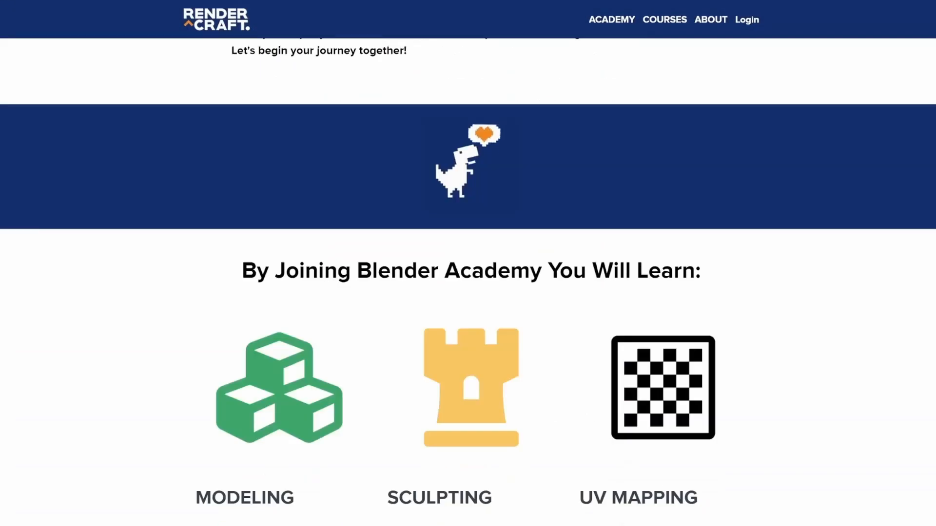
pyautogui.scroll(-15, 468, 283)
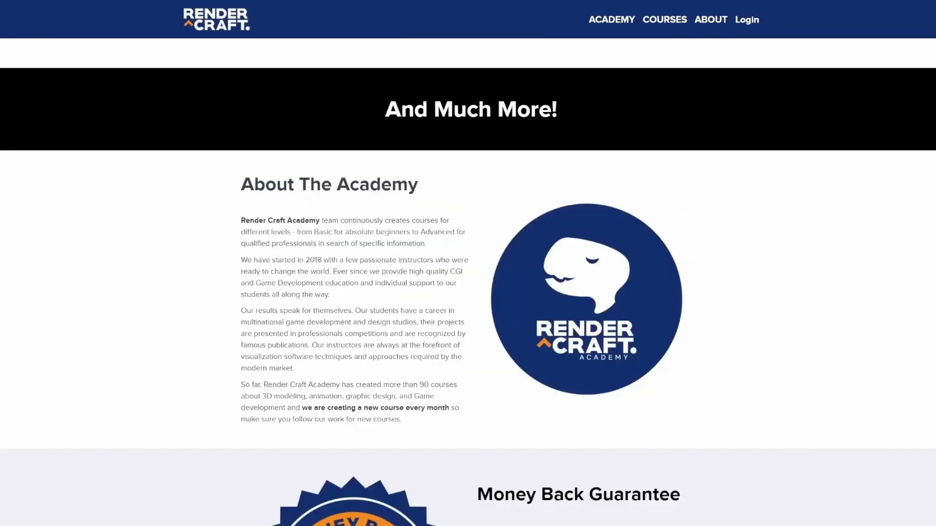
pyautogui.scroll(-18, 468, 283)
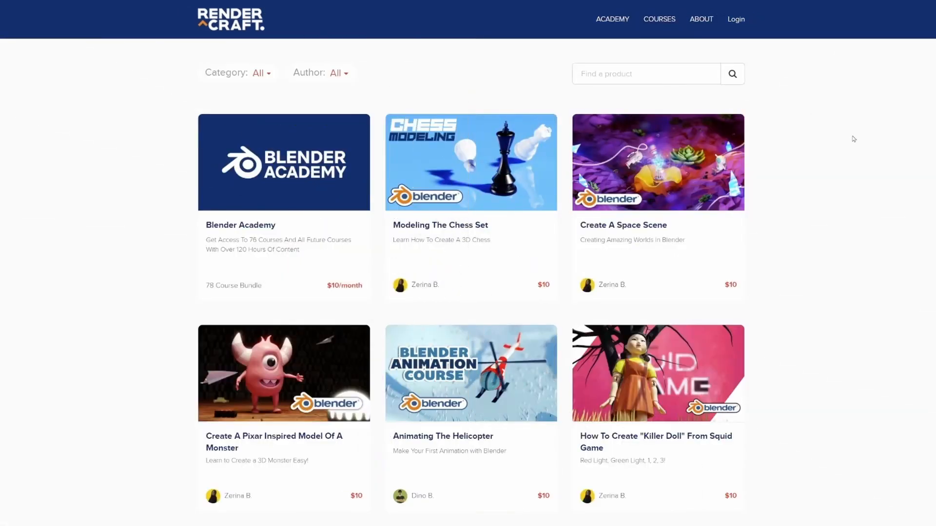
pyautogui.scroll(-20, 854, 139)
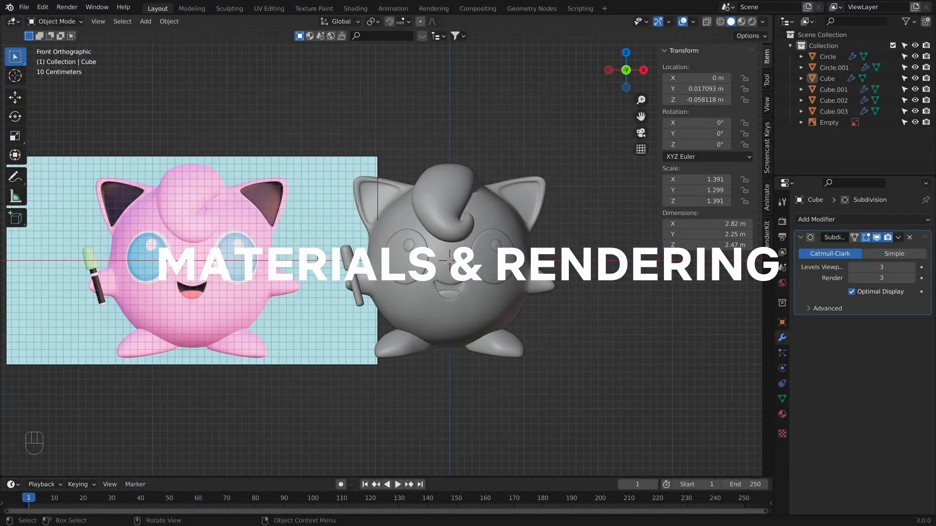
# - Display the scene in Material Preview shading and give the body a new material with a pink base color
pyautogui.click(742, 23)
pyautogui.click(499, 306)
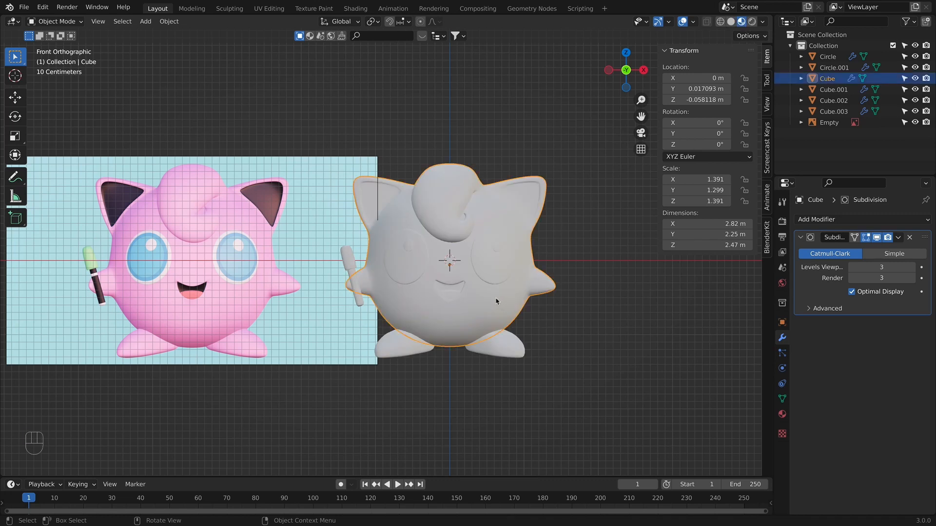
pyautogui.click(782, 414)
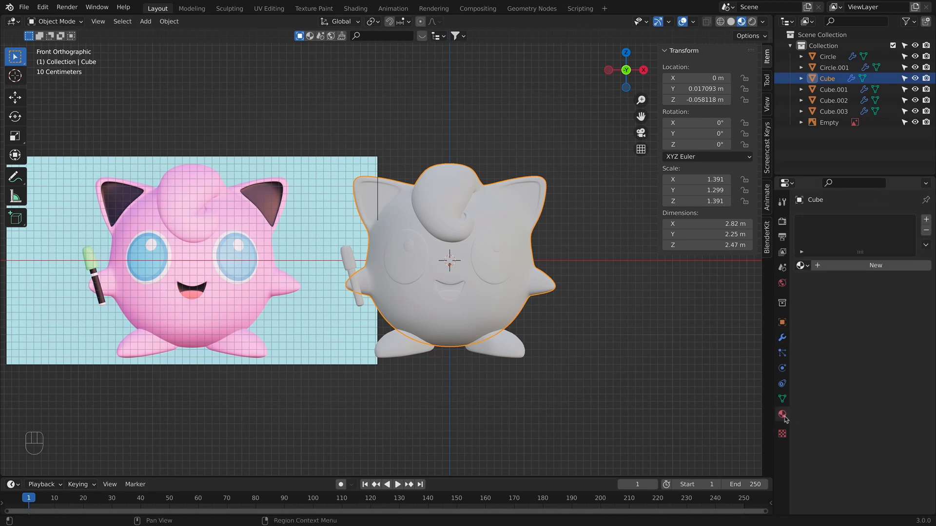
pyautogui.click(855, 270)
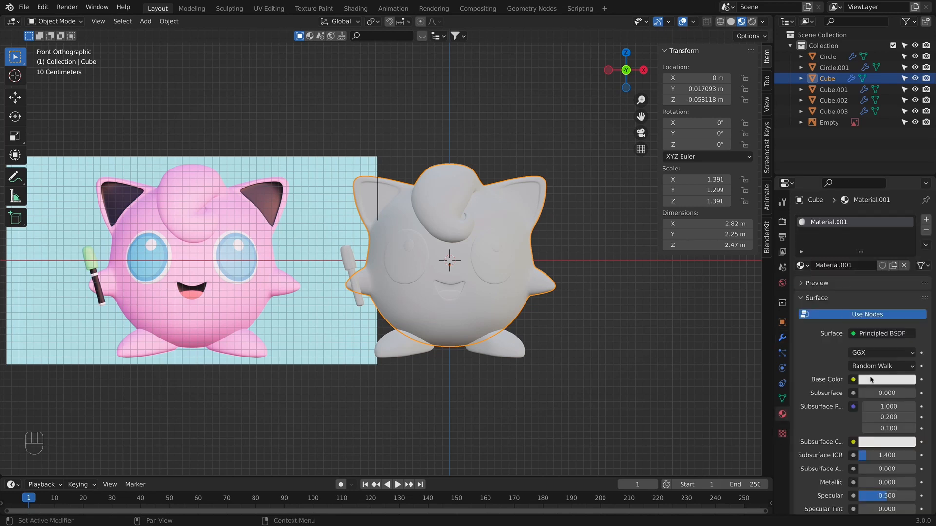
pyautogui.click(871, 380)
pyautogui.click(861, 270)
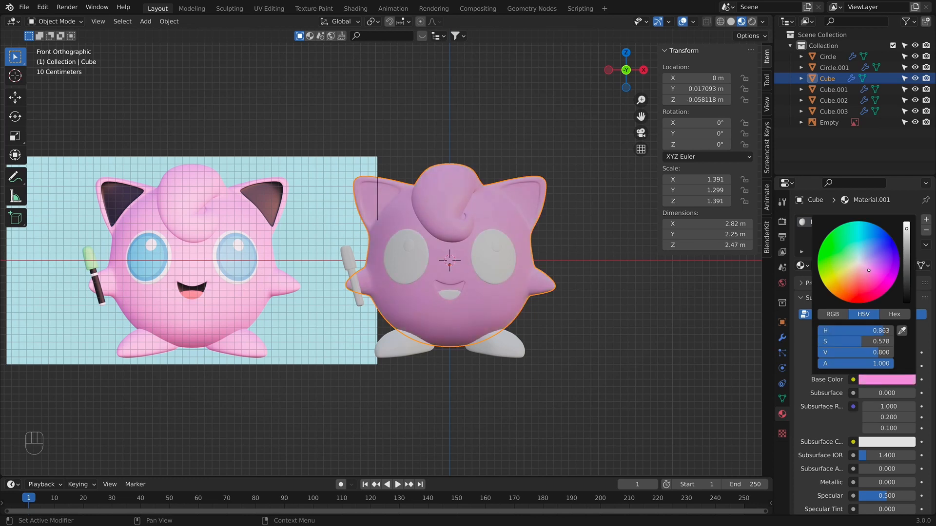
pyautogui.moveTo(867, 273); pyautogui.dragTo(866, 271)
# - Assign the body's pink material, Material.001, to the feet
pyautogui.click(487, 352)
pyautogui.click(803, 265)
pyautogui.click(773, 294)
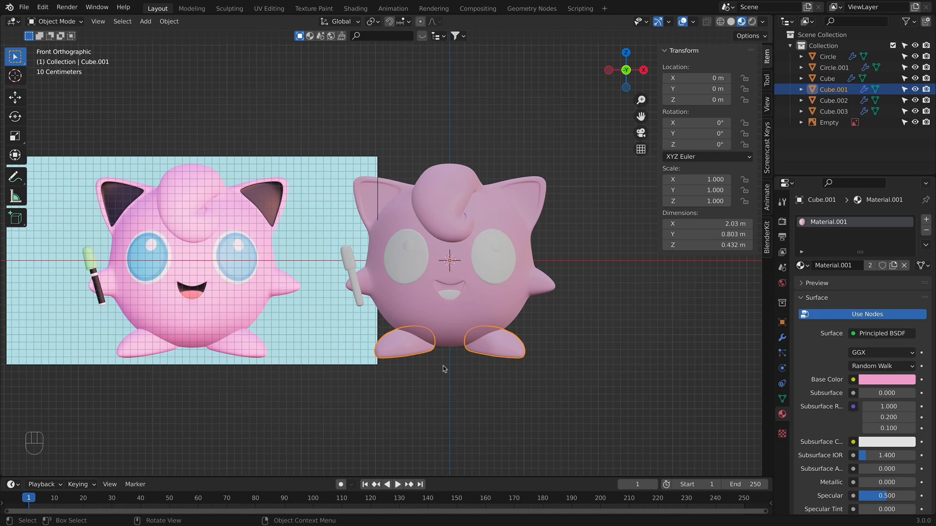
# - Give the eyes a new material with a pure white base color
pyautogui.click(484, 278)
pyautogui.scroll(1, 493, 269)
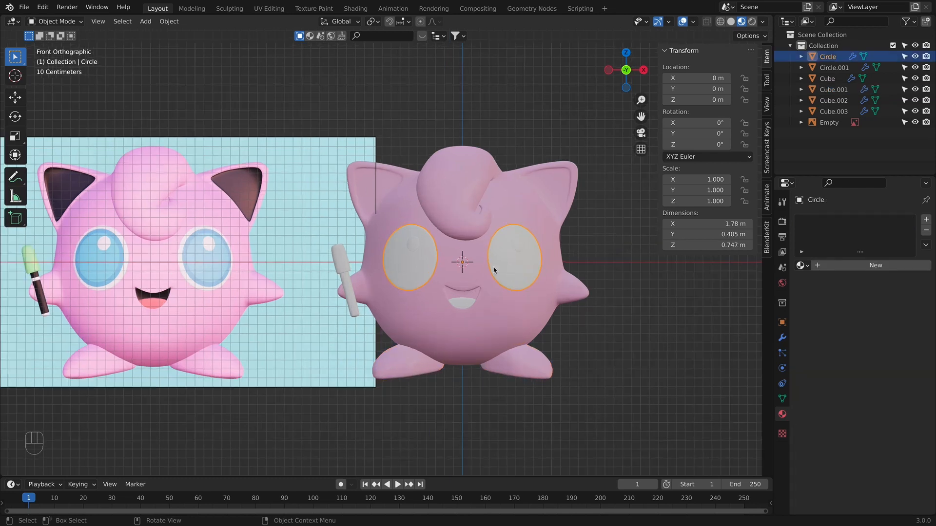
pyautogui.click(828, 265)
pyautogui.click(890, 383)
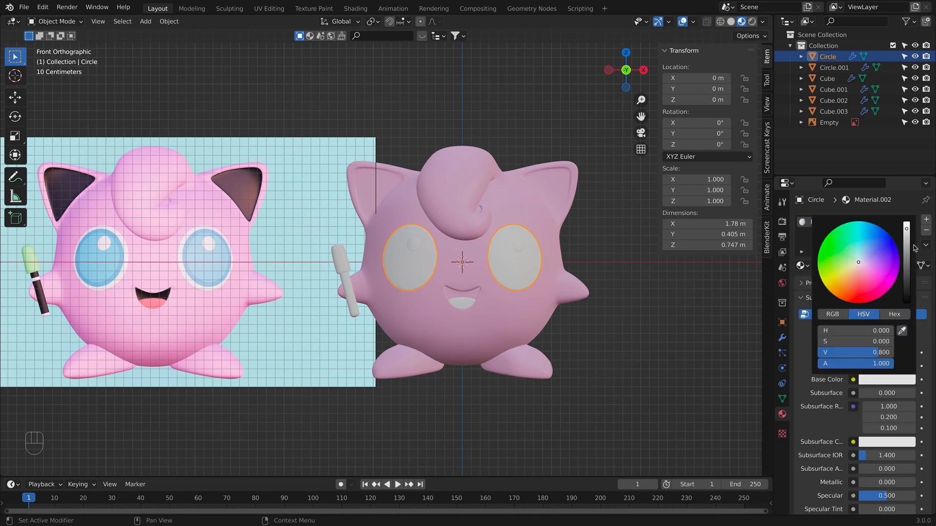
pyautogui.scroll(1, 502, 238)
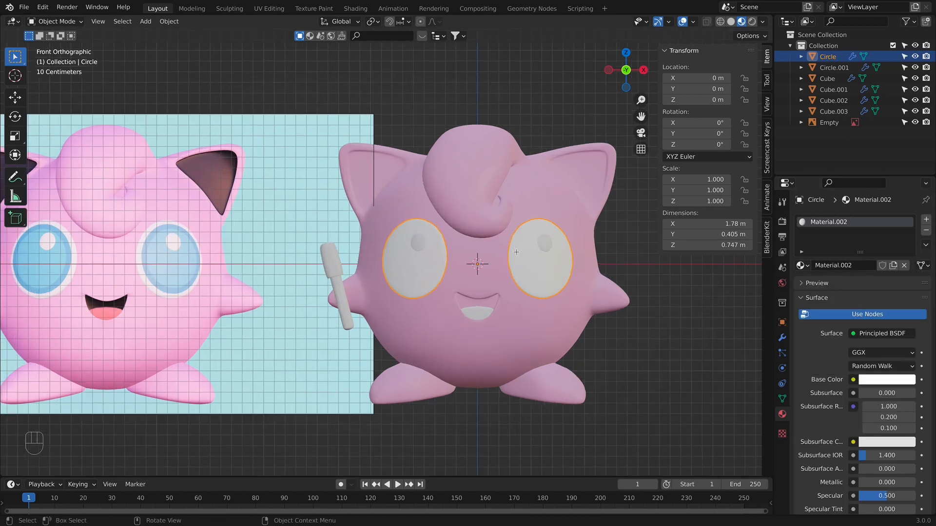
# - In the eye mesh, select the whole iris area by growing the selection outward from a vertex near its centre
pyautogui.press('Tab')
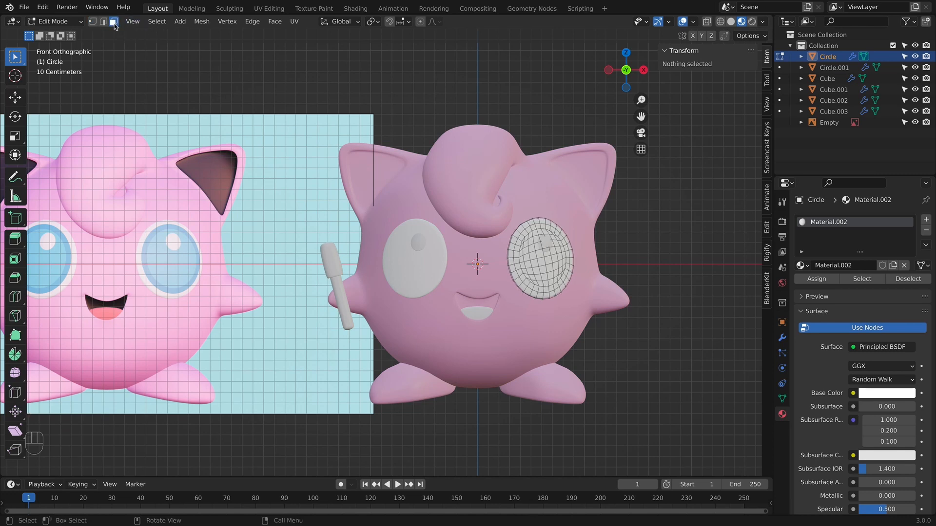
pyautogui.keyDown('alt'); pyautogui.click(542, 262); pyautogui.keyUp('alt')
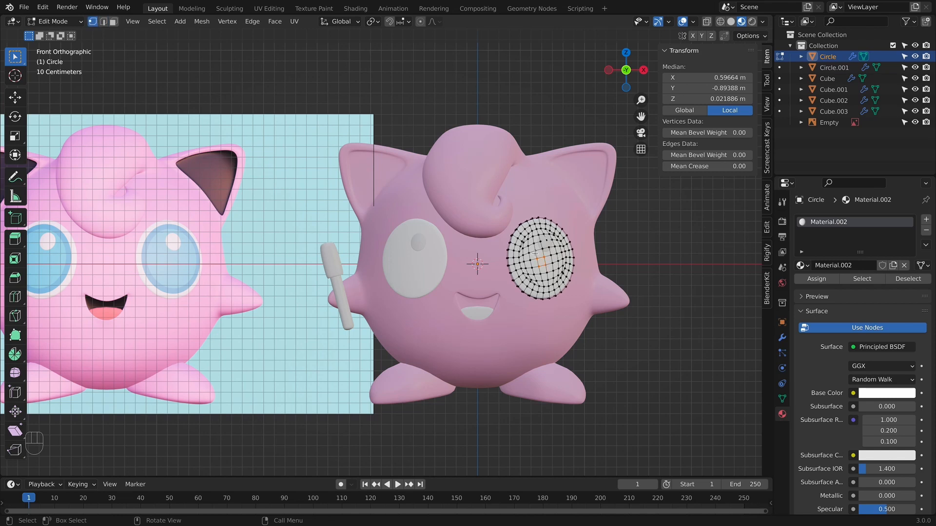
pyautogui.press('super+KP_Add')
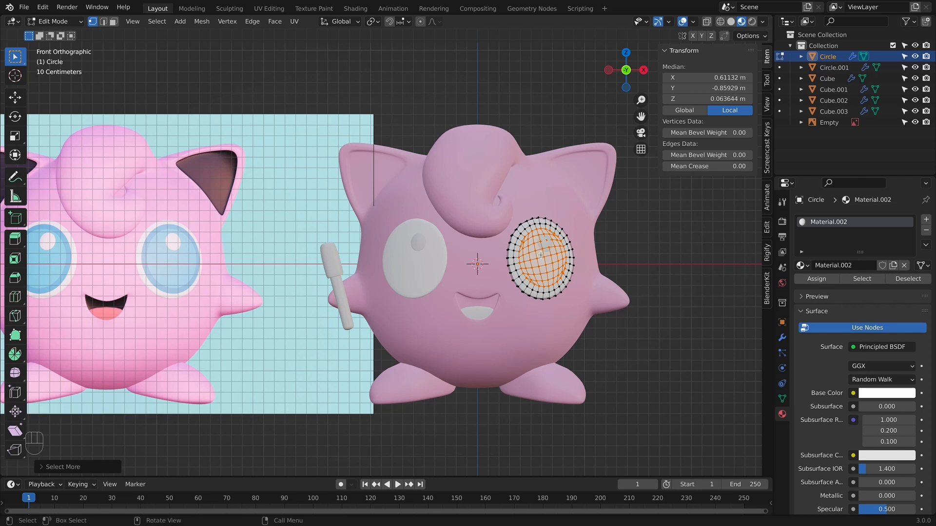
pyautogui.click(548, 259)
pyautogui.click(545, 259)
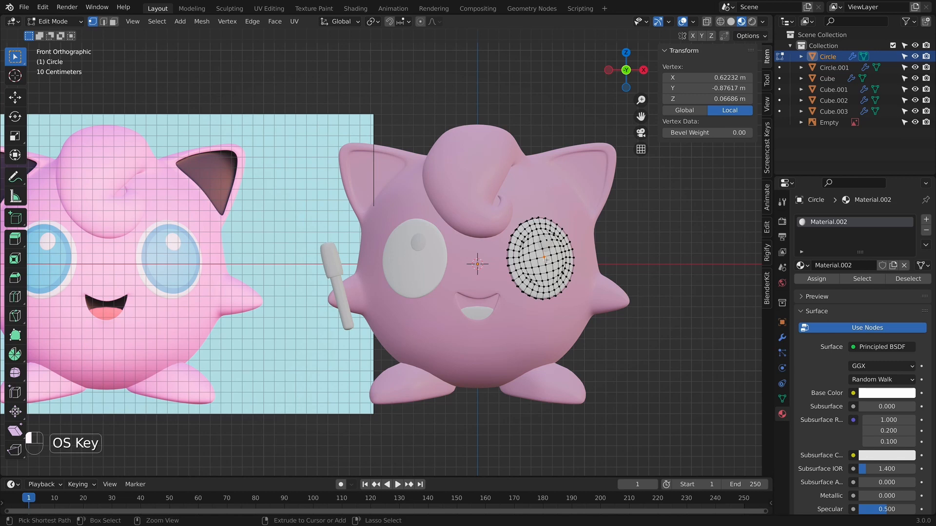
pyautogui.press('super+KP_Add')
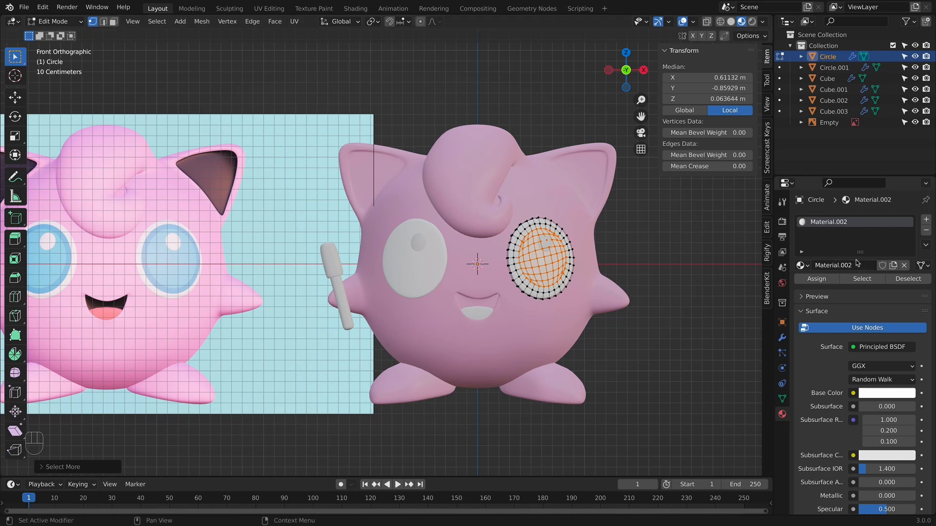
# - Assign the selected iris faces a second new material, with its base color sampled from the reference image's iris and adjusted to a stronger blue
pyautogui.click(926, 220)
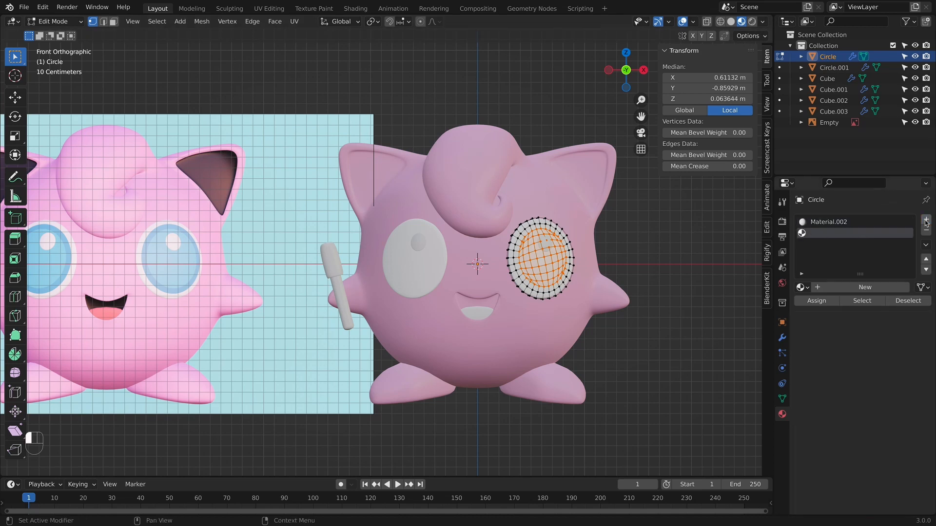
pyautogui.click(860, 288)
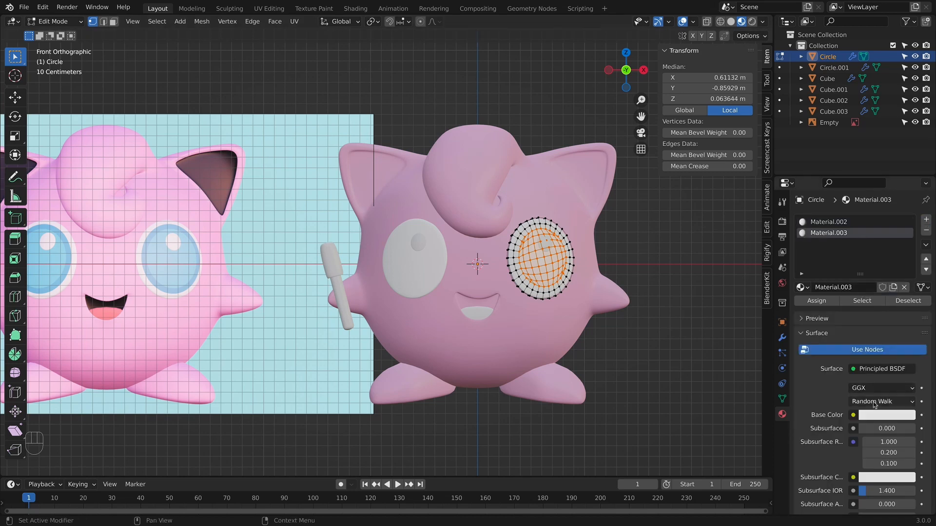
pyautogui.click(877, 415)
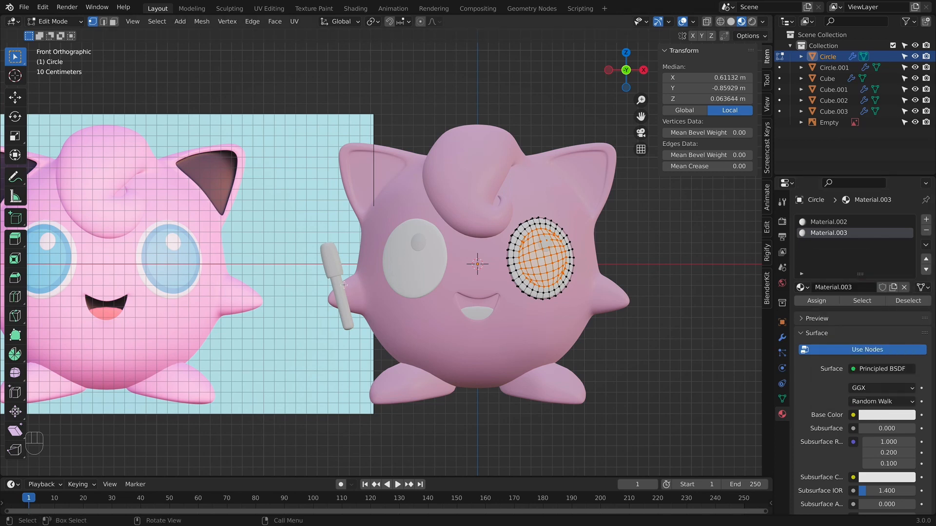
pyautogui.click(884, 415)
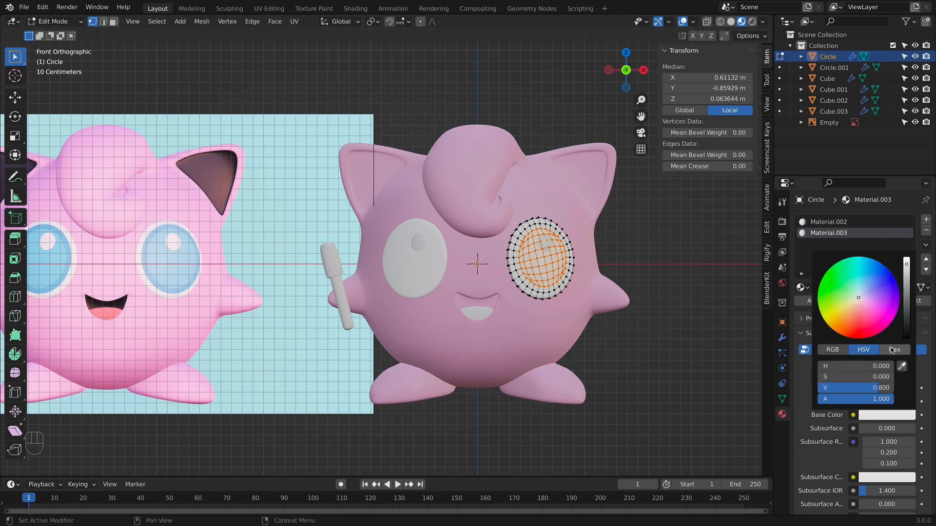
pyautogui.click(902, 367)
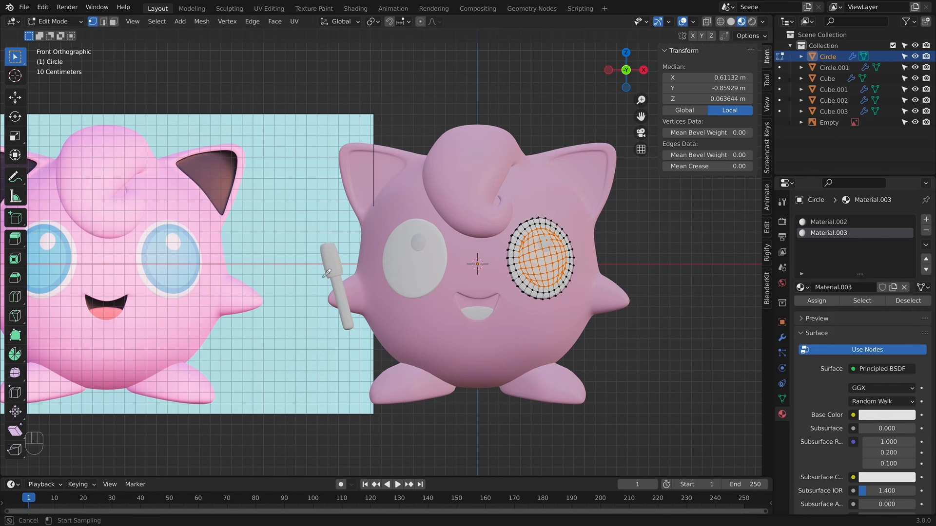
pyautogui.click(186, 255)
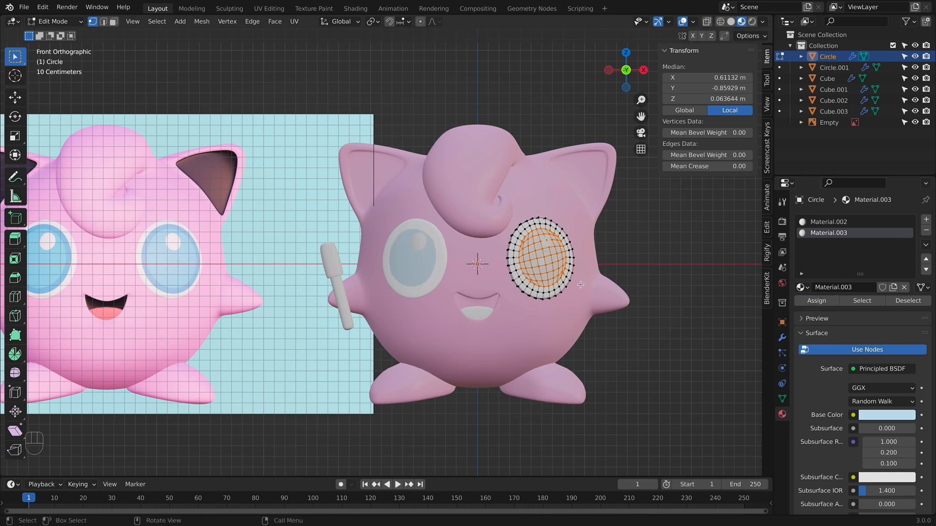
pyautogui.click(887, 414)
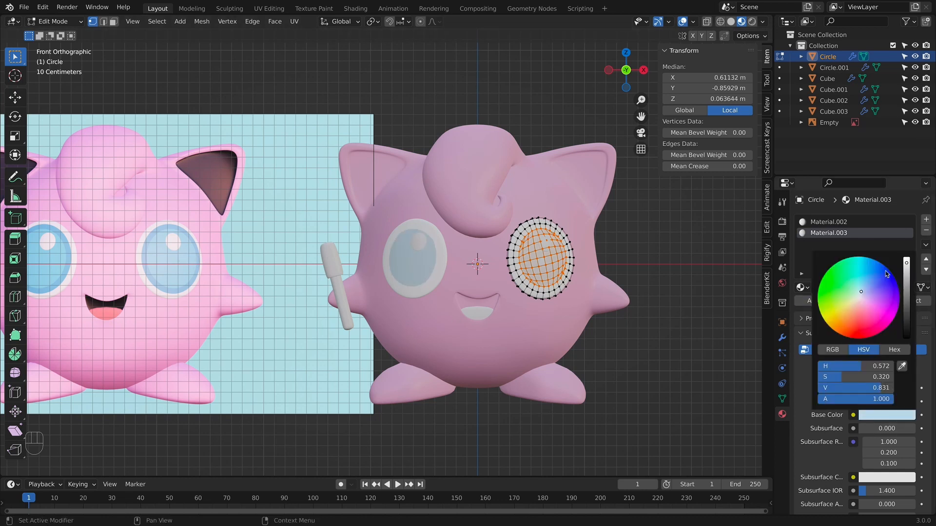
pyautogui.moveTo(865, 294); pyautogui.dragTo(864, 290)
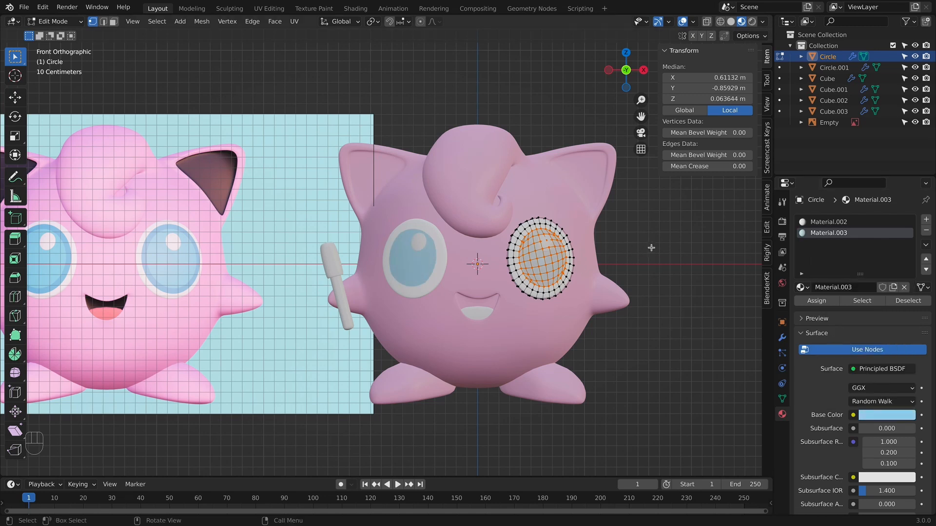
pyautogui.press('i')
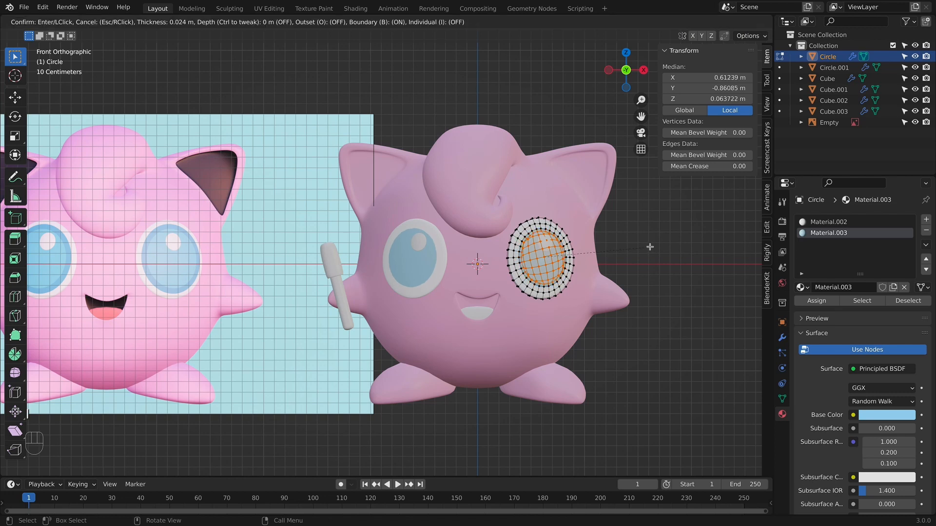
pyautogui.click(650, 248)
pyautogui.press('Tab')
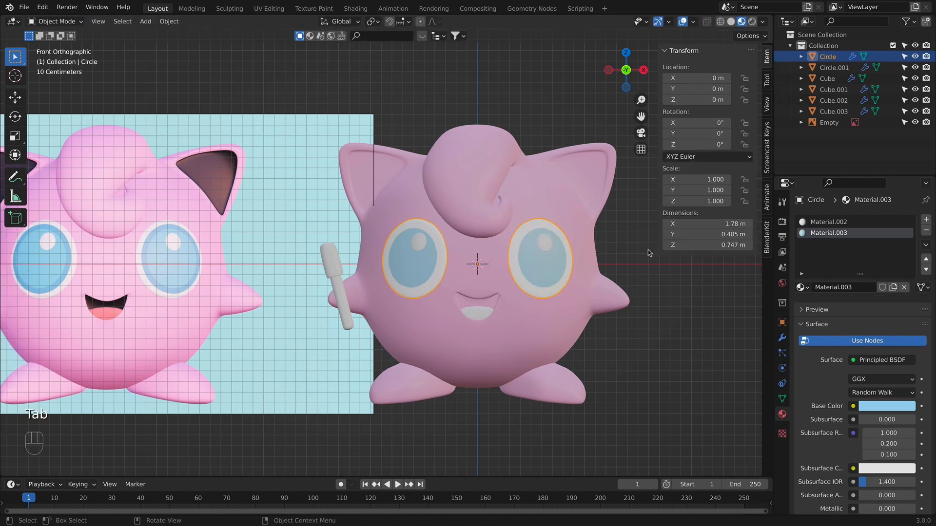
pyautogui.press('Tab')
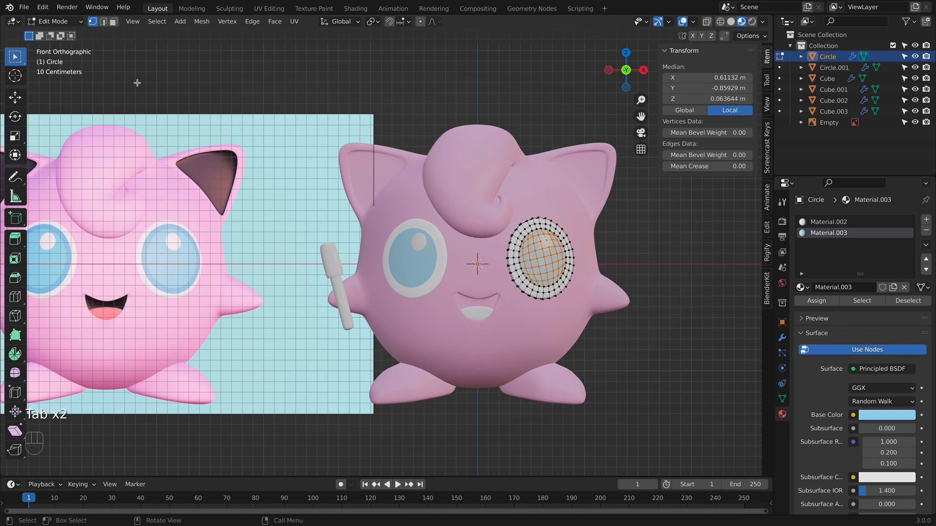
# - Select the face loop around the iris and assign it a third new material with a saturated blue base color
pyautogui.click(114, 21)
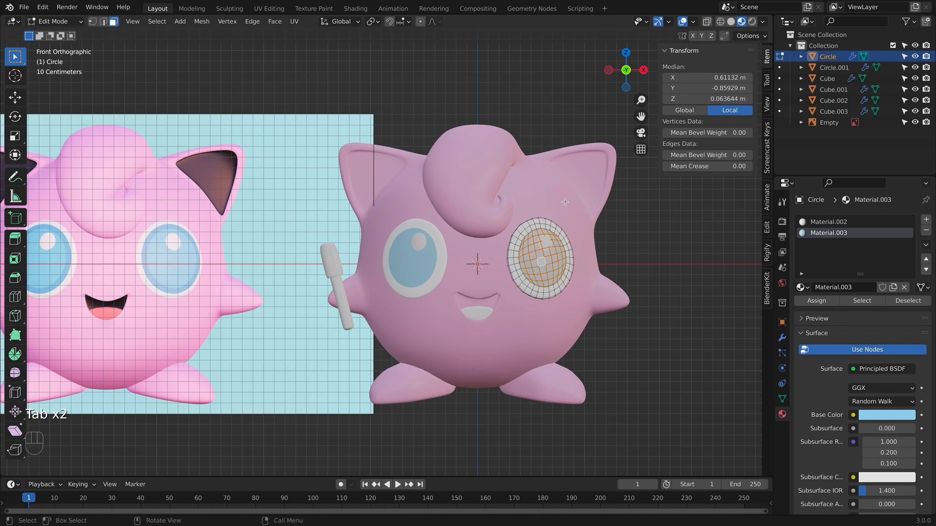
pyautogui.keyDown('alt'); pyautogui.click(520, 236); pyautogui.keyUp('alt')
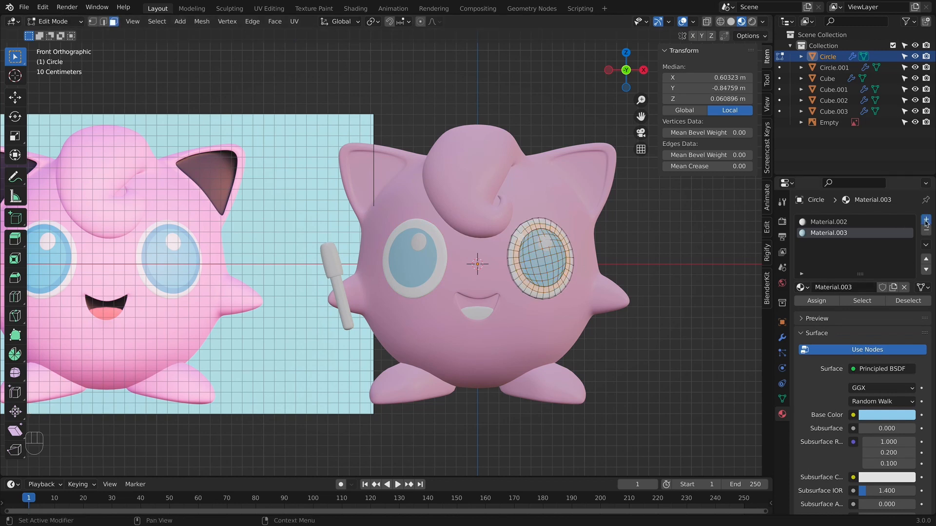
pyautogui.click(926, 219)
pyautogui.click(864, 287)
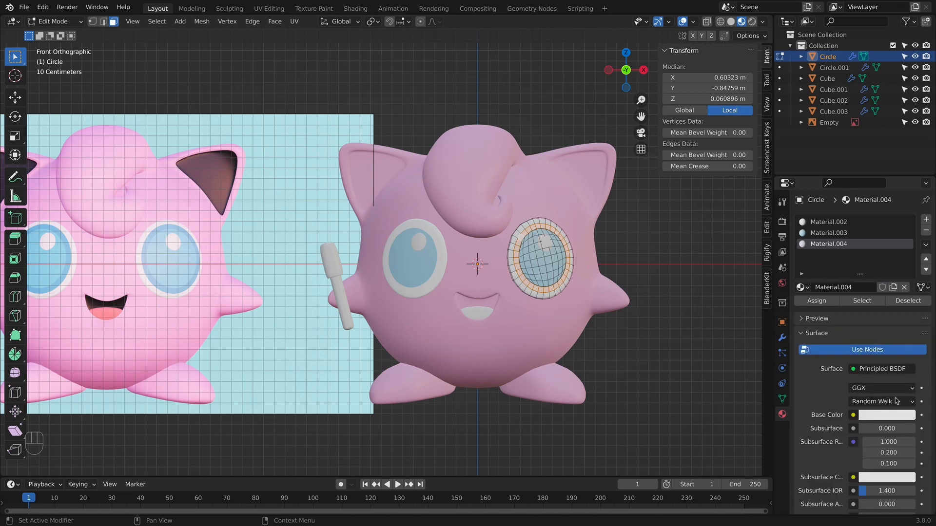
pyautogui.click(886, 414)
pyautogui.moveTo(859, 293); pyautogui.dragTo(870, 272)
pyautogui.click(825, 300)
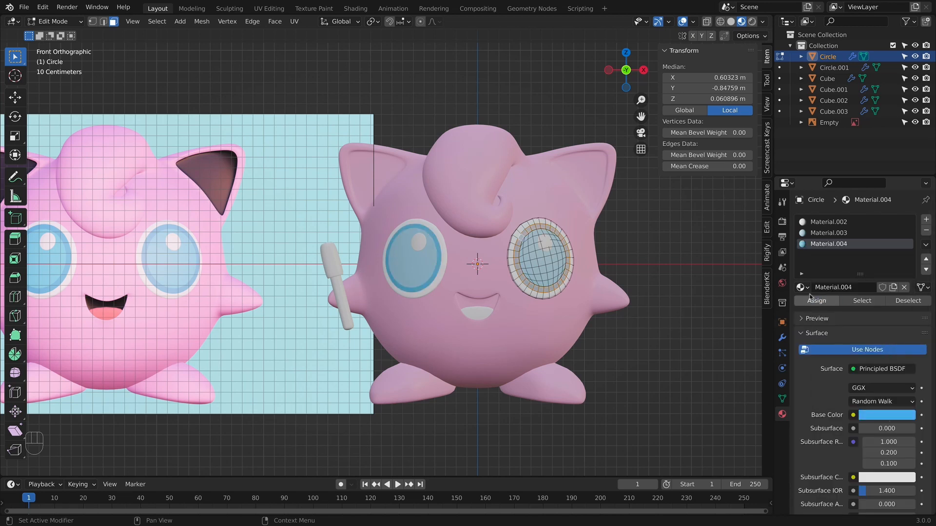
# - Tone the iris ring material's base color to a darker, muted blue with hue 0.595, saturation 0.603 and value 0.637
pyautogui.click(886, 416)
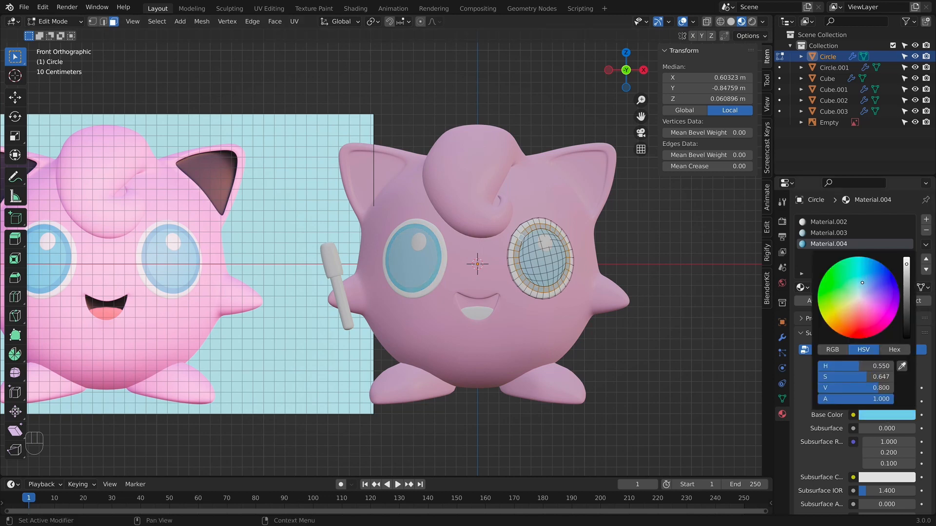
pyautogui.moveTo(864, 282)
pyautogui.mouseDown()
pyautogui.moveTo(872, 278)
pyautogui.moveTo(864, 275)
pyautogui.mouseUp()
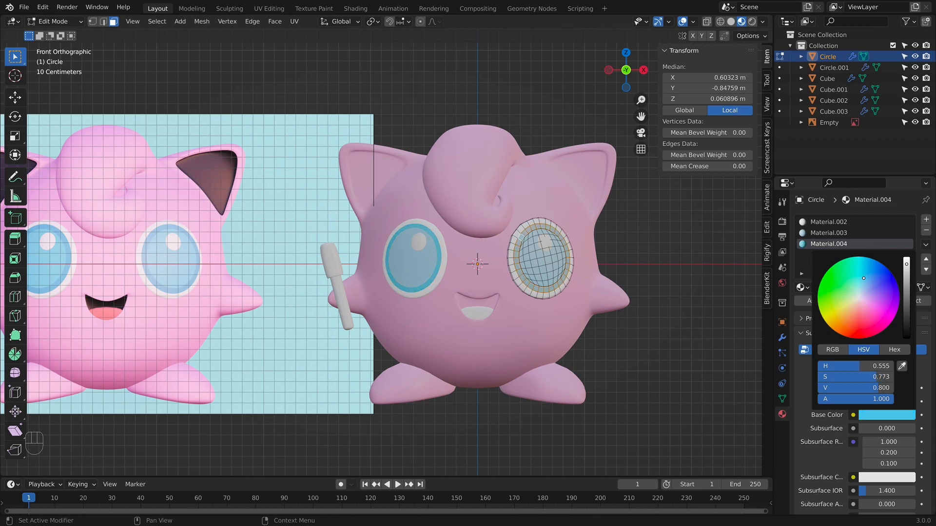
pyautogui.click(886, 415)
pyautogui.click(907, 274)
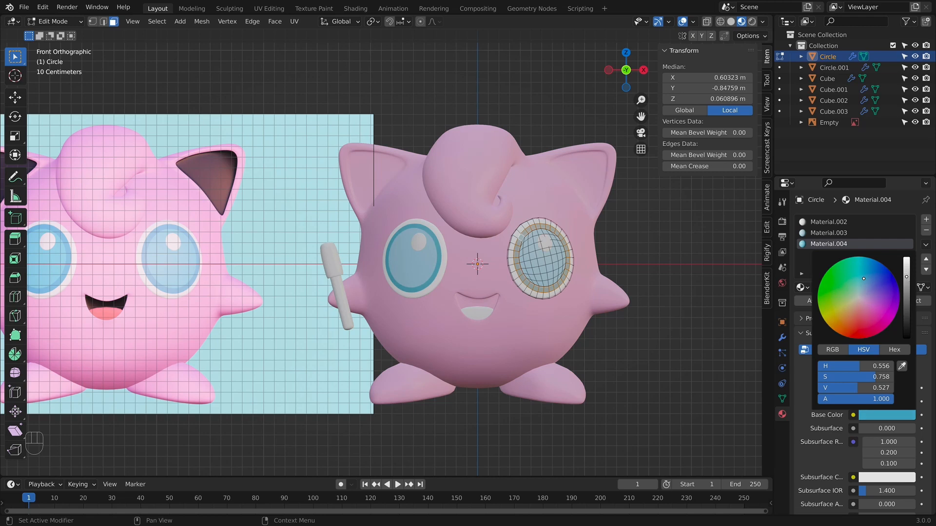
pyautogui.moveTo(905, 276); pyautogui.dragTo(905, 271)
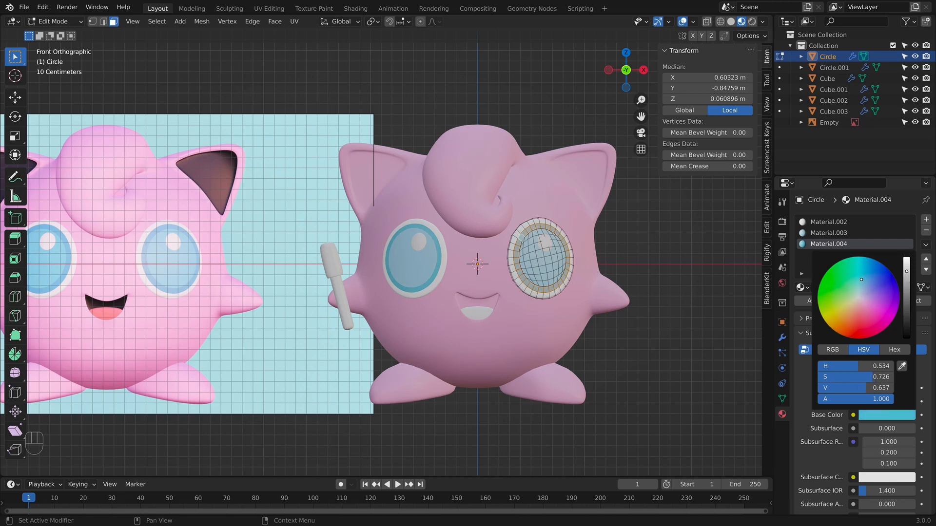
pyautogui.moveTo(860, 278); pyautogui.dragTo(863, 282)
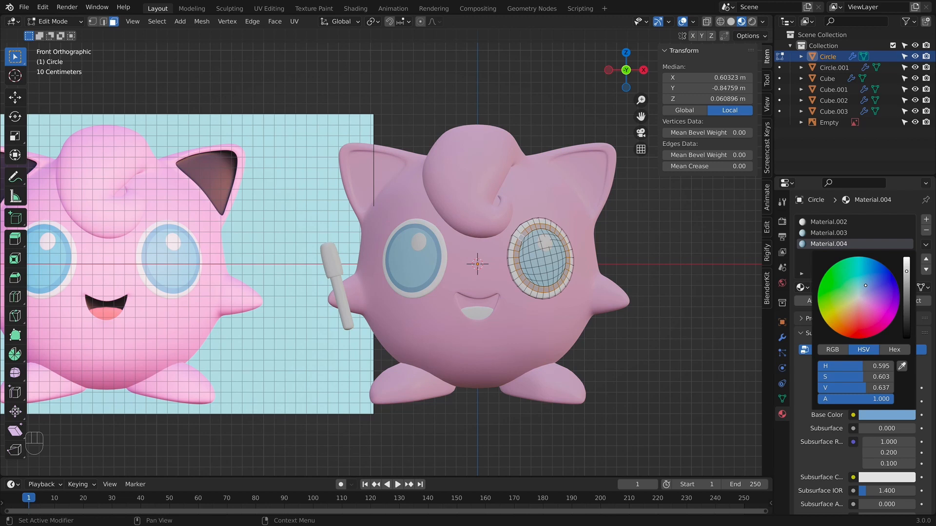
# - Inset the iris ring's selected faces by about 0.0085 m and leave Edit Mode
pyautogui.press('i')
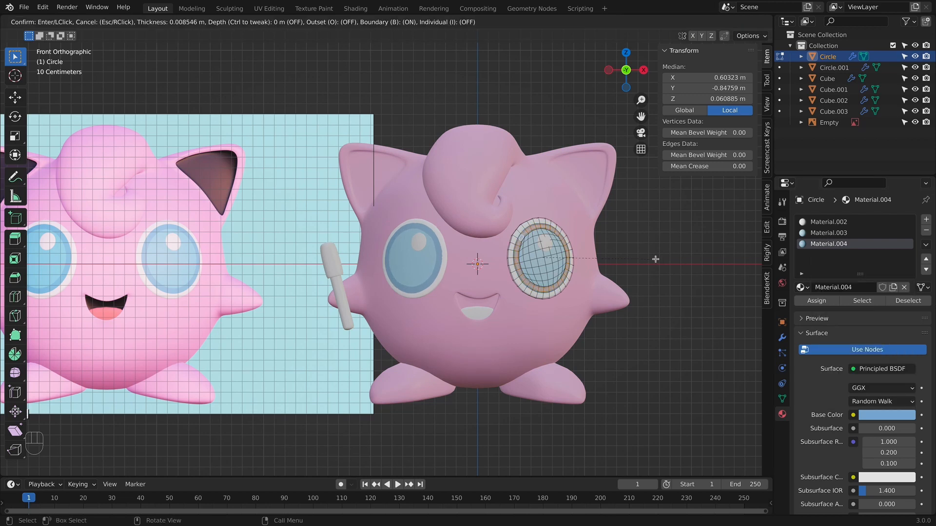
pyautogui.click(655, 259)
pyautogui.press('Tab')
pyautogui.scroll(-3, 565, 298)
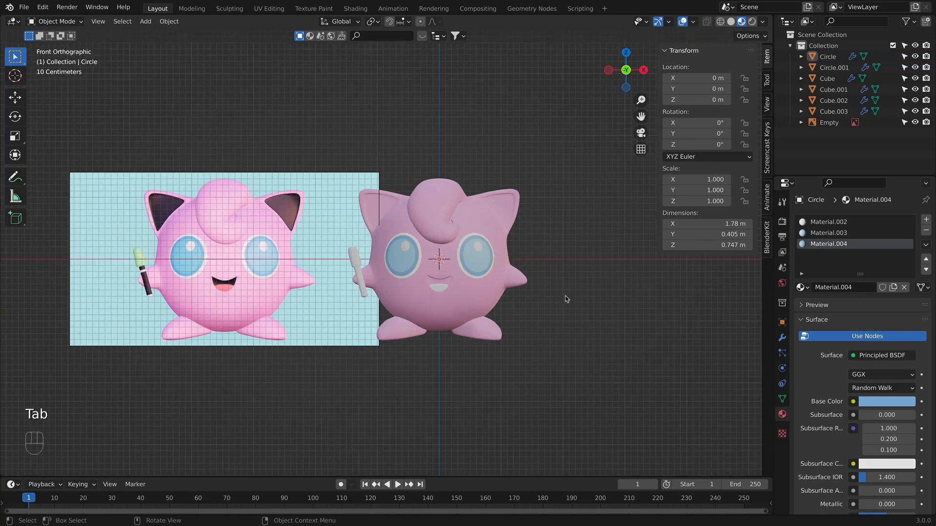
pyautogui.keyDown('shift'); pyautogui.moveTo(580, 295); pyautogui.dragTo(575, 315, button='middle'); pyautogui.keyUp('shift')
# - Switch to editing the body mesh and select the recessed inner faces of the ear farther from the reference image
pyautogui.press('Tab')
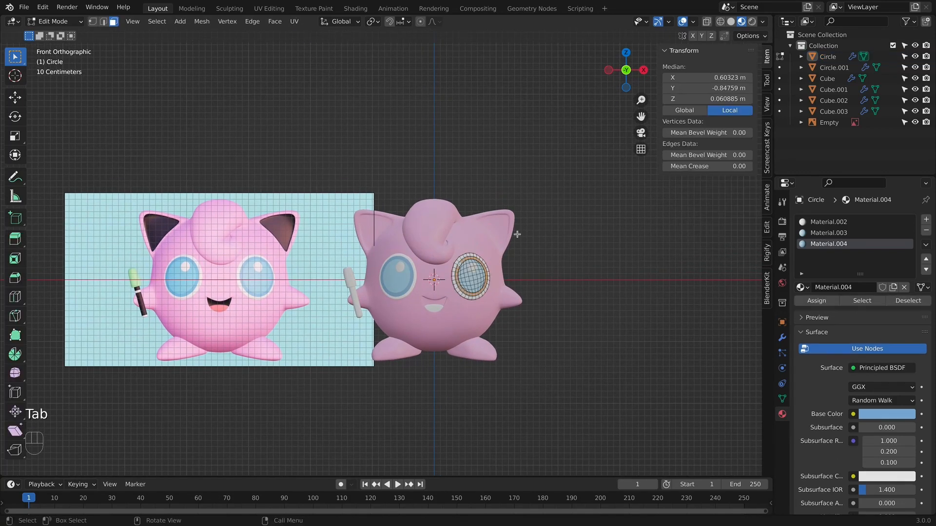
pyautogui.scroll(2, 526, 229)
pyautogui.keyDown('shift'); pyautogui.moveTo(538, 222); pyautogui.dragTo(474, 263, button='middle'); pyautogui.keyUp('shift')
pyautogui.press('Tab')
pyautogui.click(475, 262)
pyautogui.press('Tab')
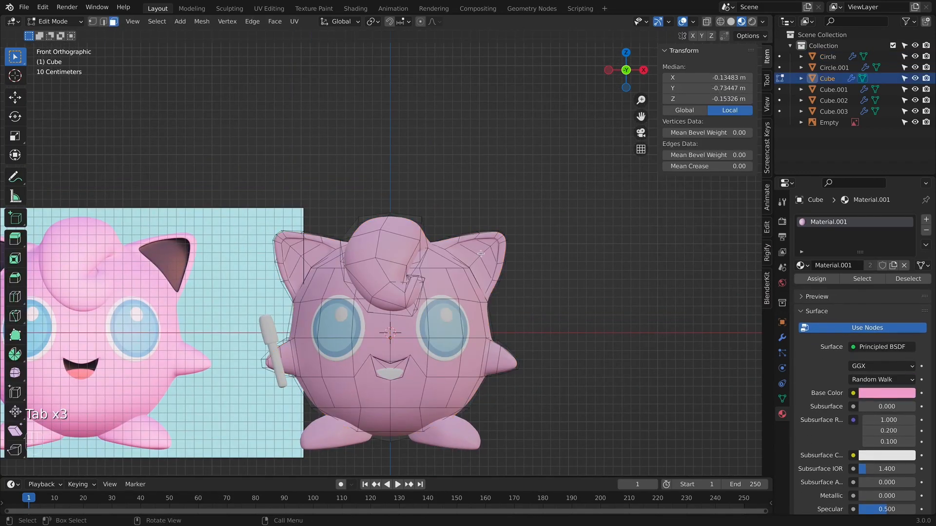
pyautogui.click(481, 253)
pyautogui.keyDown('shift'); pyautogui.click(480, 267); pyautogui.keyUp('shift')
pyautogui.keyDown('shift'); pyautogui.click(466, 256); pyautogui.keyUp('shift')
pyautogui.keyDown('shift'); pyautogui.click(494, 249); pyautogui.keyUp('shift')
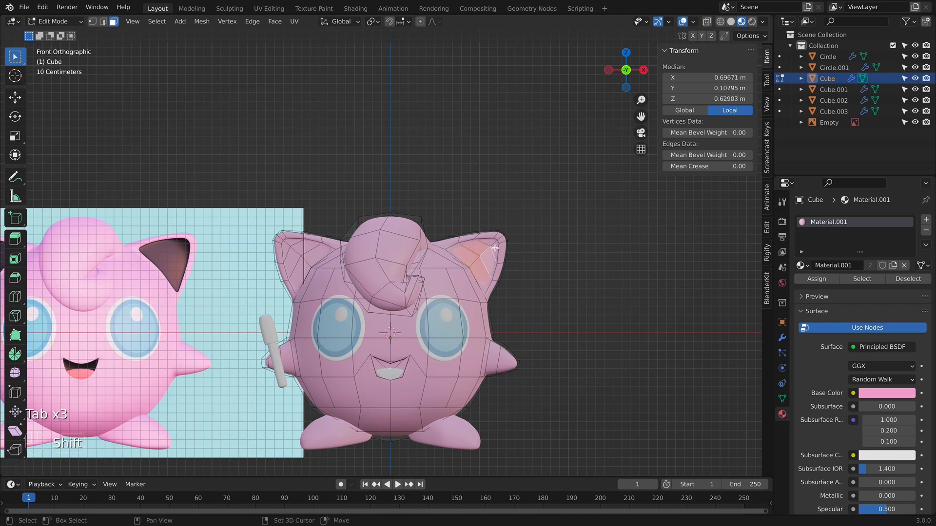
pyautogui.keyDown('shift'); pyautogui.click(493, 245); pyautogui.keyUp('shift')
# - Add the recessed inner faces of the ear nearest the reference image to the selection
pyautogui.keyDown('shift'); pyautogui.moveTo(185, 280); pyautogui.dragTo(208, 284, button='middle'); pyautogui.keyUp('shift')
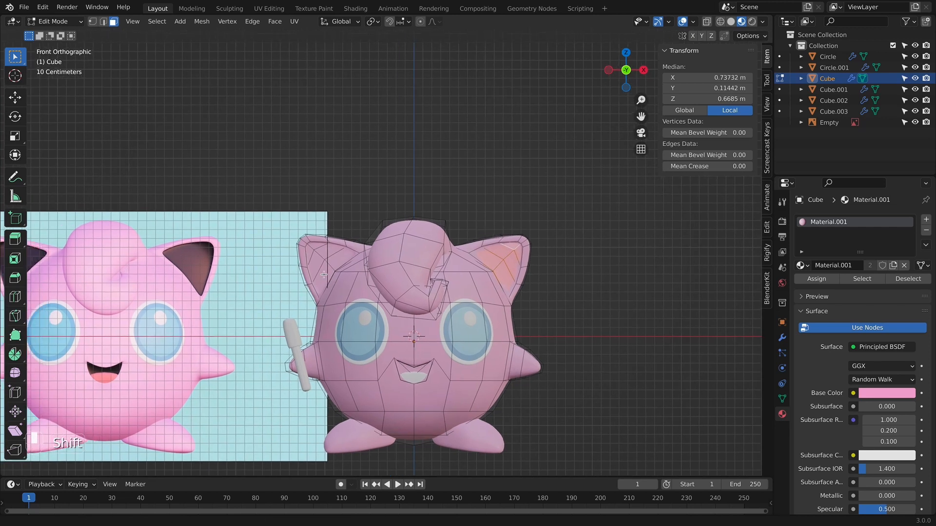
pyautogui.keyDown('shift'); pyautogui.click(323, 272); pyautogui.keyUp('shift')
pyautogui.keyDown('shift'); pyautogui.click(314, 259); pyautogui.keyUp('shift')
pyautogui.keyDown('shift'); pyautogui.click(307, 254); pyautogui.keyUp('shift')
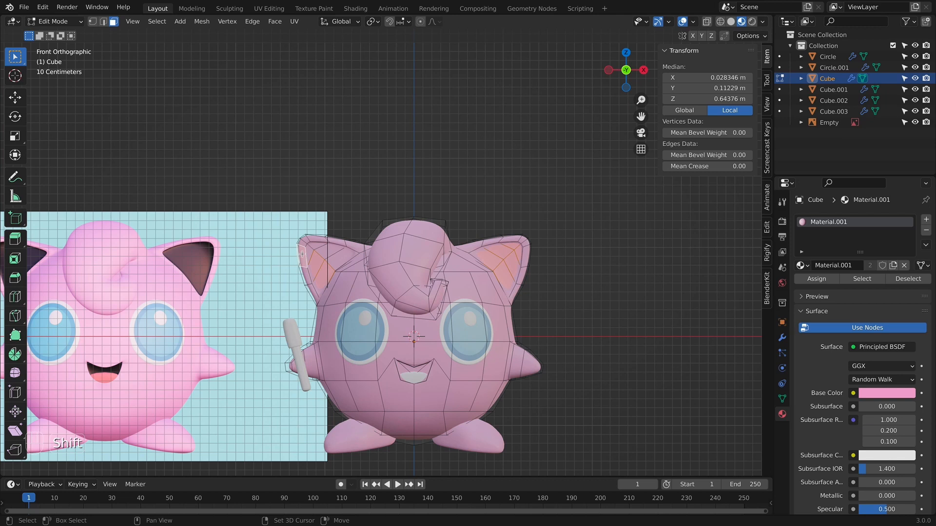
pyautogui.keyDown('shift'); pyautogui.click(303, 254); pyautogui.keyUp('shift')
pyautogui.keyDown('shift'); pyautogui.click(316, 248); pyautogui.keyUp('shift')
pyautogui.keyDown('shift'); pyautogui.click(338, 257); pyautogui.keyUp('shift')
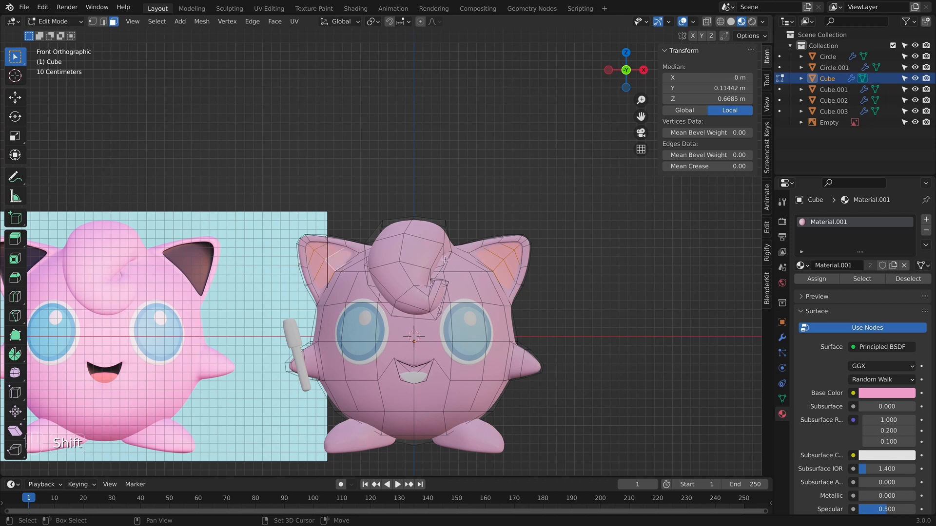
# - Assign the selected inner-ear faces a new second material and set its base color to black
pyautogui.click(926, 219)
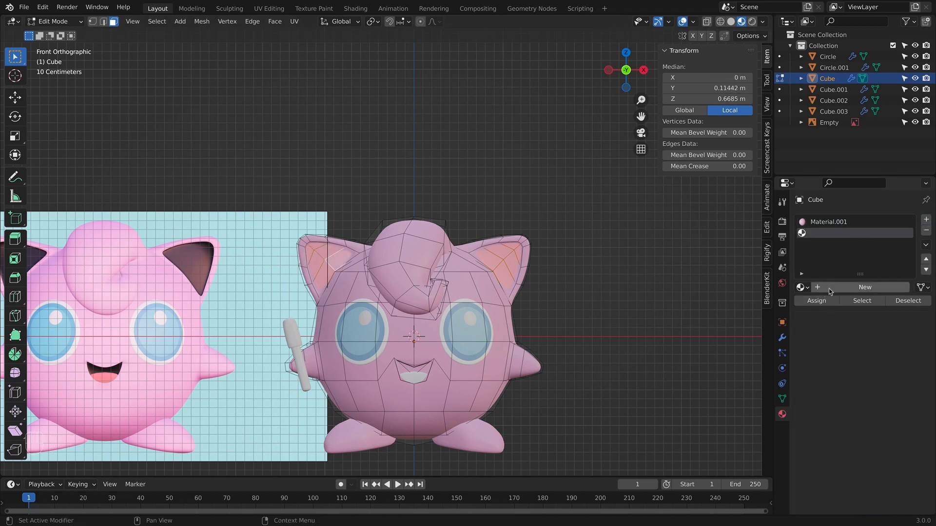
pyautogui.click(818, 301)
pyautogui.click(865, 287)
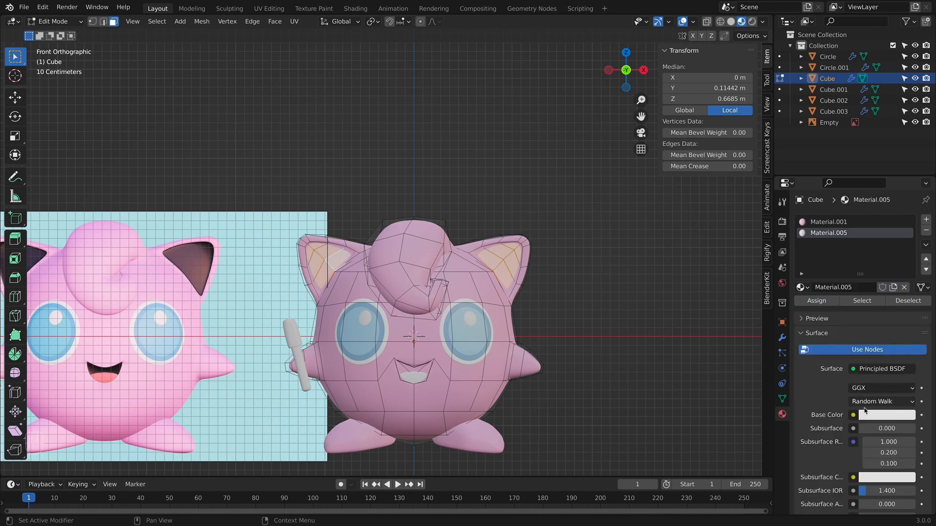
pyautogui.click(873, 415)
pyautogui.moveTo(906, 286); pyautogui.dragTo(906, 338)
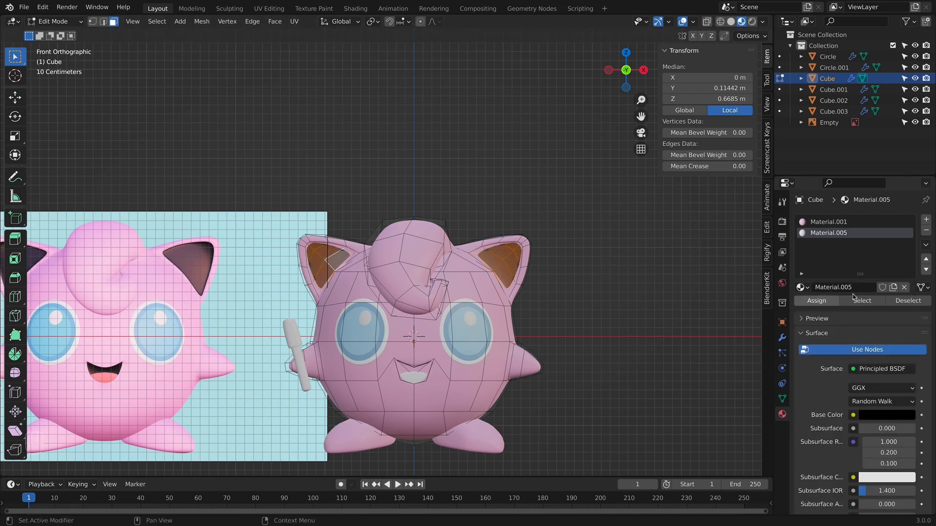
# - Select the face loops lining the rims of both inner ears, assign them the black Material.005, and leave Edit Mode with the body deselected
pyautogui.hotkey('alt', 'z')
pyautogui.scroll(6, 562, 246)
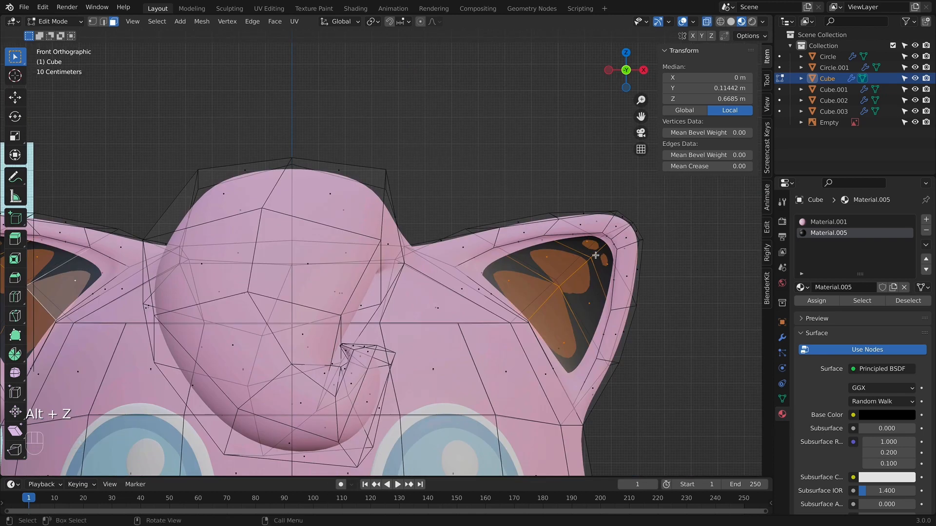
pyautogui.moveTo(595, 255); pyautogui.dragTo(531, 220, button='middle')
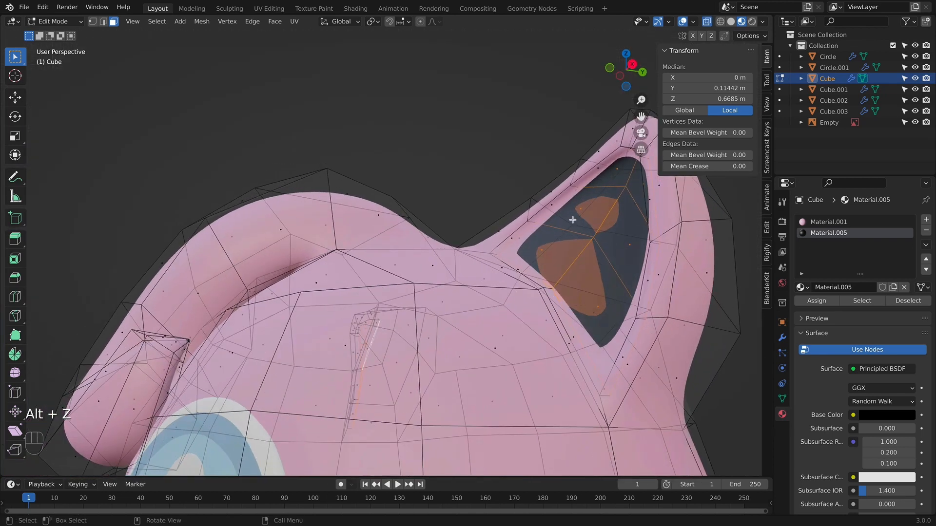
pyautogui.keyDown('alt'); pyautogui.click(530, 221); pyautogui.keyUp('alt')
pyautogui.scroll(-2, 561, 245)
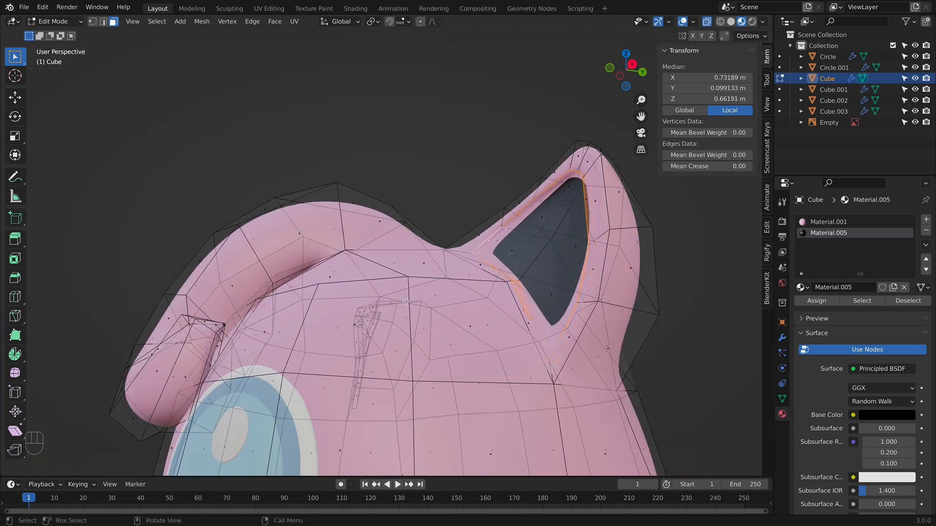
pyautogui.keyDown('shift'); pyautogui.moveTo(380, 307); pyautogui.dragTo(563, 371, button='middle'); pyautogui.keyUp('shift')
pyautogui.keyDown('shift'); pyautogui.moveTo(472, 328); pyautogui.dragTo(573, 276, button='middle'); pyautogui.keyUp('shift')
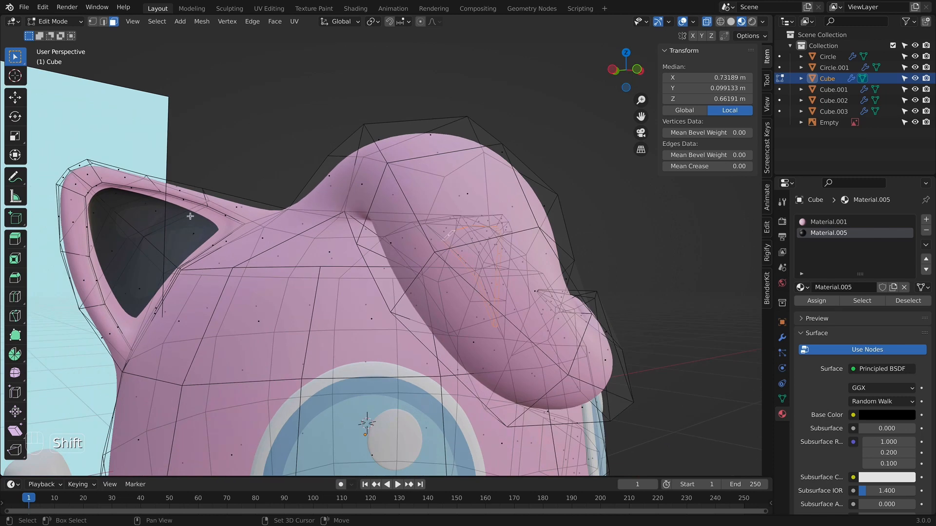
pyautogui.keyDown('alt'); pyautogui.keyDown('shift'); pyautogui.click(159, 193); pyautogui.keyUp('shift'); pyautogui.keyUp('alt')
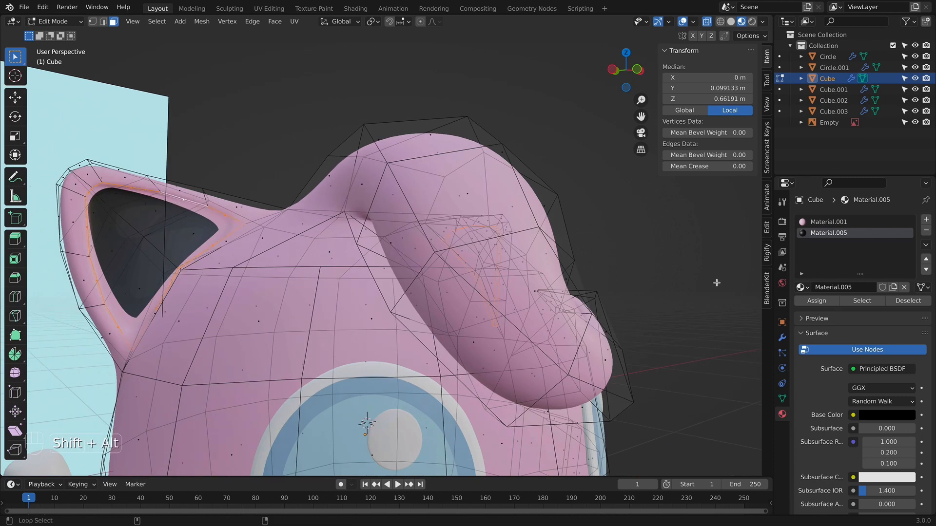
pyautogui.click(816, 301)
pyautogui.press('Tab')
pyautogui.press('KP_1')
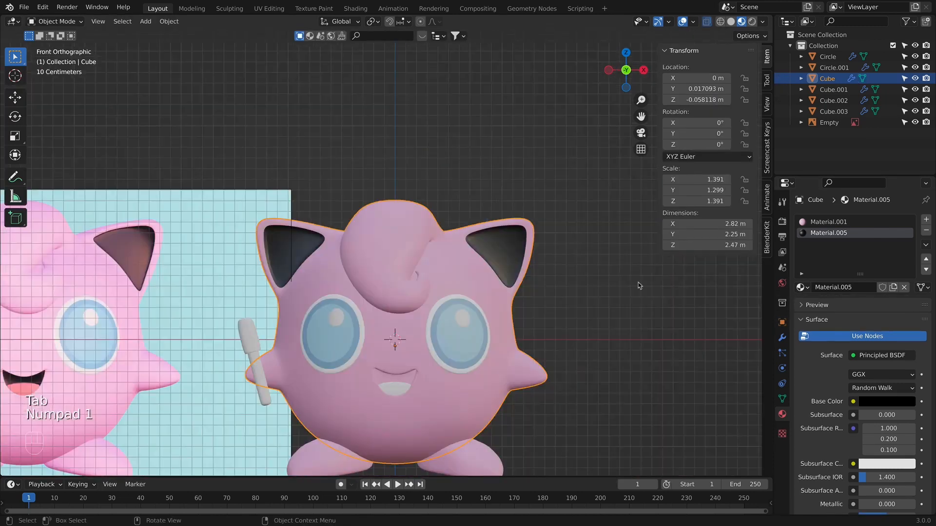
pyautogui.keyDown('shift'); pyautogui.moveTo(681, 286); pyautogui.dragTo(568, 262, button='middle'); pyautogui.keyUp('shift')
pyautogui.click(568, 262)
# - Switch to editing the body mesh and select the recessed inner faces of the mouth opening
pyautogui.scroll(-4, 396, 300)
pyautogui.keyDown('shift'); pyautogui.moveTo(437, 291); pyautogui.dragTo(463, 263, button='middle'); pyautogui.keyUp('shift')
pyautogui.scroll(1, 486, 288)
pyautogui.scroll(2, 439, 292)
pyautogui.click(401, 323)
pyautogui.press('Tab')
pyautogui.scroll(3, 388, 322)
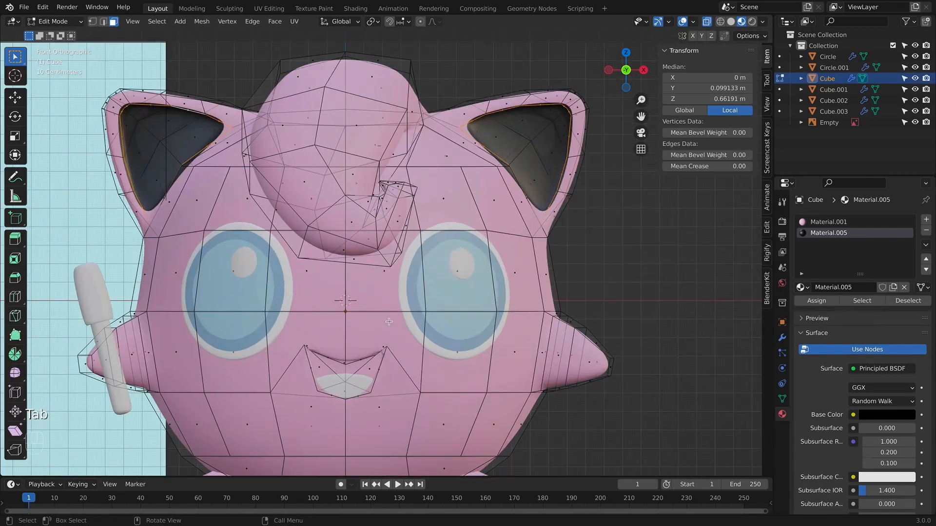
pyautogui.keyDown('shift'); pyautogui.scroll(-3, 388, 322); pyautogui.keyUp('shift')
pyautogui.hotkey('alt', 'z')
pyautogui.hotkey('alt', 'z')
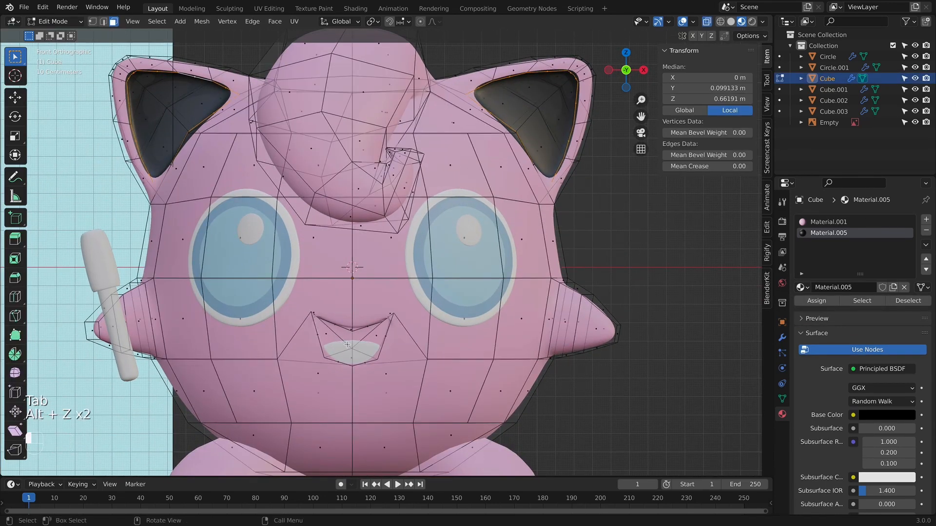
pyautogui.click(346, 345)
pyautogui.hotkey('alt', 'z')
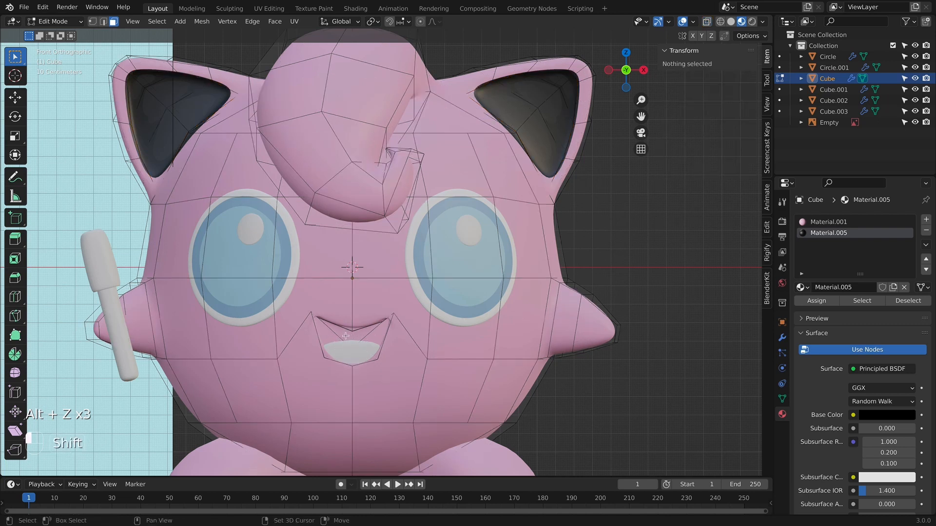
pyautogui.keyDown('shift'); pyautogui.click(346, 335); pyautogui.keyUp('shift')
pyautogui.keyDown('shift'); pyautogui.click(365, 340); pyautogui.keyUp('shift')
pyautogui.keyDown('shift'); pyautogui.click(353, 352); pyautogui.keyUp('shift')
pyautogui.keyDown('shift'); pyautogui.click(355, 353); pyautogui.keyUp('shift')
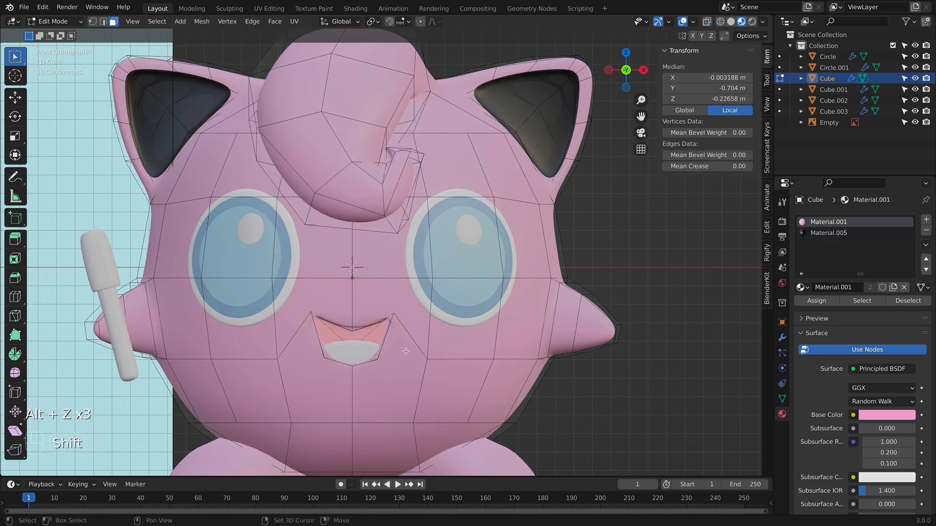
# - Add the face loop lining the mouth's rim, assign the selection the black Material.005, and leave Edit Mode
pyautogui.moveTo(406, 350); pyautogui.dragTo(437, 390, button='middle')
pyautogui.hotkey('alt', 'z')
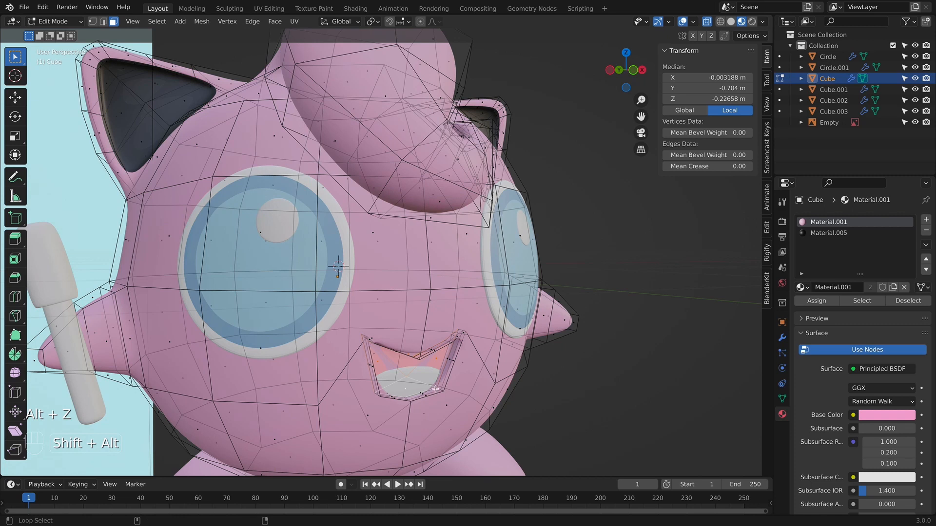
pyautogui.scroll(3, 446, 394)
pyautogui.keyDown('shift'); pyautogui.moveTo(447, 393); pyautogui.dragTo(399, 261, button='middle'); pyautogui.keyUp('shift')
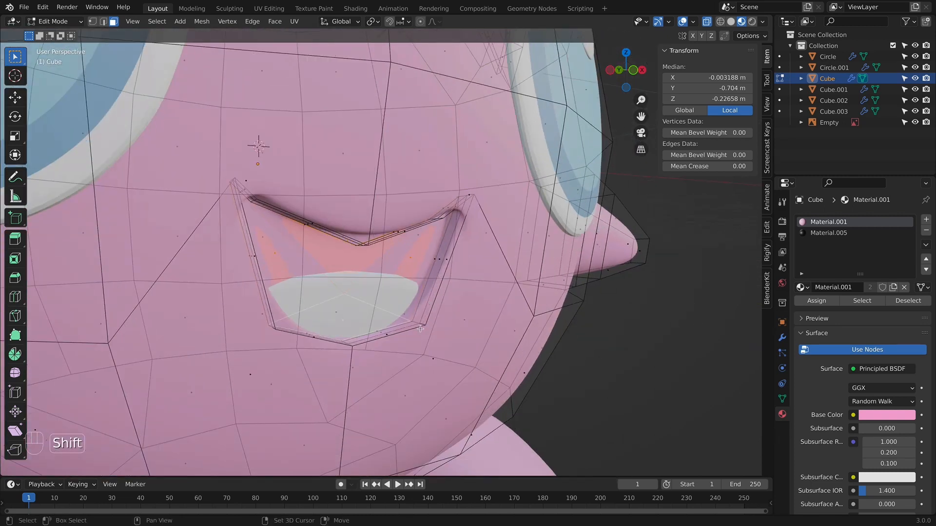
pyautogui.keyDown('alt'); pyautogui.keyDown('shift'); pyautogui.click(411, 321); pyautogui.keyUp('shift'); pyautogui.keyUp('alt')
pyautogui.click(828, 233)
pyautogui.click(825, 305)
pyautogui.press('KP_1')
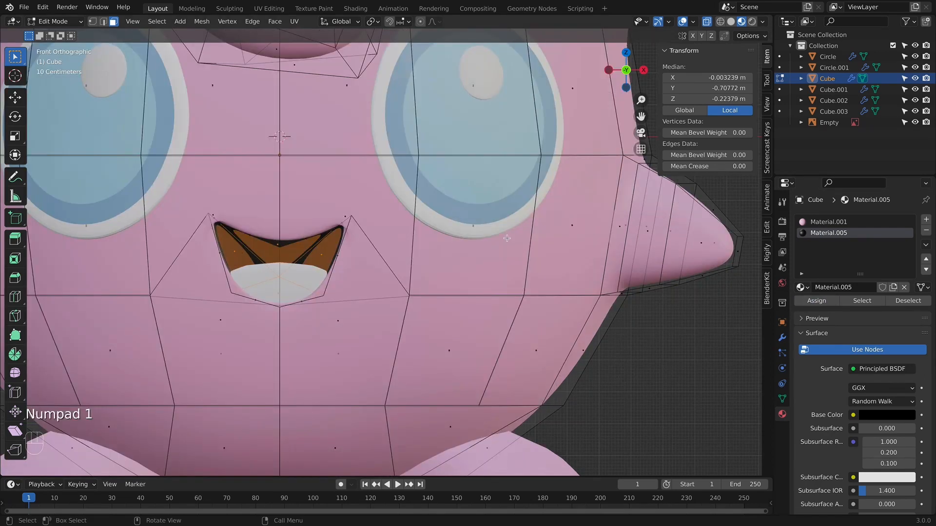
pyautogui.press('Tab')
# - Select the tongue object and give it a new material with a pink base color, hue 0.974 and saturation 0.741
pyautogui.scroll(-5, 439, 296)
pyautogui.click(575, 336)
pyautogui.click(359, 264)
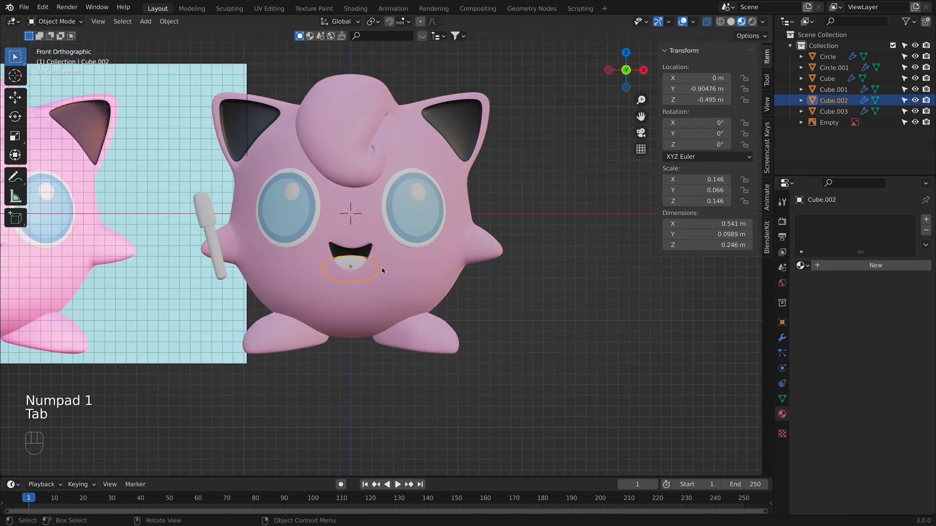
pyautogui.scroll(-3, 429, 291)
pyautogui.keyDown('shift'); pyautogui.moveTo(439, 296); pyautogui.dragTo(468, 303, button='middle'); pyautogui.keyUp('shift')
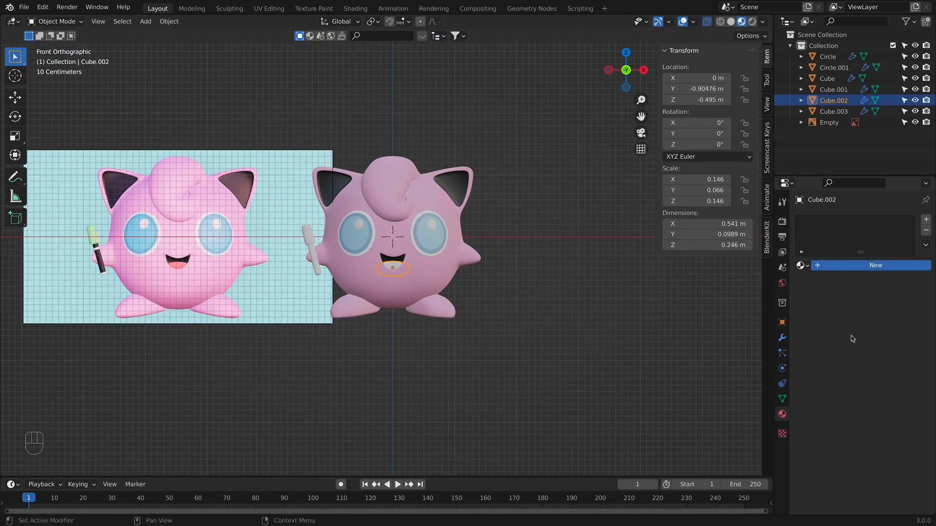
pyautogui.click(880, 379)
pyautogui.click(862, 274)
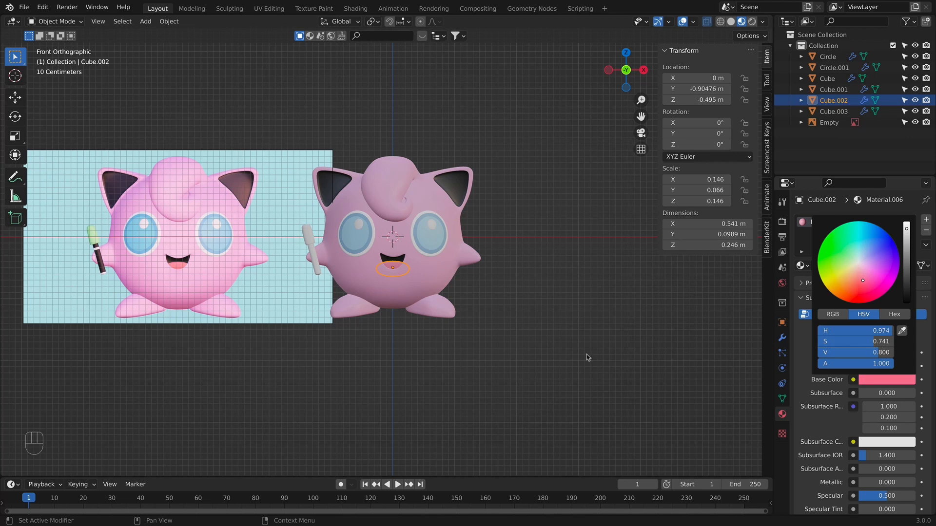
# - Deepen the tongue material's pink base color to hue 0.975 and saturation 0.817
pyautogui.click(460, 334)
pyautogui.scroll(4, 459, 334)
pyautogui.keyDown('shift'); pyautogui.moveTo(482, 329); pyautogui.dragTo(520, 329, button='middle'); pyautogui.keyUp('shift')
pyautogui.scroll(-3, 520, 328)
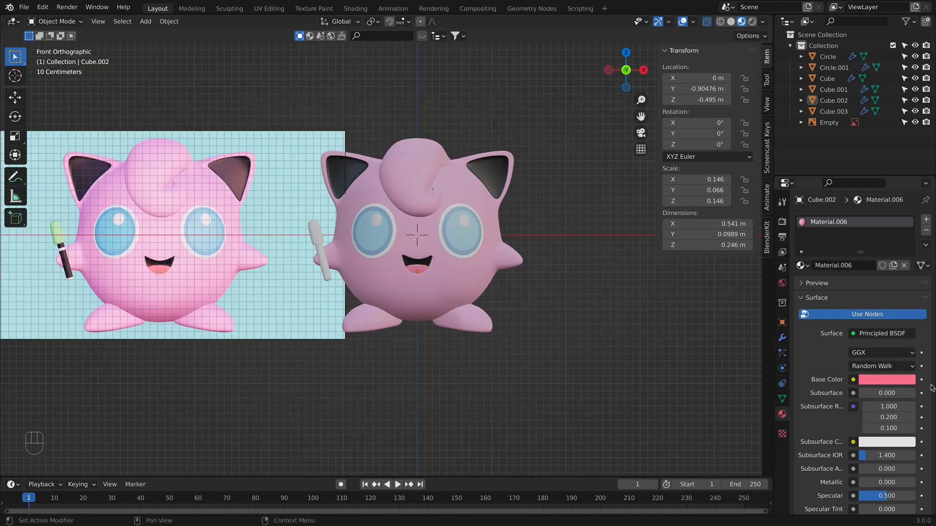
pyautogui.click(883, 379)
pyautogui.click(863, 283)
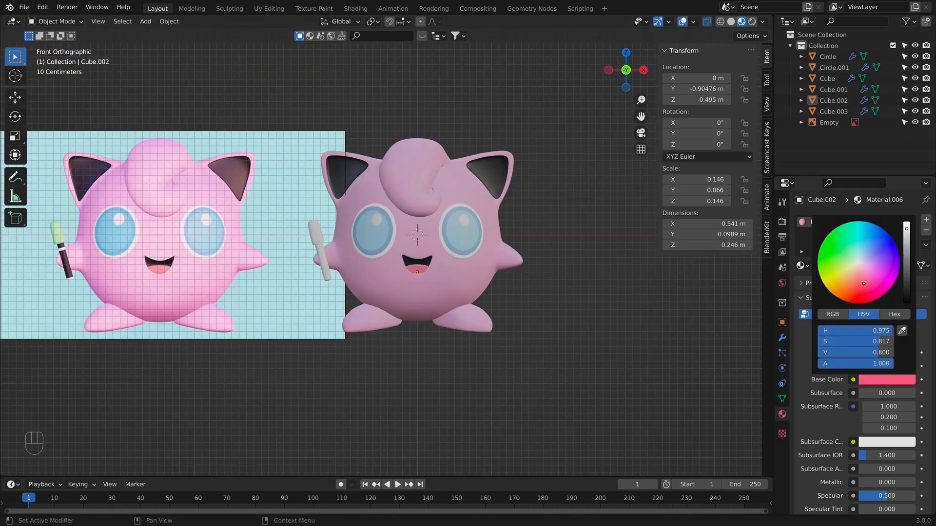
# - Open the microphone mesh for editing and give it a new material with a black base color
pyautogui.click(315, 235)
pyautogui.keyDown('shift'); pyautogui.moveTo(317, 236); pyautogui.dragTo(458, 254, button='middle'); pyautogui.keyUp('shift')
pyautogui.scroll(3, 459, 255)
pyautogui.press('Tab')
pyautogui.keyDown('shift'); pyautogui.moveTo(550, 268); pyautogui.dragTo(520, 259, button='middle'); pyautogui.keyUp('shift')
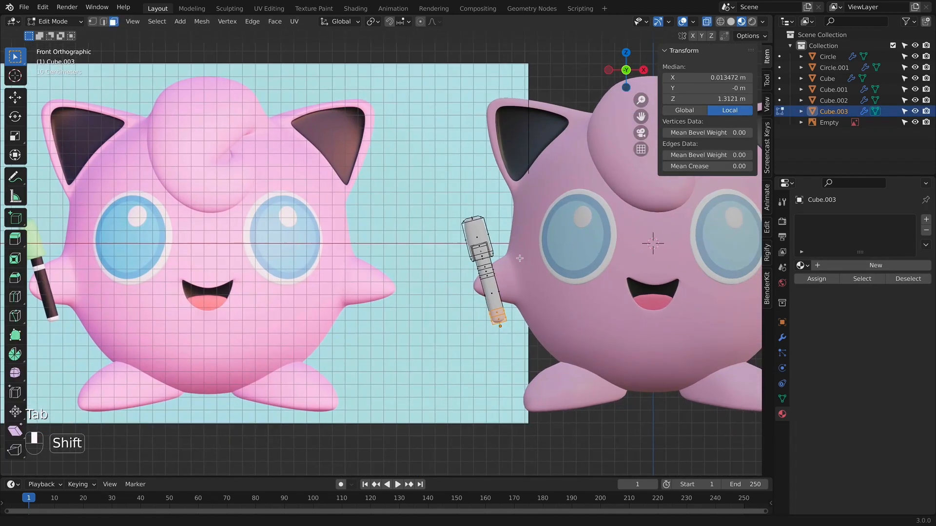
pyautogui.click(875, 265)
pyautogui.click(887, 392)
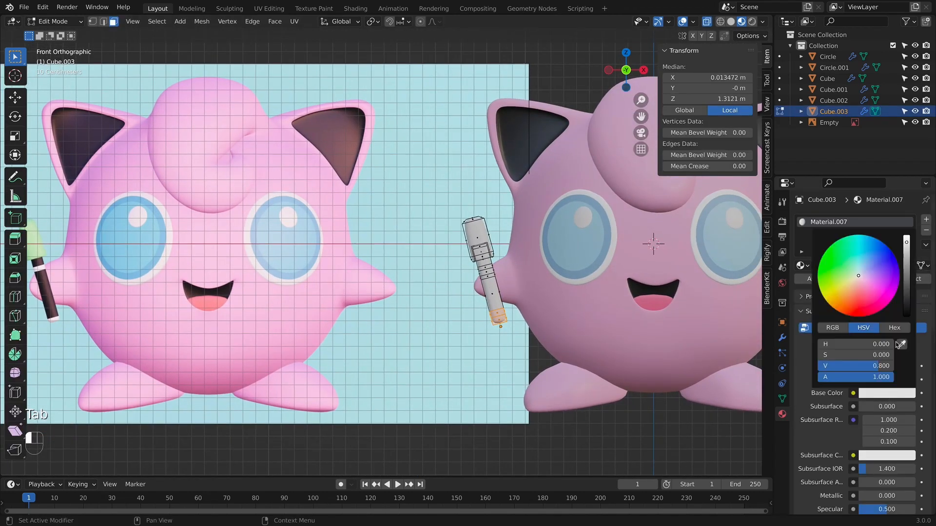
pyautogui.moveTo(906, 295); pyautogui.dragTo(905, 323)
pyautogui.scroll(-1, 494, 312)
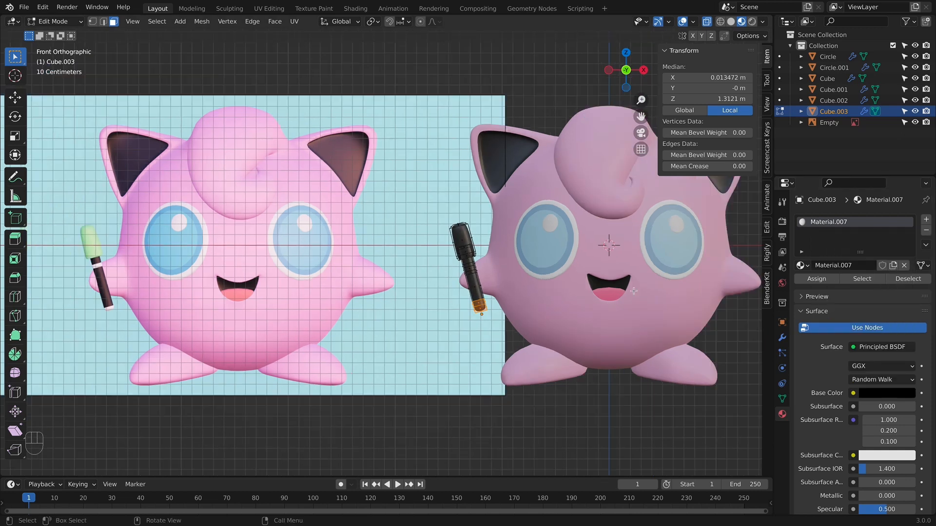
# - Select the microphone's linked head geometry and assign it a new second material with a green base color, hue 0.334 and saturation 0.686
pyautogui.click(926, 220)
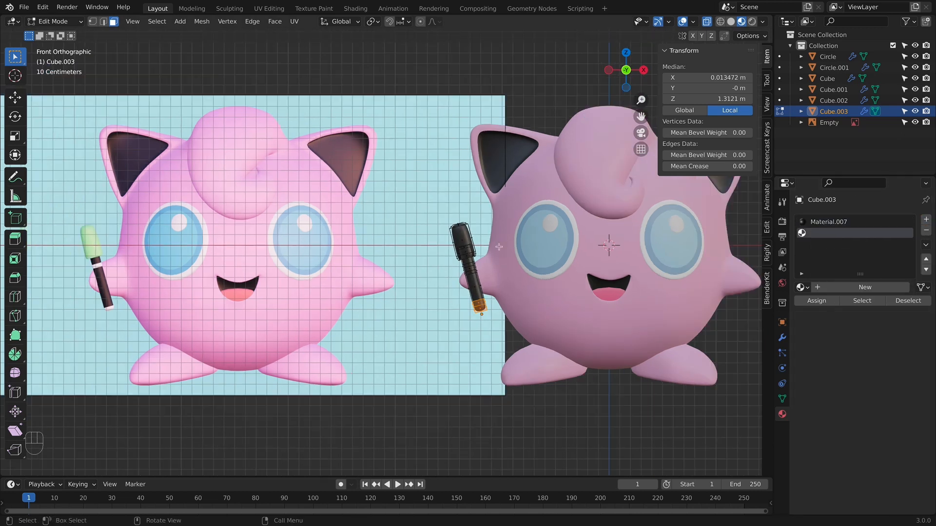
pyautogui.moveTo(450, 218); pyautogui.dragTo(461, 228)
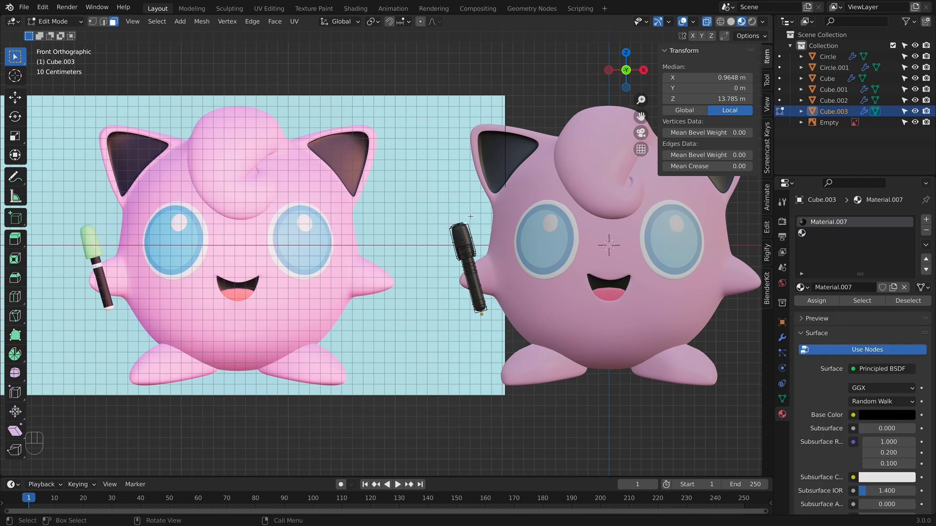
pyautogui.press('l')
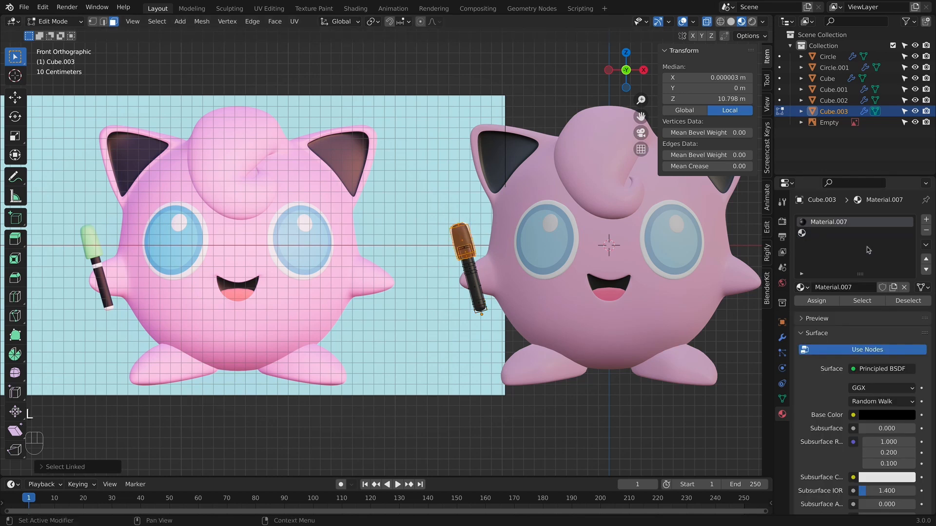
pyautogui.click(857, 233)
pyautogui.click(831, 288)
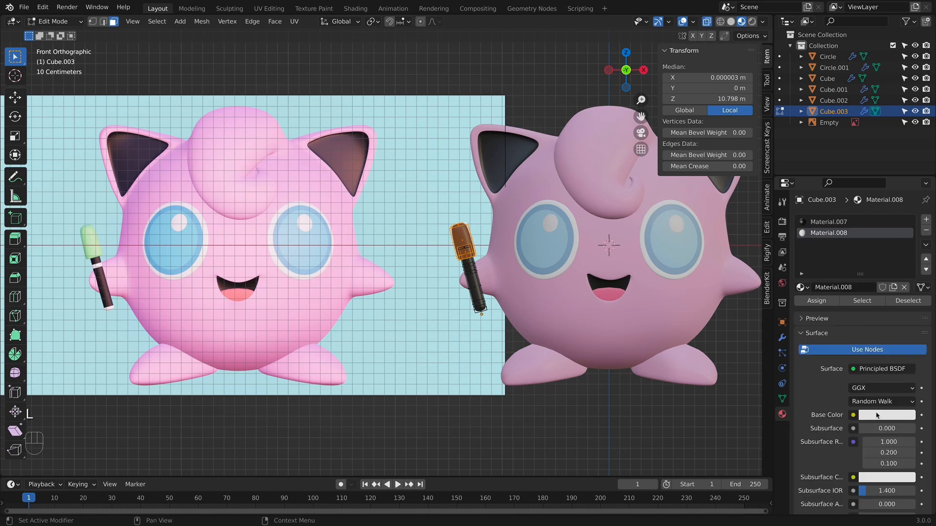
pyautogui.click(877, 415)
pyautogui.moveTo(857, 298); pyautogui.dragTo(849, 293)
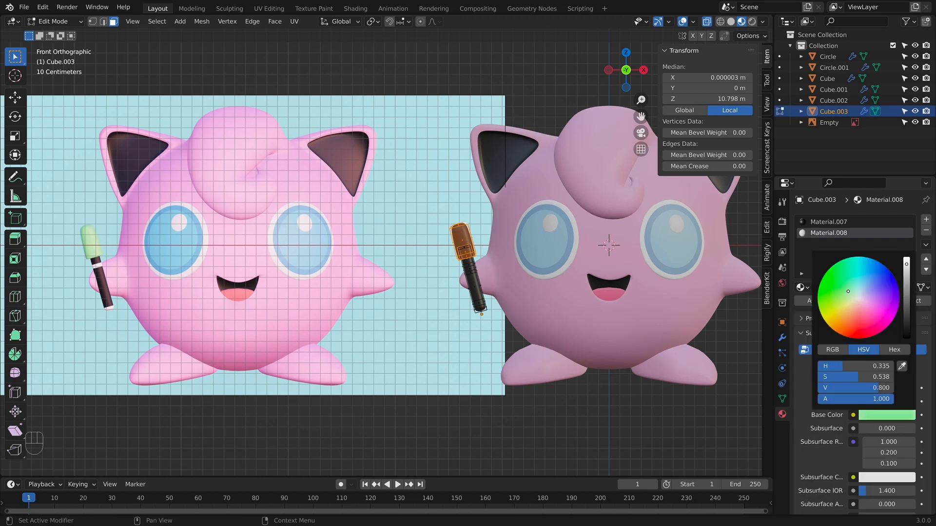
pyautogui.click(879, 414)
pyautogui.moveTo(847, 292); pyautogui.dragTo(843, 289)
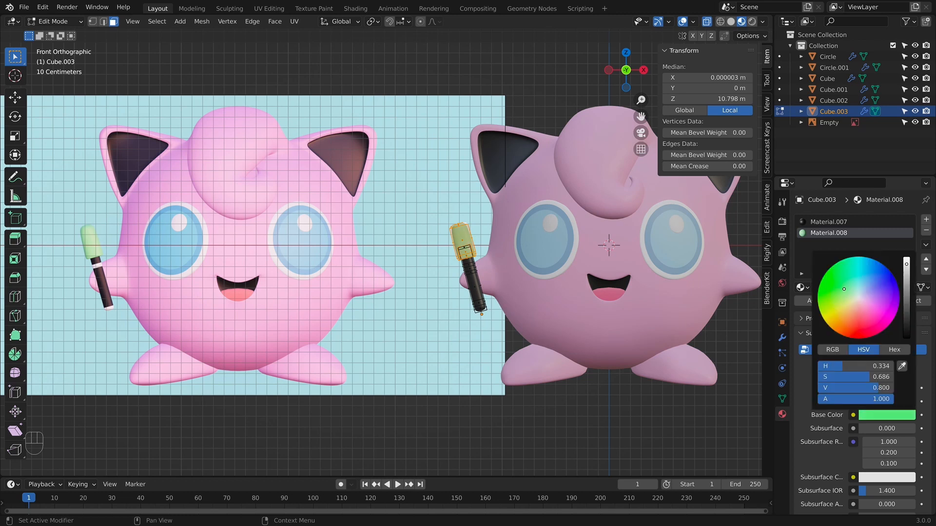
# - Fine-tune the microphone head material's base color to a more saturated green, comparing it with the reference image
pyautogui.press('Tab')
pyautogui.press('Tab')
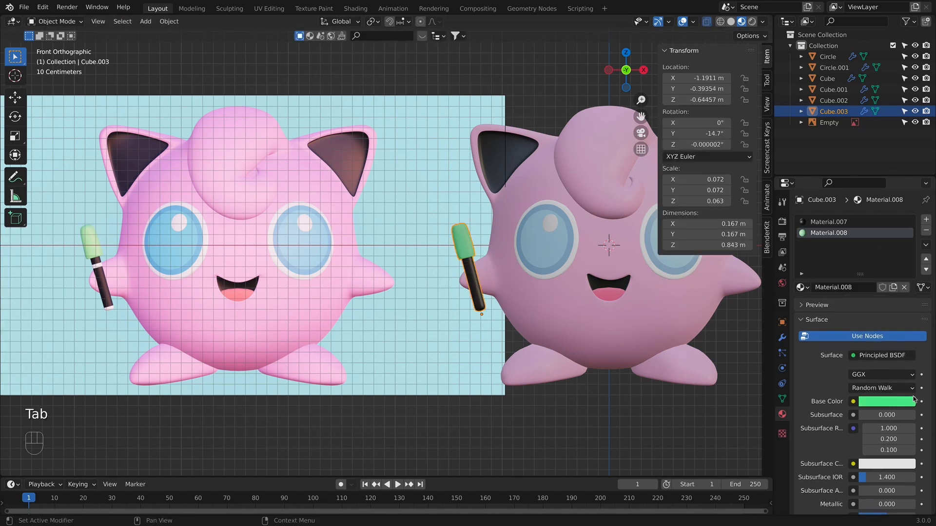
pyautogui.click(873, 399)
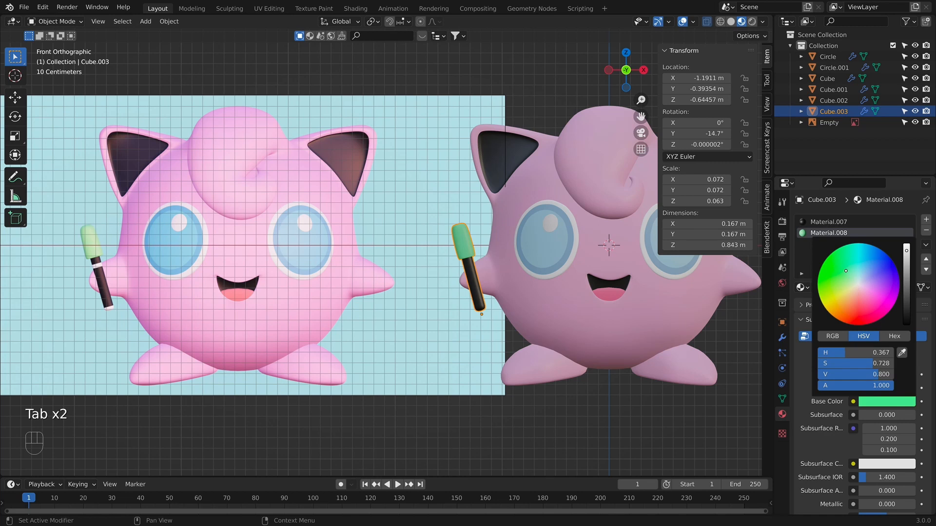
pyautogui.moveTo(846, 271); pyautogui.dragTo(843, 282)
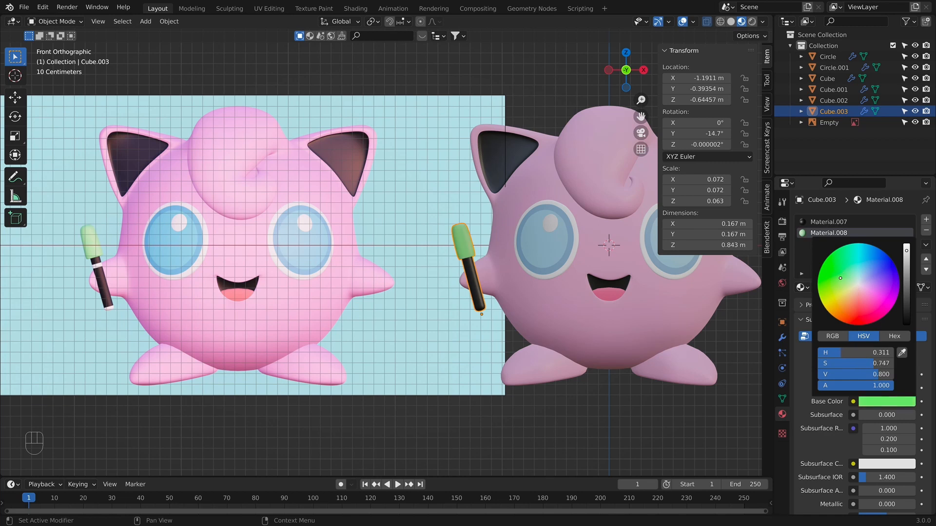
# - Select the narrow face band below the microphone's head and the face band at the handle's lower end
pyautogui.press('Tab')
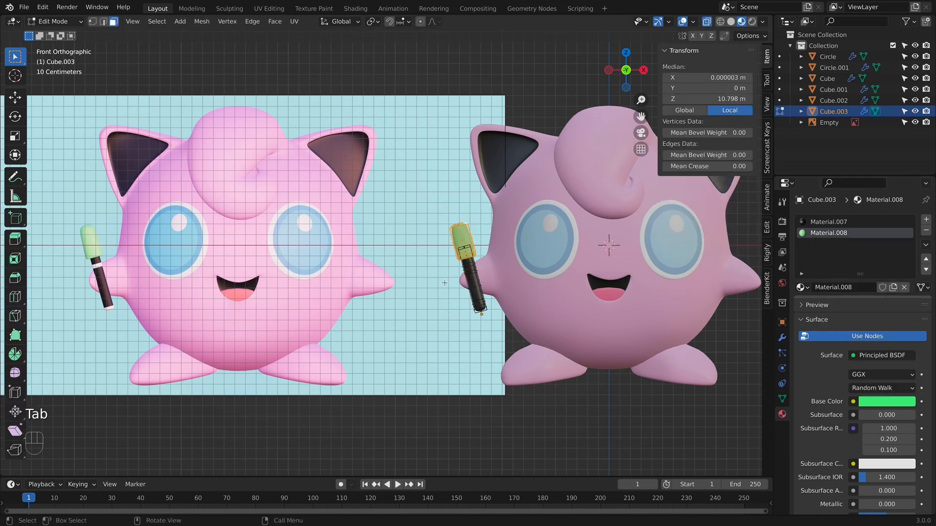
pyautogui.scroll(5, 424, 291)
pyautogui.keyDown('alt'); pyautogui.click(588, 290); pyautogui.keyUp('alt')
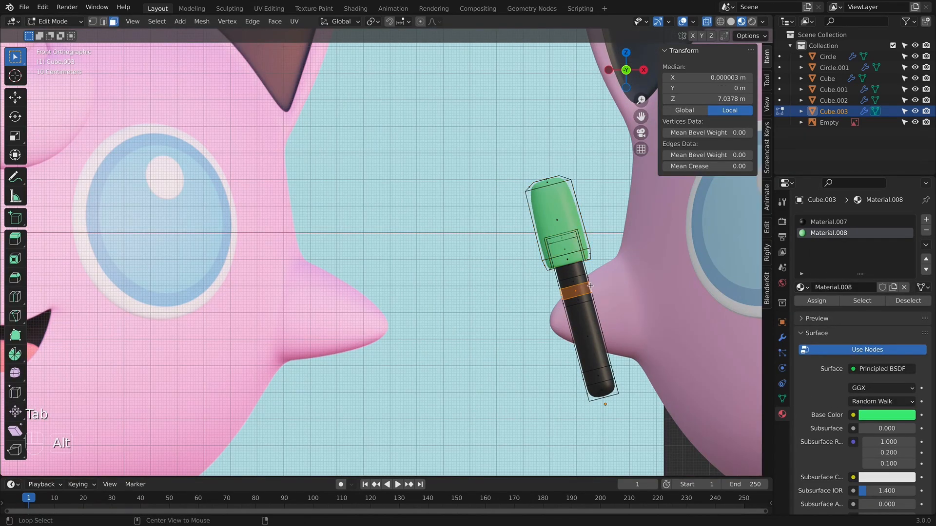
pyautogui.keyDown('alt'); pyautogui.keyDown('shift'); pyautogui.click(618, 382); pyautogui.keyUp('shift'); pyautogui.keyUp('alt')
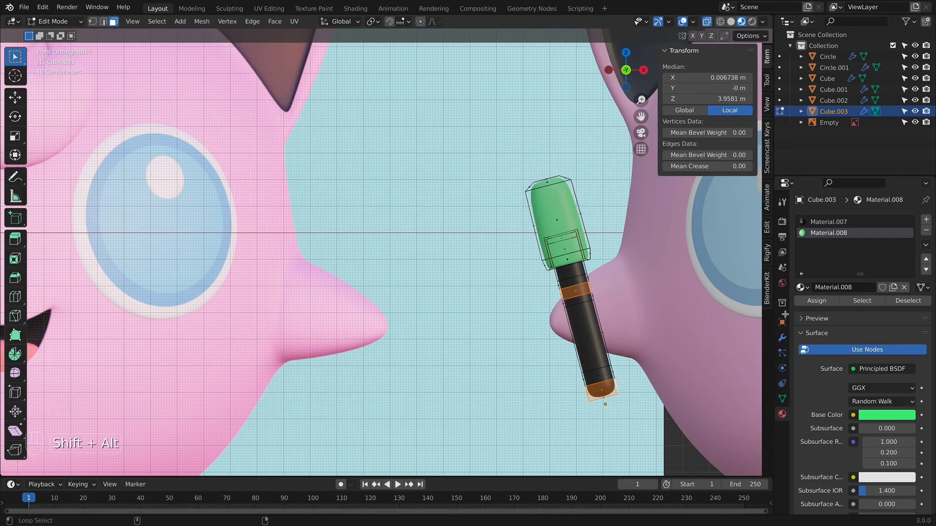
# - Assign the selected microphone bands a new third material with a pure white base color and leave Edit Mode
pyautogui.click(926, 219)
pyautogui.click(857, 289)
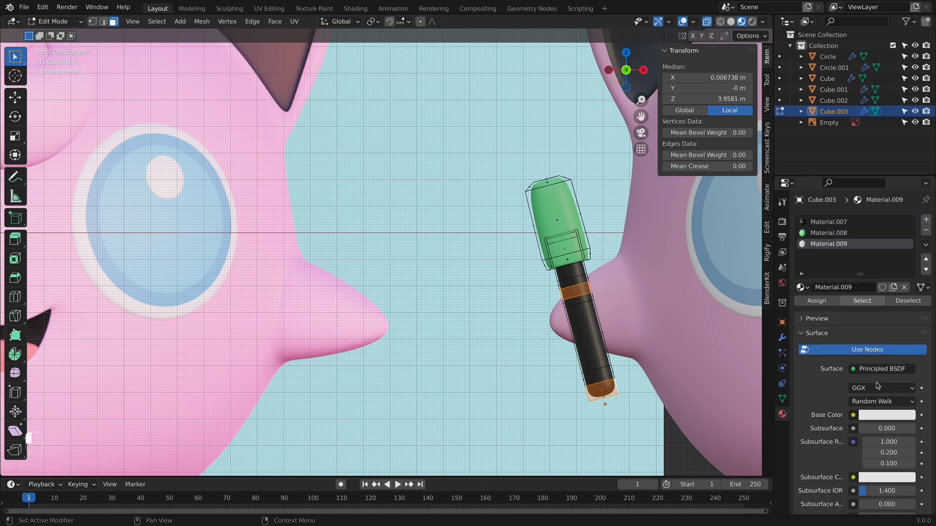
pyautogui.click(887, 413)
pyautogui.click(906, 273)
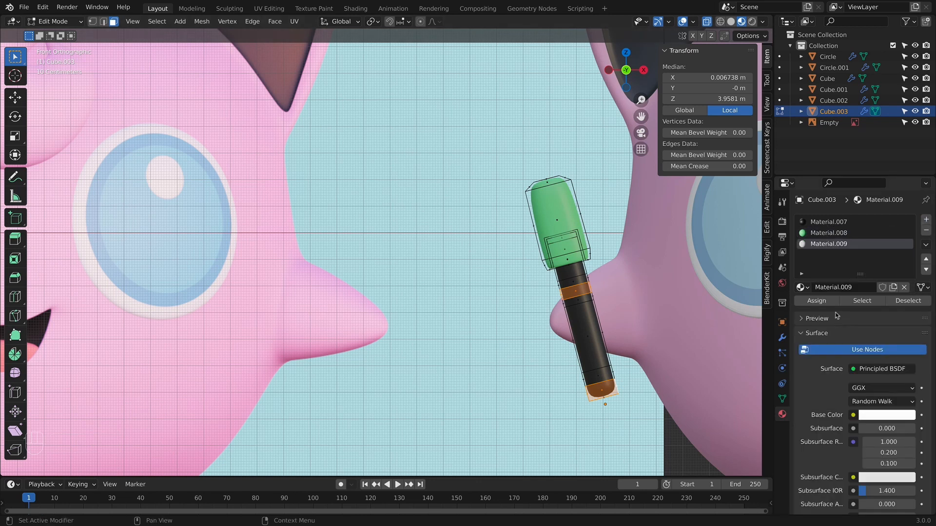
pyautogui.click(817, 301)
pyautogui.press('Tab')
pyautogui.press('Tab')
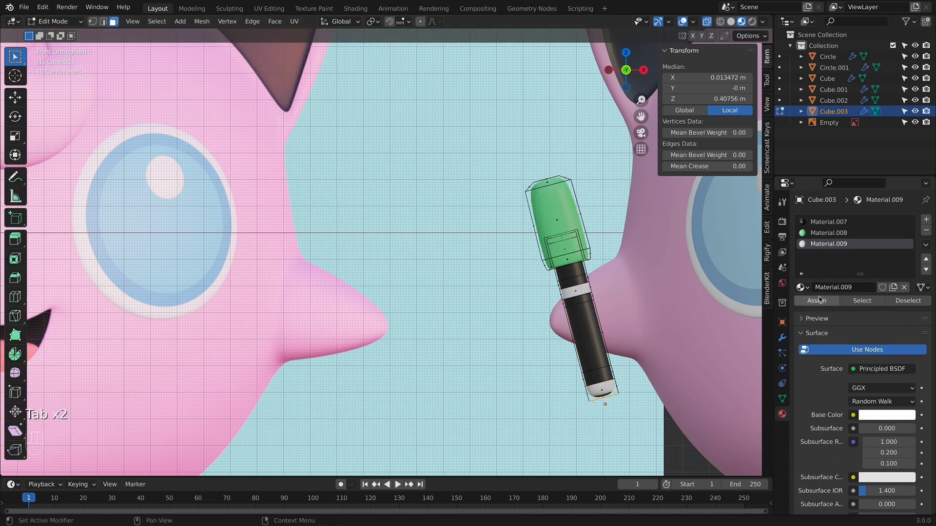
pyautogui.press('Tab')
# - Slide the edge loop above the microphone's white tip toward the handle's end to shorten the tip, and leave Edit Mode
pyautogui.scroll(-10, 622, 302)
pyautogui.scroll(6, 531, 333)
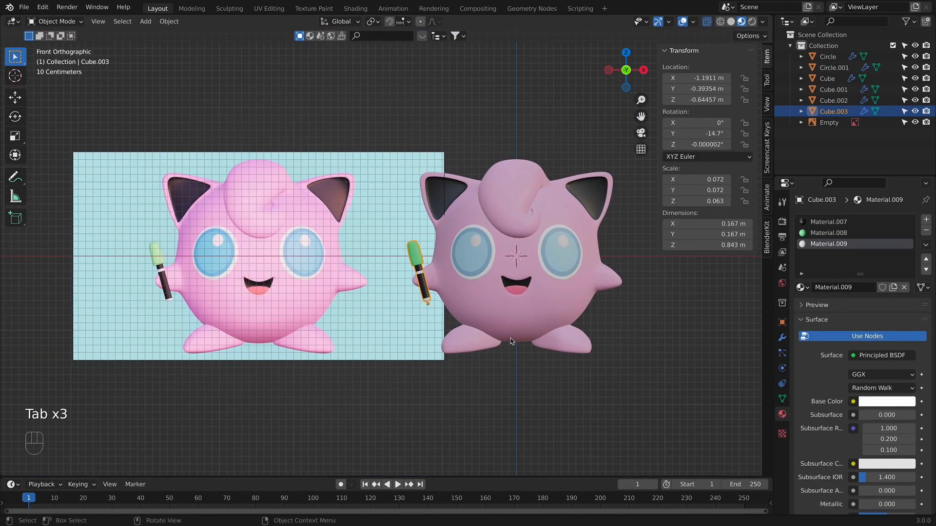
pyautogui.press('Tab')
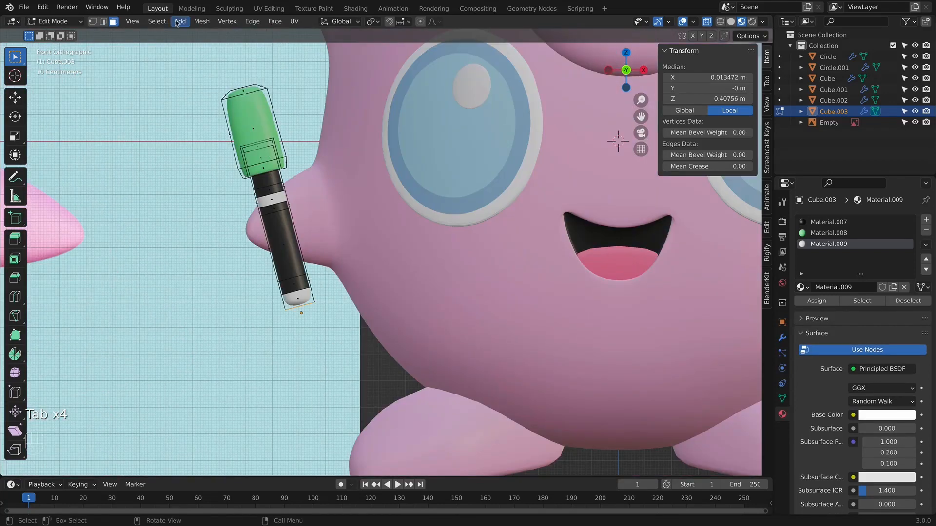
pyautogui.click(92, 21)
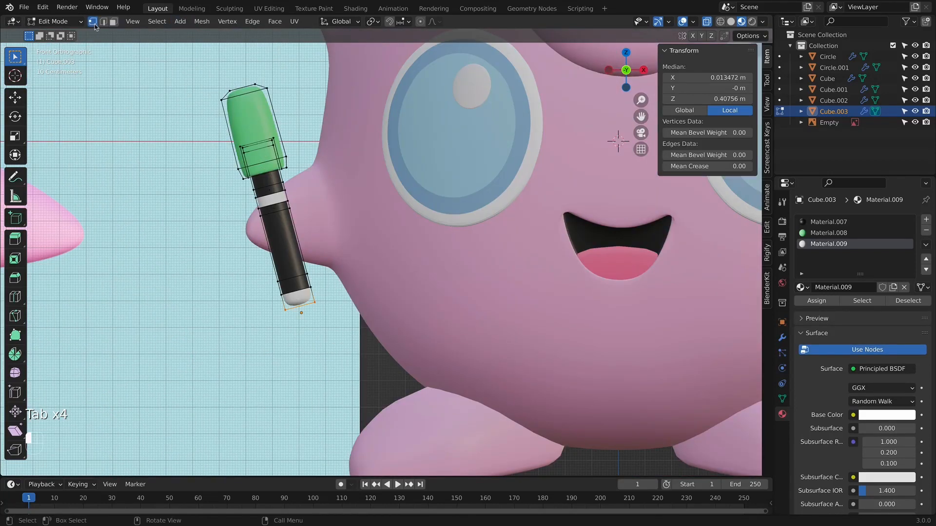
pyautogui.keyDown('ctrl'); pyautogui.click(297, 292); pyautogui.keyUp('ctrl')
pyautogui.keyDown('alt'); pyautogui.click(306, 291); pyautogui.keyUp('alt')
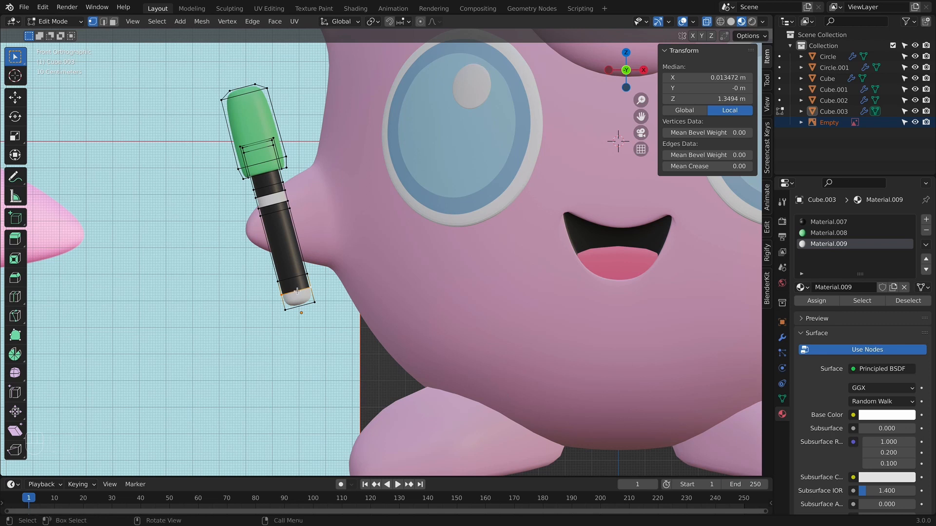
pyautogui.press('g')
pyautogui.press('g')
pyautogui.click(309, 288)
pyautogui.press('Tab')
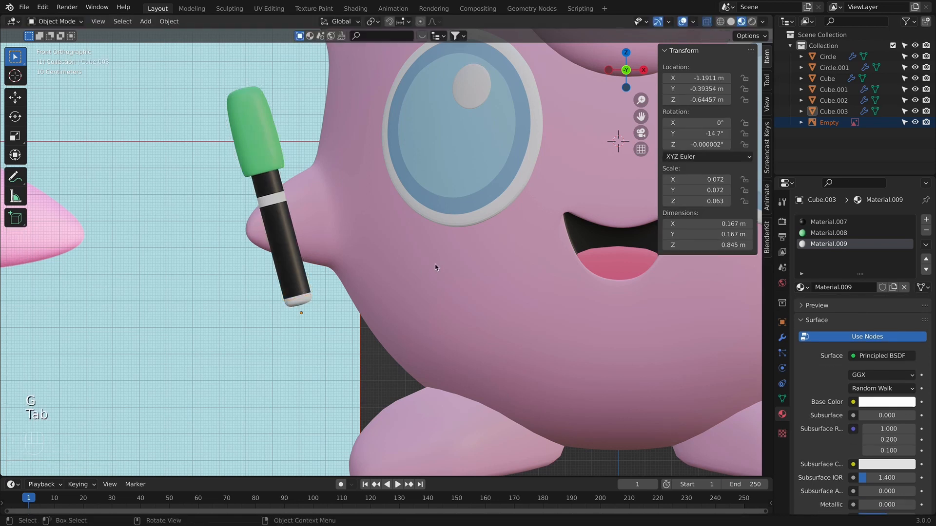
# - Switch the viewport to rendered shading with the model and reference image in front view
pyautogui.scroll(-10, 429, 307)
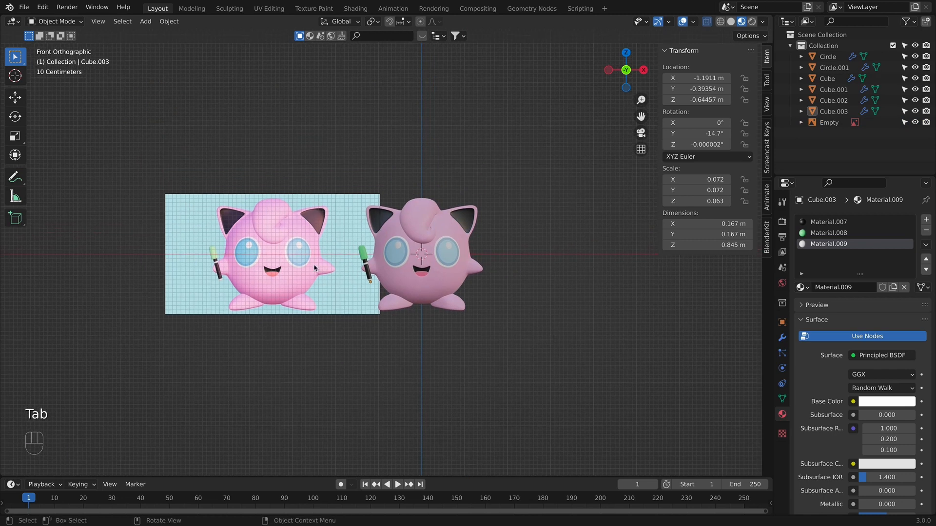
pyautogui.click(379, 279)
pyautogui.moveTo(532, 259); pyautogui.dragTo(554, 301, button='middle')
pyautogui.press('KP_1')
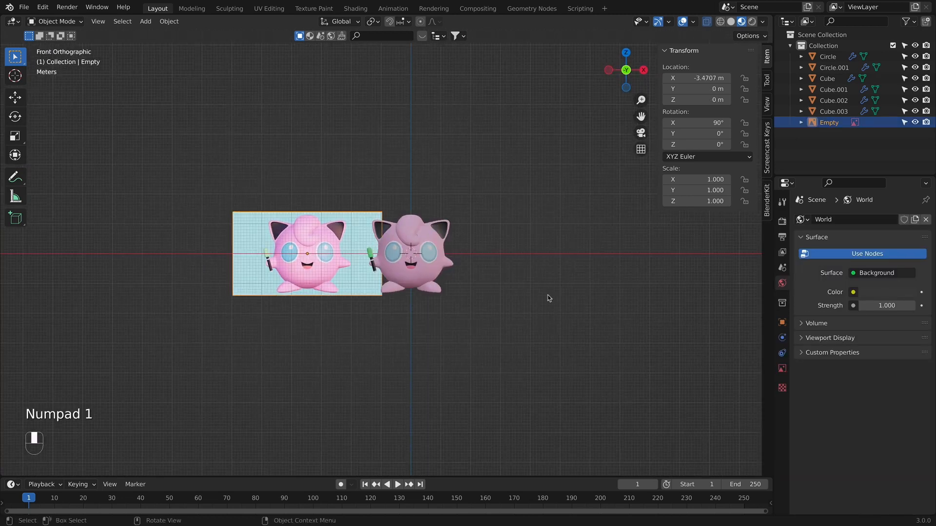
pyautogui.click(752, 21)
# - Add an area light at the scene origin and rotate it 90° about the X axis
pyautogui.hotkey('shift', 'a')
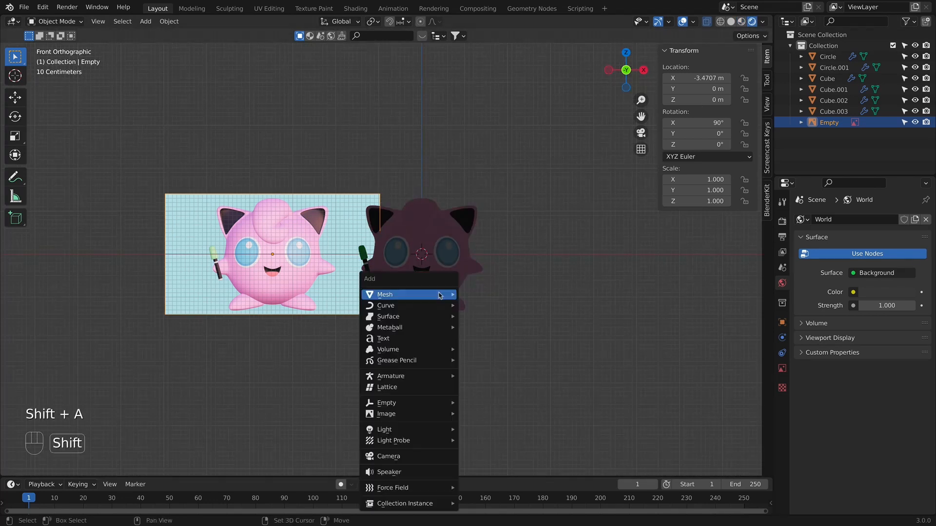
pyautogui.moveTo(390, 430)
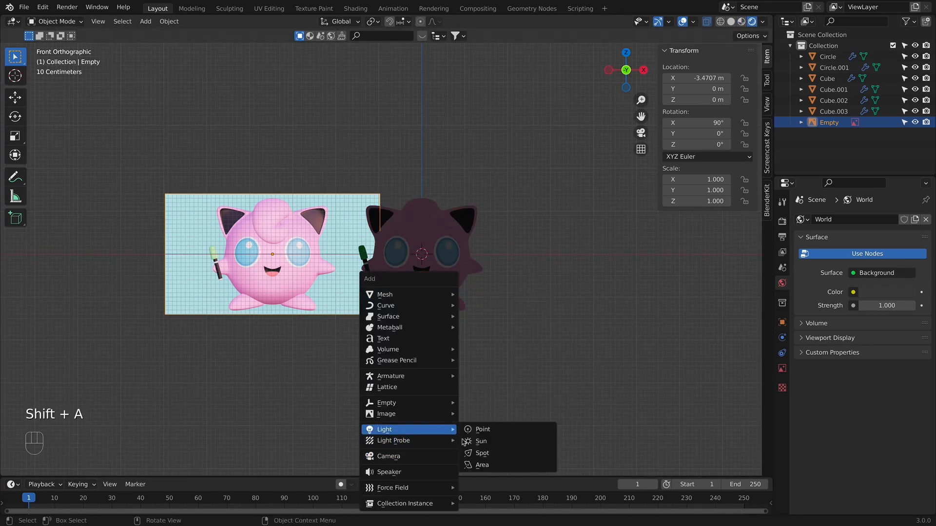
pyautogui.click(483, 466)
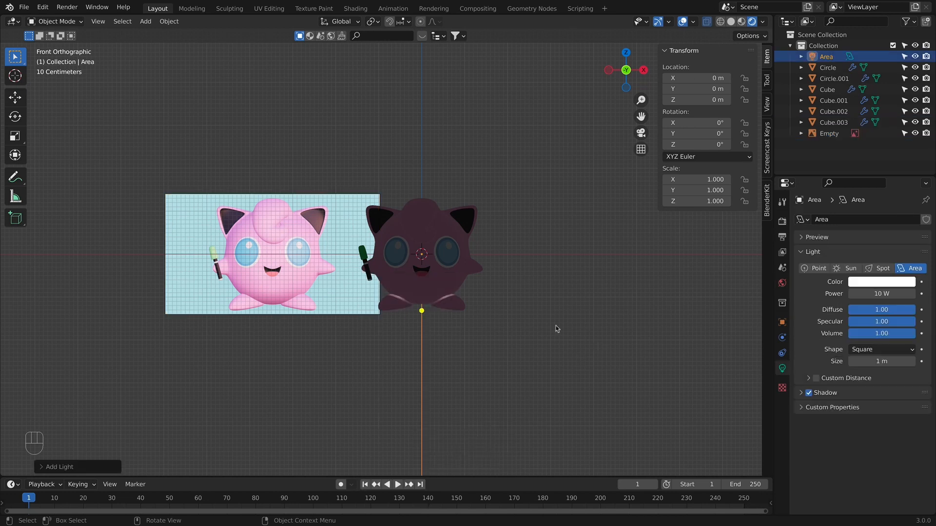
pyautogui.press('KP_3')
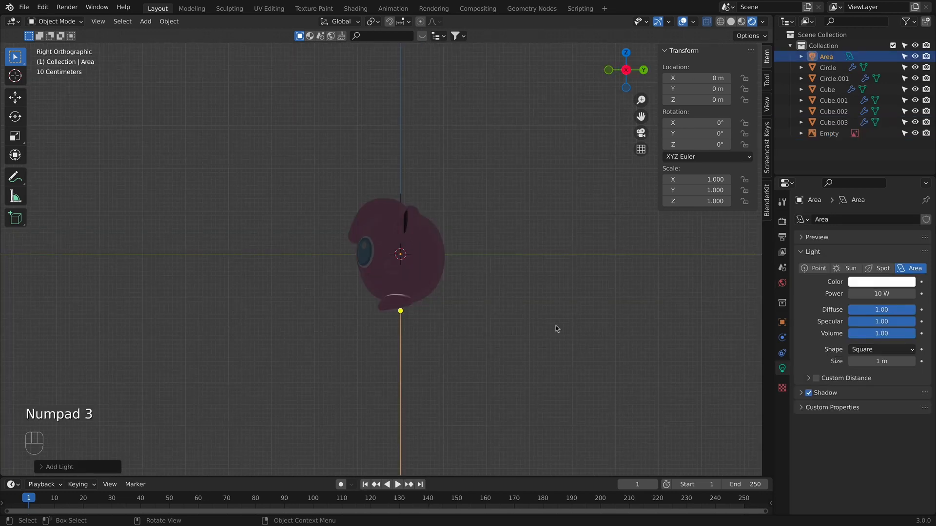
pyautogui.press('r')
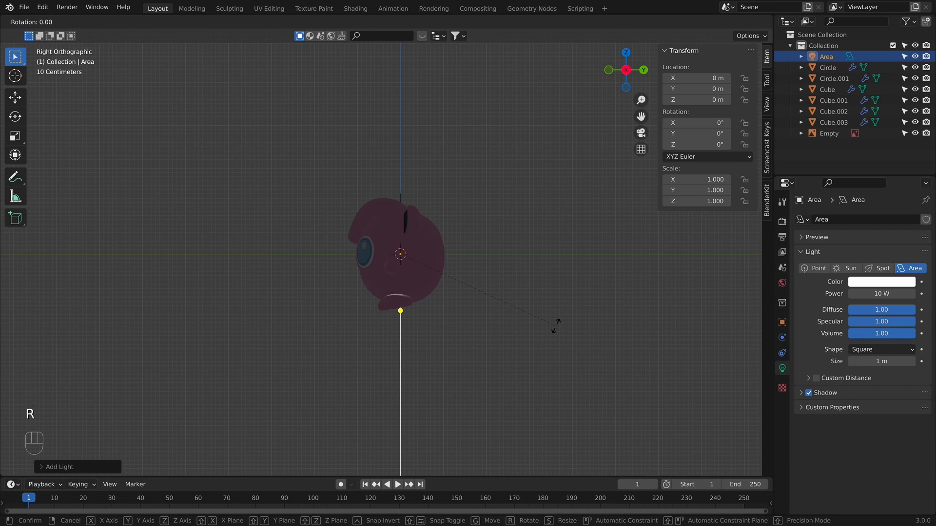
pyautogui.press('x')
pyautogui.press('9')
pyautogui.press('0')
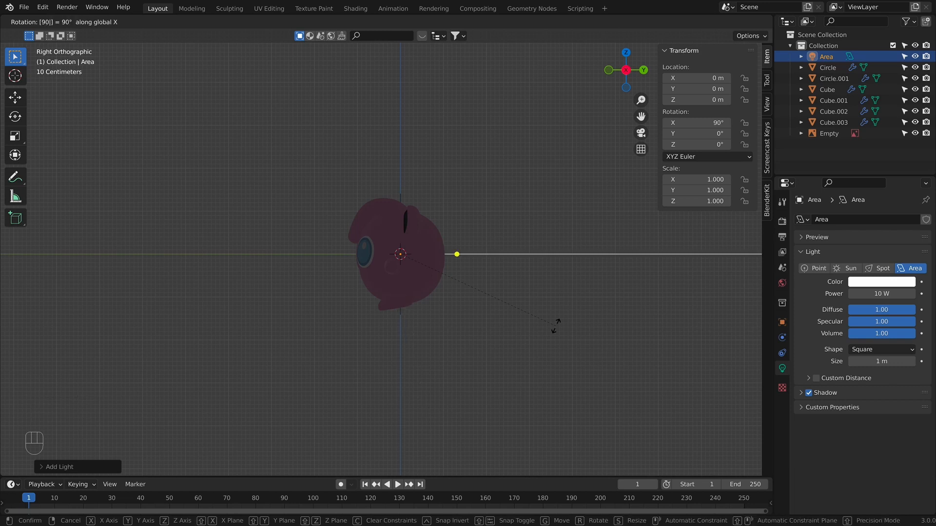
pyautogui.press('Return')
# - Move the area light about 3 m in front of Jigglypuff's face and set its power to 50 W
pyautogui.press('g')
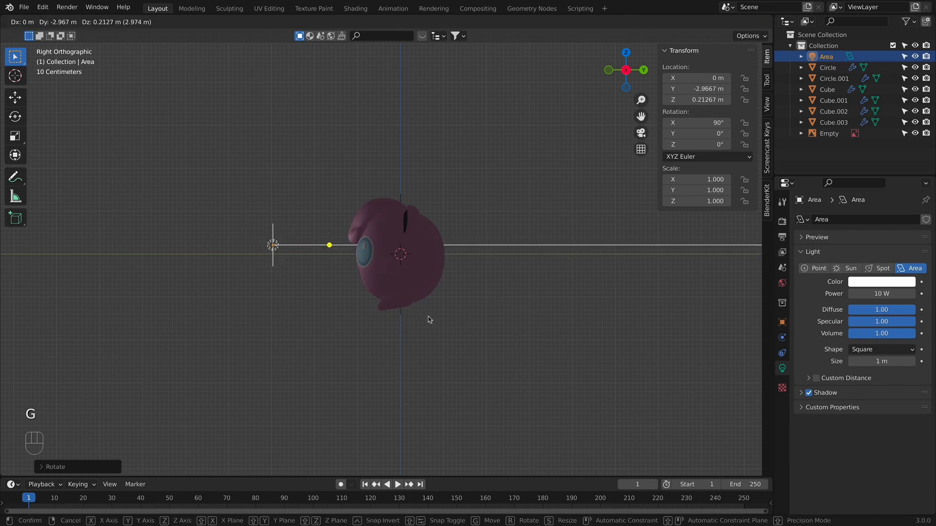
pyautogui.click(428, 320)
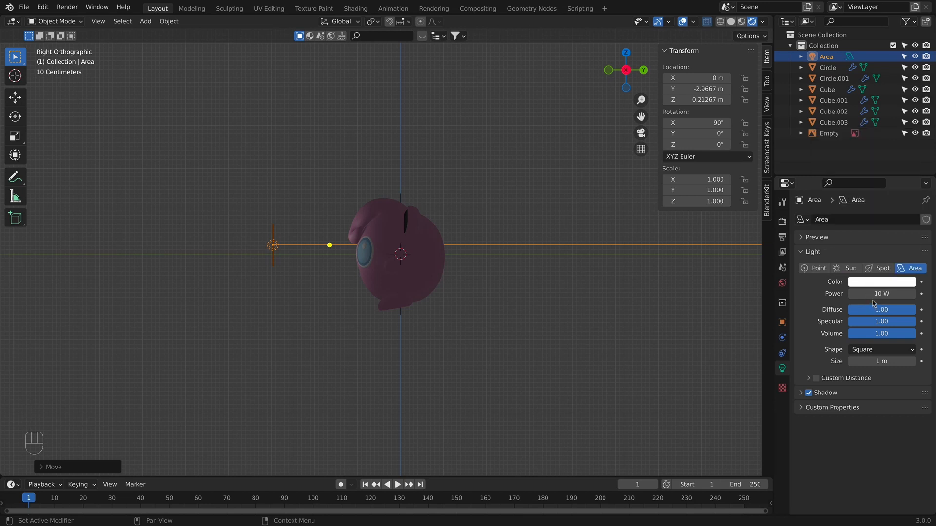
pyautogui.click(873, 298)
pyautogui.write('50')
pyautogui.press('Return')
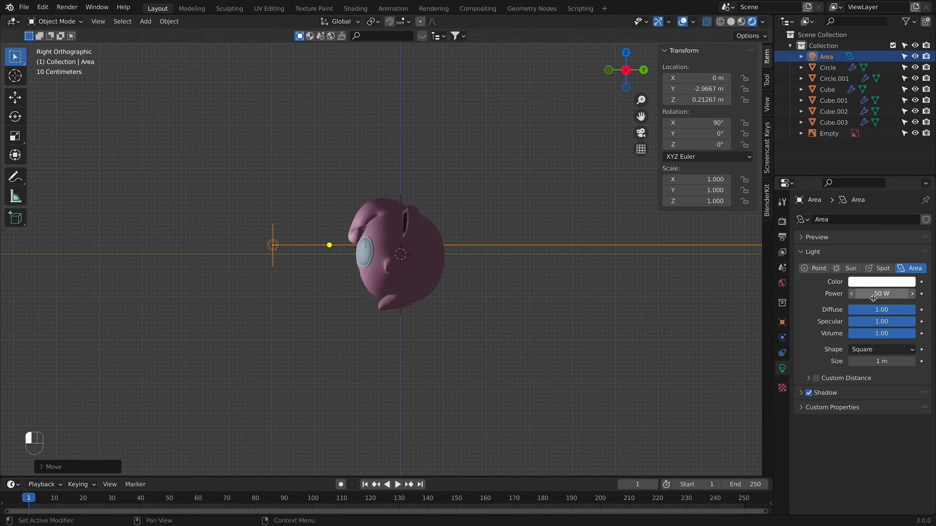
# - Set the tongue's Subdivision modifier to level 3 for both viewport and render
pyautogui.press('KP_1')
pyautogui.scroll(3, 490, 292)
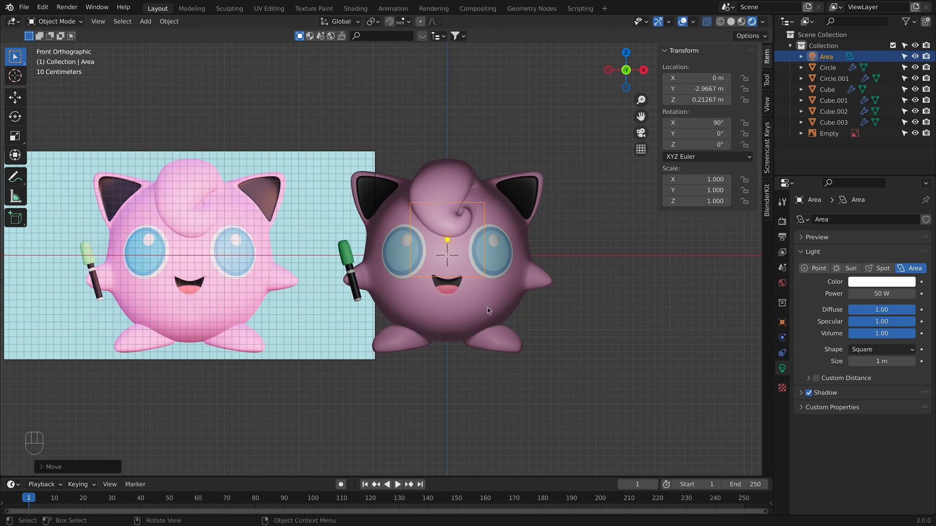
pyautogui.click(451, 293)
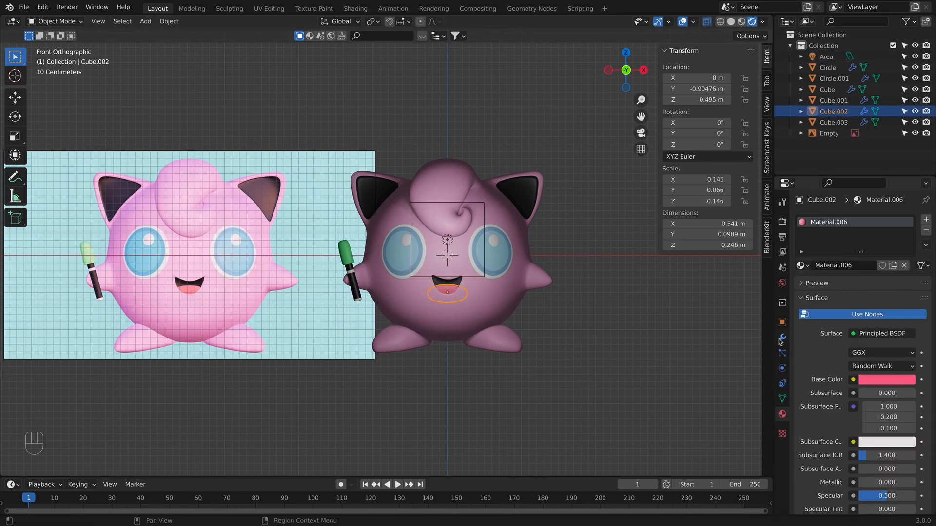
pyautogui.click(781, 337)
pyautogui.click(911, 268)
pyautogui.click(911, 278)
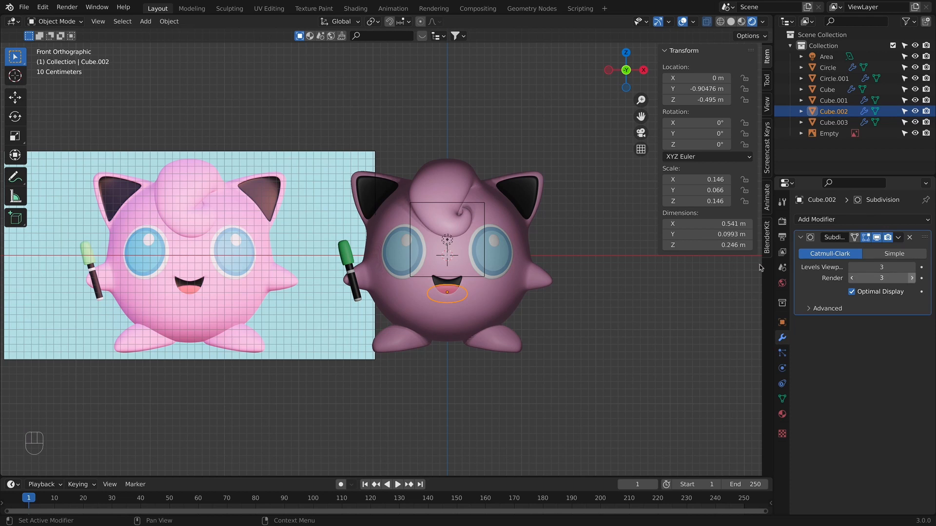
pyautogui.click(513, 303)
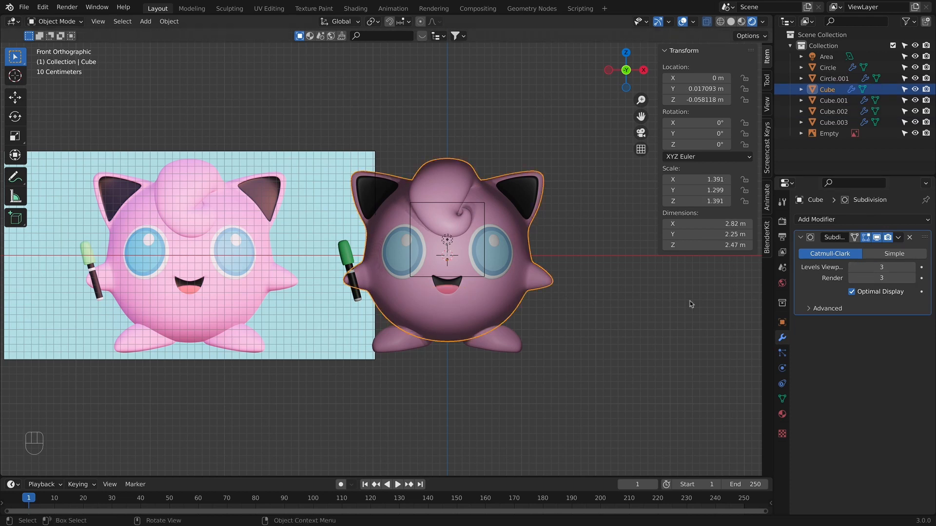
pyautogui.click(444, 291)
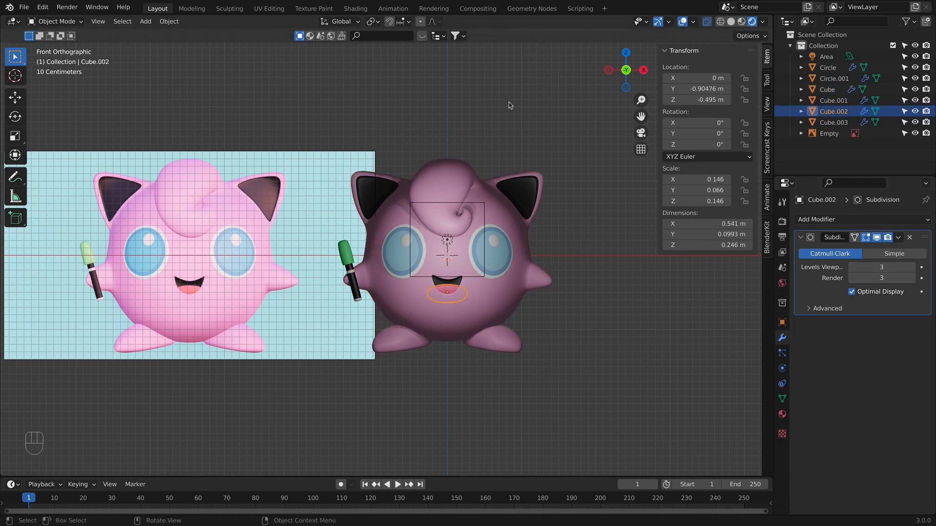
# - Set the eyes' Subdivision modifier to level 3 for both viewport and render
pyautogui.click(508, 270)
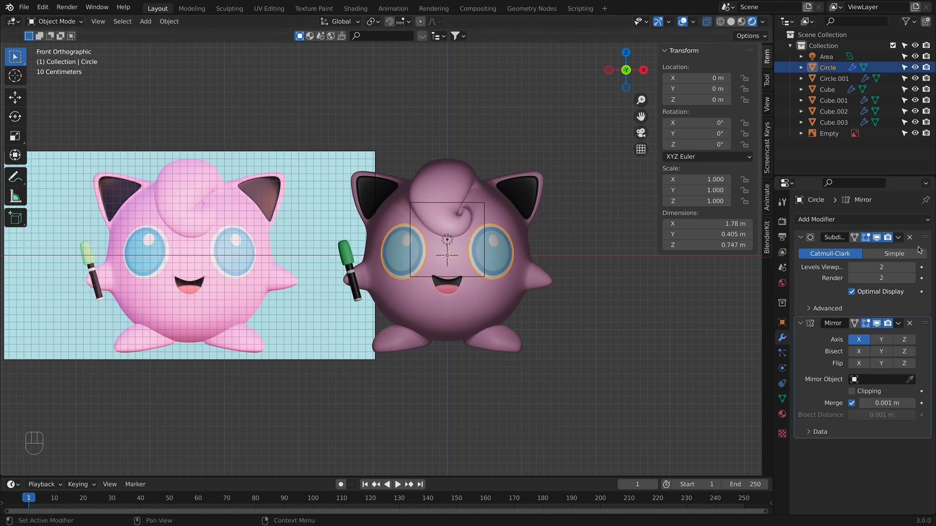
pyautogui.click(911, 267)
pyautogui.click(910, 278)
# - Set the viewport subdivision level of the eye highlights to 3
pyautogui.scroll(4, 565, 234)
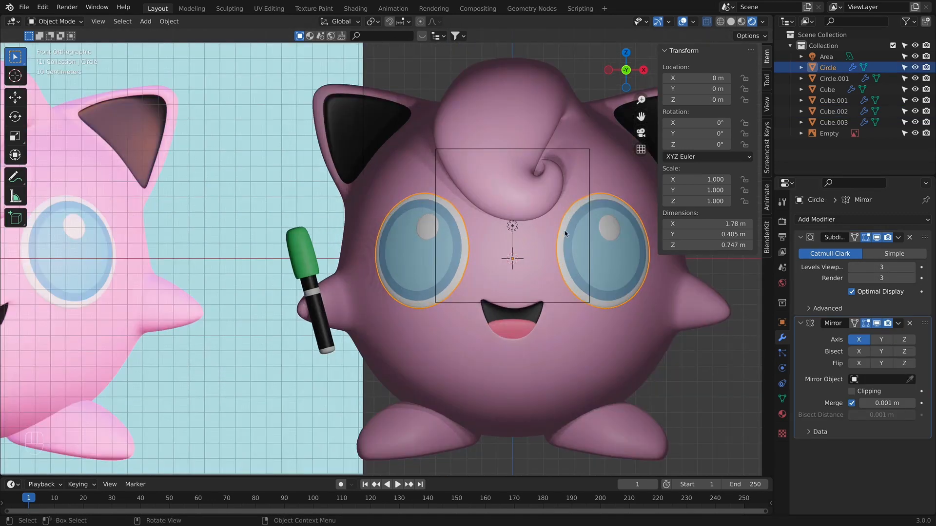
pyautogui.click(615, 227)
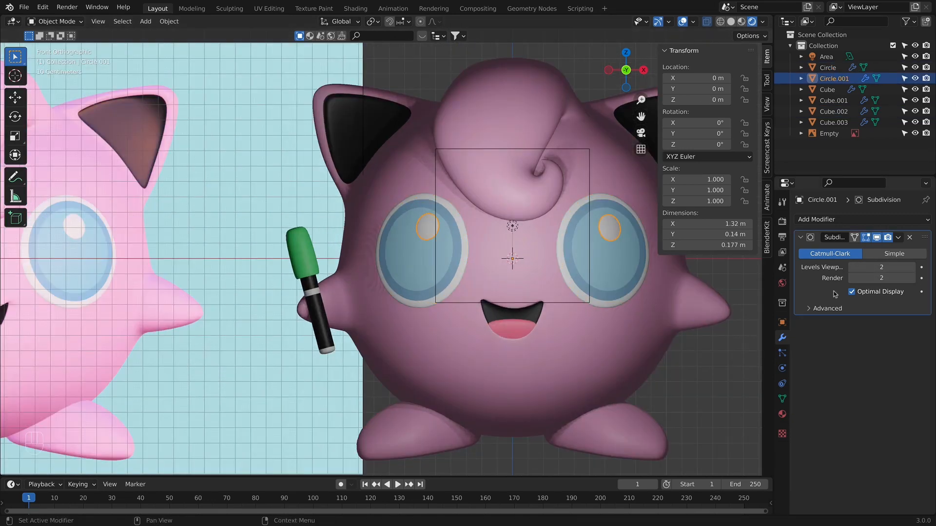
pyautogui.click(911, 268)
pyautogui.click(911, 277)
pyautogui.press('Return')
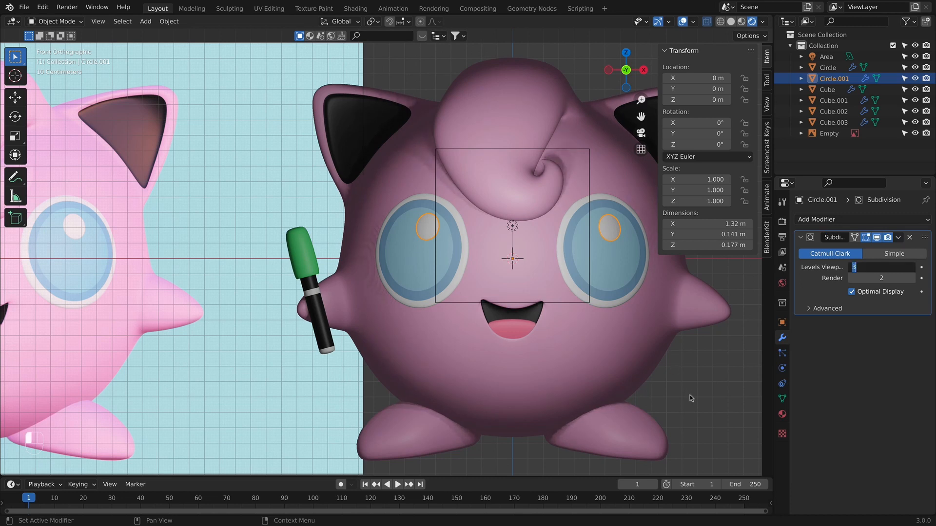
# - Delete the area light in front of the character and the reference image from the scene
pyautogui.scroll(-5, 521, 267)
pyautogui.moveTo(467, 243); pyautogui.dragTo(517, 270, button='middle')
pyautogui.press('KP_1')
pyautogui.scroll(-3, 520, 286)
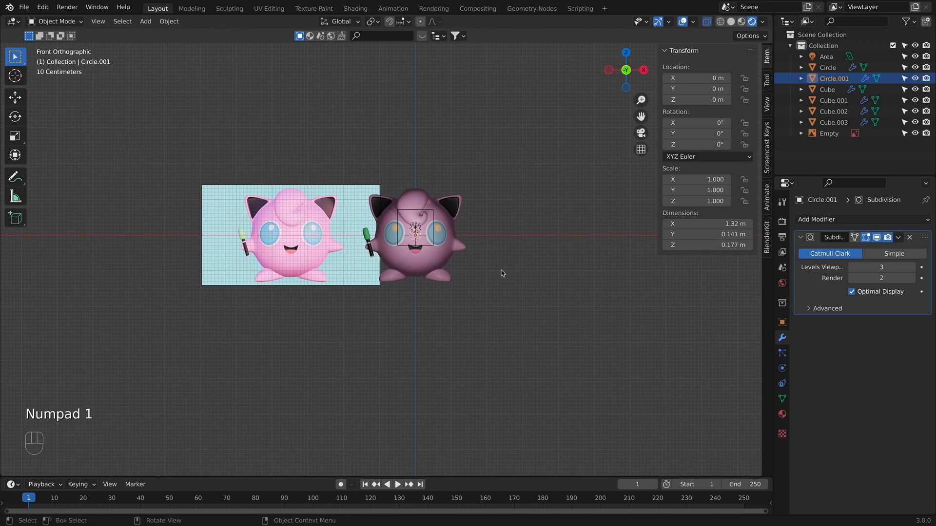
pyautogui.keyDown('shift'); pyautogui.moveTo(425, 201); pyautogui.dragTo(422, 218, button='middle'); pyautogui.keyUp('shift')
pyautogui.click(428, 230)
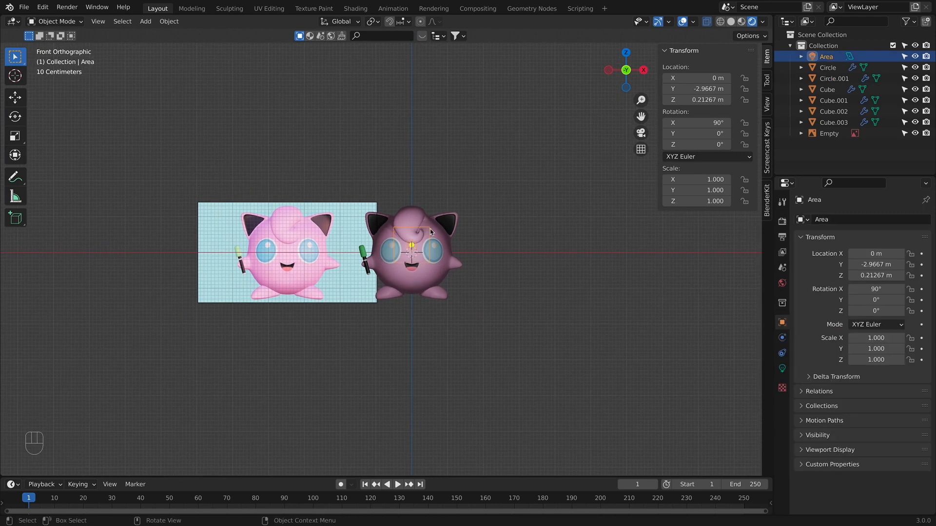
pyautogui.press('x')
pyautogui.click(437, 233)
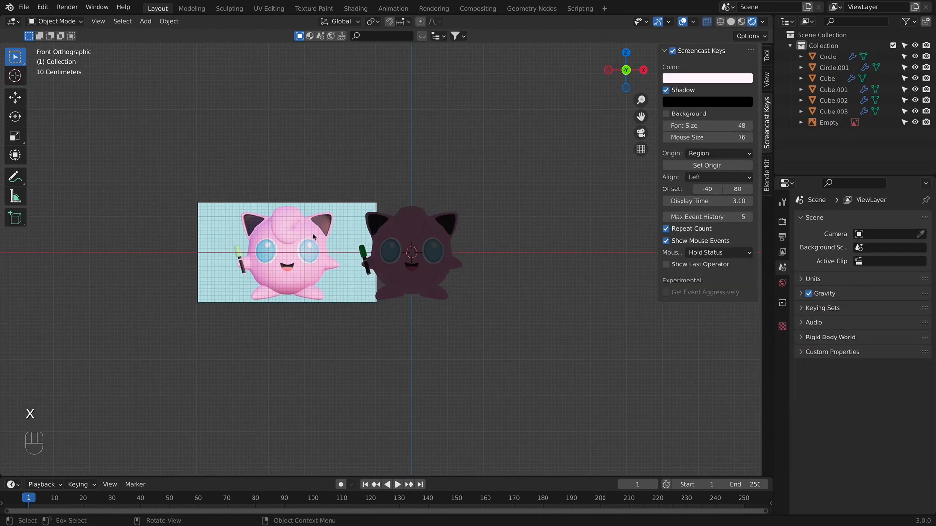
pyautogui.click(222, 208)
pyautogui.press('x')
pyautogui.click(219, 212)
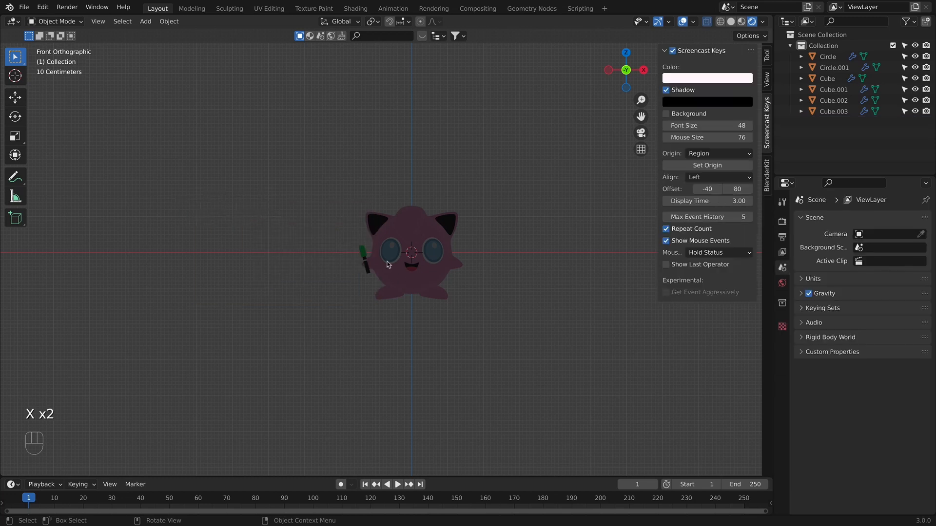
# - Add a plane rotated 90° about the X axis and scale it up to about 9.16 m square
pyautogui.hotkey('shift', 'a')
pyautogui.moveTo(375, 120)
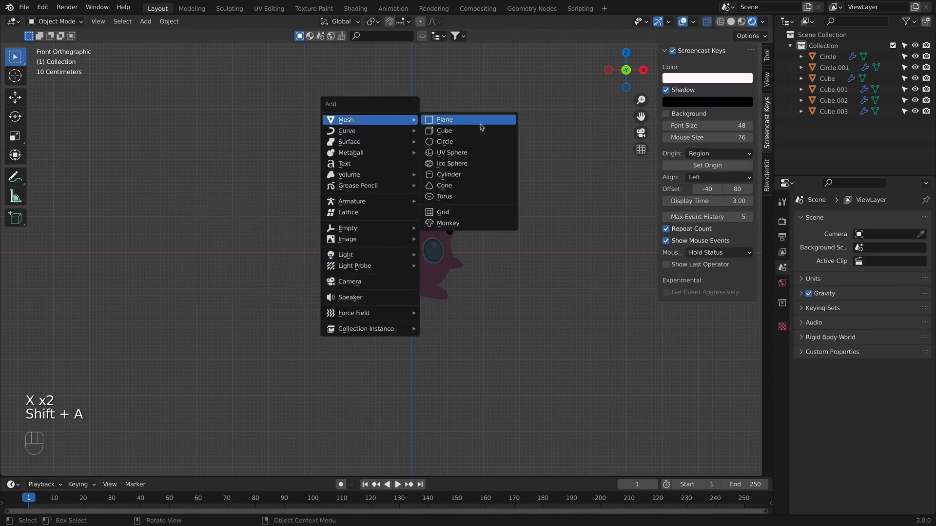
pyautogui.click(480, 128)
pyautogui.scroll(-3, 487, 274)
pyautogui.press('r')
pyautogui.press('x')
pyautogui.press('9')
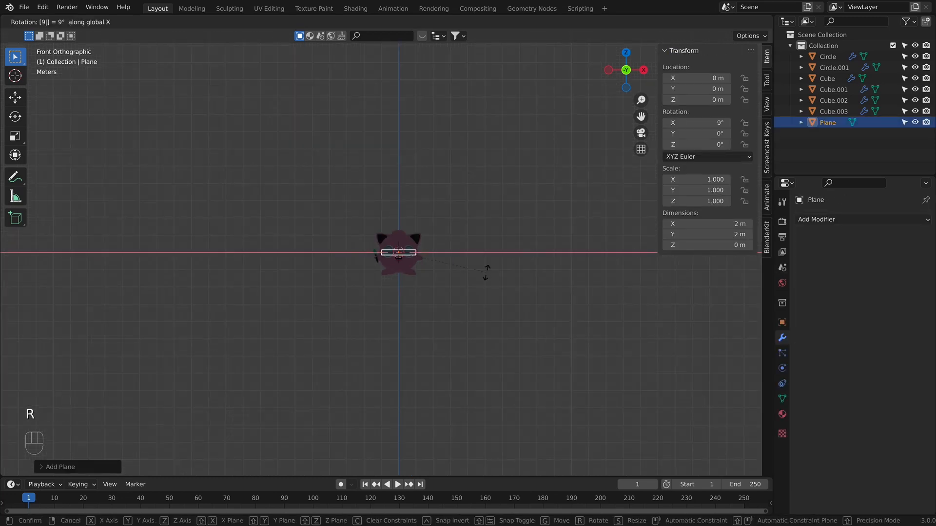
pyautogui.press('0')
pyautogui.press('Return')
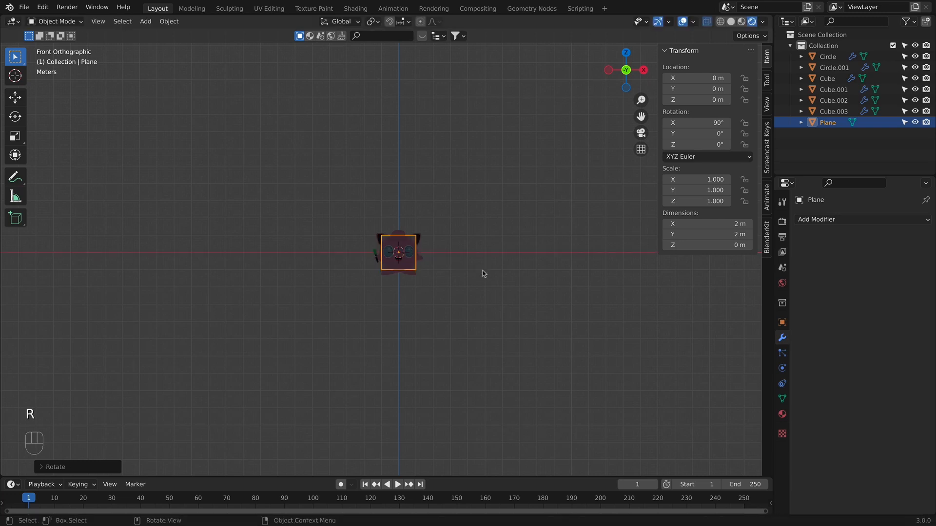
pyautogui.press('s')
pyautogui.click(14, 311)
# - Move the plane behind the character to about 3.15 m in Y and raise it to about 3.31 m in Z
pyautogui.press('KP_3')
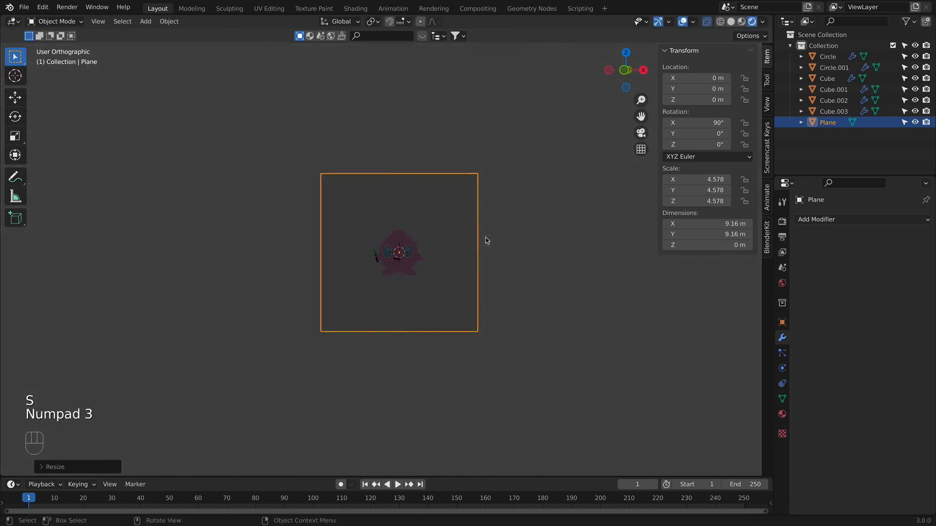
pyautogui.press('g')
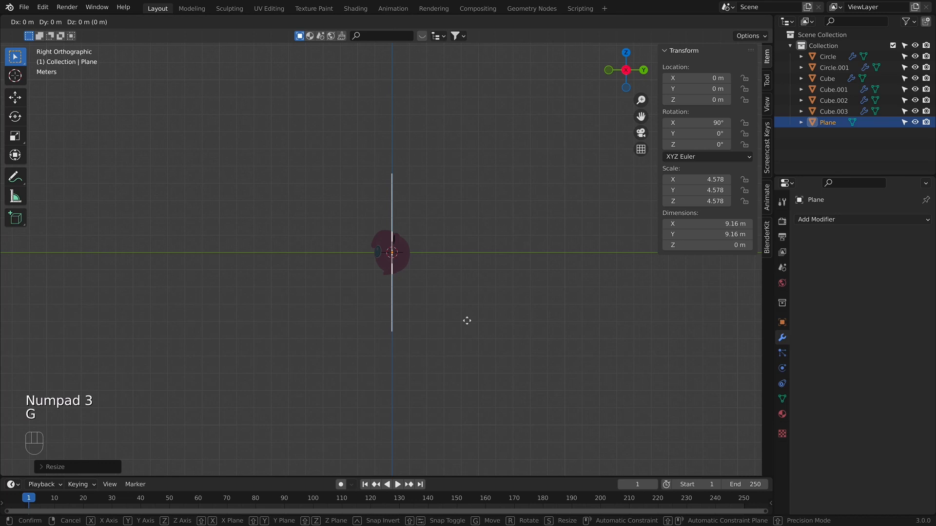
pyautogui.middleClick(474, 321)
pyautogui.click(513, 318)
pyautogui.press('g')
pyautogui.middleClick(514, 286)
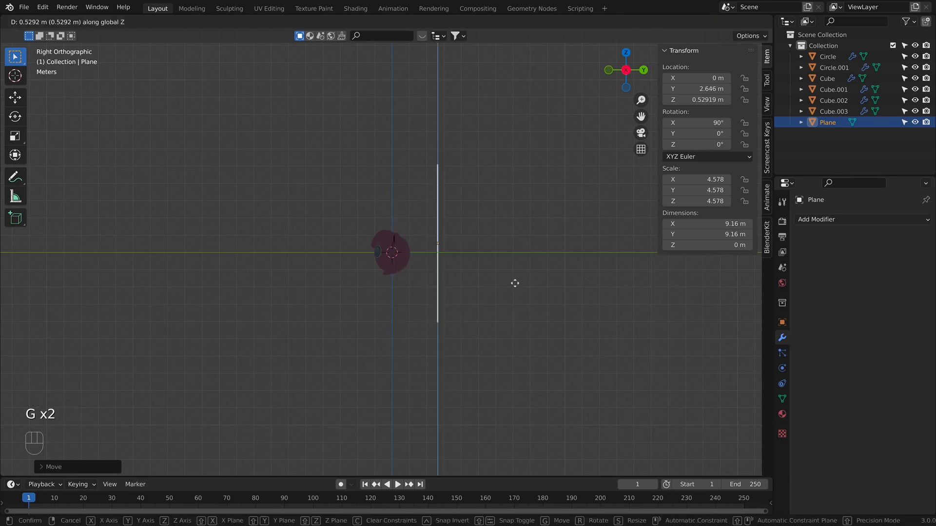
pyautogui.click(515, 259)
pyautogui.press('g')
pyautogui.middleClick(522, 259)
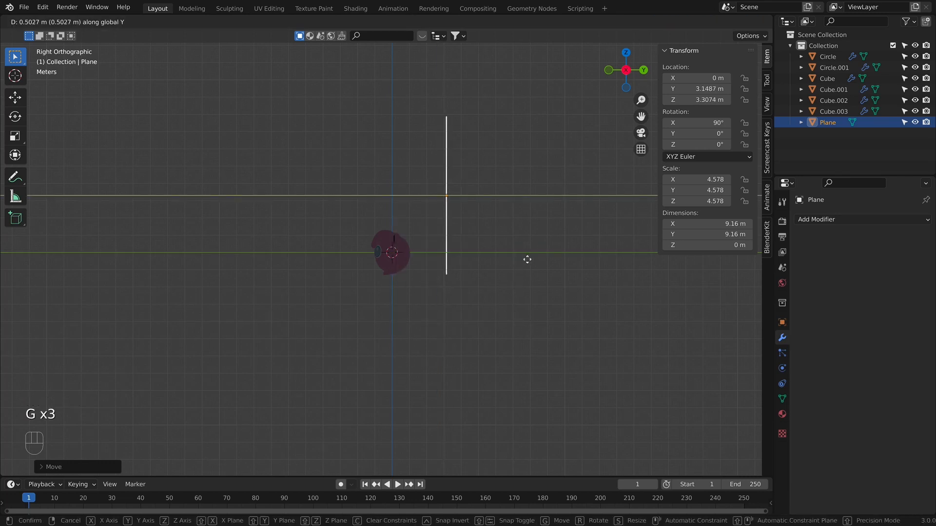
pyautogui.click(527, 259)
# - Extrude the plane's bottom edge about 12 m along the Y axis, forward under the character, to form a floor
pyautogui.press('Tab')
pyautogui.moveTo(436, 267); pyautogui.dragTo(497, 299)
pyautogui.moveTo(473, 298); pyautogui.dragTo(313, 294, button='middle')
pyautogui.press('KP_1')
pyautogui.press('KP_3')
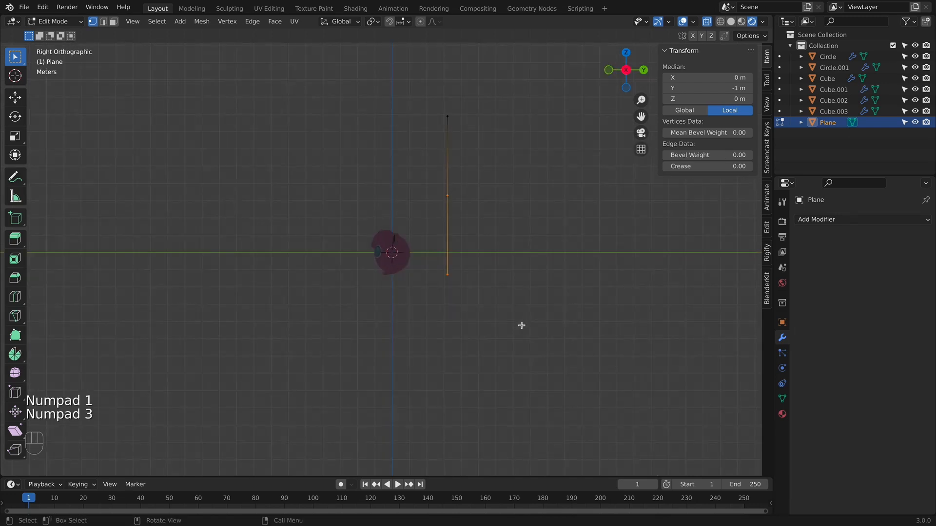
pyautogui.press('e')
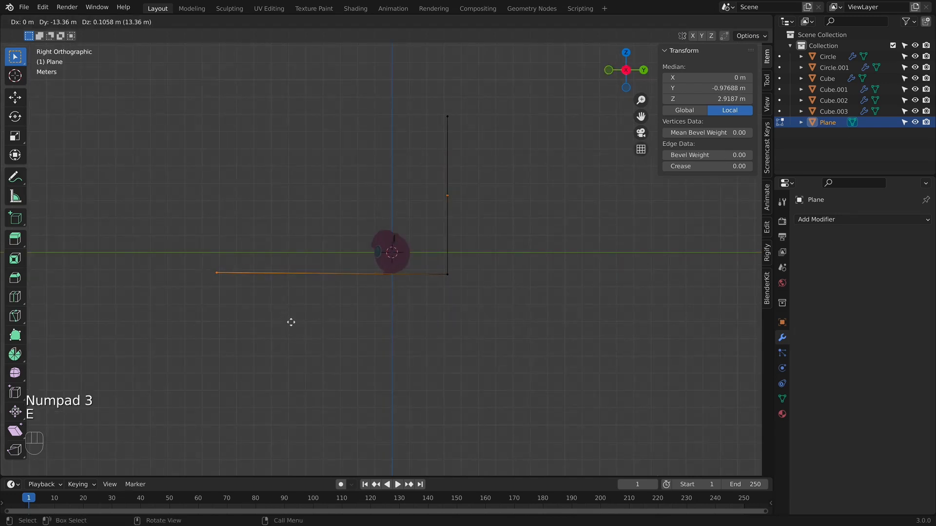
pyautogui.press('y')
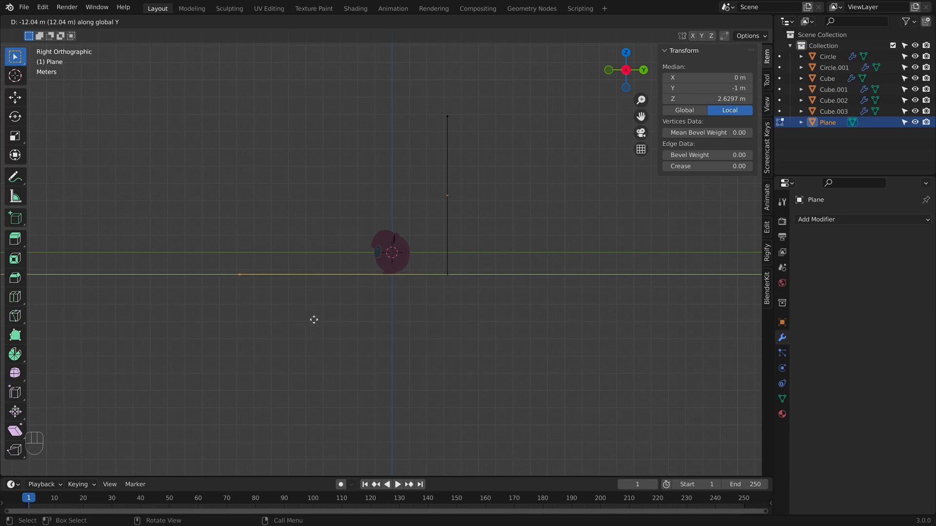
pyautogui.click(313, 319)
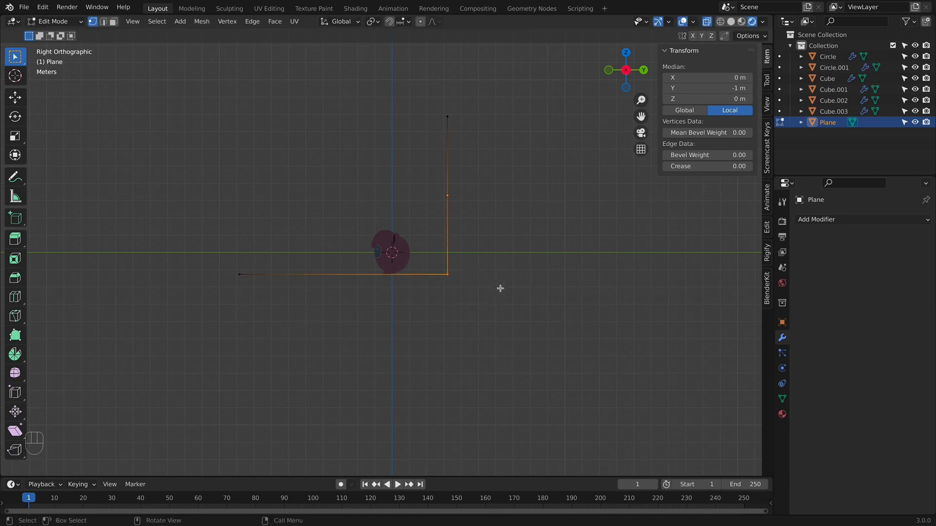
# - Bevel the corner edge between the backdrop's wall and floor by about 0.94 m with 14 segments
pyautogui.moveTo(500, 288); pyautogui.dragTo(475, 279, button='middle')
pyautogui.press('KP_1')
pyautogui.press('KP_3')
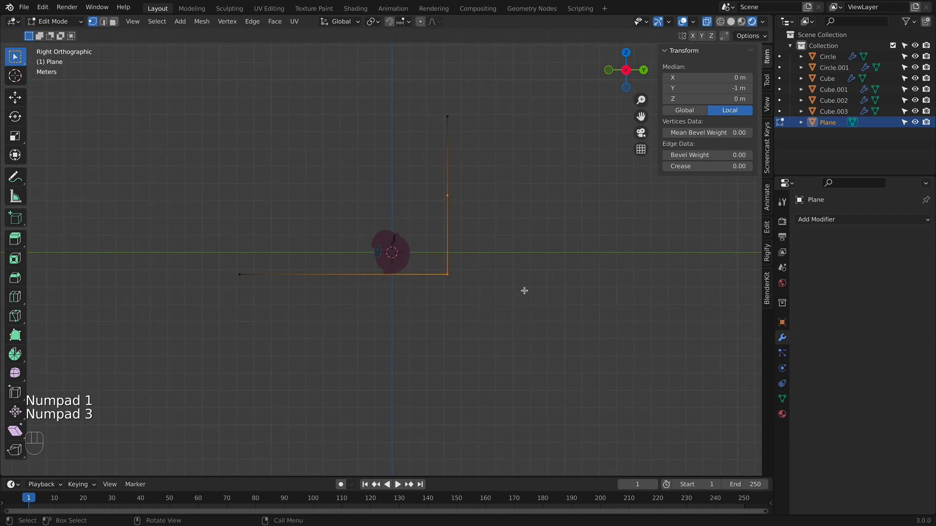
pyautogui.press('super+b')
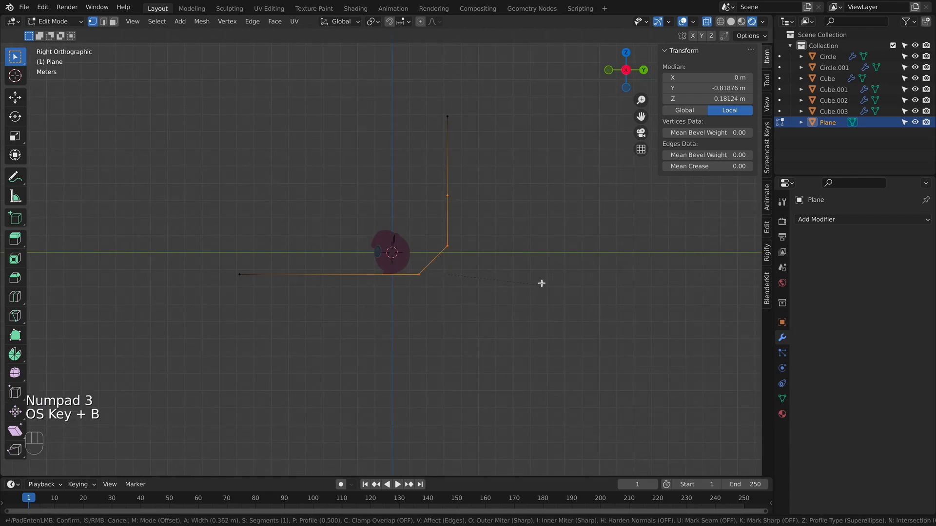
pyautogui.scroll(14, 557, 271)
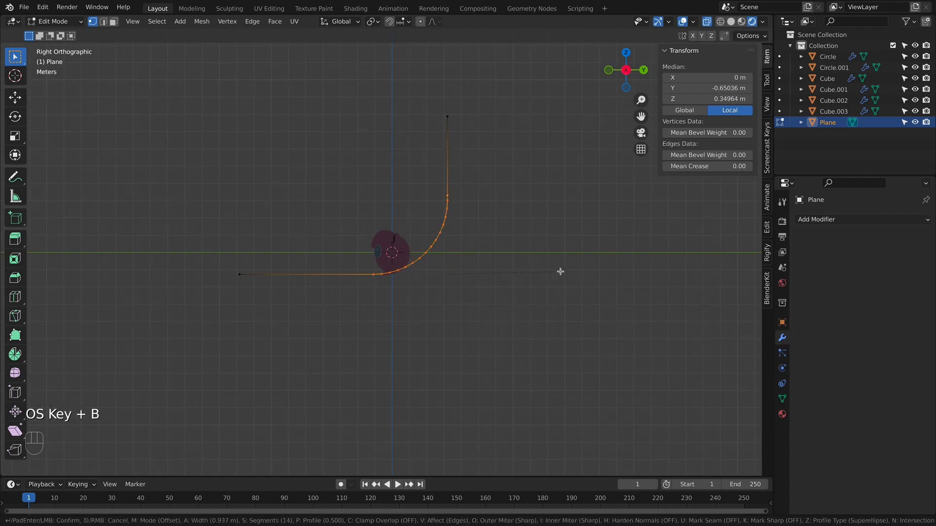
pyautogui.click(560, 272)
# - Move the backdrop's whole mesh about 3.5 m back along the Y axis, so the curve sits behind the character
pyautogui.press('a')
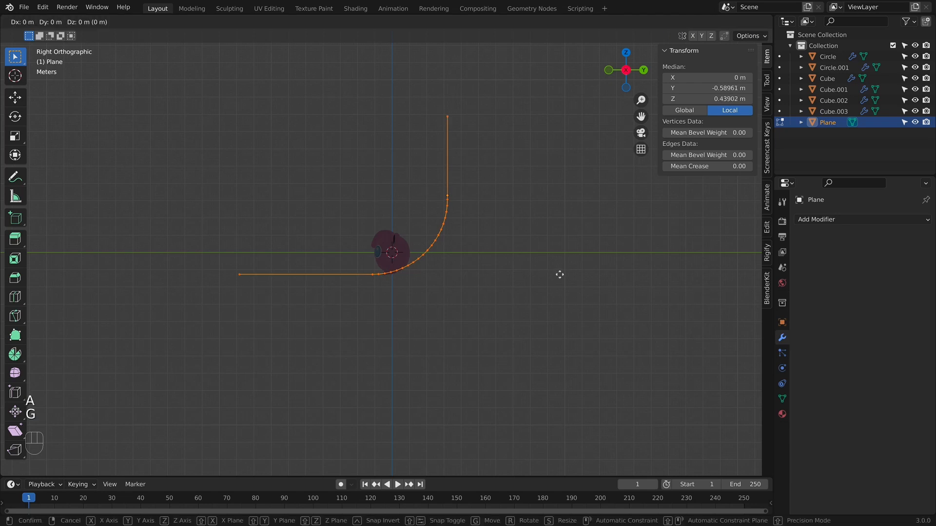
pyautogui.press('g')
pyautogui.press('x')
pyautogui.press('g')
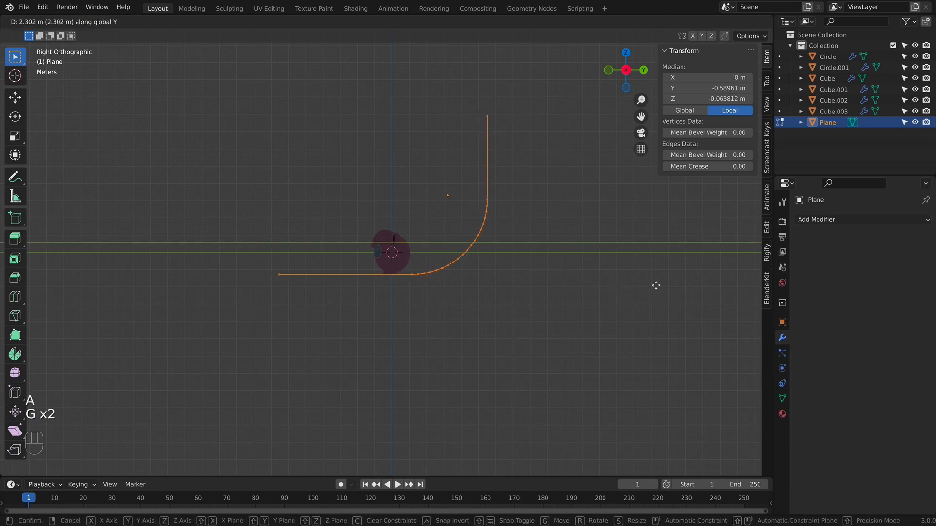
pyautogui.click(654, 281)
# - Lower the backdrop's mesh about 0.05 m along Z so the floor meets the character's feet
pyautogui.press('KP_1')
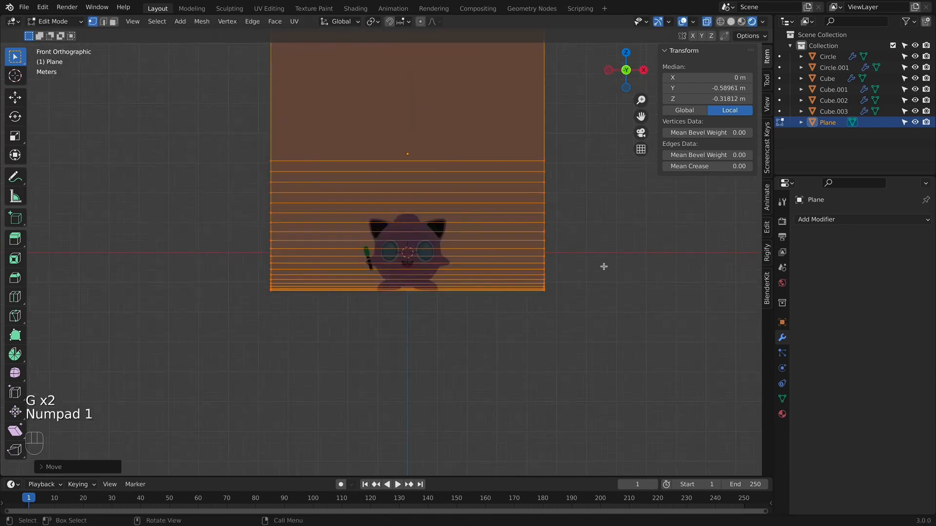
pyautogui.hotkey('alt', 'z')
pyautogui.scroll(4, 574, 260)
pyautogui.press('g')
pyautogui.press('z')
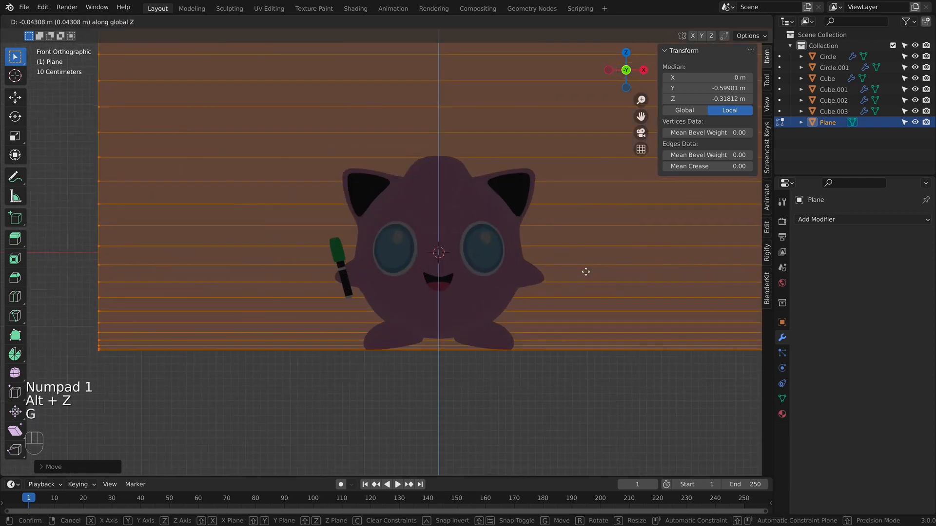
pyautogui.click(585, 272)
# - Return to Object Mode and set the viewport shading to Material Preview
pyautogui.scroll(3, 512, 328)
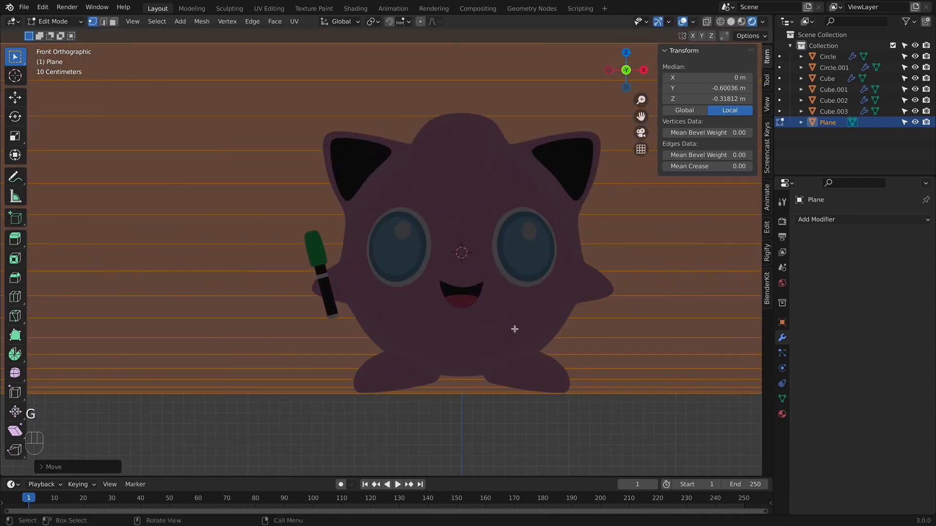
pyautogui.press('Tab')
pyautogui.click(741, 21)
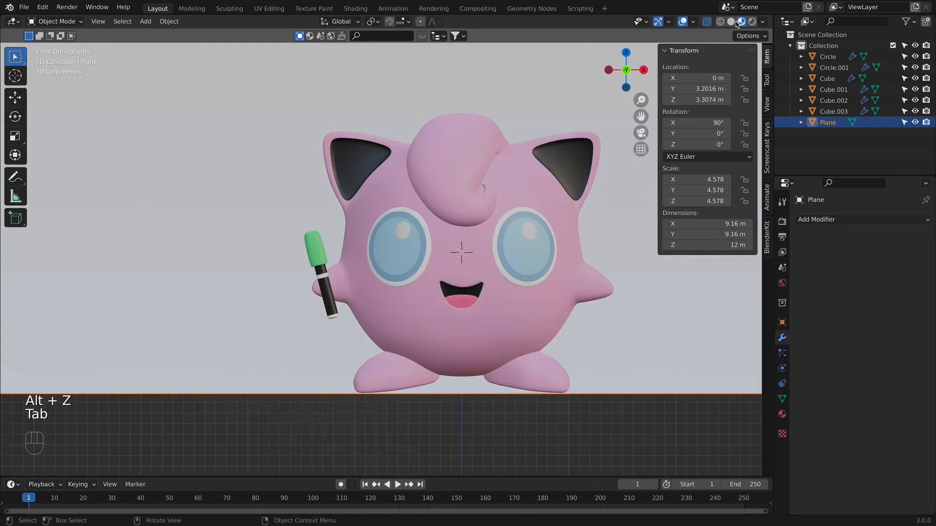
pyautogui.click(730, 22)
pyautogui.click(742, 22)
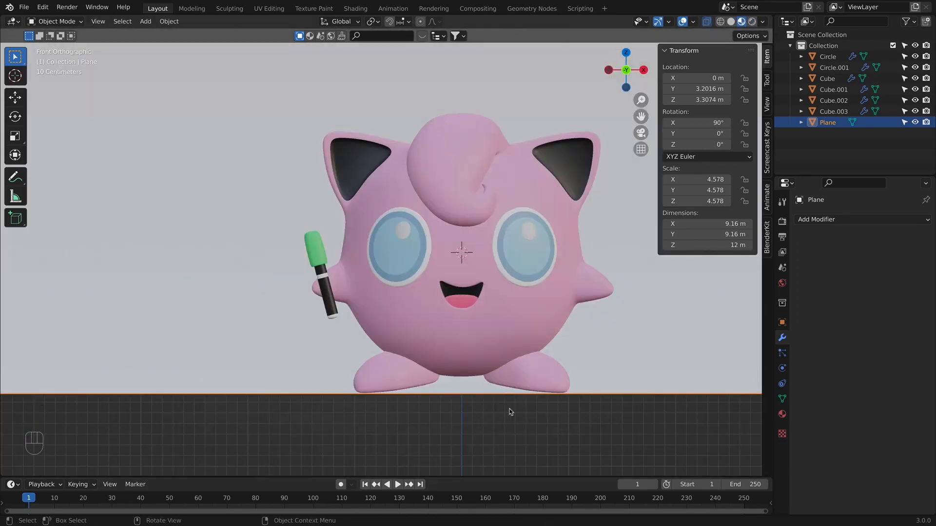
# - Widen the backdrop plane along the X axis only, to about 14.4 m
pyautogui.scroll(-4, 518, 420)
pyautogui.click(512, 299)
pyautogui.press('s')
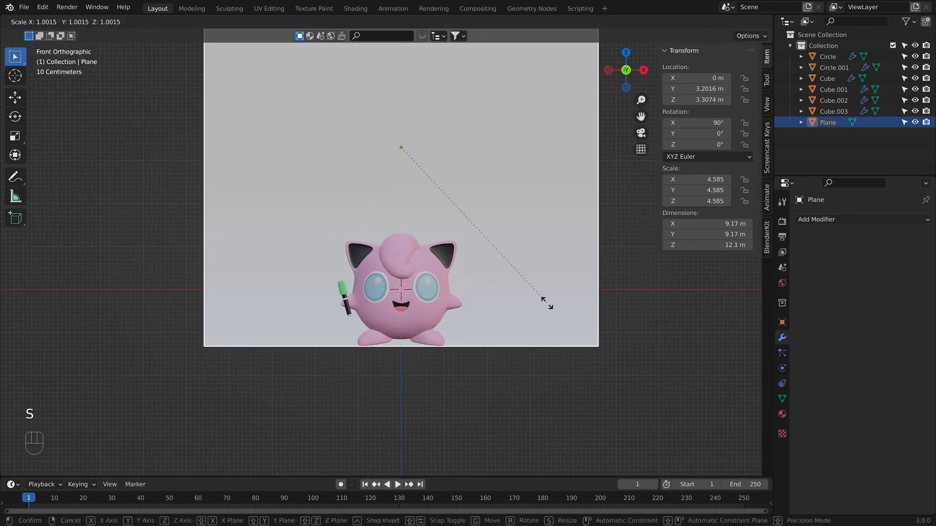
pyautogui.rightClick(602, 308)
pyautogui.press('s')
pyautogui.press('x')
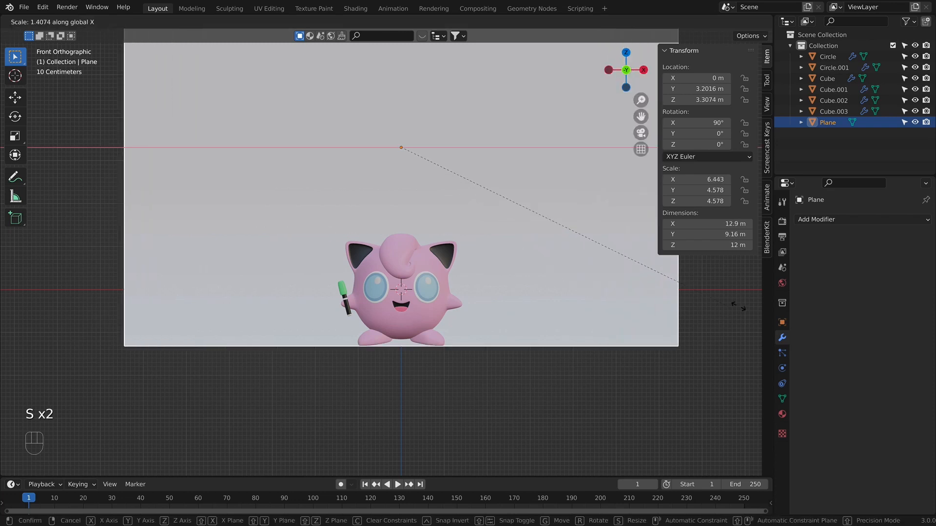
pyautogui.click(767, 310)
pyautogui.scroll(-3, 226, 347)
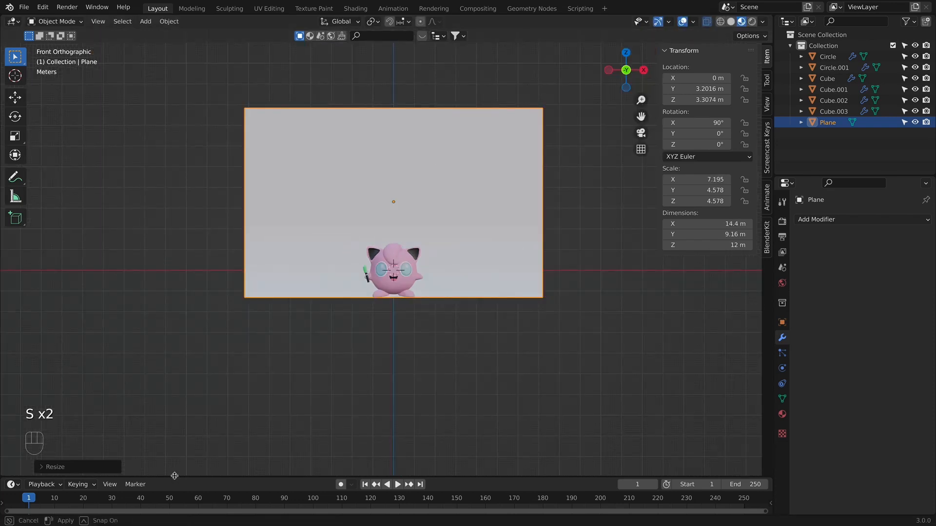
# - Enlarge the timeline area, turn it into a Shader Editor and show the World node tree in it
pyautogui.moveTo(178, 476); pyautogui.dragTo(175, 335)
pyautogui.click(13, 343)
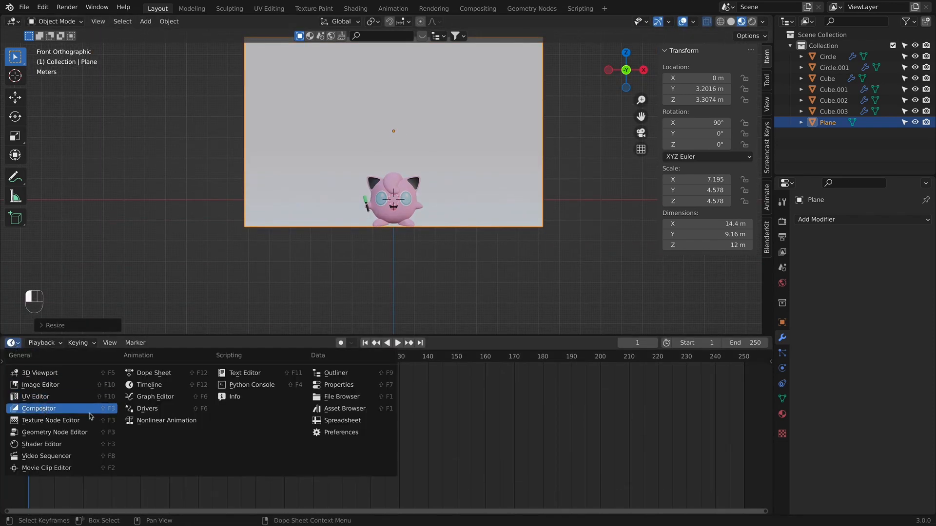
pyautogui.click(37, 444)
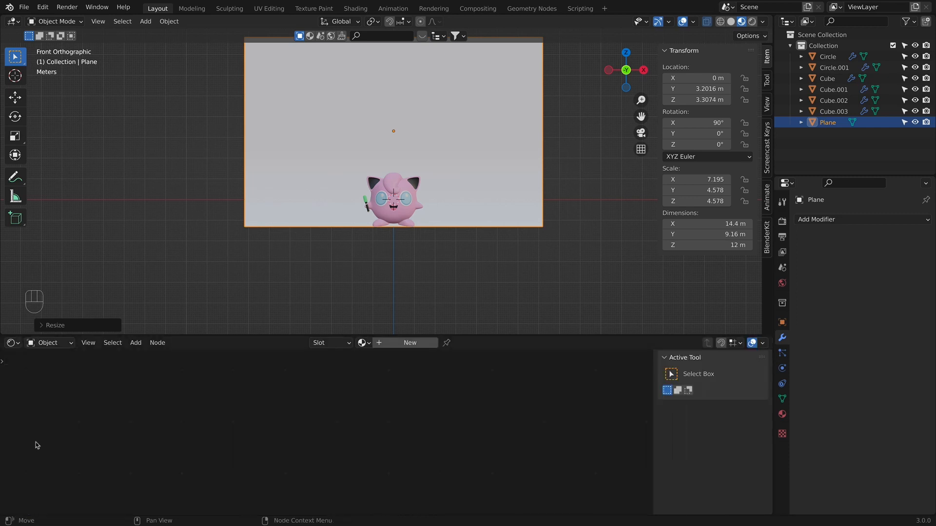
pyautogui.click(49, 342)
pyautogui.click(43, 367)
pyautogui.press('Home')
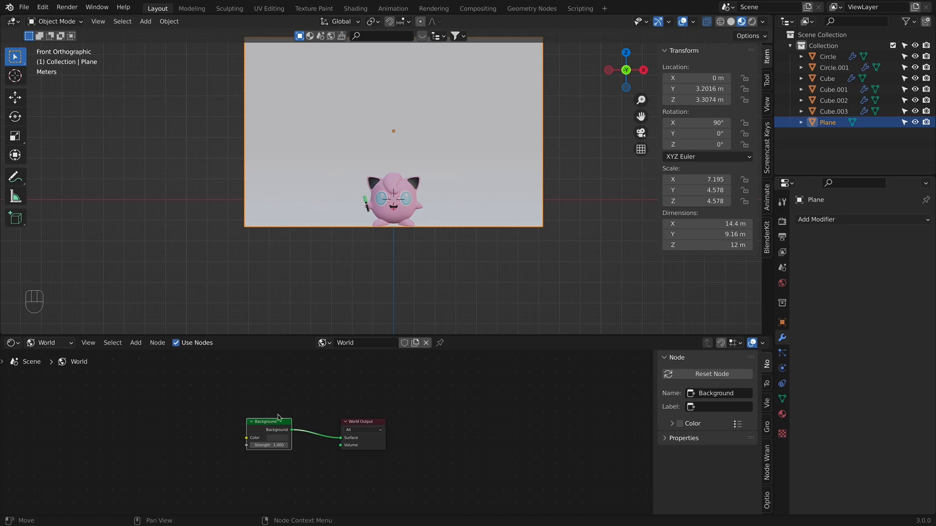
# - Add Texture Coordinate, Mapping and Environment Texture nodes feeding the world's Background node, and place them clear of it
pyautogui.moveTo(318, 408); pyautogui.dragTo(366, 414, button='middle')
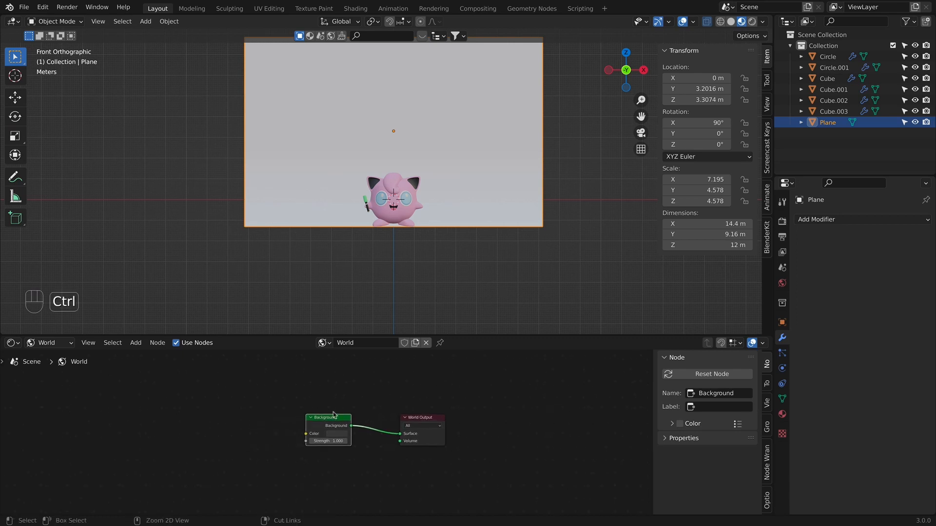
pyautogui.hotkey('ctrl', 't')
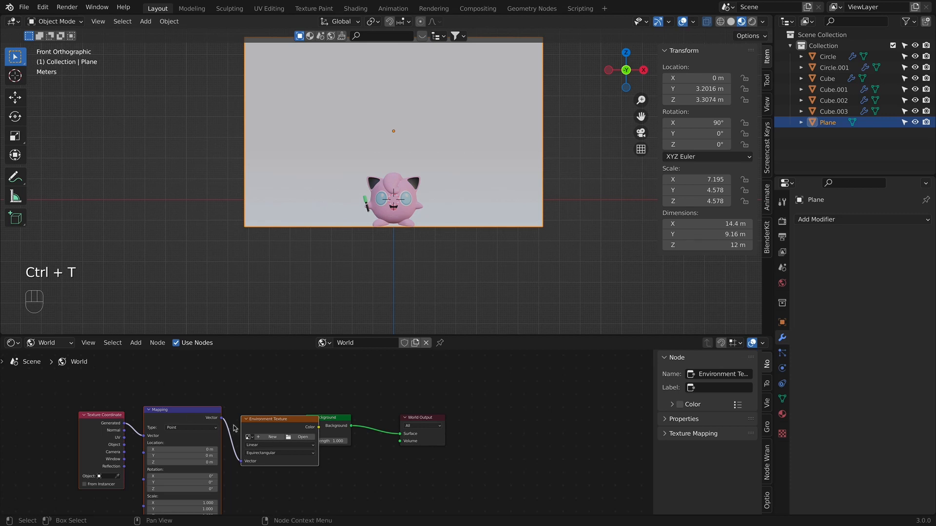
pyautogui.press('g')
pyautogui.click(194, 420)
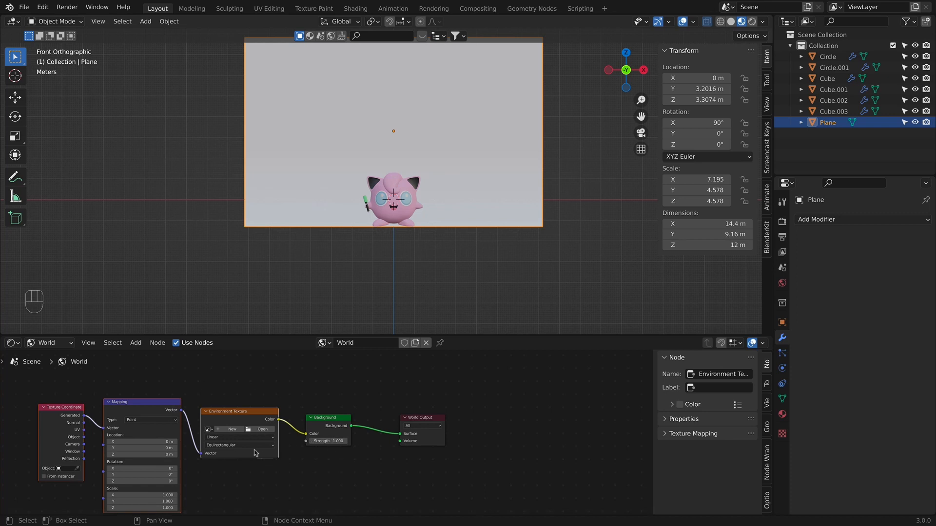
# - Search the add-ons in the Preferences for "node" to check whether Node Wrangler is enabled
pyautogui.click(42, 7)
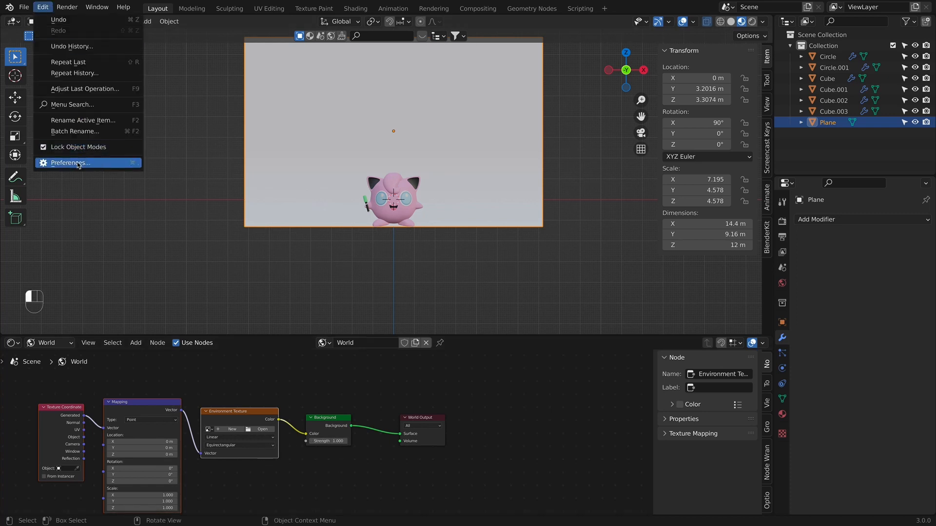
pyautogui.click(349, 54)
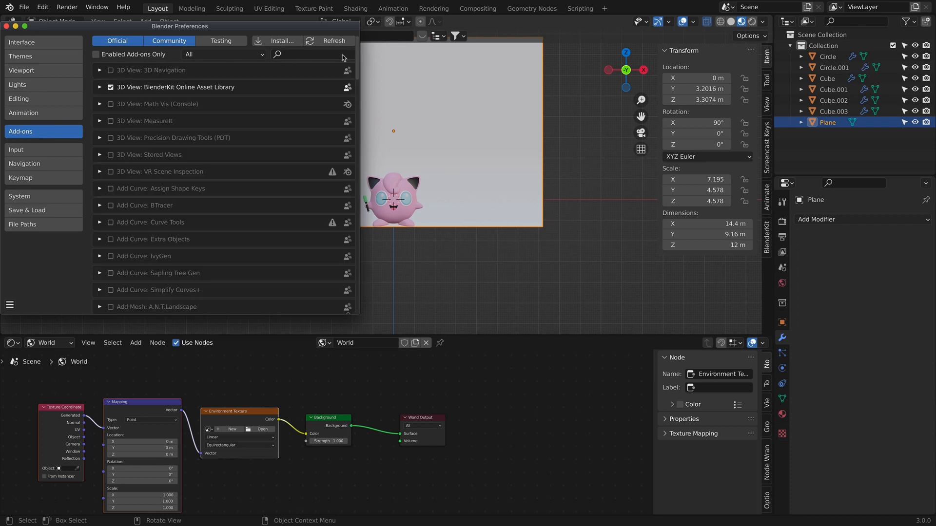
pyautogui.write('node')
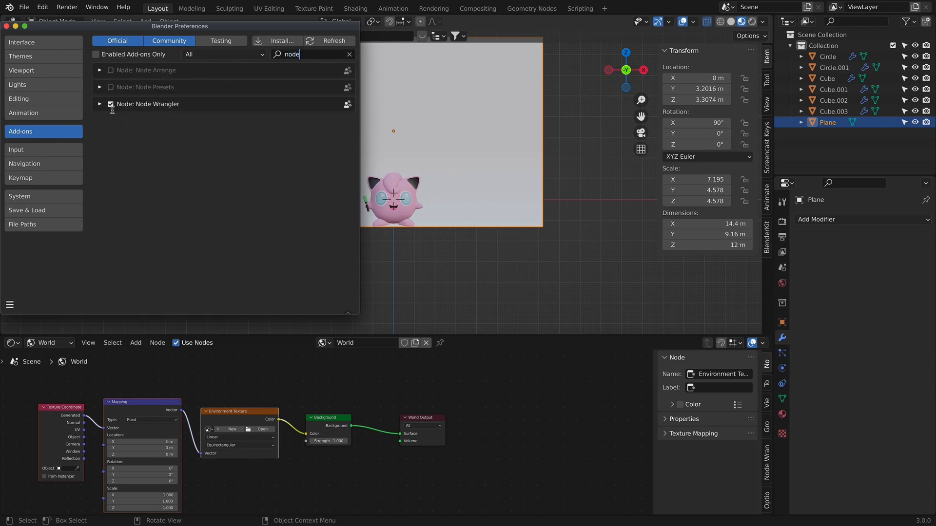
pyautogui.click(6, 26)
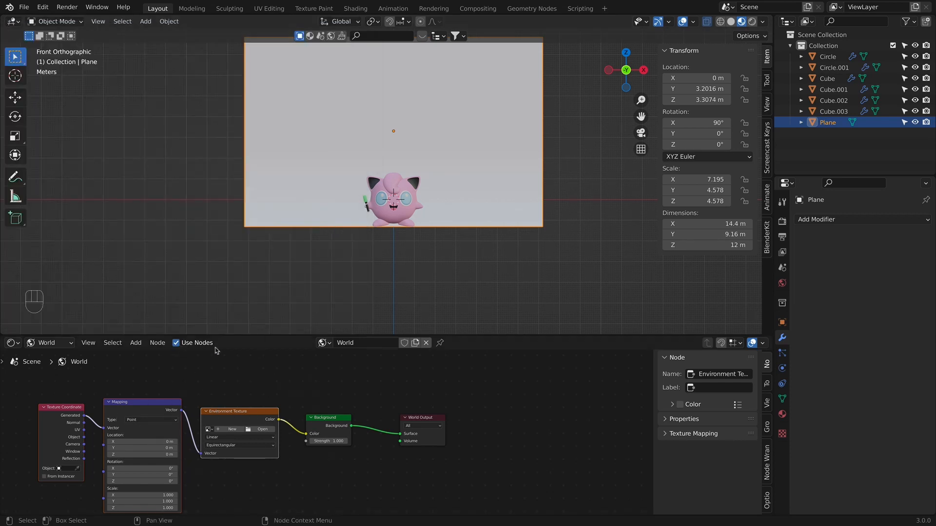
# - Load kiara_1_dawn_2k.hdr from the HDRI folder into the Environment Texture node
pyautogui.click(261, 429)
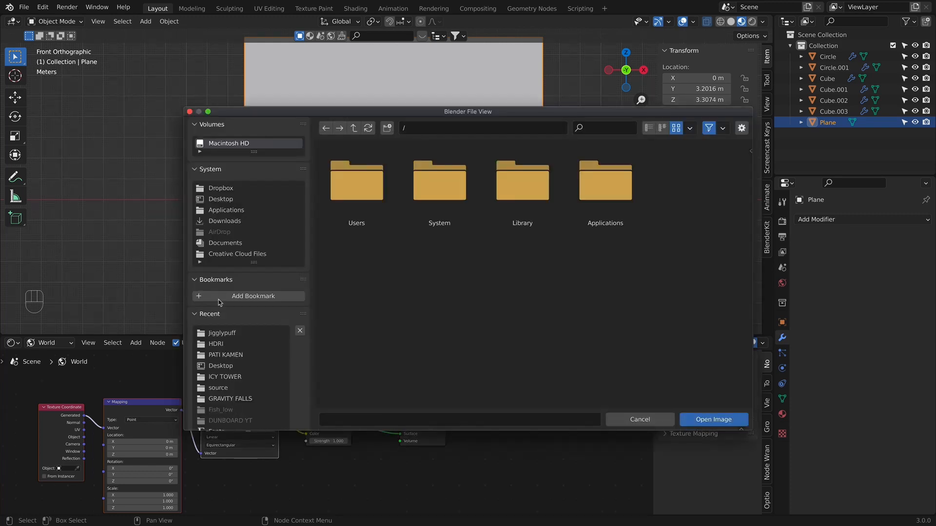
pyautogui.click(226, 347)
pyautogui.click(523, 273)
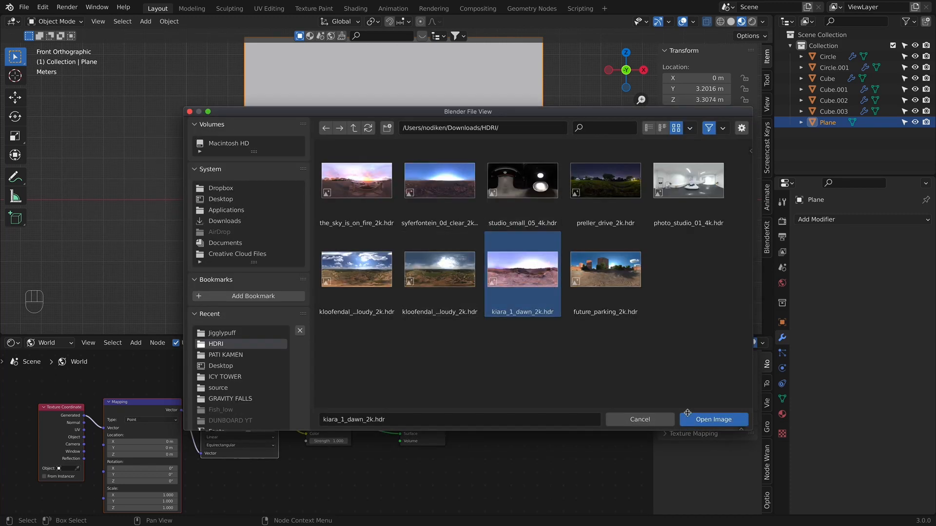
pyautogui.click(711, 420)
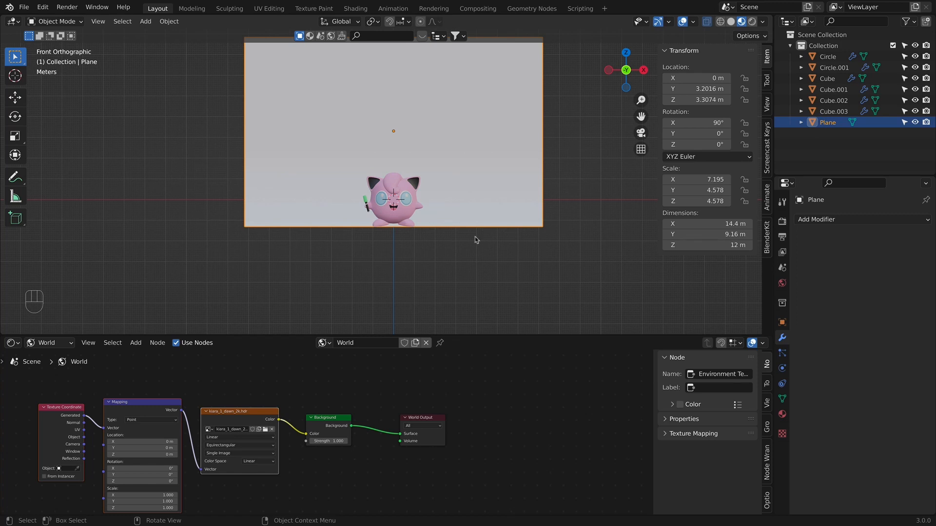
# - Switch the viewport to Rendered shading and inspect the character and backdrop under the HDRI lighting
pyautogui.click(752, 21)
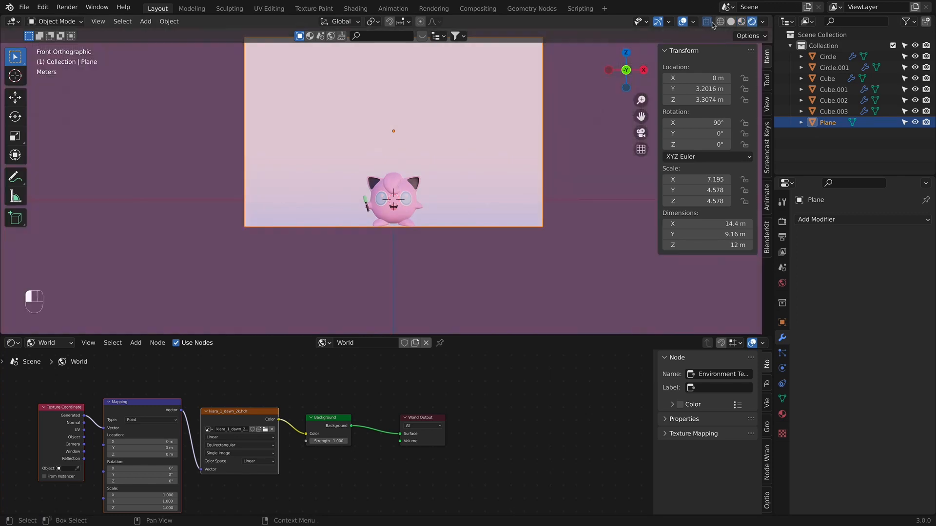
pyautogui.hotkey('alt', 'z')
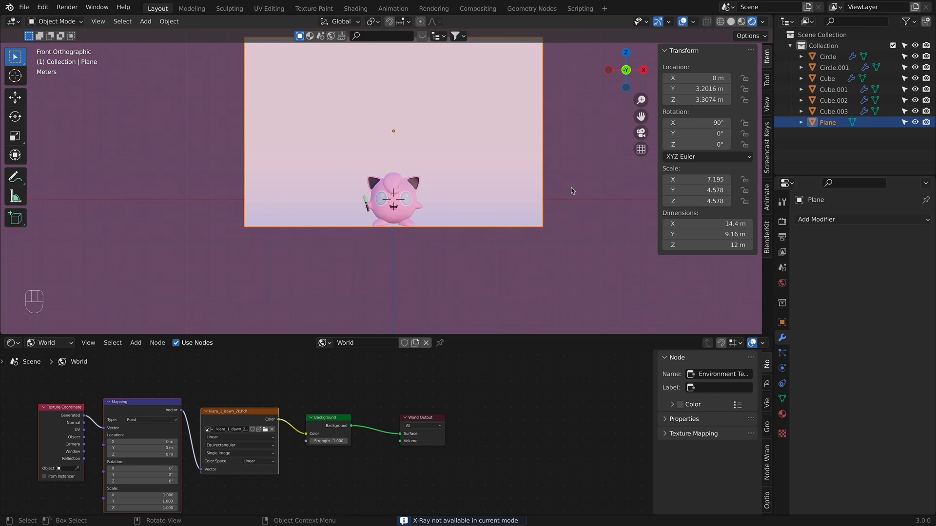
pyautogui.moveTo(528, 178); pyautogui.dragTo(507, 197, button='middle')
pyautogui.press('KP_1')
pyautogui.scroll(3, 491, 212)
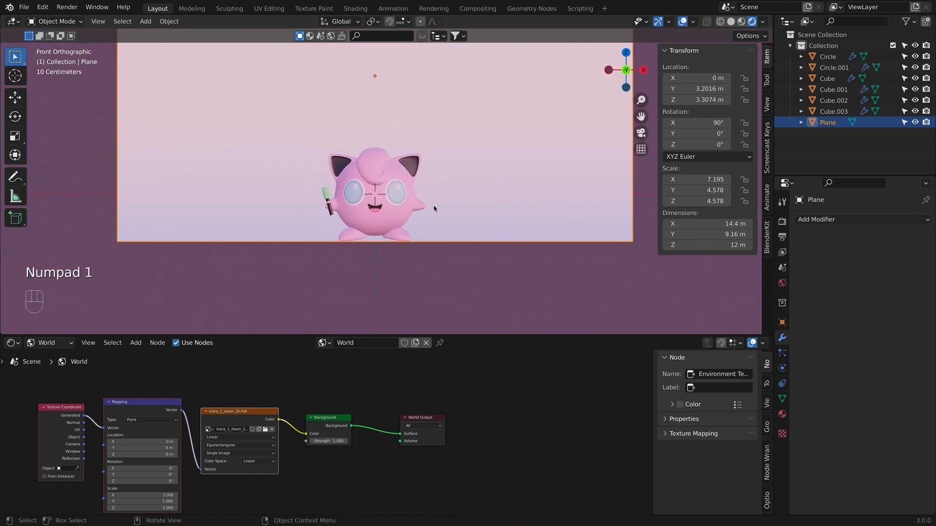
# - Add a camera at the world origin and look through it
pyautogui.hotkey('shift', 'a')
pyautogui.click(370, 368)
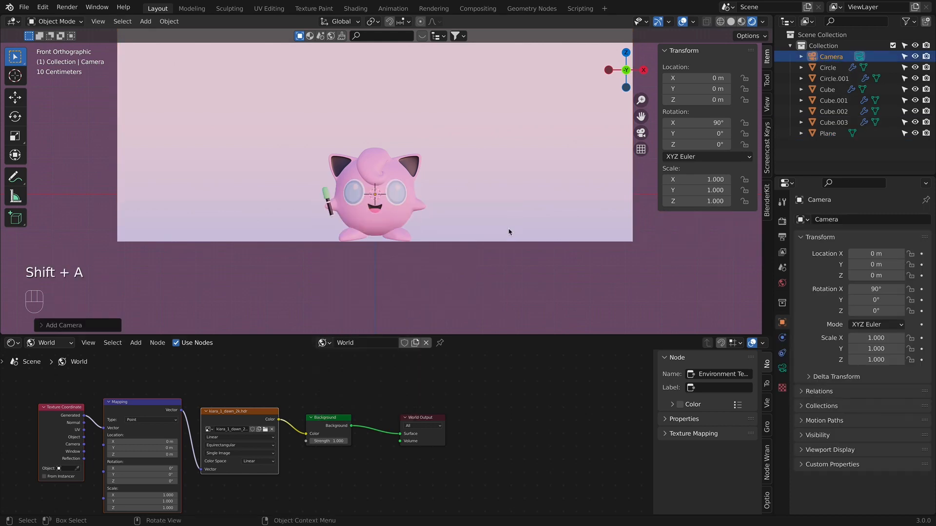
pyautogui.press('KP_0')
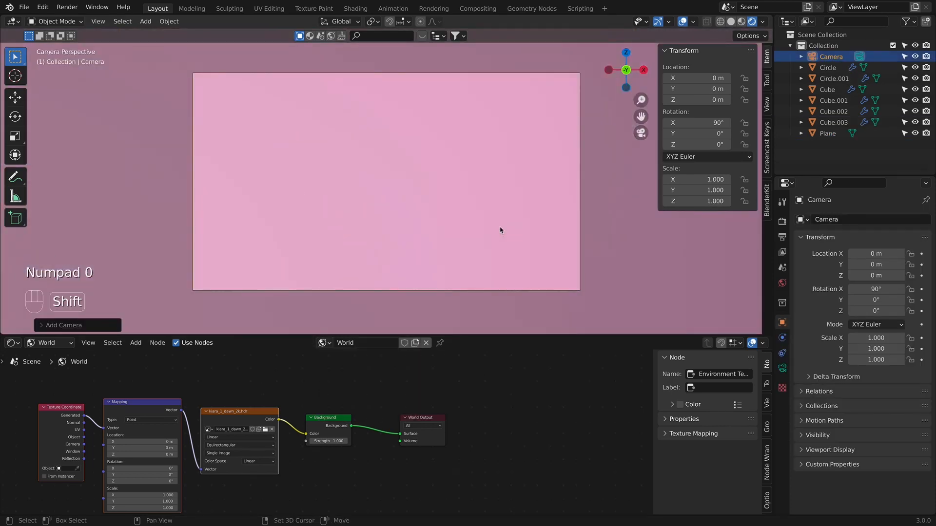
# - Walk-navigate the camera back to about Y -8.28 m and Z 0.39 m, tilted to about 87.9°, so the whole character fits the frame
pyautogui.hotkey('shift', '`')
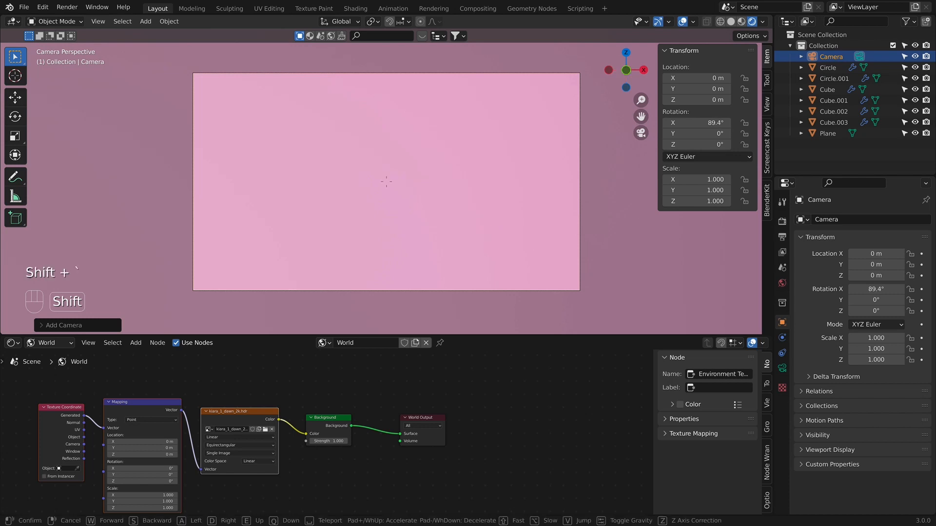
pyautogui.press('s')
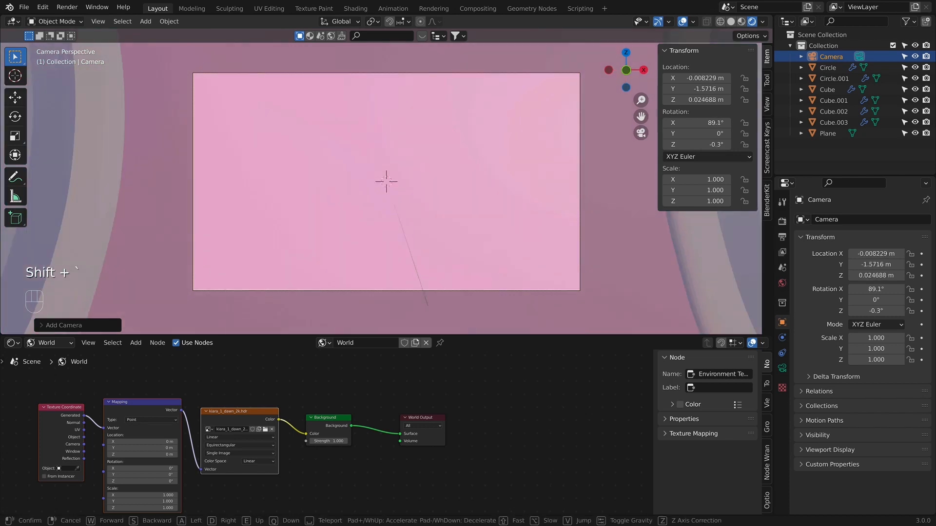
pyautogui.press('s')
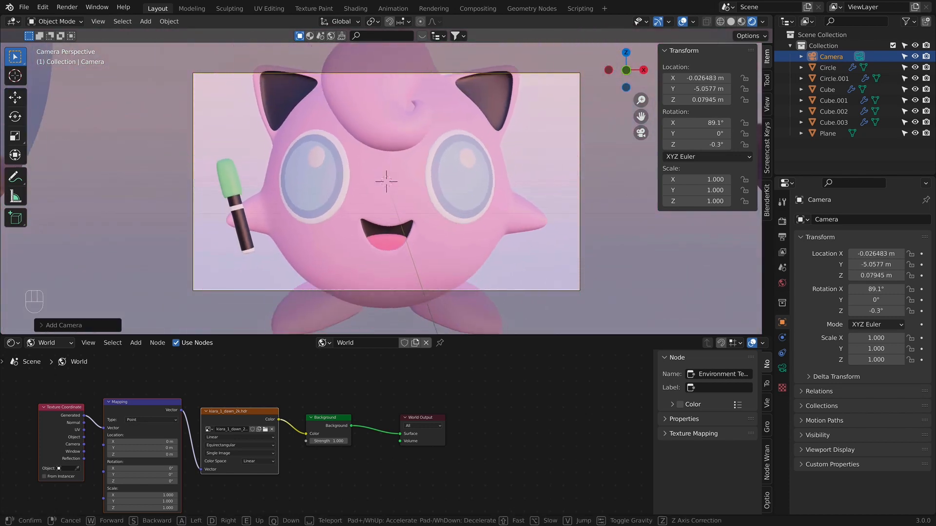
pyautogui.press('s')
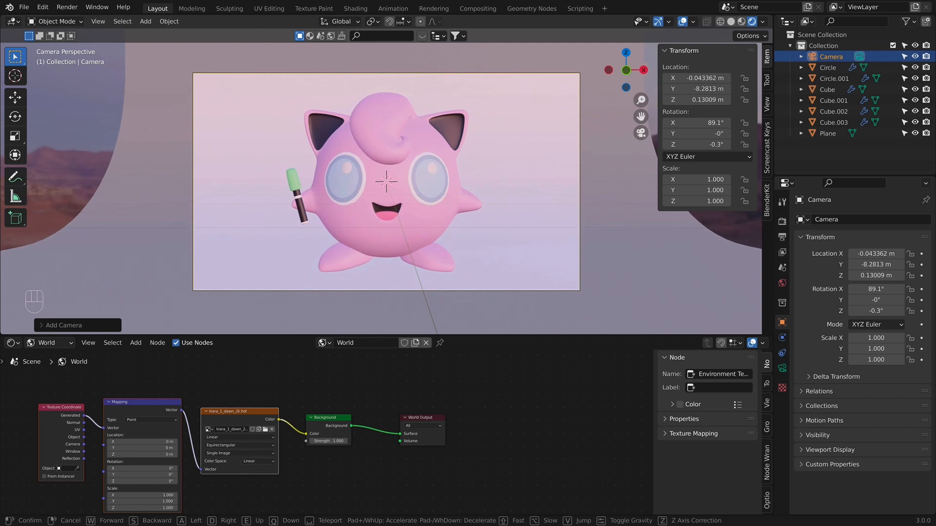
pyautogui.press('s')
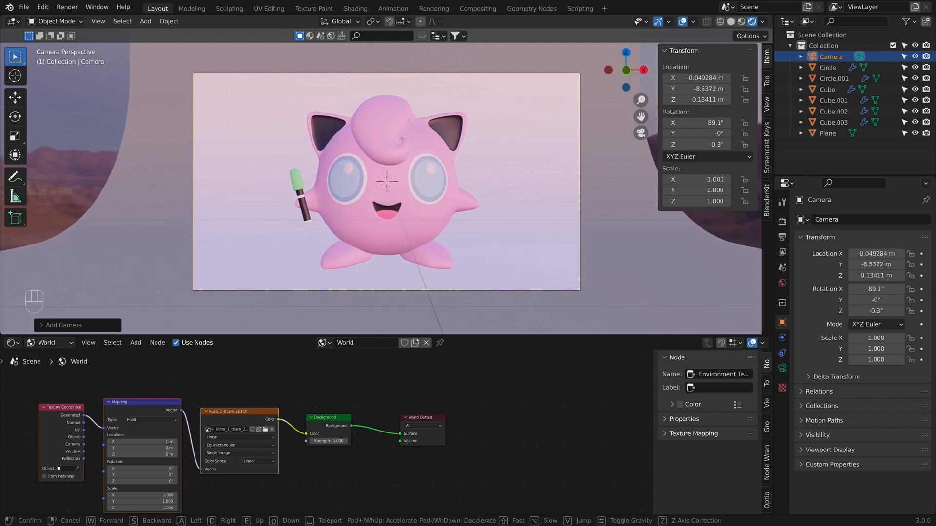
pyautogui.press('w')
pyautogui.press('e')
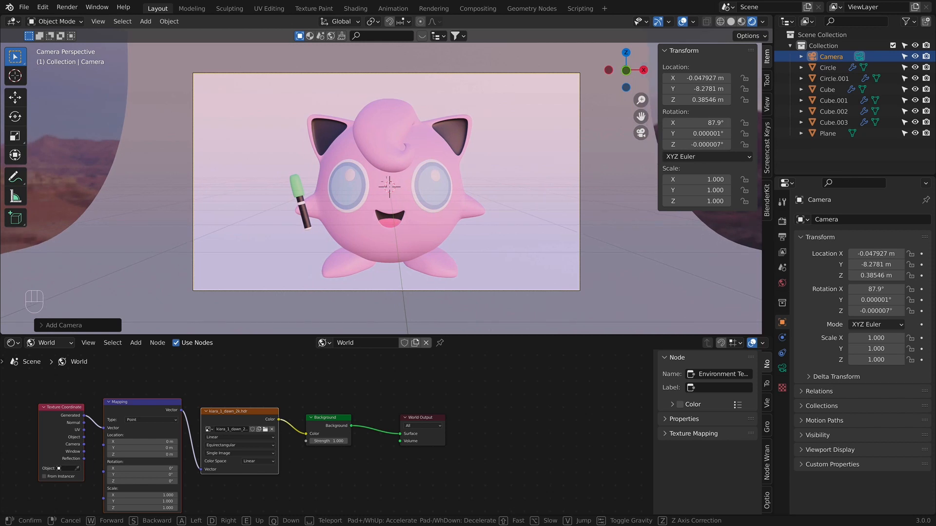
pyautogui.press('Return')
# - Change the base color of the eyes' Material.003 to a brighter, more saturated cyan
pyautogui.click(438, 179)
pyautogui.click(444, 196)
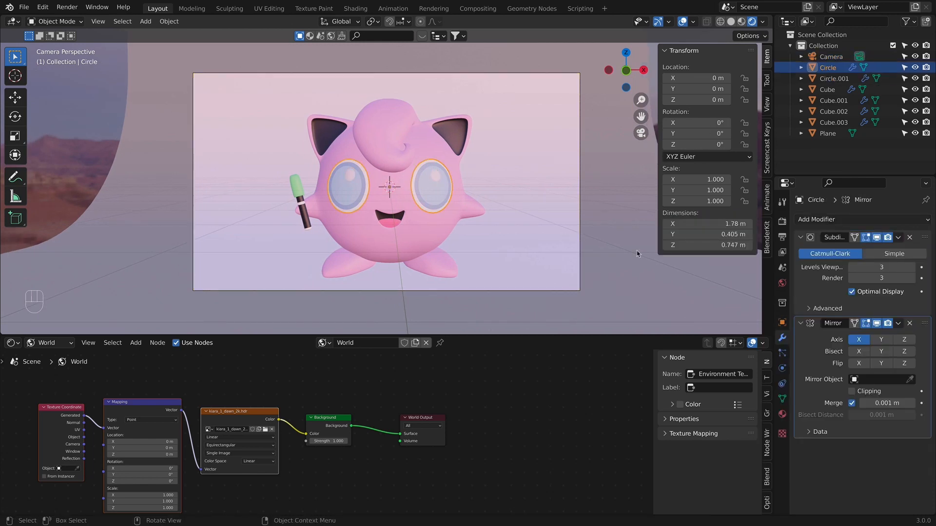
pyautogui.click(782, 415)
pyautogui.click(851, 234)
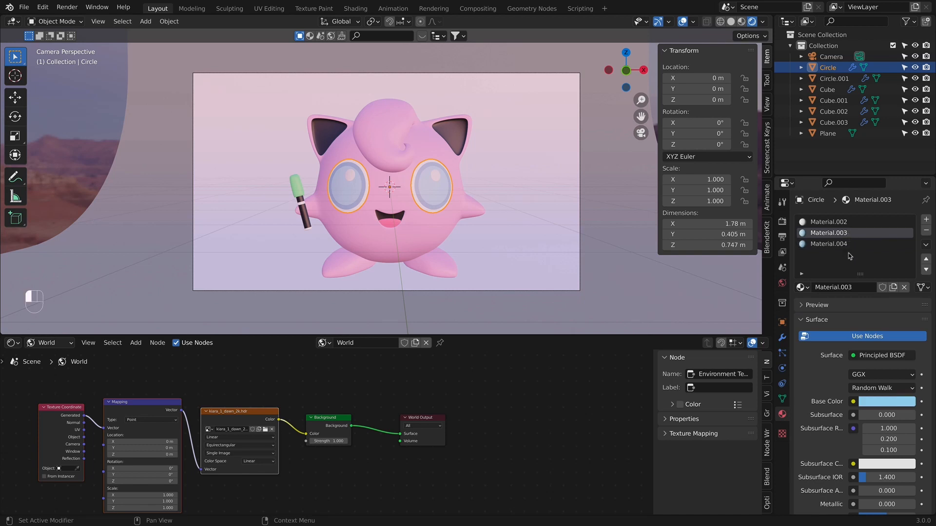
pyautogui.click(878, 401)
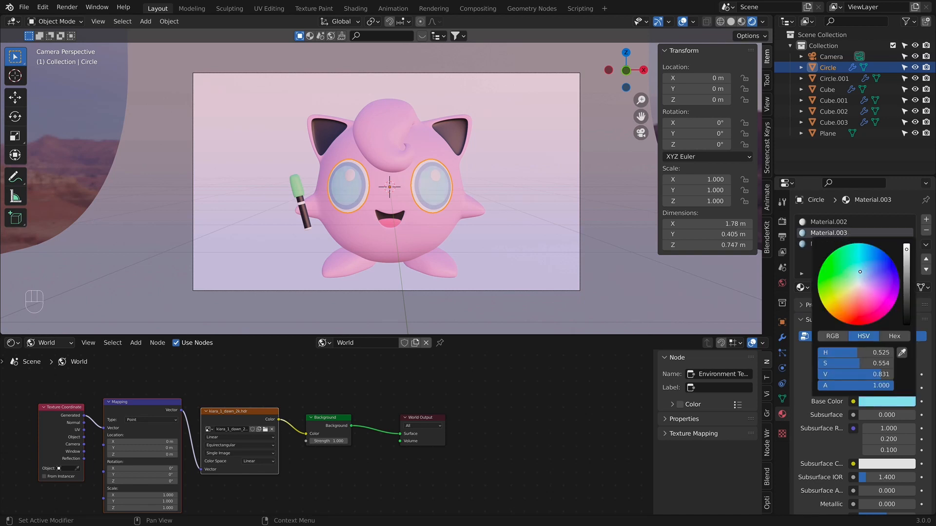
pyautogui.moveTo(903, 254); pyautogui.dragTo(905, 246)
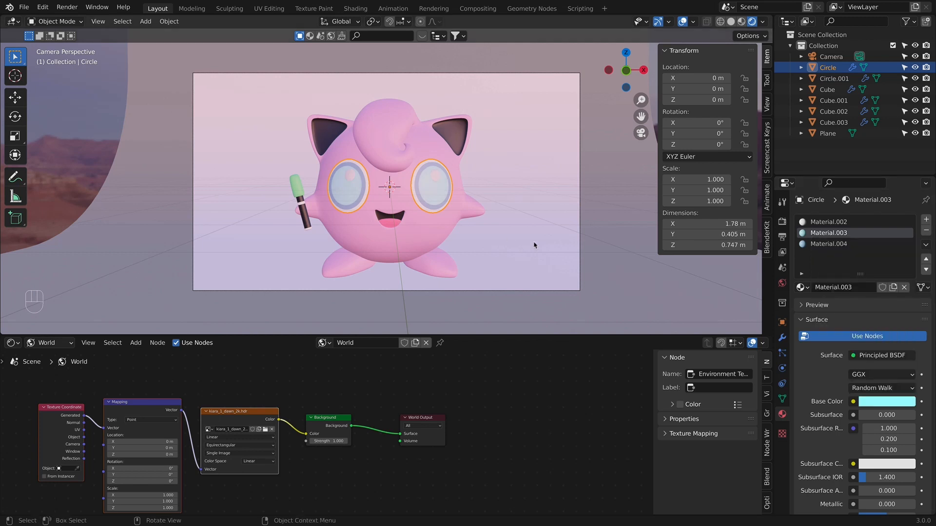
pyautogui.click(883, 401)
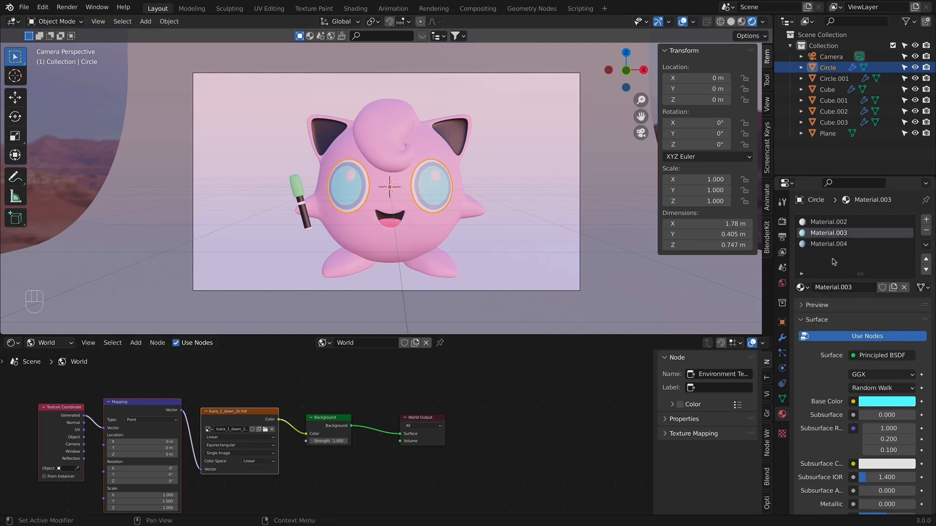
# - Set the base color of the eyes' Material.004 to a bright blue with hue 0.560, saturation 0.824 and value 1.000
pyautogui.click(829, 245)
pyautogui.click(900, 403)
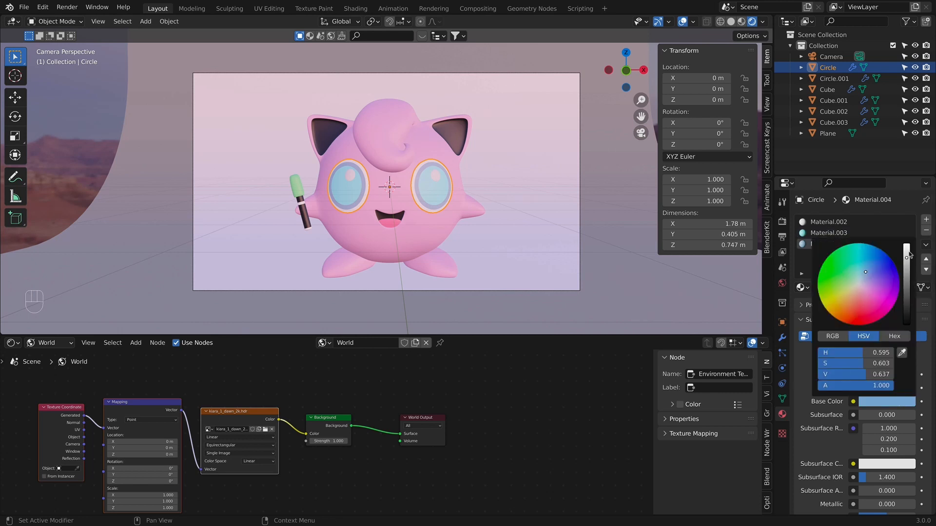
pyautogui.moveTo(909, 254); pyautogui.dragTo(907, 246)
pyautogui.moveTo(866, 279); pyautogui.dragTo(865, 268)
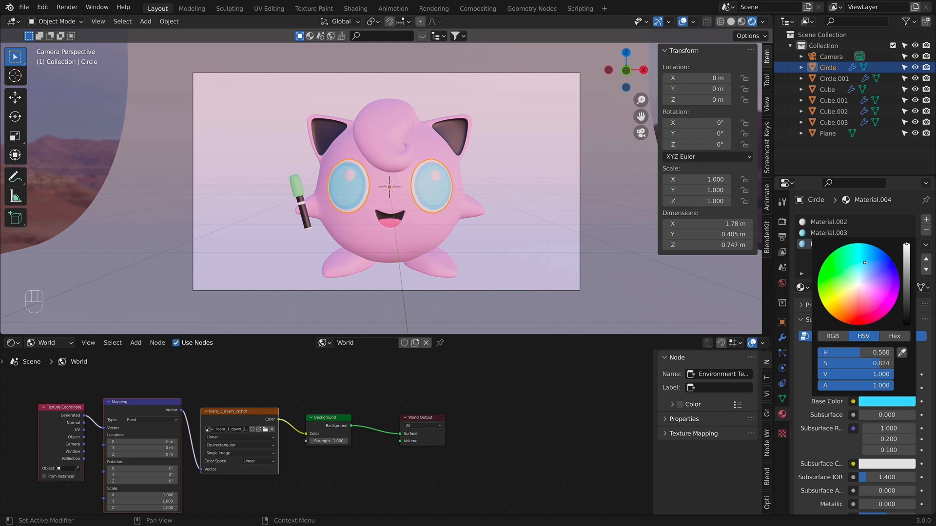
pyautogui.click(546, 245)
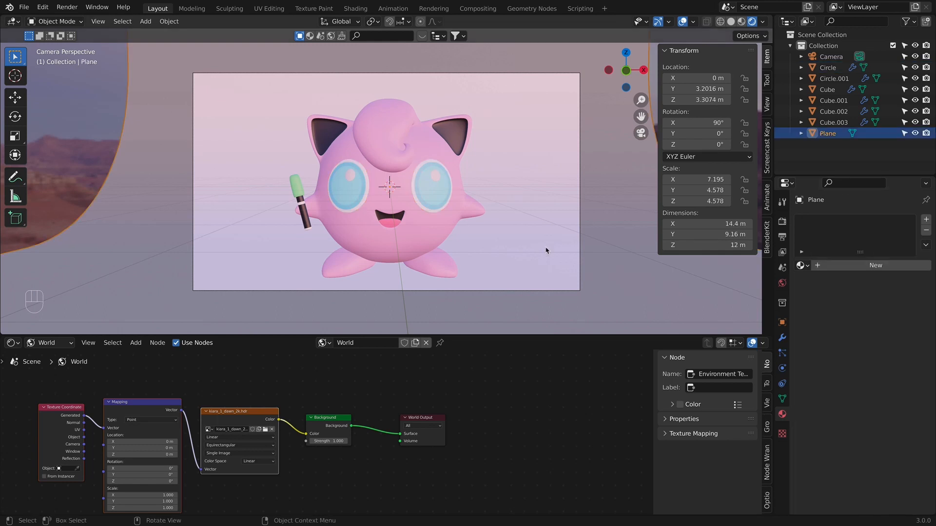
# - Switch the render engine to Cycles and save the file as untitled.blend in the untitled folder
pyautogui.scroll(-2, 542, 247)
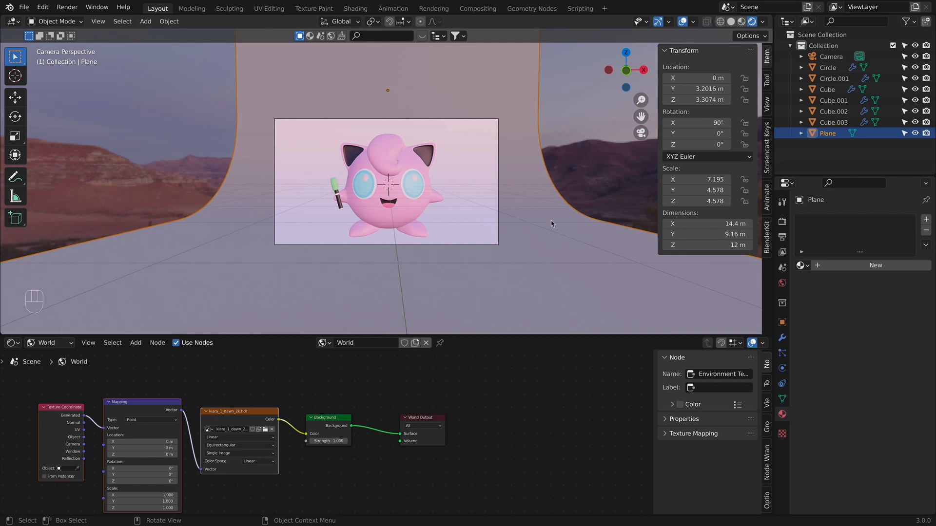
pyautogui.click(782, 221)
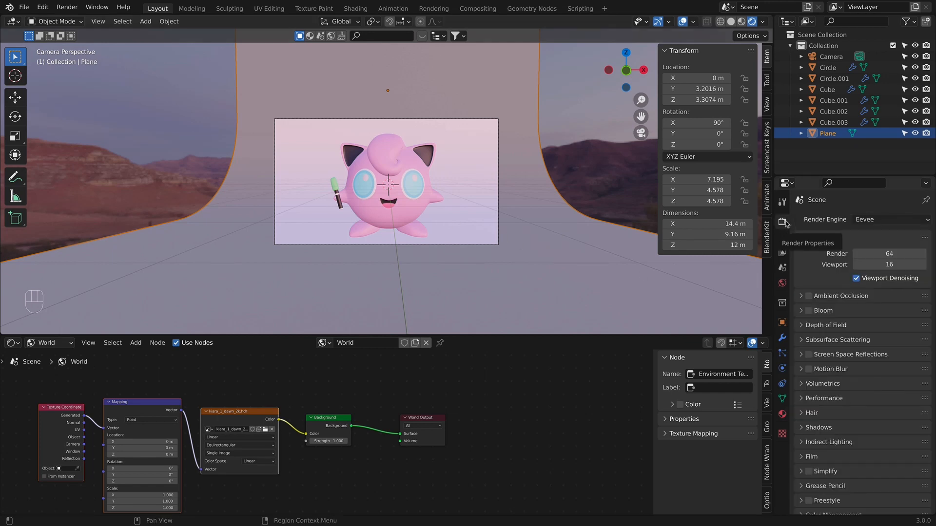
pyautogui.click(881, 219)
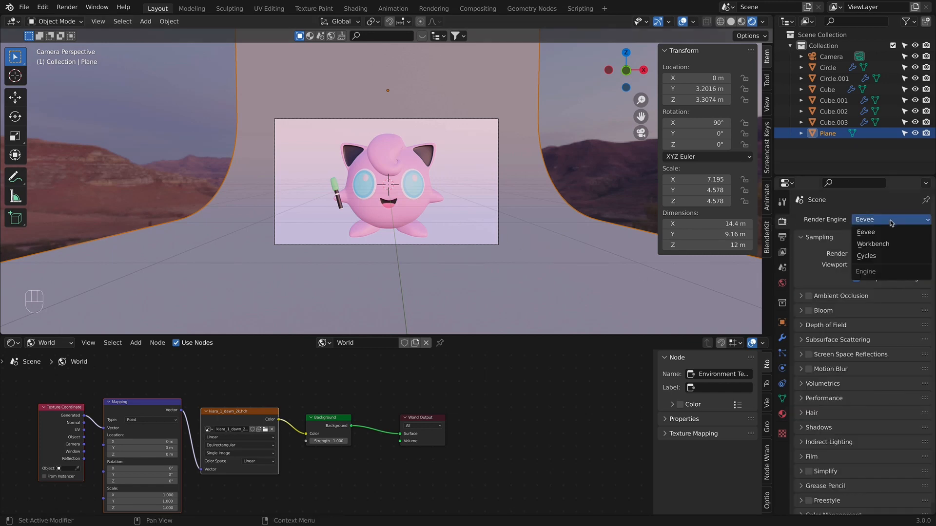
pyautogui.click(873, 260)
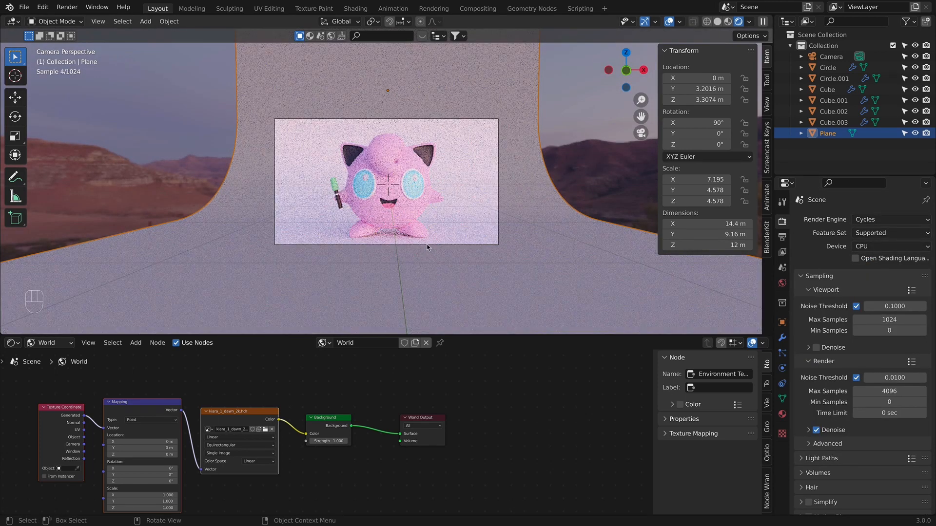
pyautogui.press('super+s')
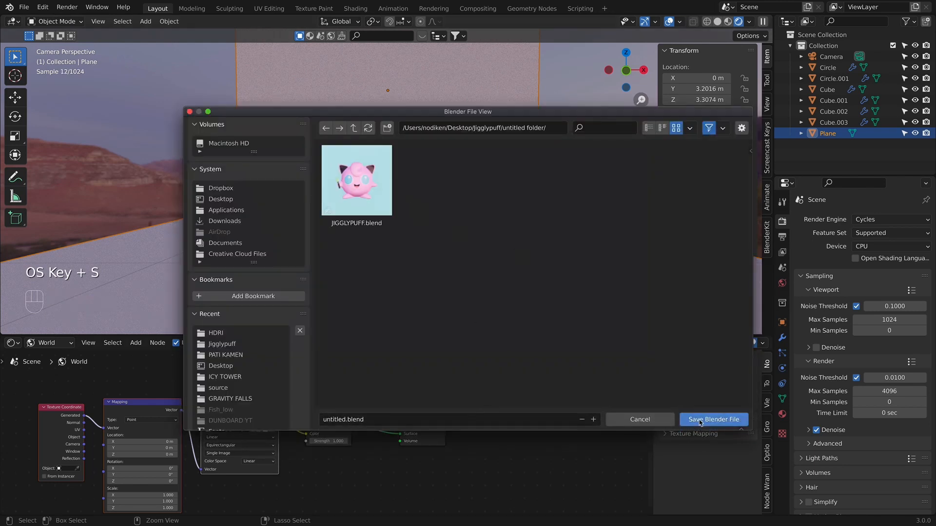
pyautogui.click(699, 420)
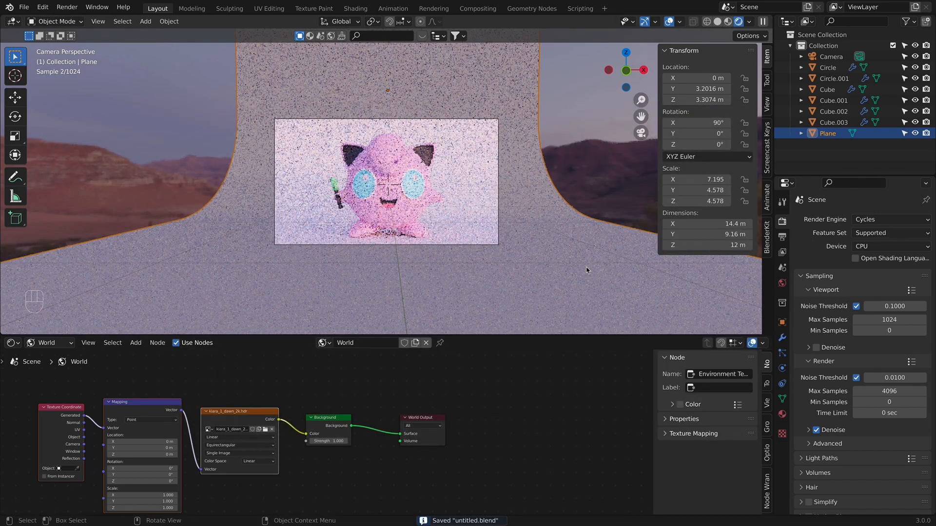
# - Enable viewport denoising and set the render's maximum samples to 1024
pyautogui.scroll(-1, 838, 337)
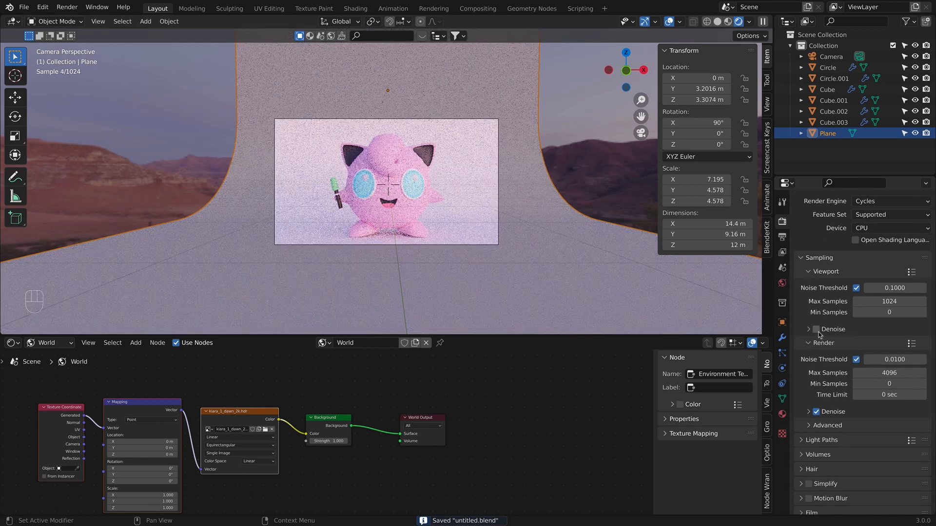
pyautogui.click(816, 330)
pyautogui.scroll(-4, 848, 334)
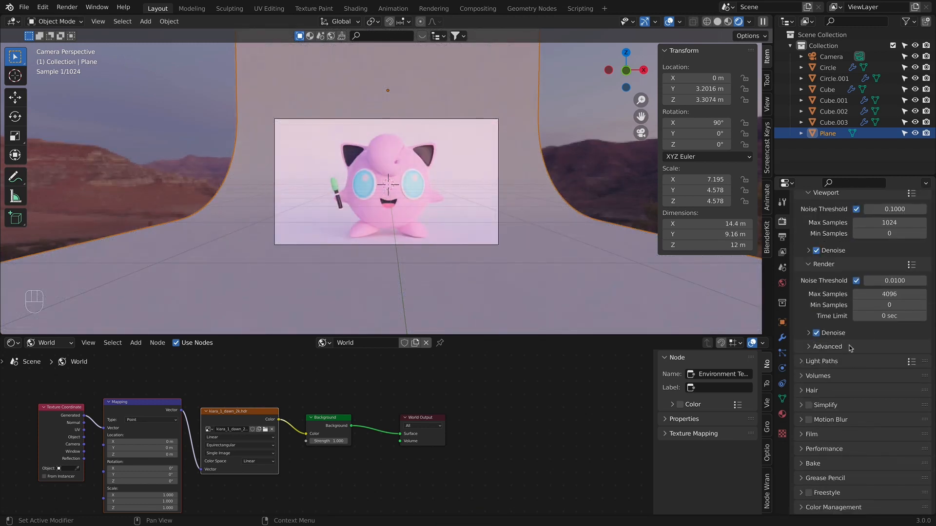
pyautogui.click(903, 295)
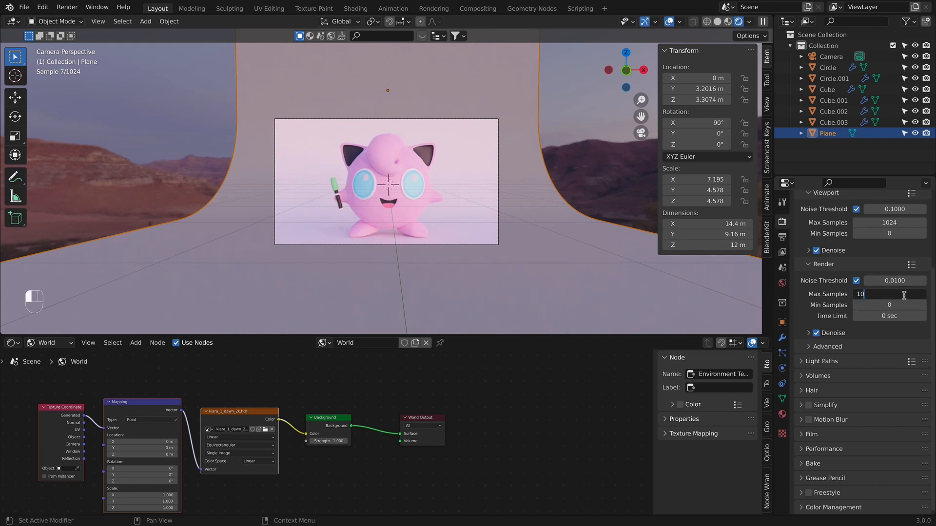
pyautogui.write('1024')
pyautogui.press('Return')
pyautogui.scroll(2, 840, 243)
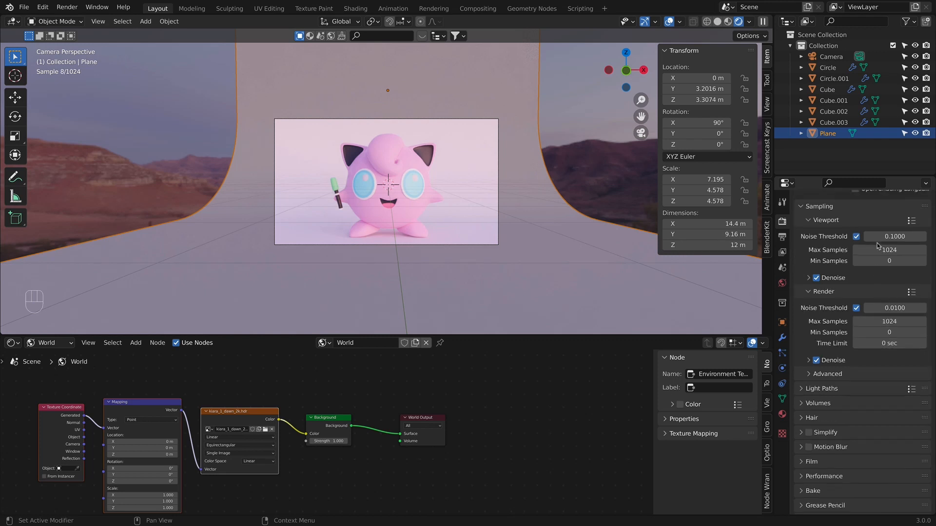
# - Try the Very High Contrast look in Color Management and settle on High Contrast
pyautogui.scroll(-2, 863, 273)
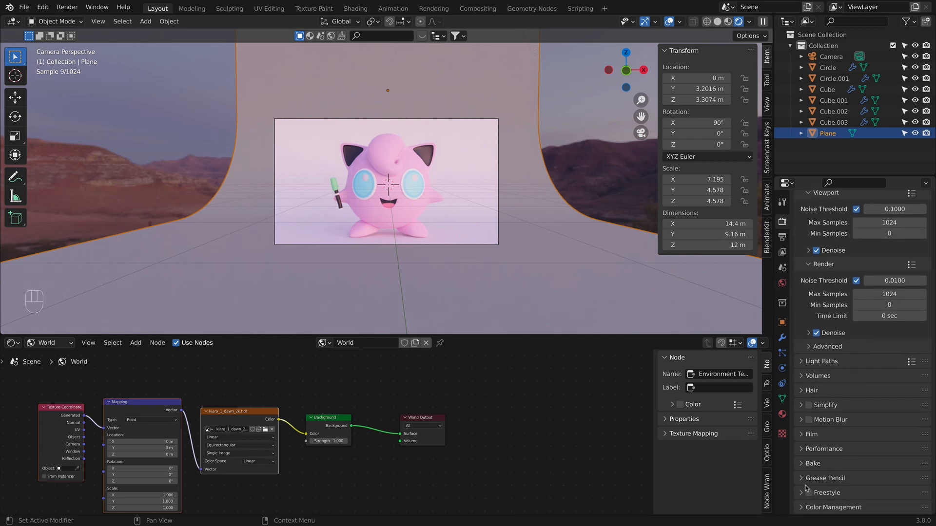
pyautogui.click(817, 508)
pyautogui.scroll(-5, 896, 466)
pyautogui.click(895, 460)
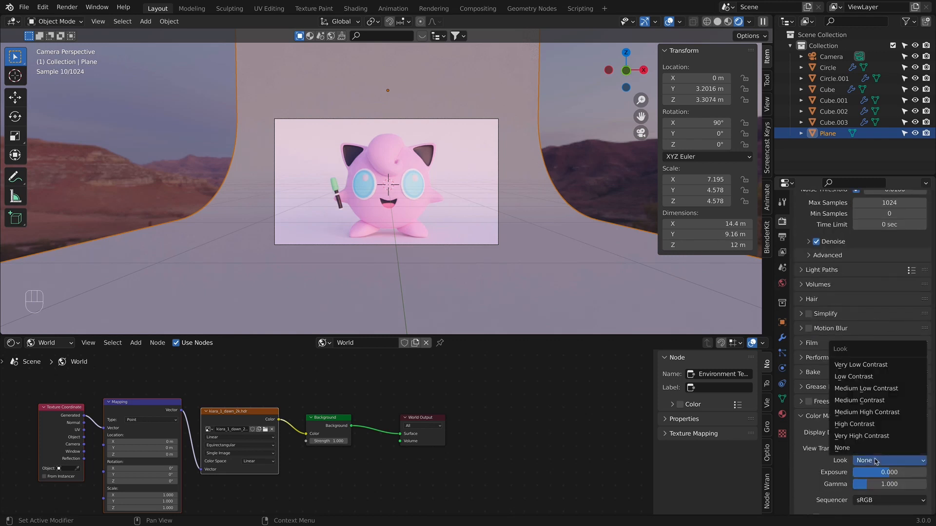
pyautogui.click(864, 435)
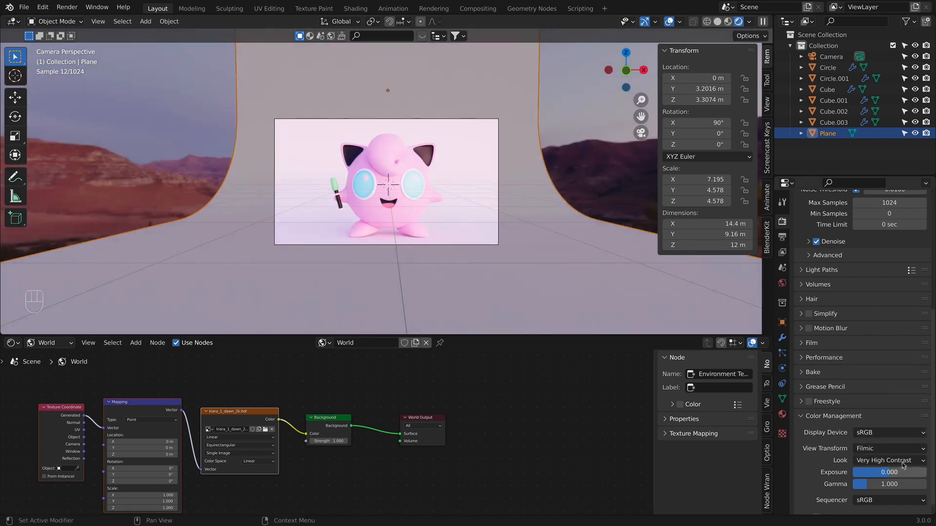
pyautogui.click(883, 461)
pyautogui.click(882, 425)
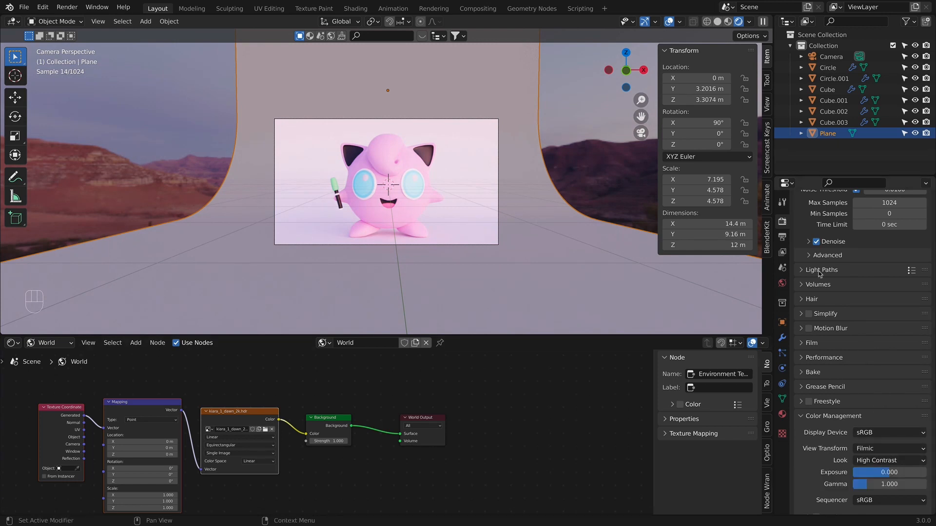
# - Set the render output path to the Jigglypuff folder on the Desktop and review the output settings
pyautogui.click(783, 237)
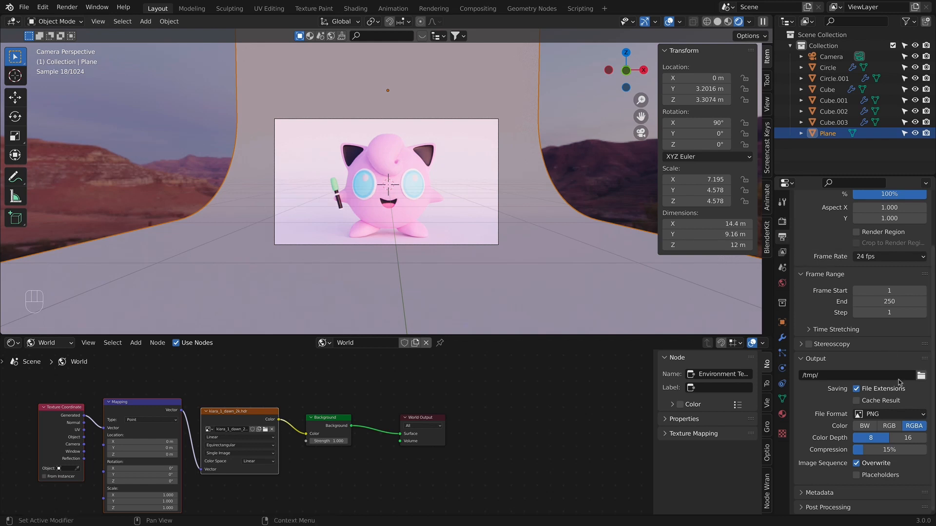
pyautogui.click(920, 376)
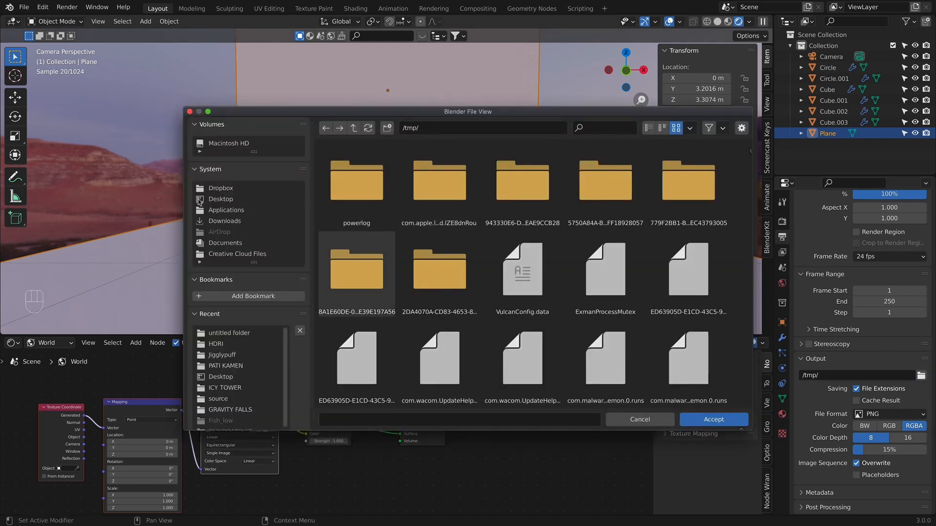
pyautogui.click(227, 201)
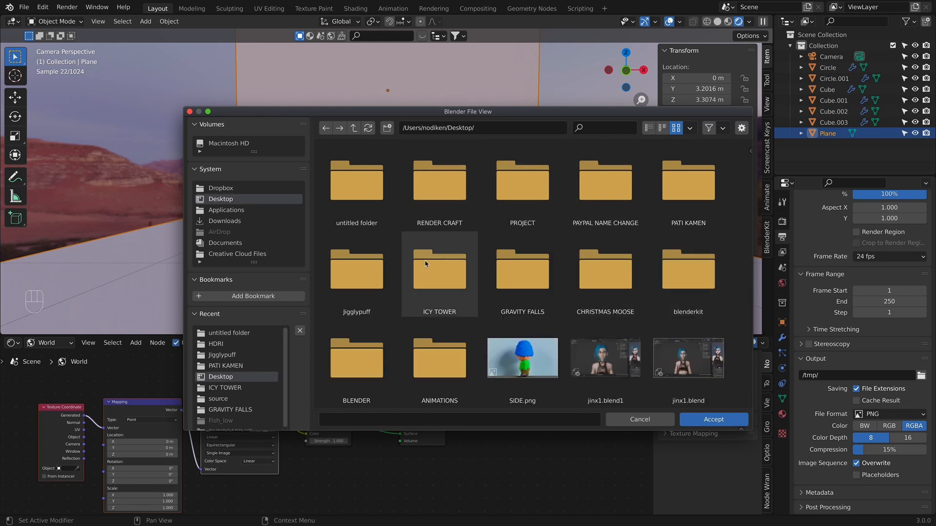
pyautogui.doubleClick(385, 281)
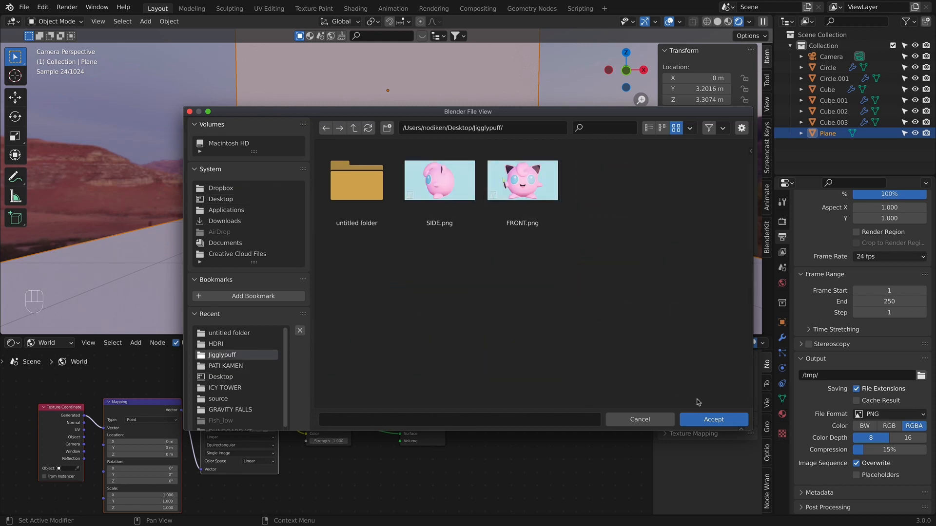
pyautogui.click(700, 420)
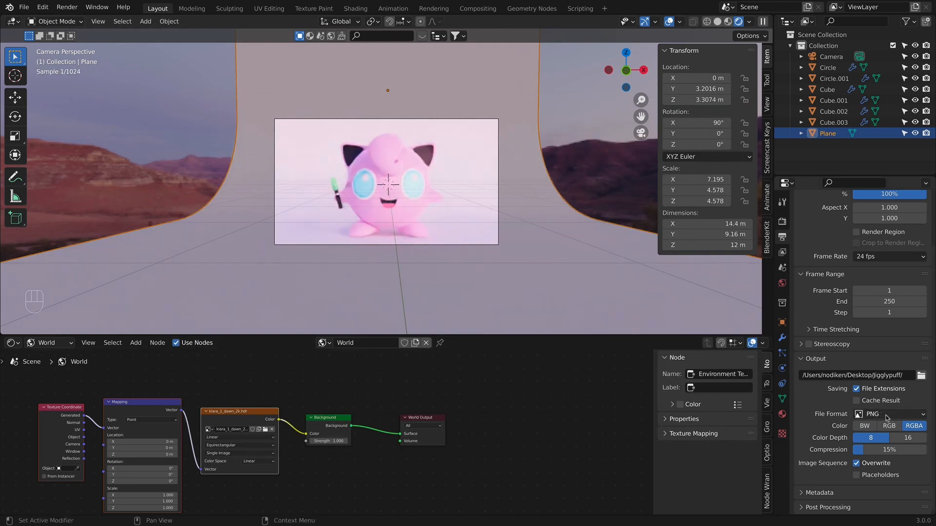
pyautogui.scroll(2, 834, 377)
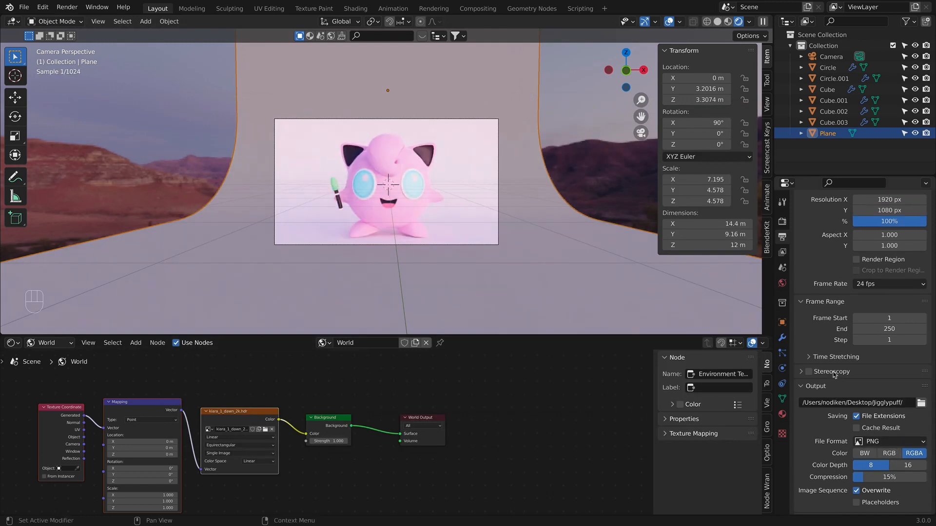
pyautogui.scroll(-2, 834, 377)
# - Enable the transparent film background in the render settings
pyautogui.click(782, 253)
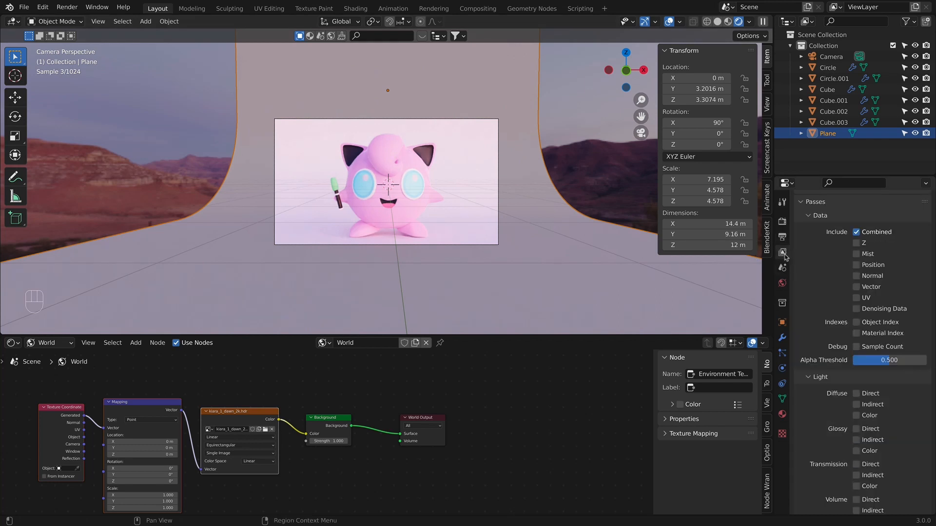
pyautogui.click(782, 222)
pyautogui.scroll(-4, 807, 405)
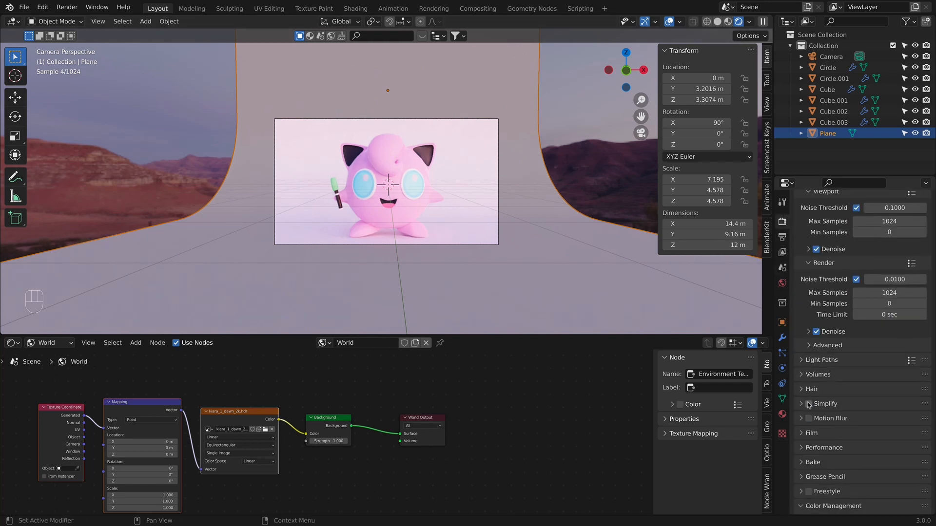
pyautogui.click(809, 396)
pyautogui.click(816, 476)
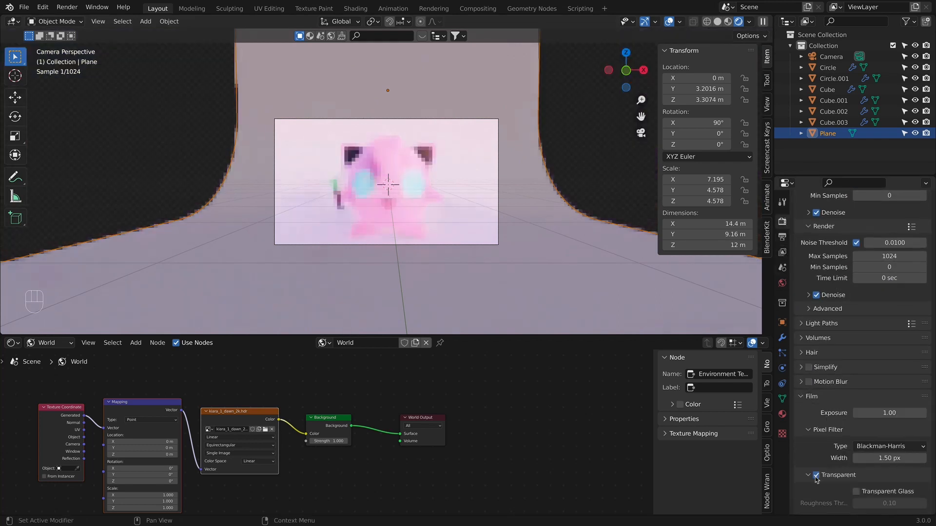